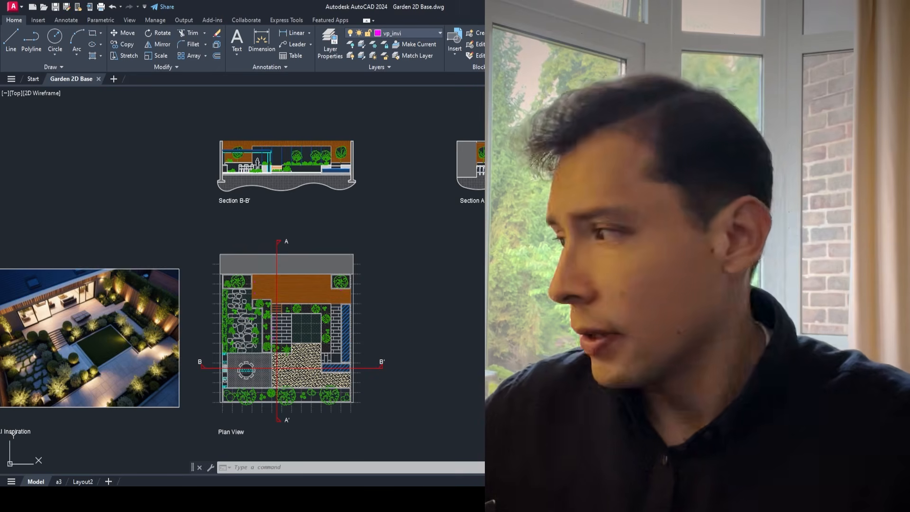
{"action": "scroll", "coordinate": [450, 243], "scroll_direction": "up", "scroll_amount": 2}
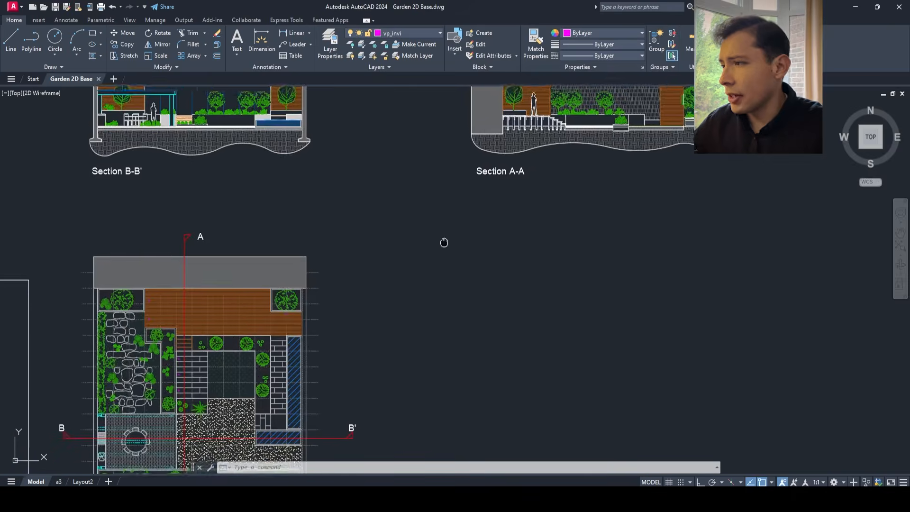
{"action": "scroll", "coordinate": [458, 234], "scroll_direction": "down", "scroll_amount": 2}
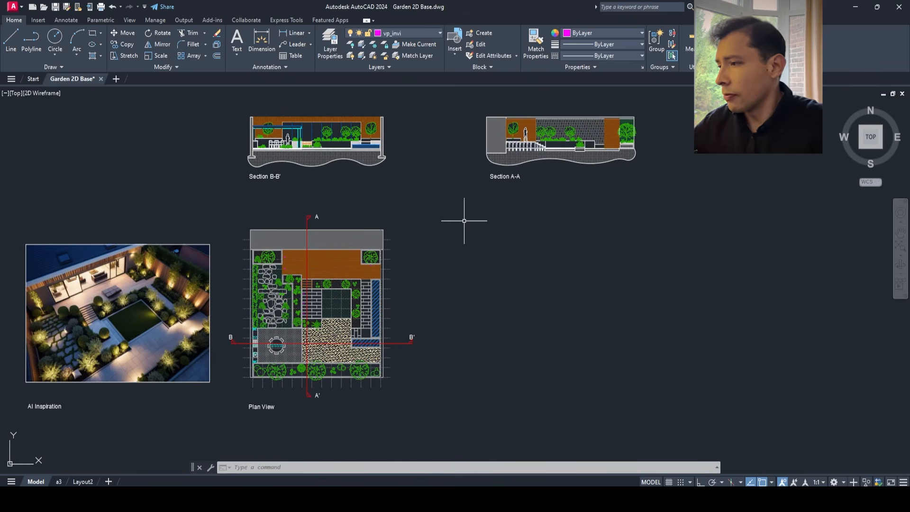
{"action": "scroll", "coordinate": [427, 237], "scroll_direction": "up", "scroll_amount": 2}
{"action": "scroll", "coordinate": [450, 219], "scroll_direction": "down", "scroll_amount": 2}
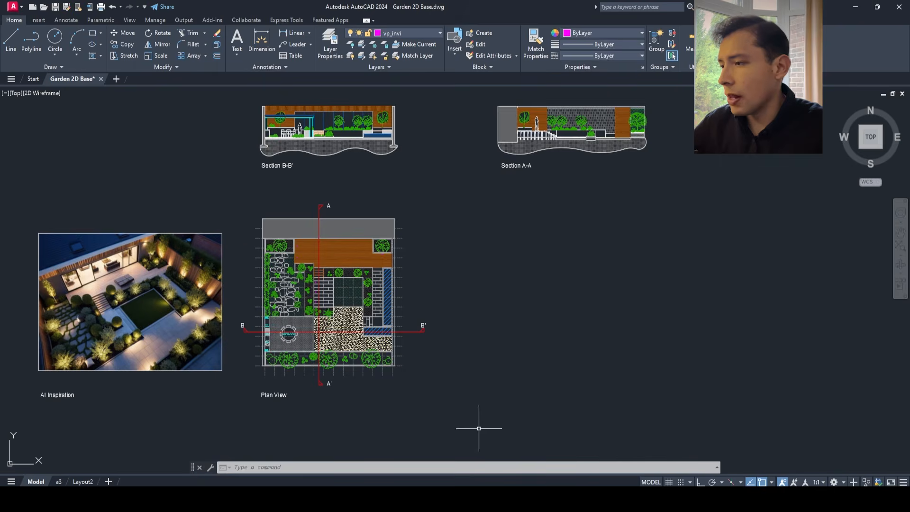
{"action": "middle_click_drag", "start_coordinate": [504, 228], "coordinate": [502, 264]}
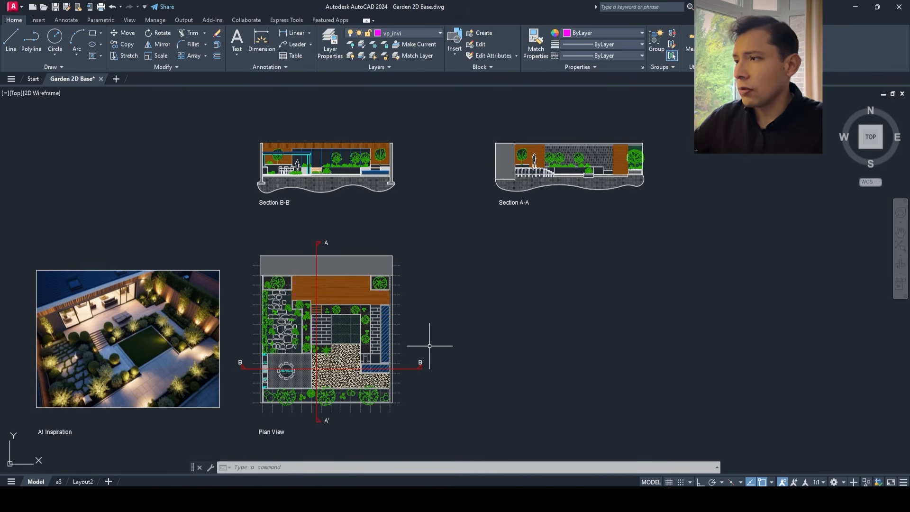
- Create a new drawing and save it as "Garden 3D Model" in the 250606_AutoCAD 3D Garden Model folder
{"action": "left_click", "coordinate": [117, 78]}
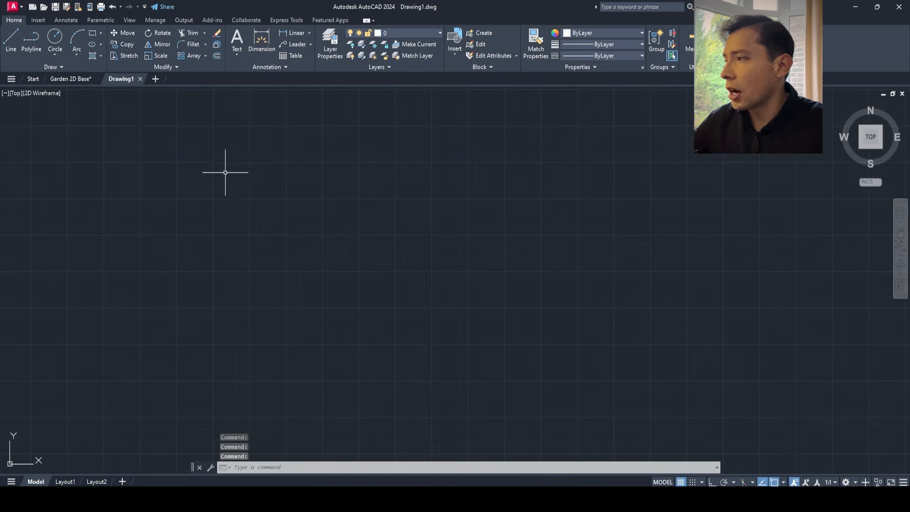
{"action": "left_click", "coordinate": [67, 7]}
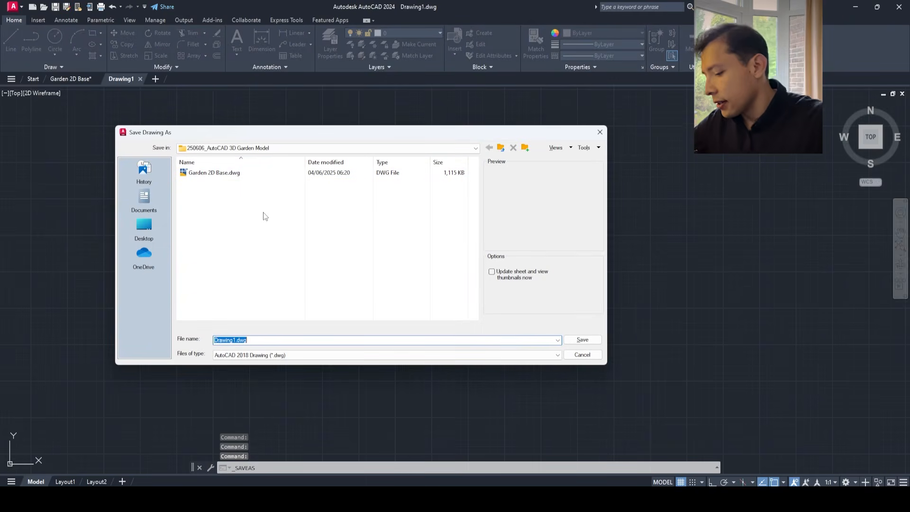
{"action": "type", "text": "Garden 3D "}
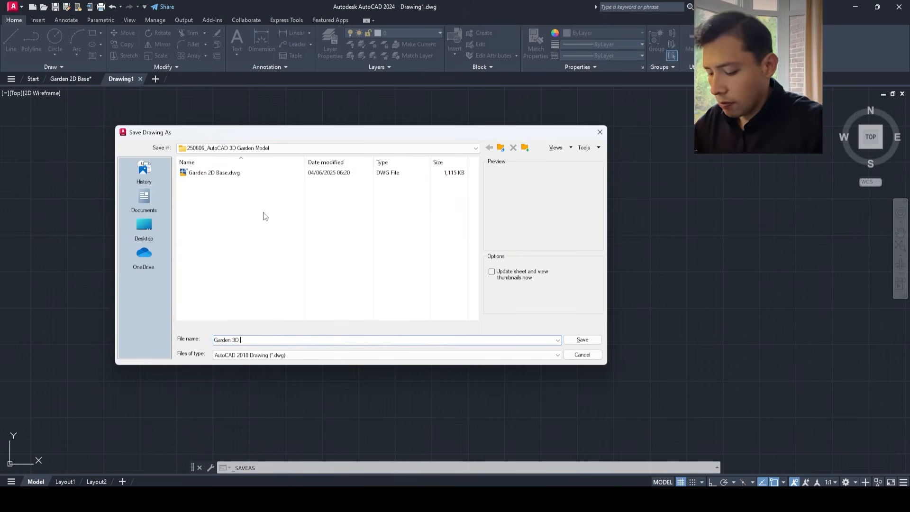
{"action": "type", "text": "Model"}
{"action": "key", "text": "Return"}
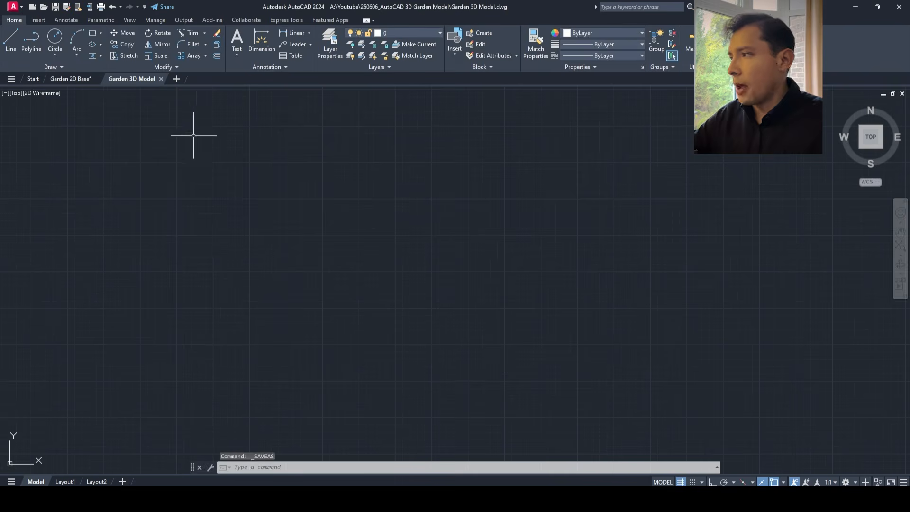
{"action": "left_click", "coordinate": [71, 79]}
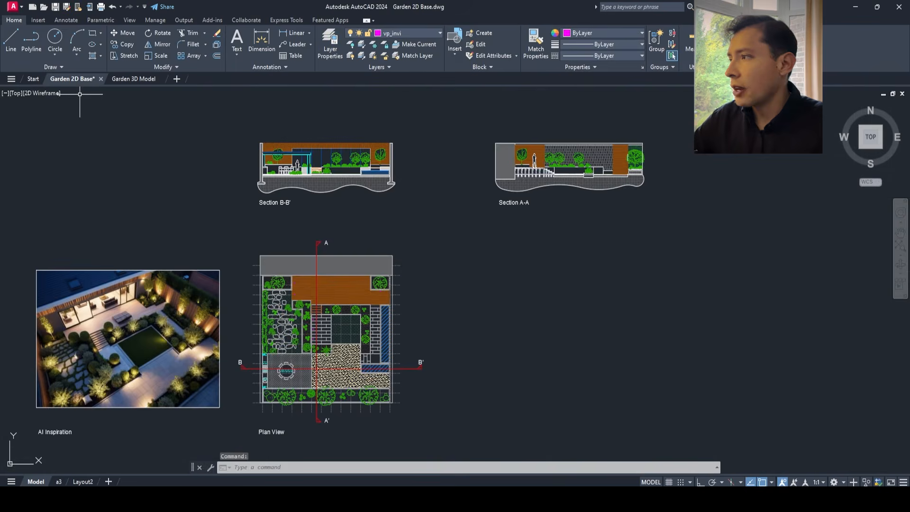
{"action": "mouse_move", "coordinate": [131, 83]}
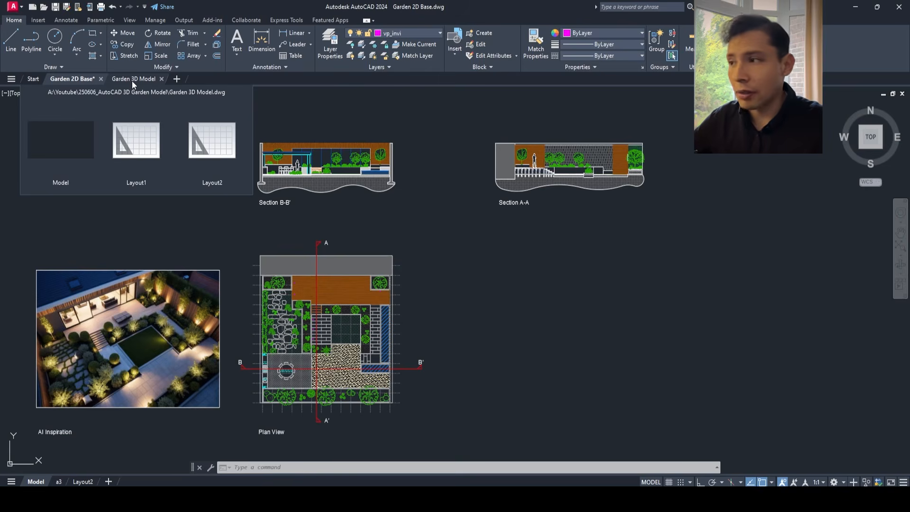
{"action": "left_click", "coordinate": [132, 81]}
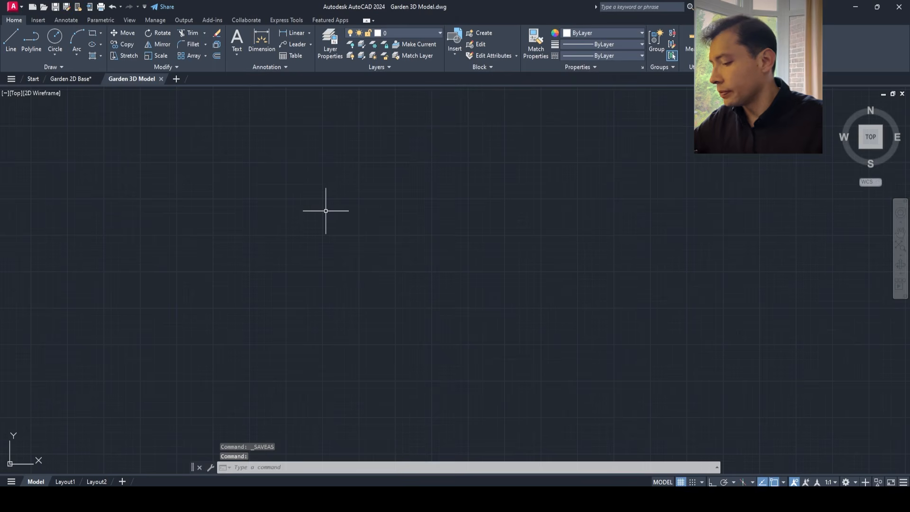
- Create a layer named "xr_2d garden base" in the Garden 3D Model drawing and make it the current layer
{"action": "key", "text": "Escape"}
{"action": "key", "text": "Escape"}
{"action": "type", "text": "LA"}
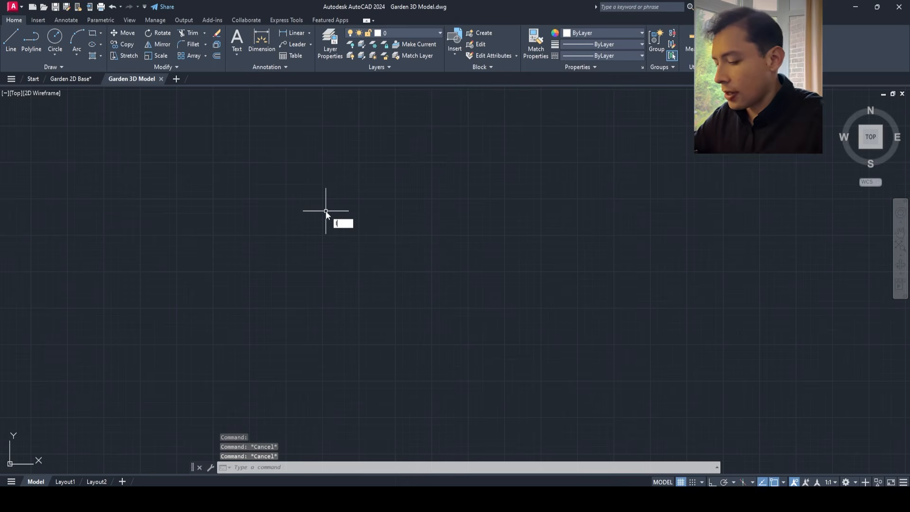
{"action": "key", "text": "Return"}
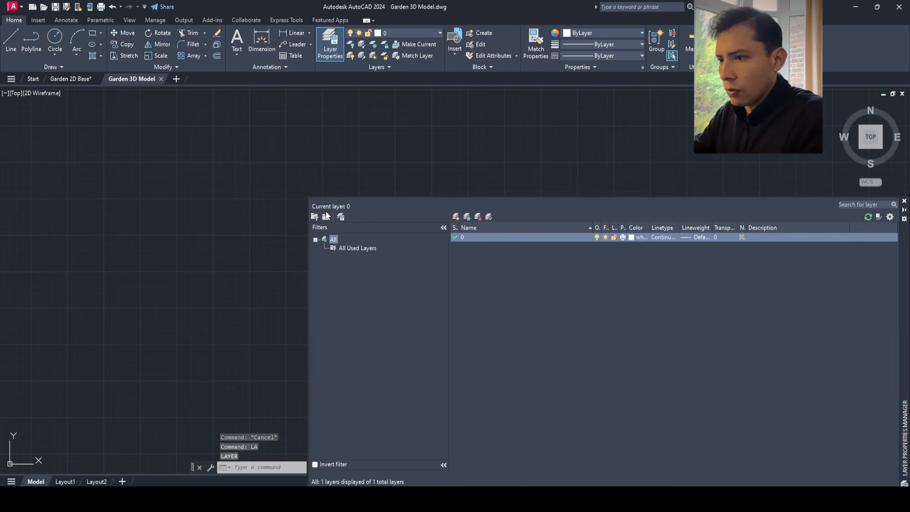
{"action": "left_click", "coordinate": [456, 216]}
{"action": "type", "text": "xr"}
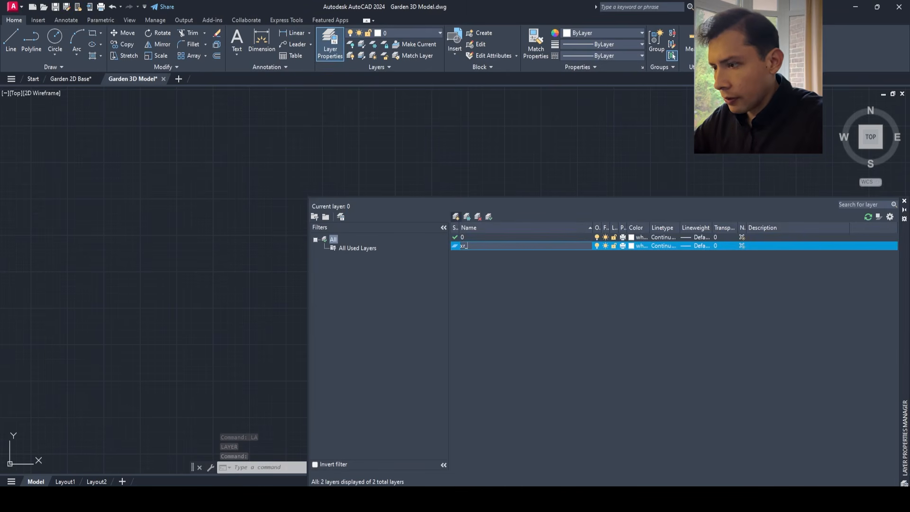
{"action": "type", "text": "_2"}
{"action": "type", "text": "d base"}
{"action": "key", "text": "BackSpace"}
{"action": "key", "text": "BackSpace"}
{"action": "key", "text": "BackSpace"}
{"action": "key", "text": "BackSpace"}
{"action": "type", "text": "garden base"}
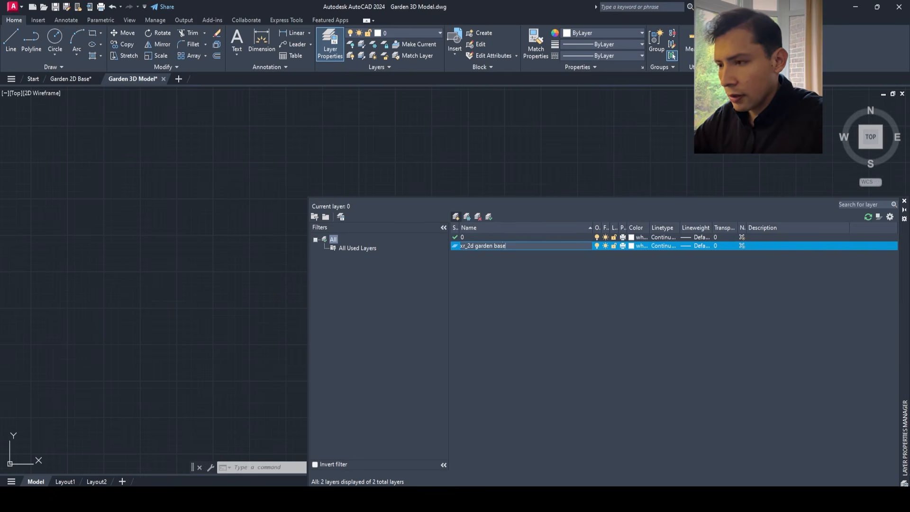
{"action": "key", "text": "Return"}
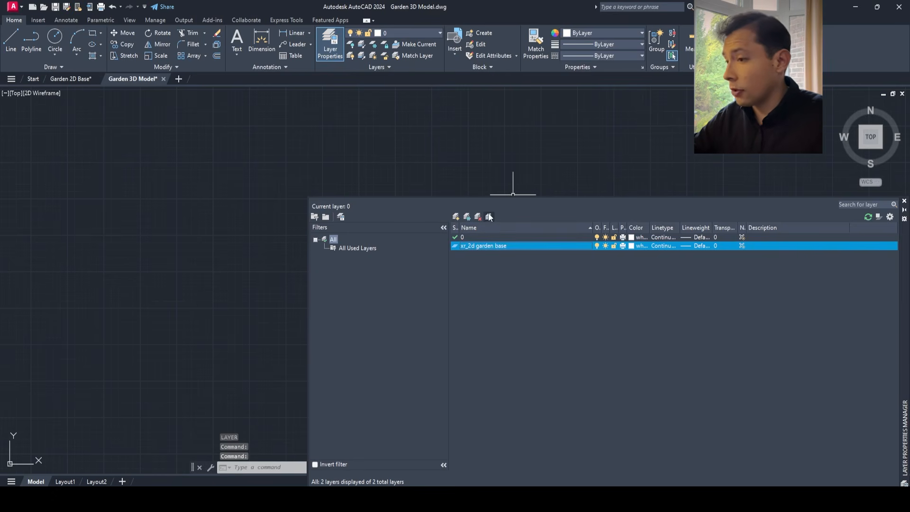
{"action": "left_click", "coordinate": [489, 217]}
{"action": "left_click", "coordinate": [904, 201]}
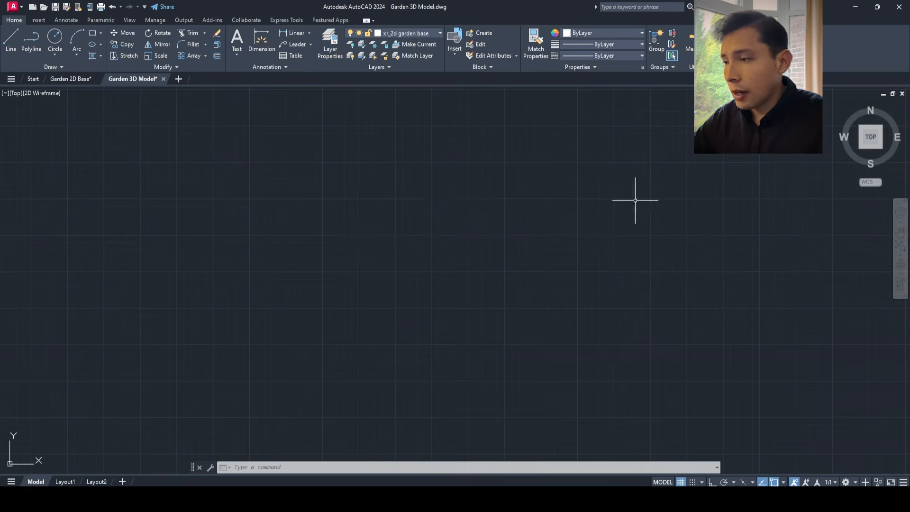
- Attach Garden 2D Base.dwg as an external reference with a relative path, scale 1 and insertion point 0,0,0
{"action": "type", "text": "xre"}
{"action": "key", "text": "Return"}
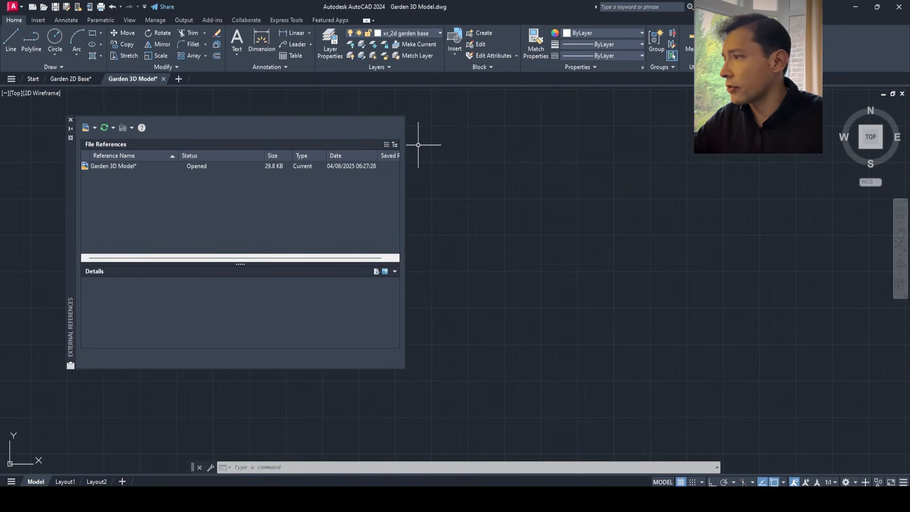
{"action": "left_click", "coordinate": [87, 128]}
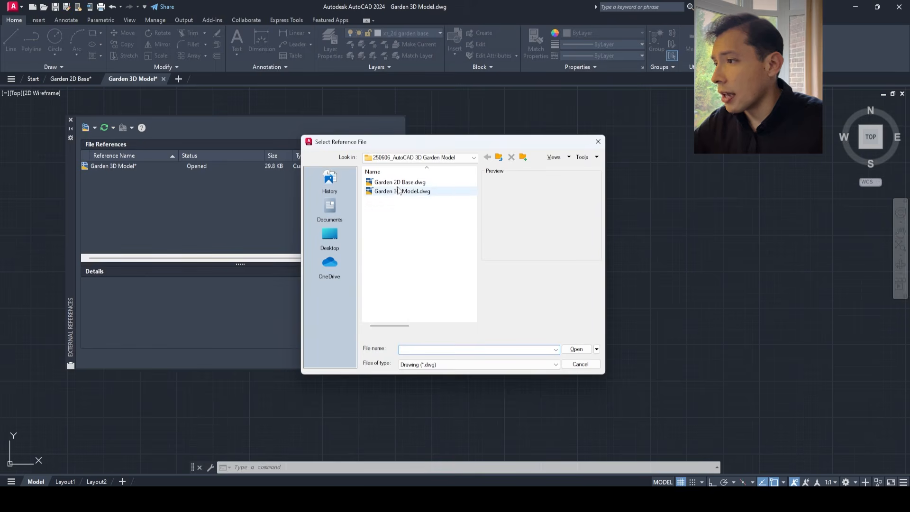
{"action": "left_click", "coordinate": [400, 184]}
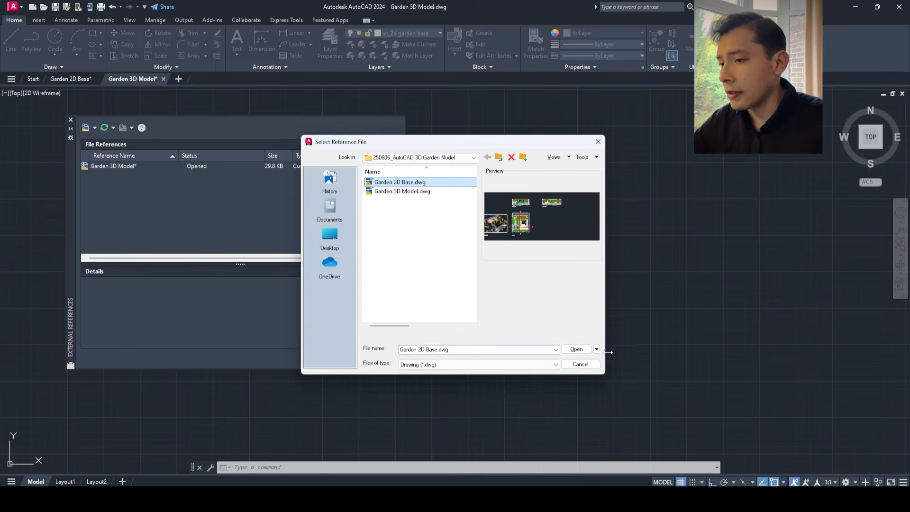
{"action": "left_click", "coordinate": [577, 349]}
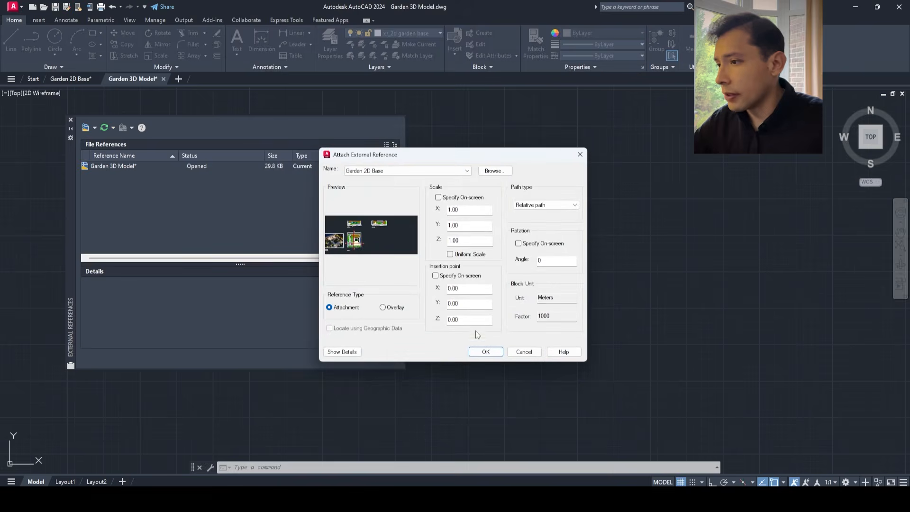
{"action": "left_click", "coordinate": [486, 353]}
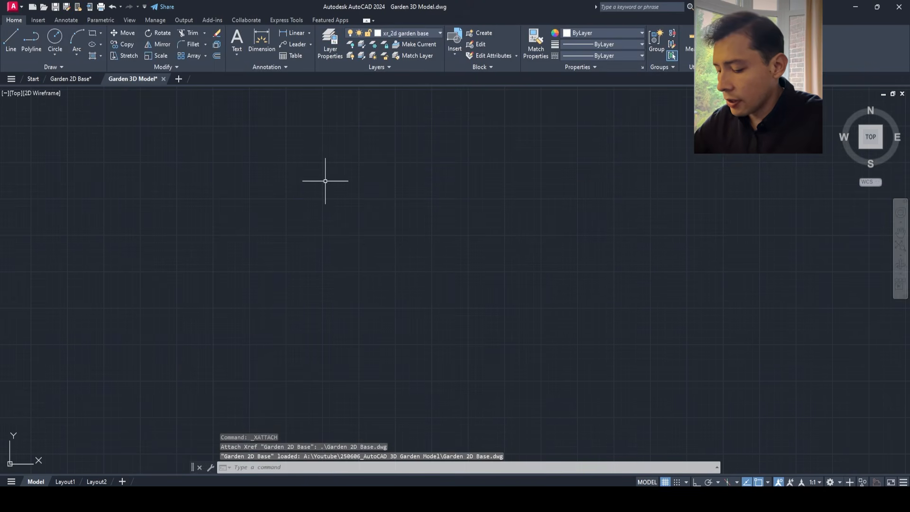
{"action": "type", "text": "z"}
{"action": "key", "text": "Return"}
{"action": "type", "text": "e"}
{"action": "key", "text": "Return"}
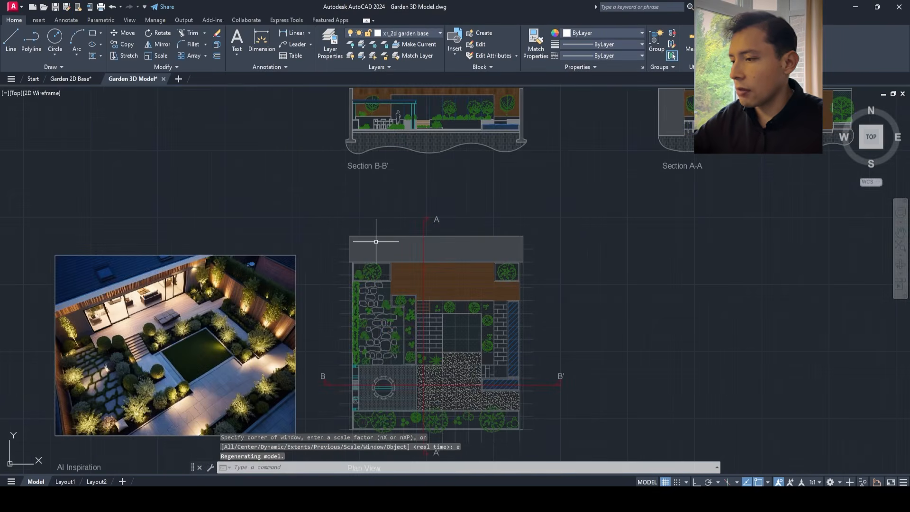
{"action": "middle_click_drag", "start_coordinate": [489, 222], "coordinate": [438, 230]}
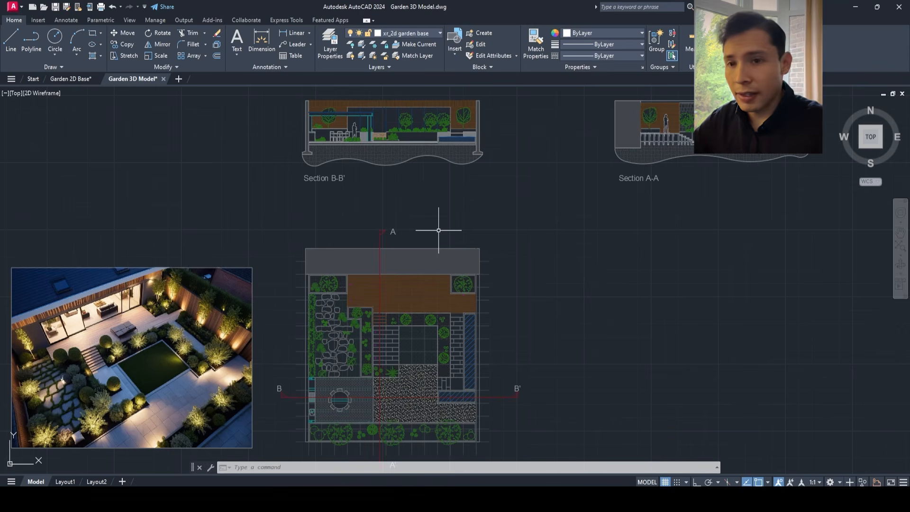
- Filter the layer list to non-xref layers, then create a layer named "3d_basic layer" and make it current
{"action": "type", "text": "la"}
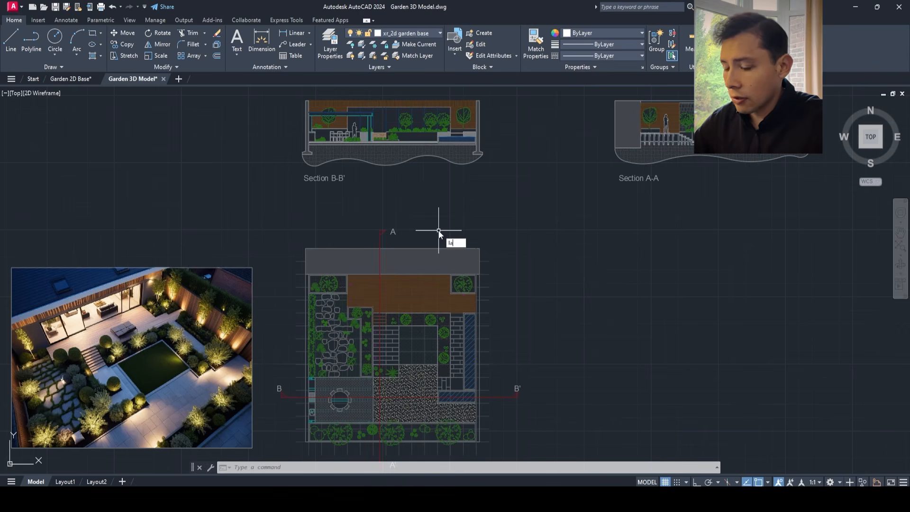
{"action": "key", "text": "Return"}
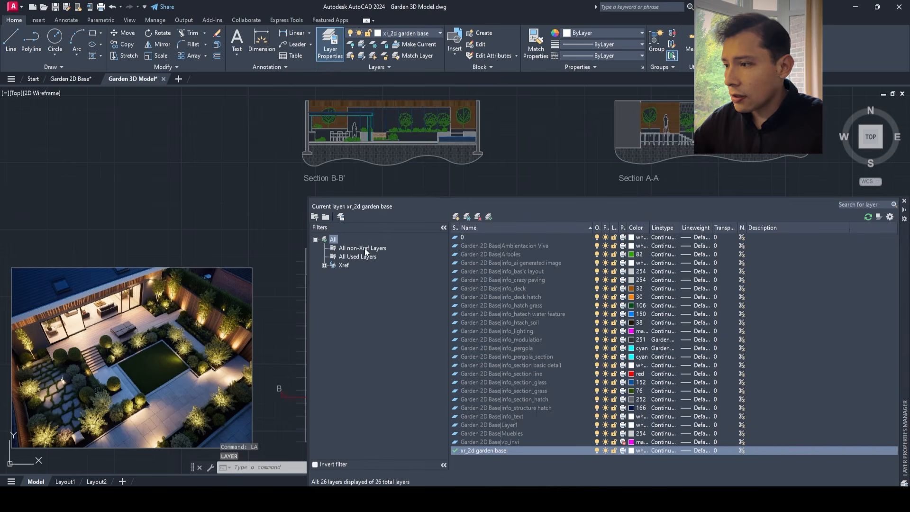
{"action": "left_click", "coordinate": [354, 249]}
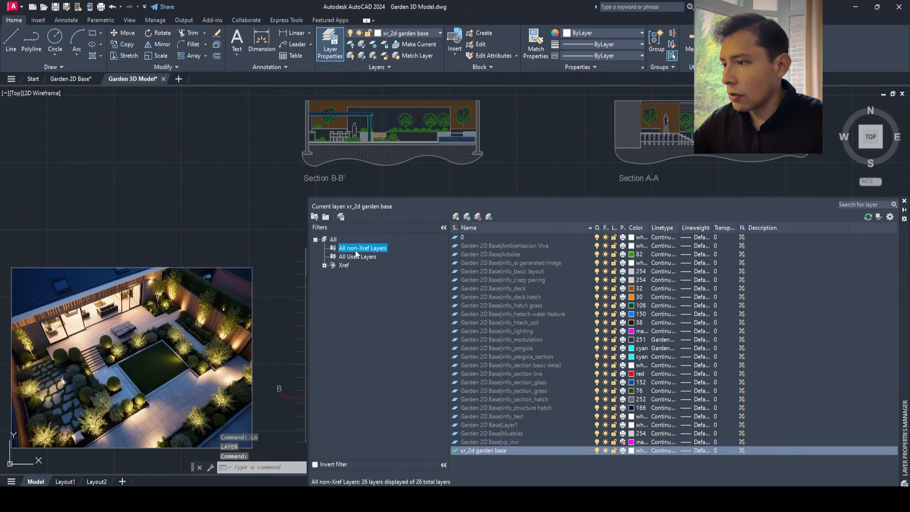
{"action": "left_click", "coordinate": [456, 217]}
{"action": "type", "text": "3d"}
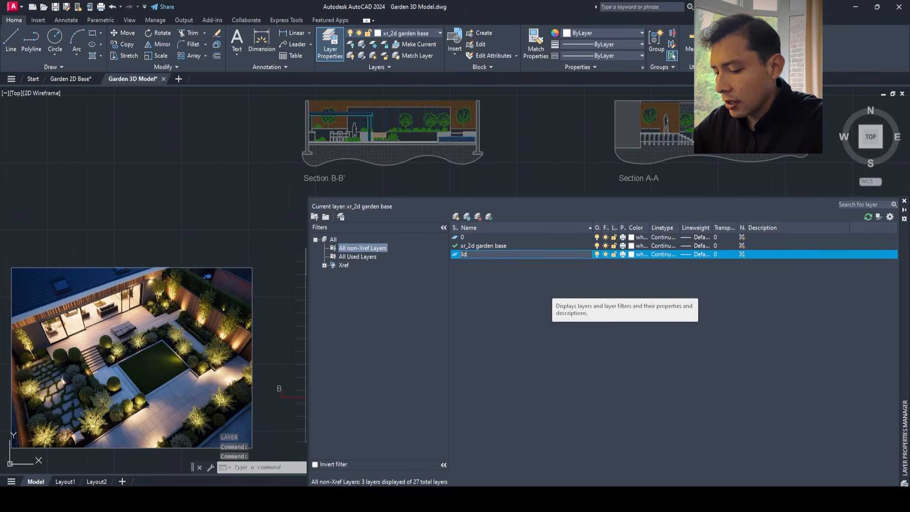
{"action": "type", "text": "_"}
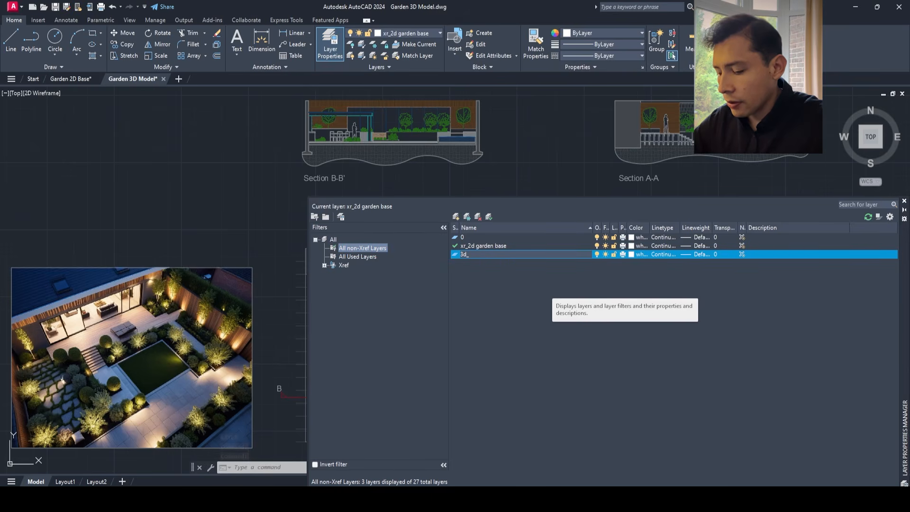
{"action": "type", "text": "basic"}
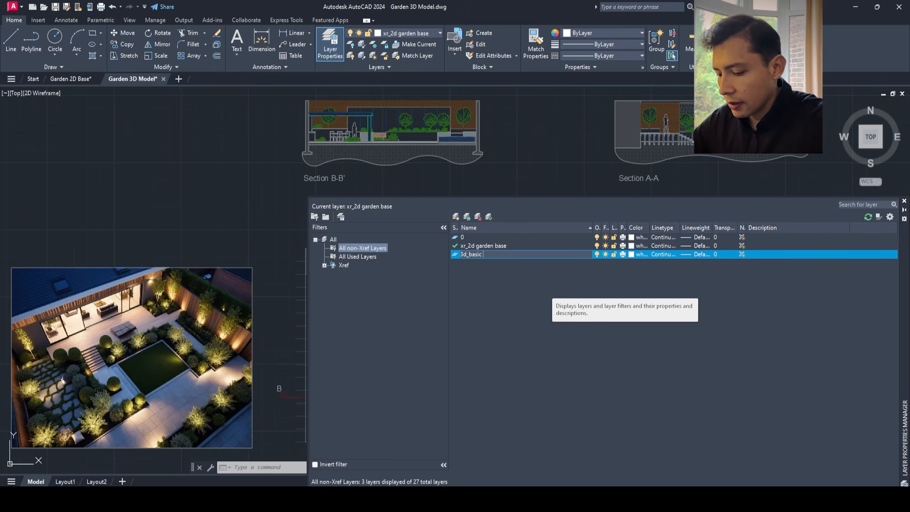
{"action": "type", "text": " layer"}
{"action": "key", "text": "Return"}
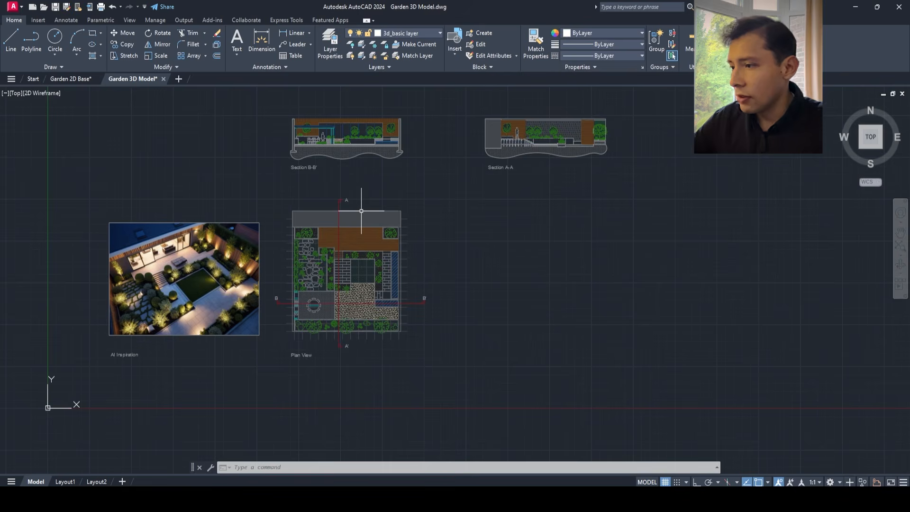
- Freeze the layers of the plan's modulation lines, section lines and text labels in the attached 2D base with LAYFRZ
{"action": "scroll", "coordinate": [362, 211], "scroll_direction": "up", "scroll_amount": 2}
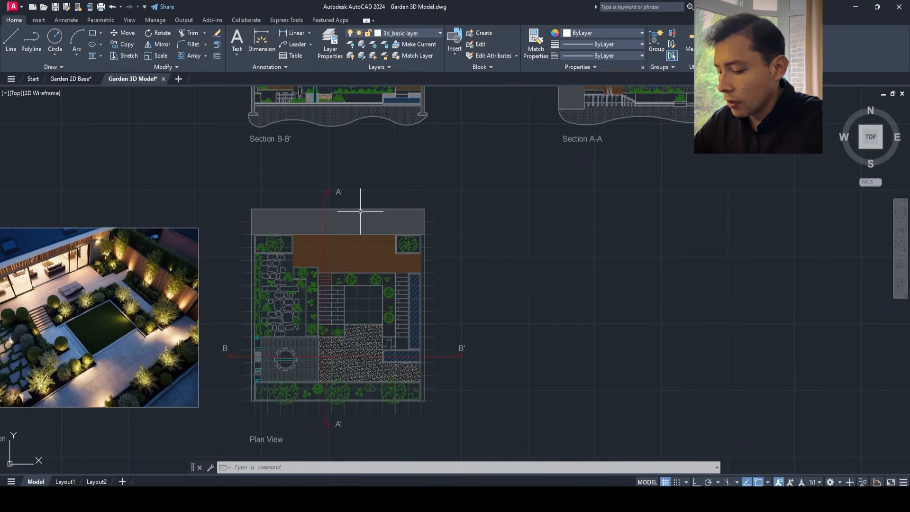
{"action": "type", "text": "LA"}
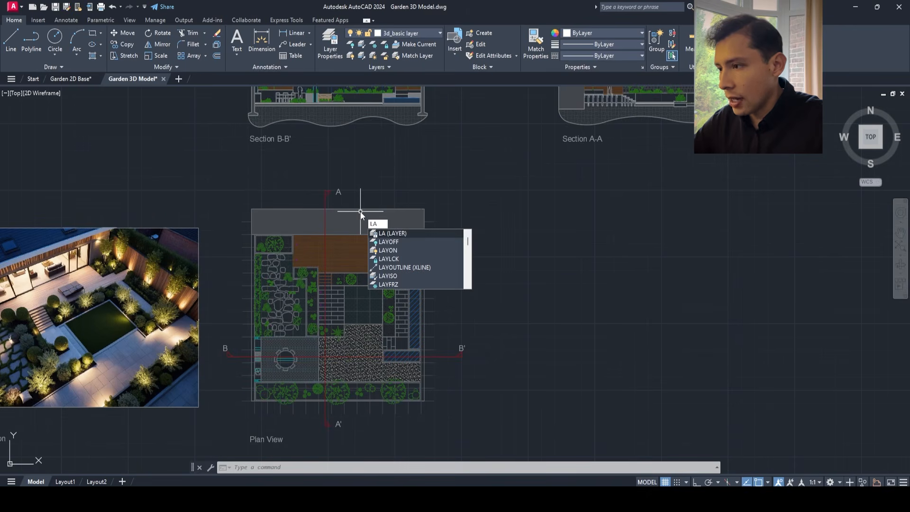
{"action": "type", "text": "YF"}
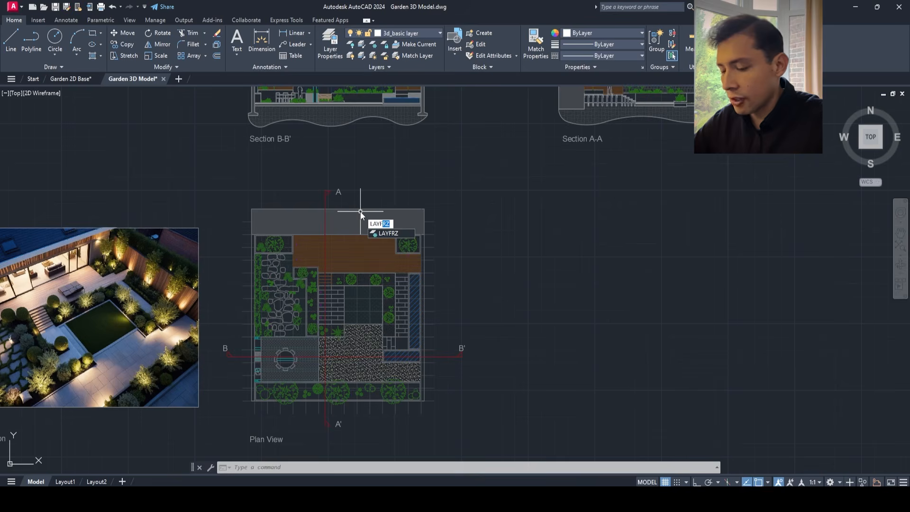
{"action": "key", "text": "Return"}
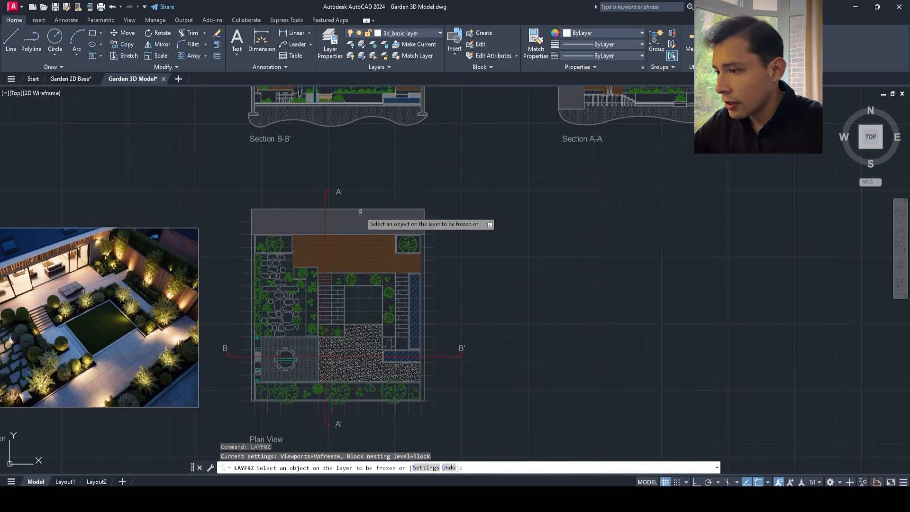
{"action": "left_click", "coordinate": [431, 273]}
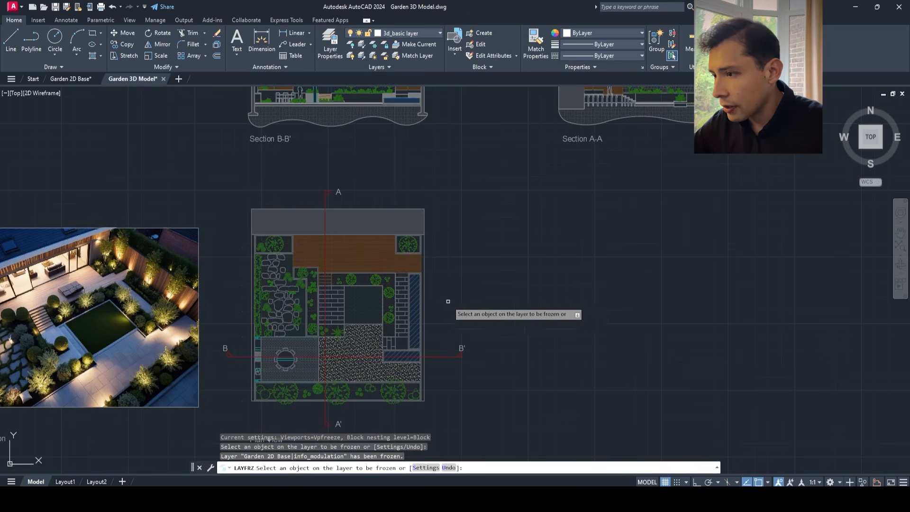
{"action": "left_click", "coordinate": [453, 356]}
{"action": "left_click", "coordinate": [337, 192]}
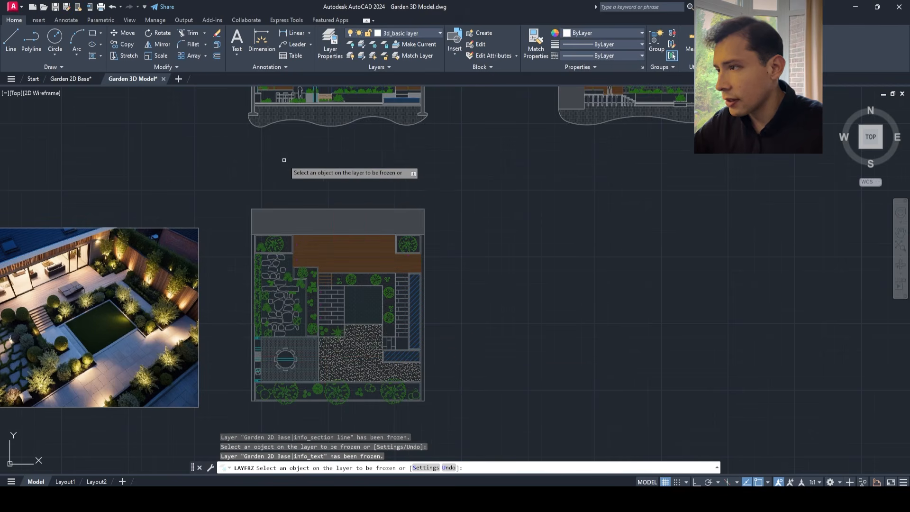
- Freeze the layer holding the AI inspiration image as well and end the layer freeze command
{"action": "scroll", "coordinate": [380, 214], "scroll_direction": "down", "scroll_amount": 2}
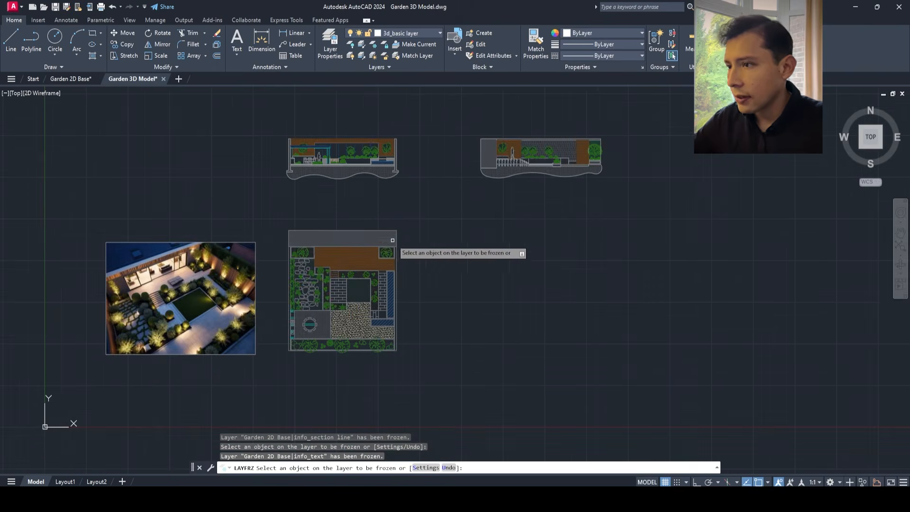
{"action": "left_click", "coordinate": [256, 290]}
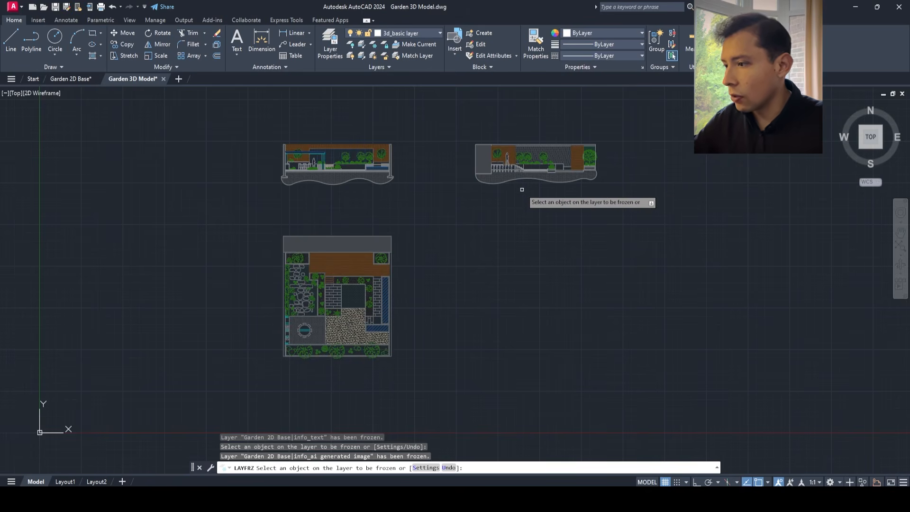
{"action": "scroll", "coordinate": [251, 353], "scroll_direction": "up", "scroll_amount": 4}
{"action": "scroll", "coordinate": [297, 313], "scroll_direction": "down", "scroll_amount": 5}
{"action": "scroll", "coordinate": [365, 304], "scroll_direction": "up", "scroll_amount": 3}
{"action": "key", "text": "Escape"}
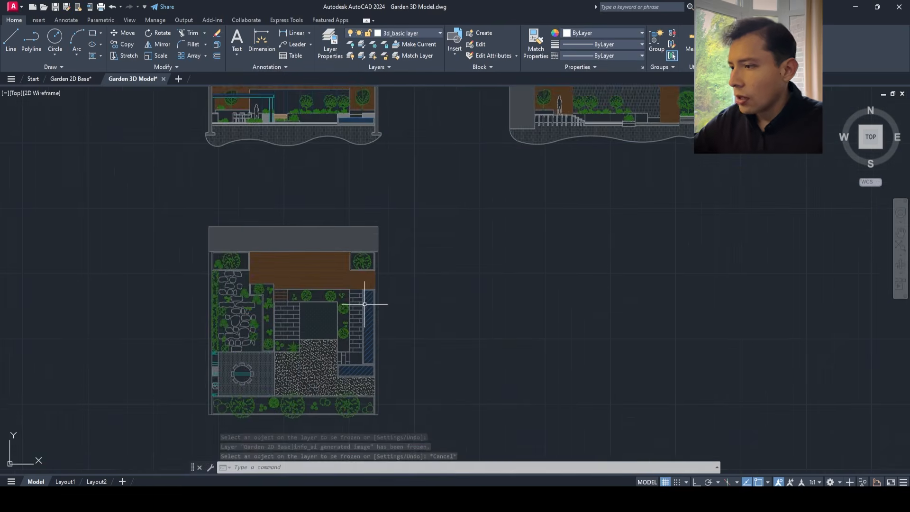
{"action": "middle_click_drag", "start_coordinate": [365, 304], "coordinate": [358, 285]}
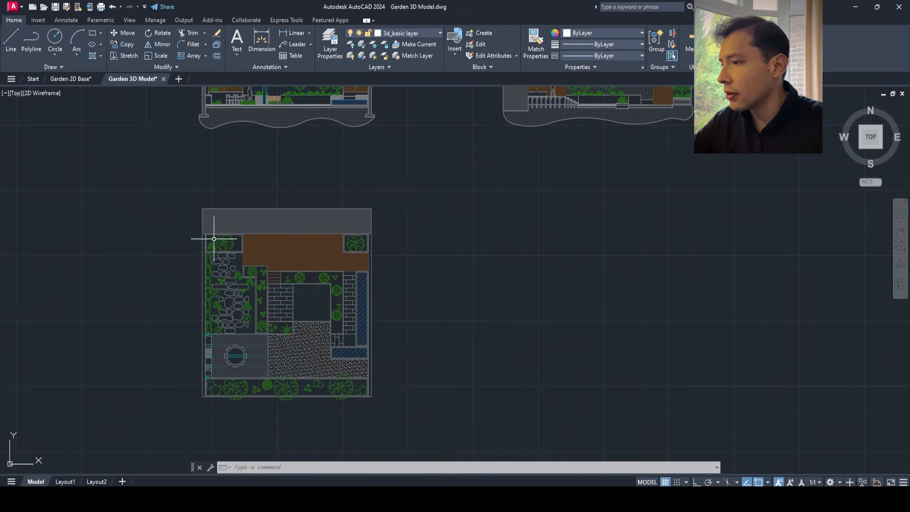
{"action": "scroll", "coordinate": [240, 285], "scroll_direction": "up", "scroll_amount": 2}
{"action": "middle_click_drag", "start_coordinate": [240, 285], "coordinate": [319, 301]}
{"action": "scroll", "coordinate": [336, 247], "scroll_direction": "down", "scroll_amount": 2}
{"action": "scroll", "coordinate": [315, 264], "scroll_direction": "up", "scroll_amount": 4}
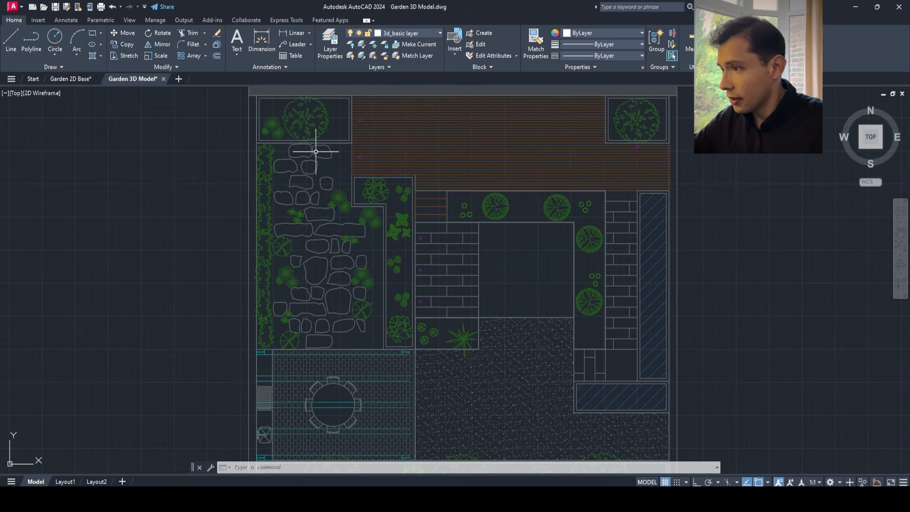
{"action": "scroll", "coordinate": [294, 146], "scroll_direction": "up", "scroll_amount": 4}
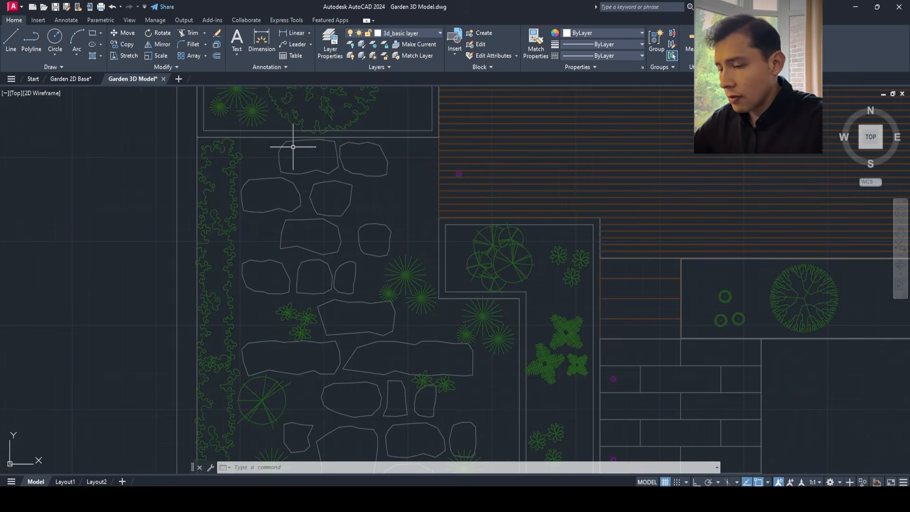
{"action": "key", "text": "Return"}
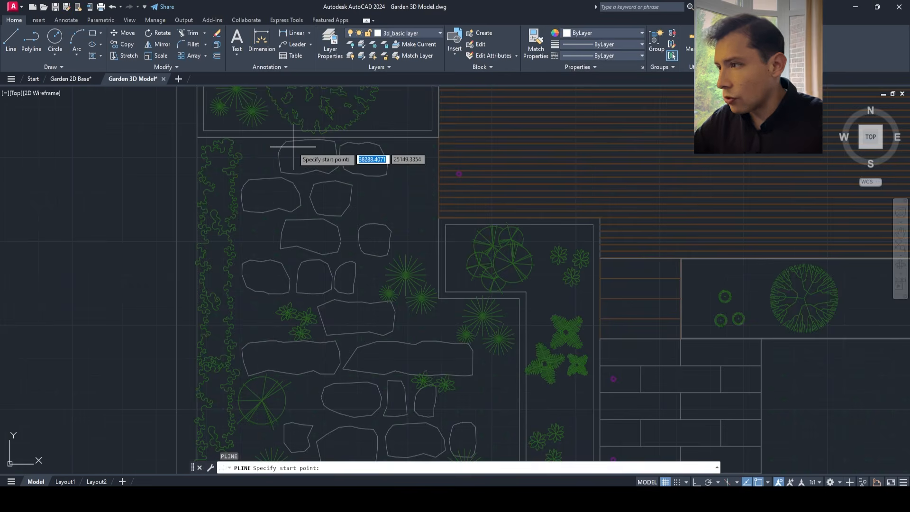
{"action": "scroll", "coordinate": [293, 146], "scroll_direction": "up", "scroll_amount": 4}
{"action": "left_click", "coordinate": [260, 145]}
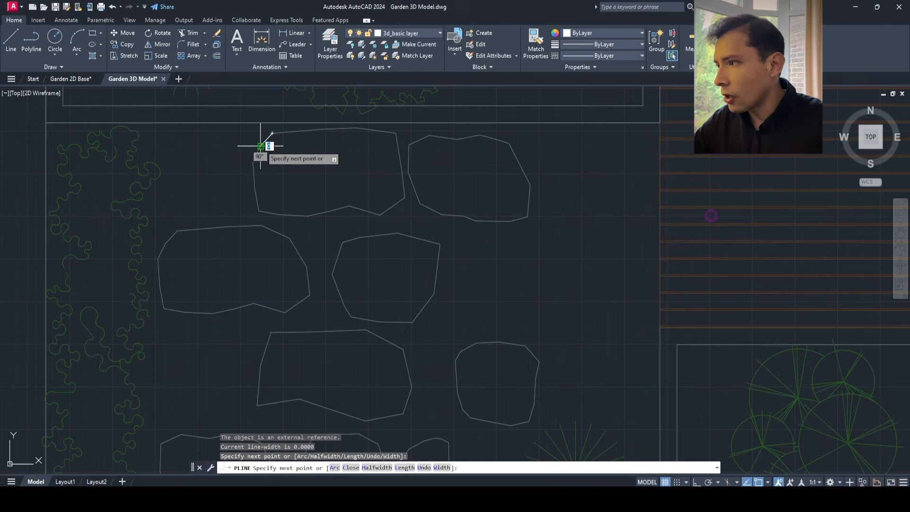
{"action": "left_click", "coordinate": [260, 145]}
{"action": "key", "text": "Escape"}
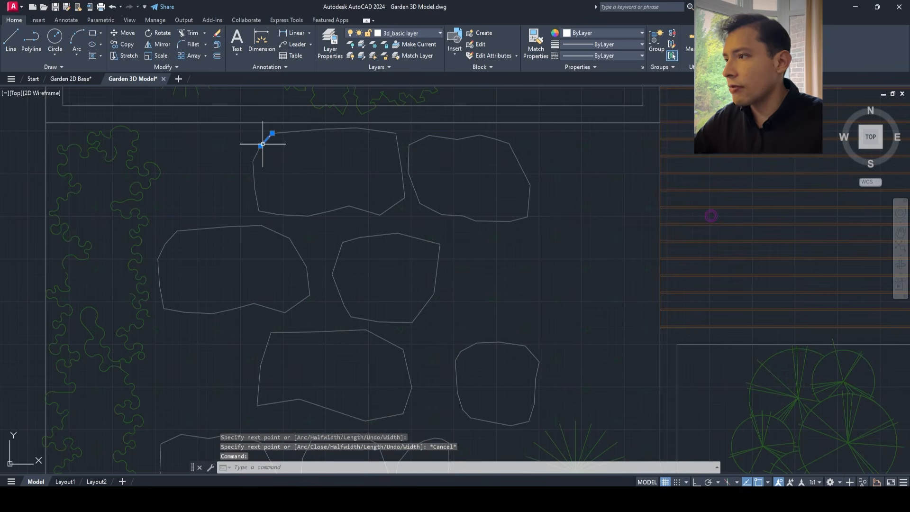
{"action": "key", "text": "Delete"}
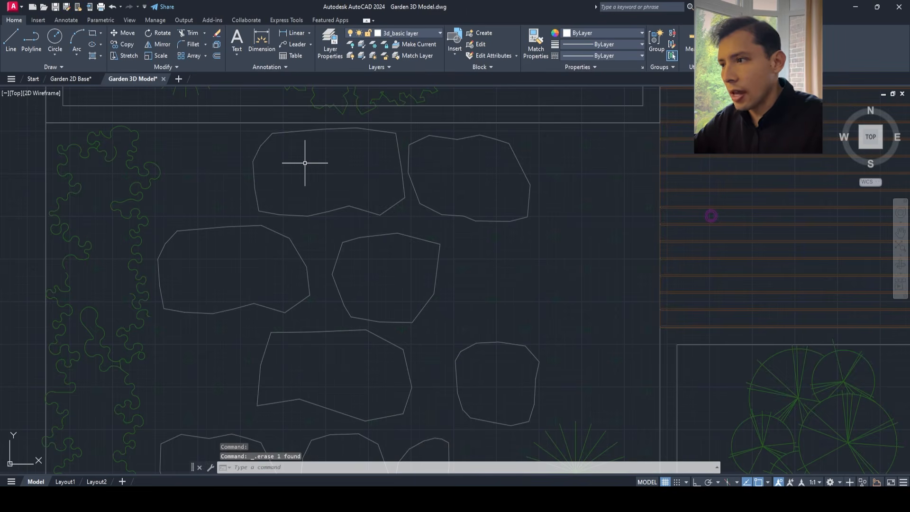
{"action": "key", "text": "ctrl+z"}
{"action": "key", "text": "Escape"}
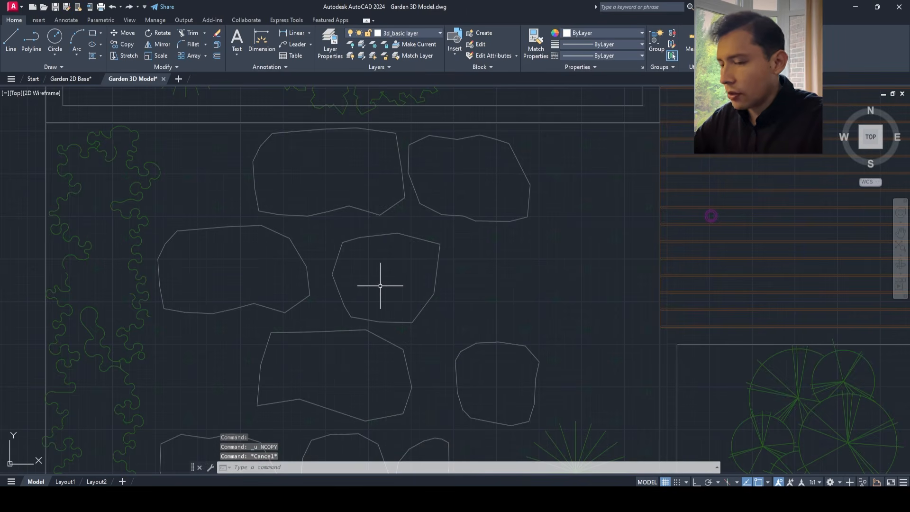
- Copy all the stepping stone outlines of the planted path in place from the external reference with NCOPY
{"action": "type", "text": "nc"}
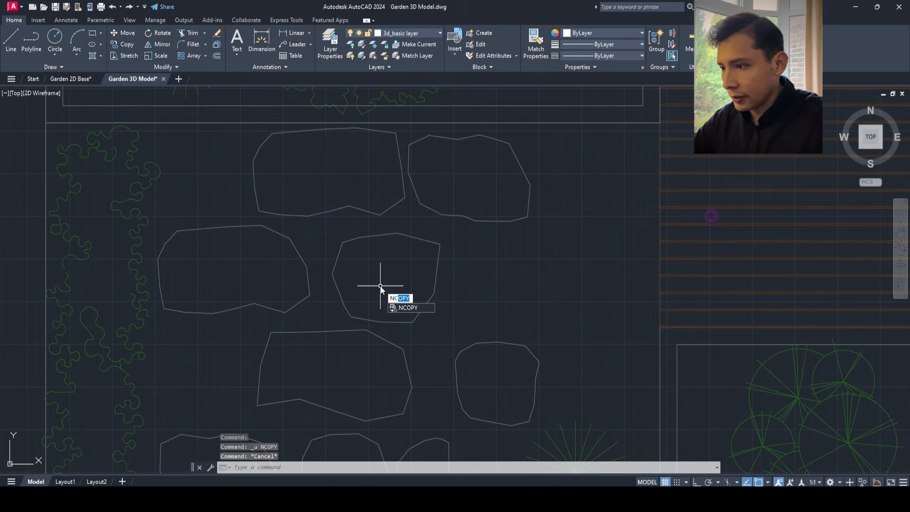
{"action": "key", "text": "Return"}
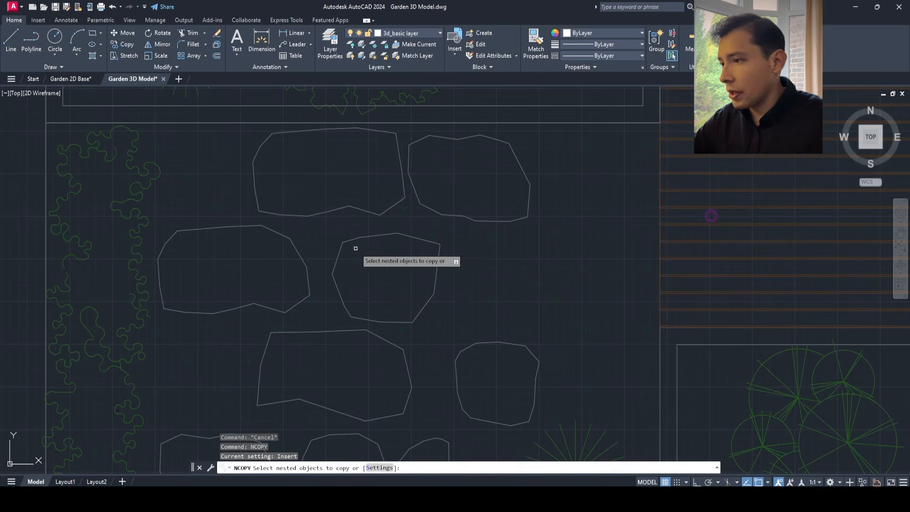
{"action": "left_click", "coordinate": [335, 210]}
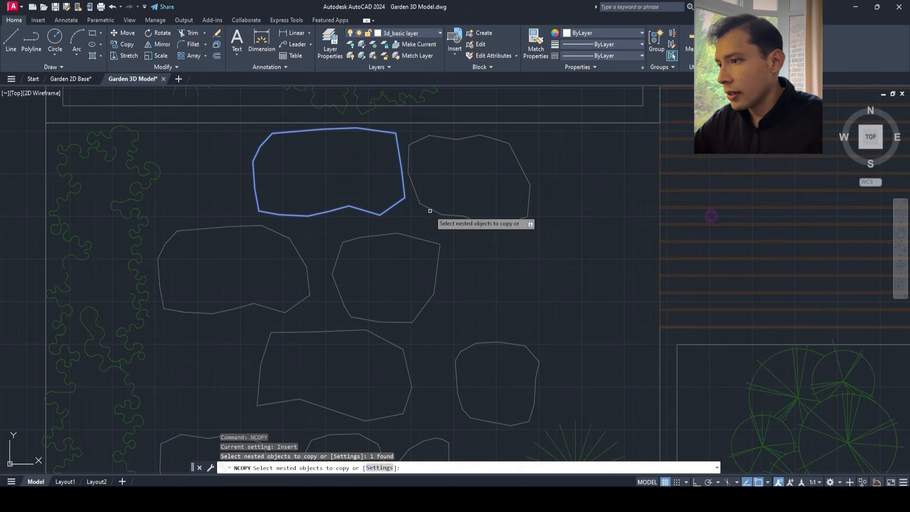
{"action": "left_click", "coordinate": [430, 210]}
{"action": "left_click", "coordinate": [416, 237]}
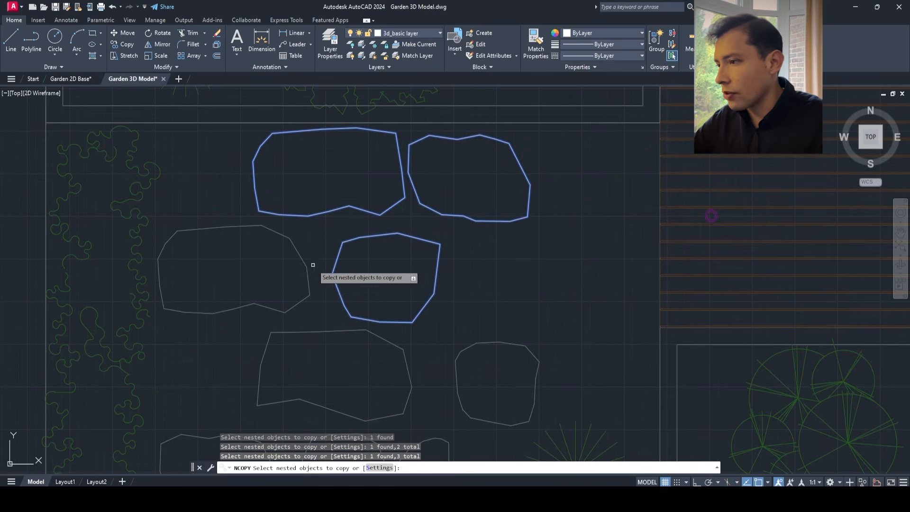
{"action": "left_click", "coordinate": [307, 271]}
{"action": "left_click", "coordinate": [309, 332]}
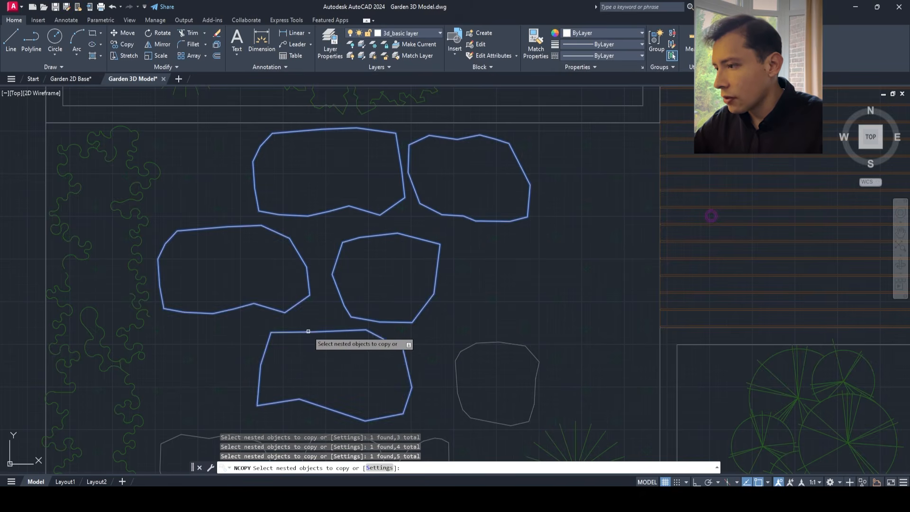
{"action": "scroll", "coordinate": [369, 303], "scroll_direction": "down", "scroll_amount": 2}
{"action": "left_click", "coordinate": [421, 292]}
{"action": "left_click", "coordinate": [382, 313]}
{"action": "left_click", "coordinate": [343, 315]}
{"action": "left_click", "coordinate": [277, 324]}
{"action": "left_click", "coordinate": [364, 402]}
{"action": "middle_click_drag", "start_coordinate": [363, 403], "coordinate": [339, 252]}
{"action": "left_click", "coordinate": [332, 304]}
{"action": "left_click", "coordinate": [350, 306]}
{"action": "left_click", "coordinate": [350, 341]}
{"action": "left_click", "coordinate": [409, 358]}
{"action": "middle_click_drag", "start_coordinate": [438, 402], "coordinate": [382, 240]}
{"action": "left_click", "coordinate": [400, 228]}
{"action": "left_click", "coordinate": [403, 243]}
{"action": "left_click", "coordinate": [454, 283]}
{"action": "left_click", "coordinate": [416, 313]}
{"action": "left_click", "coordinate": [317, 343]}
{"action": "left_click", "coordinate": [225, 286]}
{"action": "middle_click_drag", "start_coordinate": [239, 372], "coordinate": [241, 265]}
{"action": "left_click", "coordinate": [240, 265]}
{"action": "left_click", "coordinate": [284, 308]}
{"action": "left_click", "coordinate": [339, 341]}
{"action": "left_click", "coordinate": [455, 310]}
{"action": "middle_click_drag", "start_coordinate": [454, 417], "coordinate": [439, 297]}
{"action": "left_click", "coordinate": [445, 292]}
{"action": "left_click", "coordinate": [308, 325]}
{"action": "left_click", "coordinate": [297, 335]}
{"action": "left_click", "coordinate": [246, 323]}
{"action": "left_click", "coordinate": [212, 280]}
{"action": "left_click", "coordinate": [202, 258]}
{"action": "left_click", "coordinate": [160, 229]}
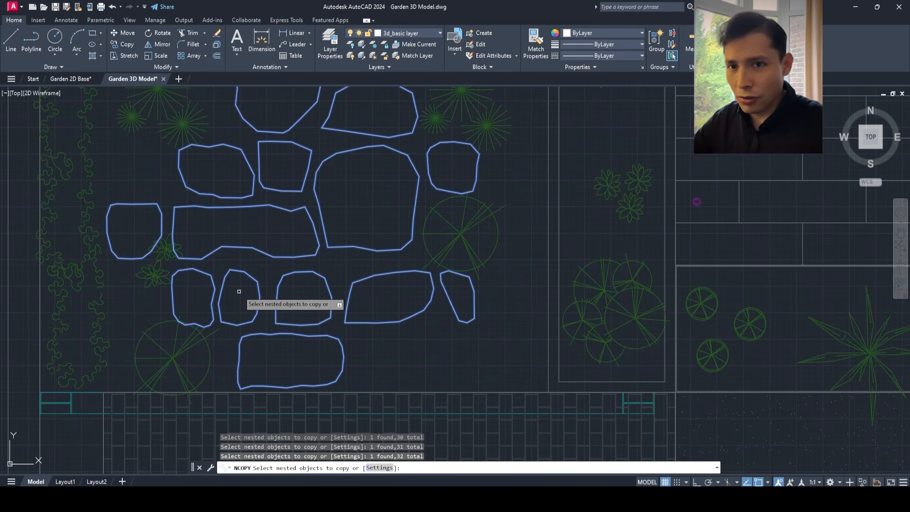
{"action": "key", "text": "Escape"}
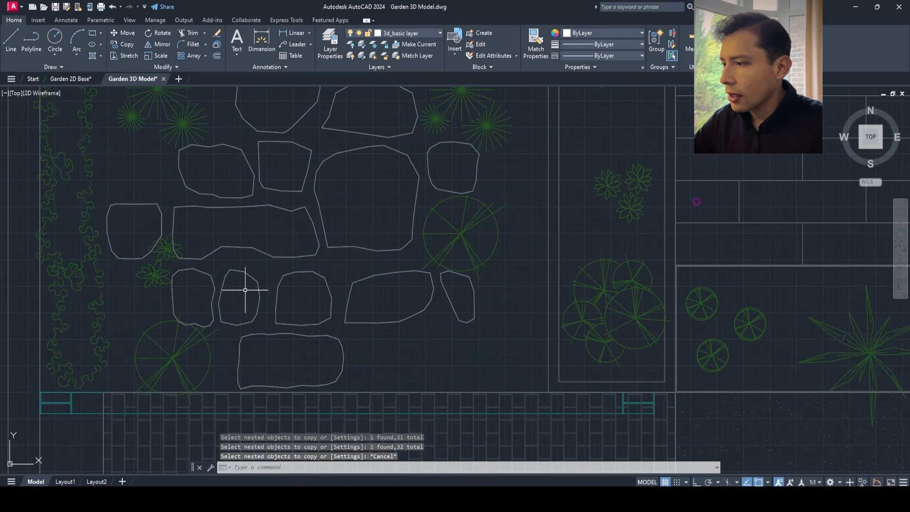
{"action": "left_click", "coordinate": [257, 292]}
- Extrude all the copied stepping stone outlines to a height of 50
{"action": "scroll", "coordinate": [281, 293], "scroll_direction": "down", "scroll_amount": 2}
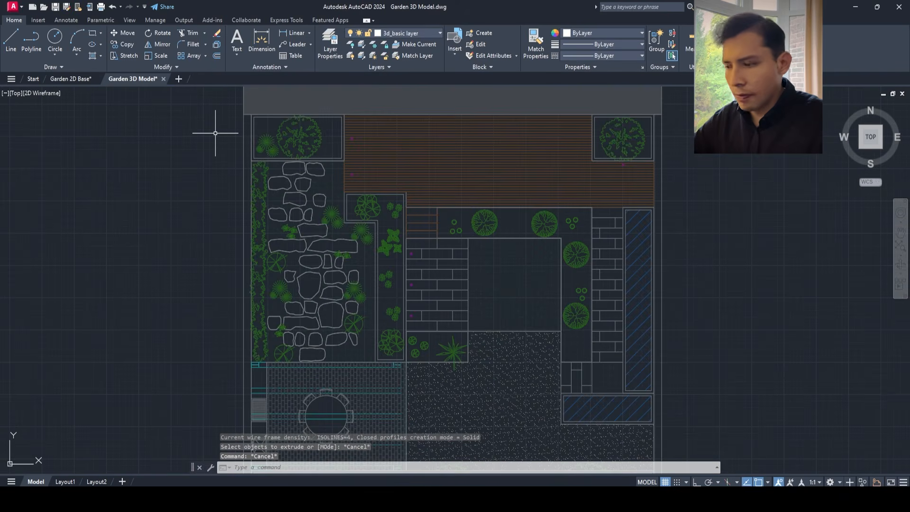
{"action": "type", "text": "EXT"}
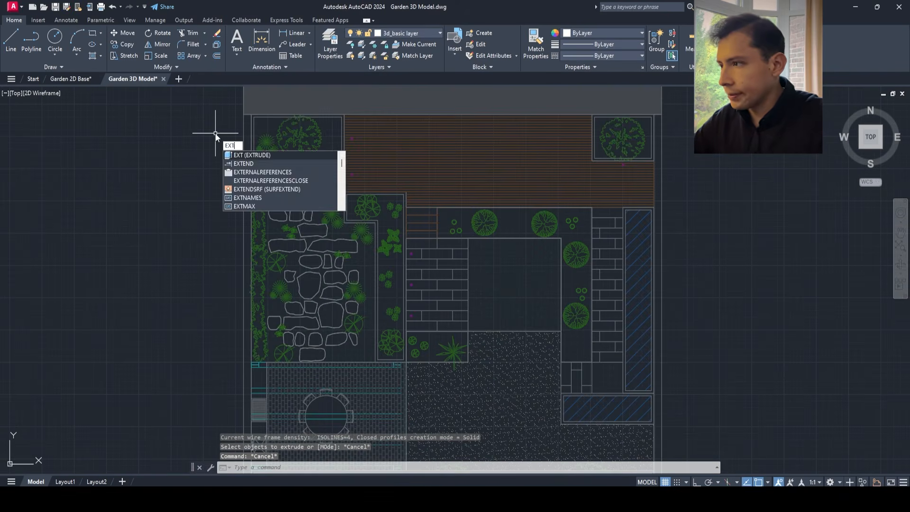
{"action": "key", "text": "Return"}
{"action": "left_click", "coordinate": [216, 134]}
{"action": "left_click", "coordinate": [406, 378]}
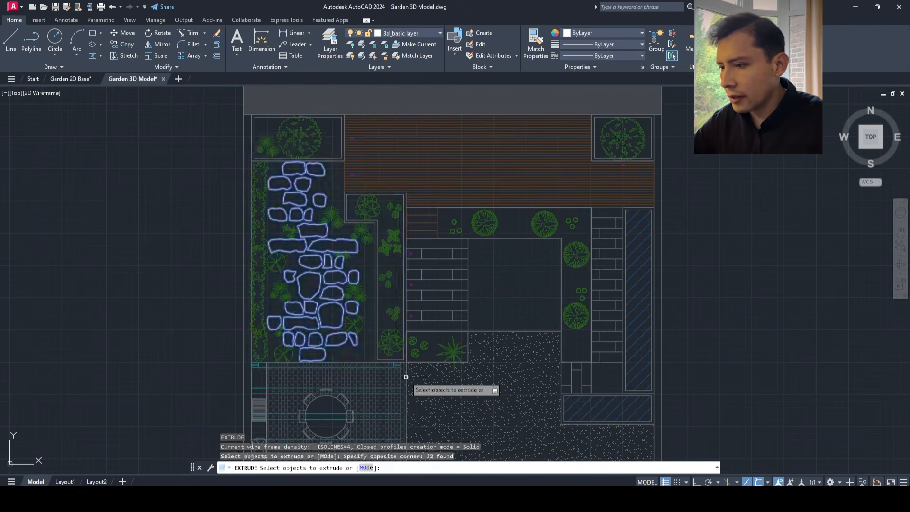
{"action": "key", "text": "Return"}
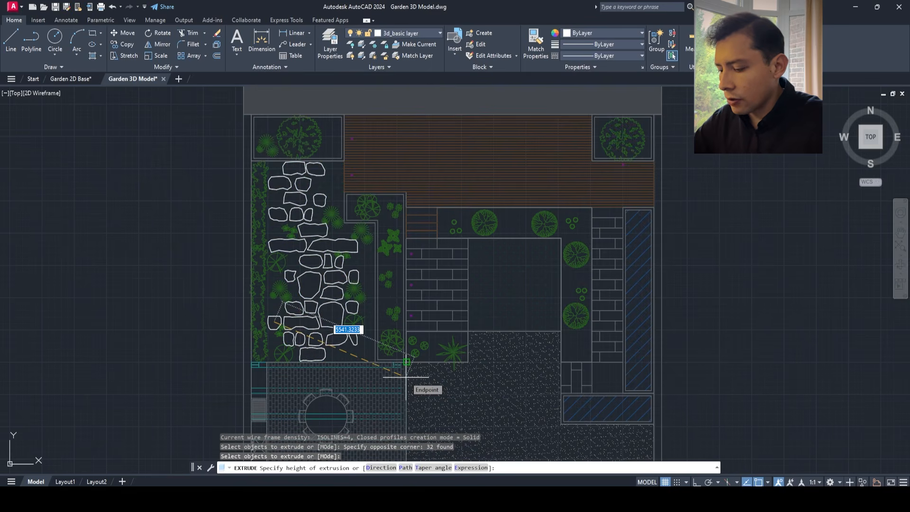
{"action": "type", "text": "50"}
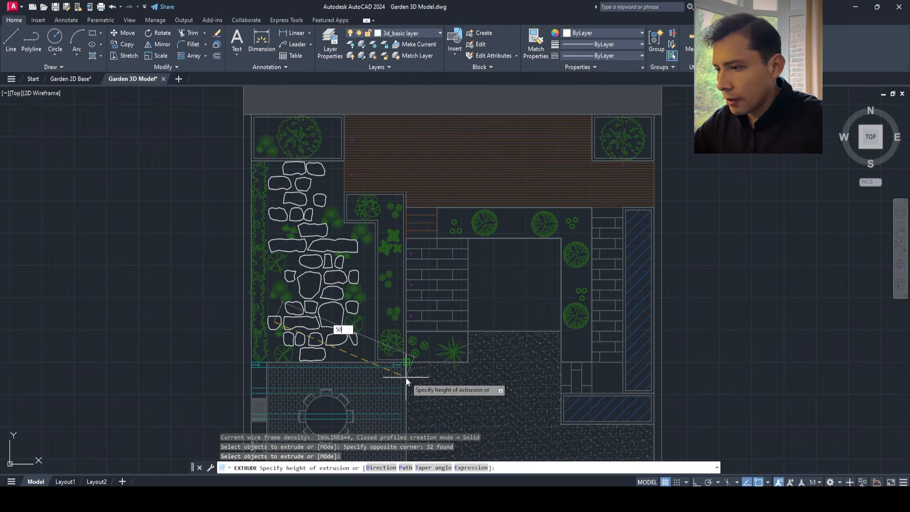
{"action": "key", "text": "Return"}
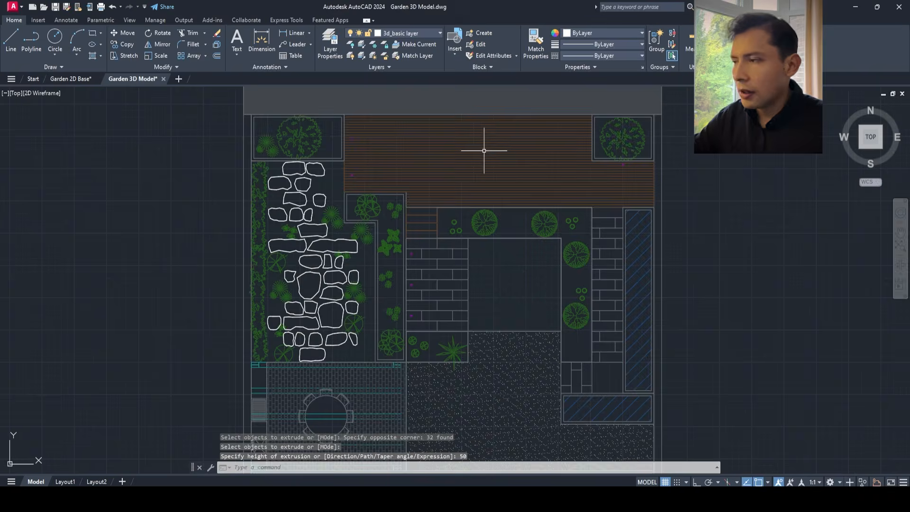
- Switch the model to the SW Isometric view and examine the extruded stepping stones
{"action": "left_click", "coordinate": [18, 93]}
{"action": "left_click", "coordinate": [64, 180]}
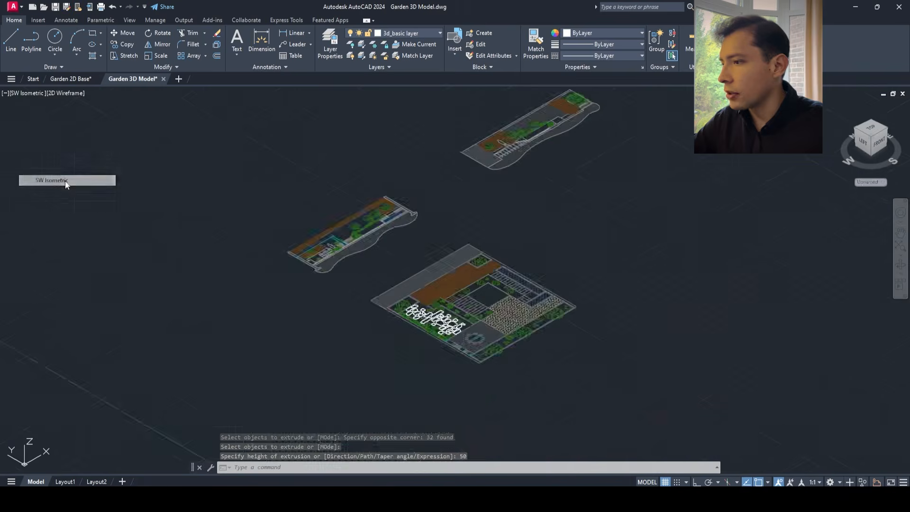
{"action": "scroll", "coordinate": [213, 305], "scroll_direction": "up", "scroll_amount": 2}
{"action": "scroll", "coordinate": [240, 244], "scroll_direction": "down", "scroll_amount": 2}
{"action": "scroll", "coordinate": [361, 336], "scroll_direction": "up", "scroll_amount": 8}
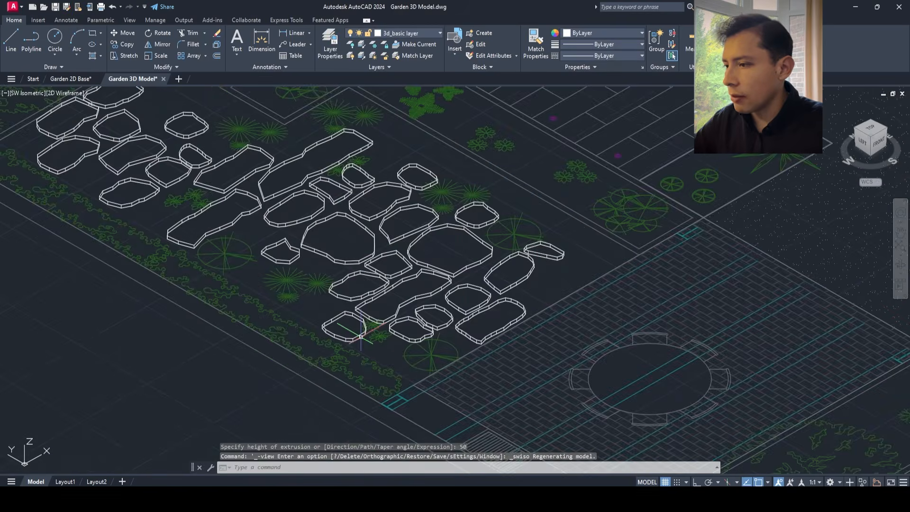
{"action": "scroll", "coordinate": [363, 337], "scroll_direction": "down", "scroll_amount": 4}
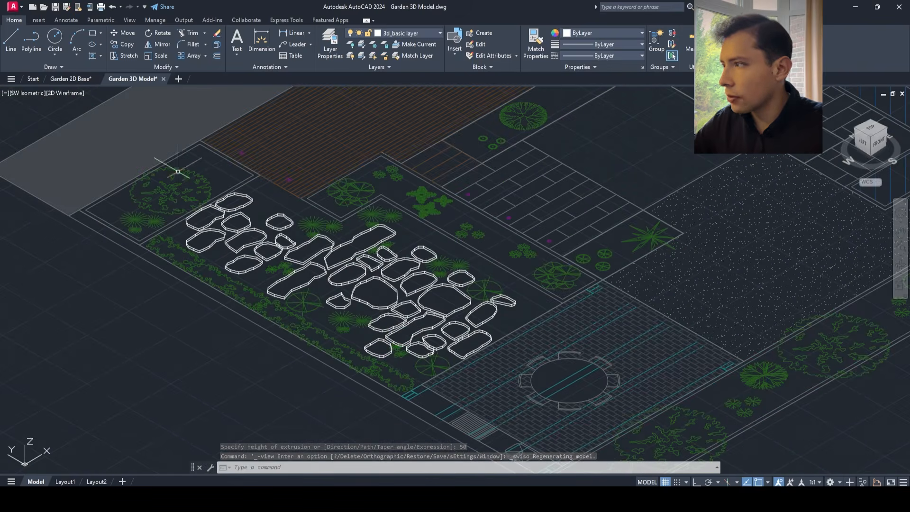
- Set the visual style to Conceptual to show the stepping stones as shaded solids
{"action": "left_click", "coordinate": [70, 94]}
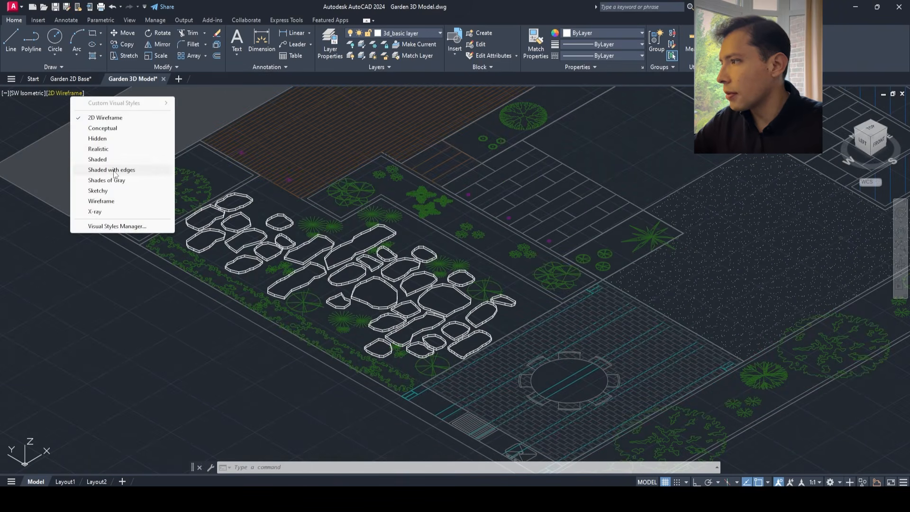
{"action": "left_click", "coordinate": [109, 129]}
{"action": "scroll", "coordinate": [427, 232], "scroll_direction": "down", "scroll_amount": 3}
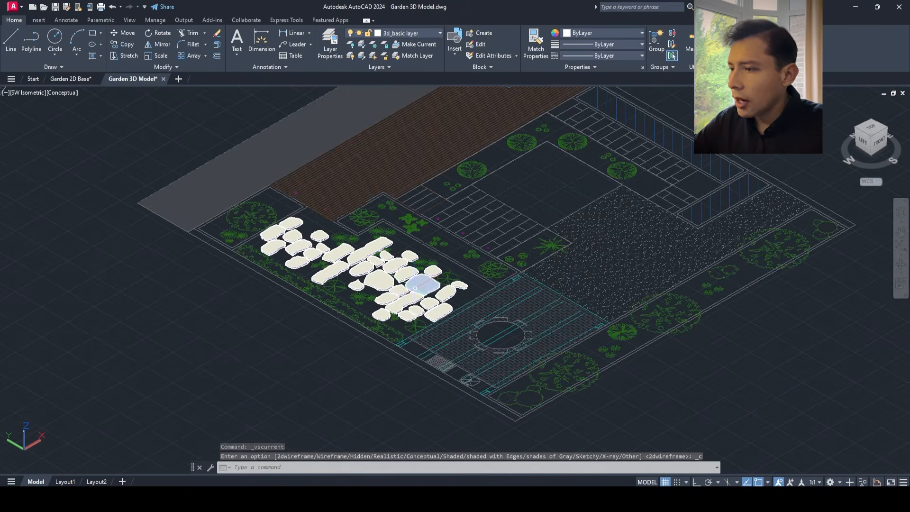
{"action": "scroll", "coordinate": [399, 233], "scroll_direction": "up", "scroll_amount": 2}
{"action": "middle_click_drag", "start_coordinate": [398, 232], "coordinate": [377, 254]}
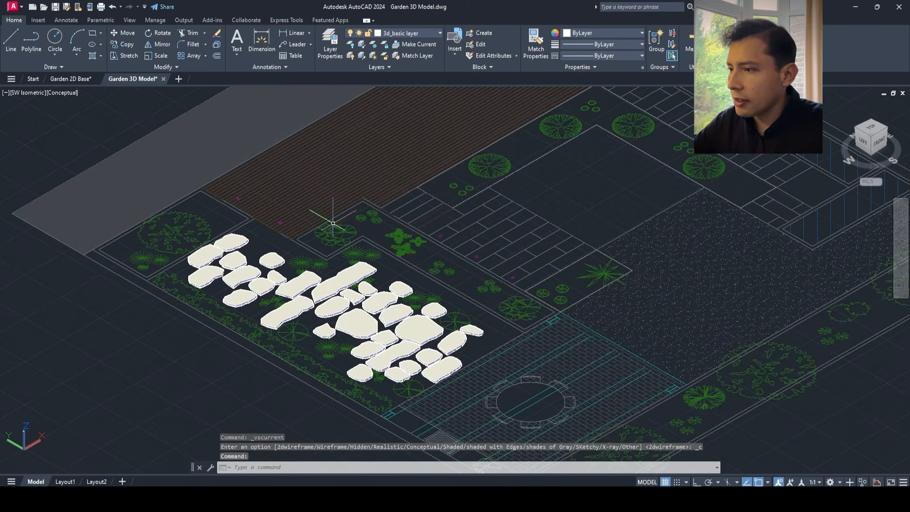
{"action": "scroll", "coordinate": [509, 317], "scroll_direction": "up", "scroll_amount": 2}
{"action": "scroll", "coordinate": [427, 280], "scroll_direction": "up", "scroll_amount": 2}
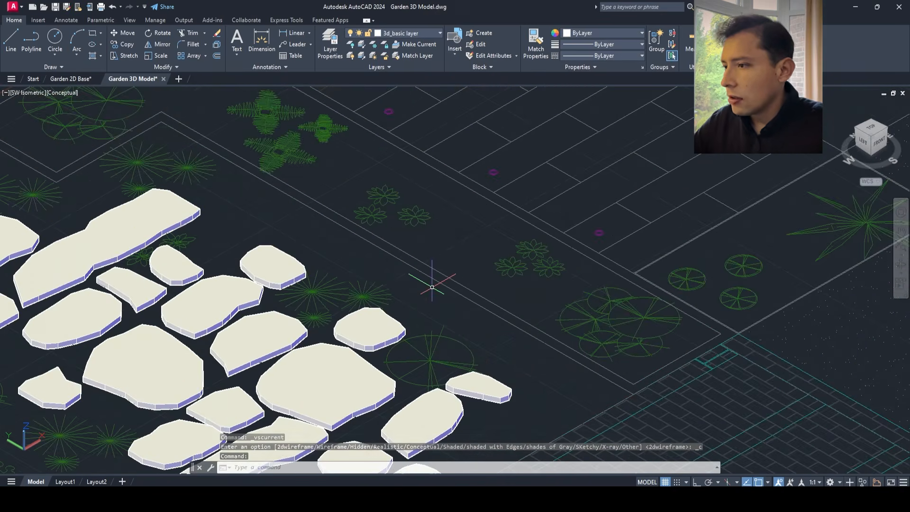
{"action": "scroll", "coordinate": [427, 277], "scroll_direction": "down", "scroll_amount": 3}
{"action": "scroll", "coordinate": [432, 284], "scroll_direction": "up", "scroll_amount": 1}
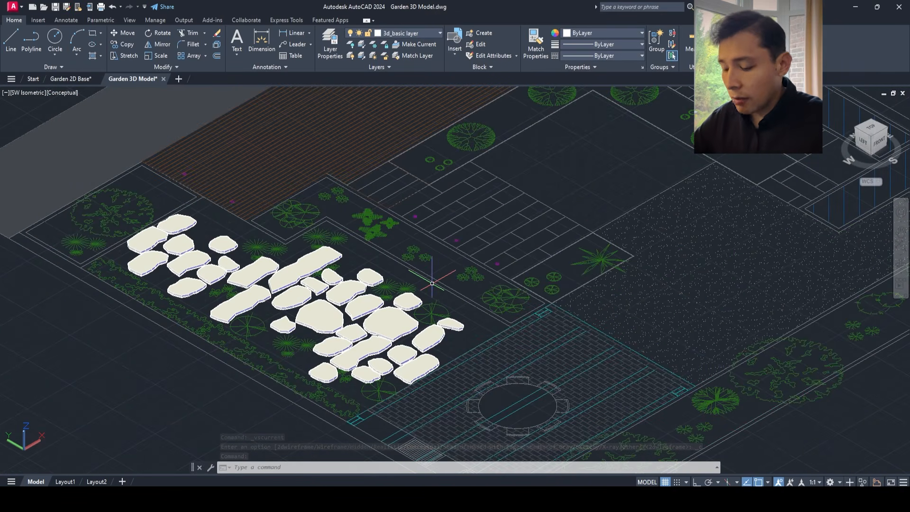
{"action": "type", "text": "n"}
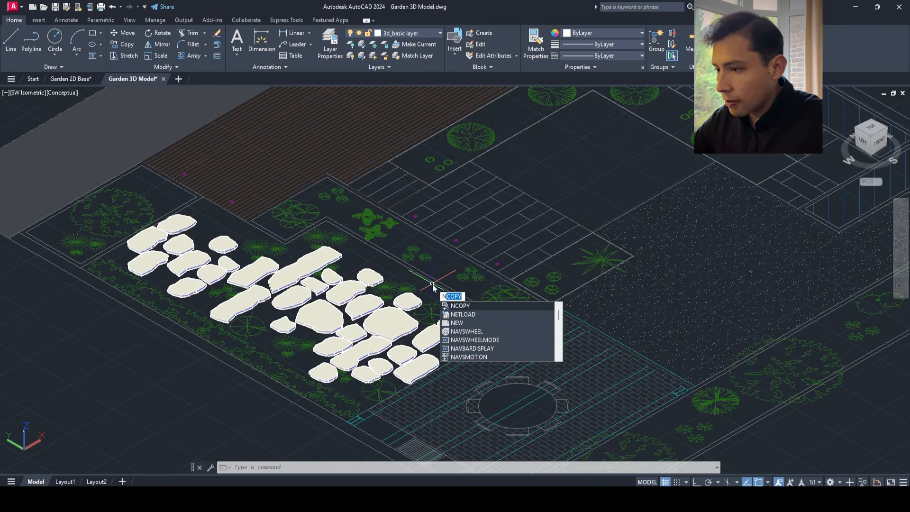
{"action": "key", "text": "Return"}
{"action": "scroll", "coordinate": [432, 285], "scroll_direction": "up", "scroll_amount": 1}
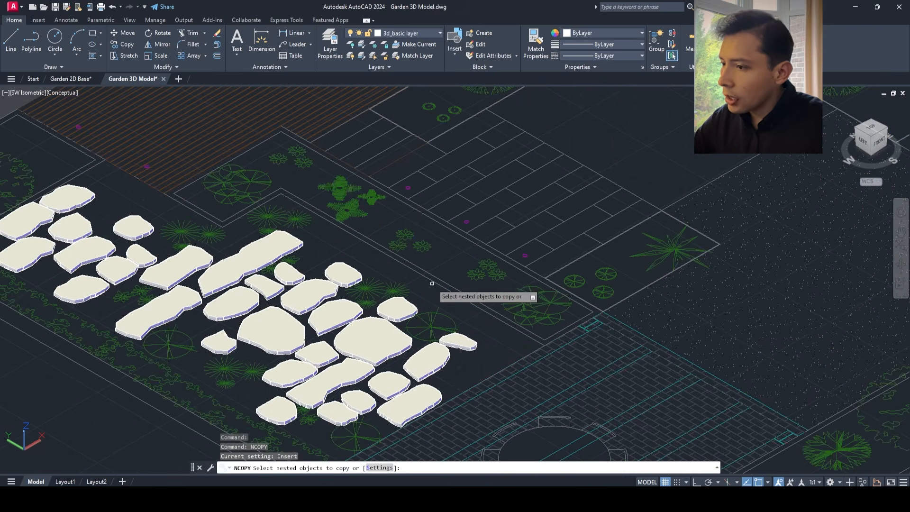
{"action": "left_click", "coordinate": [442, 286]}
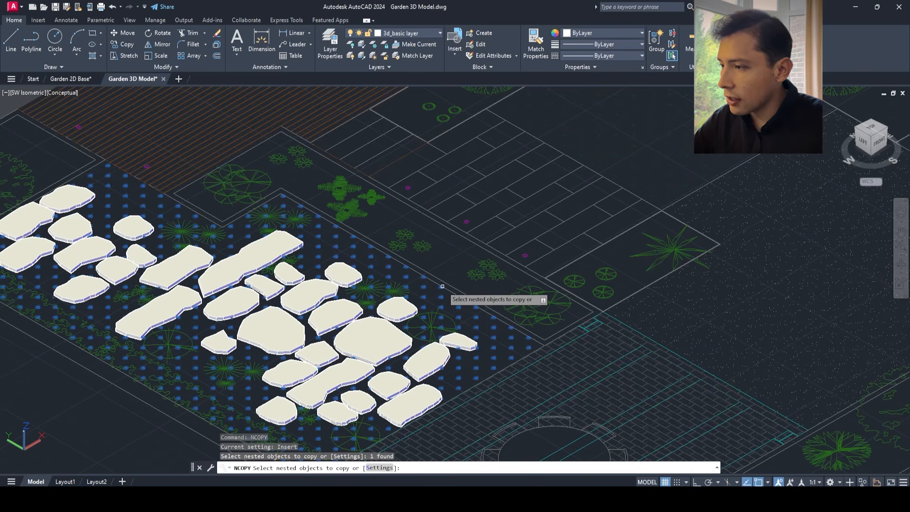
{"action": "key", "text": "Escape"}
{"action": "left_click", "coordinate": [439, 303]}
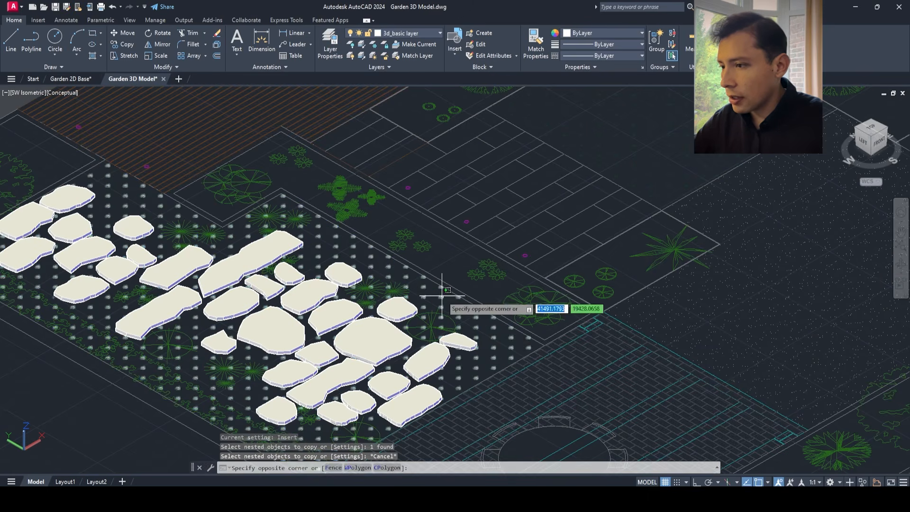
{"action": "key", "text": "Escape"}
{"action": "key", "text": "Escape"}
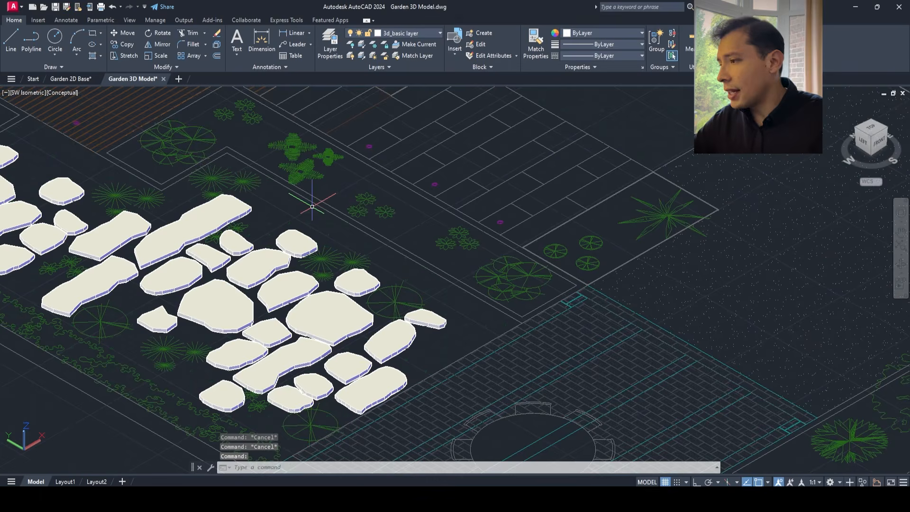
- Freeze the reference's info_hatch grass layer with LAYFRZ by picking the grass hatch, undoing any freeze of the info_basic layout layer
{"action": "type", "text": "LA"}
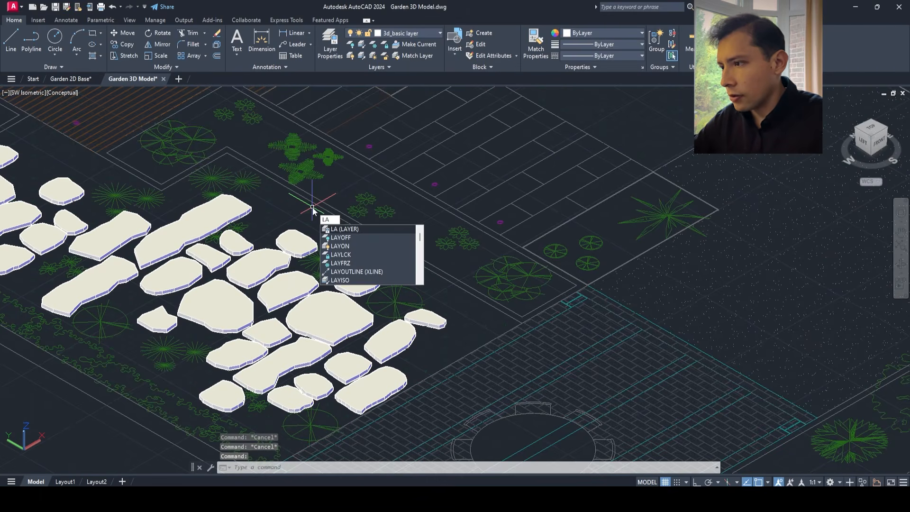
{"action": "type", "text": "YFRZ"}
{"action": "key", "text": "Return"}
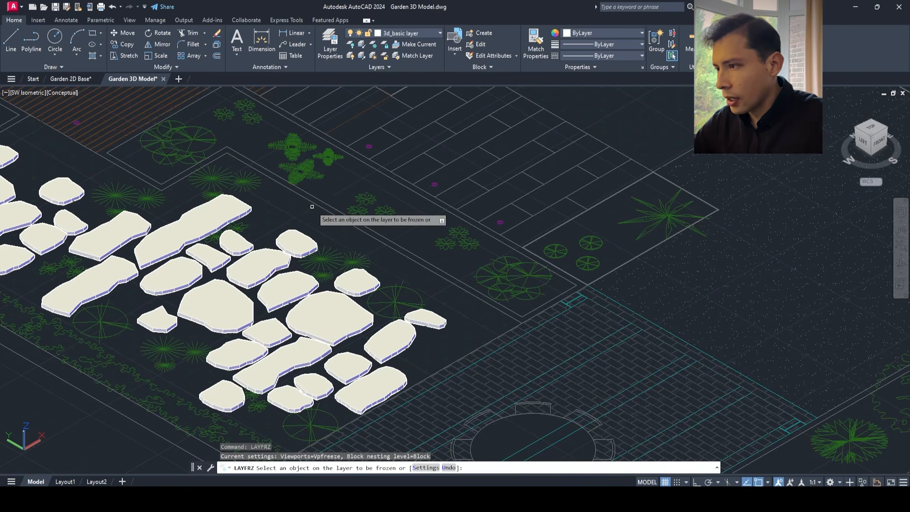
{"action": "left_click", "coordinate": [288, 213]}
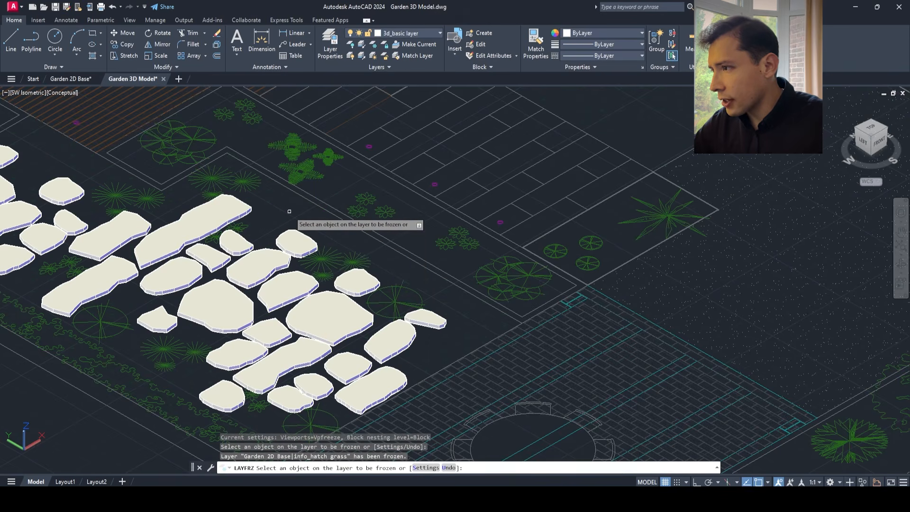
{"action": "left_click", "coordinate": [675, 287]}
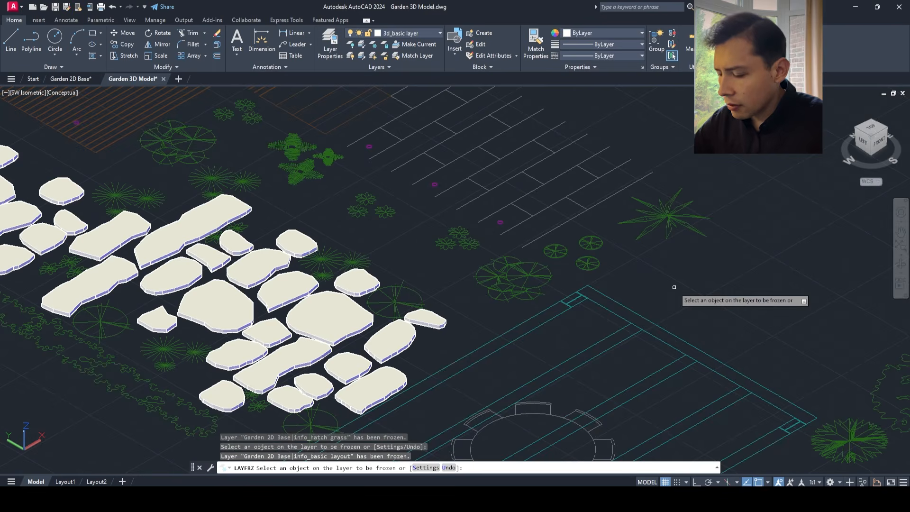
{"action": "key", "text": "ctrl+z"}
{"action": "key", "text": "ctrl+z"}
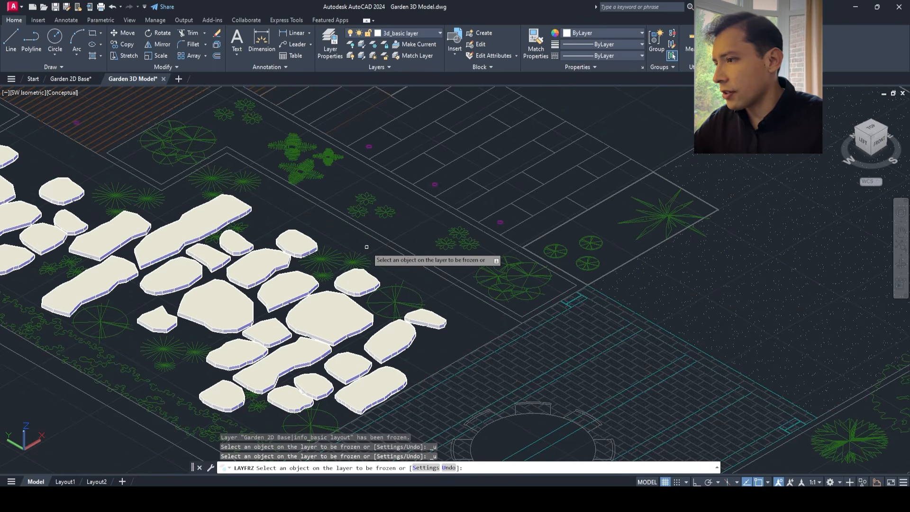
{"action": "scroll", "coordinate": [366, 247], "scroll_direction": "down", "scroll_amount": 2}
{"action": "key", "text": "Escape"}
- Return the model to the Top view in the 2D Wireframe visual style and save the drawing
{"action": "left_click", "coordinate": [33, 92]}
{"action": "left_click", "coordinate": [51, 116]}
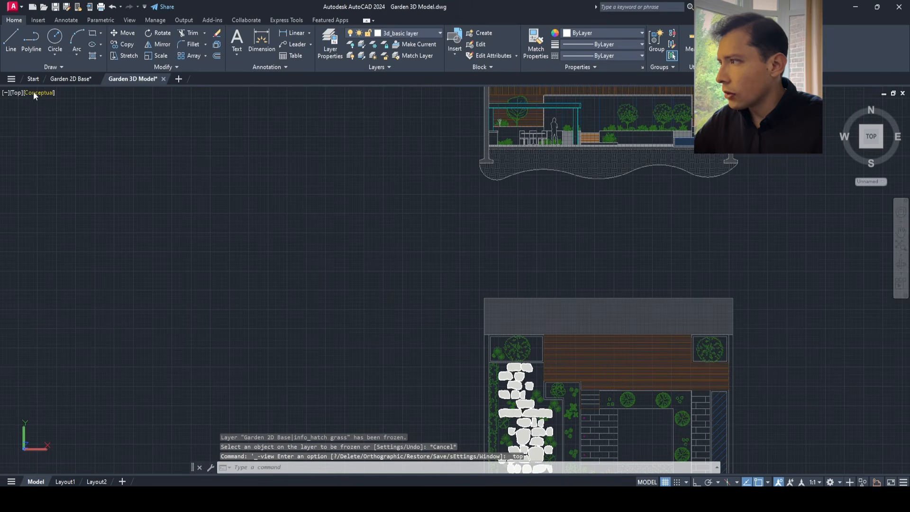
{"action": "left_click", "coordinate": [33, 92]}
{"action": "left_click", "coordinate": [52, 116]}
{"action": "middle_click_drag", "start_coordinate": [444, 305], "coordinate": [312, 228]}
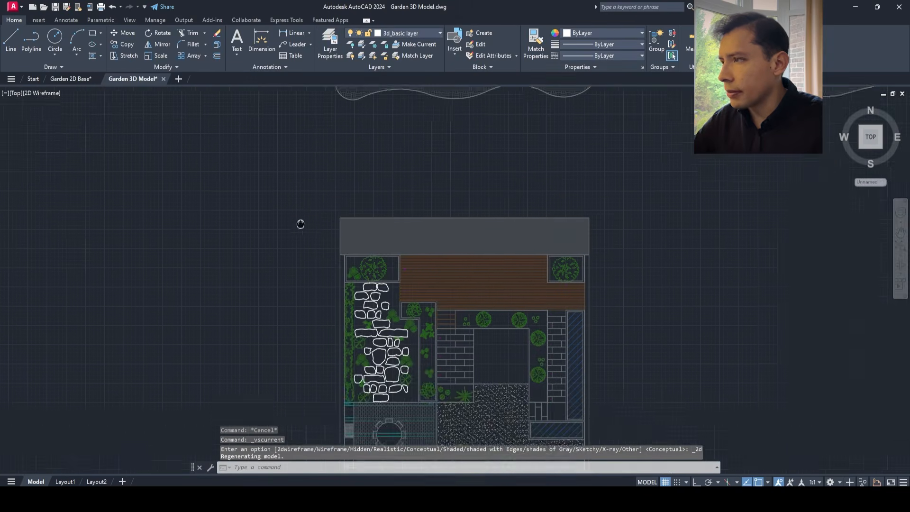
{"action": "scroll", "coordinate": [324, 209], "scroll_direction": "up", "scroll_amount": 4}
{"action": "key", "text": "ctrl+s"}
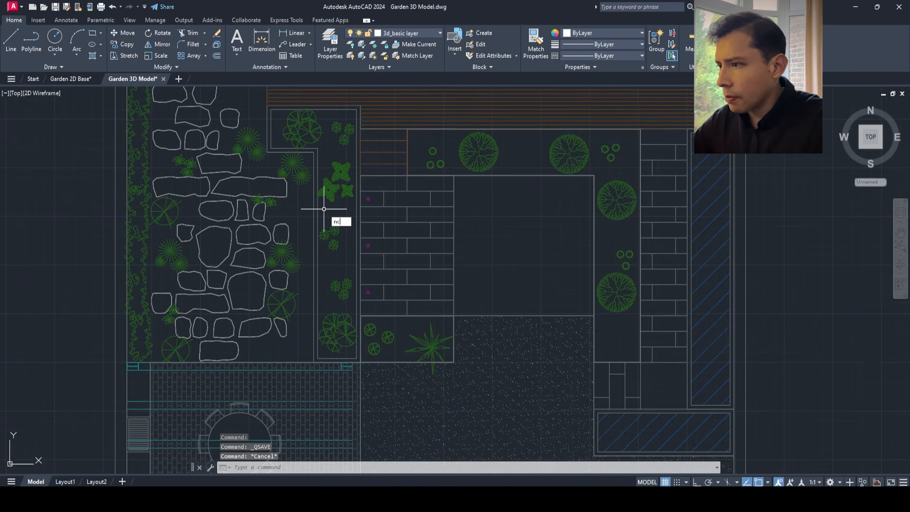
- Copy the outer and inner outlines of the L-shaped planter from the reference with NCOPY, and erase the planting hatch copied with them
{"action": "key", "text": "Return"}
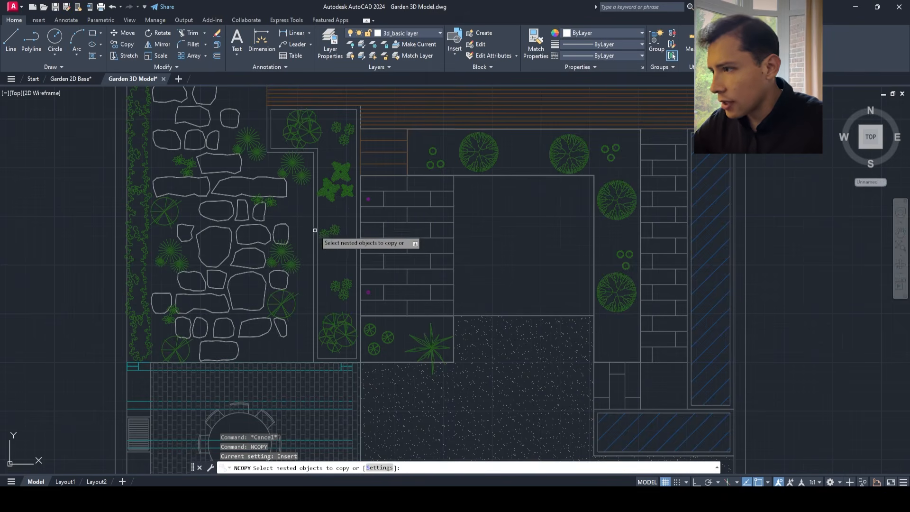
{"action": "scroll", "coordinate": [315, 249], "scroll_direction": "up", "scroll_amount": 3}
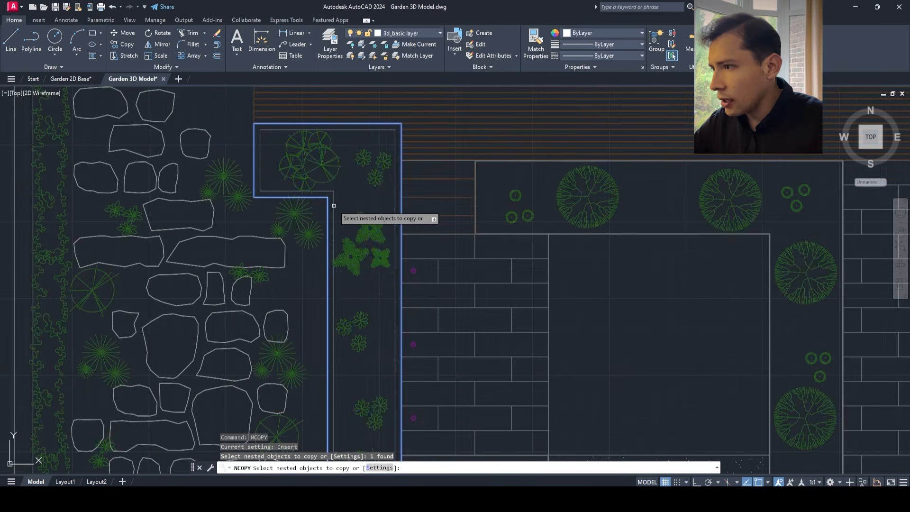
{"action": "left_click", "coordinate": [334, 206]}
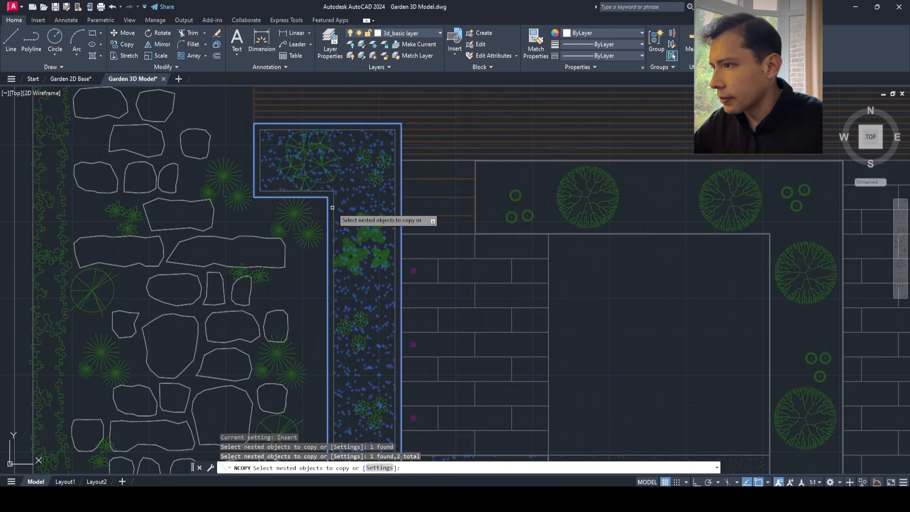
{"action": "scroll", "coordinate": [337, 206], "scroll_direction": "up", "scroll_amount": 2}
{"action": "scroll", "coordinate": [334, 206], "scroll_direction": "up", "scroll_amount": 2}
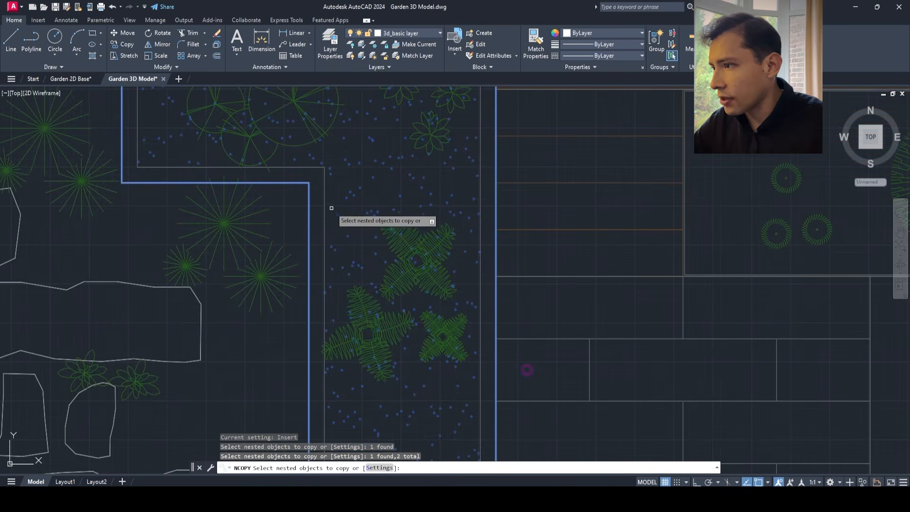
{"action": "scroll", "coordinate": [323, 196], "scroll_direction": "up", "scroll_amount": 1}
{"action": "scroll", "coordinate": [323, 195], "scroll_direction": "down", "scroll_amount": 4}
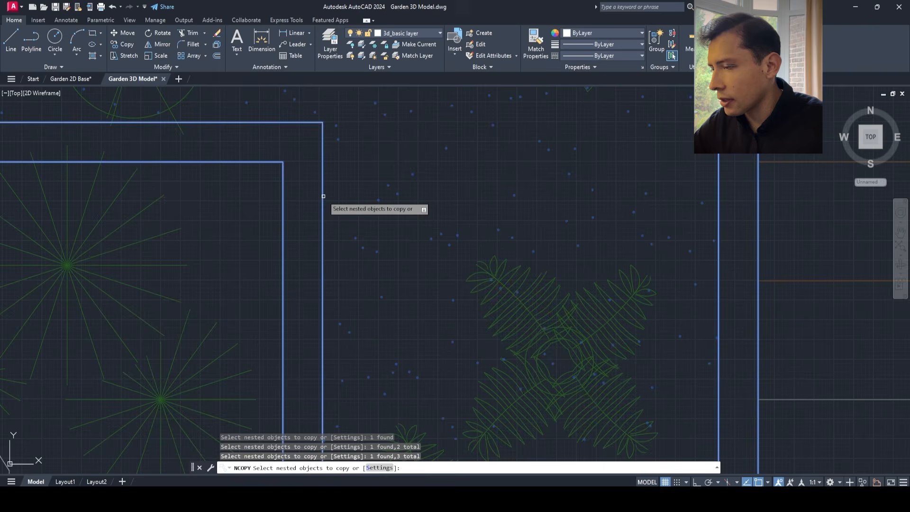
{"action": "left_click", "coordinate": [337, 201]}
{"action": "key", "text": "Escape"}
{"action": "left_click", "coordinate": [339, 202]}
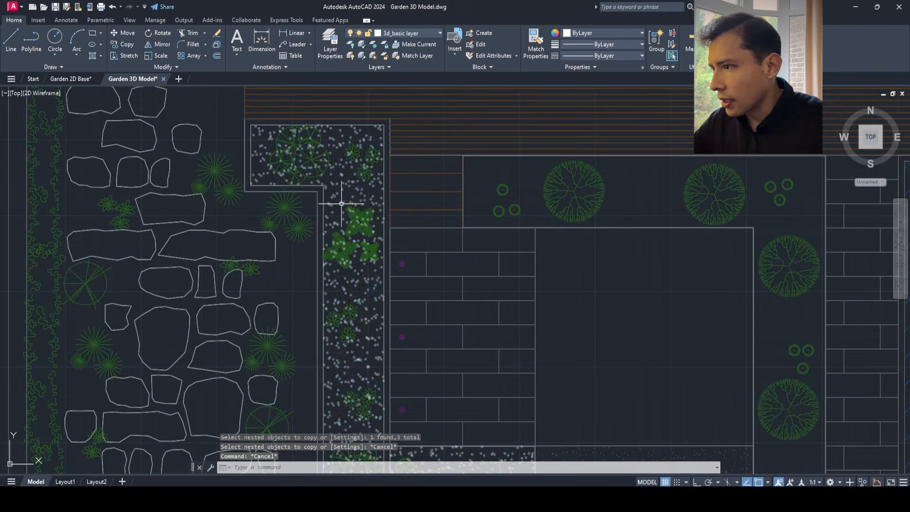
{"action": "key", "text": "Delete"}
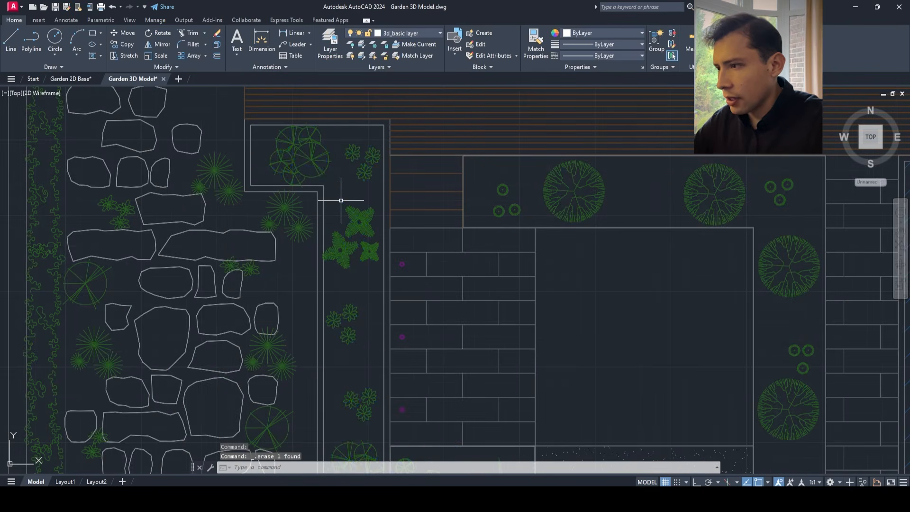
- Switch to the SW Isometric view and select the copied L-shaped planter outline to examine it beside the stepping stones
{"action": "scroll", "coordinate": [341, 200], "scroll_direction": "down", "scroll_amount": 2}
{"action": "left_click", "coordinate": [10, 95]}
{"action": "left_click", "coordinate": [47, 176]}
{"action": "scroll", "coordinate": [419, 279], "scroll_direction": "down", "scroll_amount": 2}
{"action": "scroll", "coordinate": [425, 284], "scroll_direction": "up", "scroll_amount": 2}
{"action": "left_click", "coordinate": [427, 282]}
{"action": "scroll", "coordinate": [427, 282], "scroll_direction": "down", "scroll_amount": 4}
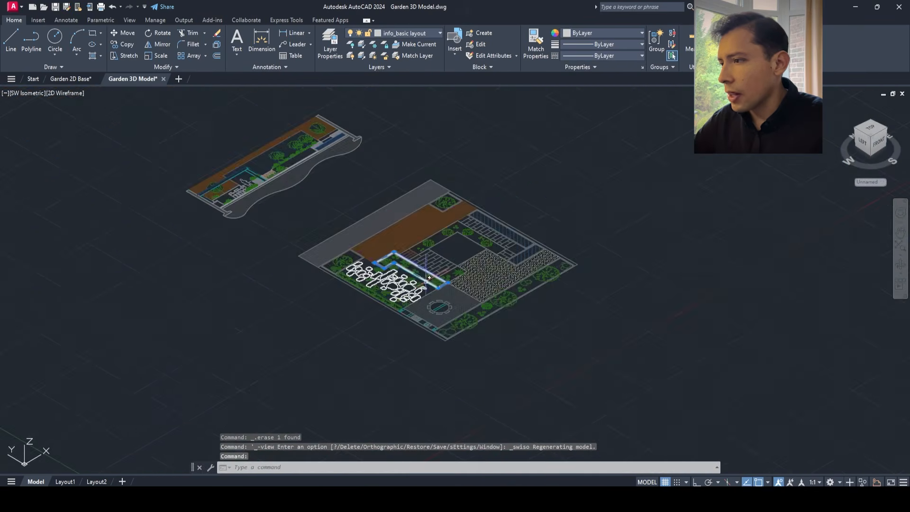
{"action": "scroll", "coordinate": [371, 258], "scroll_direction": "up", "scroll_amount": 3}
{"action": "scroll", "coordinate": [347, 246], "scroll_direction": "down", "scroll_amount": 1}
{"action": "middle_click_drag", "start_coordinate": [317, 216], "coordinate": [387, 280]}
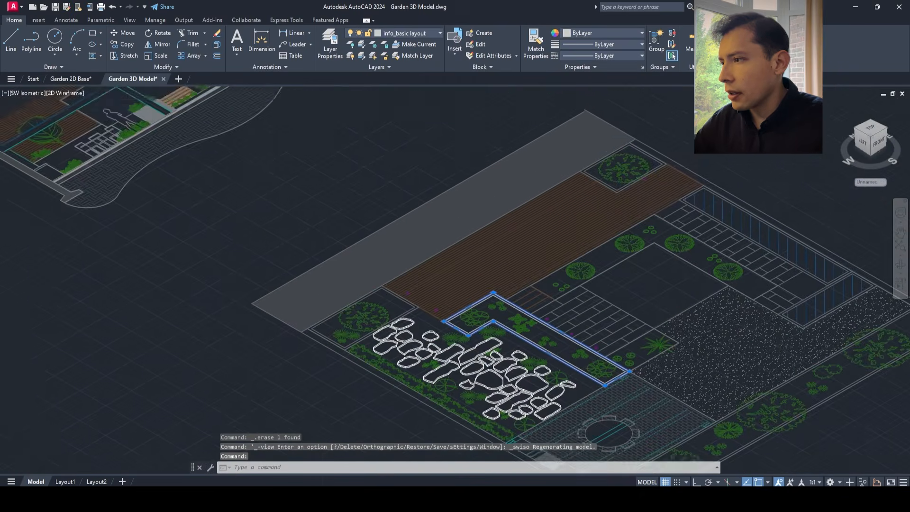
- Locate the section drawing behind the plan and return to the Top view to examine its planter wall
{"action": "scroll", "coordinate": [387, 280], "scroll_direction": "down", "scroll_amount": 2}
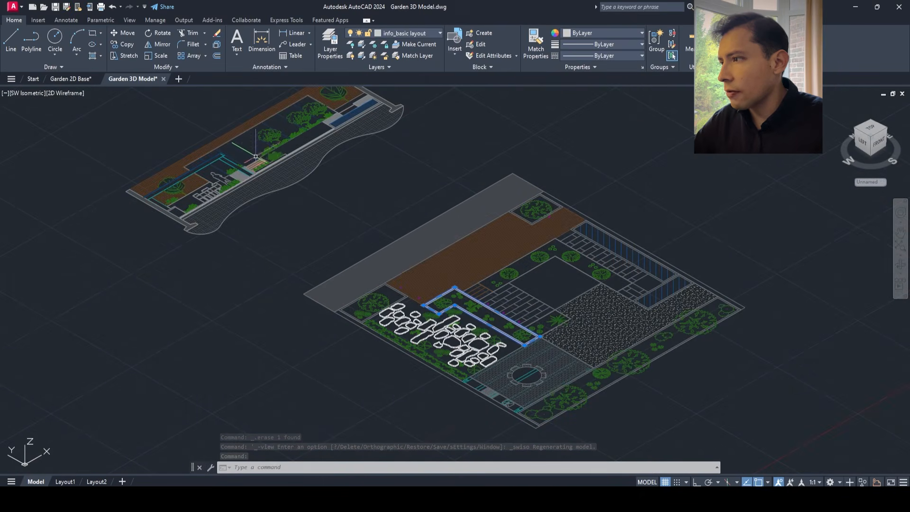
{"action": "middle_click_drag", "start_coordinate": [266, 162], "coordinate": [271, 278]}
{"action": "scroll", "coordinate": [270, 278], "scroll_direction": "down", "scroll_amount": 2}
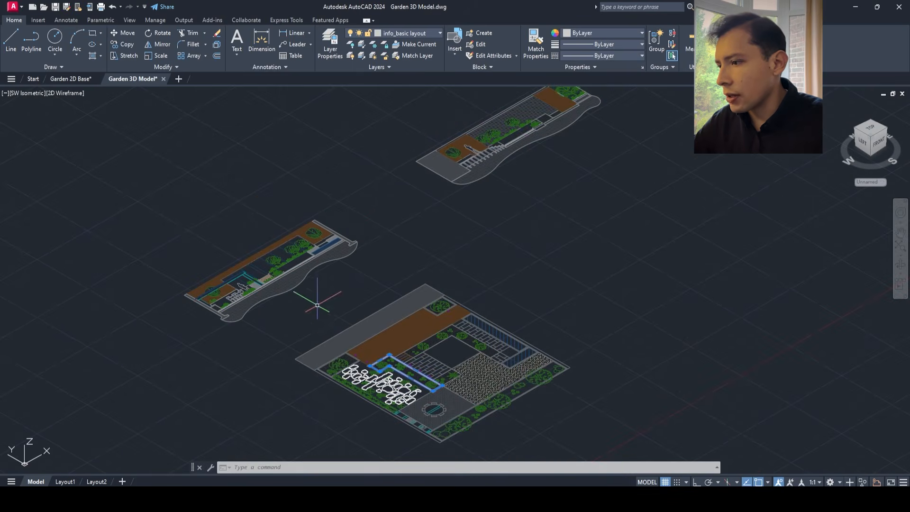
{"action": "scroll", "coordinate": [256, 278], "scroll_direction": "up", "scroll_amount": 4}
{"action": "middle_click_drag", "start_coordinate": [221, 348], "coordinate": [302, 258]}
{"action": "left_click", "coordinate": [29, 93]}
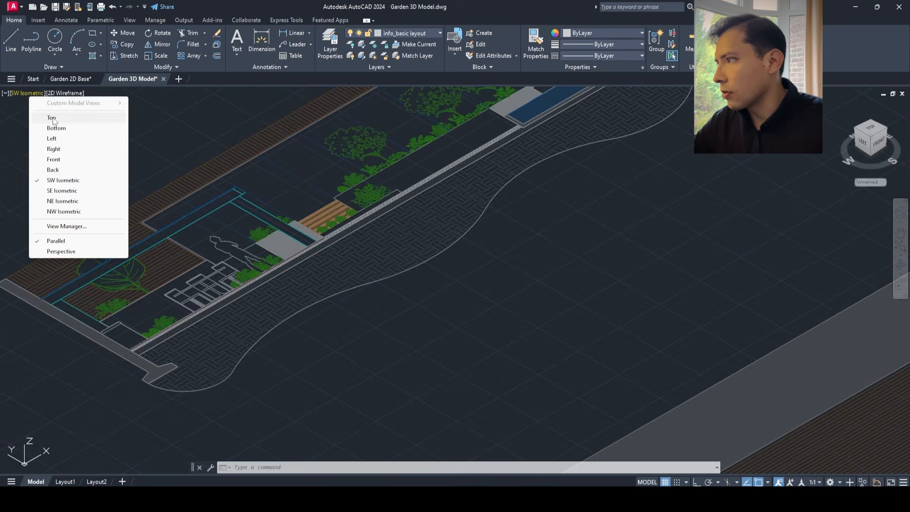
{"action": "left_click", "coordinate": [53, 118]}
{"action": "scroll", "coordinate": [209, 146], "scroll_direction": "up", "scroll_amount": 6}
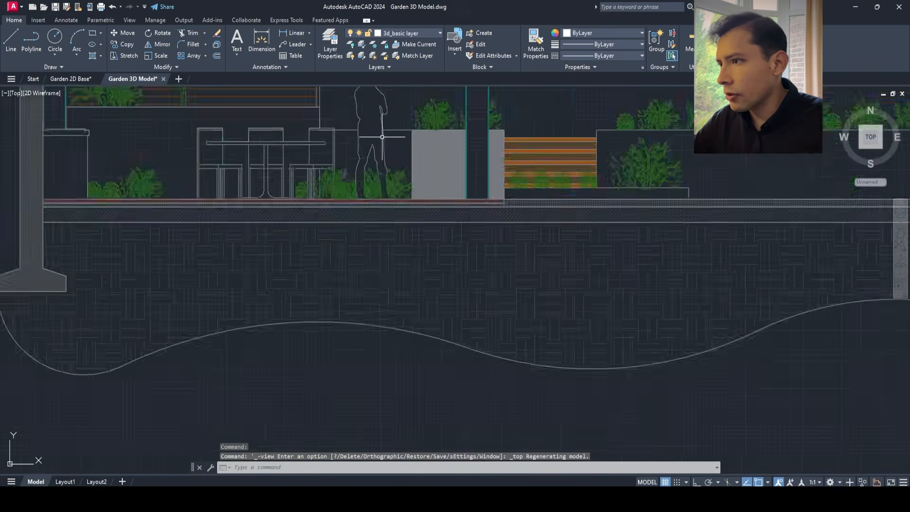
{"action": "scroll", "coordinate": [382, 137], "scroll_direction": "down", "scroll_amount": 2}
- Measure the grey planter wall's height in the section with DIST, from its top corner down to the paving and its underside
{"action": "type", "text": "dist"}
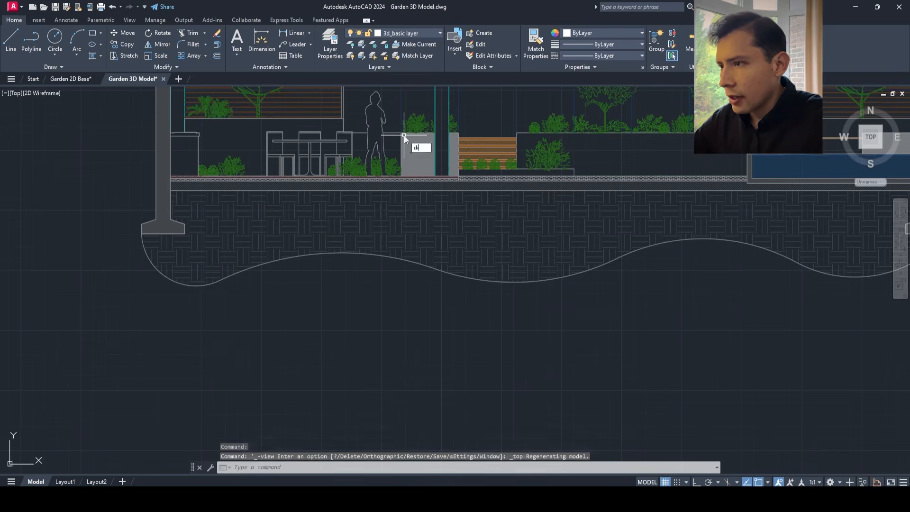
{"action": "key", "text": "Return"}
{"action": "scroll", "coordinate": [385, 142], "scroll_direction": "up", "scroll_amount": 6}
{"action": "left_click", "coordinate": [378, 139]}
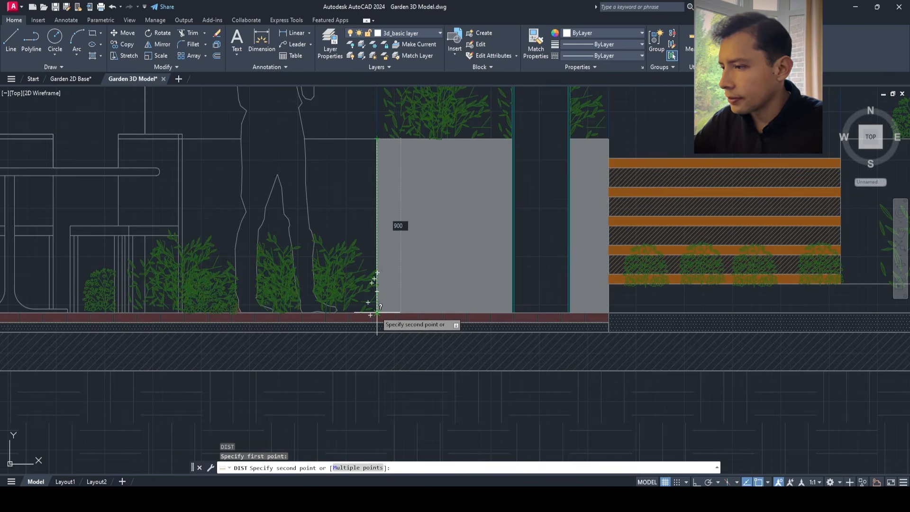
{"action": "scroll", "coordinate": [376, 313], "scroll_direction": "down", "scroll_amount": 2}
{"action": "scroll", "coordinate": [375, 314], "scroll_direction": "up", "scroll_amount": 4}
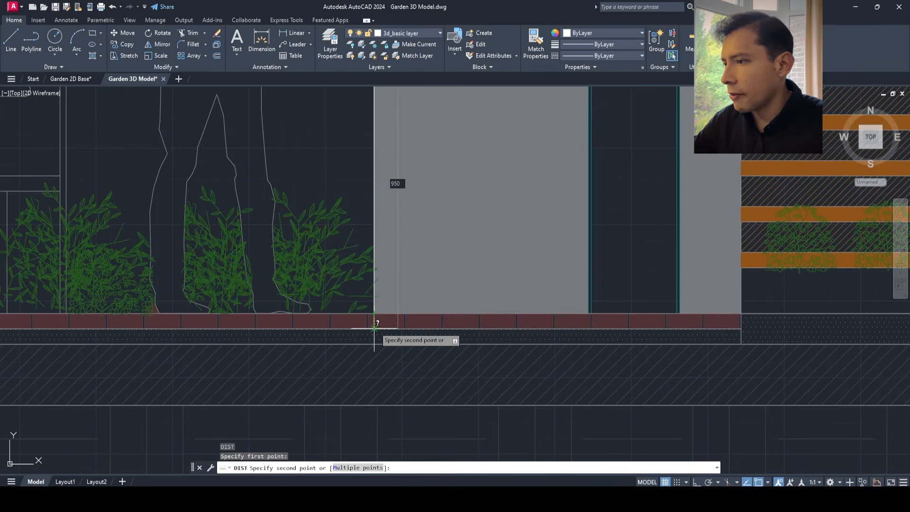
{"action": "scroll", "coordinate": [374, 327], "scroll_direction": "down", "scroll_amount": 3}
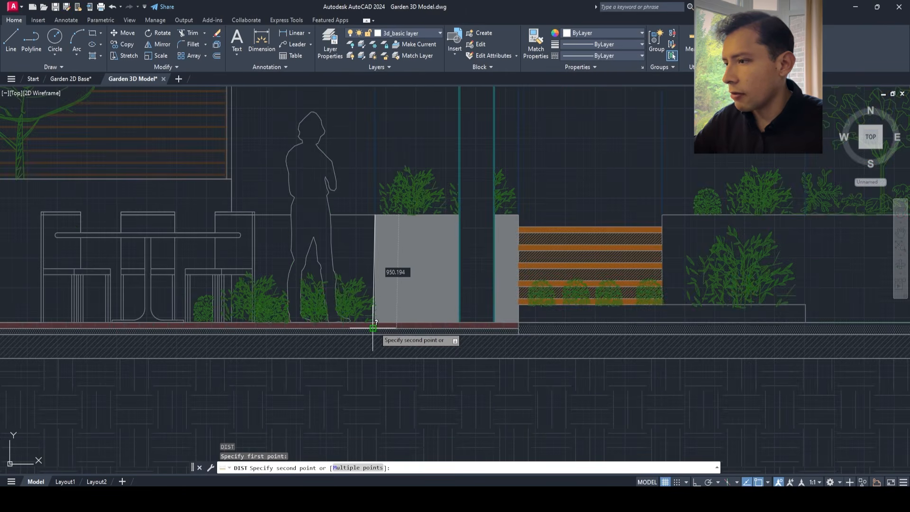
{"action": "scroll", "coordinate": [374, 326], "scroll_direction": "up", "scroll_amount": 3}
{"action": "scroll", "coordinate": [374, 325], "scroll_direction": "down", "scroll_amount": 3}
{"action": "scroll", "coordinate": [377, 318], "scroll_direction": "down", "scroll_amount": 5}
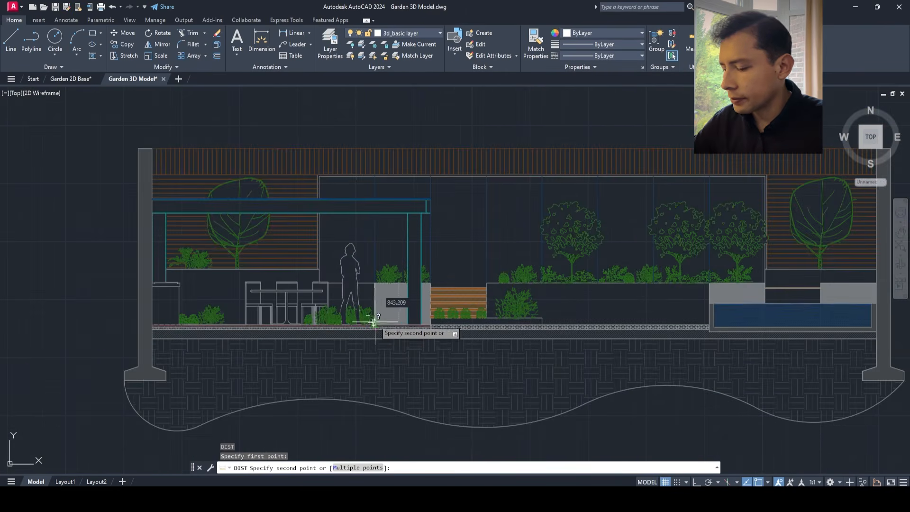
{"action": "key", "text": "Escape"}
- Switch to the SW Isometric view and extrude the outer and inner L-shaped planter outlines to a height of 950
{"action": "left_click", "coordinate": [15, 94]}
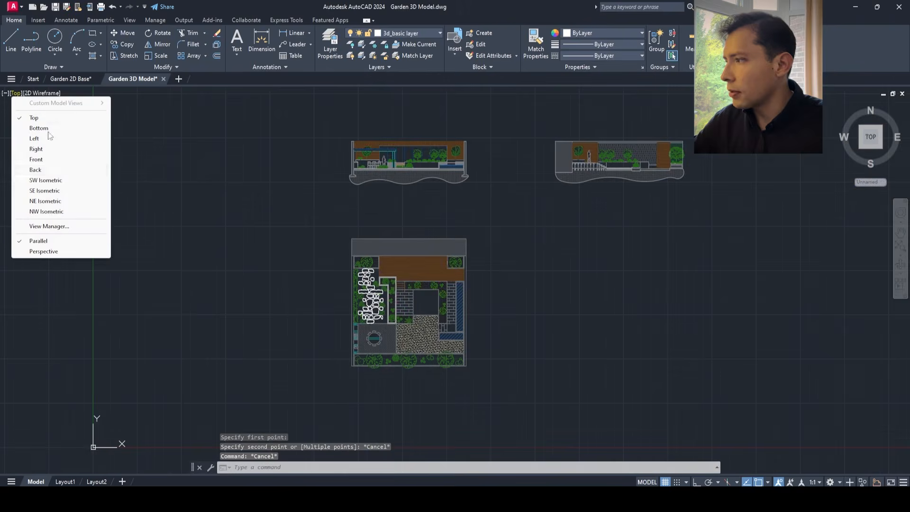
{"action": "left_click", "coordinate": [46, 180]}
{"action": "scroll", "coordinate": [379, 308], "scroll_direction": "up", "scroll_amount": 5}
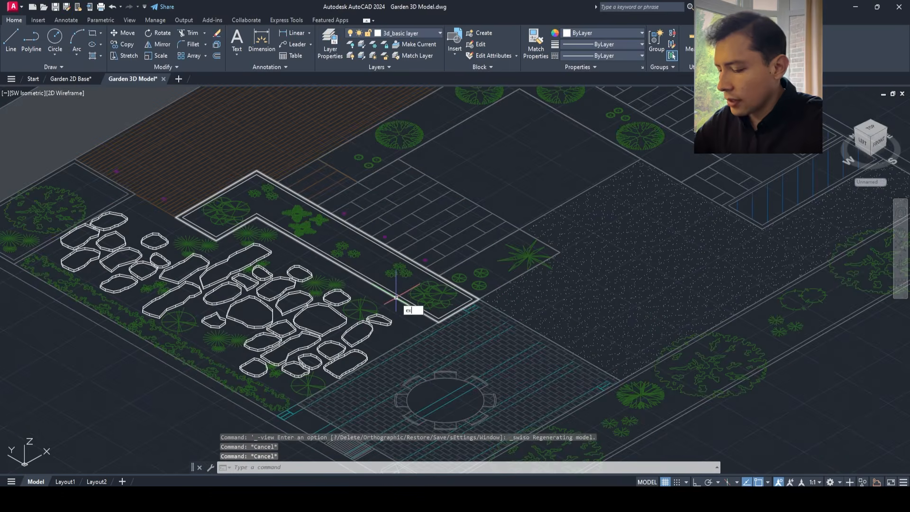
{"action": "type", "text": "ext"}
{"action": "key", "text": "Return"}
{"action": "scroll", "coordinate": [397, 301], "scroll_direction": "up", "scroll_amount": 3}
{"action": "left_click", "coordinate": [399, 307]}
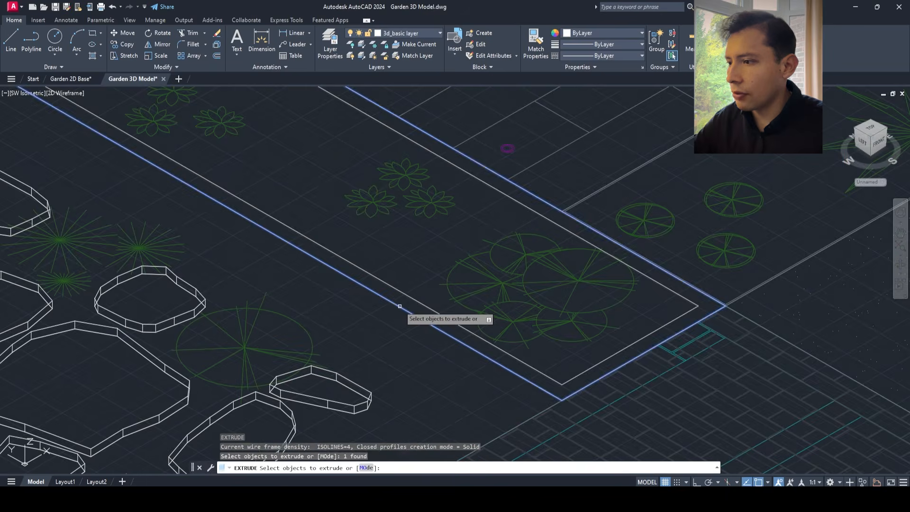
{"action": "left_click", "coordinate": [389, 294]}
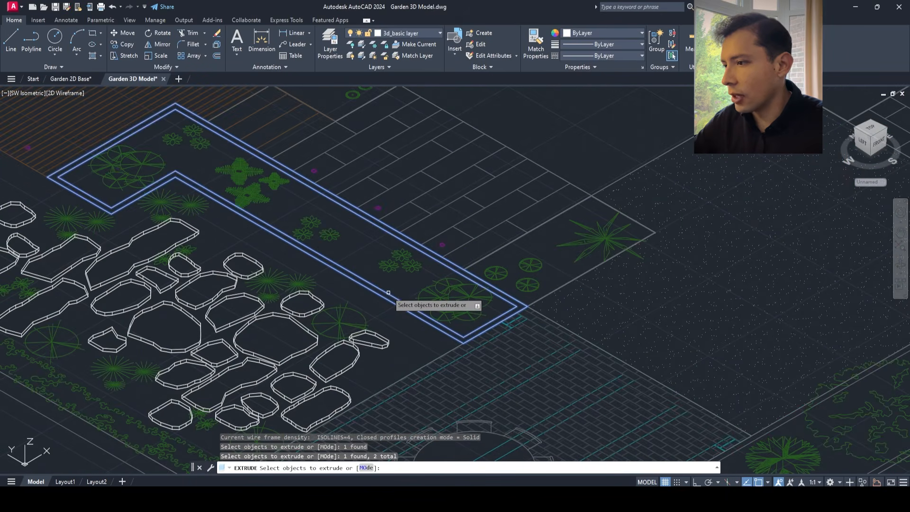
{"action": "key", "text": "Return"}
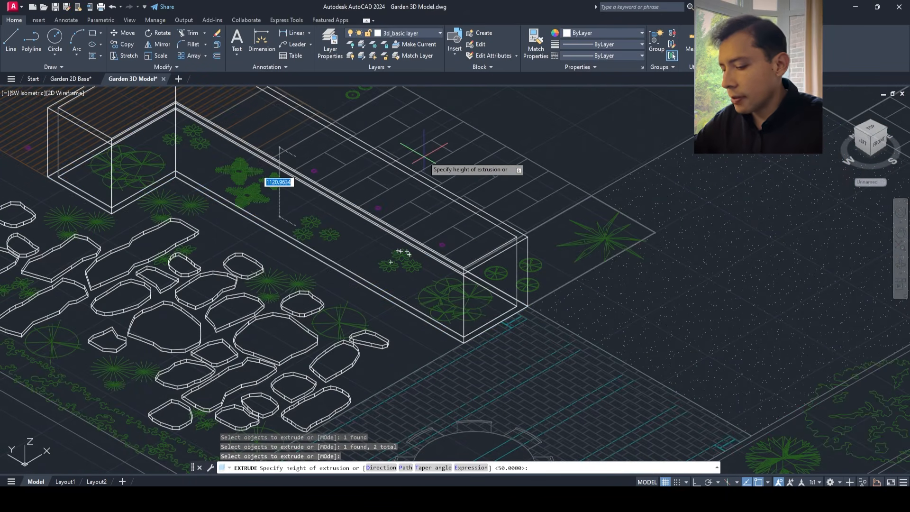
{"action": "type", "text": "950"}
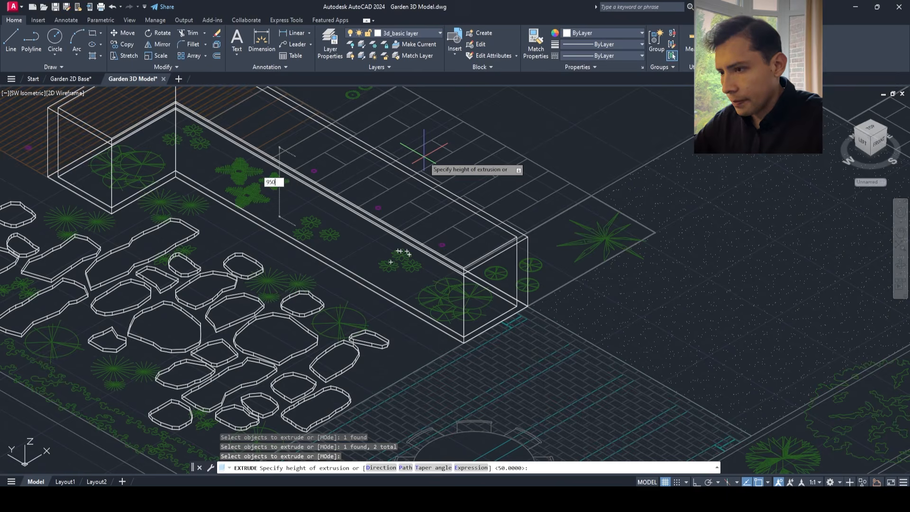
{"action": "key", "text": "Return"}
- Display the model in the Realistic visual style and examine the extruded planter solids
{"action": "scroll", "coordinate": [427, 181], "scroll_direction": "down", "scroll_amount": 4}
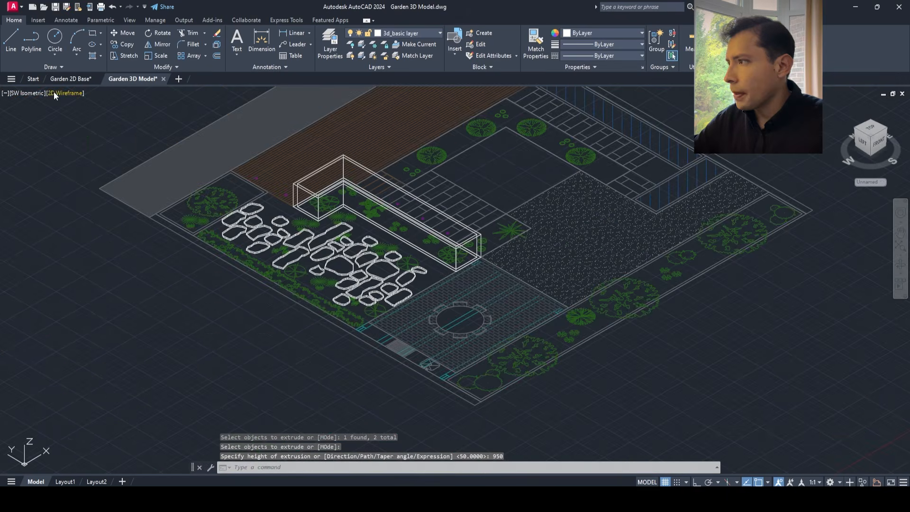
{"action": "left_click", "coordinate": [66, 93]}
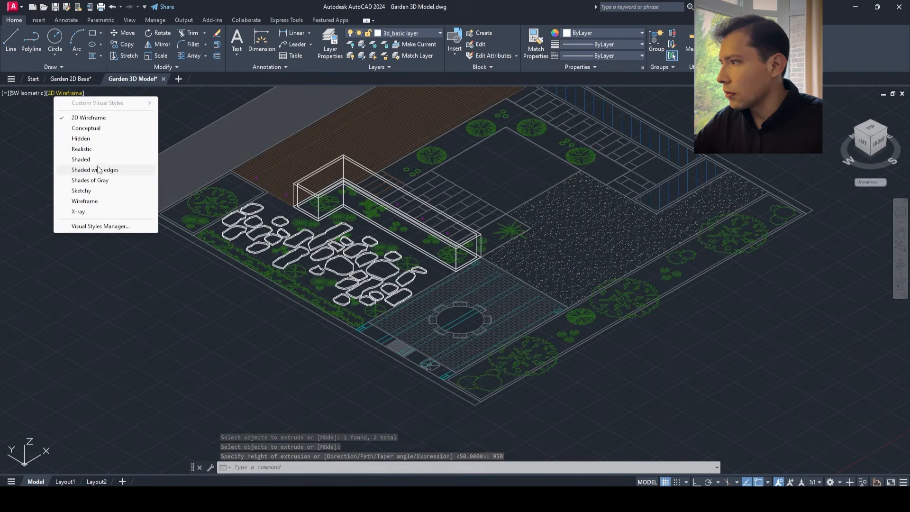
{"action": "left_click", "coordinate": [82, 149]}
{"action": "scroll", "coordinate": [472, 253], "scroll_direction": "up", "scroll_amount": 5}
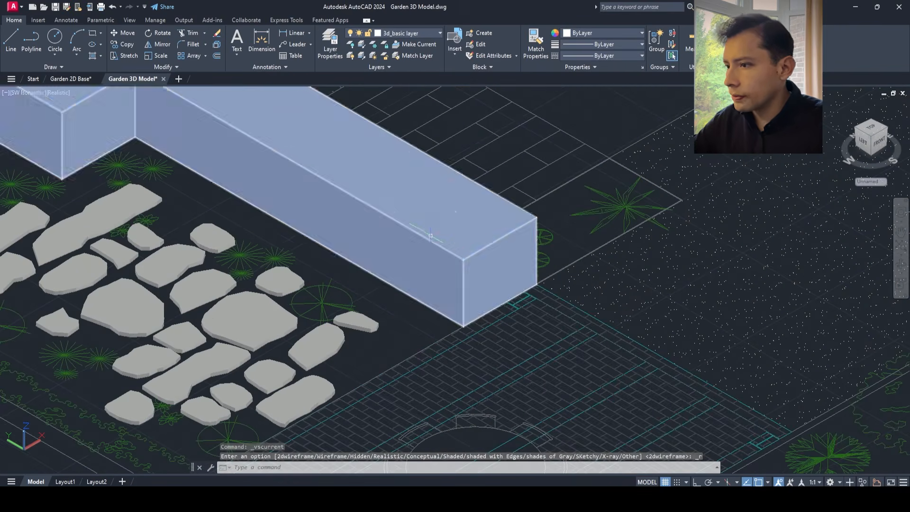
{"action": "scroll", "coordinate": [462, 238], "scroll_direction": "down", "scroll_amount": 5}
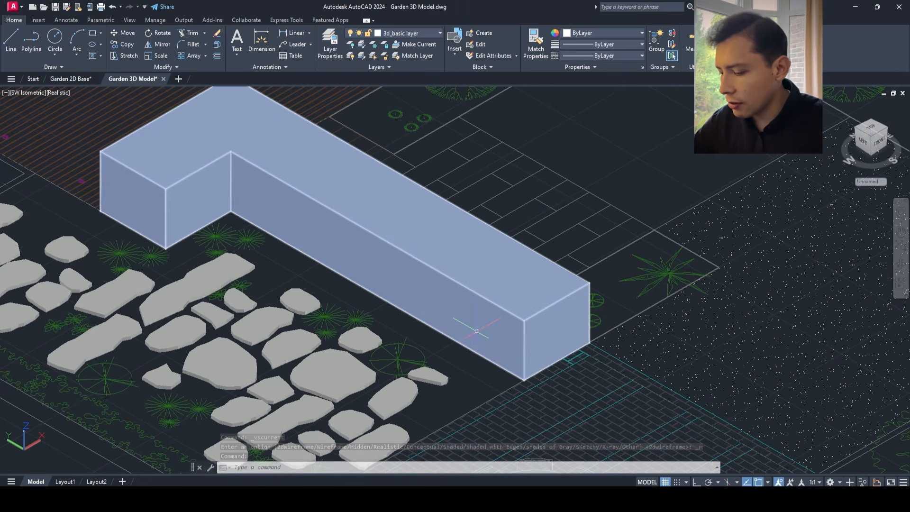
- Subtract the inner L-shaped solid from the outer one to hollow out the planter walls
{"action": "type", "text": "su"}
{"action": "type", "text": "b"}
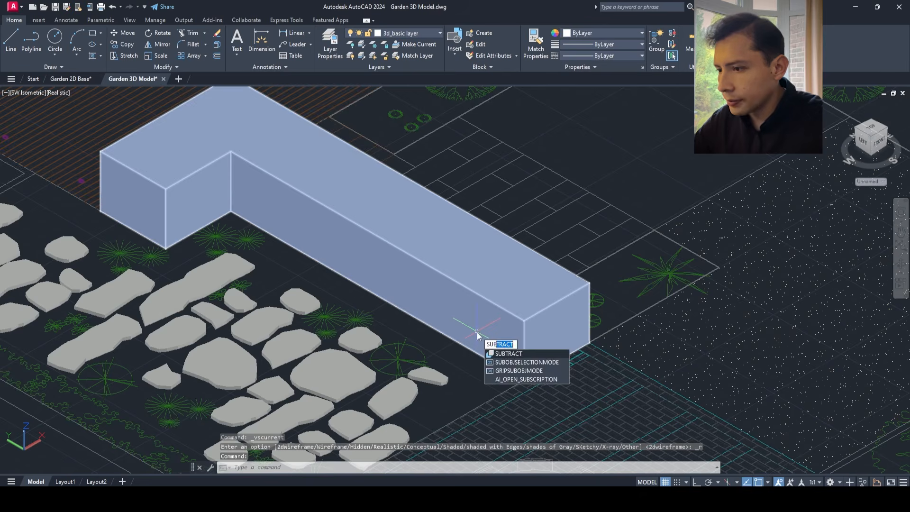
{"action": "key", "text": "Return"}
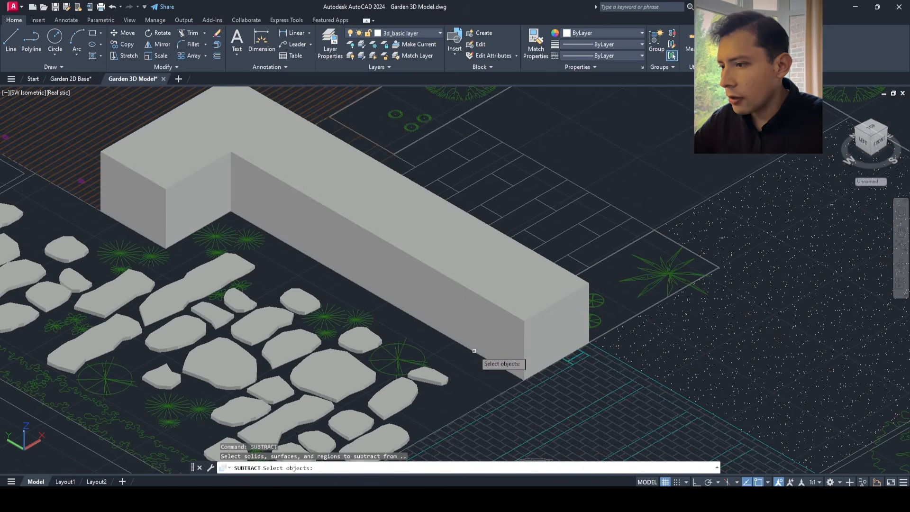
{"action": "left_click", "coordinate": [470, 355]}
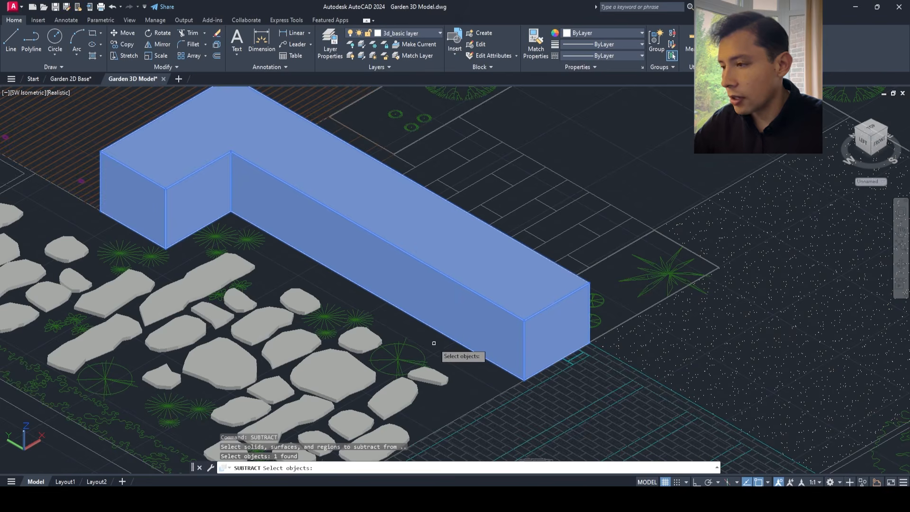
{"action": "key", "text": "Return"}
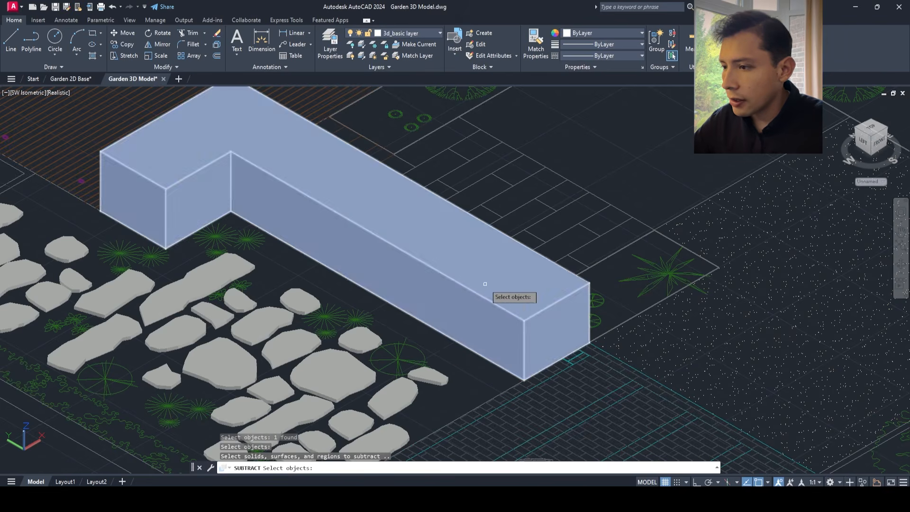
{"action": "left_click", "coordinate": [492, 290]}
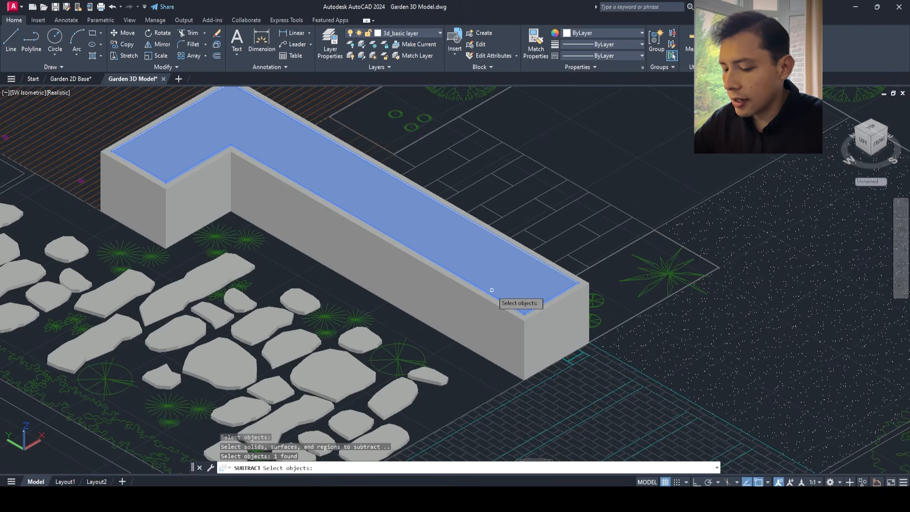
{"action": "key", "text": "Return"}
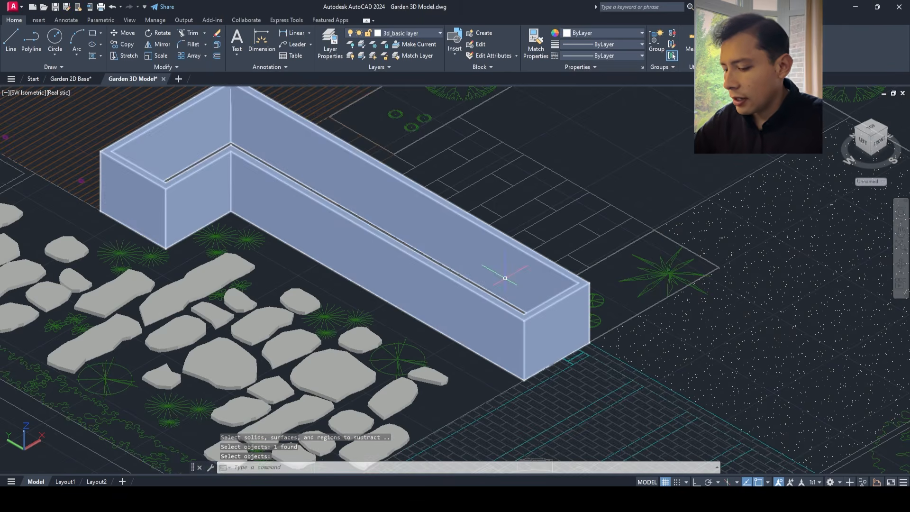
{"action": "key", "text": "Return"}
- Orbit around the hollow planter with 3DORBIT to examine its walls beside the stepping stones
{"action": "scroll", "coordinate": [505, 278], "scroll_direction": "down", "scroll_amount": 3}
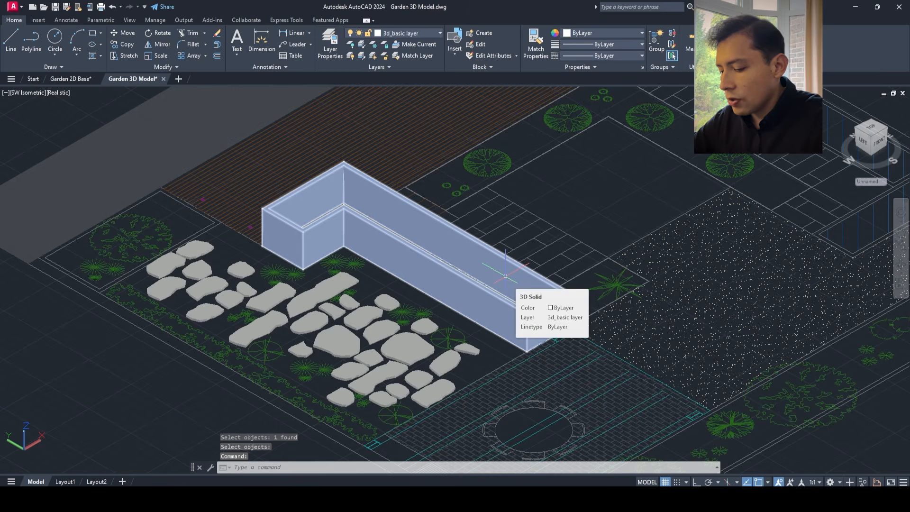
{"action": "type", "text": "3dorbit"}
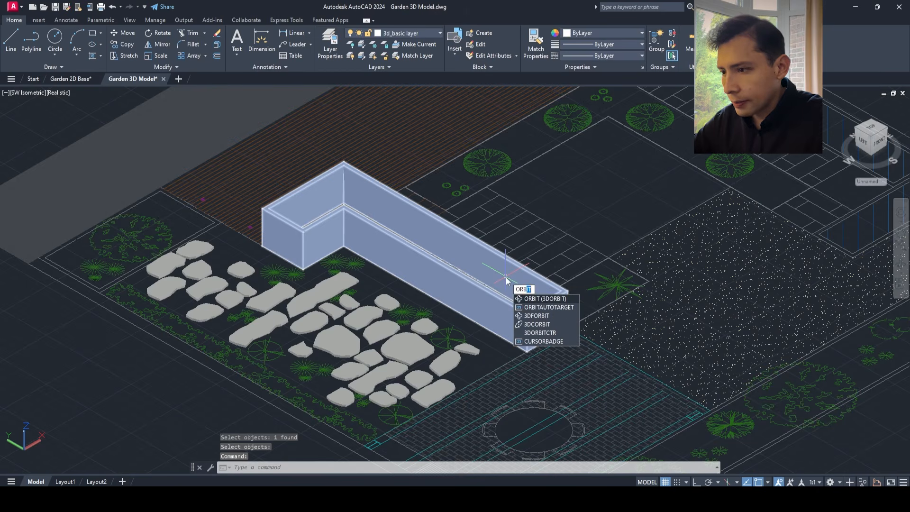
{"action": "key", "text": "Return"}
{"action": "left_click_drag", "start_coordinate": [506, 277], "coordinate": [468, 262]}
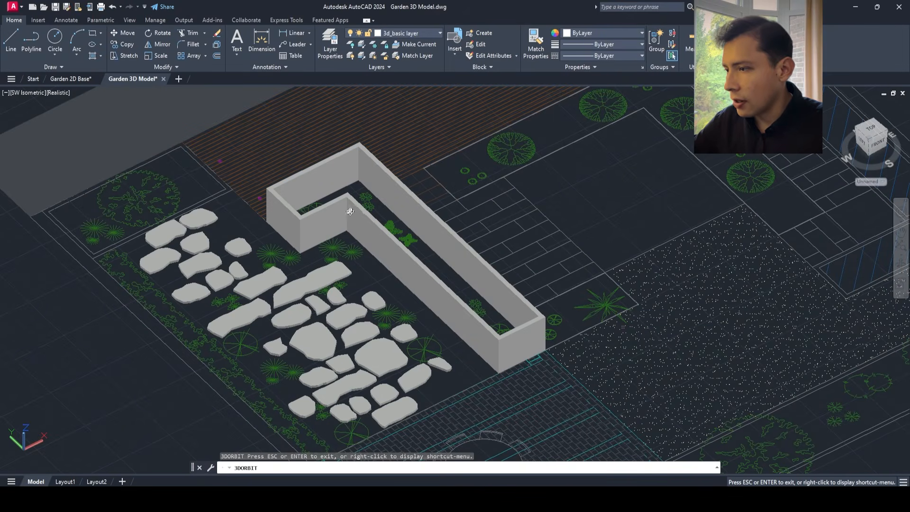
{"action": "scroll", "coordinate": [376, 216], "scroll_direction": "down", "scroll_amount": 1}
{"action": "scroll", "coordinate": [376, 215], "scroll_direction": "up", "scroll_amount": 2}
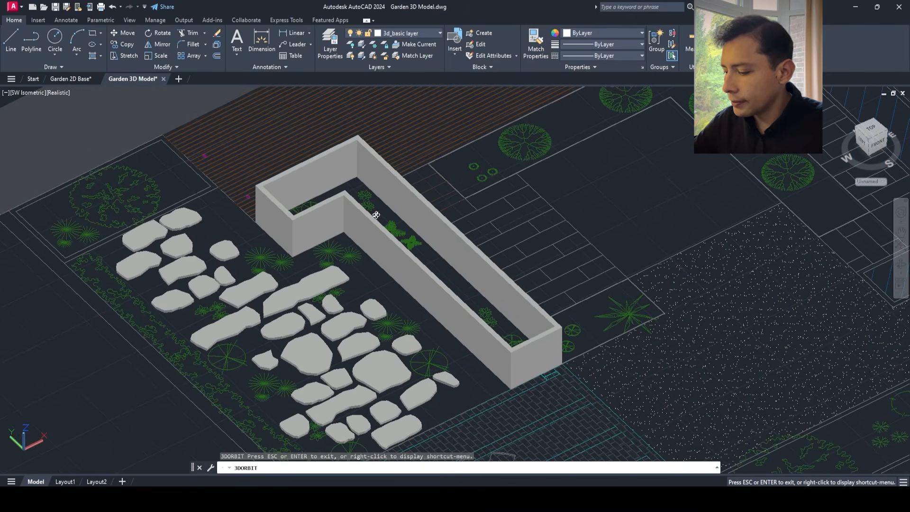
{"action": "key", "text": "Escape"}
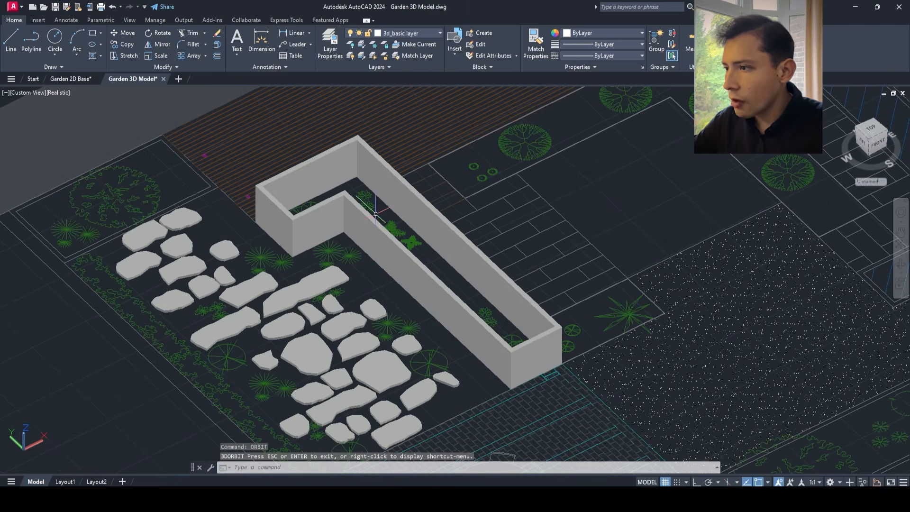
- Return to the Top view in the 2D Wireframe visual style, framed on the L-shaped planter
{"action": "left_click", "coordinate": [27, 92]}
{"action": "left_click", "coordinate": [51, 117]}
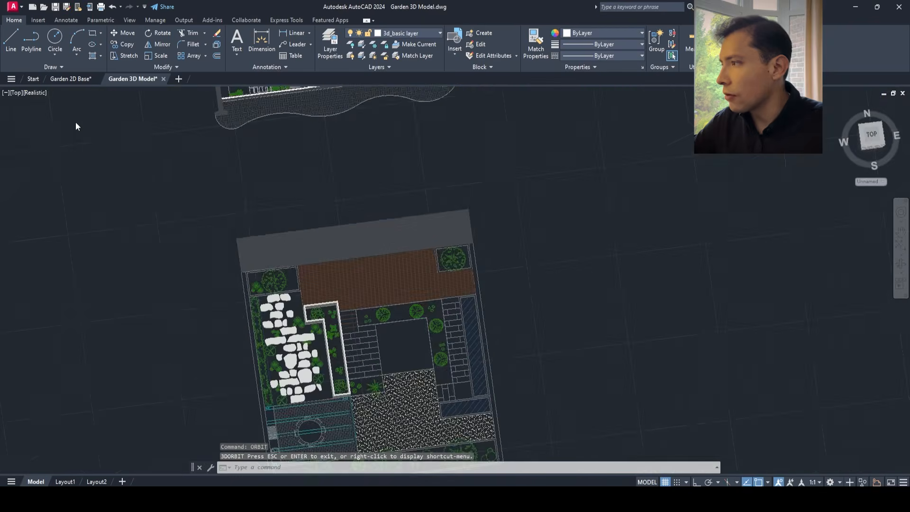
{"action": "left_click", "coordinate": [35, 92]}
{"action": "left_click", "coordinate": [67, 117]}
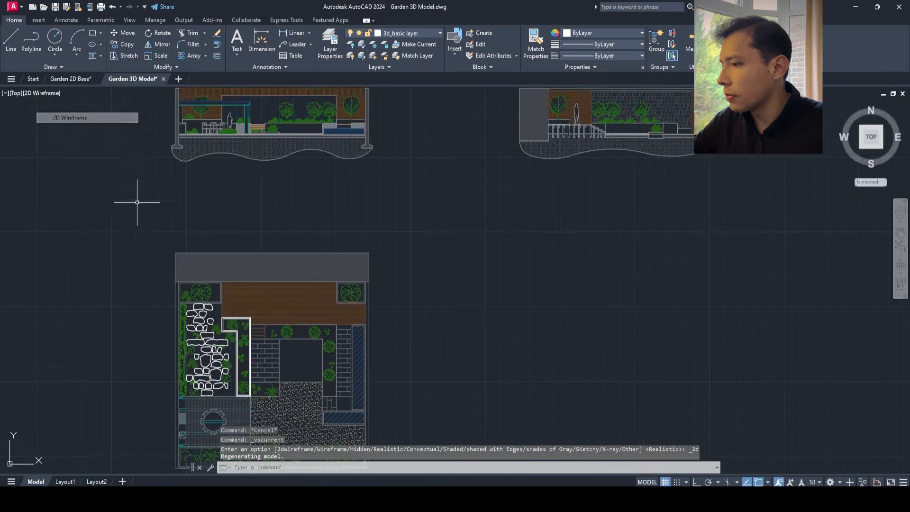
{"action": "middle_click_drag", "start_coordinate": [234, 305], "coordinate": [317, 217]}
{"action": "scroll", "coordinate": [314, 247], "scroll_direction": "up", "scroll_amount": 6}
{"action": "left_click", "coordinate": [321, 177]}
{"action": "key", "text": "Escape"}
{"action": "key", "text": "Escape"}
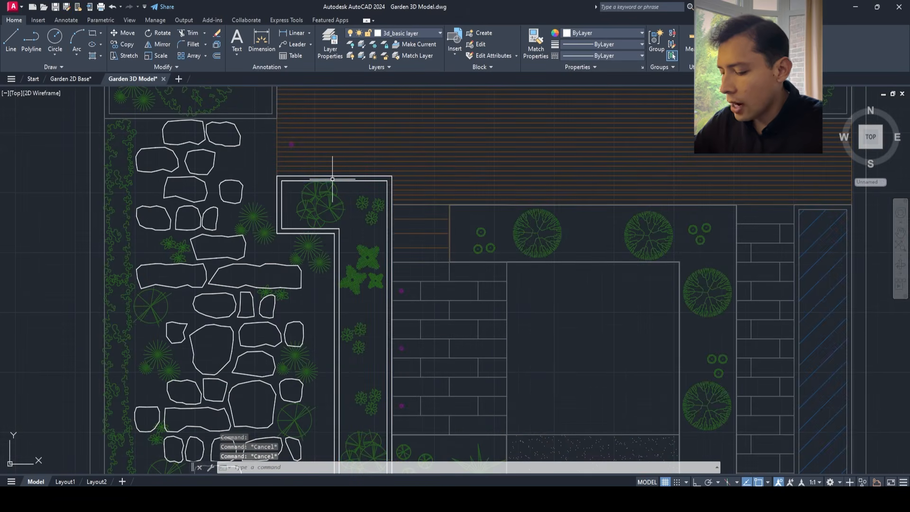
- Make layer 0 current and turn off the 3d_basic layer
{"action": "key", "text": "Return"}
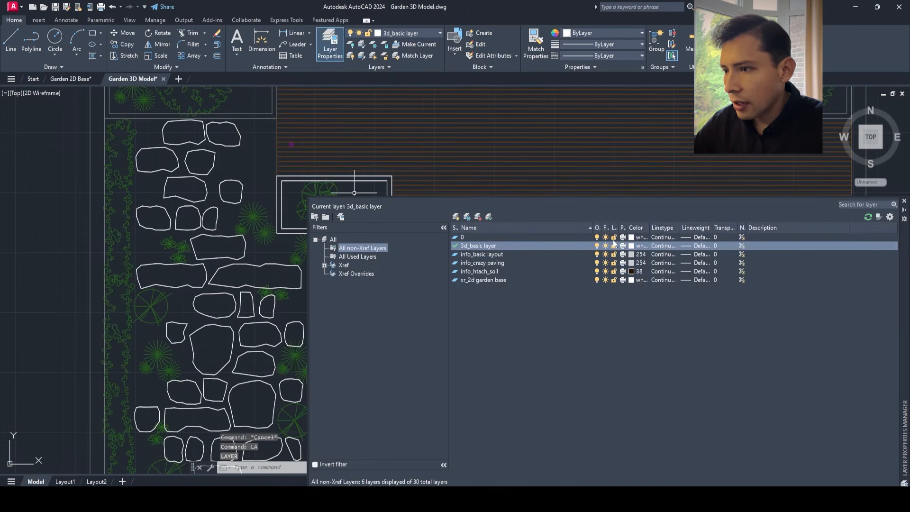
{"action": "left_click", "coordinate": [505, 238]}
{"action": "left_click", "coordinate": [491, 216]}
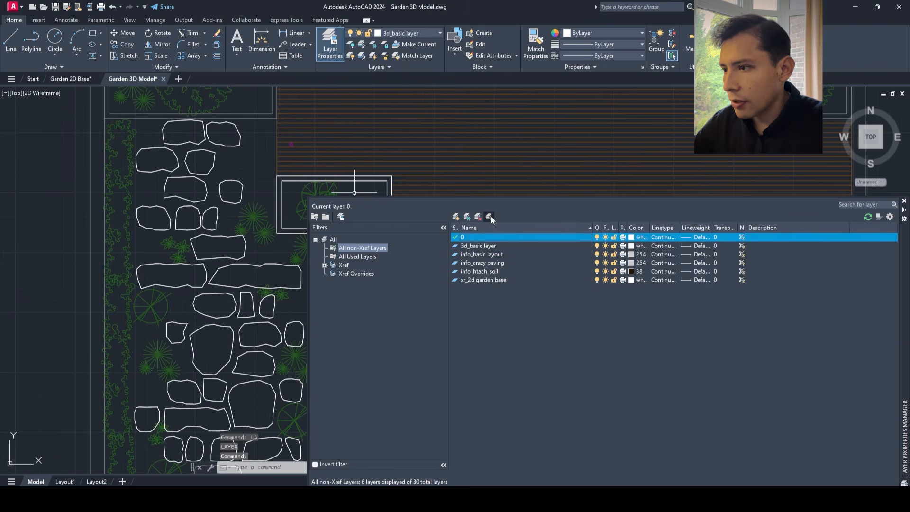
{"action": "left_click", "coordinate": [549, 246]}
{"action": "left_click", "coordinate": [596, 246]}
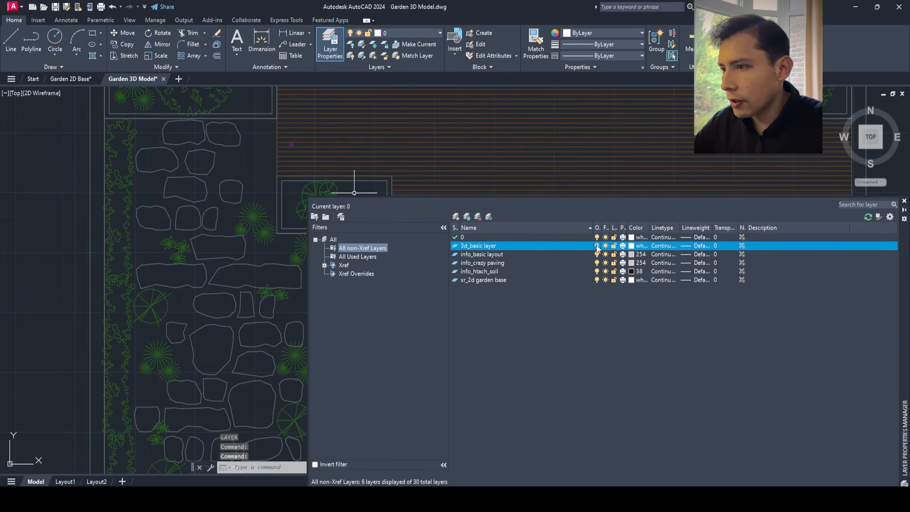
{"action": "left_click", "coordinate": [904, 201]}
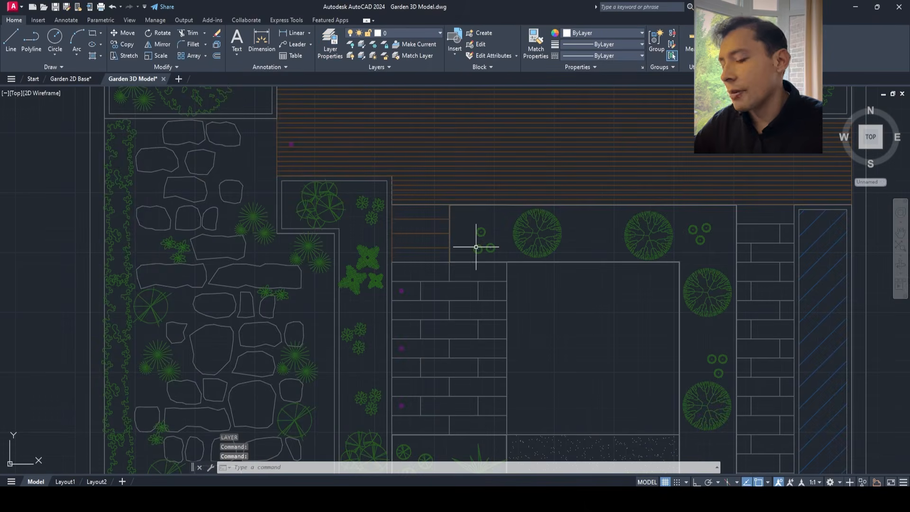
- Copy the inner outline of the L-shaped planter from the reference with NCOPY
{"action": "type", "text": "ncopy"}
{"action": "key", "text": "Return"}
{"action": "scroll", "coordinate": [344, 237], "scroll_direction": "up", "scroll_amount": 2}
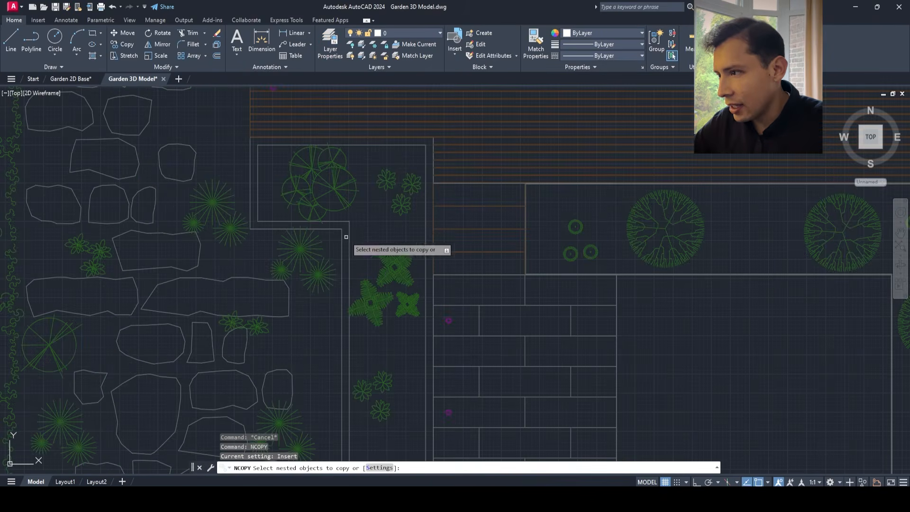
{"action": "left_click", "coordinate": [349, 234]}
{"action": "scroll", "coordinate": [350, 234], "scroll_direction": "down", "scroll_amount": 5}
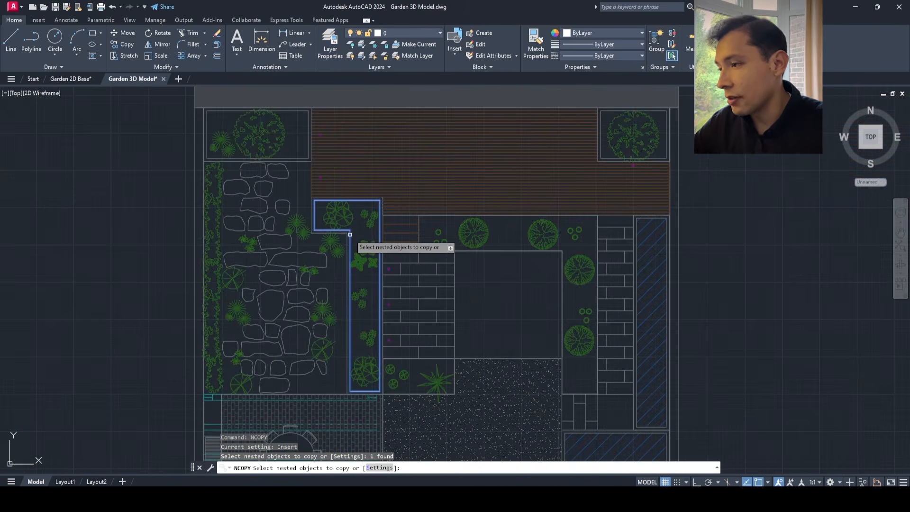
{"action": "key", "text": "Escape"}
{"action": "key", "text": "Escape"}
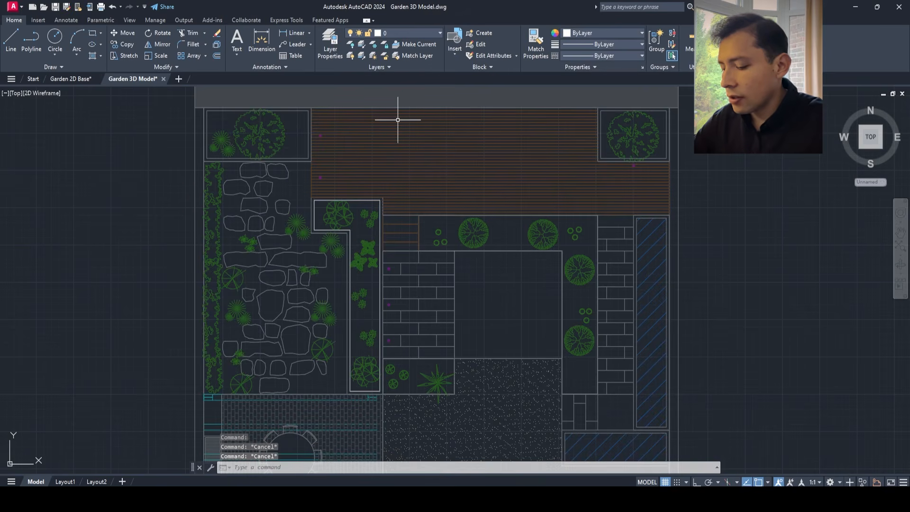
- Create a new layer named 3d_soil planter
{"action": "type", "text": "la"}
{"action": "key", "text": "Return"}
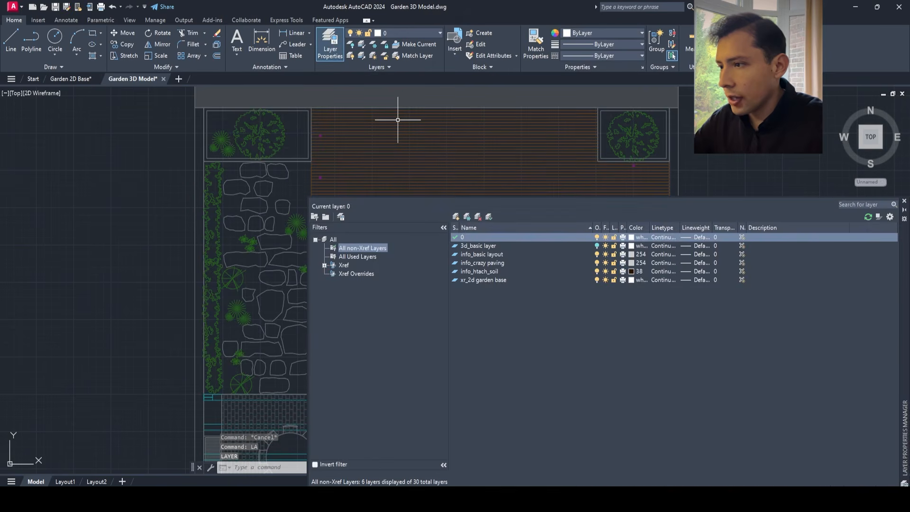
{"action": "left_click", "coordinate": [456, 217]}
{"action": "type", "text": "sd"}
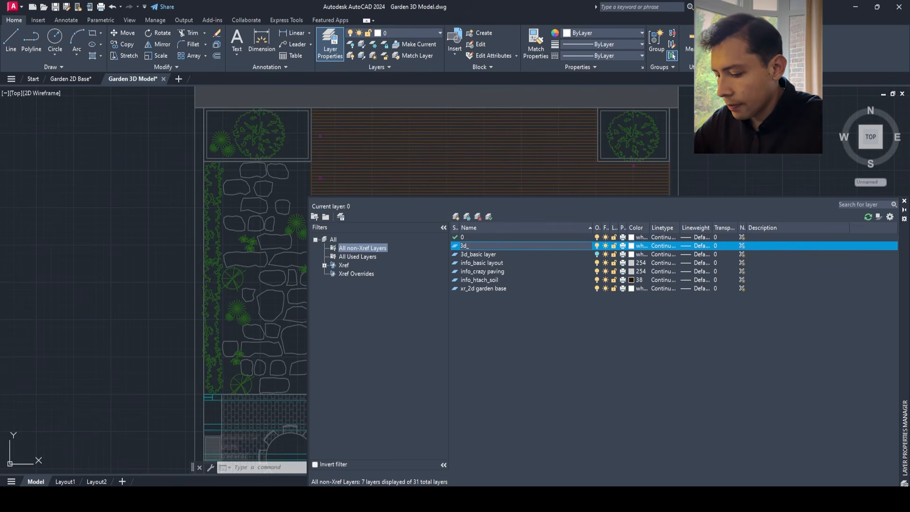
{"action": "type", "text": "_soil plan"}
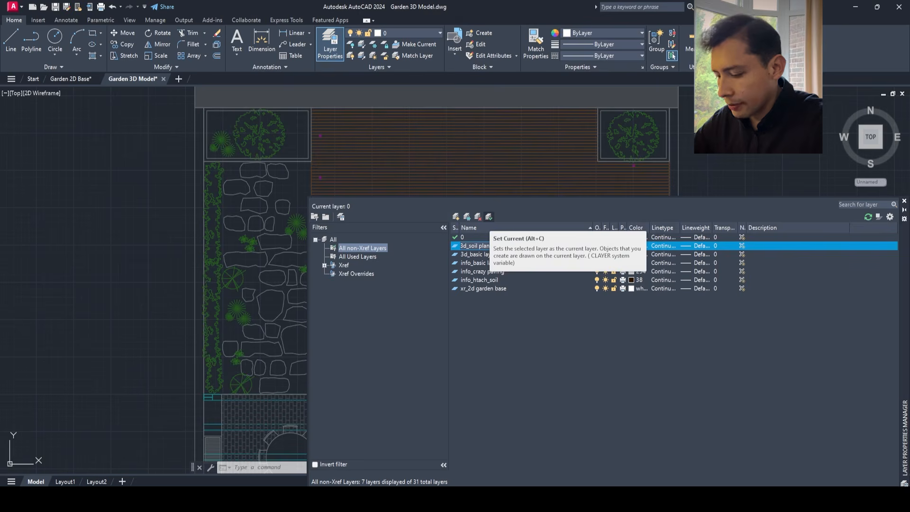
{"action": "type", "text": "ter"}
{"action": "key", "text": "Return"}
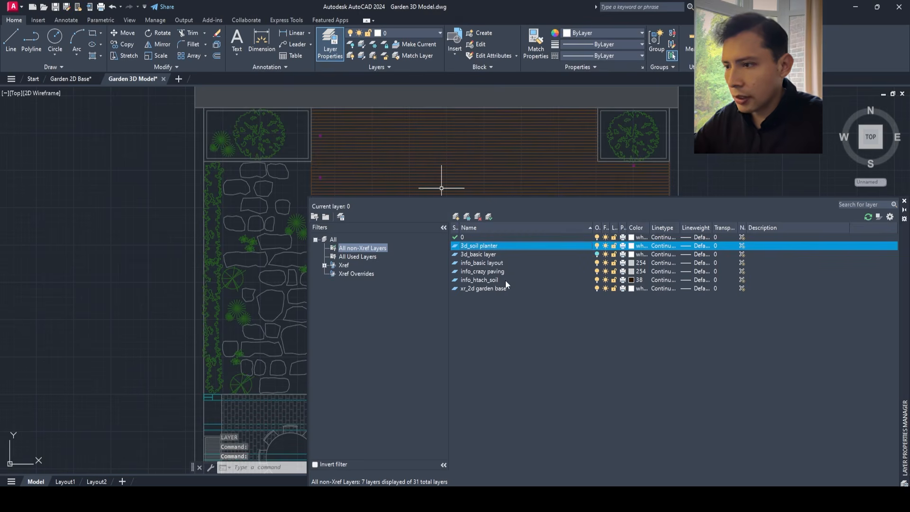
- Assign index color 32 to the 3d_soil planter layer and make it the current layer
{"action": "left_click", "coordinate": [631, 246]}
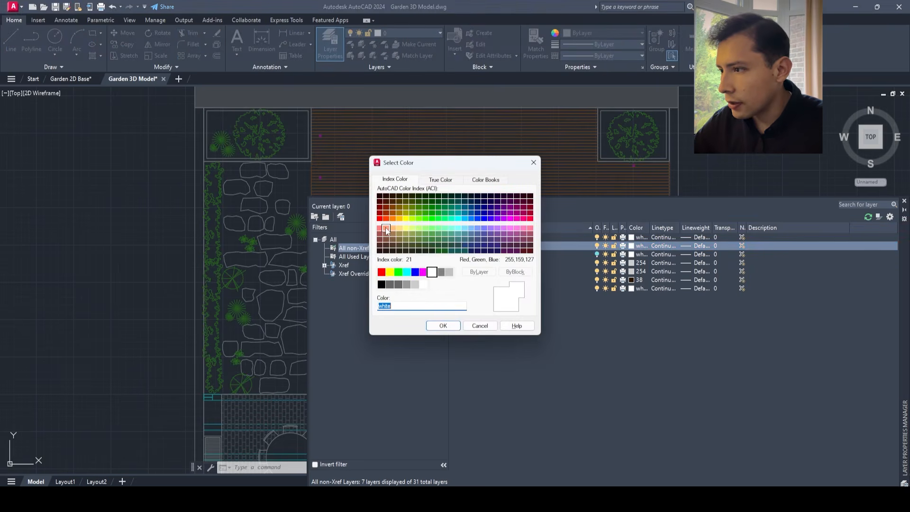
{"action": "double_click", "coordinate": [392, 215]}
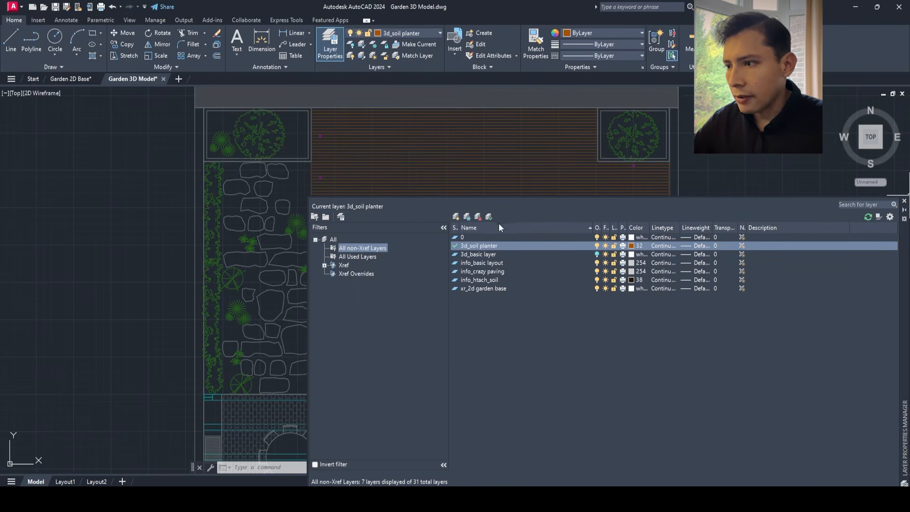
{"action": "left_click", "coordinate": [904, 201]}
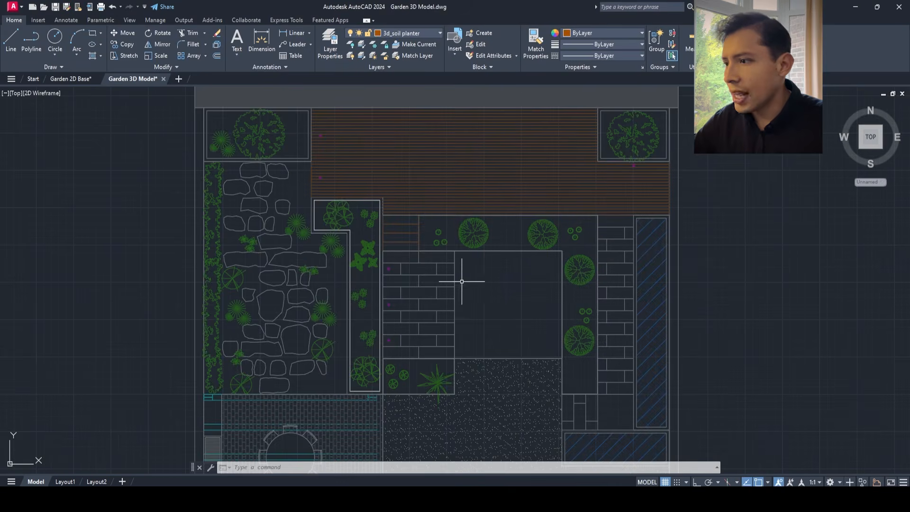
- Switch to the SW Isometric view, framed closely on the L-shaped planter
{"action": "scroll", "coordinate": [439, 248], "scroll_direction": "up", "scroll_amount": 2}
{"action": "scroll", "coordinate": [277, 188], "scroll_direction": "down", "scroll_amount": 2}
{"action": "left_click", "coordinate": [17, 93]}
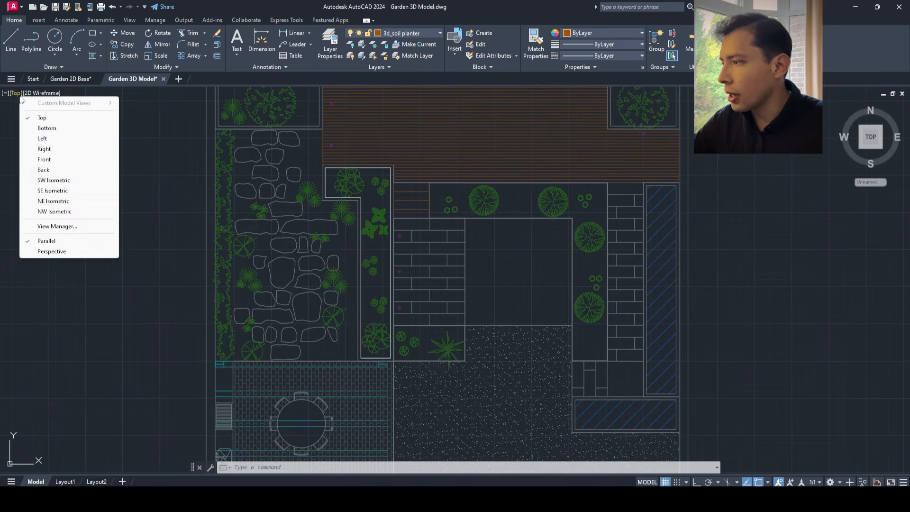
{"action": "left_click", "coordinate": [51, 181]}
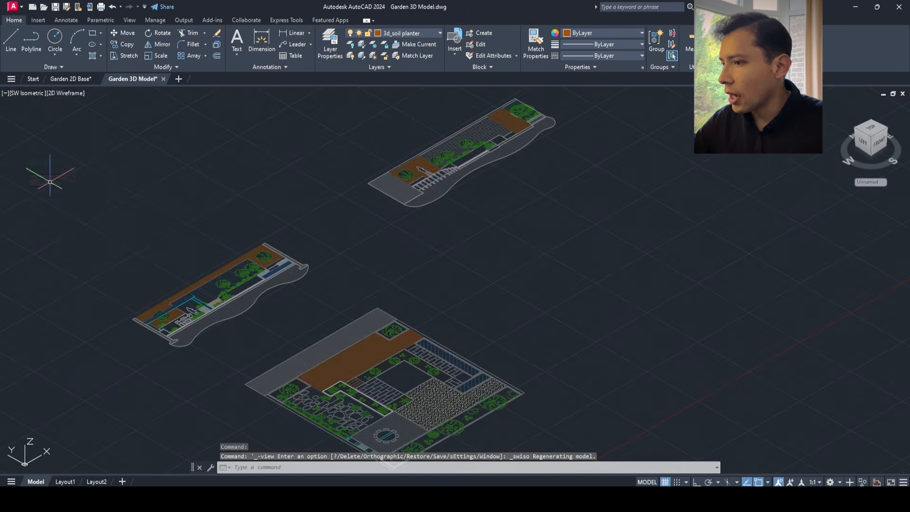
{"action": "scroll", "coordinate": [346, 365], "scroll_direction": "up", "scroll_amount": 5}
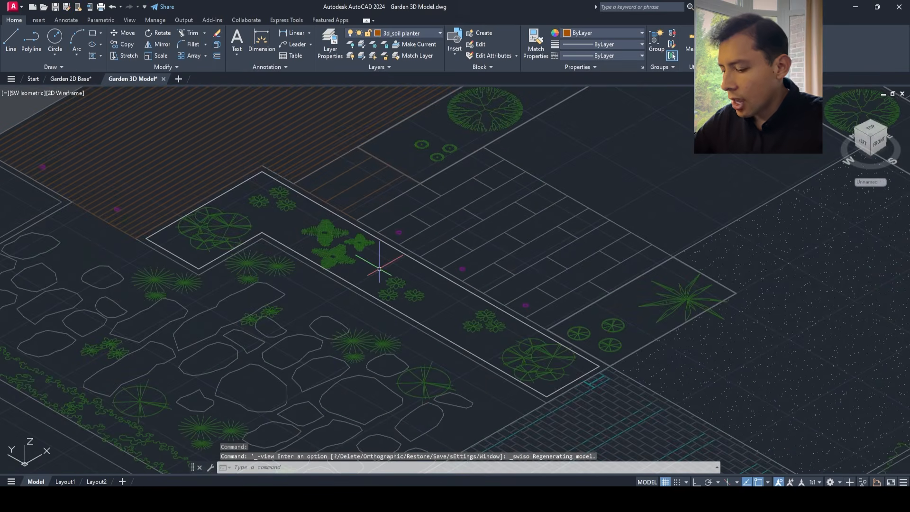
- Extrude the copied inner outline of the L-shaped planter to a height of 150 as the soil solid
{"action": "key", "text": "Return"}
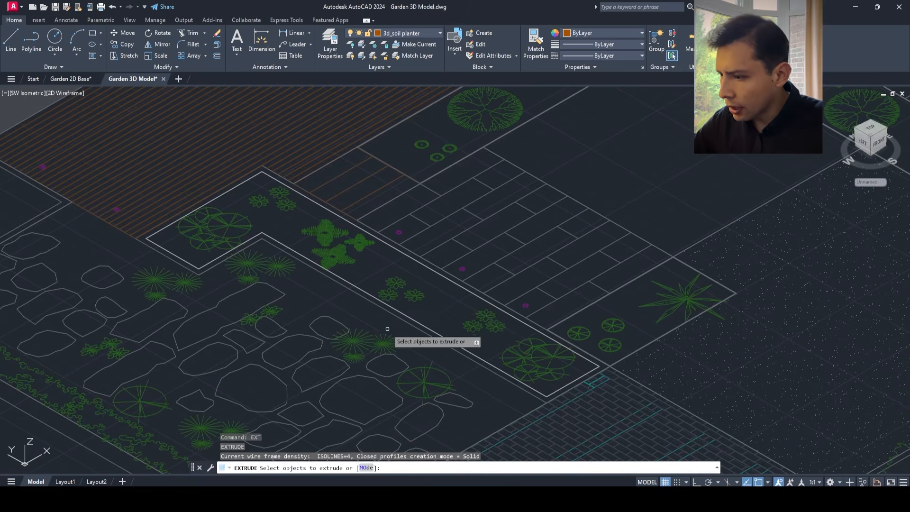
{"action": "left_click", "coordinate": [411, 318]}
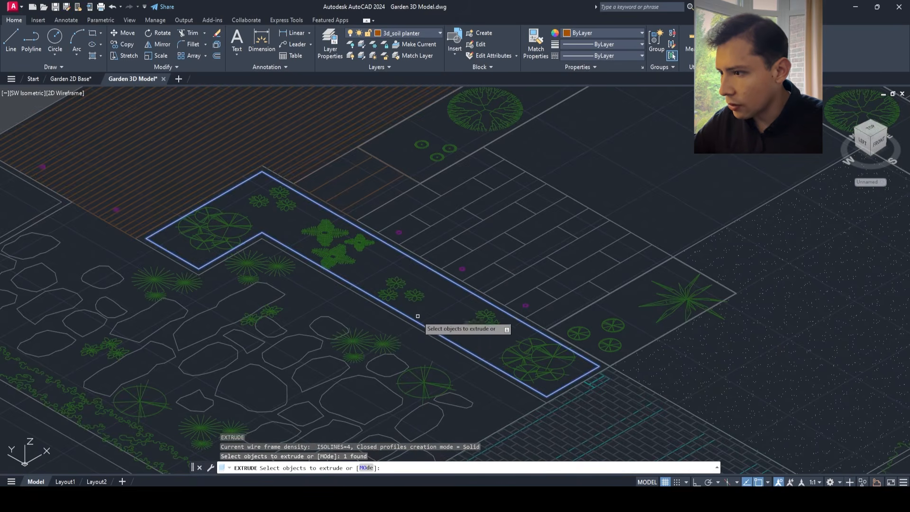
{"action": "right_click", "coordinate": [437, 307]}
{"action": "left_click", "coordinate": [443, 311]}
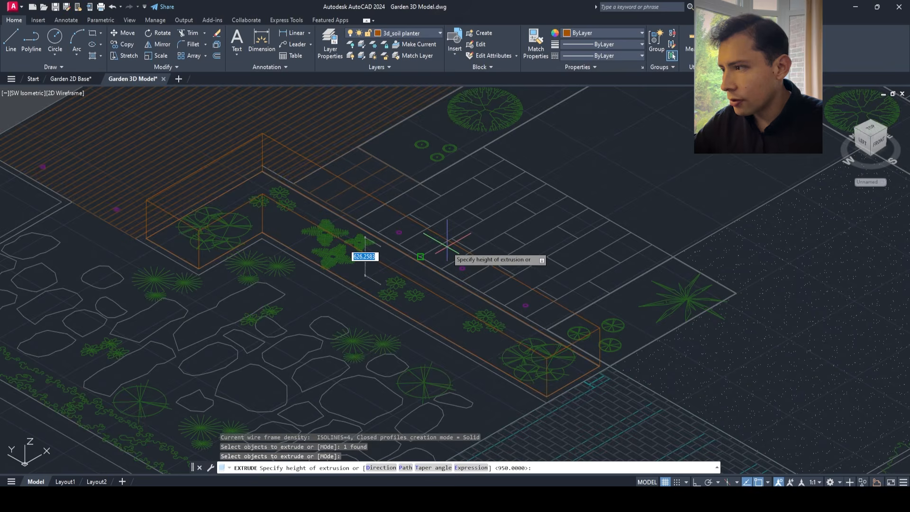
{"action": "type", "text": "150"}
{"action": "key", "text": "Return"}
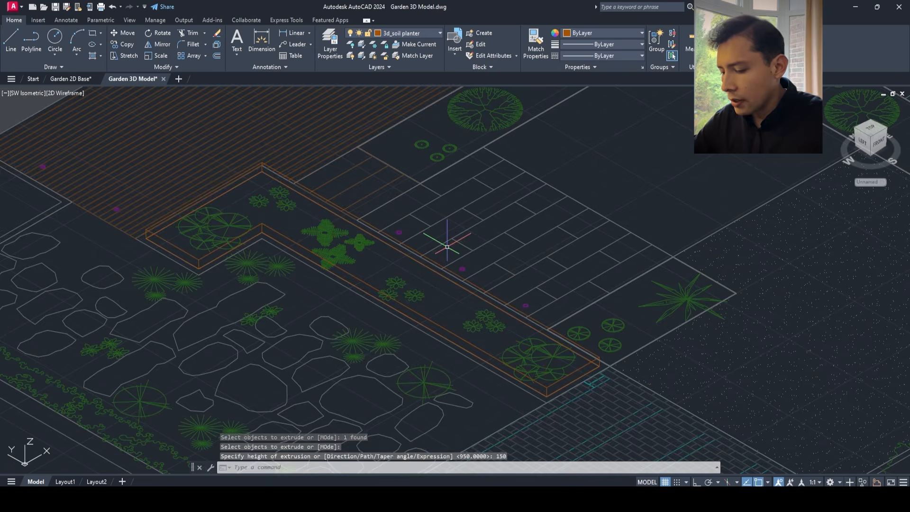
{"action": "key", "text": "Escape"}
{"action": "key", "text": "Escape"}
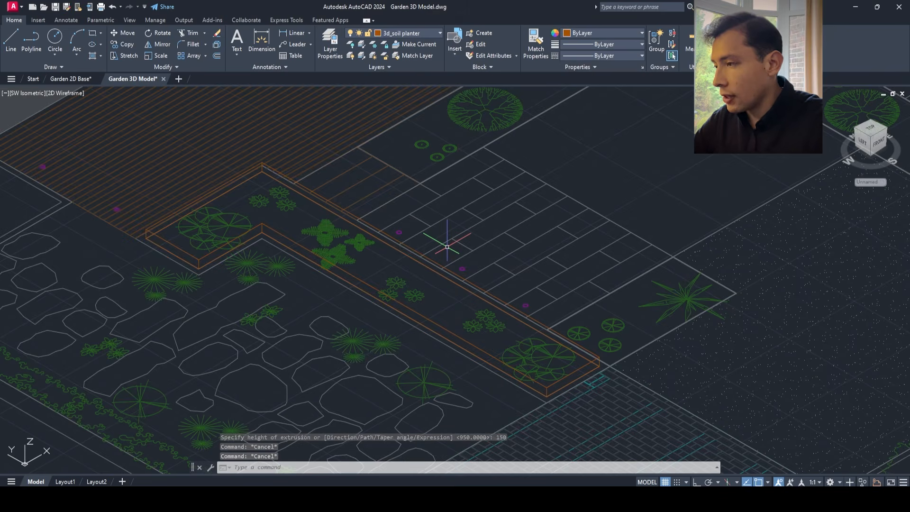
- Turn all layers on with LAYON and move the soil solid up from its top corner to the planter wall's inner top corner
{"action": "type", "text": "layon"}
{"action": "key", "text": "Return"}
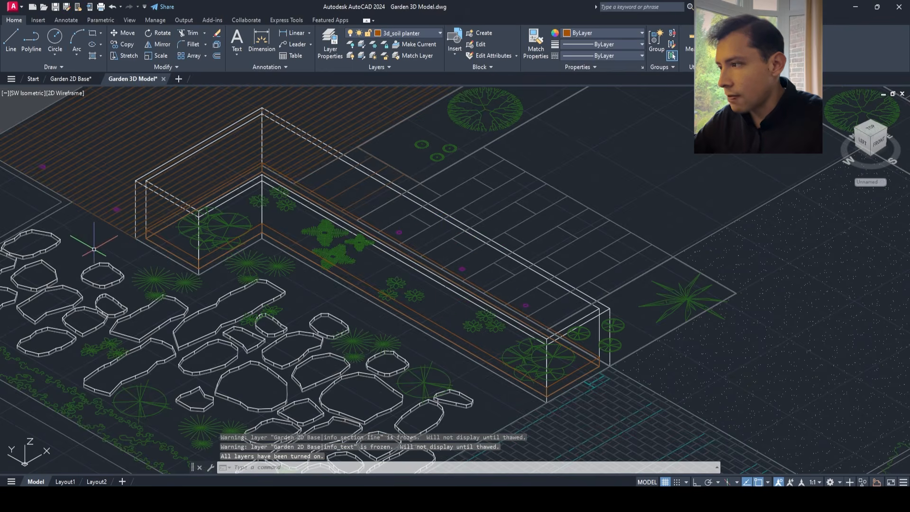
{"action": "left_click", "coordinate": [562, 263]}
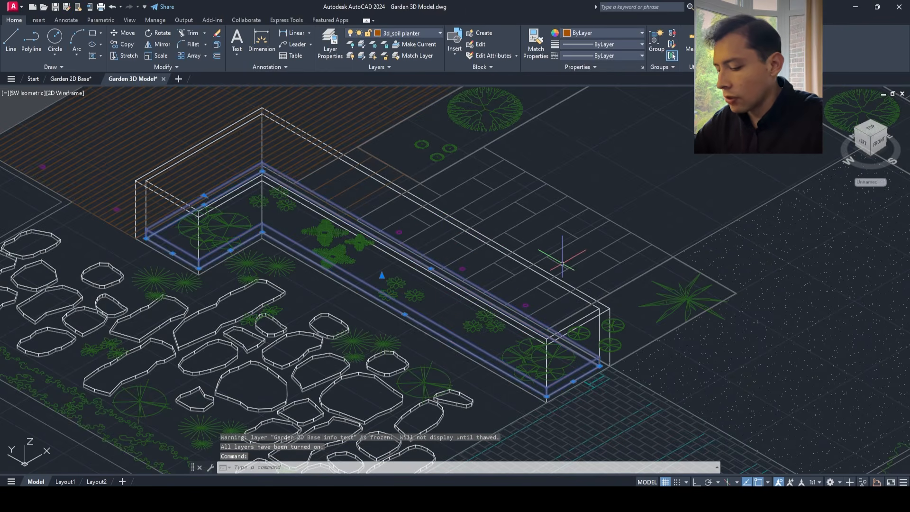
{"action": "type", "text": "m"}
{"action": "key", "text": "Return"}
{"action": "scroll", "coordinate": [593, 358], "scroll_direction": "up", "scroll_amount": 6}
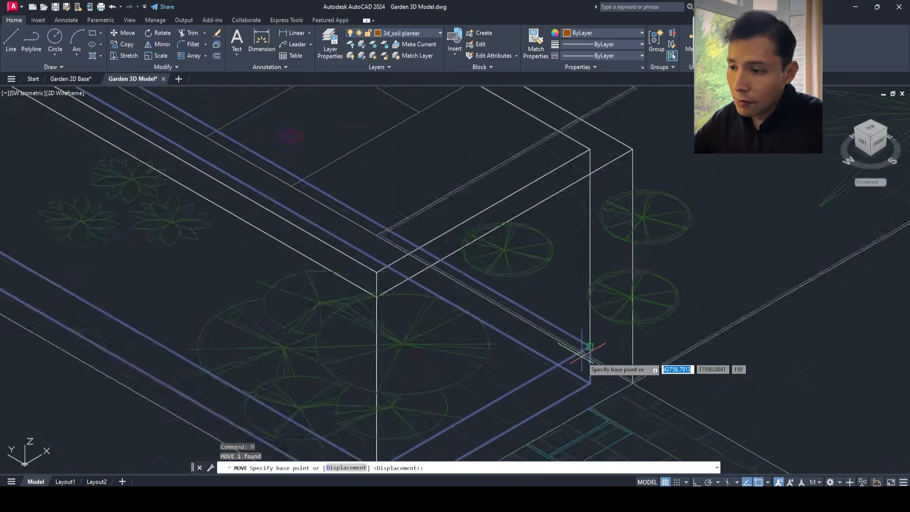
{"action": "left_click", "coordinate": [595, 331]}
{"action": "scroll", "coordinate": [595, 322], "scroll_direction": "down", "scroll_amount": 6}
{"action": "left_click", "coordinate": [596, 305]}
{"action": "scroll", "coordinate": [649, 352], "scroll_direction": "up", "scroll_amount": 2}
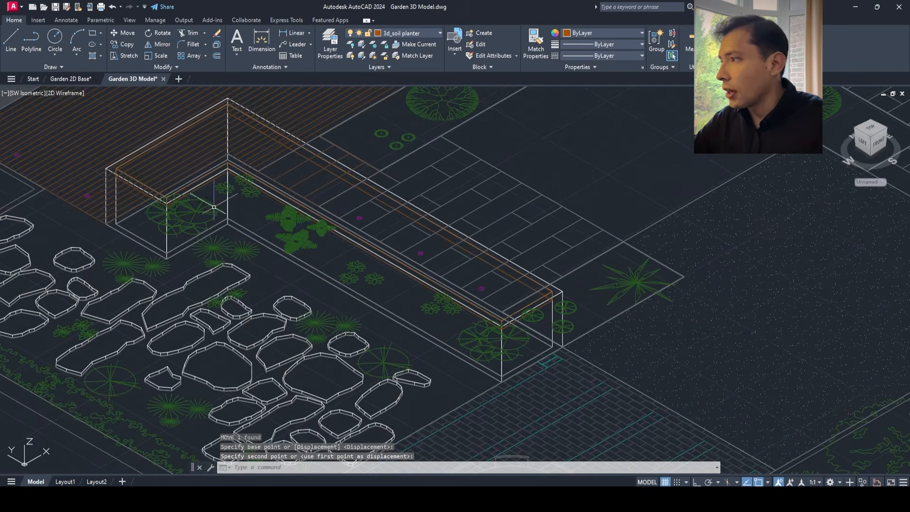
- Apply the Conceptual visual style and move the soil solid 50 straight down inside the planter with Ortho on
{"action": "left_click", "coordinate": [66, 93]}
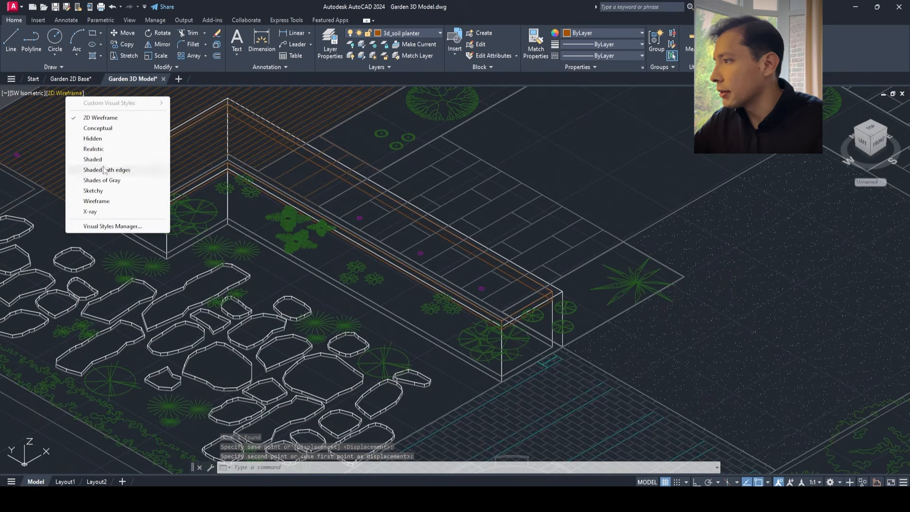
{"action": "left_click", "coordinate": [98, 127]}
{"action": "left_click", "coordinate": [437, 263]}
{"action": "scroll", "coordinate": [436, 263], "scroll_direction": "down", "scroll_amount": 1}
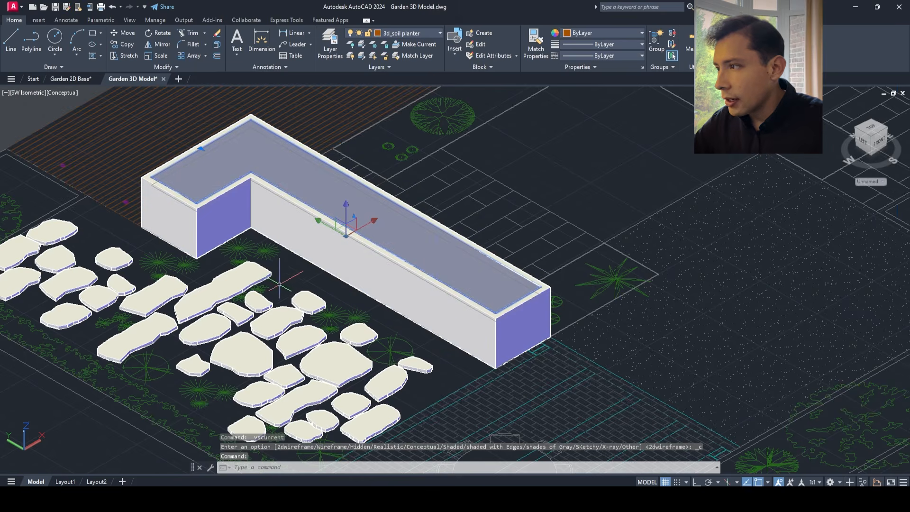
{"action": "middle_click_drag", "start_coordinate": [279, 280], "coordinate": [370, 240]}
{"action": "scroll", "coordinate": [289, 297], "scroll_direction": "up", "scroll_amount": 3}
{"action": "scroll", "coordinate": [371, 241], "scroll_direction": "down", "scroll_amount": 4}
{"action": "key", "text": "Return"}
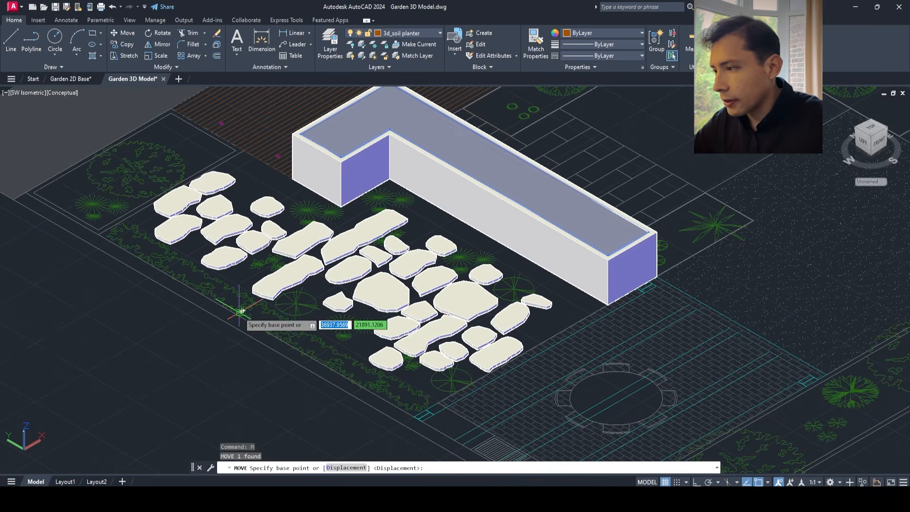
{"action": "left_click", "coordinate": [101, 302]}
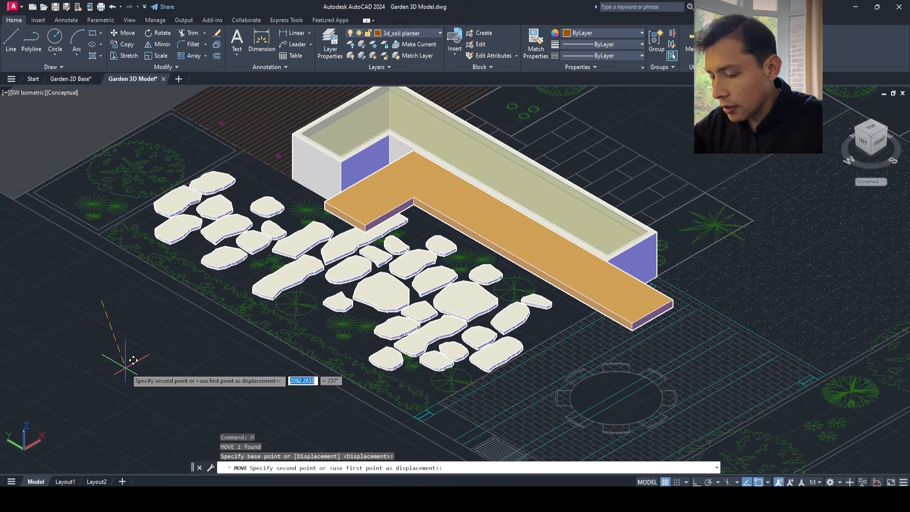
{"action": "key", "text": "F8"}
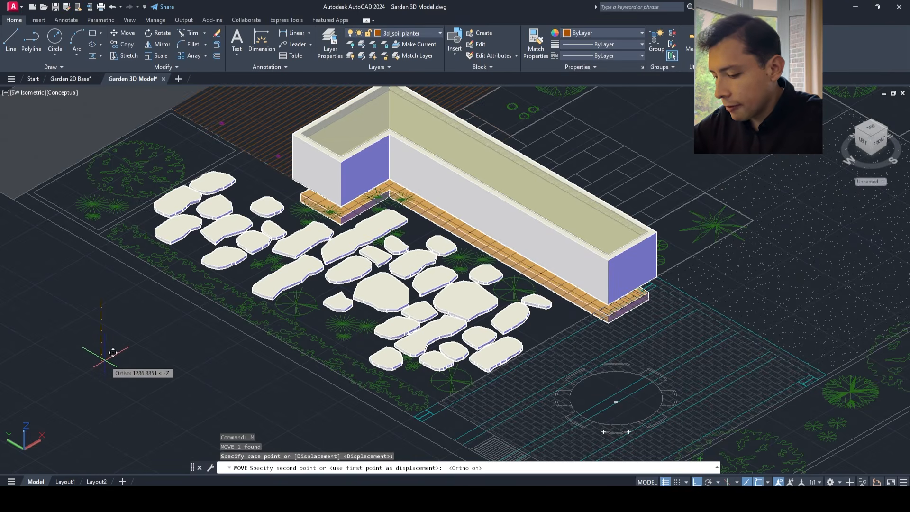
{"action": "type", "text": "50"}
{"action": "key", "text": "Return"}
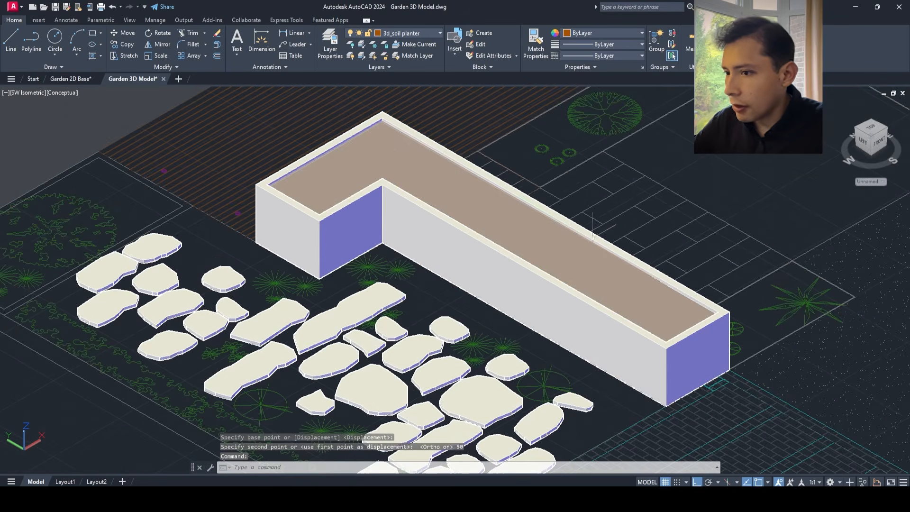
- Examine the soil-filled planter and the neighbouring planting areas from several zoom levels in the isometric view
{"action": "scroll", "coordinate": [517, 237], "scroll_direction": "down", "scroll_amount": 4}
{"action": "middle_click_drag", "start_coordinate": [540, 261], "coordinate": [532, 264]}
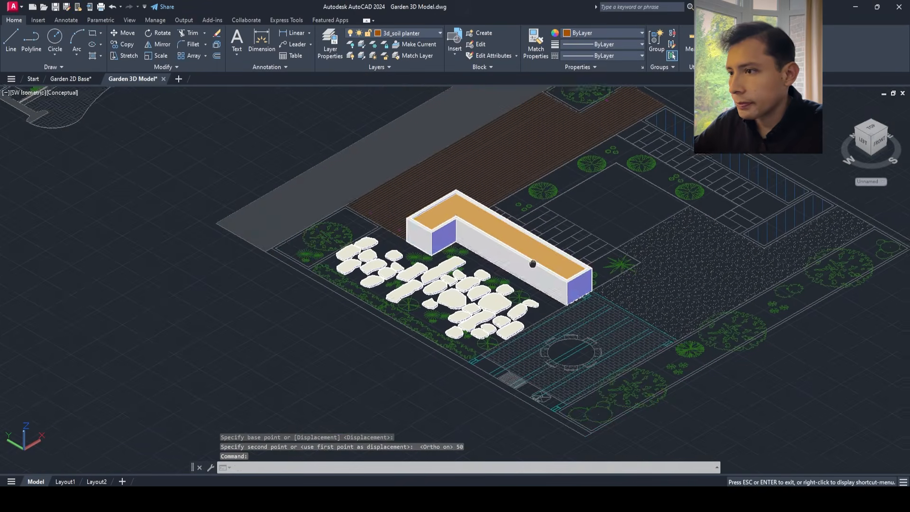
{"action": "left_click_drag", "start_coordinate": [532, 263], "coordinate": [357, 262]}
{"action": "key", "text": "Escape"}
{"action": "scroll", "coordinate": [377, 212], "scroll_direction": "up", "scroll_amount": 3}
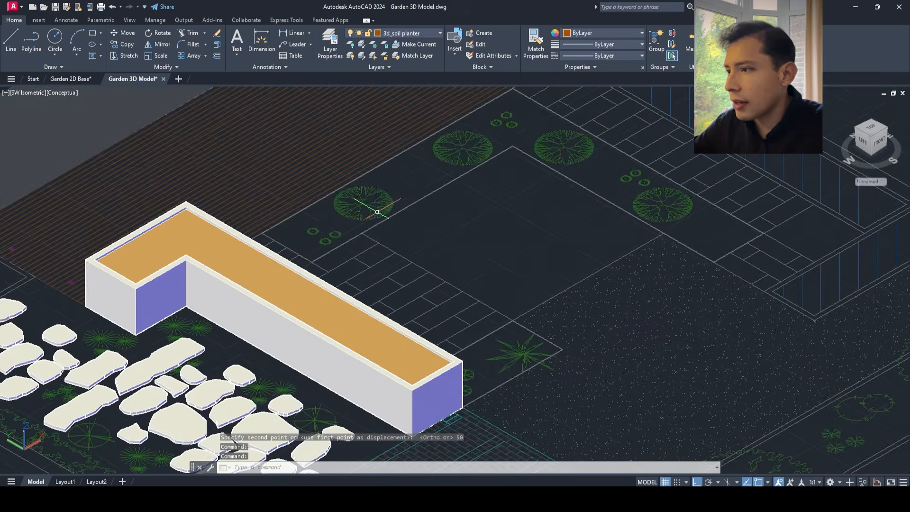
{"action": "scroll", "coordinate": [504, 197], "scroll_direction": "up", "scroll_amount": 2}
{"action": "scroll", "coordinate": [786, 258], "scroll_direction": "up", "scroll_amount": 2}
{"action": "scroll", "coordinate": [766, 268], "scroll_direction": "down", "scroll_amount": 6}
- Return to the Top view in the 2D Wireframe visual style, framed on the second L-shaped planter beside the deck
{"action": "middle_click_drag", "start_coordinate": [767, 268], "coordinate": [534, 255]}
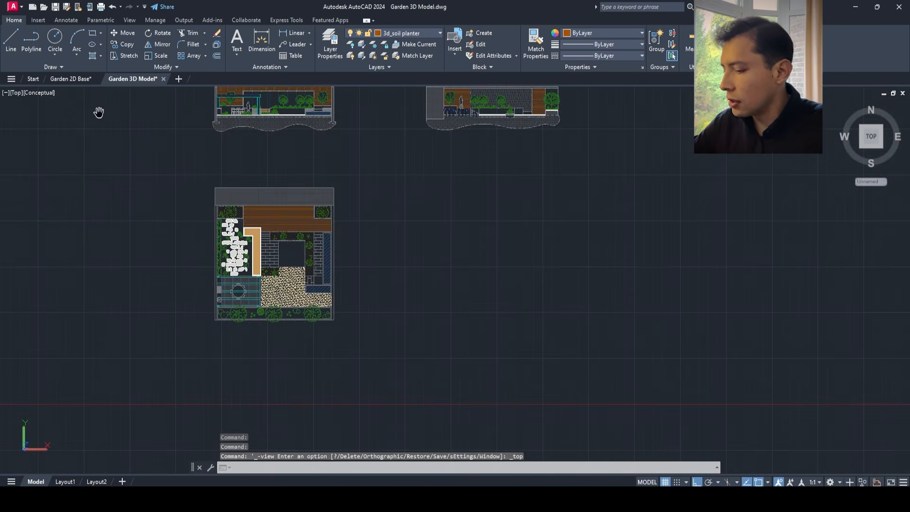
{"action": "left_click", "coordinate": [42, 93]}
{"action": "left_click", "coordinate": [54, 116]}
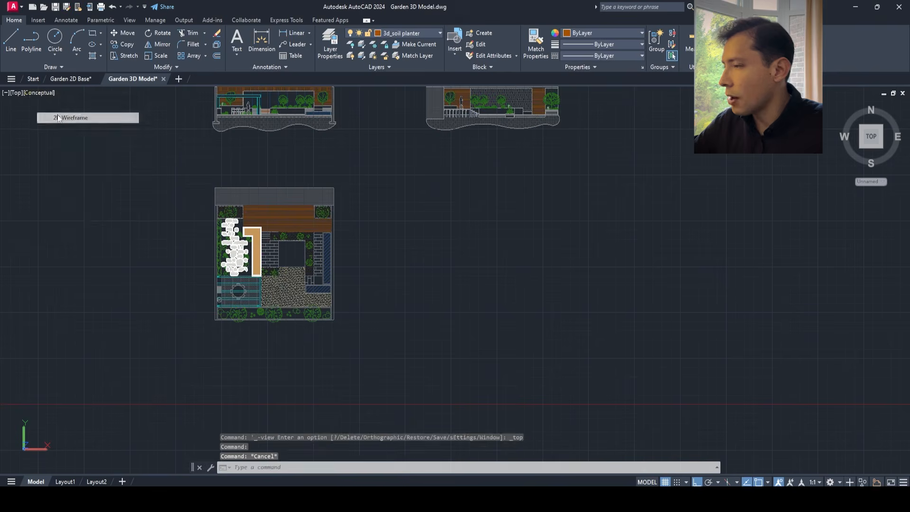
{"action": "scroll", "coordinate": [328, 294], "scroll_direction": "up", "scroll_amount": 10}
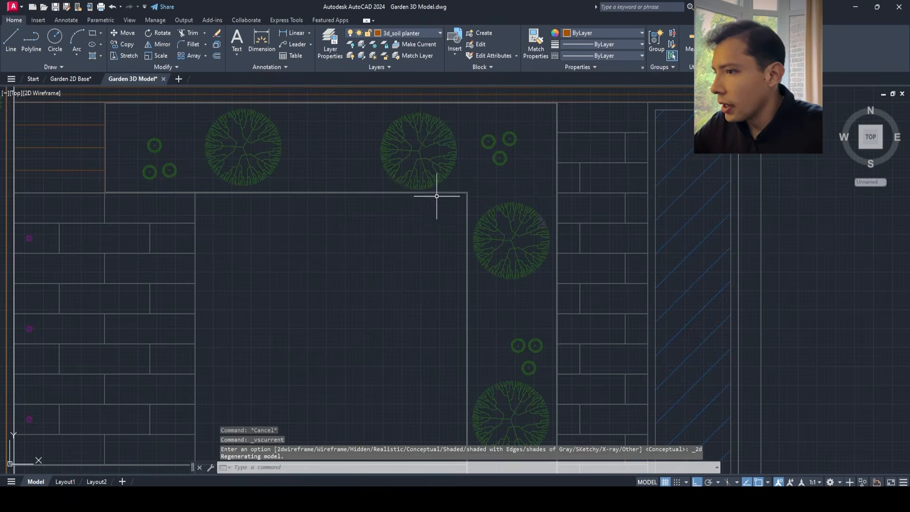
{"action": "scroll", "coordinate": [506, 195], "scroll_direction": "down", "scroll_amount": 2}
{"action": "scroll", "coordinate": [386, 181], "scroll_direction": "up", "scroll_amount": 1}
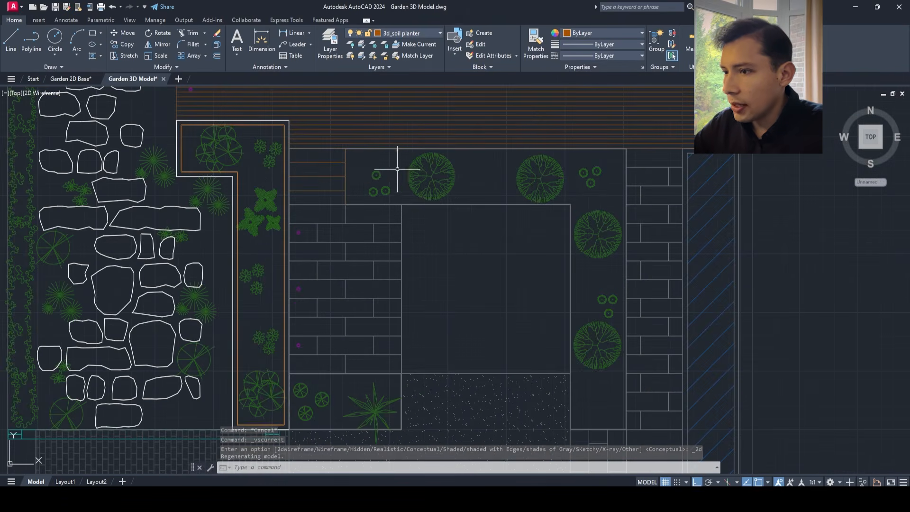
{"action": "middle_click_drag", "start_coordinate": [553, 193], "coordinate": [463, 199]}
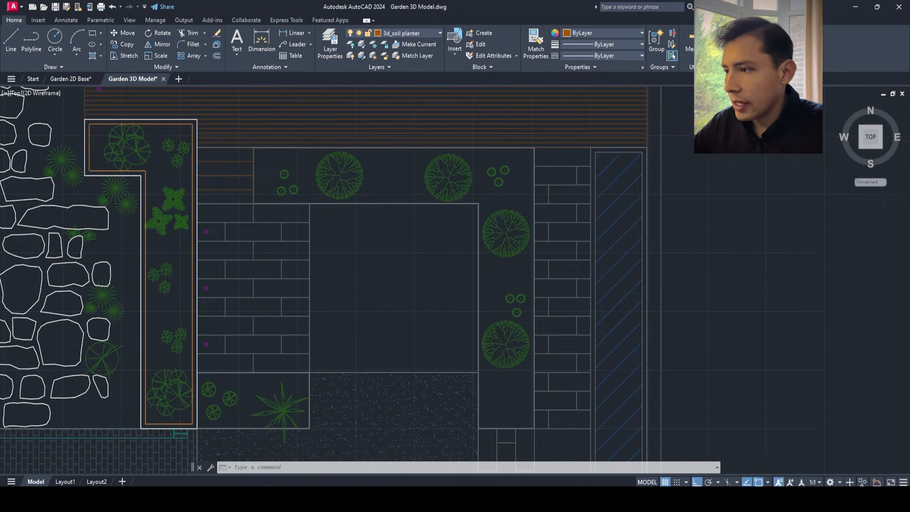
- Examine the second L-shaped planter in the plan and its wall and soil levels in the two section drawings
{"action": "scroll", "coordinate": [180, 159], "scroll_direction": "up", "scroll_amount": 4}
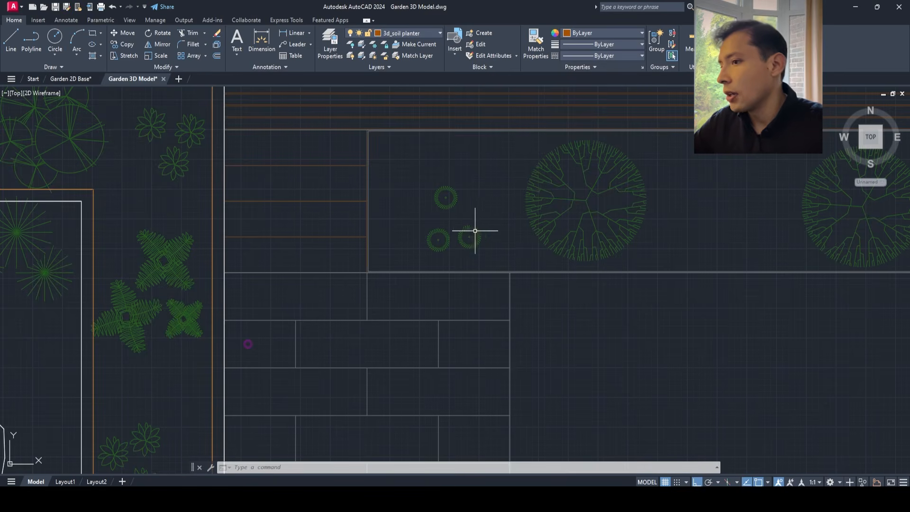
{"action": "scroll", "coordinate": [500, 230], "scroll_direction": "down", "scroll_amount": 4}
{"action": "scroll", "coordinate": [457, 260], "scroll_direction": "up", "scroll_amount": 2}
{"action": "scroll", "coordinate": [336, 299], "scroll_direction": "down", "scroll_amount": 2}
{"action": "scroll", "coordinate": [279, 351], "scroll_direction": "up", "scroll_amount": 3}
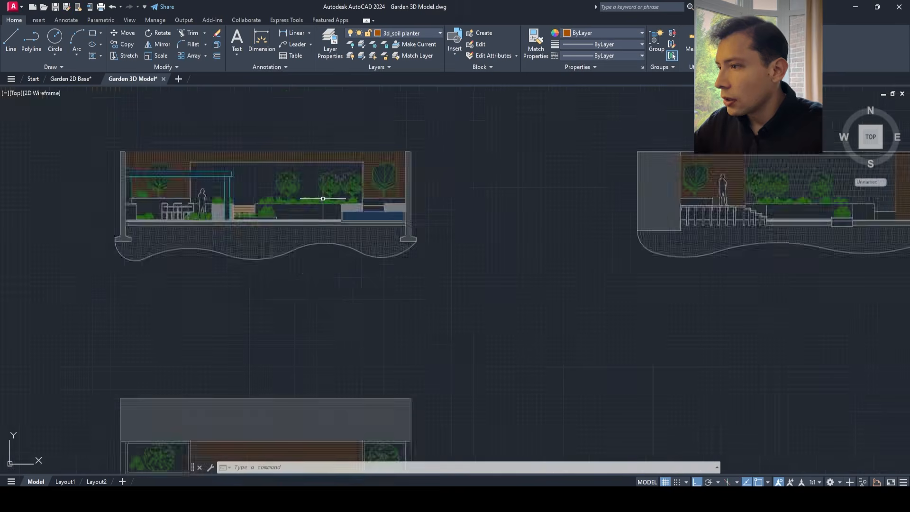
{"action": "scroll", "coordinate": [386, 203], "scroll_direction": "up", "scroll_amount": 3}
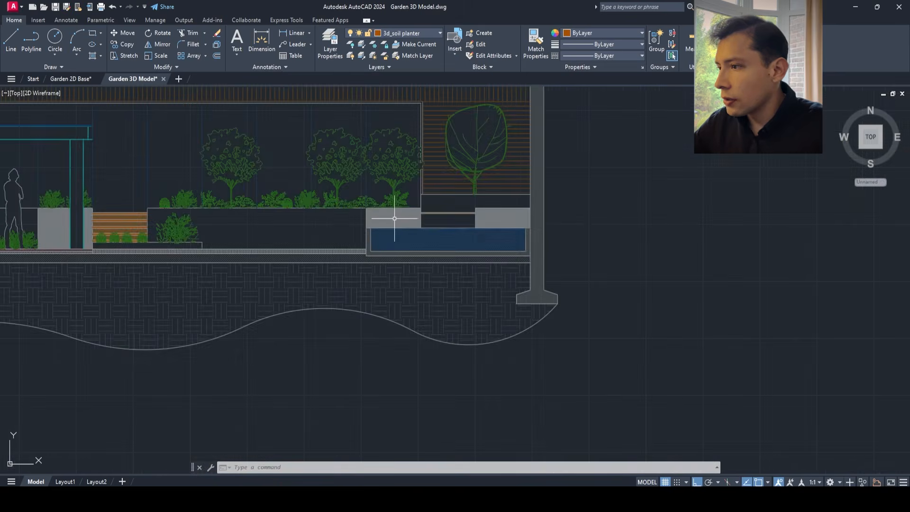
{"action": "scroll", "coordinate": [386, 209], "scroll_direction": "up", "scroll_amount": 2}
{"action": "scroll", "coordinate": [79, 213], "scroll_direction": "down", "scroll_amount": 2}
{"action": "middle_click_drag", "start_coordinate": [79, 212], "coordinate": [358, 189]}
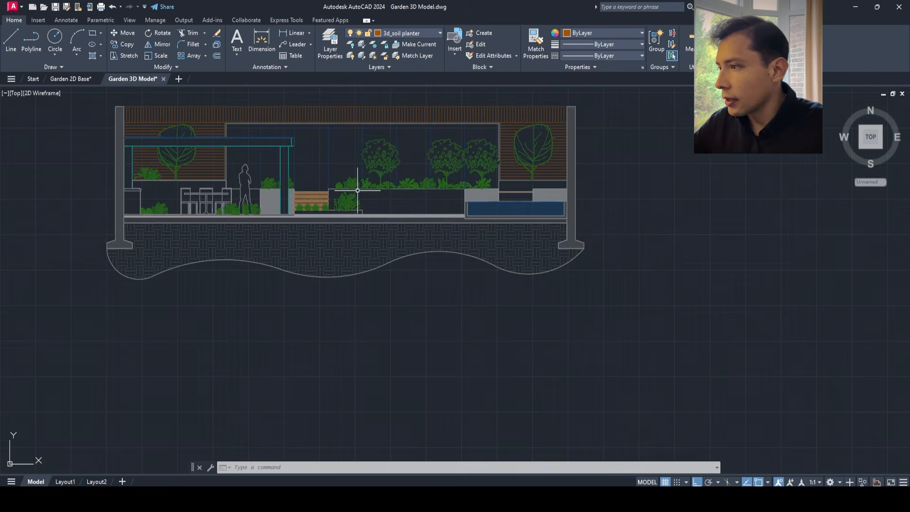
{"action": "middle_click_drag", "start_coordinate": [458, 196], "coordinate": [123, 214]}
{"action": "scroll", "coordinate": [124, 214], "scroll_direction": "down", "scroll_amount": 1}
{"action": "scroll", "coordinate": [622, 207], "scroll_direction": "up", "scroll_amount": 2}
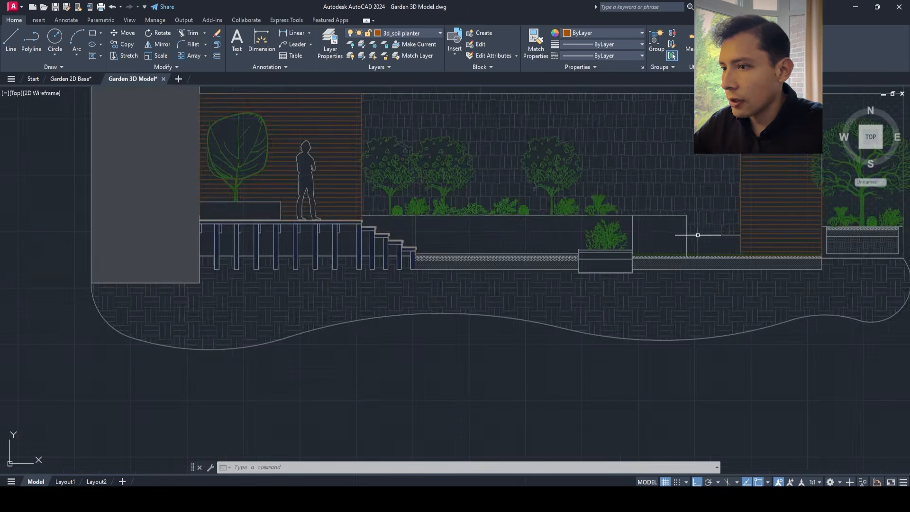
- Copy the outline of the second L-shaped planter out of the referenced base drawing with NCOPY
{"action": "scroll", "coordinate": [661, 227], "scroll_direction": "up", "scroll_amount": 2}
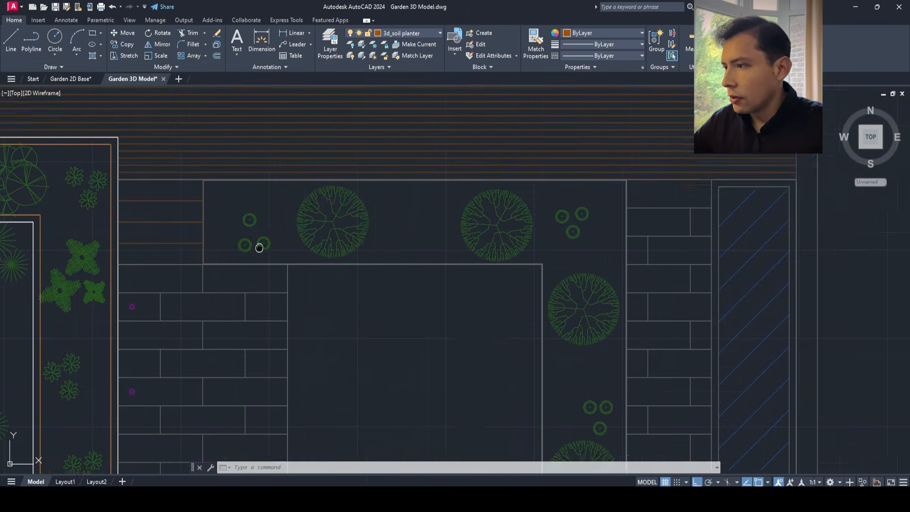
{"action": "scroll", "coordinate": [263, 228], "scroll_direction": "up", "scroll_amount": 1}
{"action": "scroll", "coordinate": [217, 170], "scroll_direction": "up", "scroll_amount": 3}
{"action": "middle_click_drag", "start_coordinate": [534, 298], "coordinate": [451, 280]}
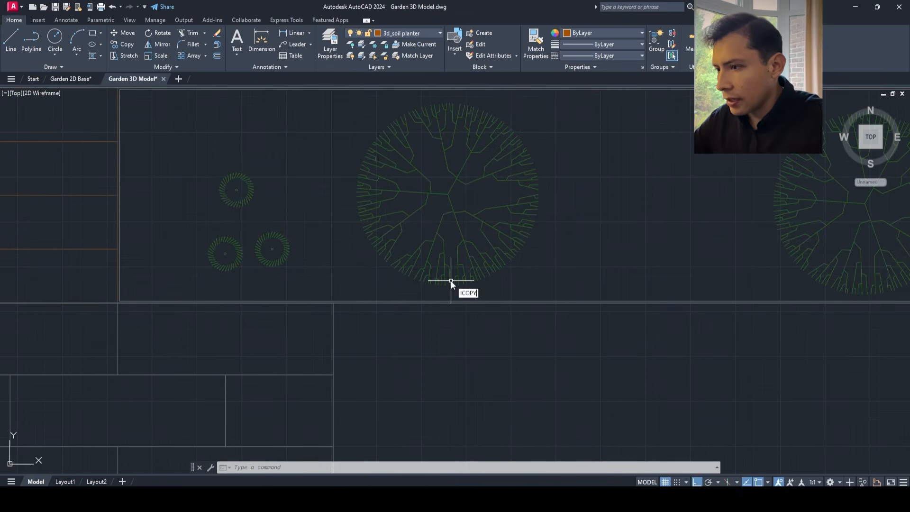
{"action": "key", "text": "Return"}
{"action": "scroll", "coordinate": [427, 308], "scroll_direction": "up", "scroll_amount": 2}
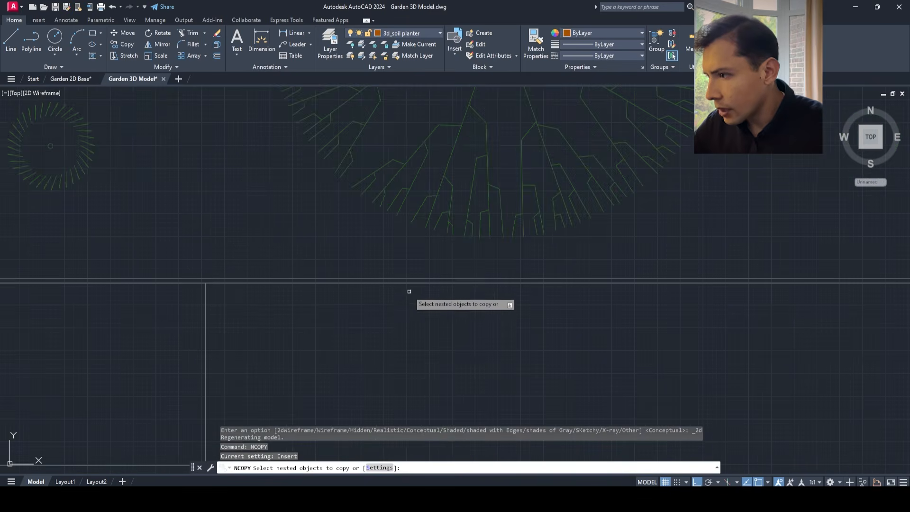
{"action": "left_click", "coordinate": [409, 282]}
{"action": "scroll", "coordinate": [408, 283], "scroll_direction": "down", "scroll_amount": 4}
{"action": "scroll", "coordinate": [429, 302], "scroll_direction": "up", "scroll_amount": 1}
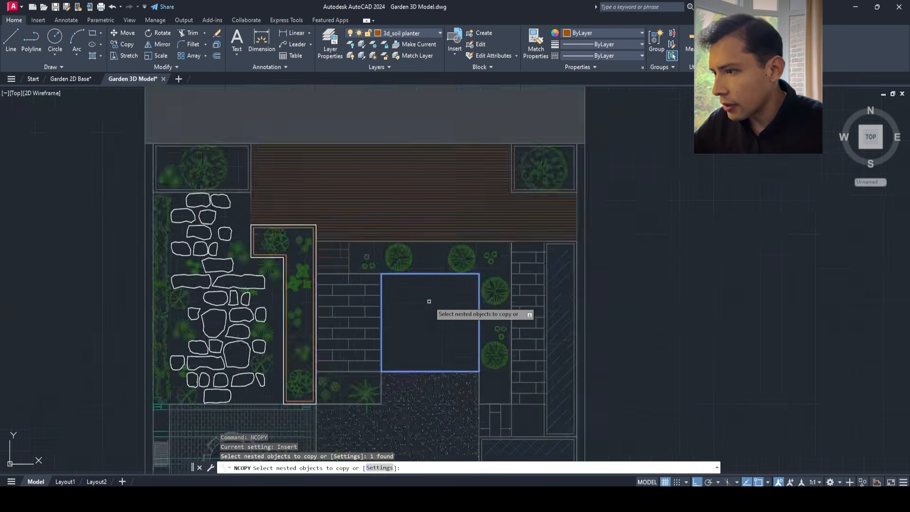
{"action": "scroll", "coordinate": [384, 284], "scroll_direction": "up", "scroll_amount": 5}
{"action": "left_click", "coordinate": [388, 223]}
{"action": "scroll", "coordinate": [341, 246], "scroll_direction": "down", "scroll_amount": 5}
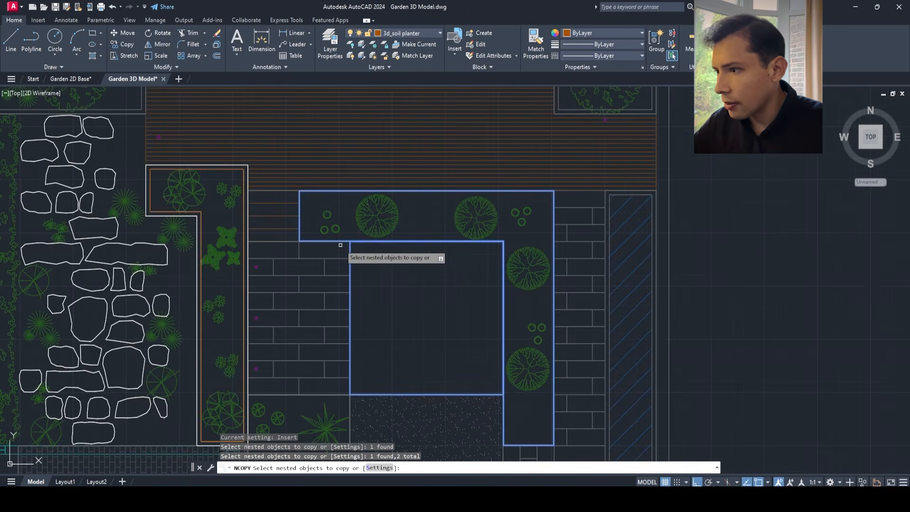
{"action": "key", "text": "Escape"}
- Erase the stray copied square outline inside the bend of the L-shaped planter and turn off the grid
{"action": "scroll", "coordinate": [422, 256], "scroll_direction": "up", "scroll_amount": 8}
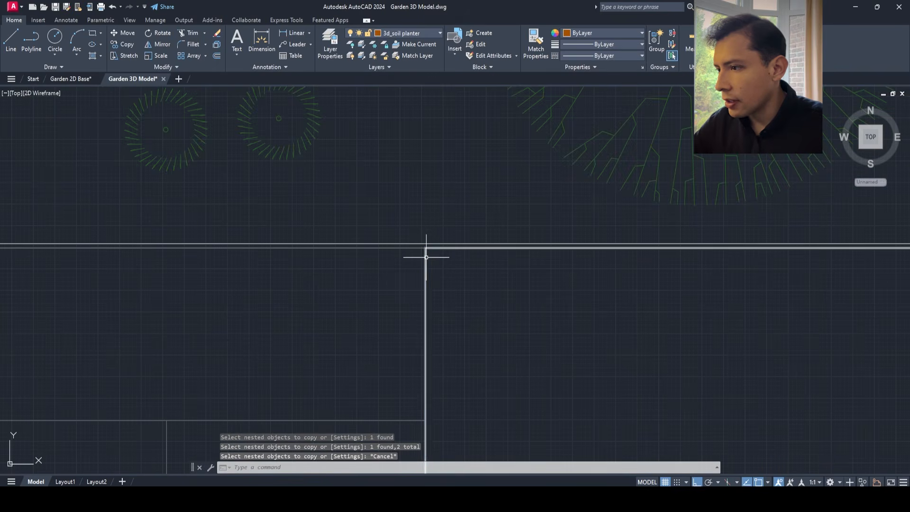
{"action": "left_click", "coordinate": [426, 257]}
{"action": "key", "text": "Delete"}
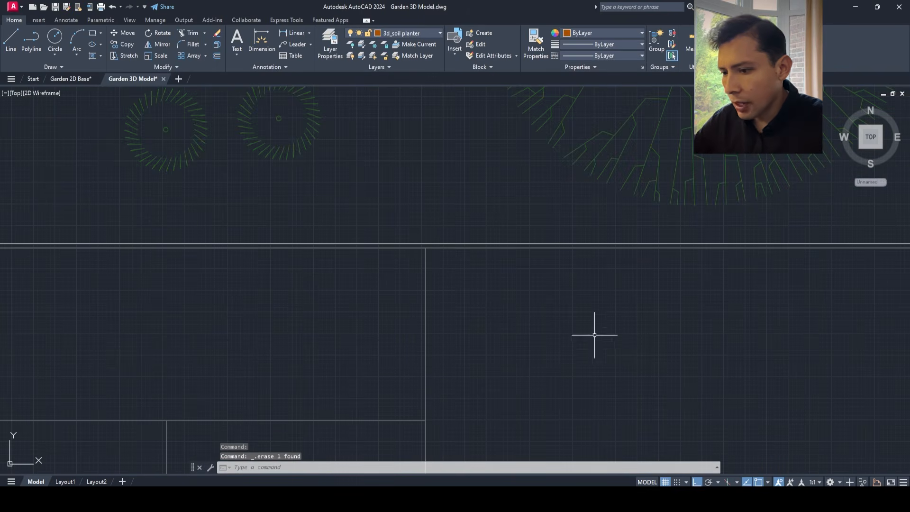
{"action": "left_click", "coordinate": [666, 482]}
{"action": "scroll", "coordinate": [497, 310], "scroll_direction": "down", "scroll_amount": 5}
{"action": "middle_click_drag", "start_coordinate": [517, 326], "coordinate": [385, 266]}
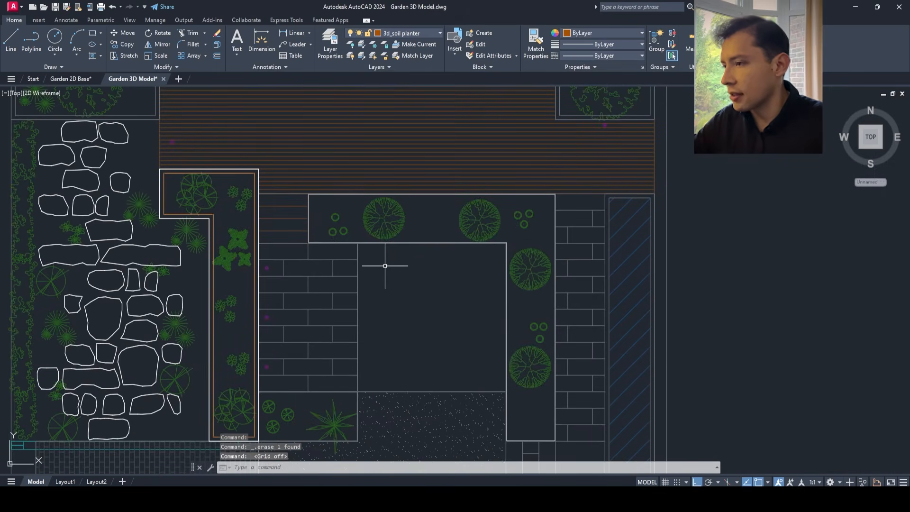
- Create a new layer named "3d_steel edge planter"
{"action": "scroll", "coordinate": [308, 247], "scroll_direction": "up", "scroll_amount": 8}
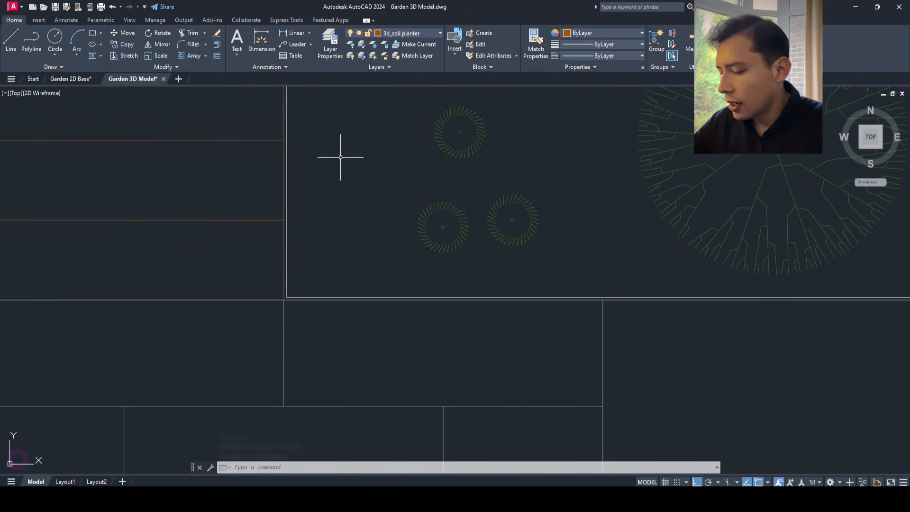
{"action": "key", "text": "Return"}
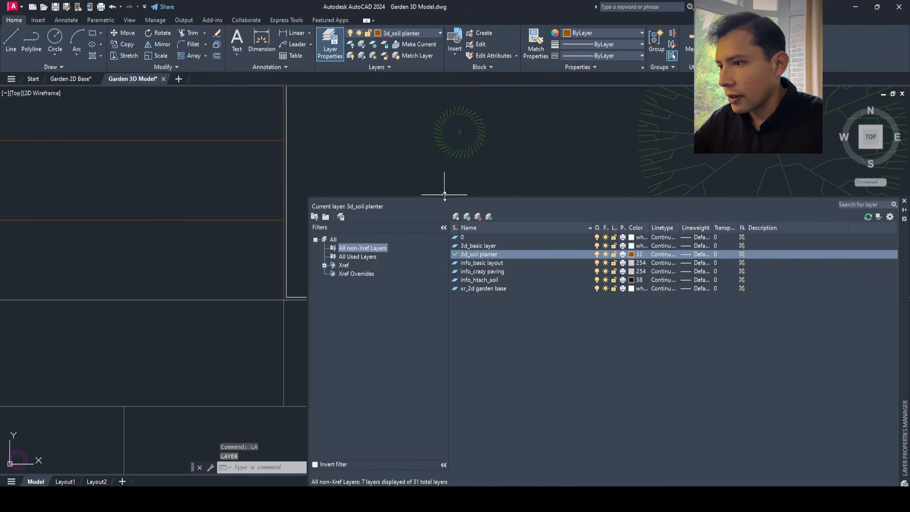
{"action": "left_click", "coordinate": [453, 217]}
{"action": "type", "text": "3d_s"}
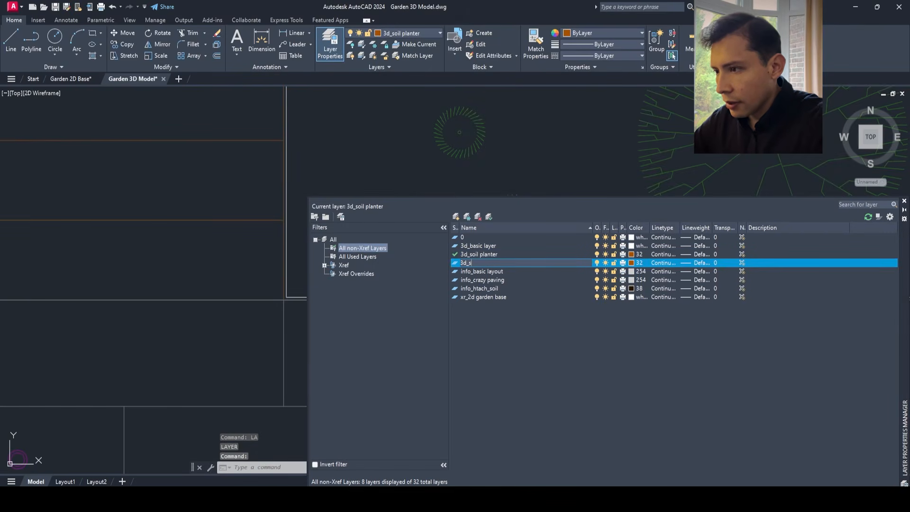
{"action": "type", "text": "teel edge p"}
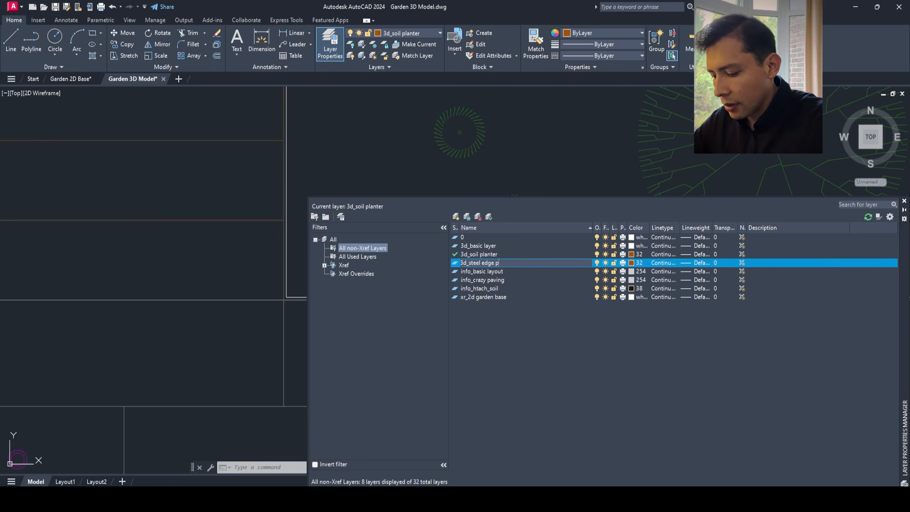
{"action": "type", "text": "lanter"}
{"action": "key", "text": "Return"}
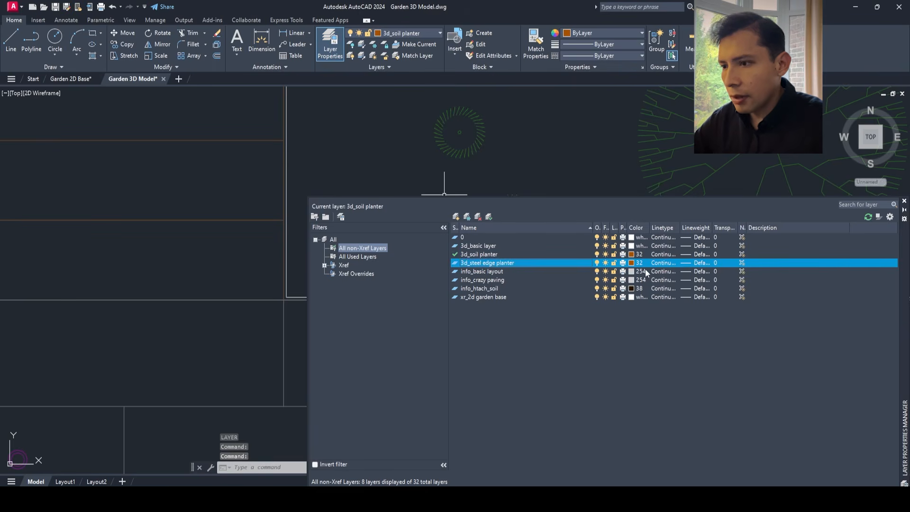
- Give the 3d_steel edge planter layer color 252 and make it the current layer
{"action": "left_click", "coordinate": [632, 262]}
{"action": "left_click", "coordinate": [398, 285]}
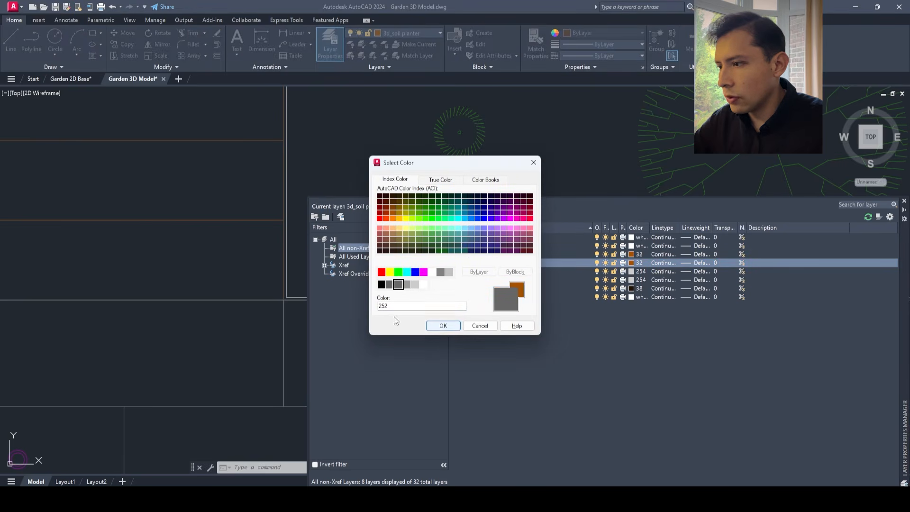
{"action": "left_click", "coordinate": [443, 327]}
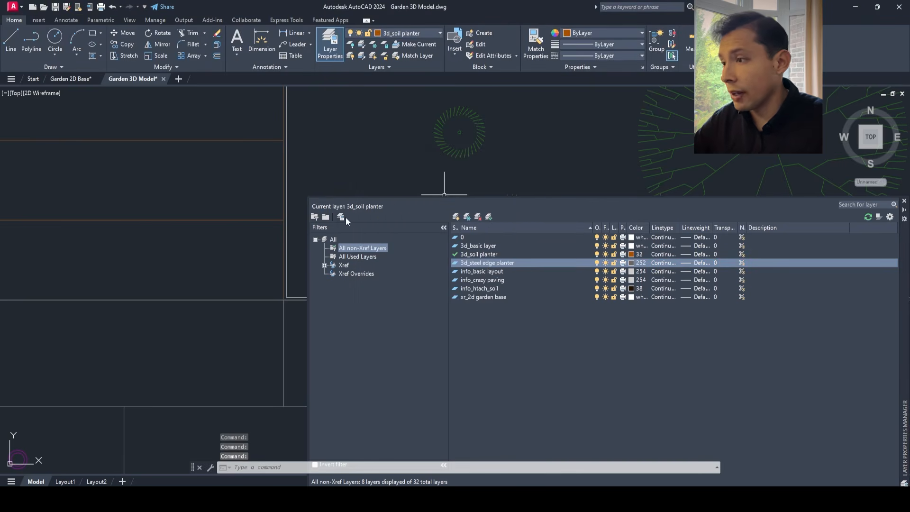
{"action": "left_click", "coordinate": [491, 218]}
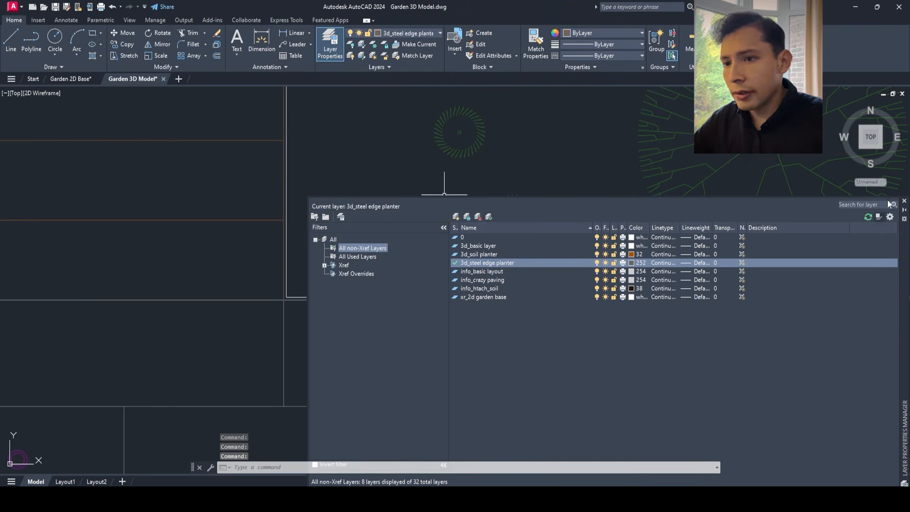
{"action": "left_click", "coordinate": [904, 201]}
- Switch to the SW Isometric view, framed on the two L-shaped planters
{"action": "scroll", "coordinate": [287, 264], "scroll_direction": "down", "scroll_amount": 5}
{"action": "left_click", "coordinate": [15, 93]}
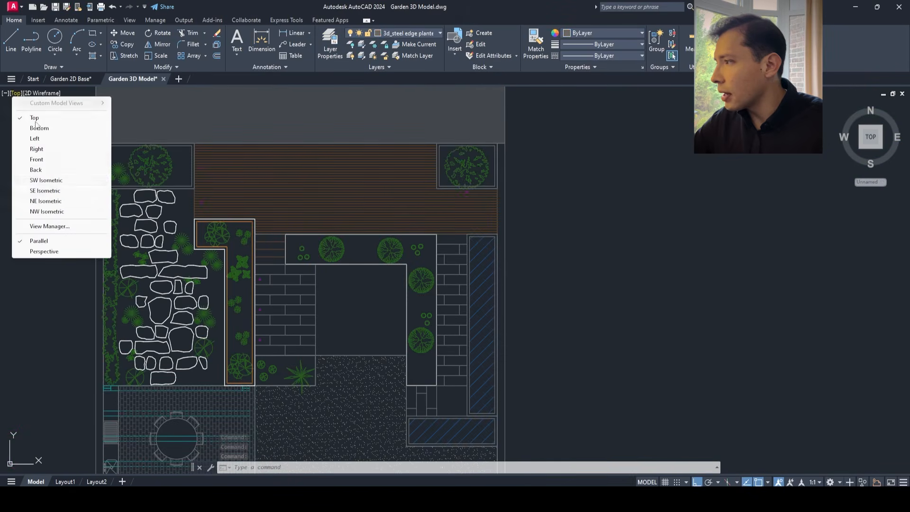
{"action": "left_click", "coordinate": [46, 181]}
{"action": "scroll", "coordinate": [521, 247], "scroll_direction": "up", "scroll_amount": 6}
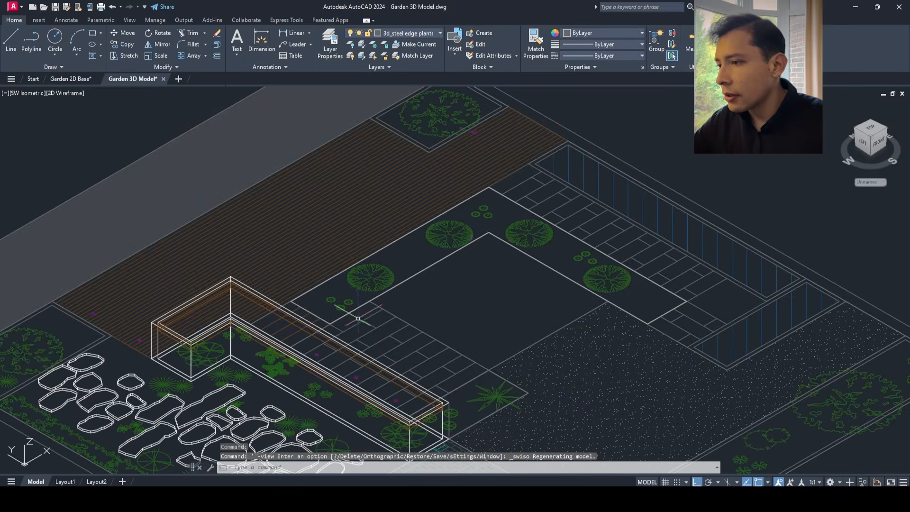
- Offset the copied L-shaped planter outline outward by the picked gap between it and the referenced outer edge
{"action": "scroll", "coordinate": [453, 238], "scroll_direction": "up", "scroll_amount": 8}
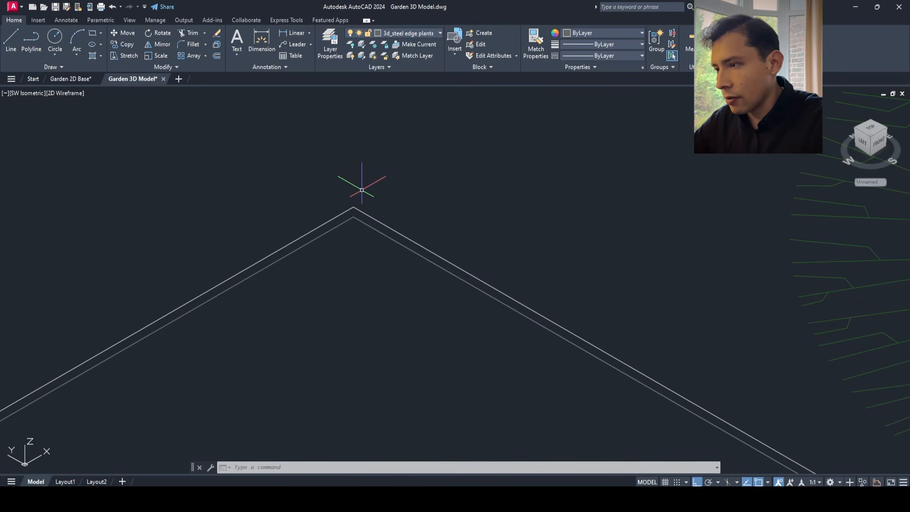
{"action": "type", "text": "o"}
{"action": "key", "text": "Return"}
{"action": "scroll", "coordinate": [364, 191], "scroll_direction": "down", "scroll_amount": 8}
{"action": "scroll", "coordinate": [204, 258], "scroll_direction": "up", "scroll_amount": 8}
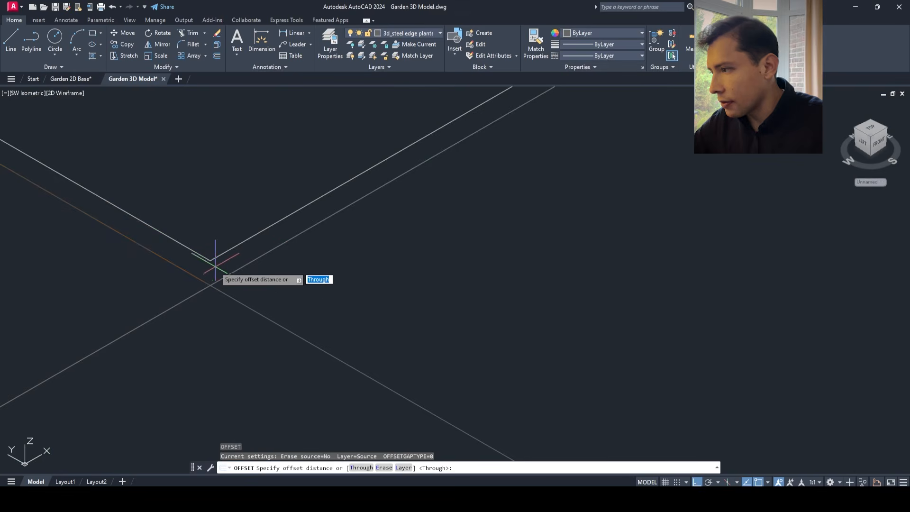
{"action": "left_click", "coordinate": [211, 284]}
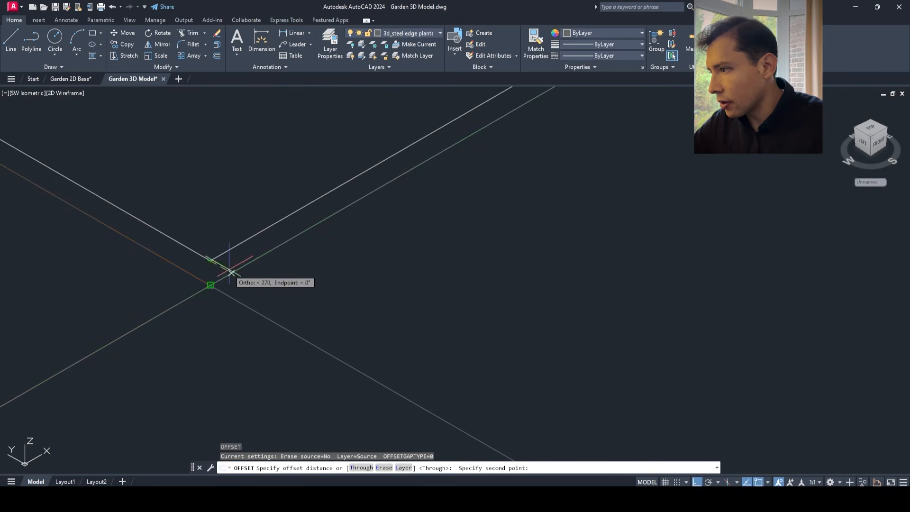
{"action": "left_click", "coordinate": [231, 273]}
{"action": "left_click", "coordinate": [227, 250]}
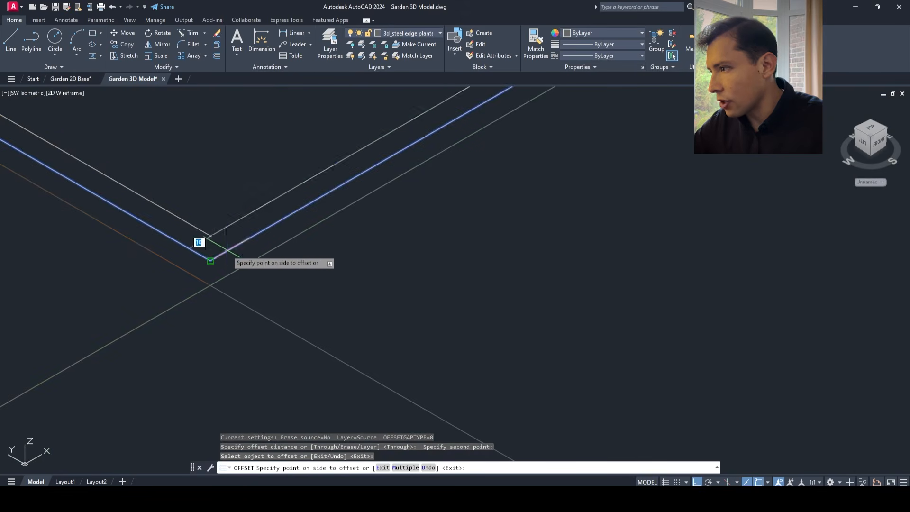
{"action": "left_click", "coordinate": [279, 278]}
{"action": "scroll", "coordinate": [278, 279], "scroll_direction": "down", "scroll_amount": 6}
{"action": "key", "text": "Escape"}
- Isolate the two outlines of the second L-shaped planter together with the first planter's wall solid
{"action": "scroll", "coordinate": [406, 253], "scroll_direction": "down", "scroll_amount": 1}
{"action": "middle_click_drag", "start_coordinate": [406, 253], "coordinate": [346, 272]}
{"action": "scroll", "coordinate": [346, 272], "scroll_direction": "down", "scroll_amount": 3}
{"action": "scroll", "coordinate": [362, 314], "scroll_direction": "up", "scroll_amount": 3}
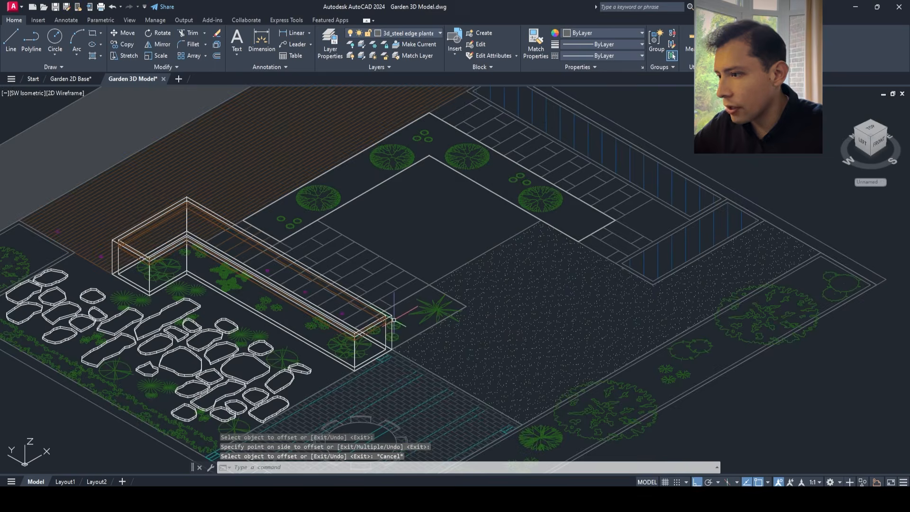
{"action": "scroll", "coordinate": [393, 320], "scroll_direction": "up", "scroll_amount": 4}
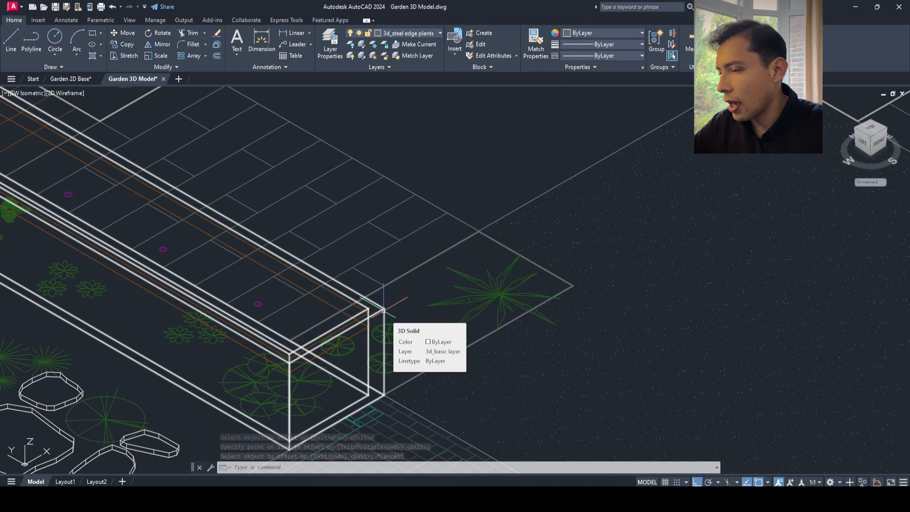
{"action": "left_click", "coordinate": [384, 311]}
{"action": "scroll", "coordinate": [349, 239], "scroll_direction": "down", "scroll_amount": 5}
{"action": "scroll", "coordinate": [299, 199], "scroll_direction": "up", "scroll_amount": 4}
{"action": "scroll", "coordinate": [365, 232], "scroll_direction": "up", "scroll_amount": 3}
{"action": "left_click", "coordinate": [365, 231]}
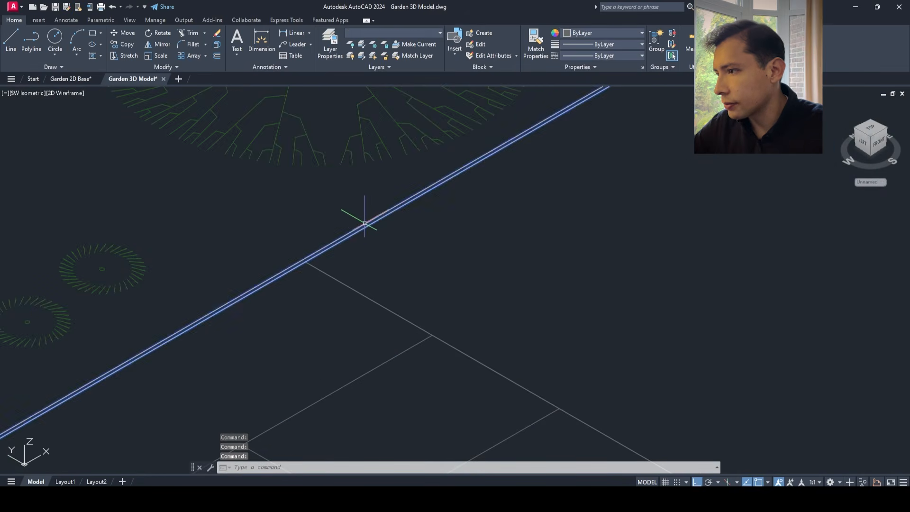
{"action": "scroll", "coordinate": [408, 223], "scroll_direction": "down", "scroll_amount": 4}
{"action": "right_click", "coordinate": [434, 217]}
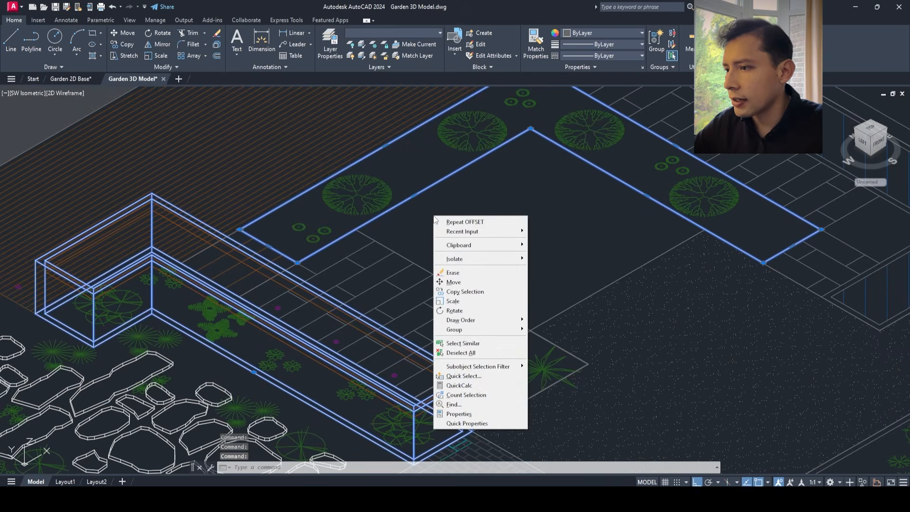
{"action": "mouse_move", "coordinate": [466, 260]}
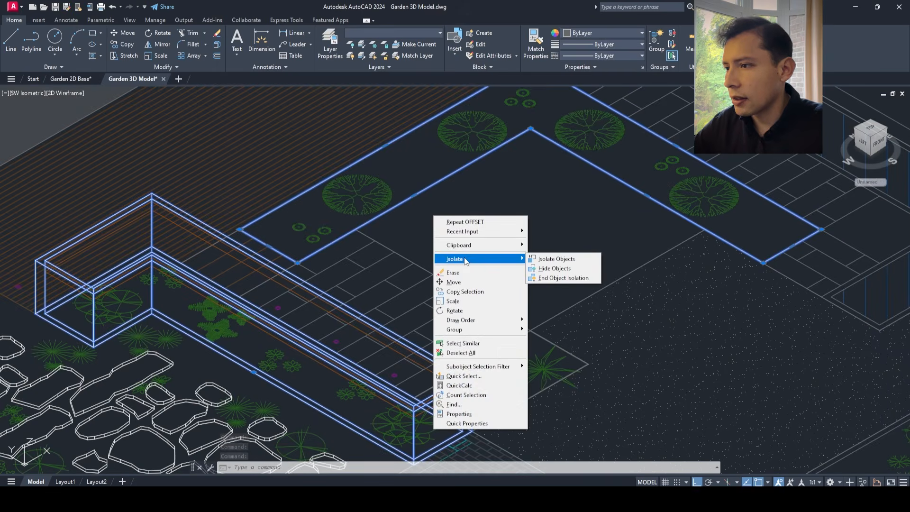
{"action": "left_click", "coordinate": [573, 260]}
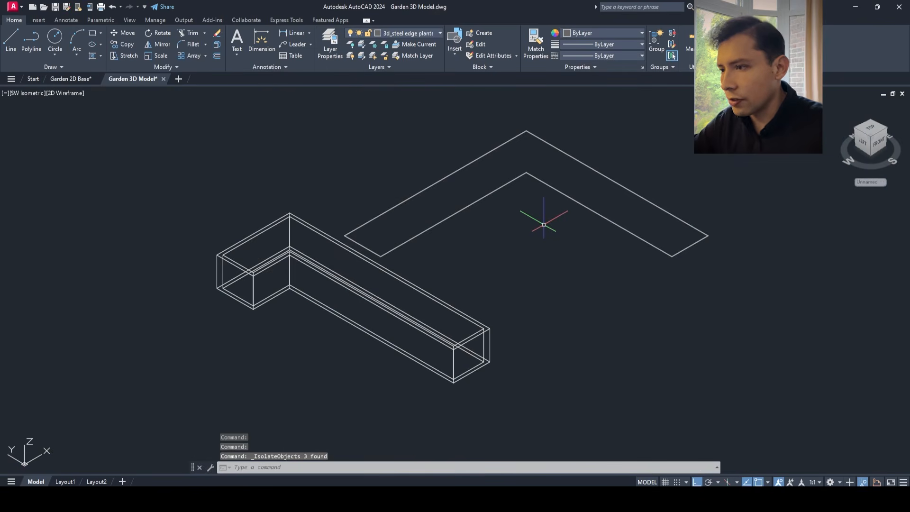
- Copy both L-shaped planter outlines about 8200 units along the X axis as a spare set
{"action": "scroll", "coordinate": [465, 265], "scroll_direction": "down", "scroll_amount": 1}
{"action": "scroll", "coordinate": [510, 243], "scroll_direction": "up", "scroll_amount": 1}
{"action": "scroll", "coordinate": [356, 272], "scroll_direction": "up", "scroll_amount": 4}
{"action": "scroll", "coordinate": [358, 248], "scroll_direction": "down", "scroll_amount": 4}
{"action": "scroll", "coordinate": [400, 239], "scroll_direction": "down", "scroll_amount": 2}
{"action": "scroll", "coordinate": [383, 229], "scroll_direction": "up", "scroll_amount": 4}
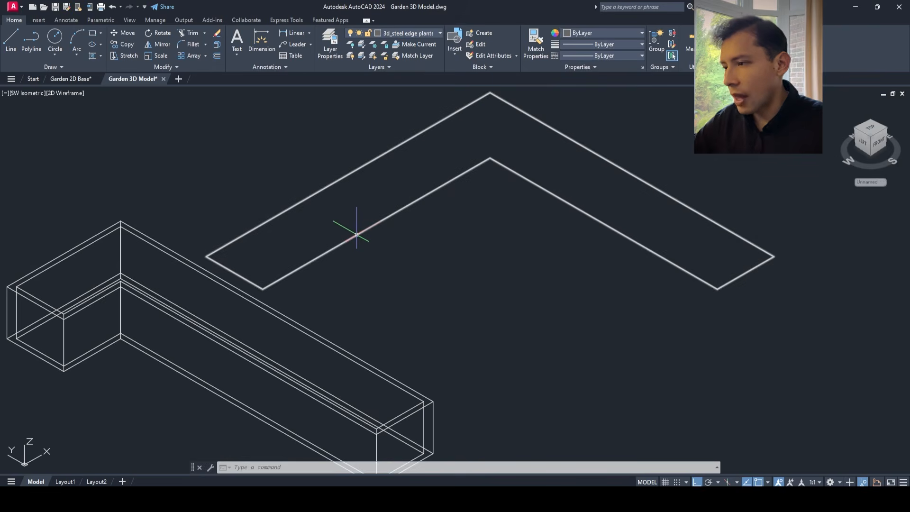
{"action": "scroll", "coordinate": [356, 234], "scroll_direction": "down", "scroll_amount": 4}
{"action": "left_click", "coordinate": [535, 254]}
{"action": "left_click", "coordinate": [498, 227]}
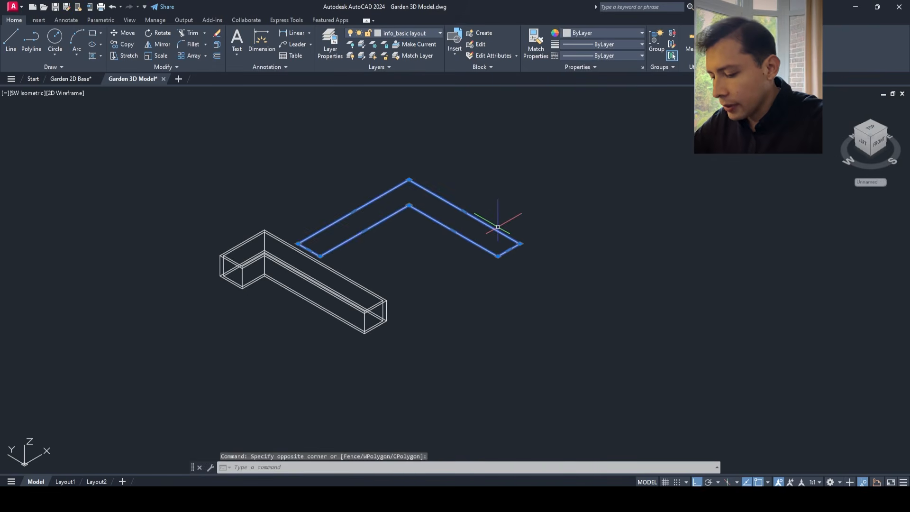
{"action": "key", "text": "Return"}
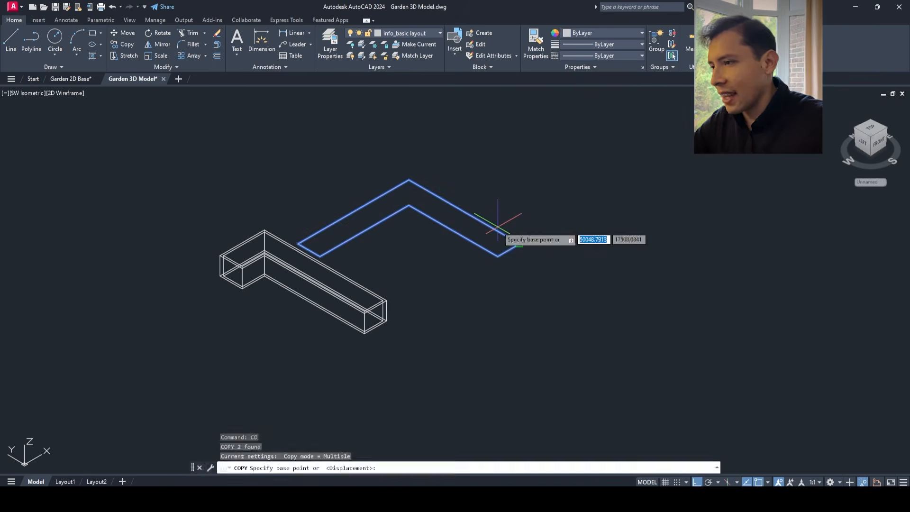
{"action": "left_click", "coordinate": [505, 315]}
{"action": "left_click", "coordinate": [671, 231]}
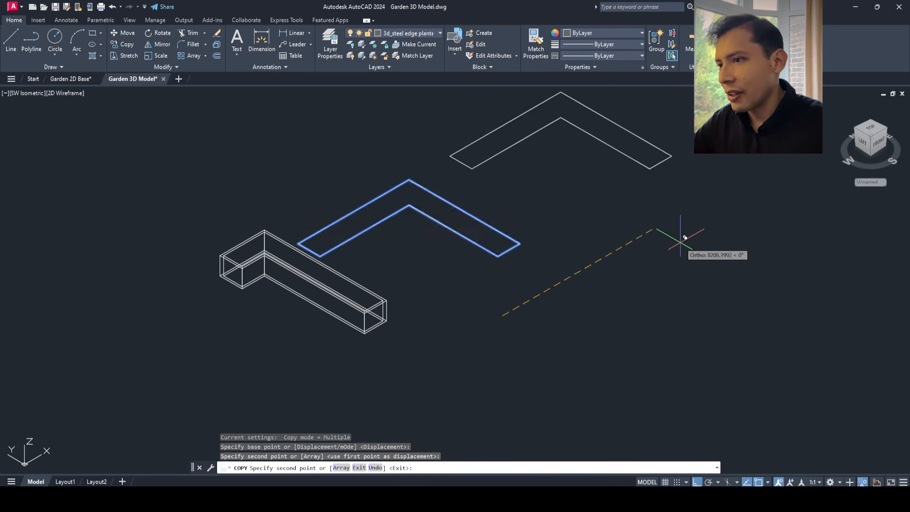
{"action": "key", "text": "Escape"}
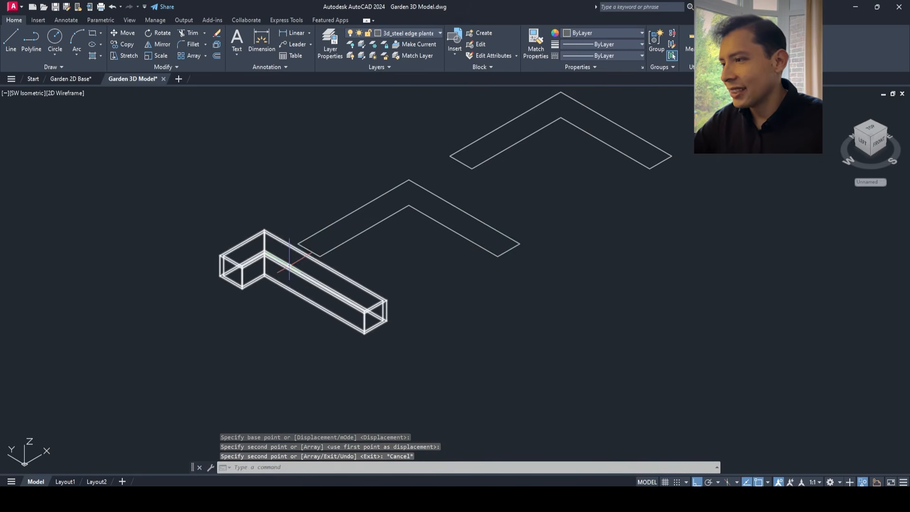
- Extrude both nested outlines of the second L-shaped planter, next to the first planter, to a height of 950
{"action": "scroll", "coordinate": [315, 252], "scroll_direction": "up", "scroll_amount": 6}
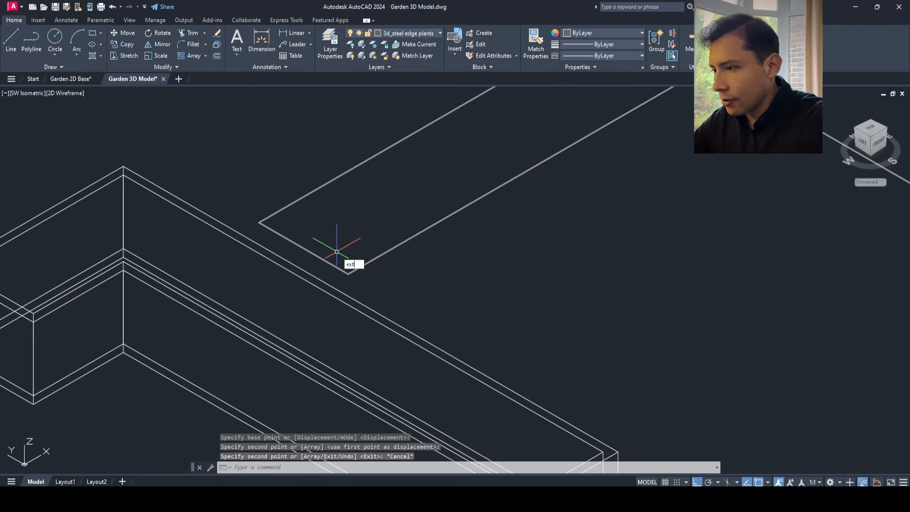
{"action": "key", "text": "Return"}
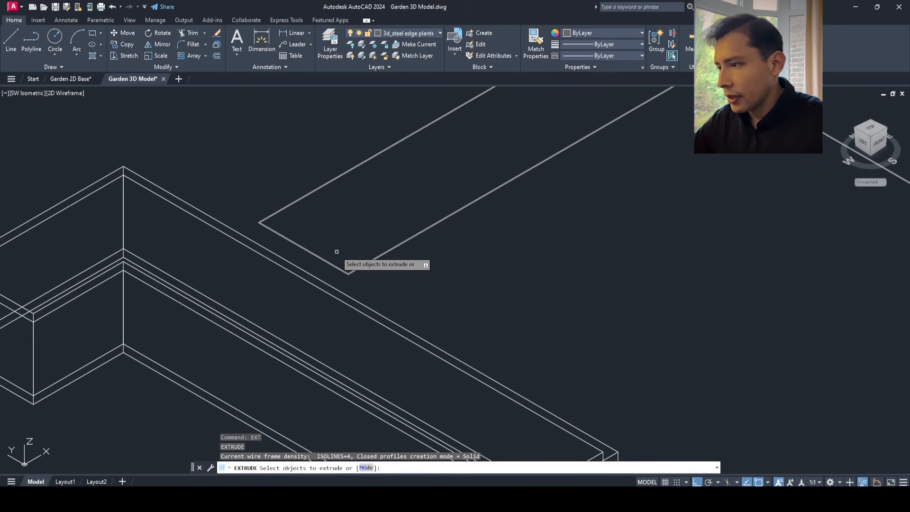
{"action": "scroll", "coordinate": [337, 252], "scroll_direction": "down", "scroll_amount": 5}
{"action": "left_click", "coordinate": [404, 265]}
{"action": "left_click", "coordinate": [353, 222]}
{"action": "scroll", "coordinate": [340, 255], "scroll_direction": "up", "scroll_amount": 5}
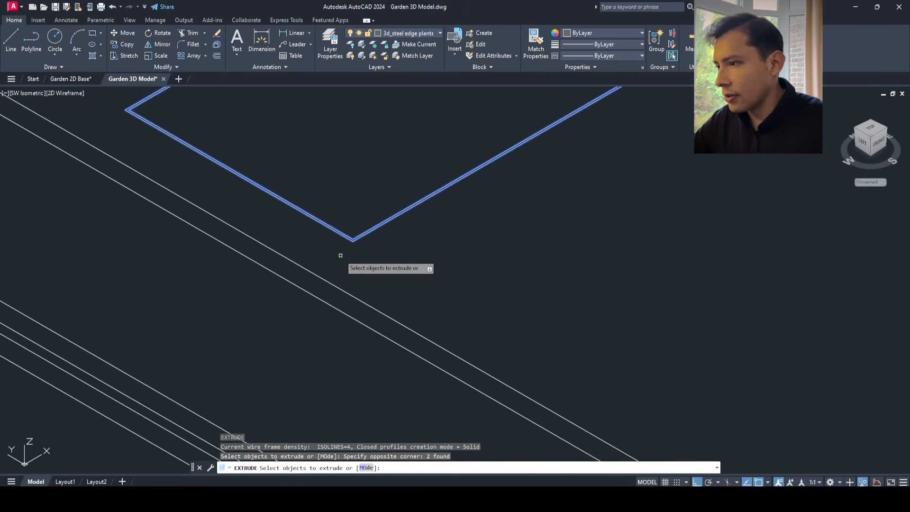
{"action": "scroll", "coordinate": [353, 247], "scroll_direction": "up", "scroll_amount": 1}
{"action": "scroll", "coordinate": [355, 246], "scroll_direction": "down", "scroll_amount": 3}
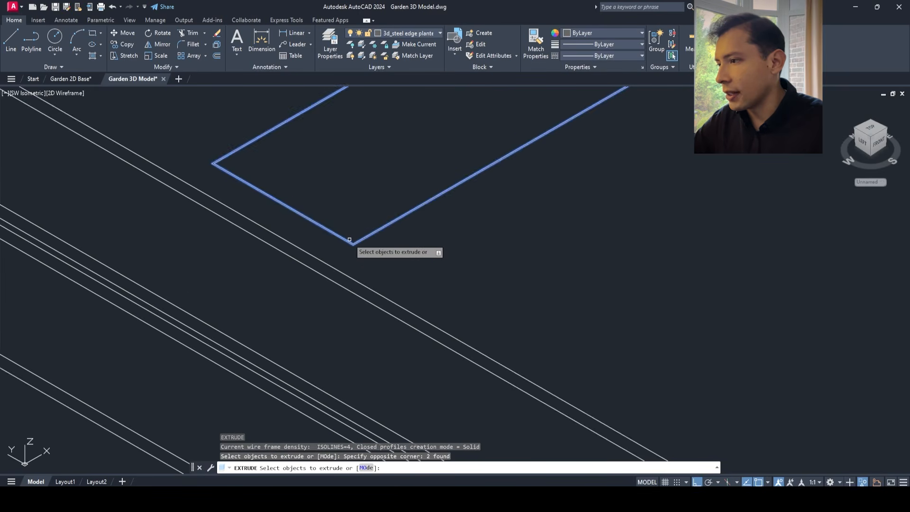
{"action": "key", "text": "Return"}
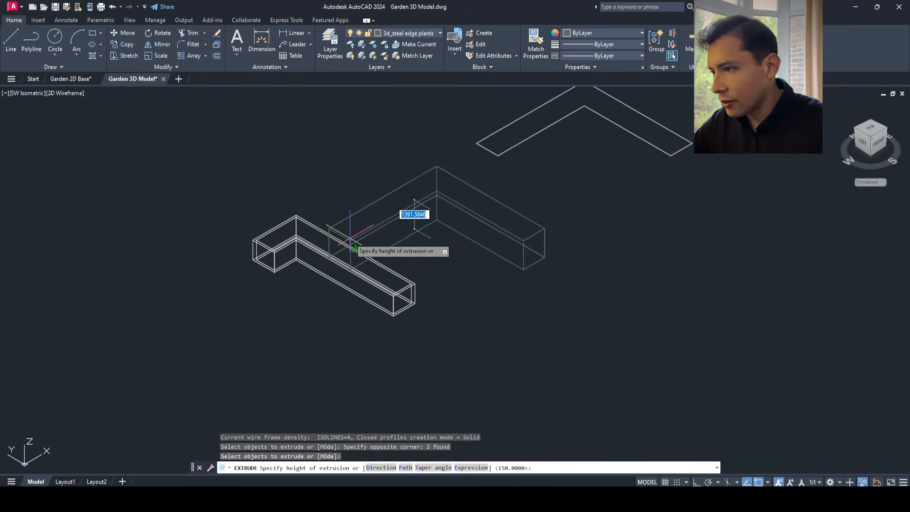
{"action": "scroll", "coordinate": [424, 260], "scroll_direction": "up", "scroll_amount": 4}
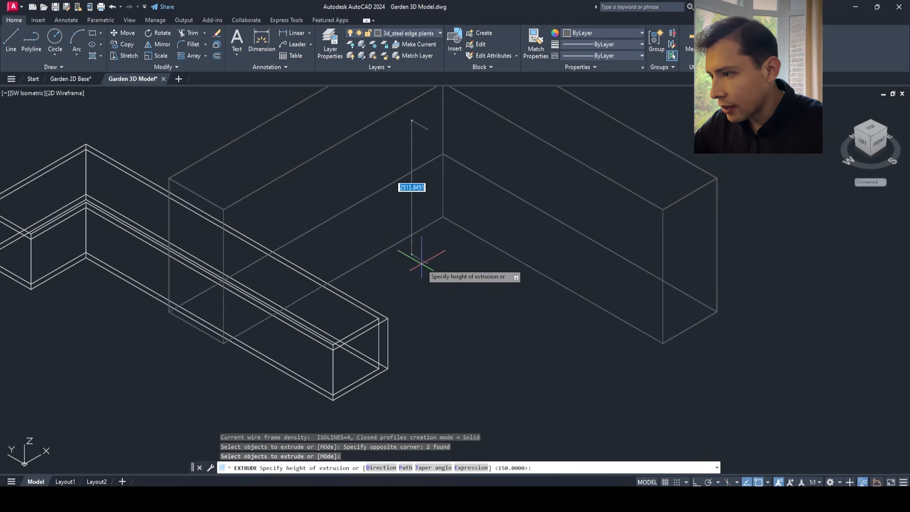
{"action": "key", "text": "Return"}
{"action": "scroll", "coordinate": [254, 250], "scroll_direction": "down", "scroll_amount": 2}
- Set the visual style to Conceptual and inspect the end corners of the extruded L-shaped solids
{"action": "left_click", "coordinate": [65, 93]}
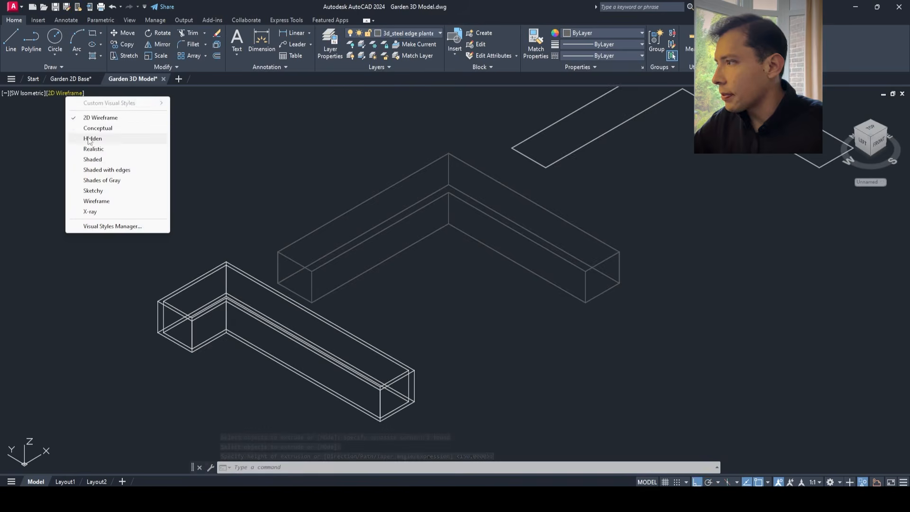
{"action": "left_click", "coordinate": [116, 127]}
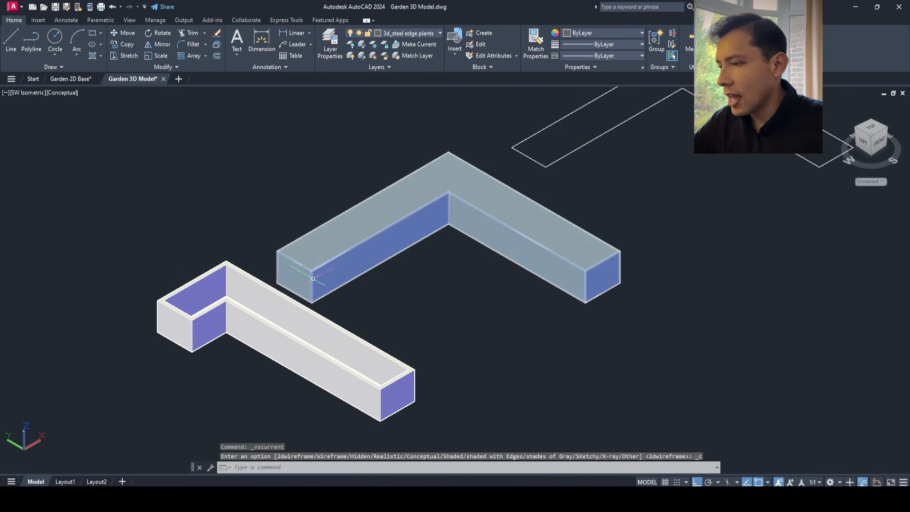
{"action": "scroll", "coordinate": [587, 270], "scroll_direction": "up", "scroll_amount": 8}
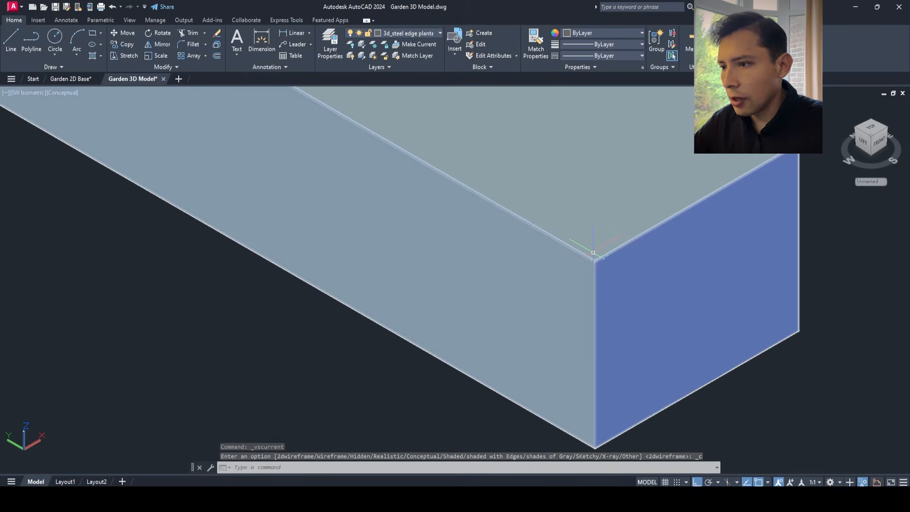
{"action": "scroll", "coordinate": [559, 258], "scroll_direction": "down", "scroll_amount": 10}
{"action": "scroll", "coordinate": [504, 274], "scroll_direction": "up", "scroll_amount": 3}
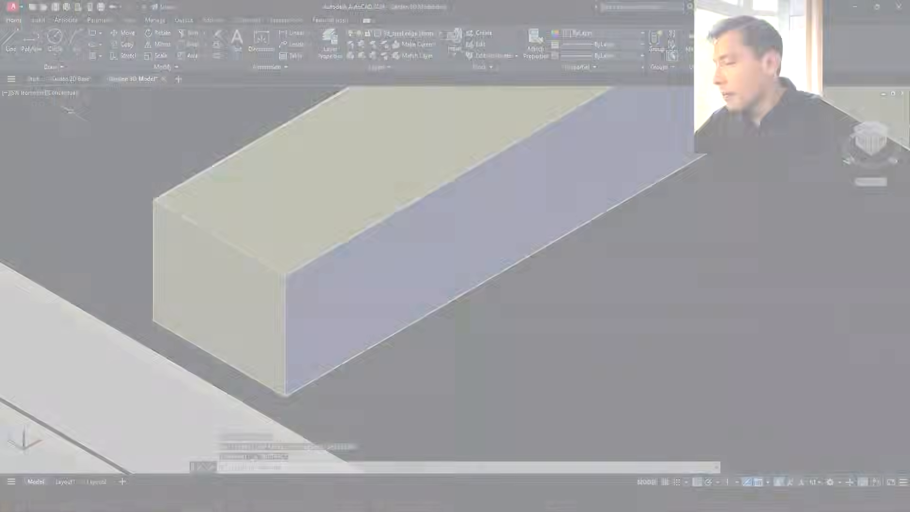
- Subtract the inner L-shaped solid from the outer one to leave the second planter's thin steel edge
{"action": "type", "text": "SY"}
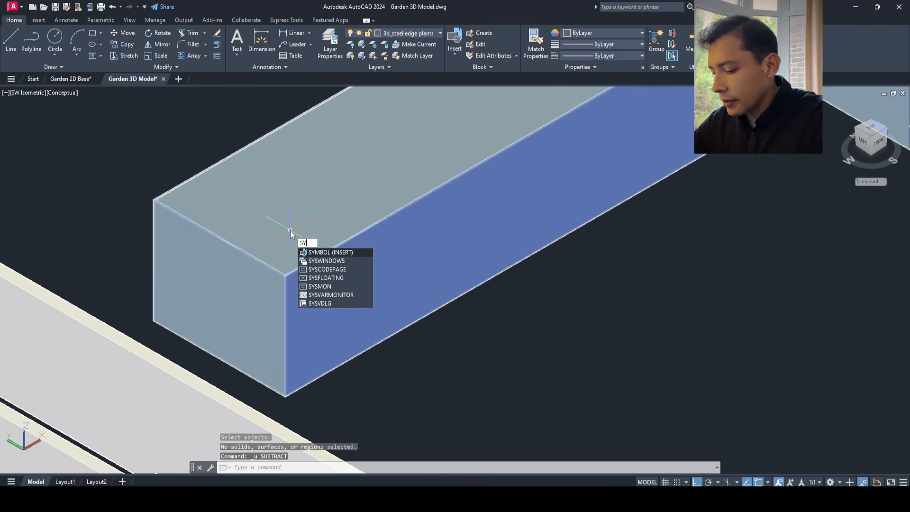
{"action": "key", "text": "Escape"}
{"action": "key", "text": "Escape"}
{"action": "type", "text": "su"}
{"action": "key", "text": "Return"}
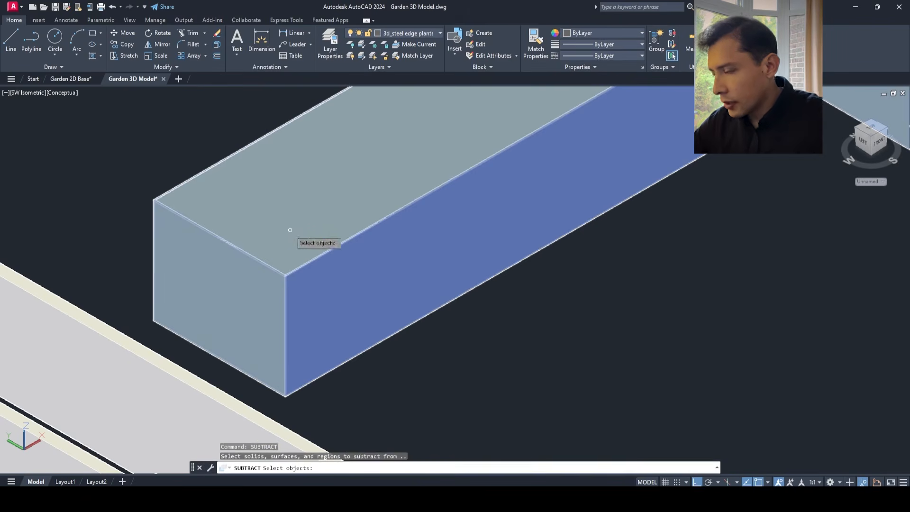
{"action": "scroll", "coordinate": [156, 199], "scroll_direction": "up", "scroll_amount": 5}
{"action": "left_click", "coordinate": [212, 248]}
{"action": "key", "text": "Return"}
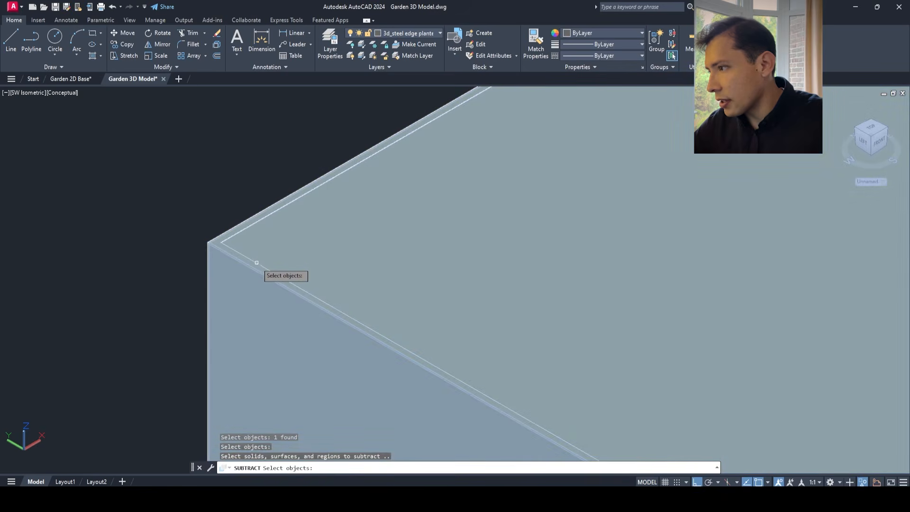
{"action": "middle_click_drag", "start_coordinate": [175, 341], "coordinate": [414, 362]}
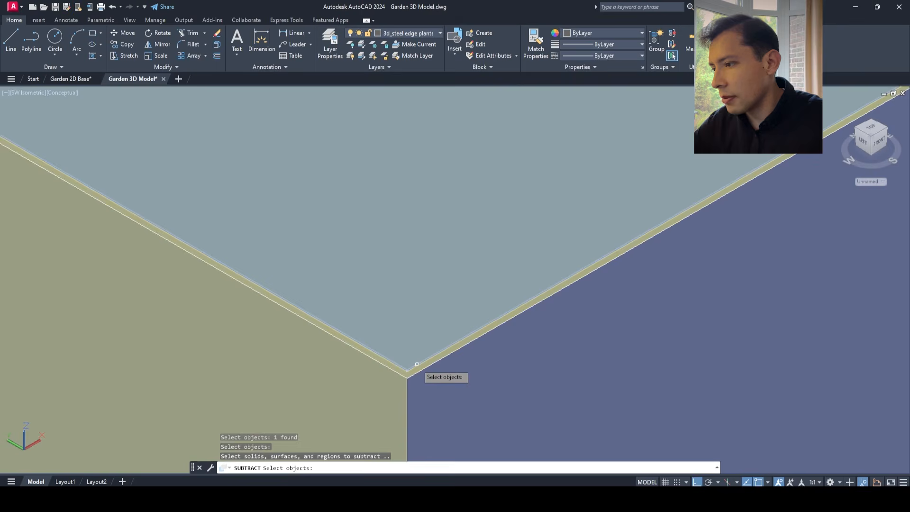
{"action": "left_click", "coordinate": [417, 364]}
{"action": "scroll", "coordinate": [406, 345], "scroll_direction": "down", "scroll_amount": 3}
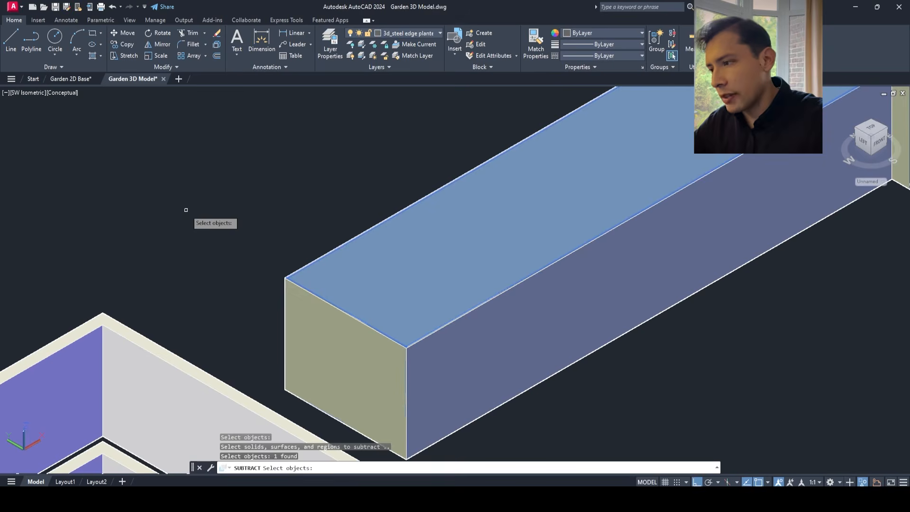
{"action": "key", "text": "Return"}
{"action": "scroll", "coordinate": [187, 204], "scroll_direction": "down", "scroll_amount": 8}
{"action": "middle_click_drag", "start_coordinate": [455, 167], "coordinate": [433, 185]}
{"action": "scroll", "coordinate": [433, 184], "scroll_direction": "down", "scroll_amount": 4}
{"action": "scroll", "coordinate": [433, 185], "scroll_direction": "up", "scroll_amount": 3}
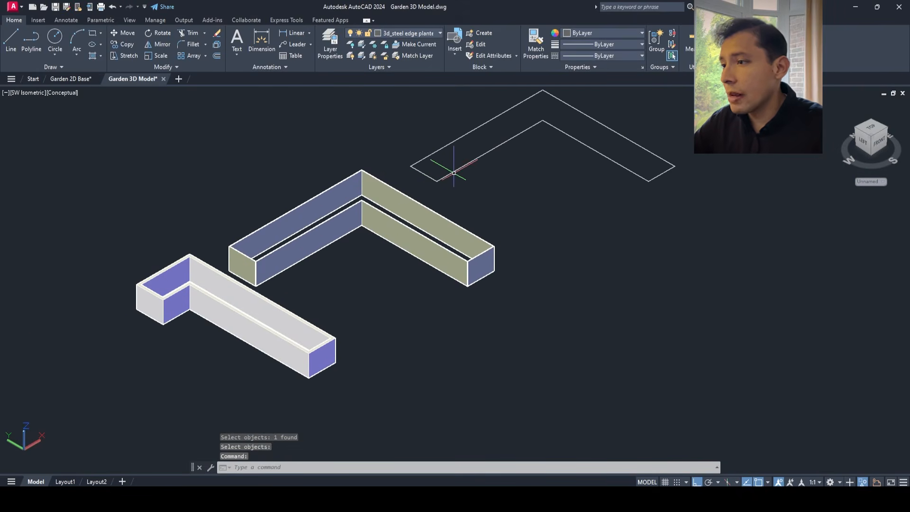
- Make 3d_soil planter the current layer
{"action": "scroll", "coordinate": [436, 181], "scroll_direction": "up", "scroll_amount": 2}
{"action": "middle_click_drag", "start_coordinate": [456, 172], "coordinate": [390, 199]}
{"action": "scroll", "coordinate": [391, 199], "scroll_direction": "up", "scroll_amount": 6}
{"action": "scroll", "coordinate": [385, 192], "scroll_direction": "up", "scroll_amount": 2}
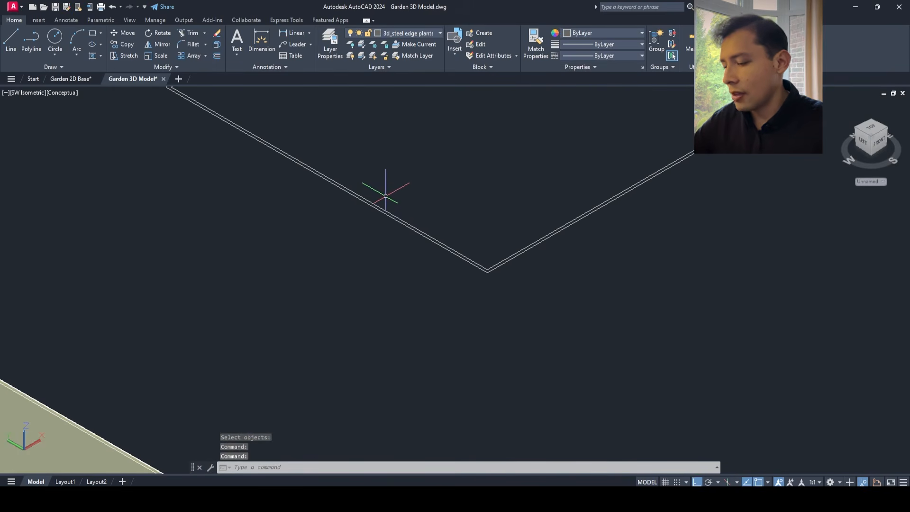
{"action": "left_click", "coordinate": [410, 33]}
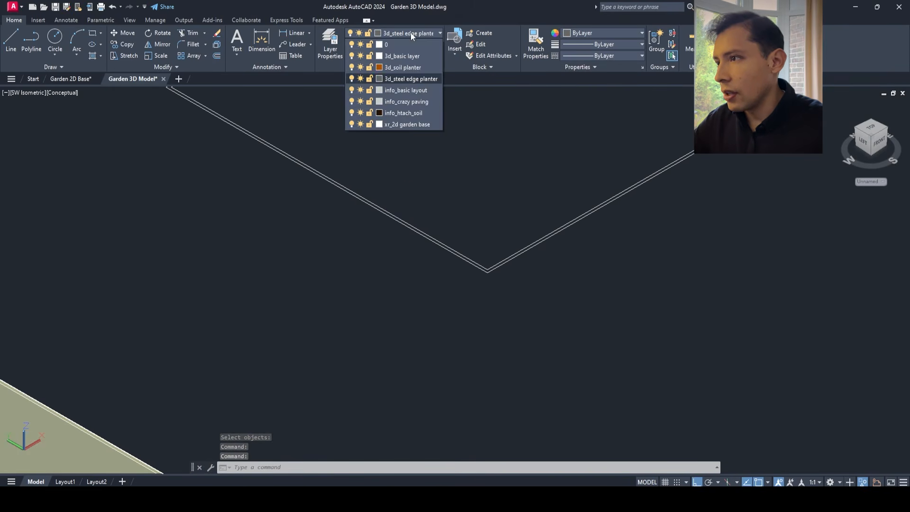
{"action": "left_click", "coordinate": [405, 69]}
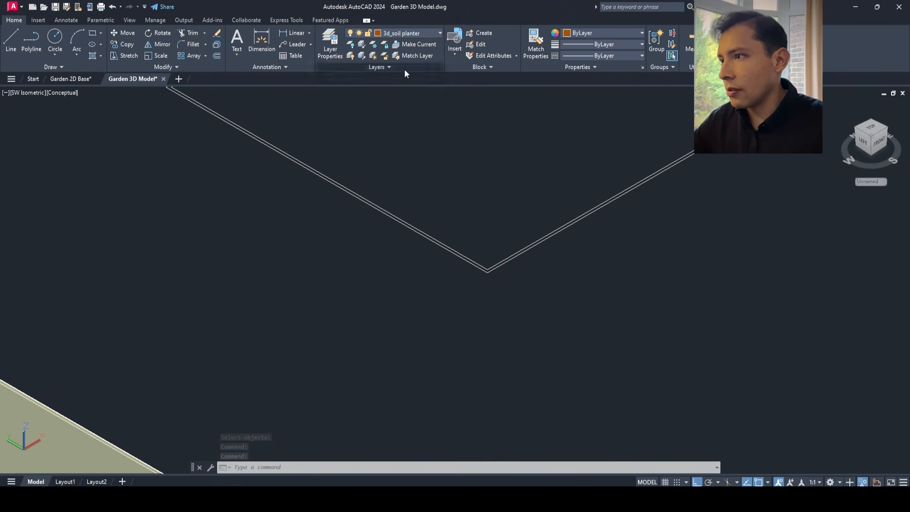
{"action": "left_click", "coordinate": [403, 36]}
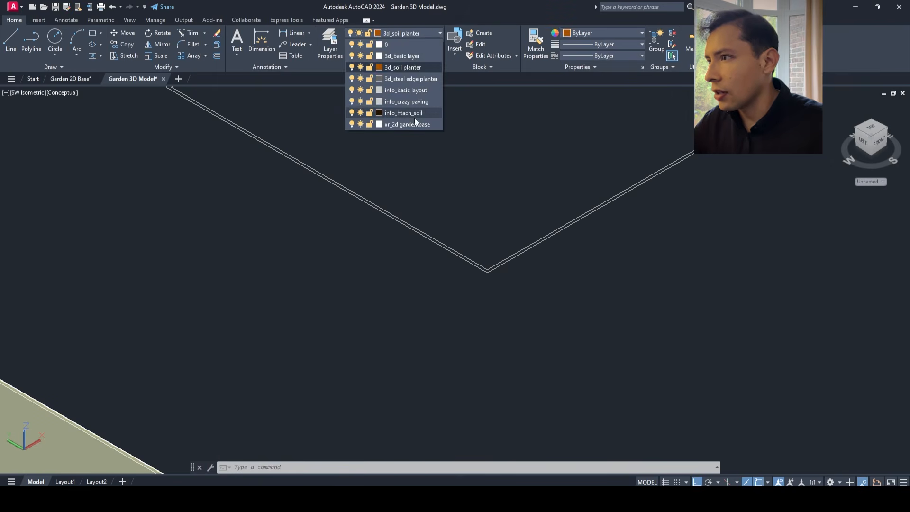
{"action": "left_click", "coordinate": [410, 71]}
- Extrude the inner outline of the spare L-shaped set 150 high as the soil solid
{"action": "scroll", "coordinate": [376, 194], "scroll_direction": "down", "scroll_amount": 2}
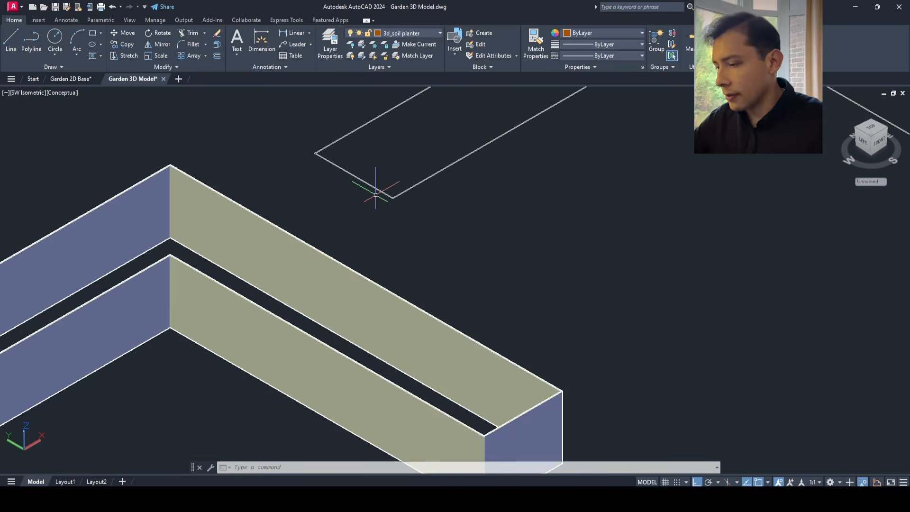
{"action": "scroll", "coordinate": [375, 194], "scroll_direction": "up", "scroll_amount": 2}
{"action": "type", "text": "ext"}
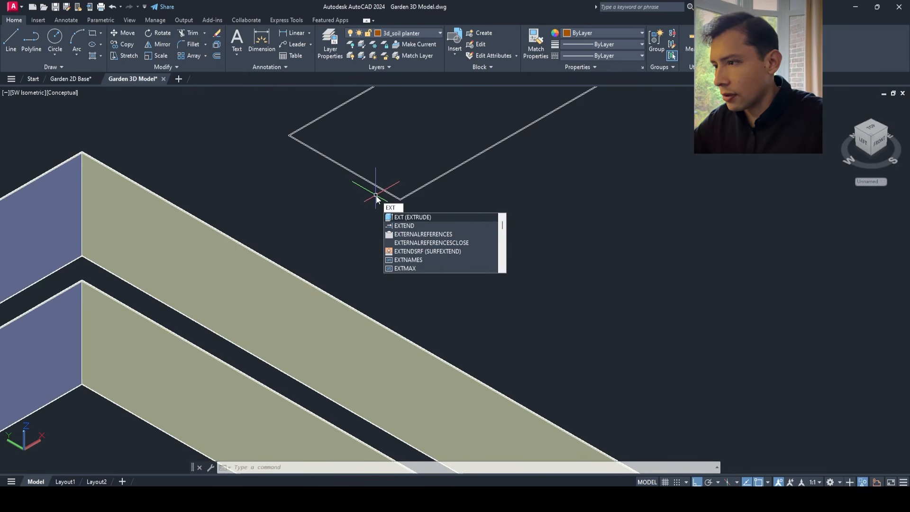
{"action": "key", "text": "Return"}
{"action": "scroll", "coordinate": [384, 204], "scroll_direction": "up", "scroll_amount": 2}
{"action": "scroll", "coordinate": [398, 202], "scroll_direction": "up", "scroll_amount": 2}
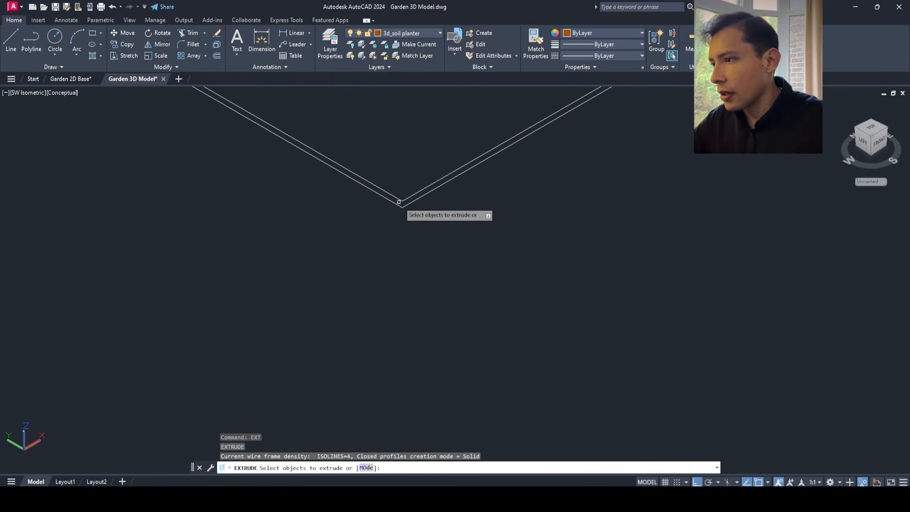
{"action": "left_click", "coordinate": [399, 202]}
{"action": "scroll", "coordinate": [399, 201], "scroll_direction": "down", "scroll_amount": 3}
{"action": "right_click", "coordinate": [401, 201]}
{"action": "left_click", "coordinate": [417, 198]}
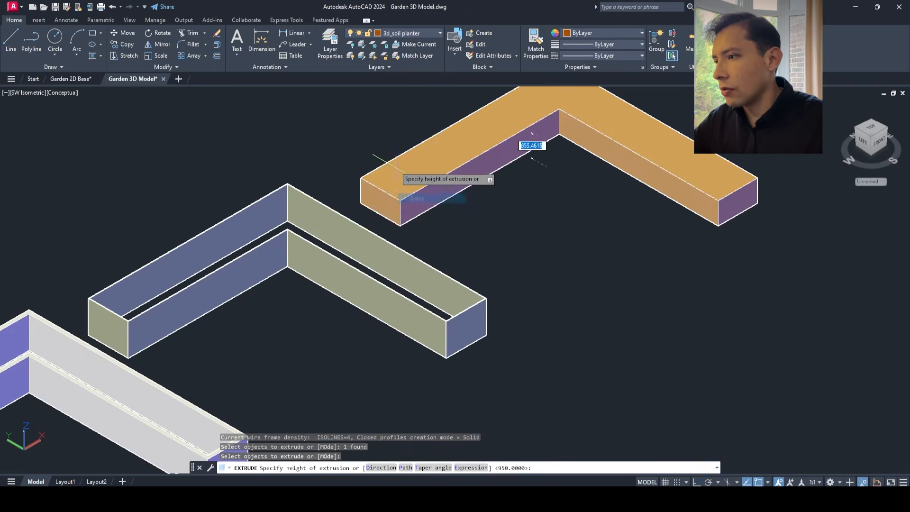
{"action": "middle_click_drag", "start_coordinate": [372, 138], "coordinate": [367, 153]}
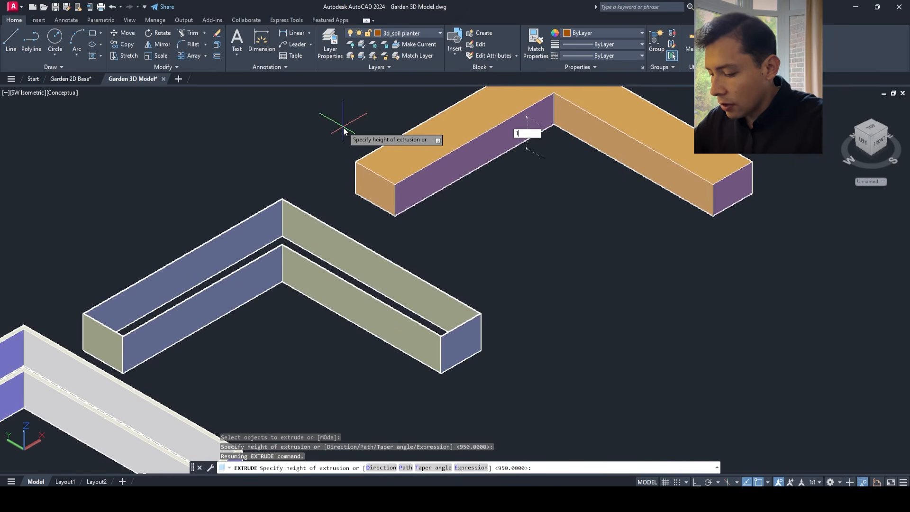
{"action": "key", "text": "Return"}
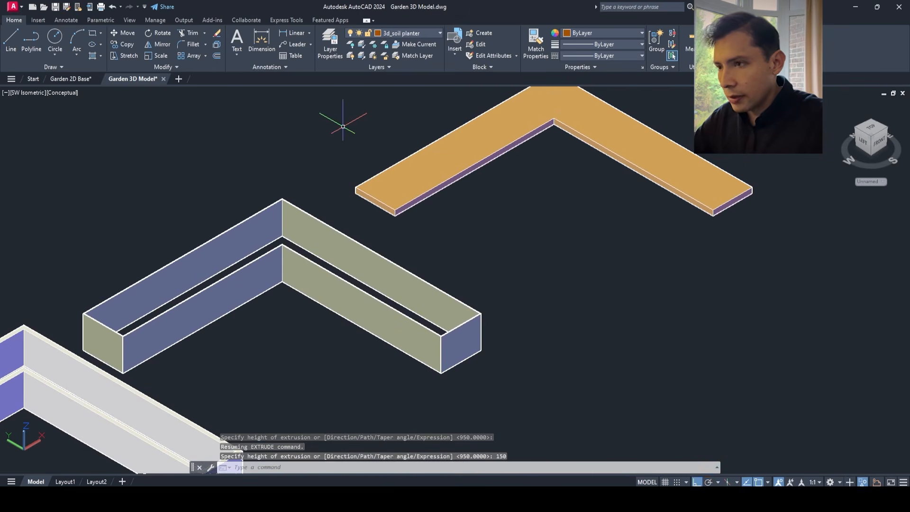
- Move the soil solid into the second planter, from a base point 50 above its end top corner to the steel edge's matching inner top corner
{"action": "type", "text": "m"}
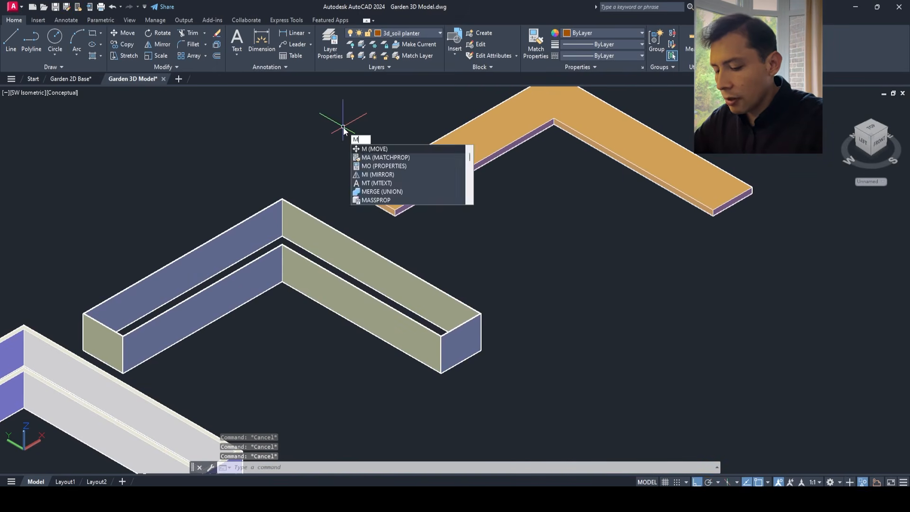
{"action": "key", "text": "Return"}
{"action": "left_click", "coordinate": [688, 181]}
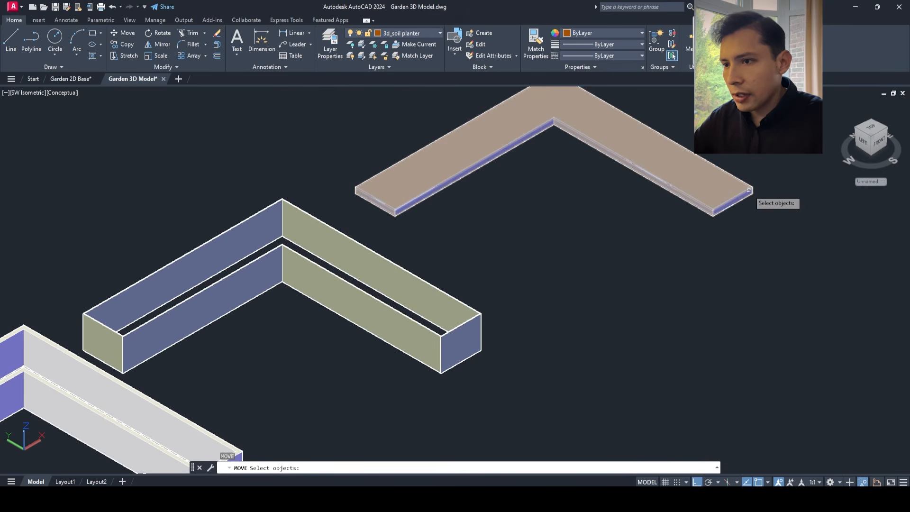
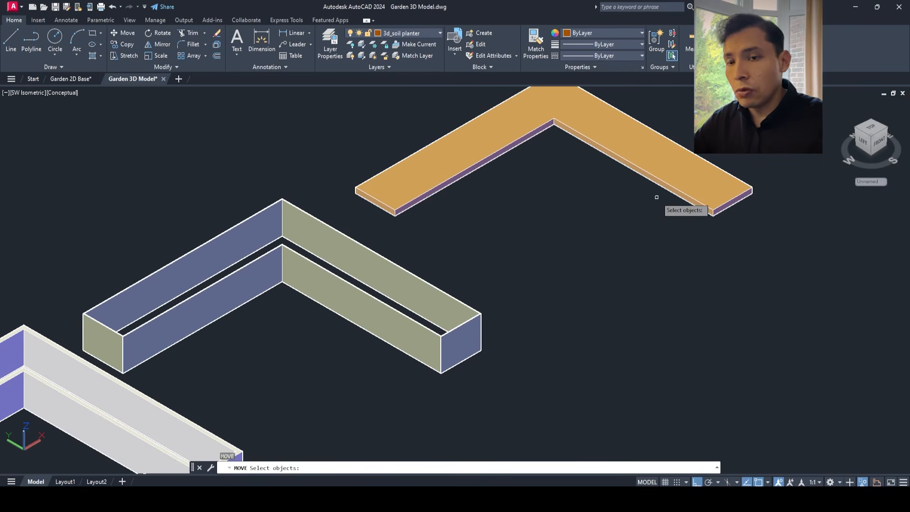
{"action": "left_click", "coordinate": [721, 171]}
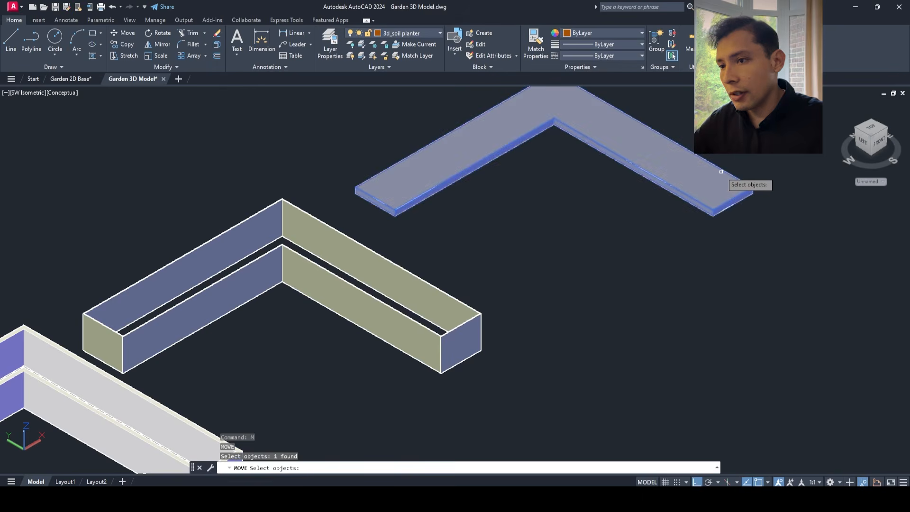
{"action": "key", "text": "Return"}
{"action": "scroll", "coordinate": [731, 199], "scroll_direction": "up", "scroll_amount": 6}
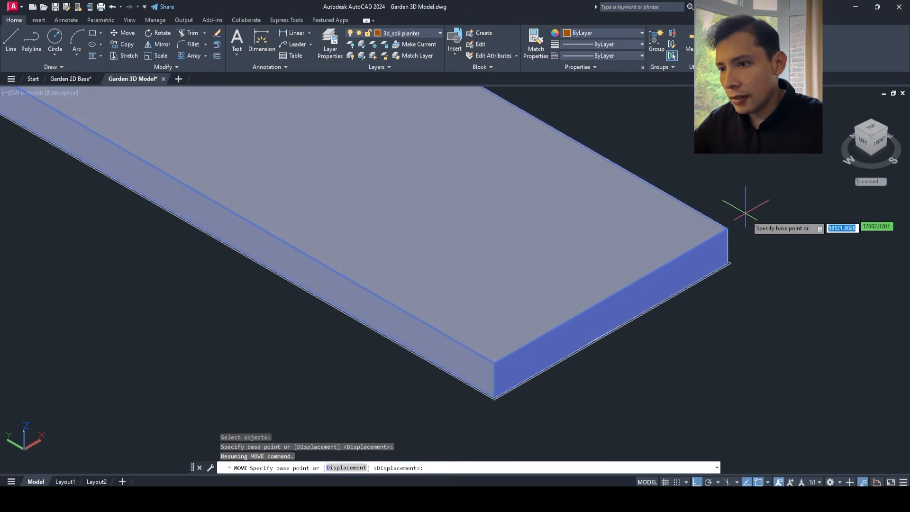
{"action": "scroll", "coordinate": [746, 228], "scroll_direction": "up", "scroll_amount": 2}
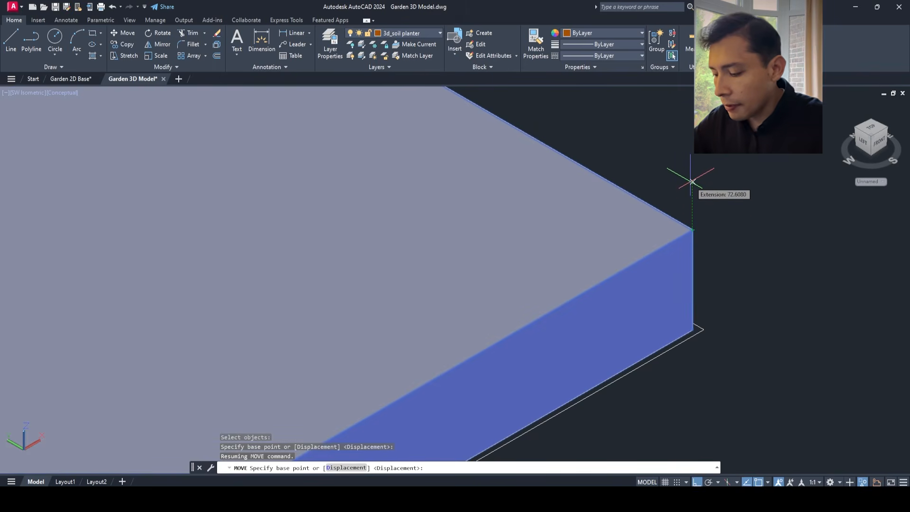
{"action": "type", "text": "50"}
{"action": "key", "text": "Return"}
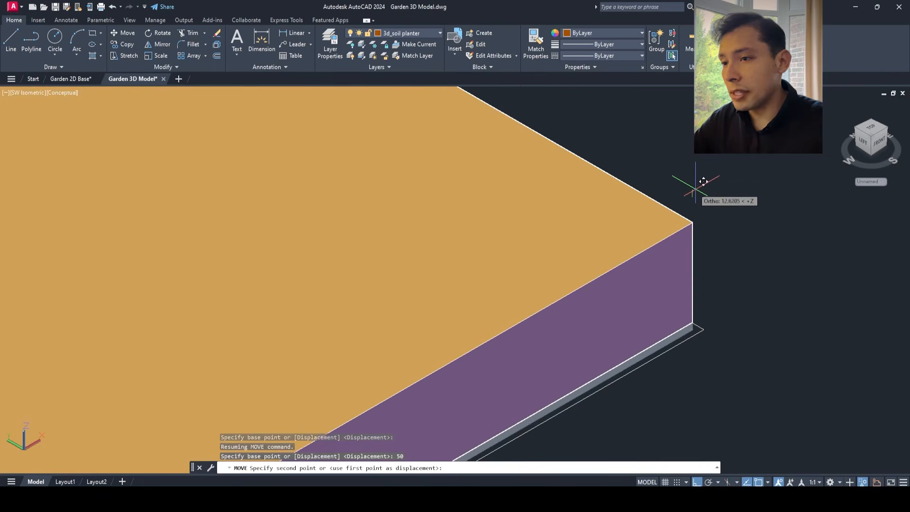
{"action": "scroll", "coordinate": [702, 195], "scroll_direction": "down", "scroll_amount": 5}
{"action": "scroll", "coordinate": [417, 349], "scroll_direction": "up", "scroll_amount": 5}
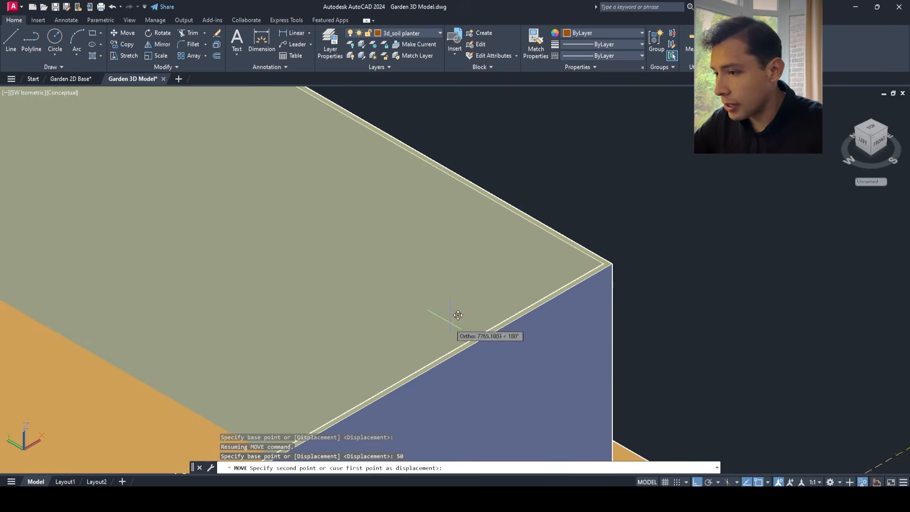
{"action": "left_click", "coordinate": [605, 255]}
{"action": "scroll", "coordinate": [604, 254], "scroll_direction": "down", "scroll_amount": 8}
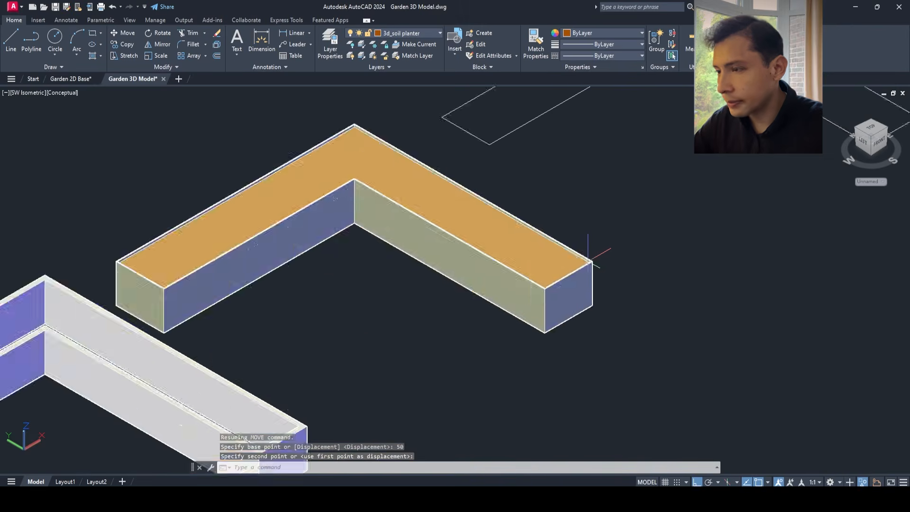
- Delete the leftover L-shaped outline behind the second planter
{"action": "scroll", "coordinate": [375, 294], "scroll_direction": "up", "scroll_amount": 2}
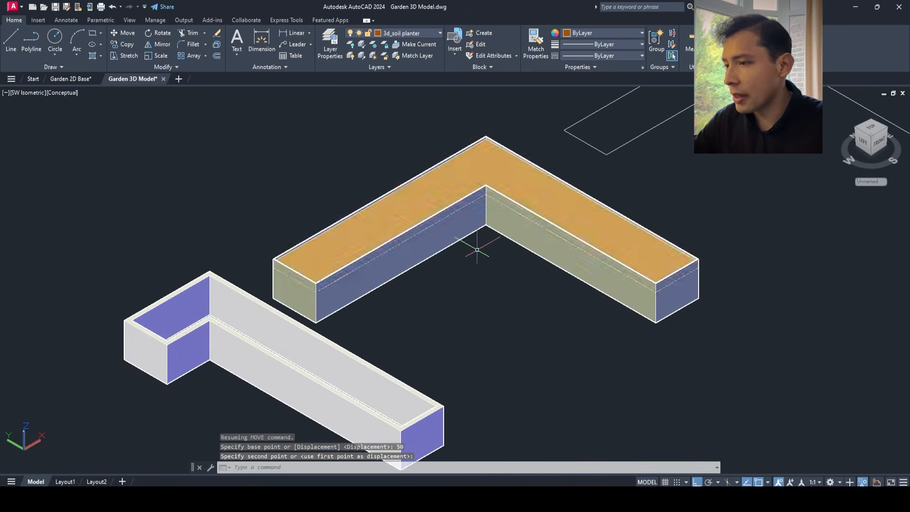
{"action": "scroll", "coordinate": [527, 213], "scroll_direction": "down", "scroll_amount": 5}
{"action": "scroll", "coordinate": [502, 211], "scroll_direction": "up", "scroll_amount": 4}
{"action": "left_click", "coordinate": [615, 219]}
{"action": "left_click", "coordinate": [494, 162]}
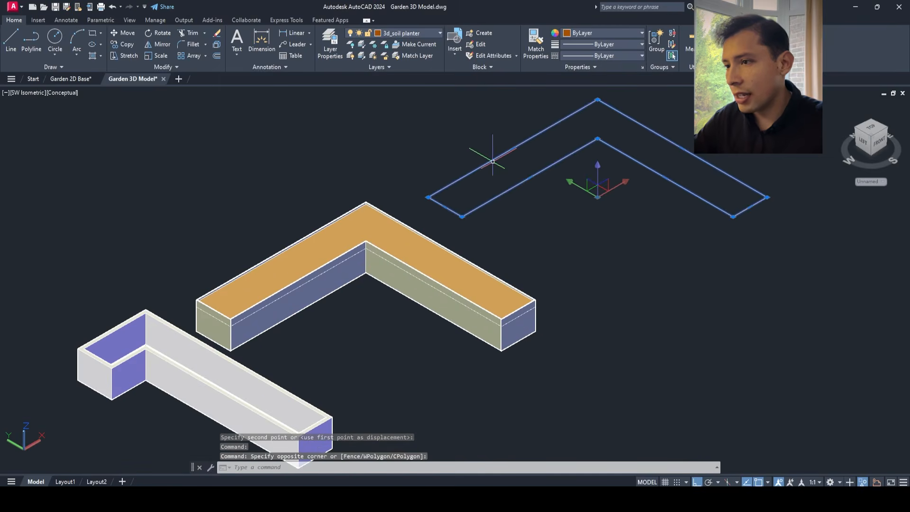
{"action": "key", "text": "Delete"}
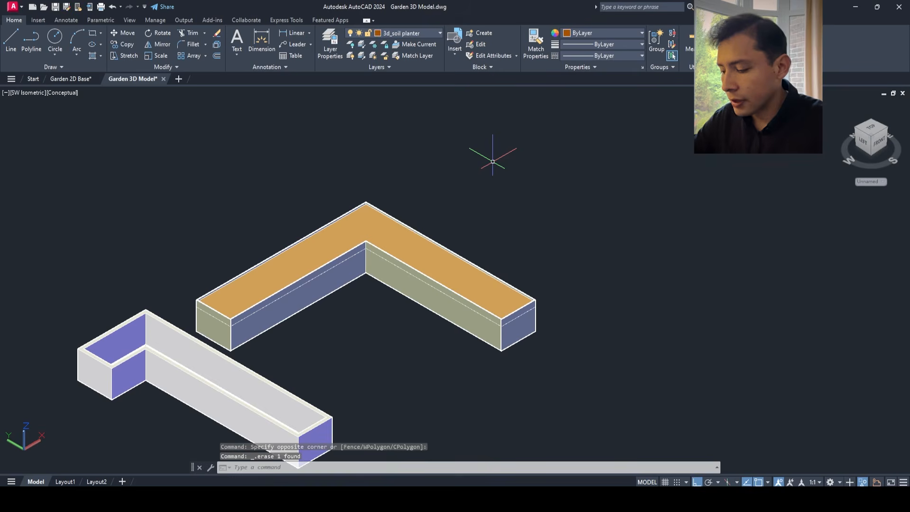
- End object isolation to bring back the rest of the garden base and stones
{"action": "key", "text": "Escape"}
{"action": "key", "text": "Escape"}
{"action": "right_click", "coordinate": [493, 162]}
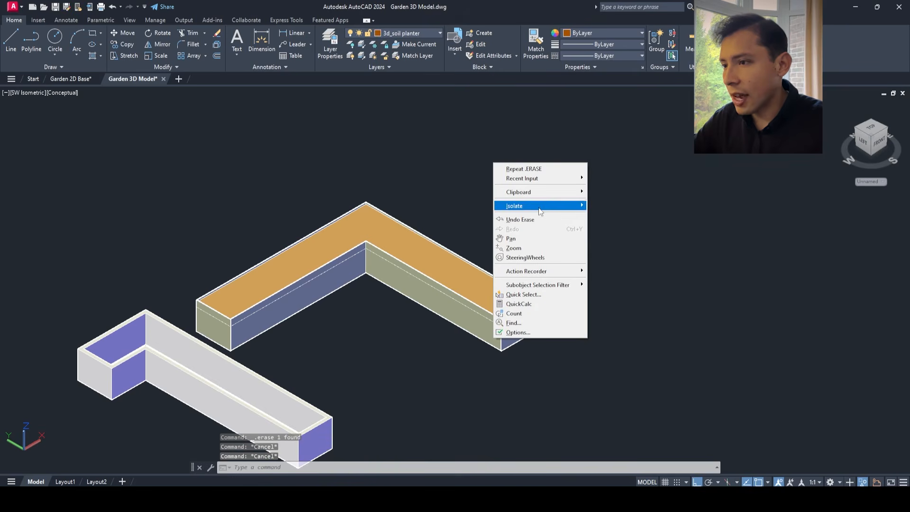
{"action": "mouse_move", "coordinate": [540, 208]}
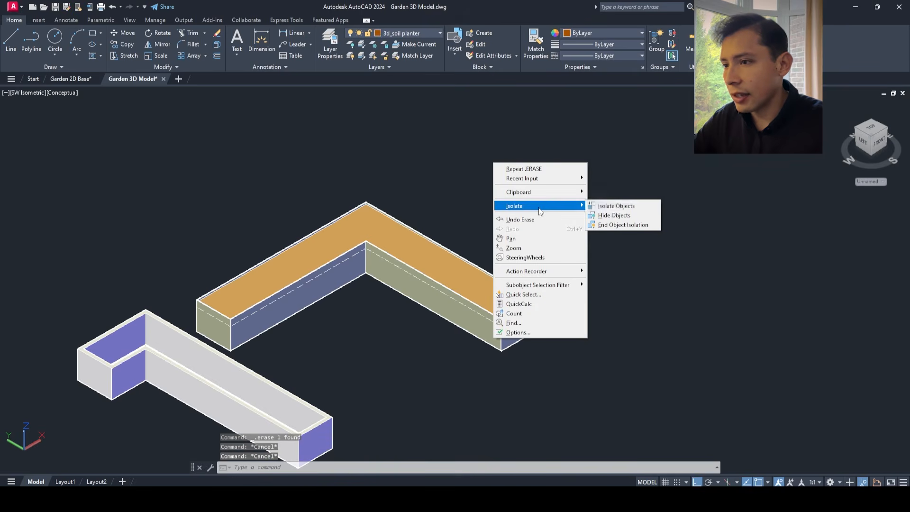
{"action": "left_click", "coordinate": [612, 225]}
{"action": "scroll", "coordinate": [301, 239], "scroll_direction": "down", "scroll_amount": 5}
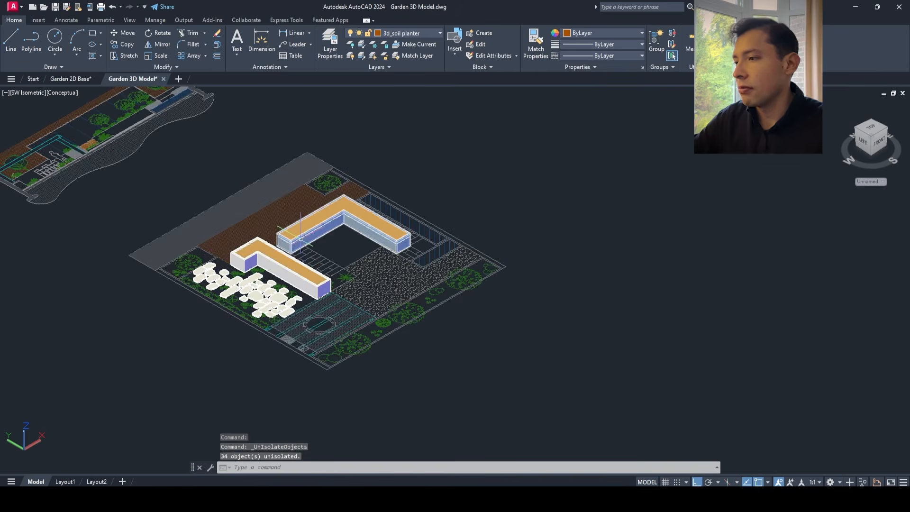
- Examine the two L-shaped planters on the garden plan, the corner planting bed by the stones and the garden section drawing
{"action": "scroll", "coordinate": [301, 238], "scroll_direction": "up", "scroll_amount": 4}
{"action": "scroll", "coordinate": [303, 237], "scroll_direction": "down", "scroll_amount": 3}
{"action": "scroll", "coordinate": [445, 279], "scroll_direction": "up", "scroll_amount": 2}
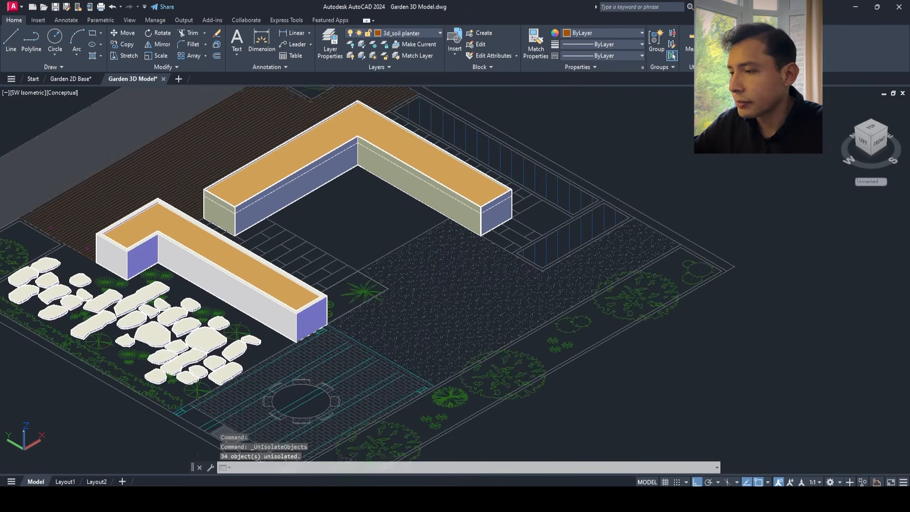
{"action": "middle_click_drag", "start_coordinate": [446, 279], "coordinate": [512, 252]}
{"action": "scroll", "coordinate": [513, 252], "scroll_direction": "down", "scroll_amount": 1}
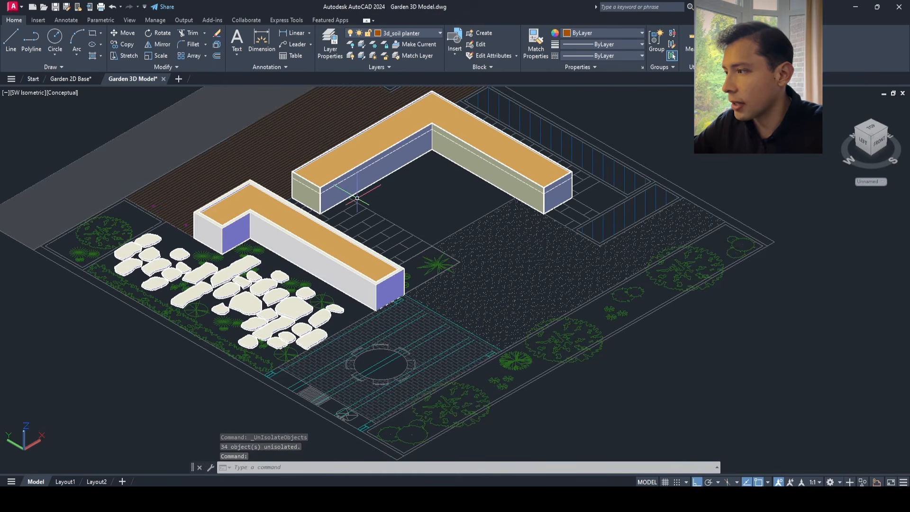
{"action": "middle_click_drag", "start_coordinate": [284, 259], "coordinate": [369, 298]}
{"action": "scroll", "coordinate": [369, 298], "scroll_direction": "up", "scroll_amount": 2}
{"action": "scroll", "coordinate": [369, 298], "scroll_direction": "down", "scroll_amount": 2}
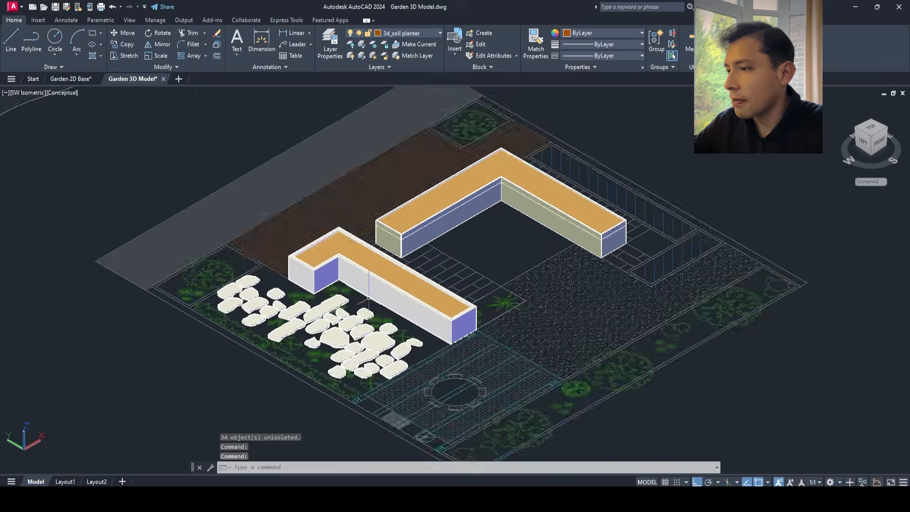
{"action": "scroll", "coordinate": [369, 298], "scroll_direction": "down", "scroll_amount": 2}
{"action": "scroll", "coordinate": [269, 306], "scroll_direction": "up", "scroll_amount": 3}
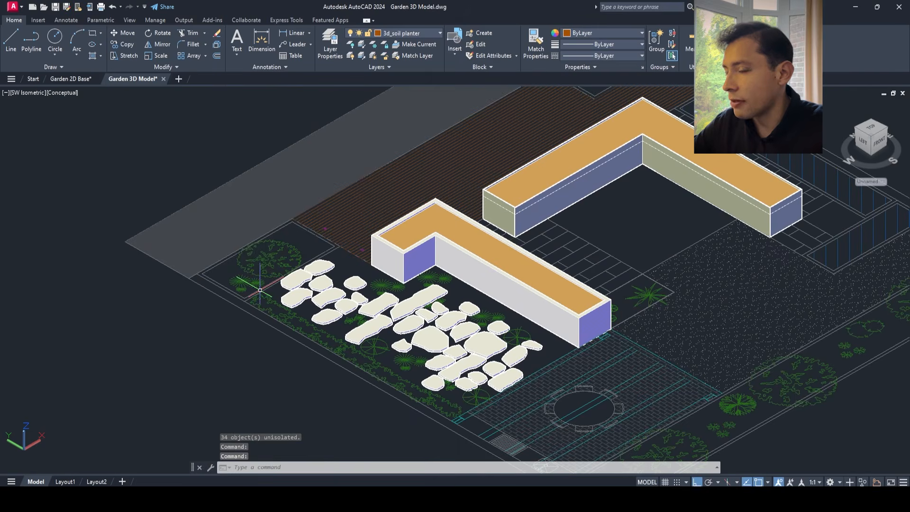
{"action": "scroll", "coordinate": [260, 290], "scroll_direction": "down", "scroll_amount": 5}
{"action": "scroll", "coordinate": [260, 289], "scroll_direction": "up", "scroll_amount": 1}
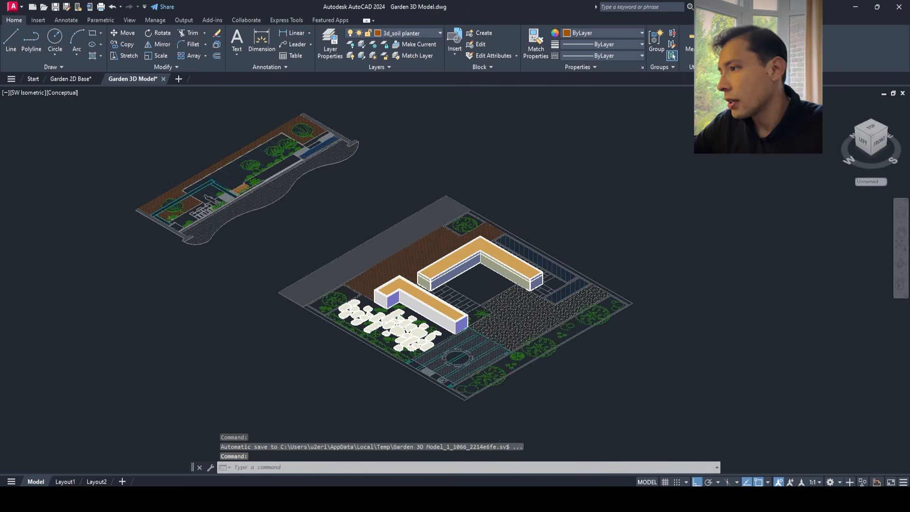
{"action": "scroll", "coordinate": [192, 203], "scroll_direction": "up", "scroll_amount": 8}
{"action": "scroll", "coordinate": [289, 213], "scroll_direction": "down", "scroll_amount": 3}
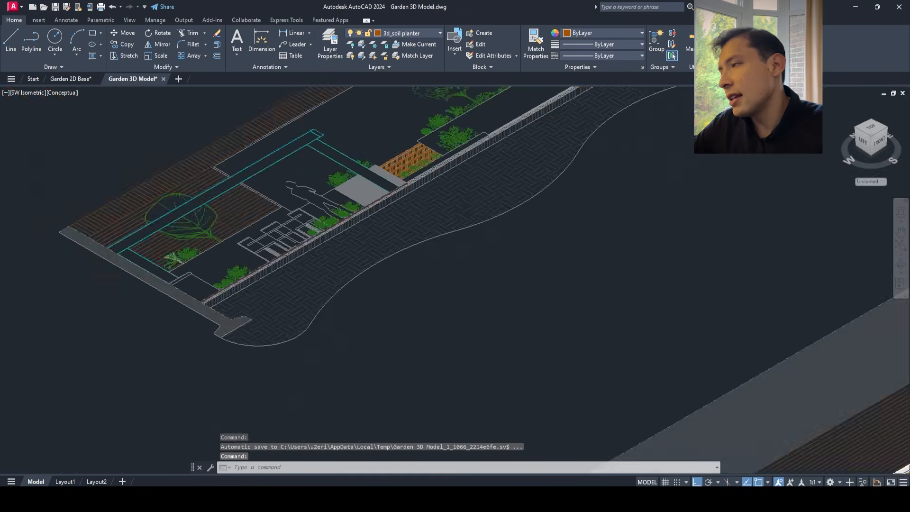
- Set the viewport to the Top view with the 2D Wireframe visual style, framing the dining area in the section drawing
{"action": "left_click", "coordinate": [35, 95]}
{"action": "left_click", "coordinate": [54, 119]}
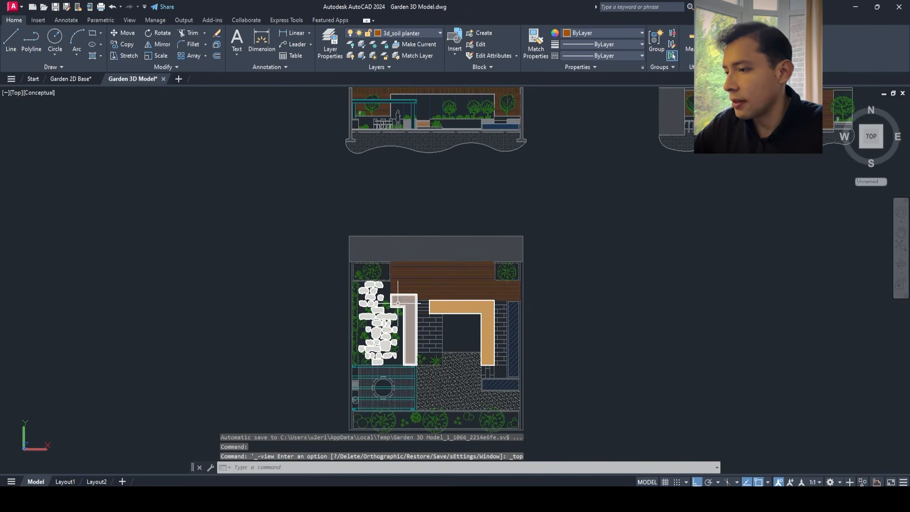
{"action": "scroll", "coordinate": [397, 223], "scroll_direction": "up", "scroll_amount": 2}
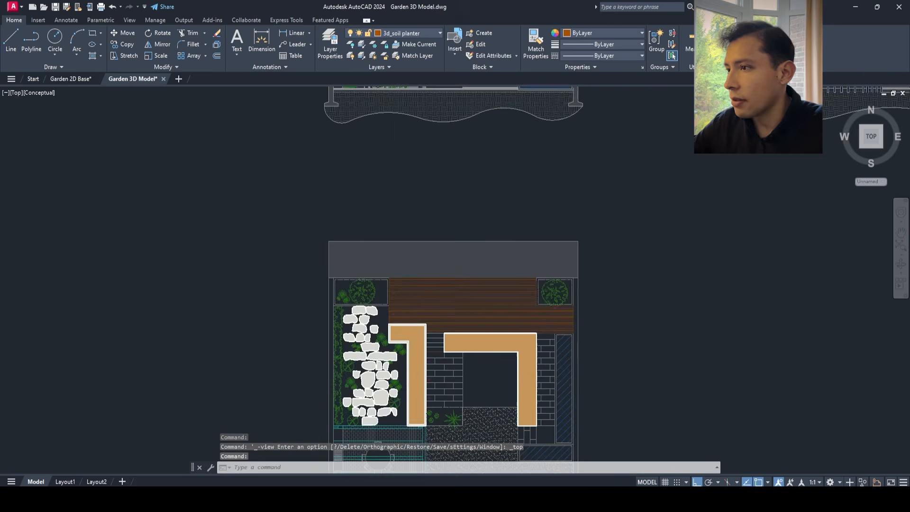
{"action": "scroll", "coordinate": [219, 155], "scroll_direction": "up", "scroll_amount": 4}
{"action": "middle_click_drag", "start_coordinate": [217, 158], "coordinate": [177, 302]}
{"action": "left_click", "coordinate": [44, 92]}
{"action": "left_click", "coordinate": [57, 117]}
{"action": "scroll", "coordinate": [467, 183], "scroll_direction": "up", "scroll_amount": 6}
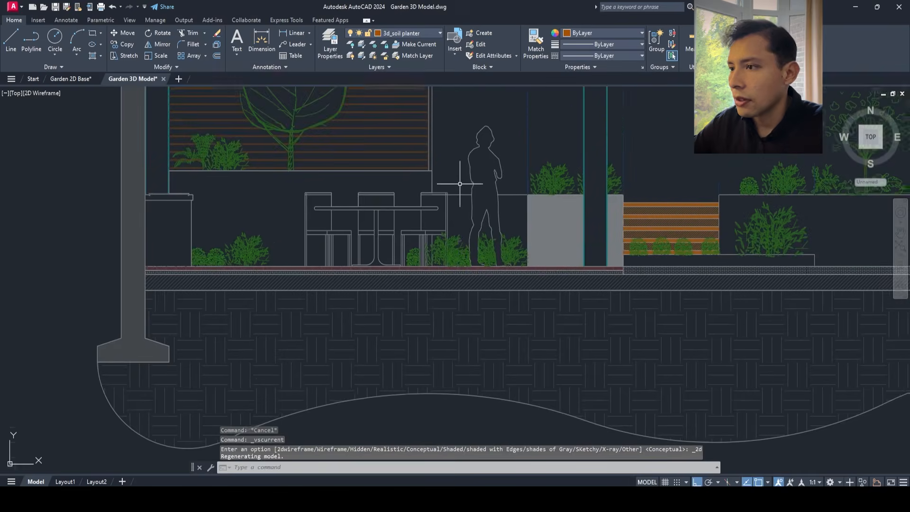
- Measure the raised planter wall's height in the section, from its top edge beside the dining area down to the paving
{"action": "left_click", "coordinate": [387, 157]}
{"action": "scroll", "coordinate": [386, 158], "scroll_direction": "down", "scroll_amount": 2}
{"action": "key", "text": "Escape"}
{"action": "key", "text": "Escape"}
{"action": "type", "text": "dist"}
{"action": "key", "text": "Return"}
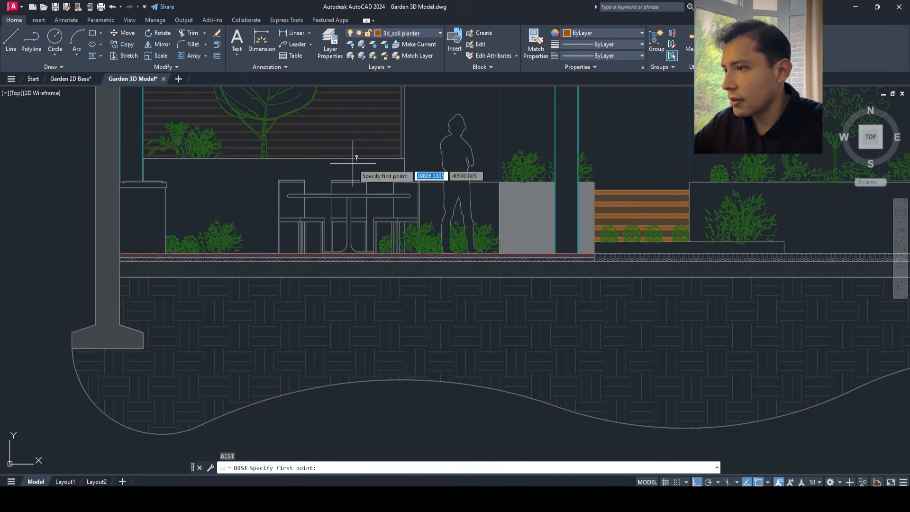
{"action": "scroll", "coordinate": [405, 152], "scroll_direction": "up", "scroll_amount": 4}
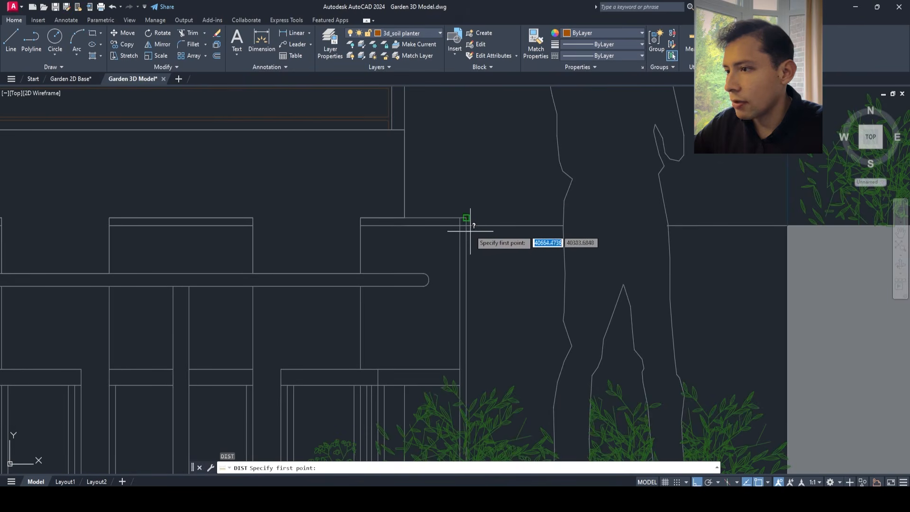
{"action": "left_click", "coordinate": [468, 226]}
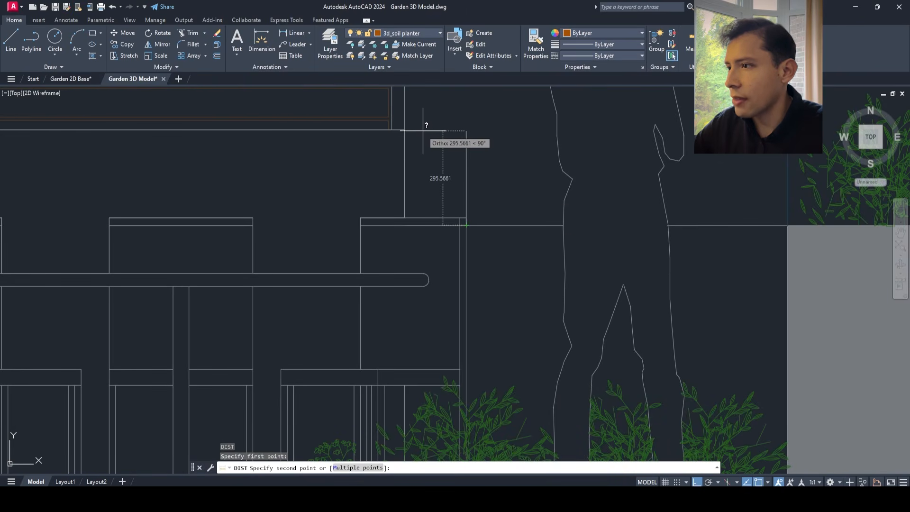
{"action": "scroll", "coordinate": [457, 129], "scroll_direction": "down", "scroll_amount": 4}
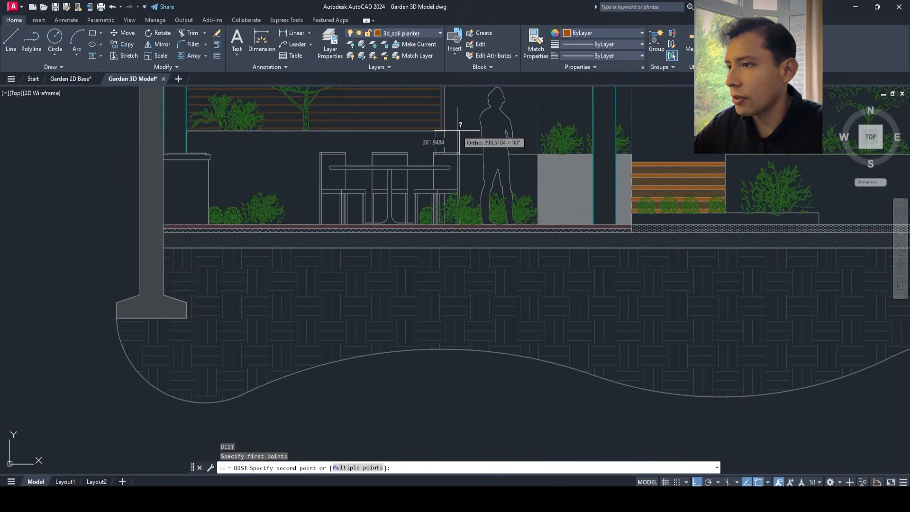
{"action": "scroll", "coordinate": [458, 130], "scroll_direction": "up", "scroll_amount": 4}
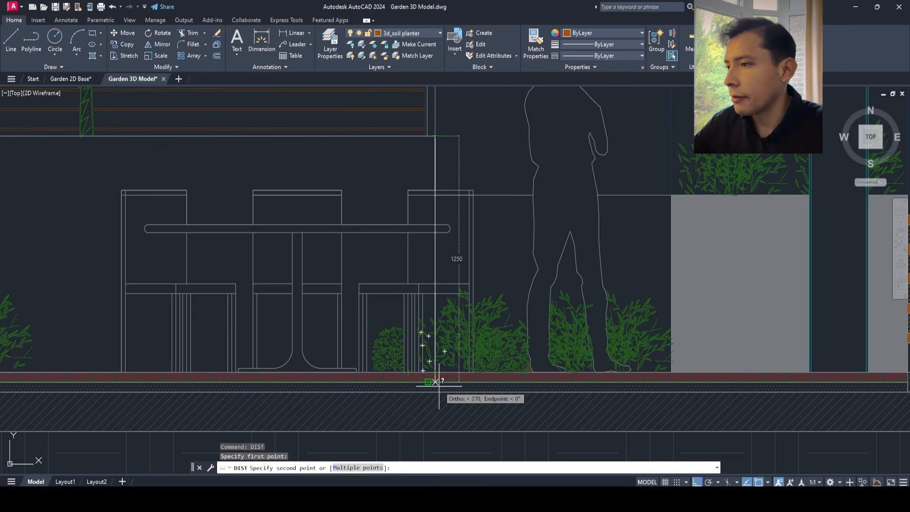
{"action": "scroll", "coordinate": [439, 386], "scroll_direction": "down", "scroll_amount": 10}
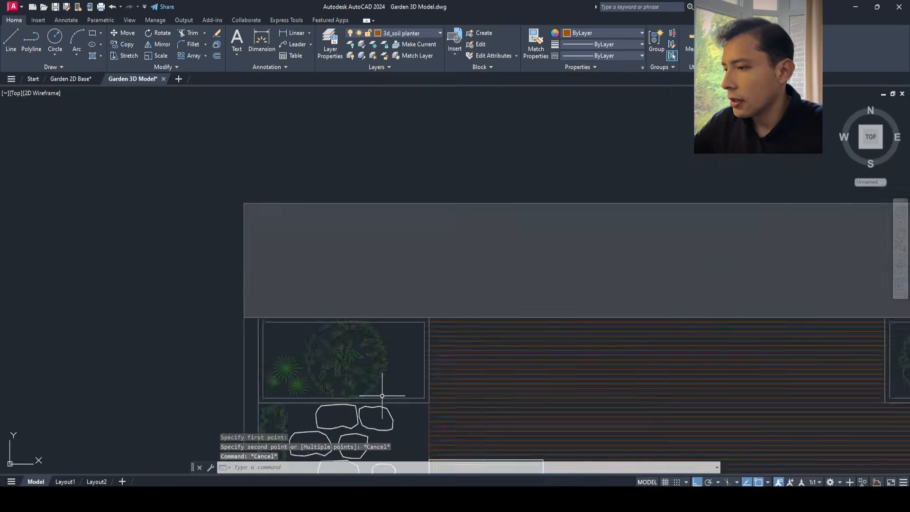
{"action": "middle_click_drag", "start_coordinate": [382, 396], "coordinate": [386, 292]}
{"action": "key", "text": "Escape"}
{"action": "key", "text": "Escape"}
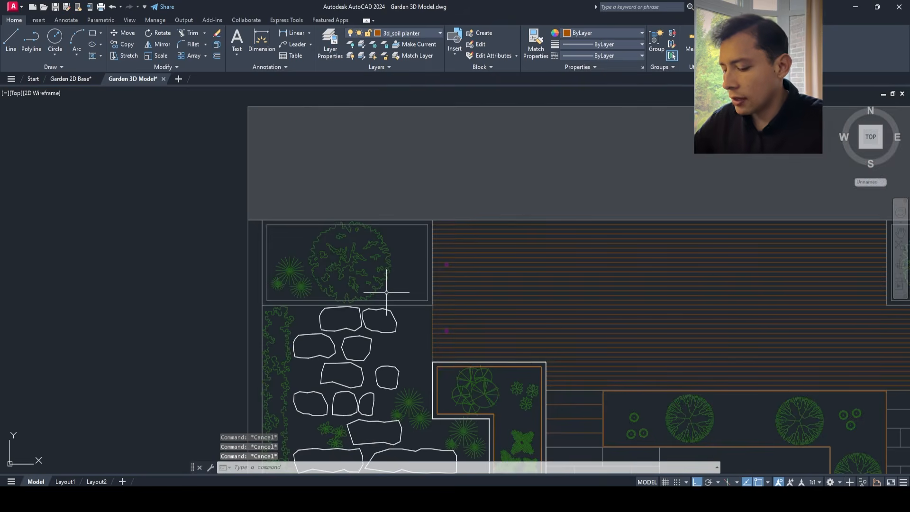
{"action": "type", "text": "N"}
{"action": "key", "text": "Return"}
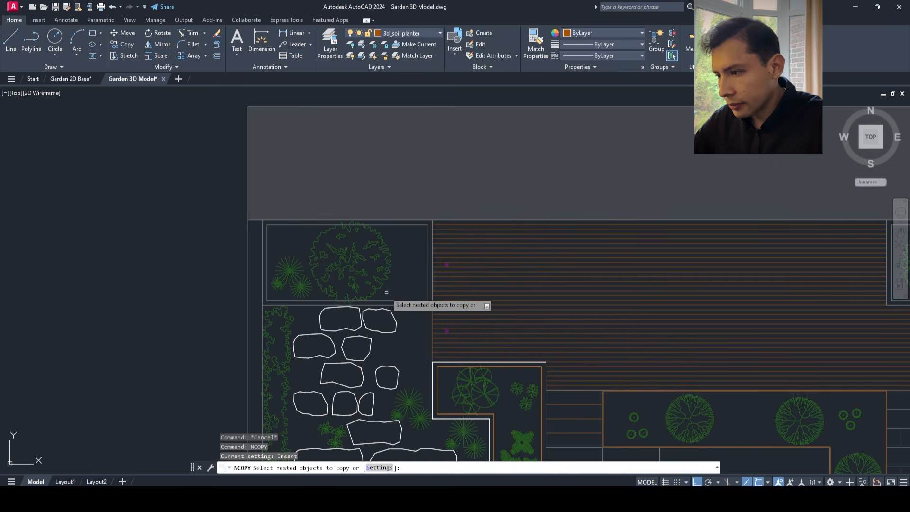
{"action": "scroll", "coordinate": [411, 288], "scroll_direction": "up", "scroll_amount": 4}
{"action": "left_click", "coordinate": [411, 287]}
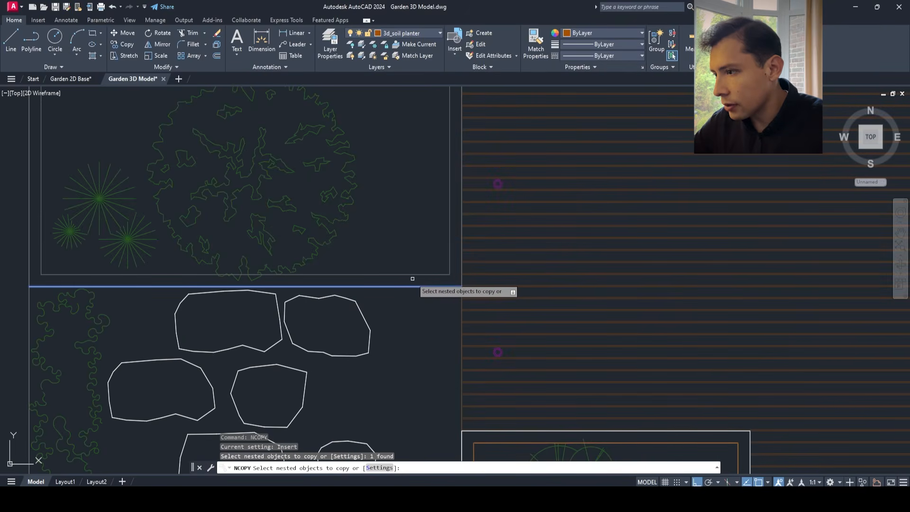
{"action": "scroll", "coordinate": [413, 281], "scroll_direction": "down", "scroll_amount": 2}
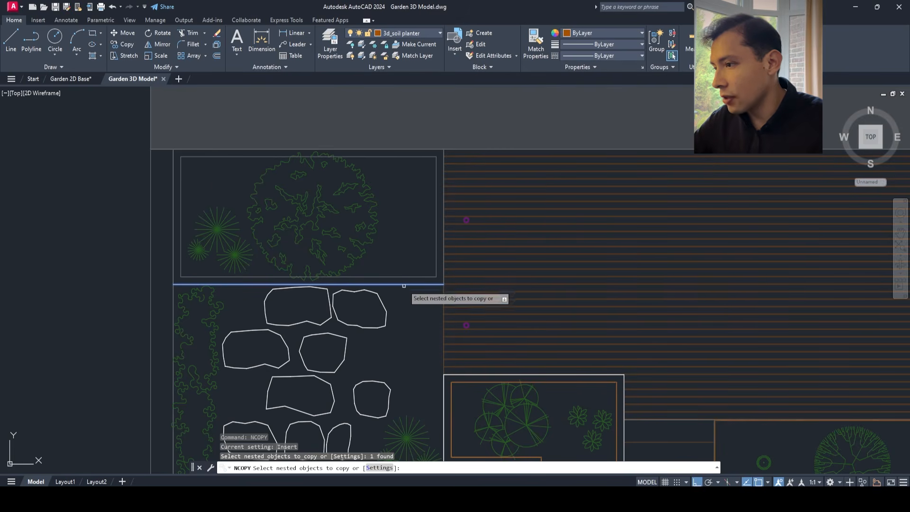
{"action": "key", "text": "Escape"}
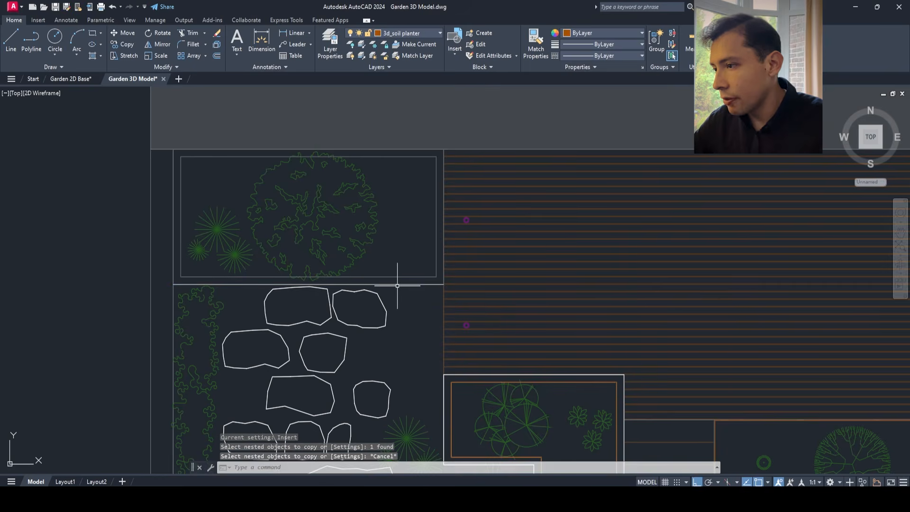
{"action": "left_click", "coordinate": [397, 284]}
{"action": "key", "text": "Delete"}
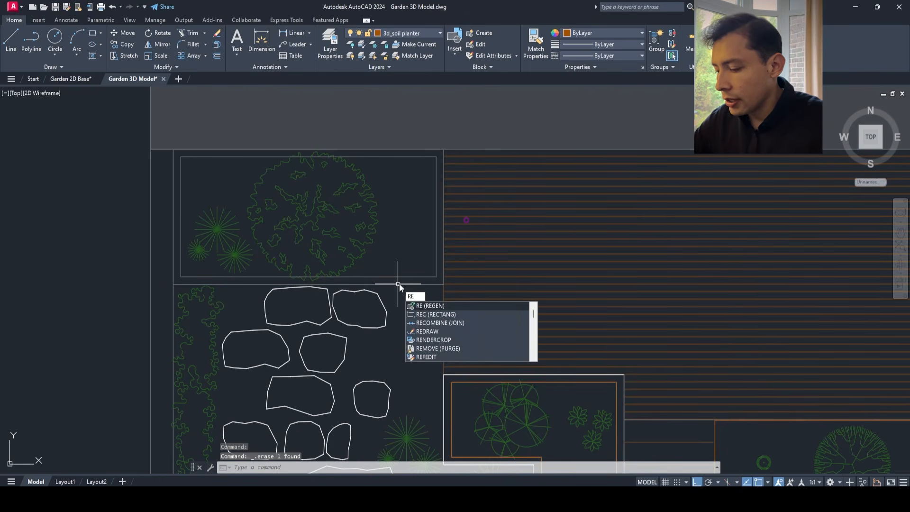
{"action": "key", "text": "Escape"}
{"action": "key", "text": "Escape"}
- Make 3d_basic layer current and draw a rectangle over the outer edge of the tree planter north of the stepping stones
{"action": "left_click", "coordinate": [391, 32]}
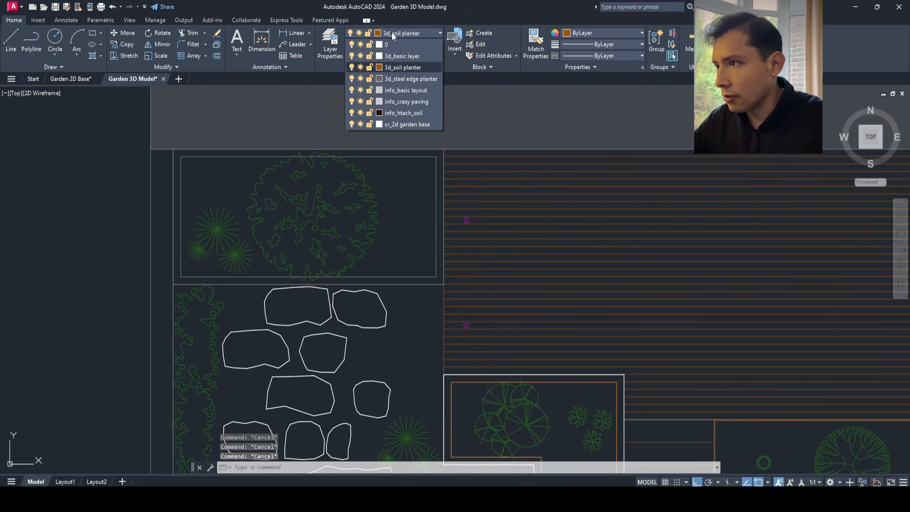
{"action": "left_click", "coordinate": [411, 58]}
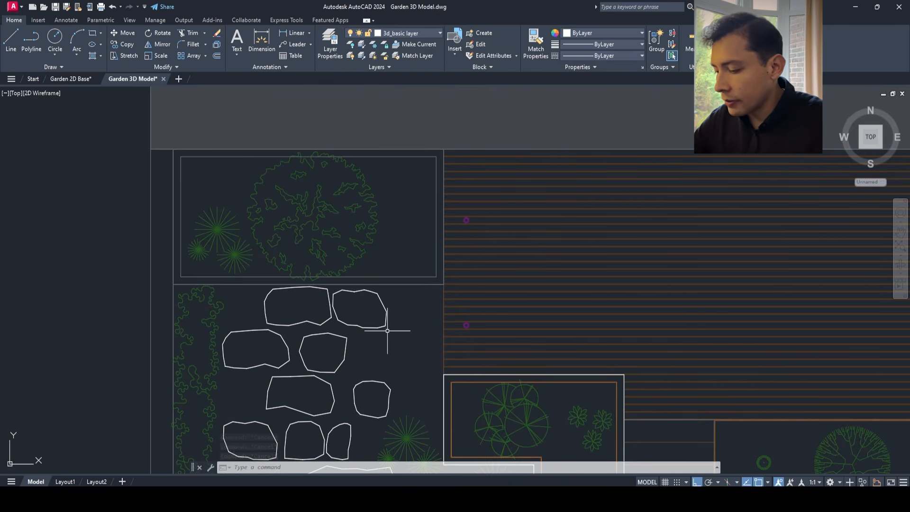
{"action": "key", "text": "Escape"}
{"action": "type", "text": "rec"}
{"action": "key", "text": "Return"}
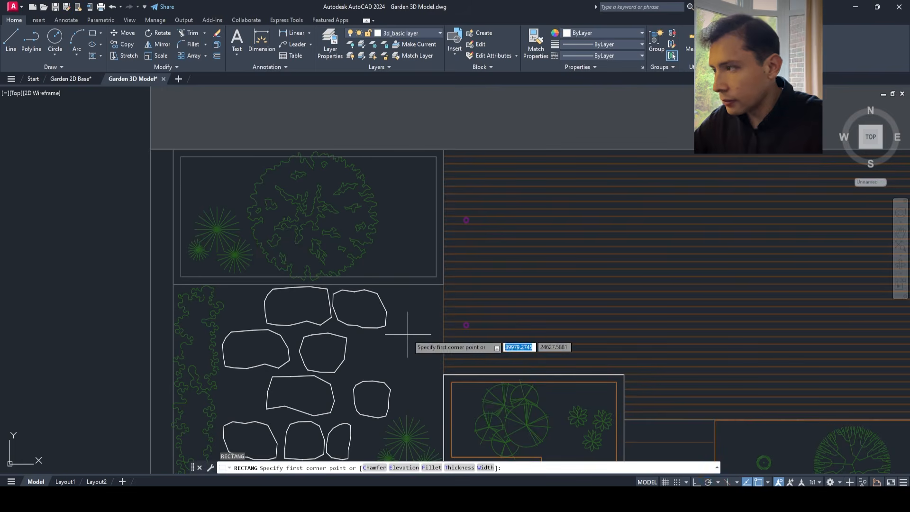
{"action": "left_click", "coordinate": [173, 150]}
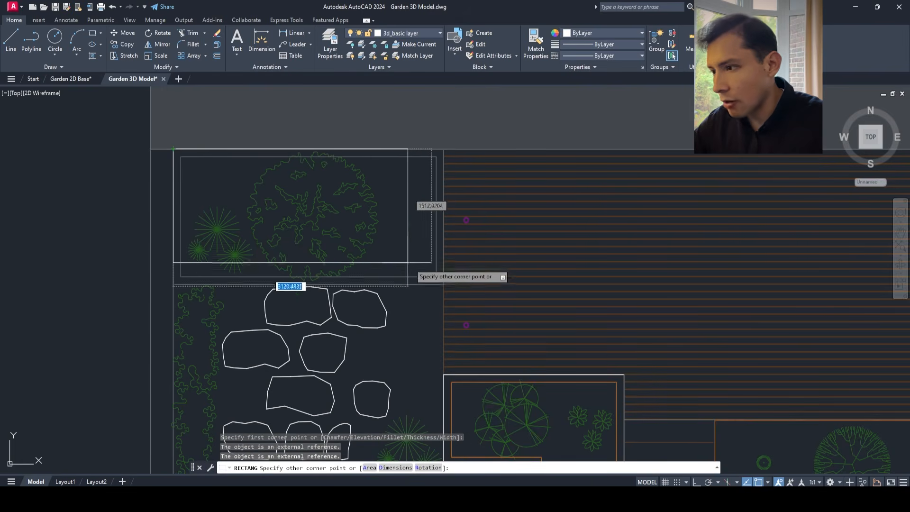
{"action": "scroll", "coordinate": [439, 286], "scroll_direction": "up", "scroll_amount": 3}
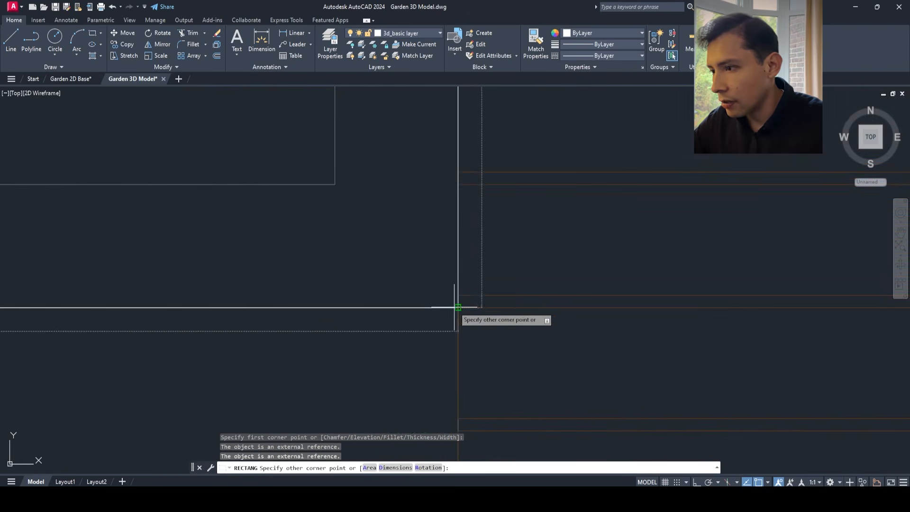
{"action": "left_click", "coordinate": [449, 279]}
- Draw a second rectangle over the tree planter's inner edge, between its opposite inside corners
{"action": "key", "text": "Return"}
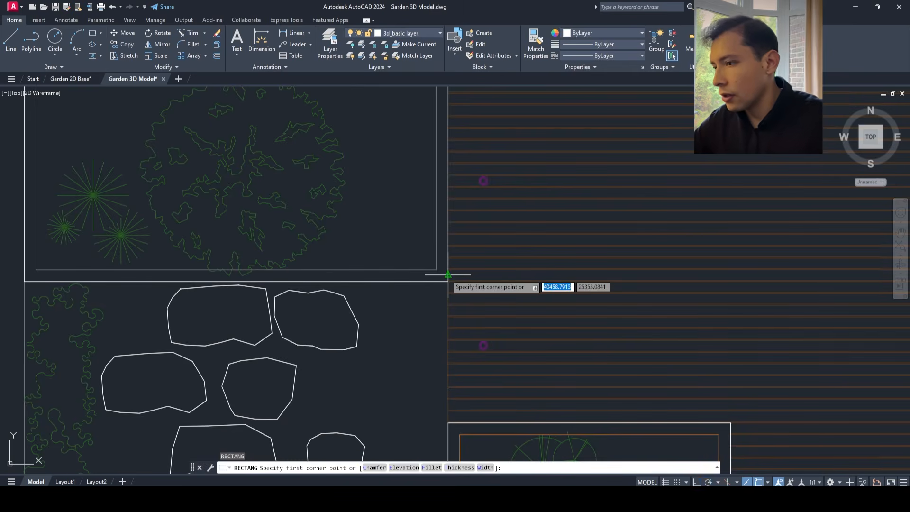
{"action": "scroll", "coordinate": [427, 246], "scroll_direction": "down", "scroll_amount": 3}
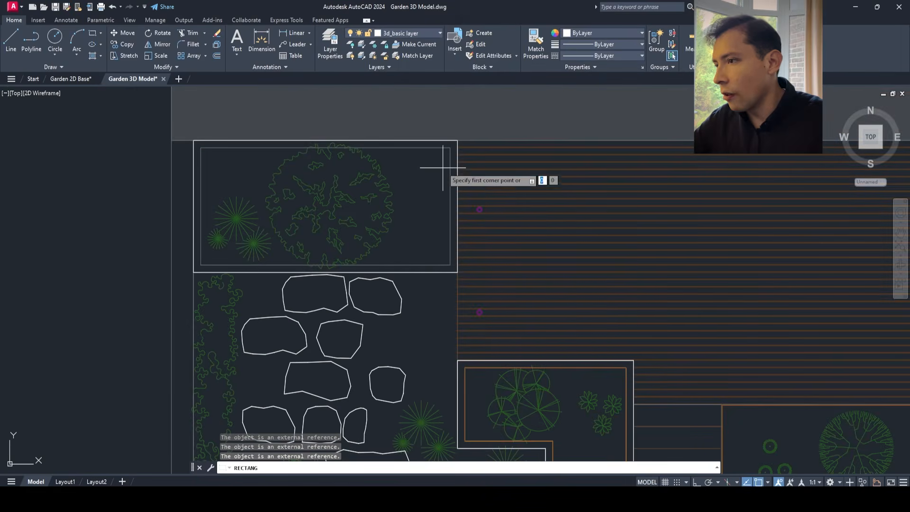
{"action": "left_click", "coordinate": [450, 148]}
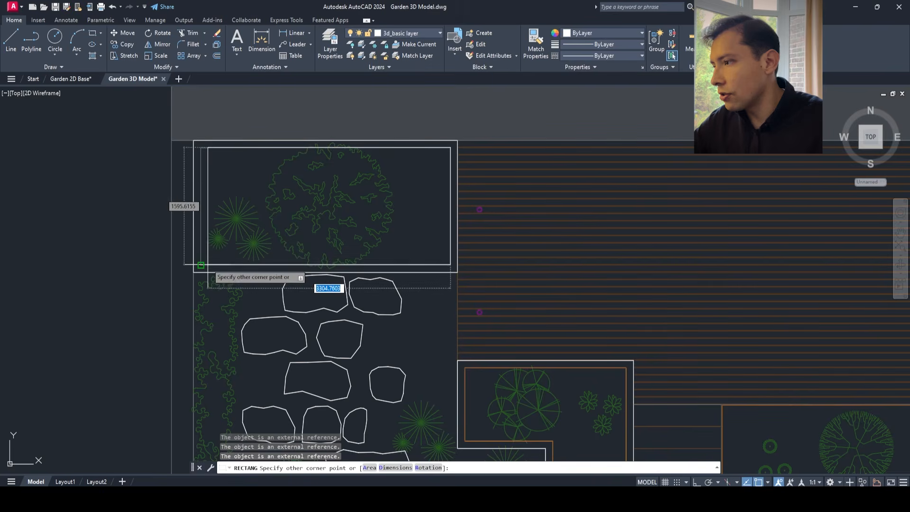
{"action": "left_click", "coordinate": [202, 265]}
{"action": "scroll", "coordinate": [343, 258], "scroll_direction": "down", "scroll_amount": 2}
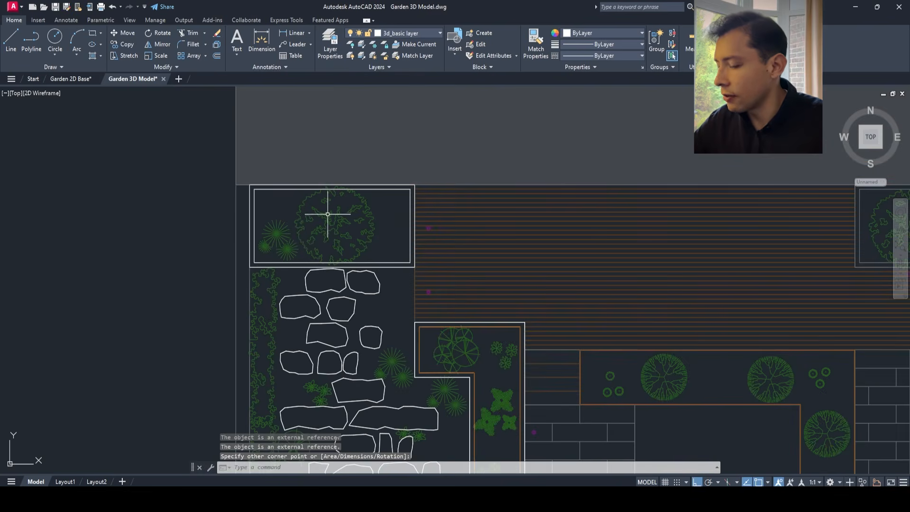
{"action": "key", "text": "Escape"}
{"action": "key", "text": "Escape"}
- Switch to the SW Isometric view and copy the planter's inner rectangle onto the empty area outside the garden boundary
{"action": "left_click", "coordinate": [15, 93]}
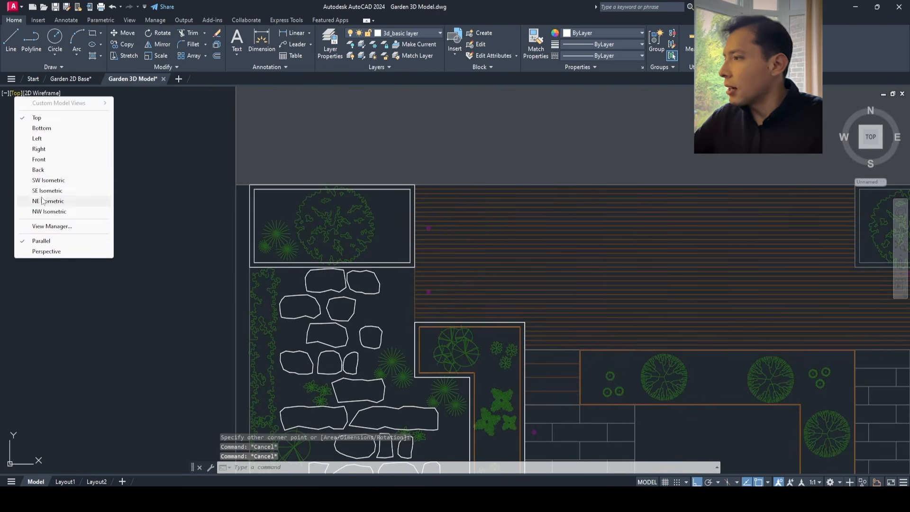
{"action": "left_click", "coordinate": [45, 183]}
{"action": "scroll", "coordinate": [280, 410], "scroll_direction": "up", "scroll_amount": 8}
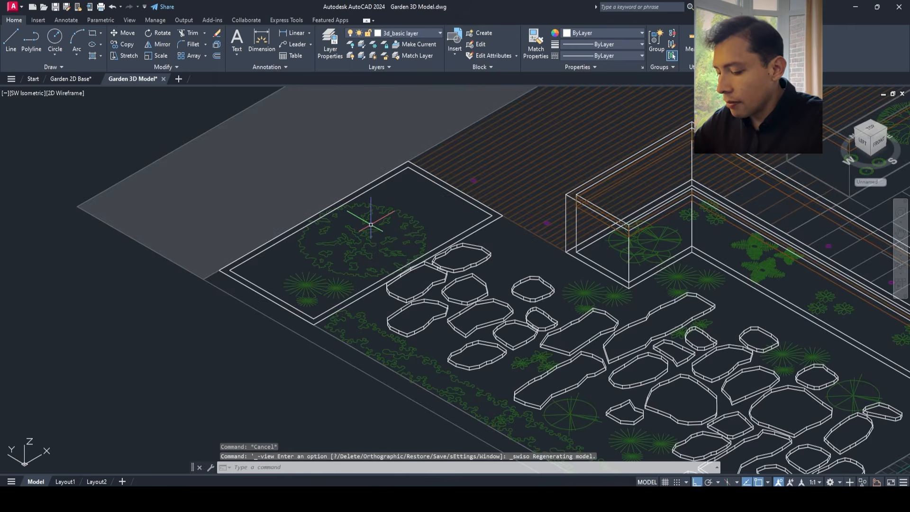
{"action": "key", "text": "Return"}
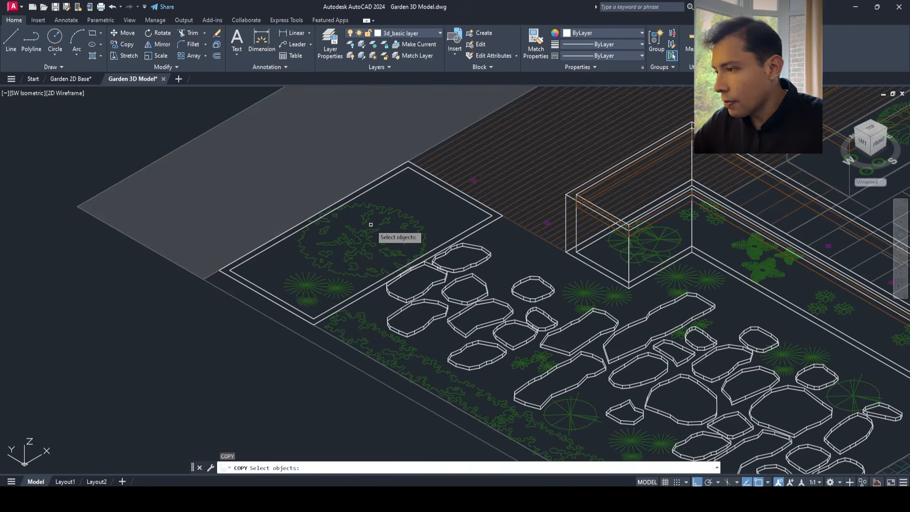
{"action": "left_click", "coordinate": [295, 307]}
{"action": "scroll", "coordinate": [295, 284], "scroll_direction": "down", "scroll_amount": 6}
{"action": "key", "text": "Return"}
{"action": "left_click", "coordinate": [295, 279]}
{"action": "scroll", "coordinate": [270, 298], "scroll_direction": "up", "scroll_amount": 3}
{"action": "left_click", "coordinate": [265, 303]}
{"action": "key", "text": "Escape"}
{"action": "scroll", "coordinate": [360, 241], "scroll_direction": "up", "scroll_amount": 2}
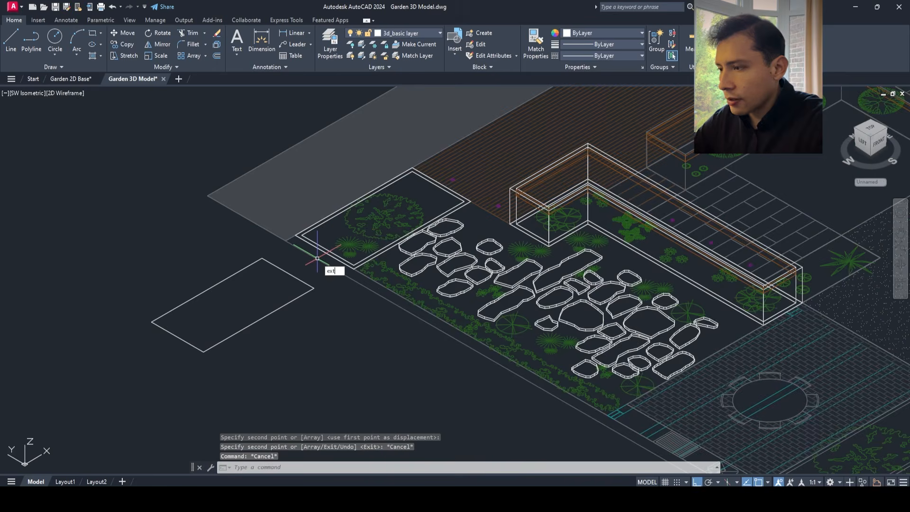
- Extrude the tree planter's outer and inner rectangles together to a height of 1250
{"action": "type", "text": "ext"}
{"action": "key", "text": "Return"}
{"action": "scroll", "coordinate": [317, 258], "scroll_direction": "up", "scroll_amount": 2}
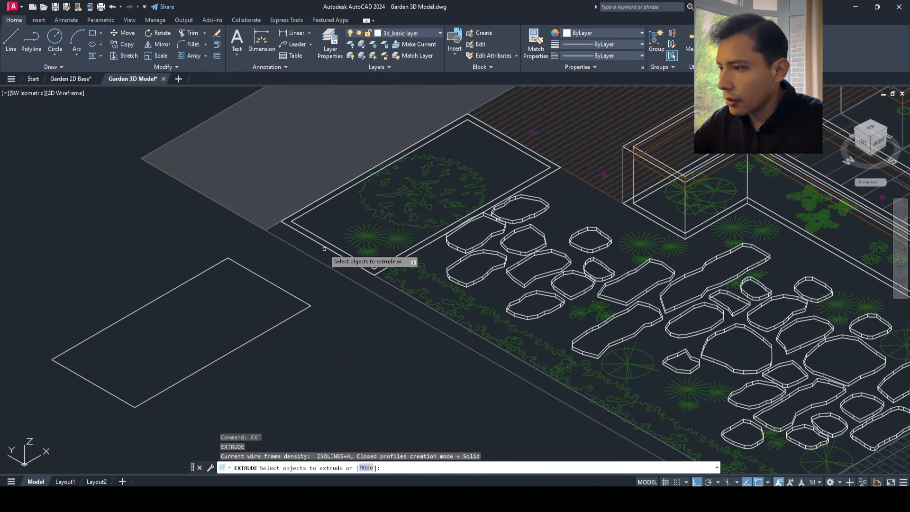
{"action": "left_click", "coordinate": [326, 248]}
{"action": "left_click", "coordinate": [332, 243]}
{"action": "key", "text": "Return"}
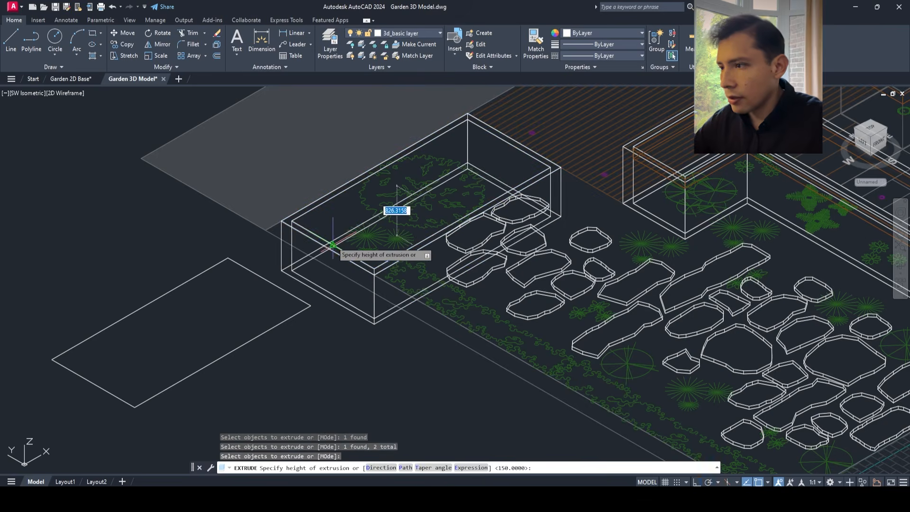
{"action": "type", "text": "1250"}
{"action": "key", "text": "Return"}
- Subtract the inner solid from the outer solid to hollow out the tree planter
{"action": "scroll", "coordinate": [327, 237], "scroll_direction": "down", "scroll_amount": 2}
{"action": "type", "text": "sub"}
{"action": "key", "text": "Return"}
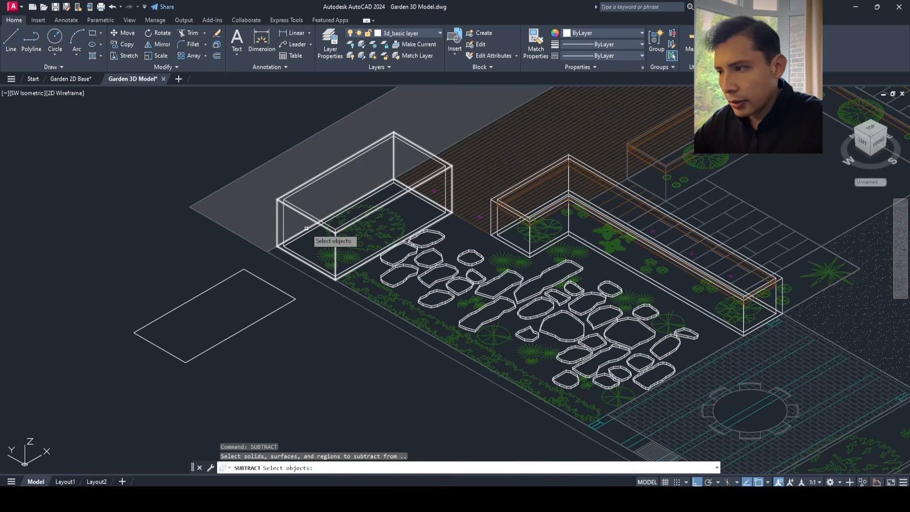
{"action": "scroll", "coordinate": [287, 214], "scroll_direction": "up", "scroll_amount": 2}
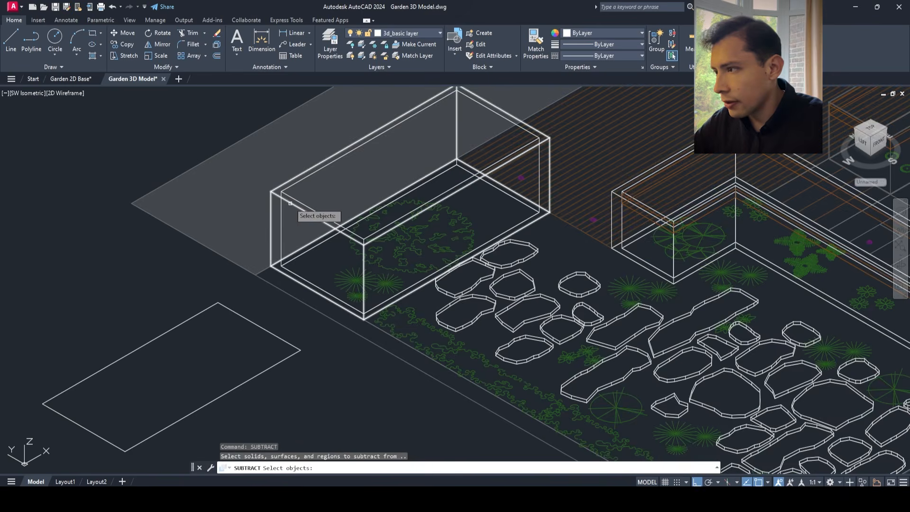
{"action": "left_click", "coordinate": [290, 203]}
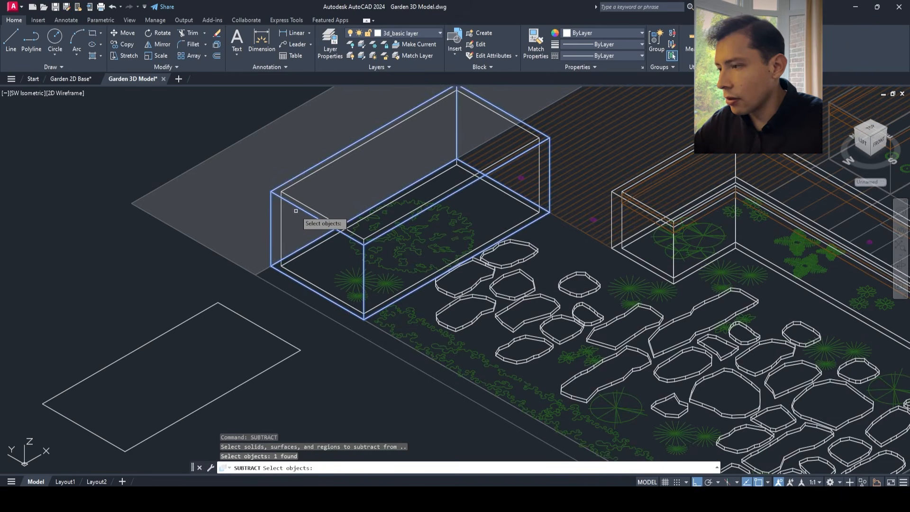
{"action": "key", "text": "Return"}
{"action": "left_click", "coordinate": [304, 205]}
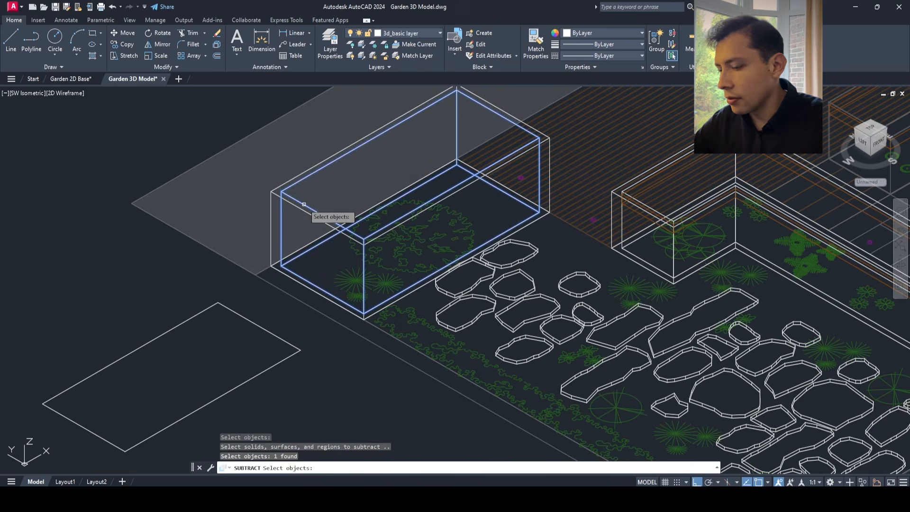
{"action": "key", "text": "Return"}
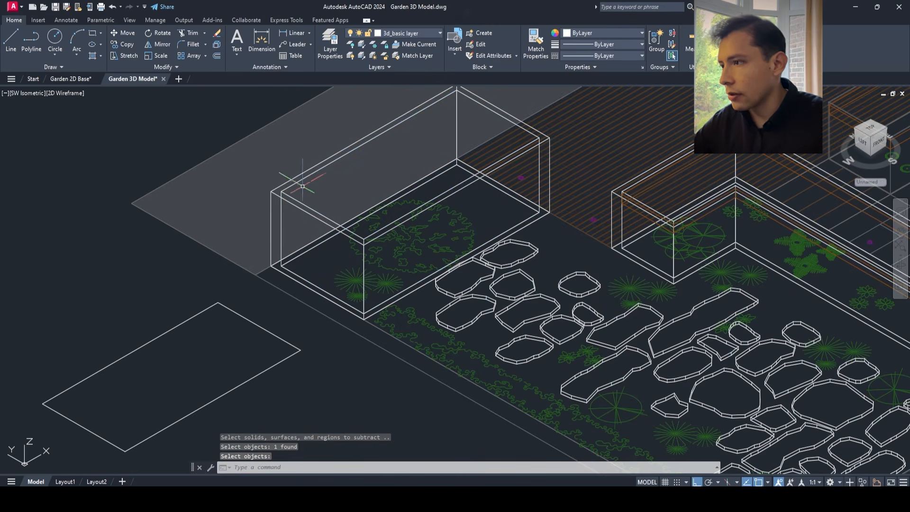
- Set the viewport's visual style to Shaded with edges and frame the tree planter with the copied rectangle
{"action": "left_click", "coordinate": [62, 98]}
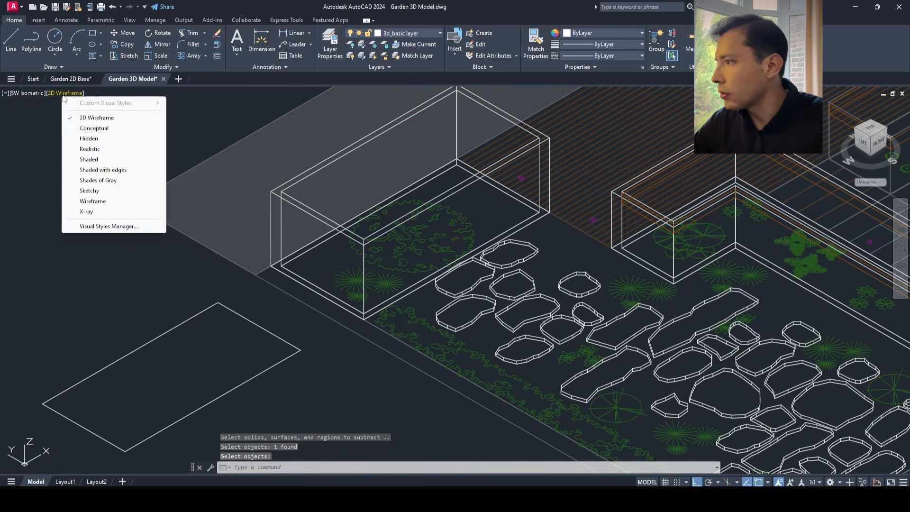
{"action": "left_click", "coordinate": [98, 170]}
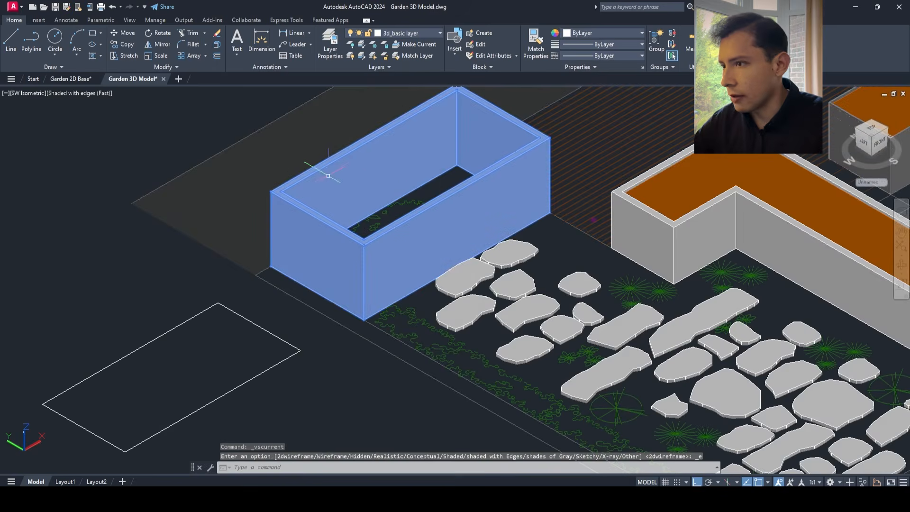
{"action": "scroll", "coordinate": [416, 258], "scroll_direction": "down", "scroll_amount": 2}
{"action": "key", "text": "Escape"}
{"action": "key", "text": "Escape"}
{"action": "key", "text": "Escape"}
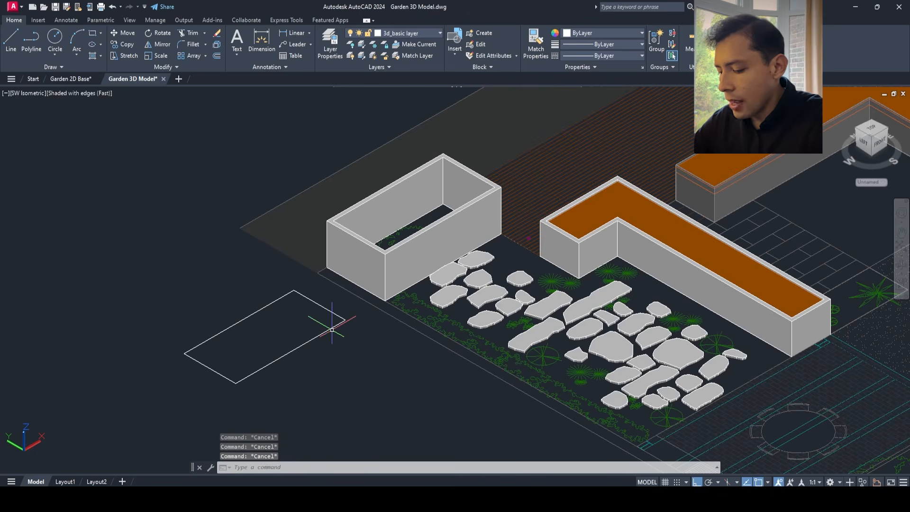
- Extrude the copied rectangle beside the tree planter 150 high as its soil slab
{"action": "type", "text": "ext"}
{"action": "key", "text": "Return"}
{"action": "left_click", "coordinate": [332, 328]}
{"action": "left_click", "coordinate": [302, 315]}
{"action": "left_click", "coordinate": [231, 312]}
{"action": "right_click", "coordinate": [230, 309]}
{"action": "left_click", "coordinate": [244, 315]}
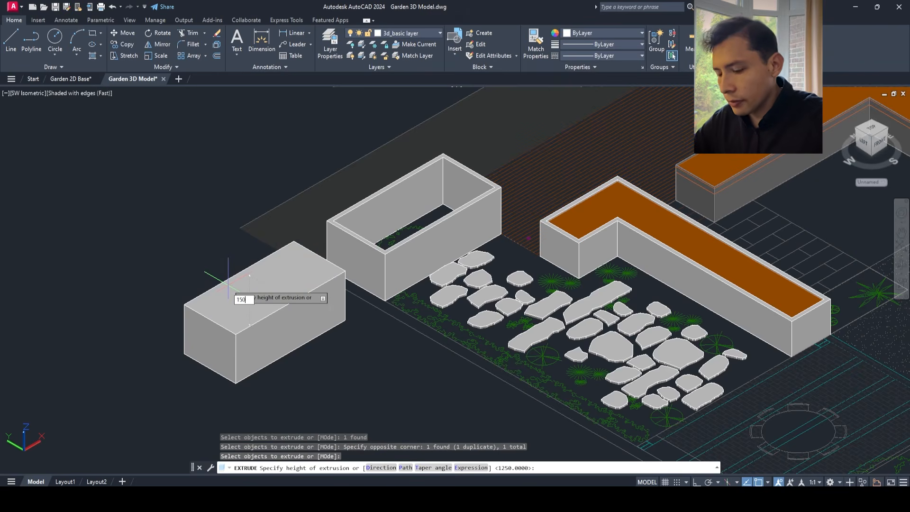
{"action": "key", "text": "Return"}
{"action": "key", "text": "Escape"}
{"action": "key", "text": "Escape"}
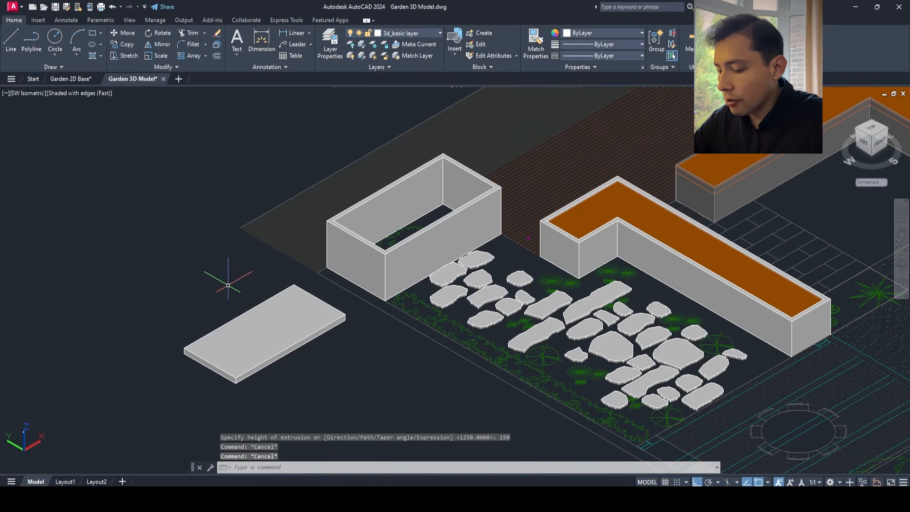
- Match the new slab's properties to the orange soil of the L-shaped planter
{"action": "key", "text": "Return"}
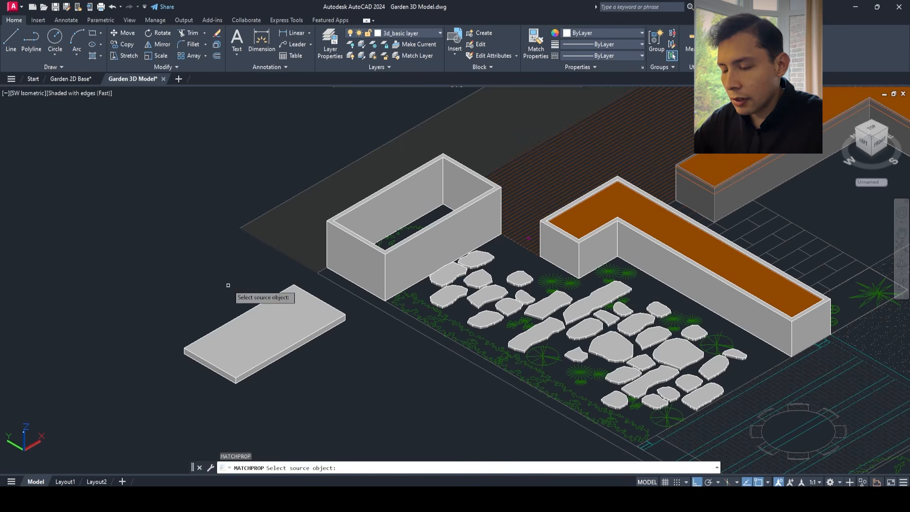
{"action": "left_click", "coordinate": [624, 211]}
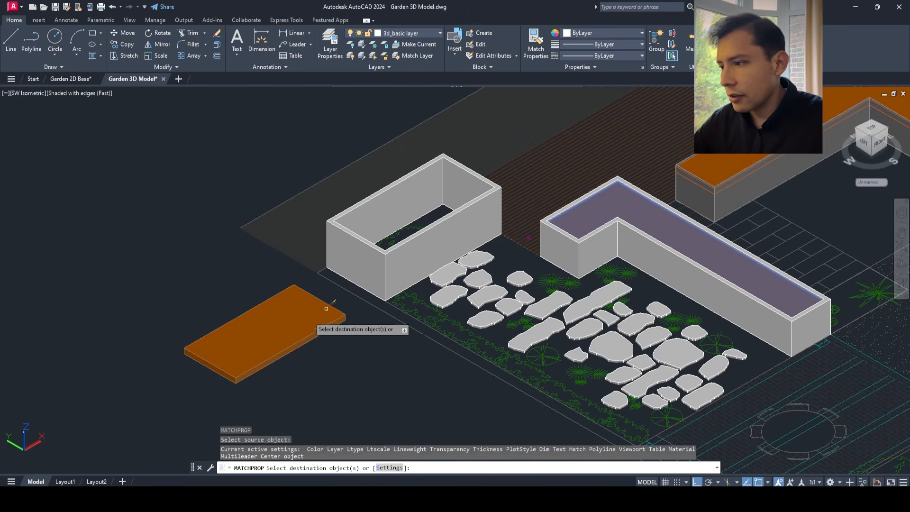
{"action": "left_click", "coordinate": [306, 322]}
{"action": "key", "text": "Escape"}
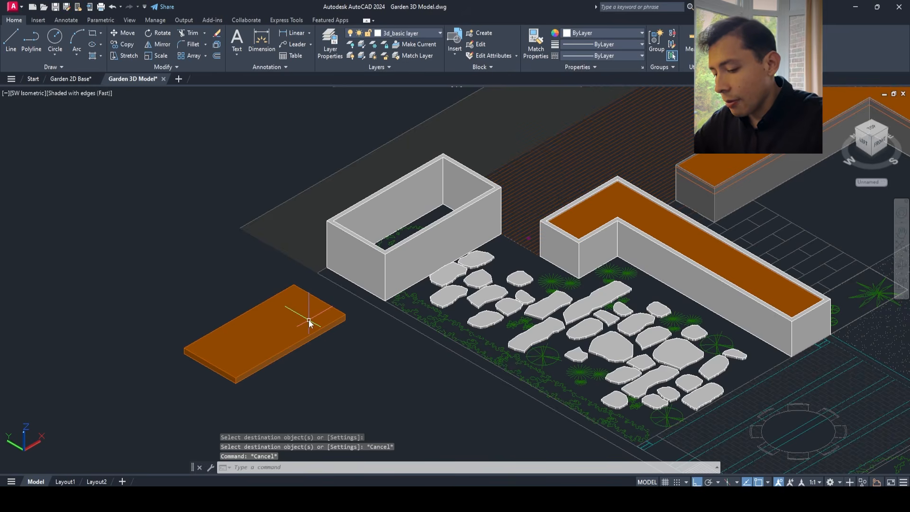
- Move the orange slab by its upper back corner to the matching inside top corner of the tree planter
{"action": "type", "text": "m"}
{"action": "key", "text": "Return"}
{"action": "left_click", "coordinate": [302, 354]}
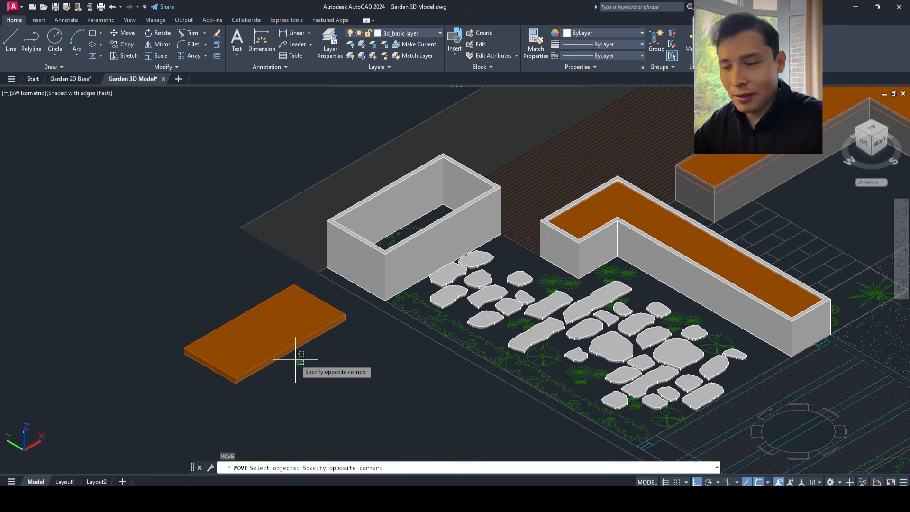
{"action": "left_click", "coordinate": [287, 332]}
{"action": "key", "text": "Return"}
{"action": "left_click", "coordinate": [294, 285]}
{"action": "scroll", "coordinate": [415, 186], "scroll_direction": "up", "scroll_amount": 3}
{"action": "scroll", "coordinate": [468, 129], "scroll_direction": "down", "scroll_amount": 4}
{"action": "left_click", "coordinate": [491, 144]}
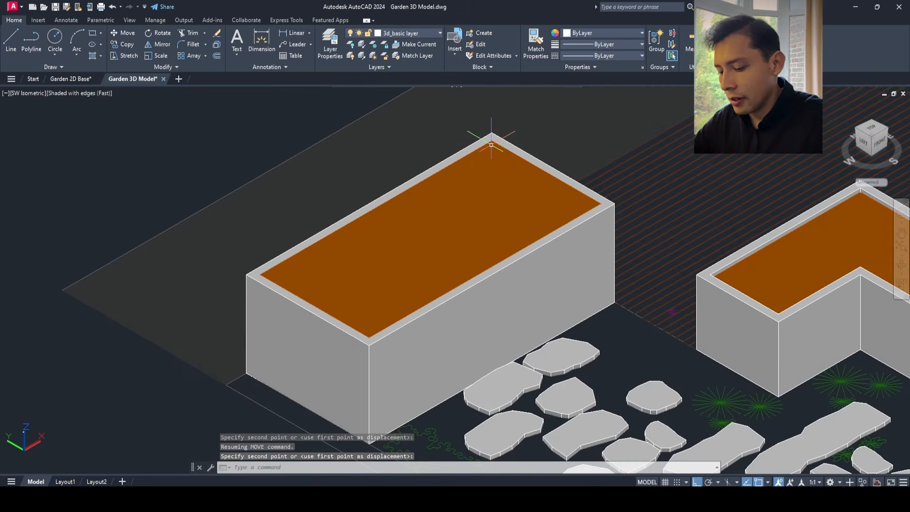
- Lower the soil slab inside the tree planter by 50 from the planter's rim
{"action": "type", "text": "m"}
{"action": "key", "text": "Return"}
{"action": "left_click", "coordinate": [484, 182]}
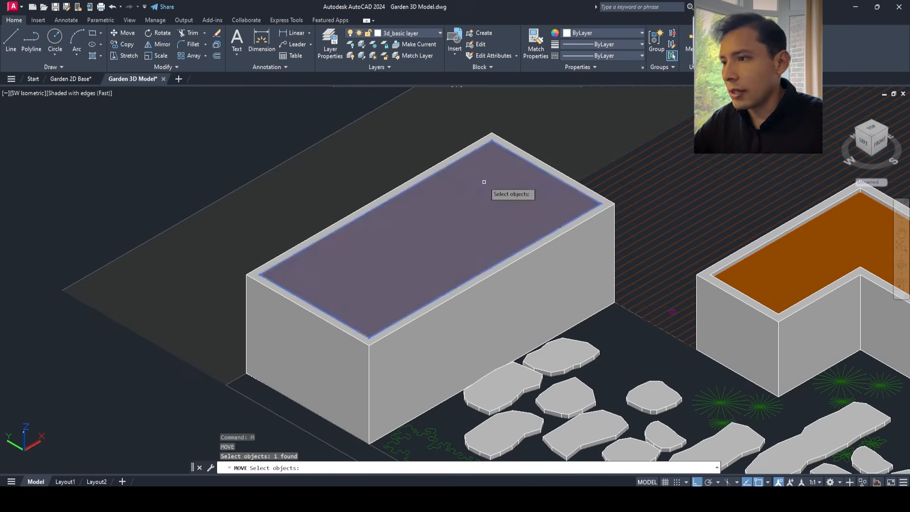
{"action": "scroll", "coordinate": [484, 181], "scroll_direction": "down", "scroll_amount": 5}
{"action": "key", "text": "Return"}
{"action": "left_click", "coordinate": [271, 197]}
{"action": "type", "text": "50"}
{"action": "key", "text": "Return"}
{"action": "scroll", "coordinate": [594, 174], "scroll_direction": "up", "scroll_amount": 3}
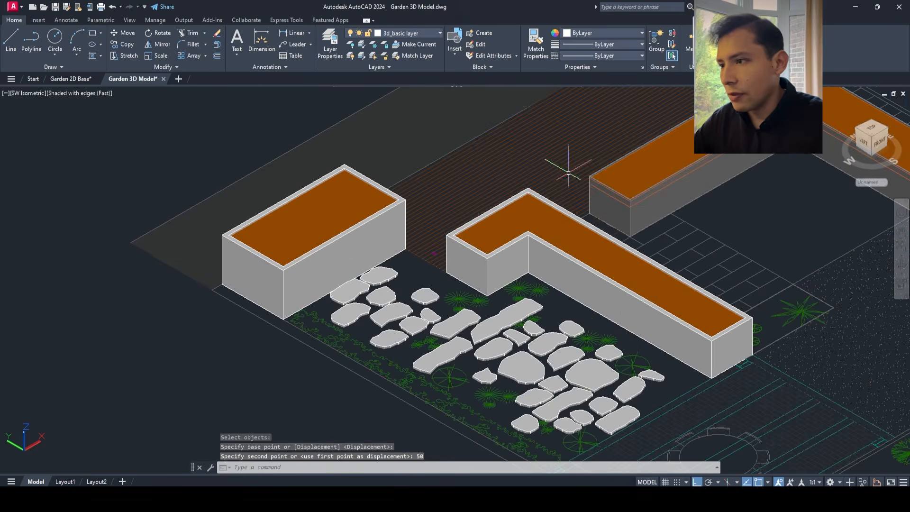
- Examine the finished tree planter, both L-shaped planters and the remaining unmodelled areas of the garden
{"action": "scroll", "coordinate": [258, 184], "scroll_direction": "down", "scroll_amount": 2}
{"action": "scroll", "coordinate": [740, 188], "scroll_direction": "up", "scroll_amount": 3}
{"action": "scroll", "coordinate": [602, 190], "scroll_direction": "down", "scroll_amount": 3}
{"action": "scroll", "coordinate": [203, 189], "scroll_direction": "up", "scroll_amount": 4}
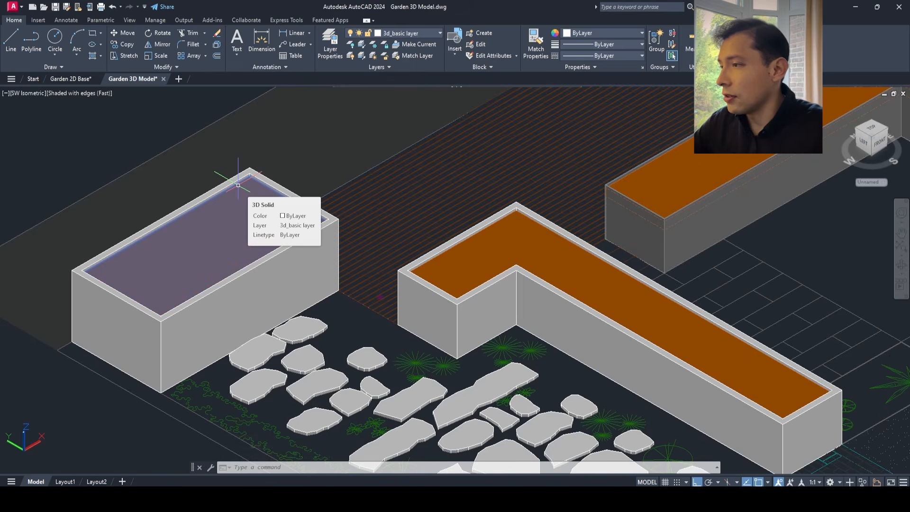
{"action": "scroll", "coordinate": [322, 179], "scroll_direction": "down", "scroll_amount": 3}
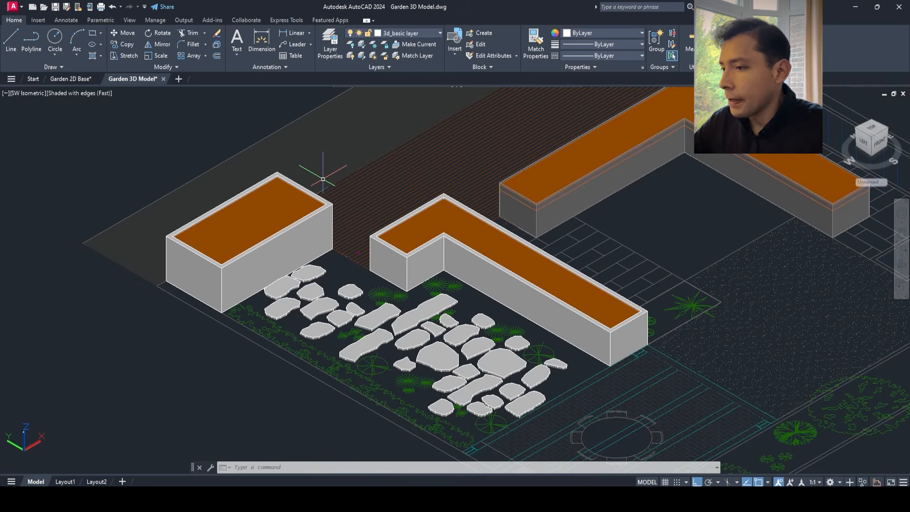
{"action": "middle_click_drag", "start_coordinate": [618, 304], "coordinate": [495, 292]}
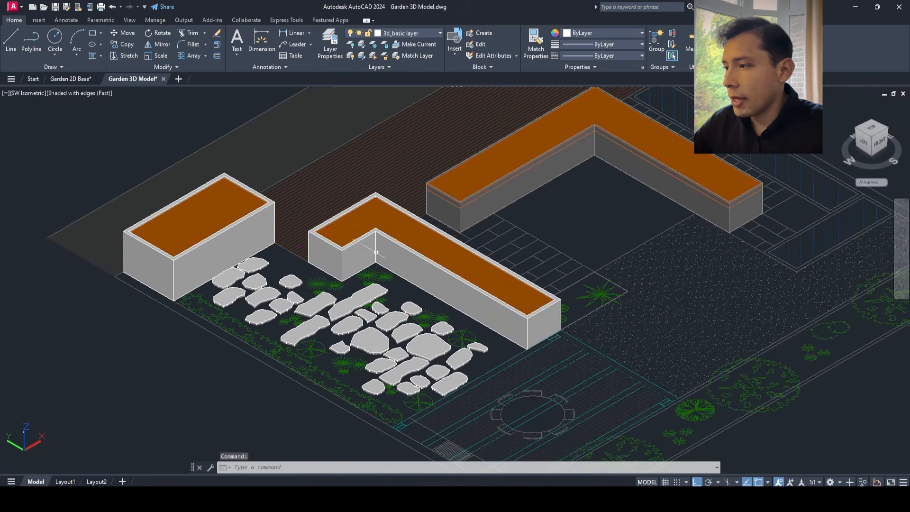
{"action": "middle_click_drag", "start_coordinate": [495, 243], "coordinate": [406, 251]}
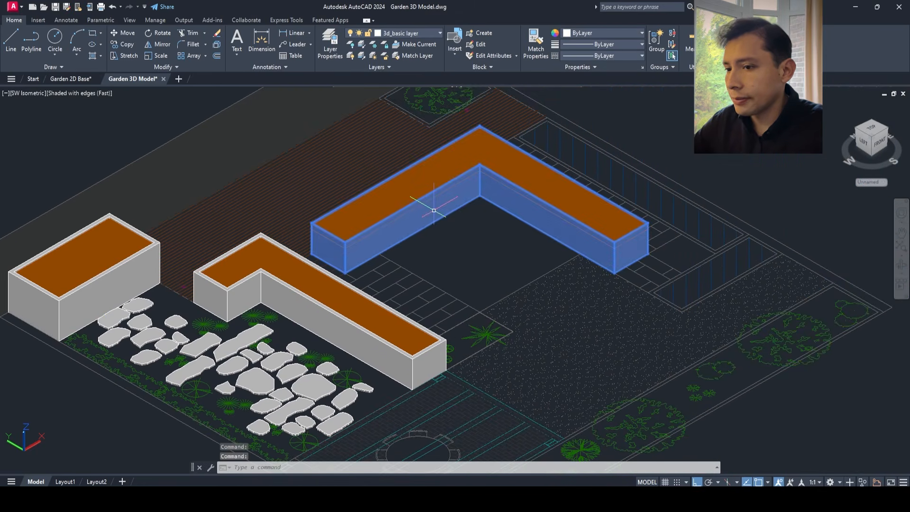
{"action": "scroll", "coordinate": [434, 210], "scroll_direction": "down", "scroll_amount": 3}
{"action": "middle_click_drag", "start_coordinate": [434, 210], "coordinate": [417, 251]}
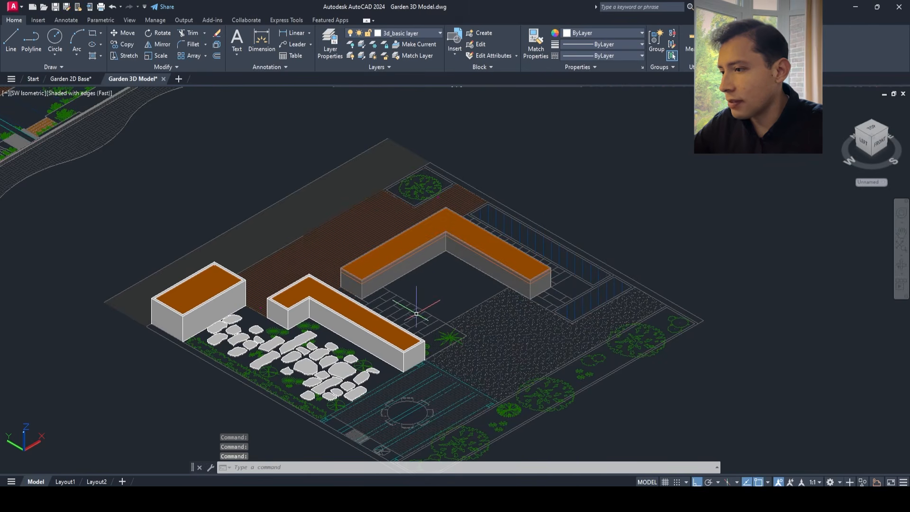
{"action": "scroll", "coordinate": [440, 348], "scroll_direction": "up", "scroll_amount": 3}
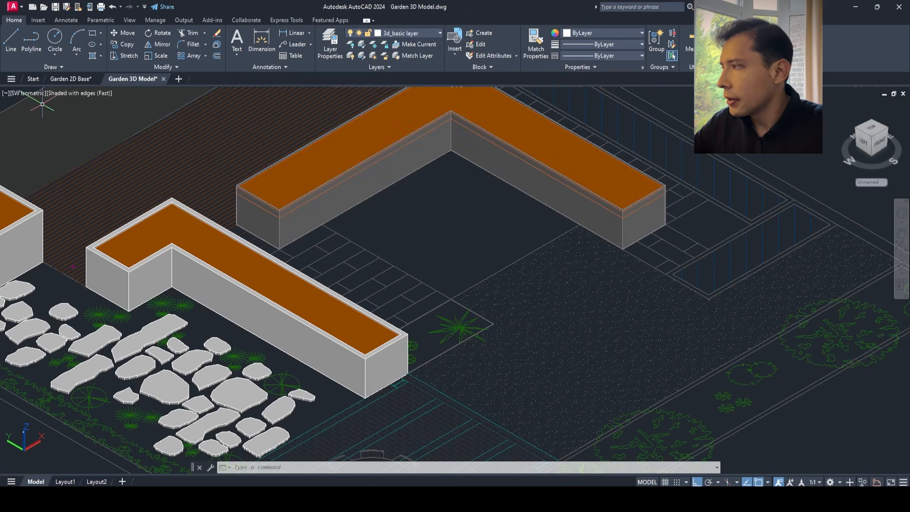
- Set the viewport to the 2D Wireframe visual style and the Top view
{"action": "left_click", "coordinate": [98, 93]}
{"action": "left_click", "coordinate": [114, 116]}
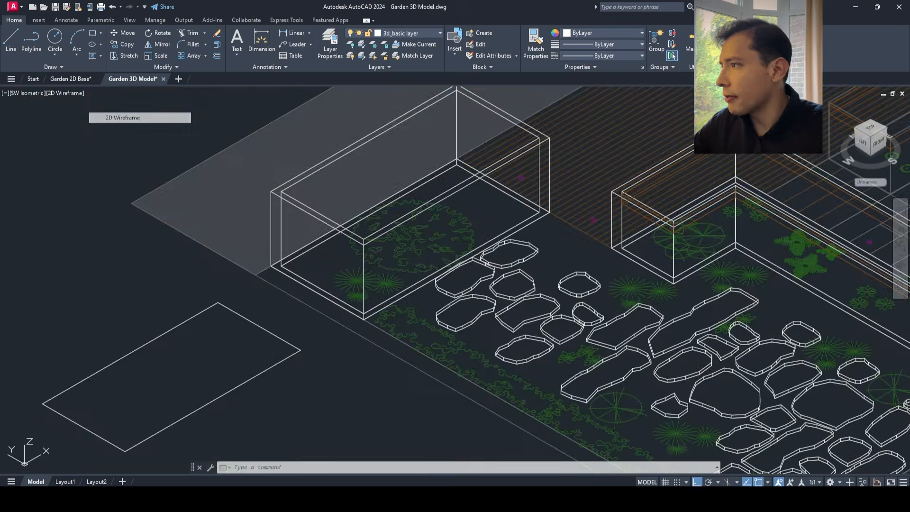
{"action": "left_click", "coordinate": [42, 93]}
{"action": "left_click", "coordinate": [64, 117]}
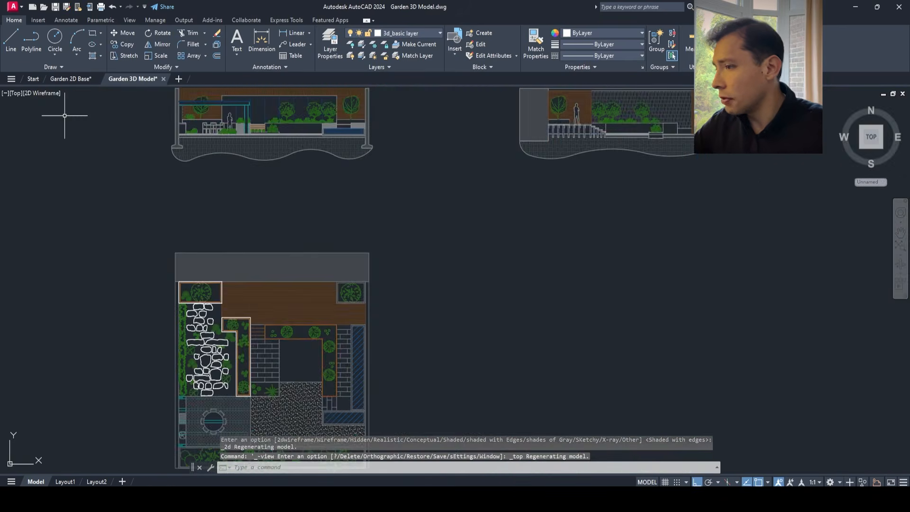
- Draw a rectangle over the outer outline of the small planting bed adjoining the L-shaped planter's lower end
{"action": "scroll", "coordinate": [283, 283], "scroll_direction": "up", "scroll_amount": 10}
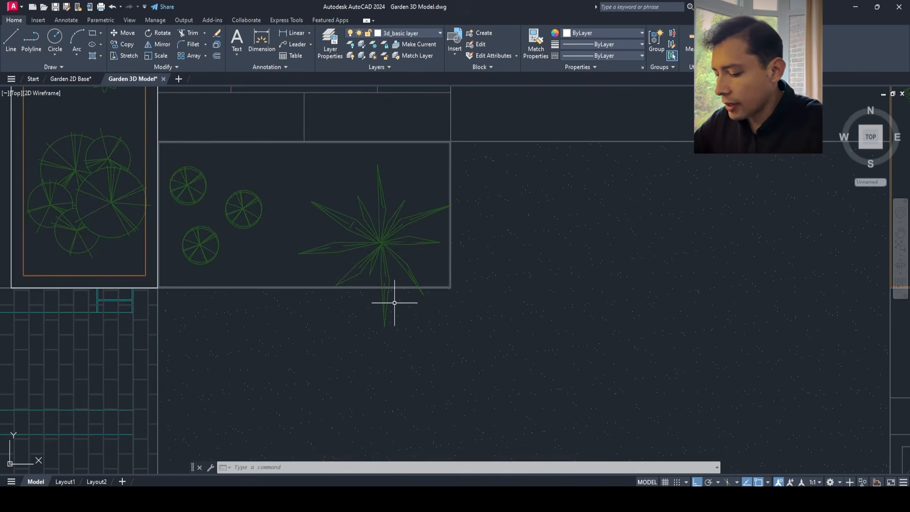
{"action": "type", "text": "c"}
{"action": "key", "text": "Return"}
{"action": "scroll", "coordinate": [185, 144], "scroll_direction": "up", "scroll_amount": 5}
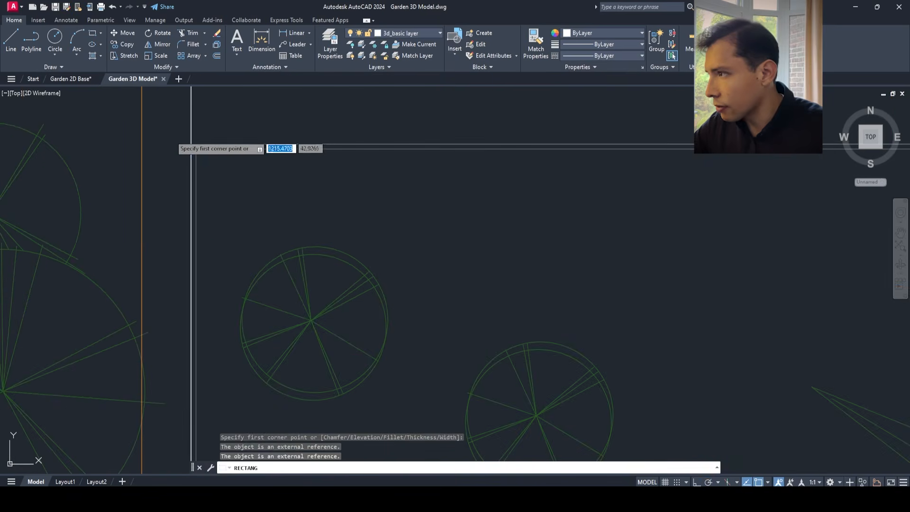
{"action": "left_click", "coordinate": [191, 144]}
{"action": "scroll", "coordinate": [194, 144], "scroll_direction": "down", "scroll_amount": 2}
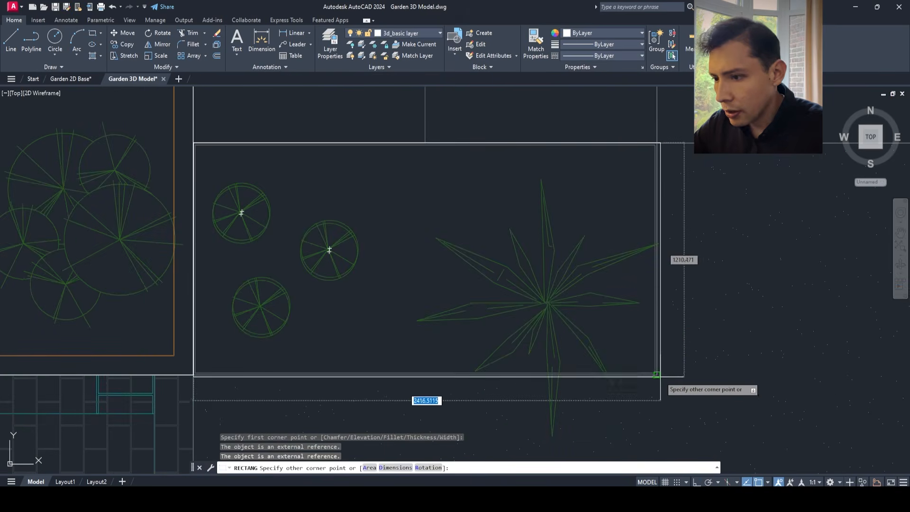
{"action": "scroll", "coordinate": [659, 374], "scroll_direction": "up", "scroll_amount": 3}
{"action": "left_click", "coordinate": [639, 368]}
{"action": "key", "text": "space"}
{"action": "key", "text": "Escape"}
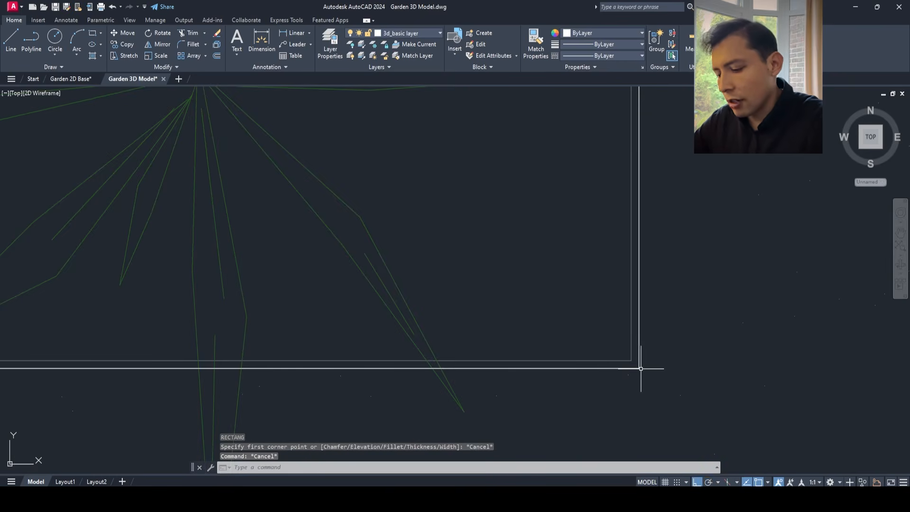
- Offset the rectangle inward by the bed's wall thickness, picked between the outer and inner lines of the 2D base
{"action": "type", "text": "o"}
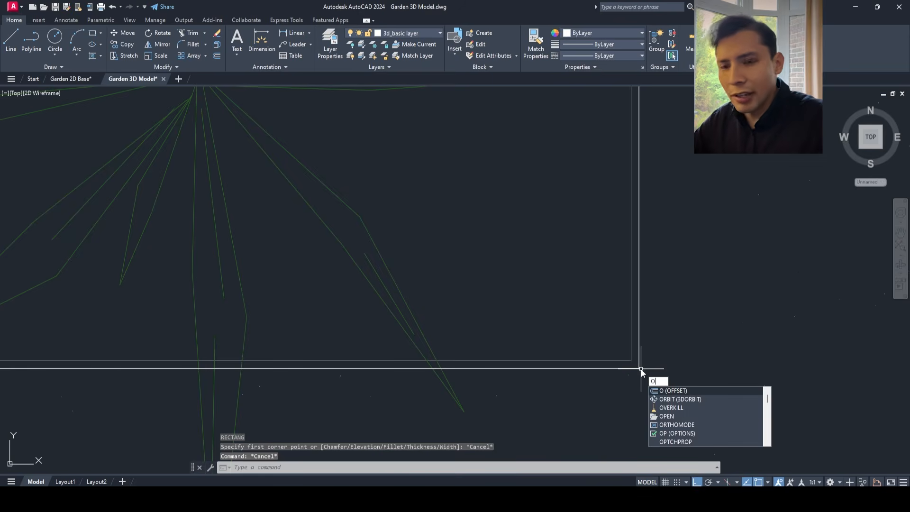
{"action": "key", "text": "space"}
{"action": "scroll", "coordinate": [622, 368], "scroll_direction": "up", "scroll_amount": 5}
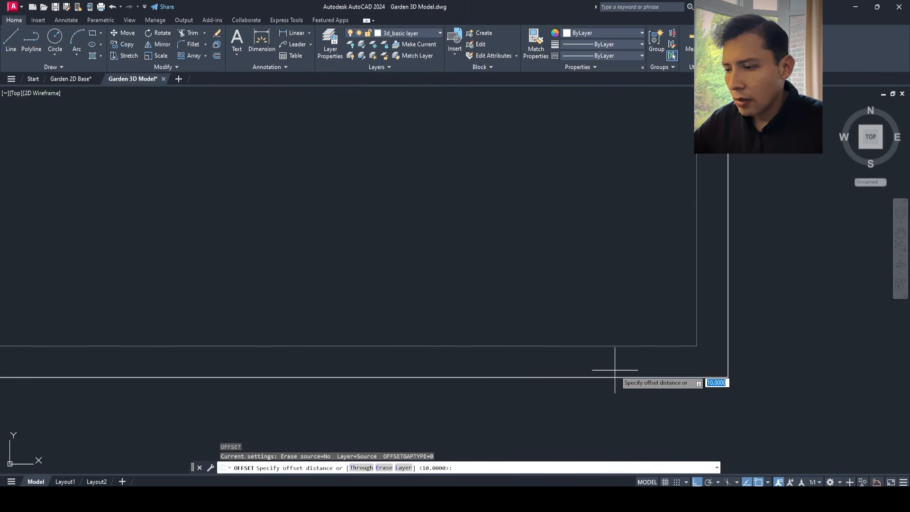
{"action": "left_click", "coordinate": [728, 377]}
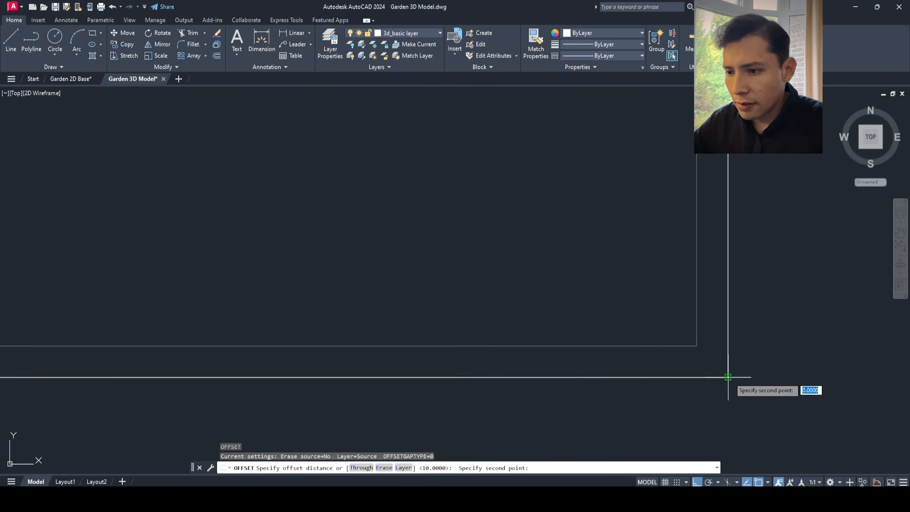
{"action": "left_click", "coordinate": [697, 377]}
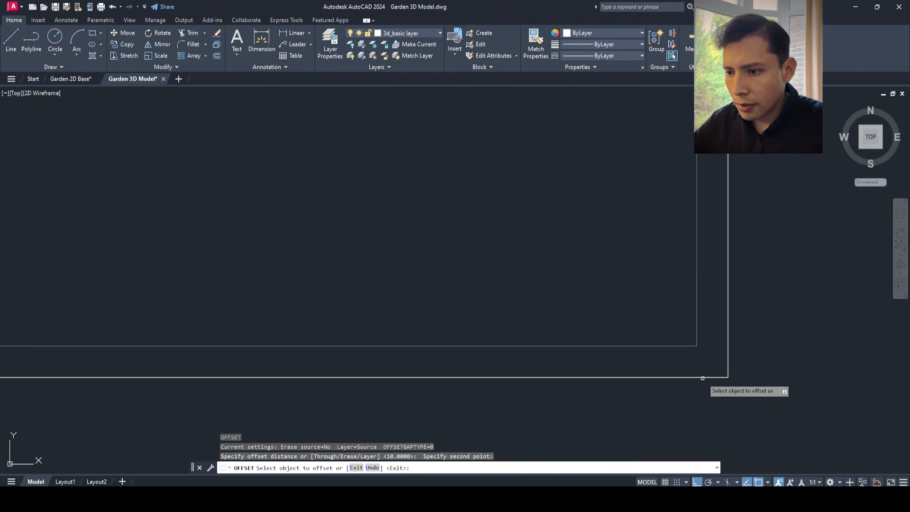
{"action": "left_click", "coordinate": [701, 377]}
{"action": "left_click", "coordinate": [612, 313]}
{"action": "key", "text": "Escape"}
- Measure the height of the low planting bed beside the slatted bench in the garden elevation
{"action": "scroll", "coordinate": [612, 313], "scroll_direction": "down", "scroll_amount": 10}
{"action": "scroll", "coordinate": [482, 256], "scroll_direction": "up", "scroll_amount": 8}
{"action": "scroll", "coordinate": [472, 161], "scroll_direction": "up", "scroll_amount": 2}
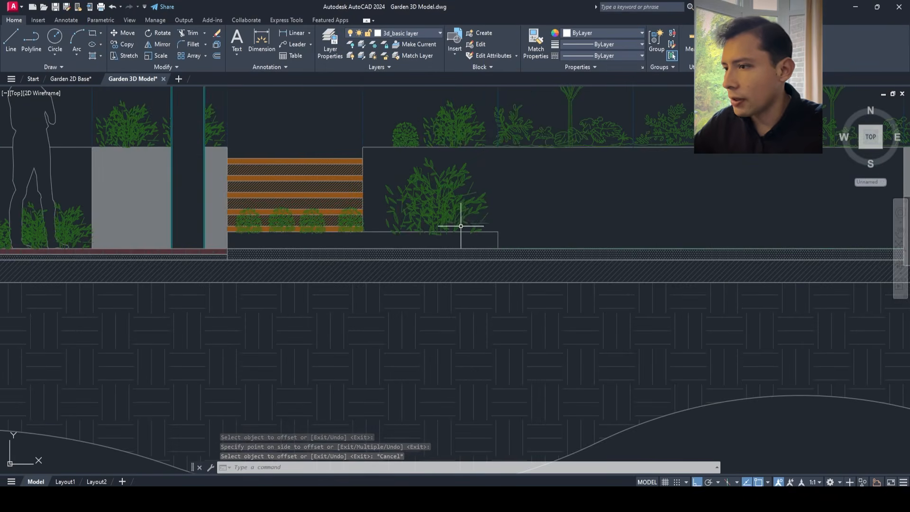
{"action": "type", "text": "di"}
{"action": "key", "text": "Return"}
{"action": "scroll", "coordinate": [480, 244], "scroll_direction": "down", "scroll_amount": 10}
{"action": "scroll", "coordinate": [474, 251], "scroll_direction": "up", "scroll_amount": 4}
{"action": "scroll", "coordinate": [433, 243], "scroll_direction": "down", "scroll_amount": 2}
{"action": "scroll", "coordinate": [474, 246], "scroll_direction": "up", "scroll_amount": 8}
{"action": "left_click", "coordinate": [493, 277]}
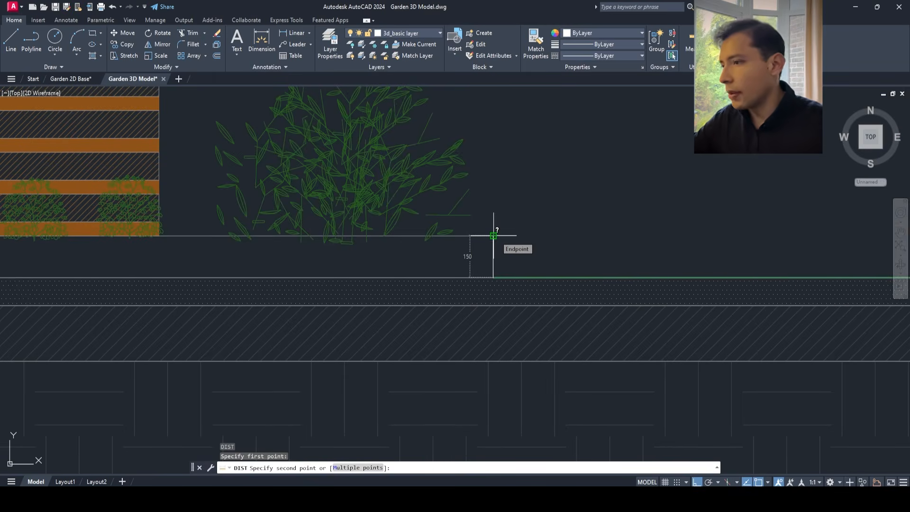
{"action": "scroll", "coordinate": [494, 236], "scroll_direction": "down", "scroll_amount": 3}
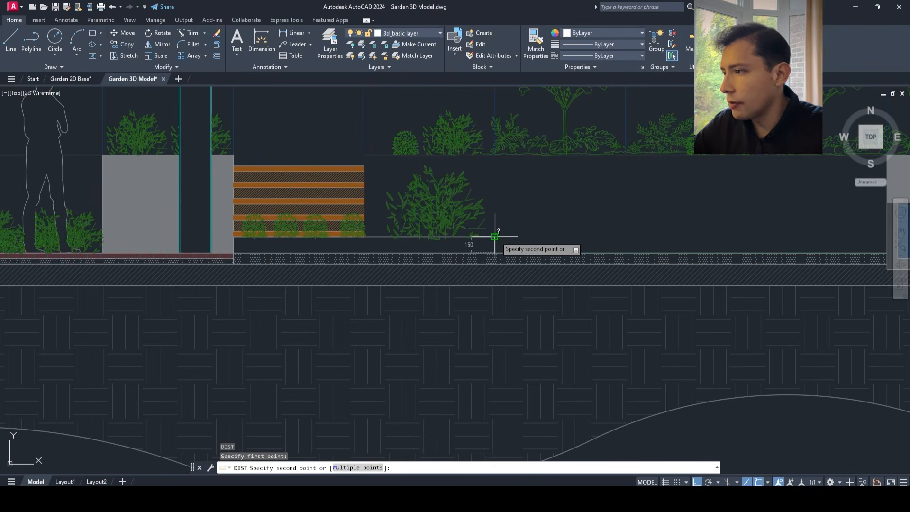
{"action": "scroll", "coordinate": [495, 236], "scroll_direction": "up", "scroll_amount": 2}
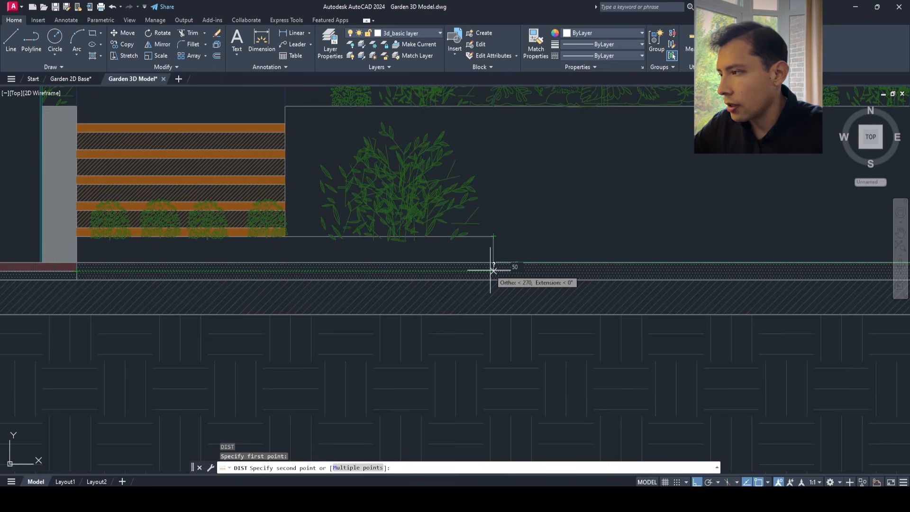
{"action": "scroll", "coordinate": [493, 269], "scroll_direction": "down", "scroll_amount": 5}
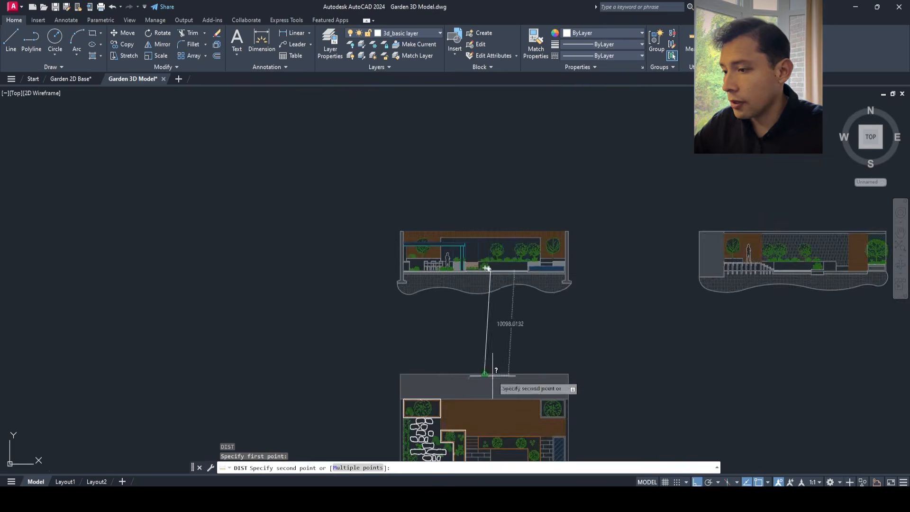
{"action": "scroll", "coordinate": [426, 256], "scroll_direction": "up", "scroll_amount": 4}
{"action": "key", "text": "Escape"}
- Set the viewport to the SE Isometric view around the small planting bed
{"action": "scroll", "coordinate": [417, 294], "scroll_direction": "up", "scroll_amount": 6}
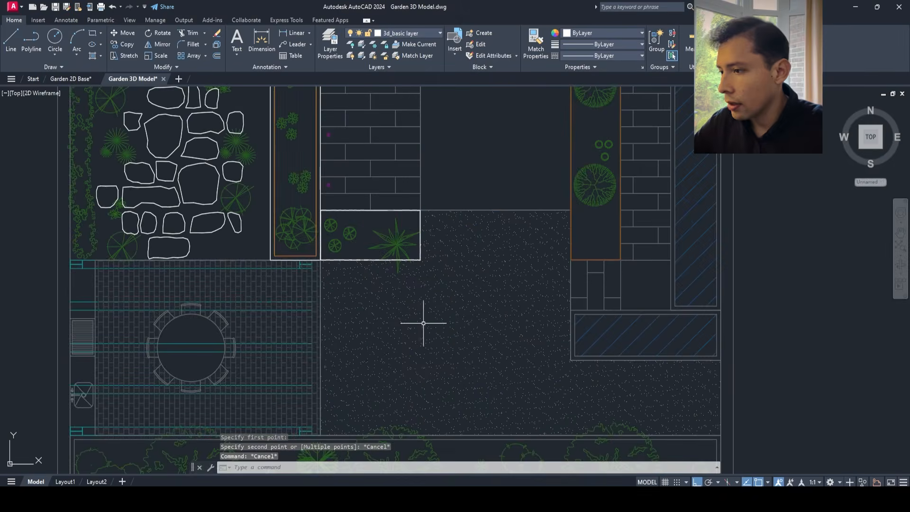
{"action": "left_click", "coordinate": [16, 94]}
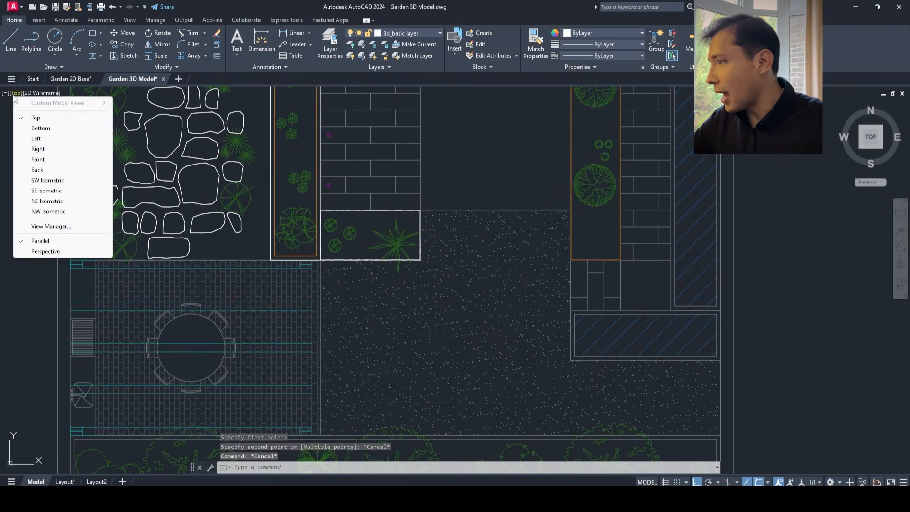
{"action": "left_click", "coordinate": [47, 190]}
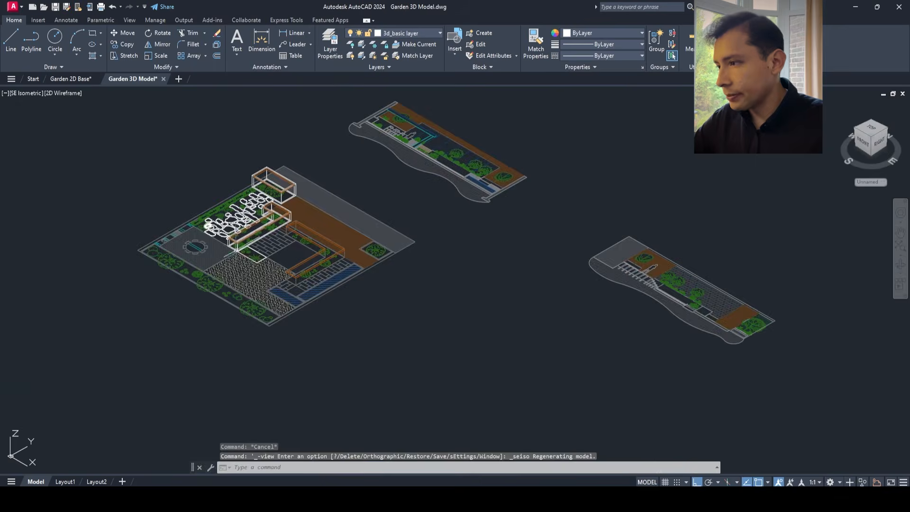
{"action": "scroll", "coordinate": [379, 271], "scroll_direction": "up", "scroll_amount": 6}
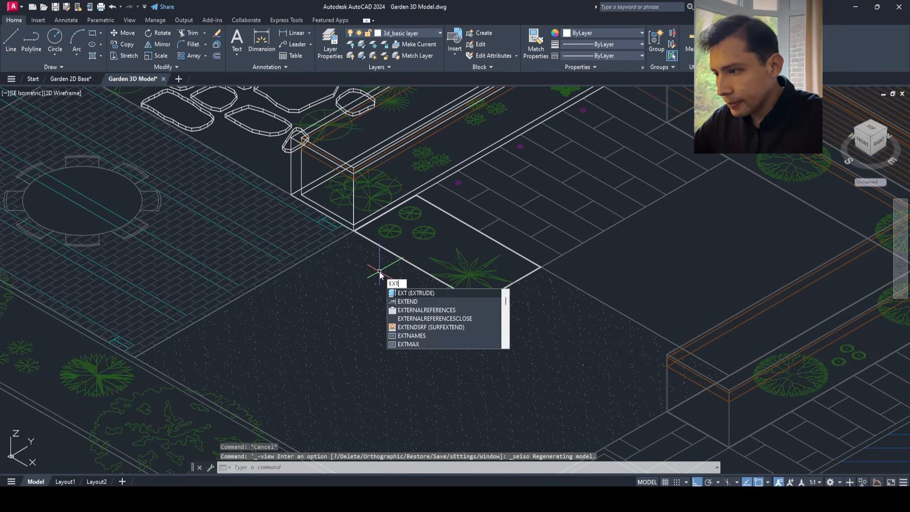
- Extrude the small bed's outer and inner rectangles to a height of 200
{"action": "key", "text": "Return"}
{"action": "scroll", "coordinate": [384, 273], "scroll_direction": "up", "scroll_amount": 5}
{"action": "left_click", "coordinate": [397, 278]}
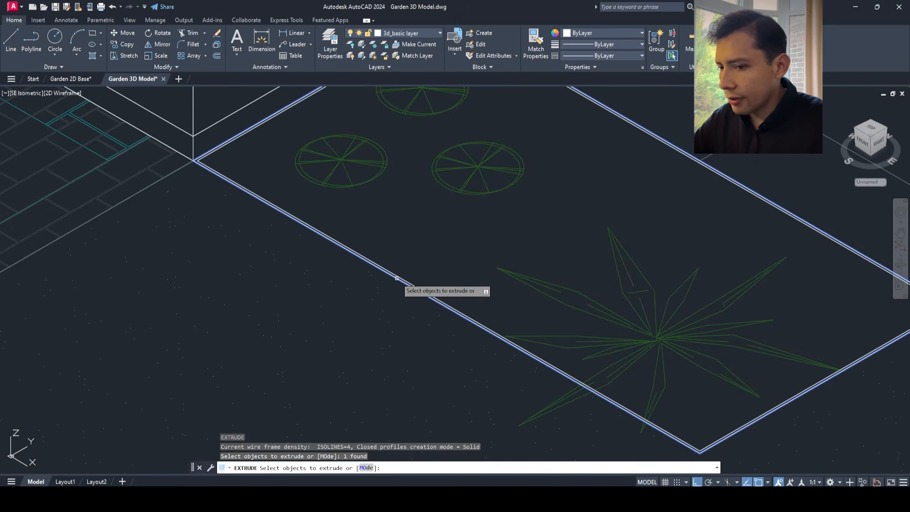
{"action": "left_click", "coordinate": [413, 285]}
{"action": "scroll", "coordinate": [405, 273], "scroll_direction": "down", "scroll_amount": 4}
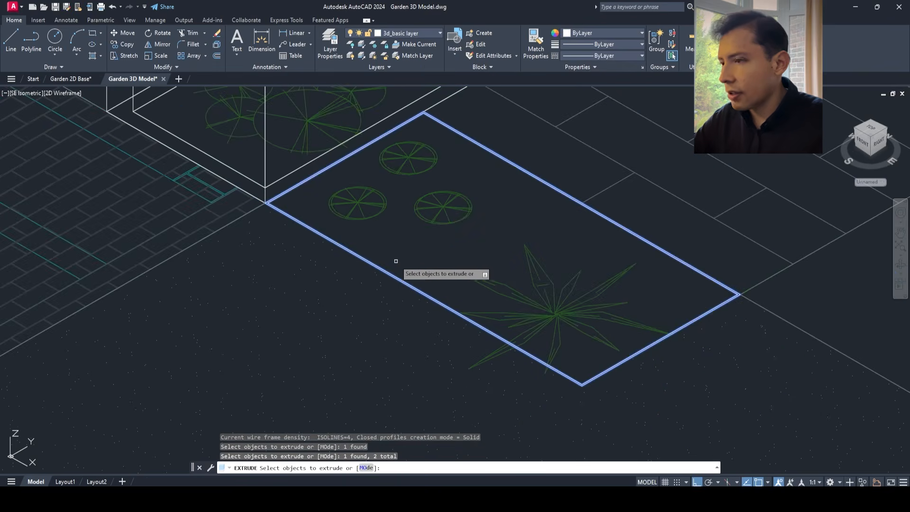
{"action": "scroll", "coordinate": [397, 261], "scroll_direction": "up", "scroll_amount": 2}
{"action": "key", "text": "Return"}
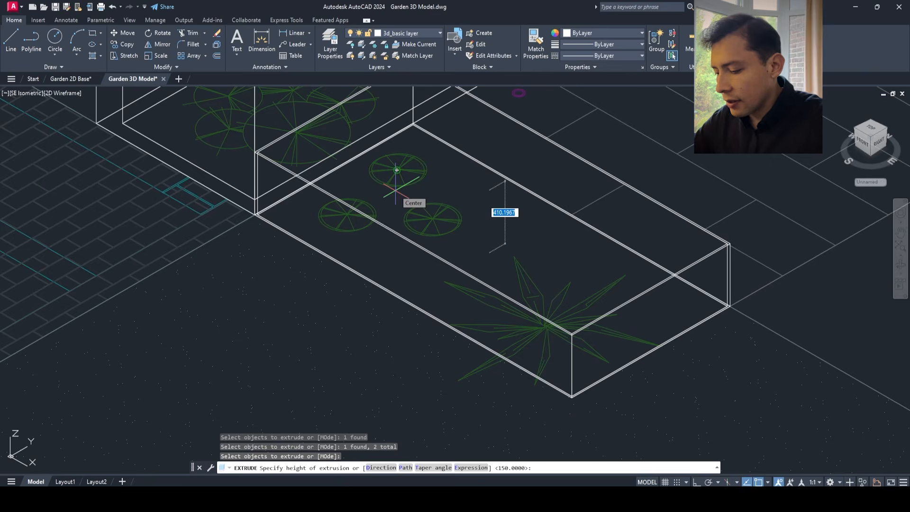
{"action": "type", "text": "200"}
{"action": "key", "text": "Return"}
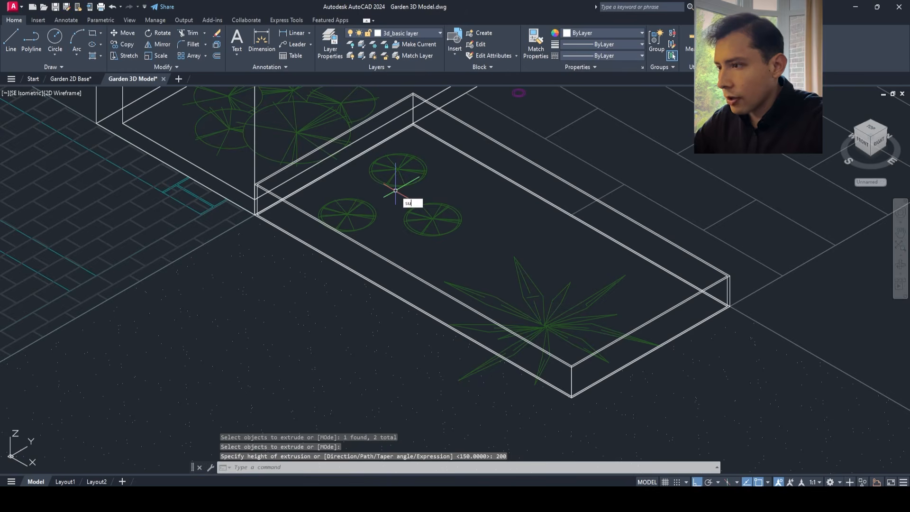
- Subtract the inner solid from the outer solid to hollow out the small planting bed
{"action": "key", "text": "Return"}
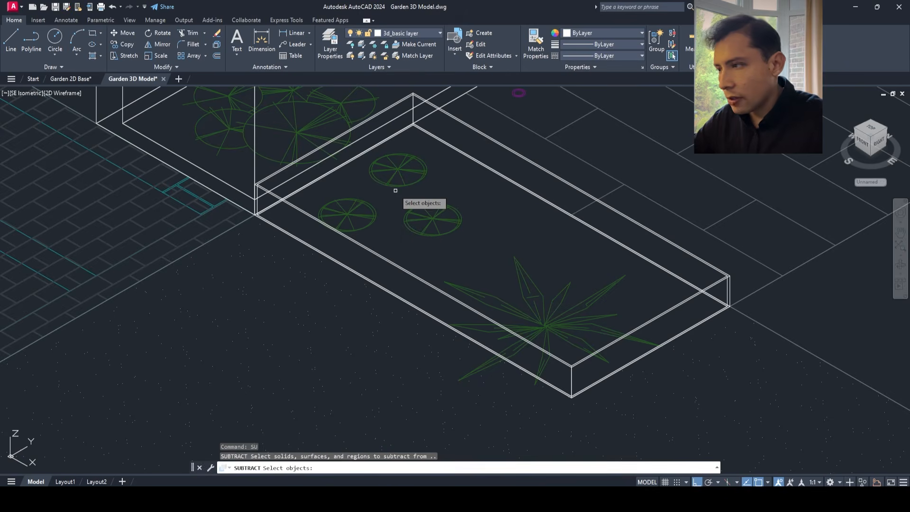
{"action": "scroll", "coordinate": [394, 260], "scroll_direction": "up", "scroll_amount": 3}
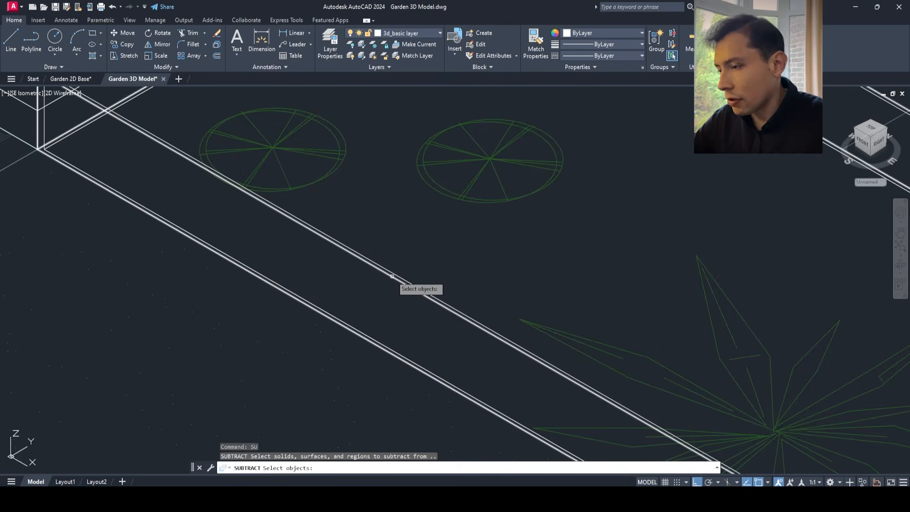
{"action": "left_click", "coordinate": [392, 276]}
{"action": "scroll", "coordinate": [392, 276], "scroll_direction": "down", "scroll_amount": 2}
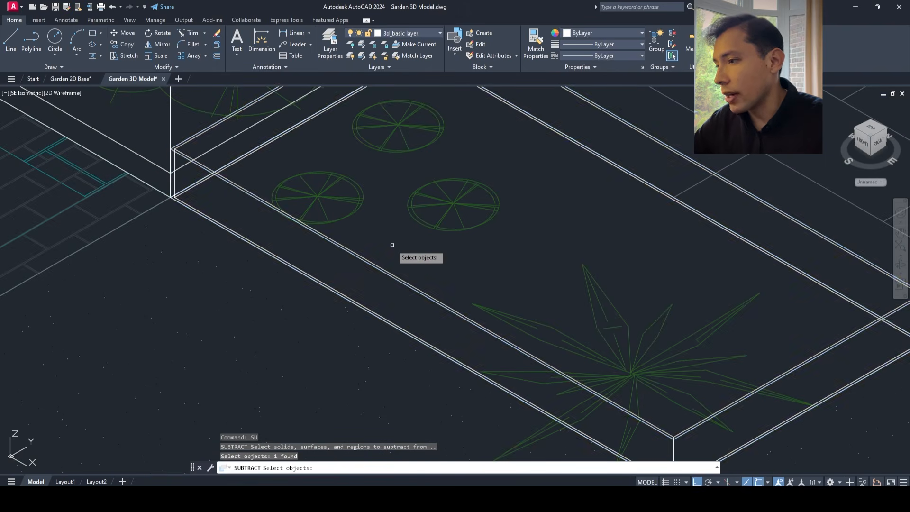
{"action": "key", "text": "Return"}
{"action": "left_click", "coordinate": [399, 278]}
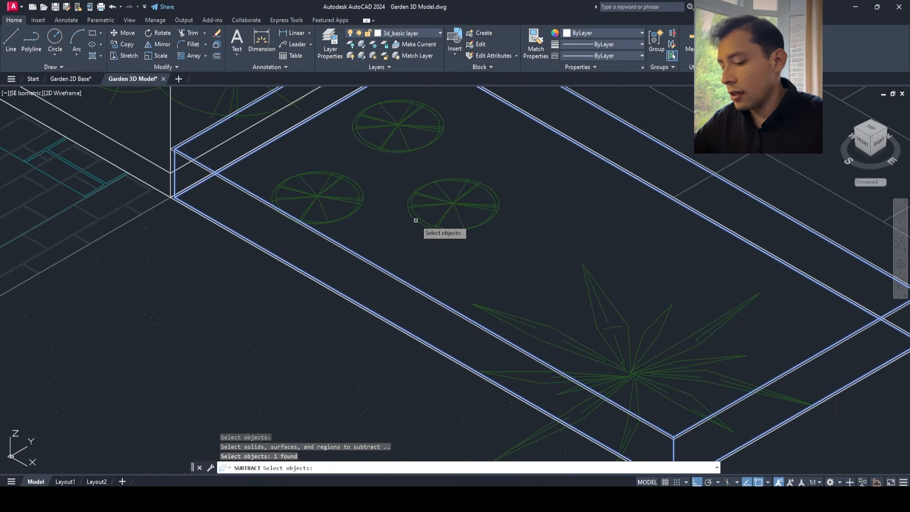
{"action": "key", "text": "Return"}
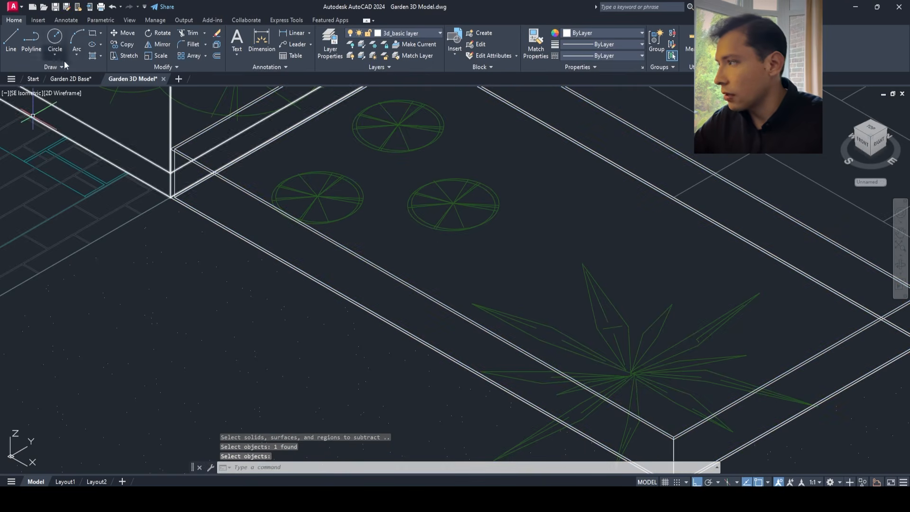
- Set the Conceptual visual style and examine the low planter's walls beside the L-shaped planter
{"action": "left_click", "coordinate": [60, 93]}
{"action": "left_click", "coordinate": [90, 128]}
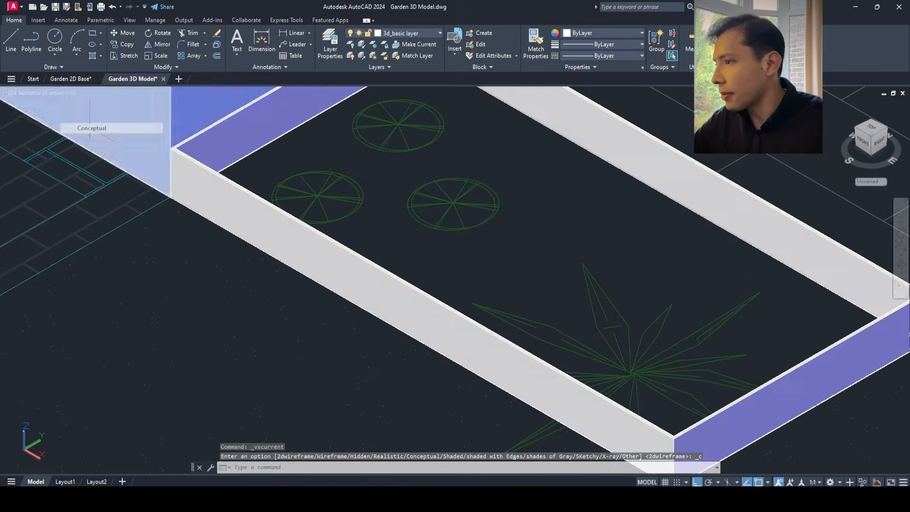
{"action": "scroll", "coordinate": [227, 237], "scroll_direction": "down", "scroll_amount": 5}
{"action": "scroll", "coordinate": [328, 252], "scroll_direction": "up", "scroll_amount": 2}
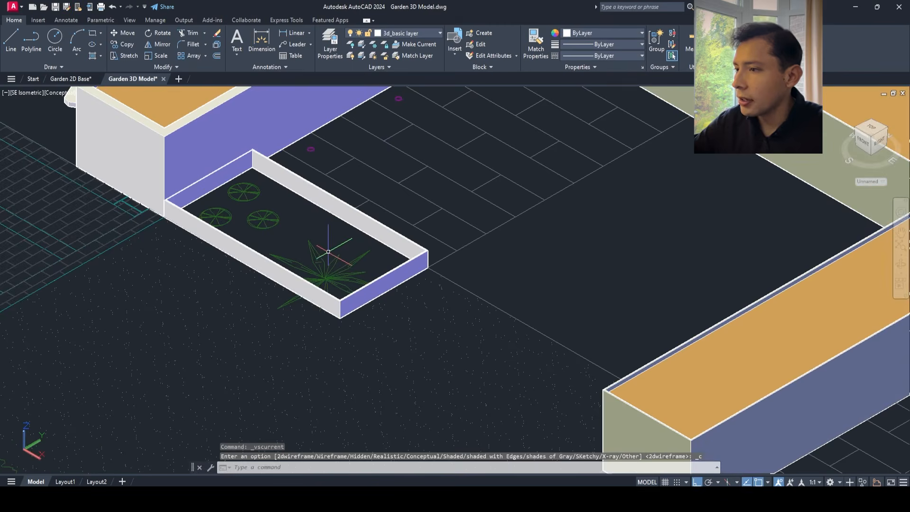
{"action": "scroll", "coordinate": [328, 250], "scroll_direction": "down", "scroll_amount": 4}
{"action": "scroll", "coordinate": [323, 237], "scroll_direction": "up", "scroll_amount": 3}
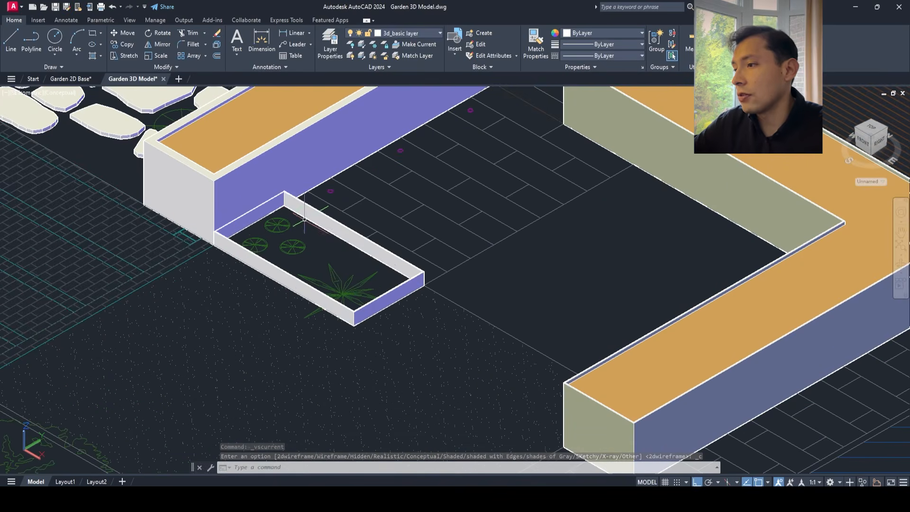
{"action": "scroll", "coordinate": [301, 229], "scroll_direction": "up", "scroll_amount": 2}
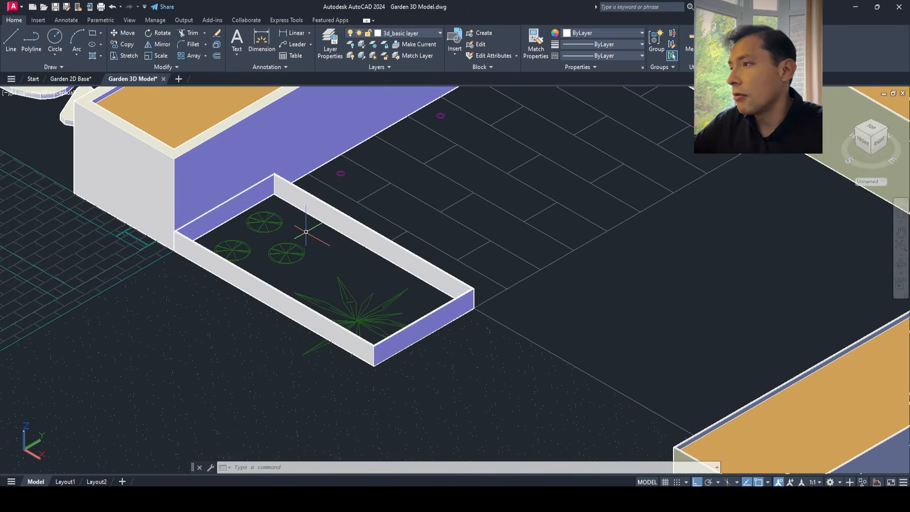
{"action": "scroll", "coordinate": [237, 229], "scroll_direction": "up", "scroll_amount": 3}
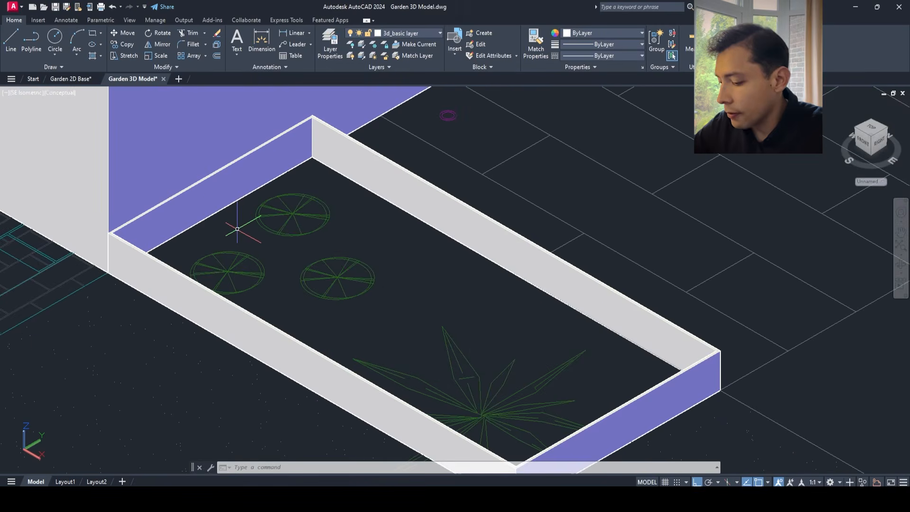
{"action": "type", "text": "c"}
{"action": "key", "text": "Return"}
{"action": "scroll", "coordinate": [237, 230], "scroll_direction": "up", "scroll_amount": 4}
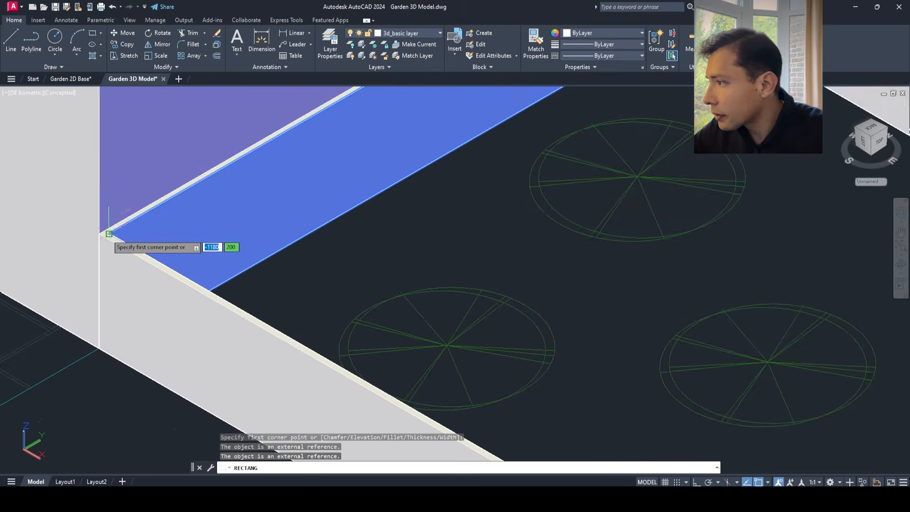
{"action": "scroll", "coordinate": [101, 234], "scroll_direction": "up", "scroll_amount": 2}
{"action": "left_click", "coordinate": [141, 231]}
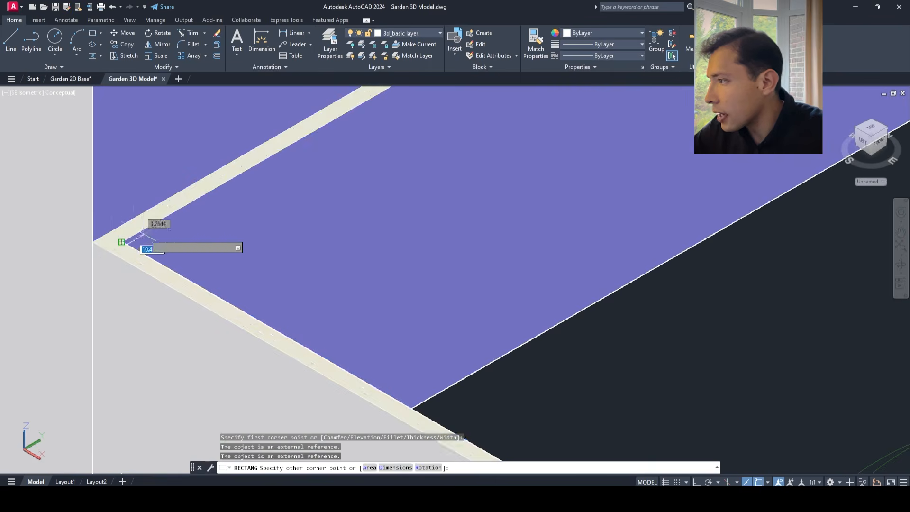
{"action": "scroll", "coordinate": [142, 230], "scroll_direction": "down", "scroll_amount": 3}
{"action": "scroll", "coordinate": [270, 232], "scroll_direction": "down", "scroll_amount": 1}
{"action": "scroll", "coordinate": [339, 244], "scroll_direction": "up", "scroll_amount": 2}
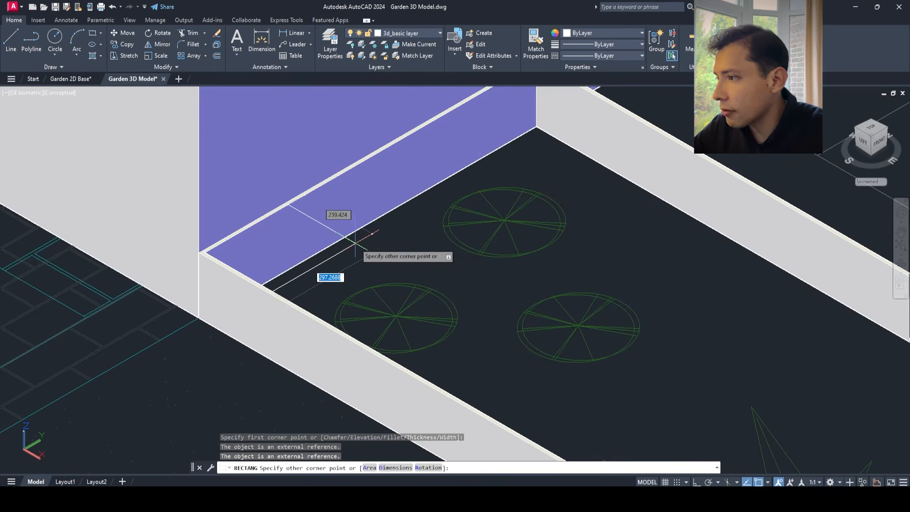
{"action": "key", "text": "Escape"}
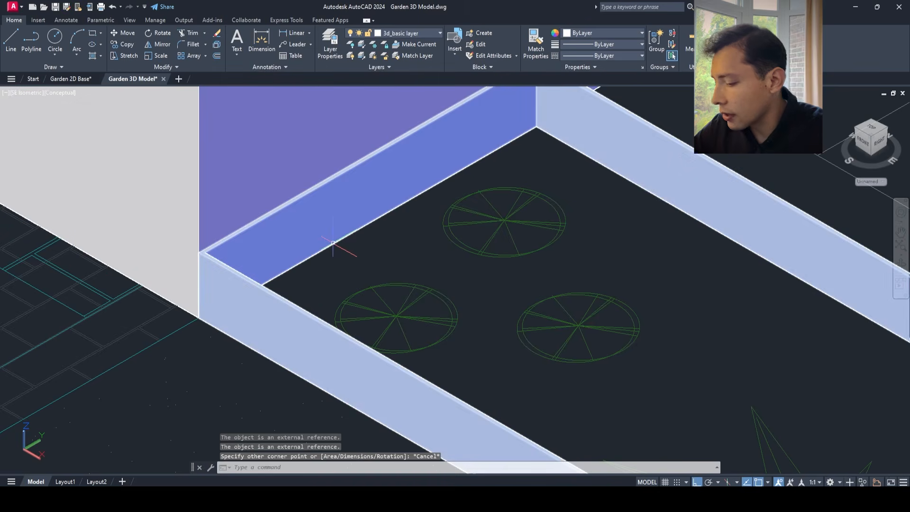
{"action": "type", "text": "rec"}
{"action": "key", "text": "Return"}
{"action": "scroll", "coordinate": [370, 260], "scroll_direction": "up", "scroll_amount": 2}
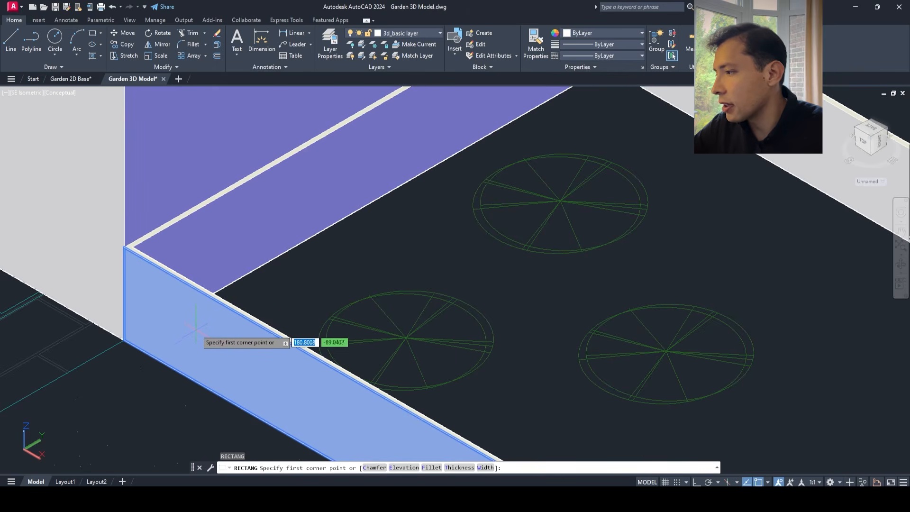
{"action": "left_click", "coordinate": [231, 341]}
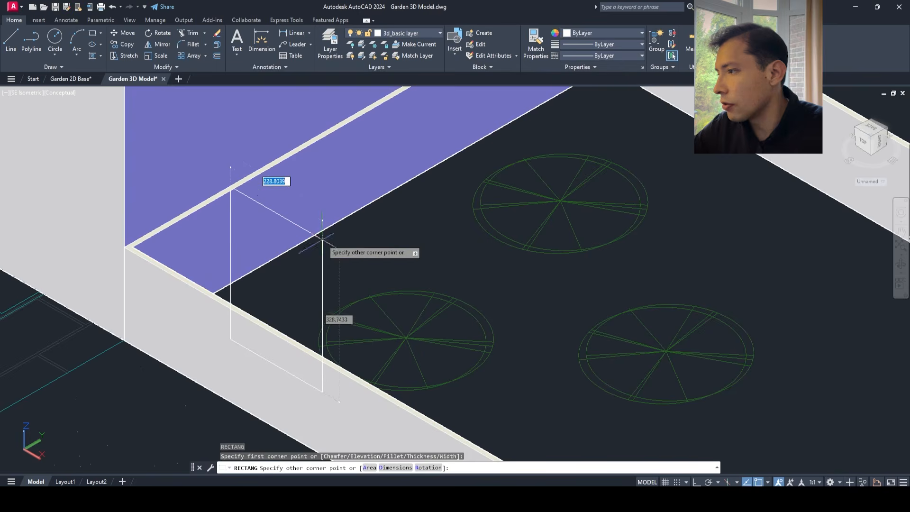
{"action": "key", "text": "Escape"}
{"action": "key", "text": "Escape"}
{"action": "key", "text": "Escape"}
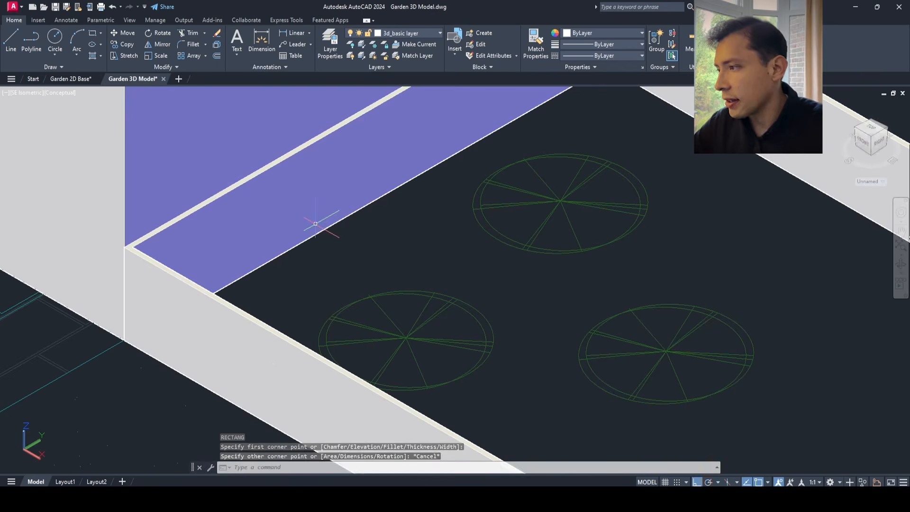
- Draw a rectangle between the opposite inner top corners of the low planter's walls
{"action": "type", "text": "REC"}
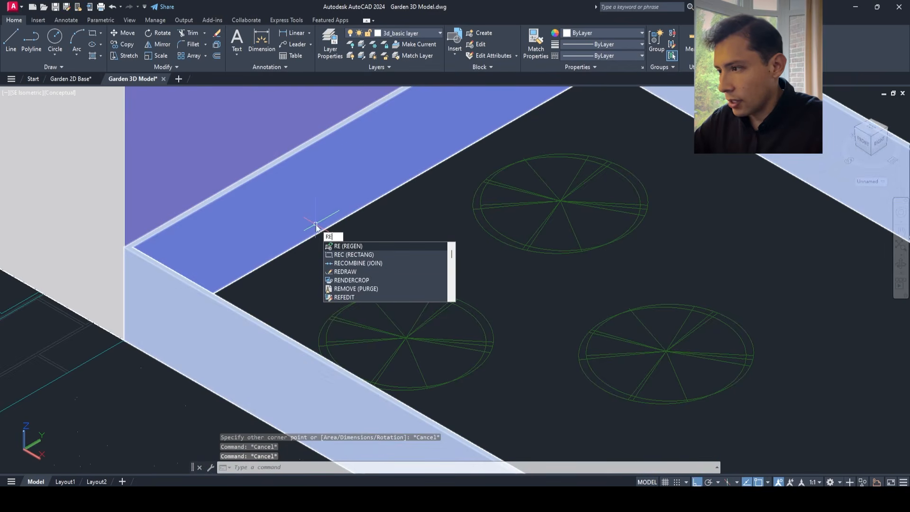
{"action": "key", "text": "Return"}
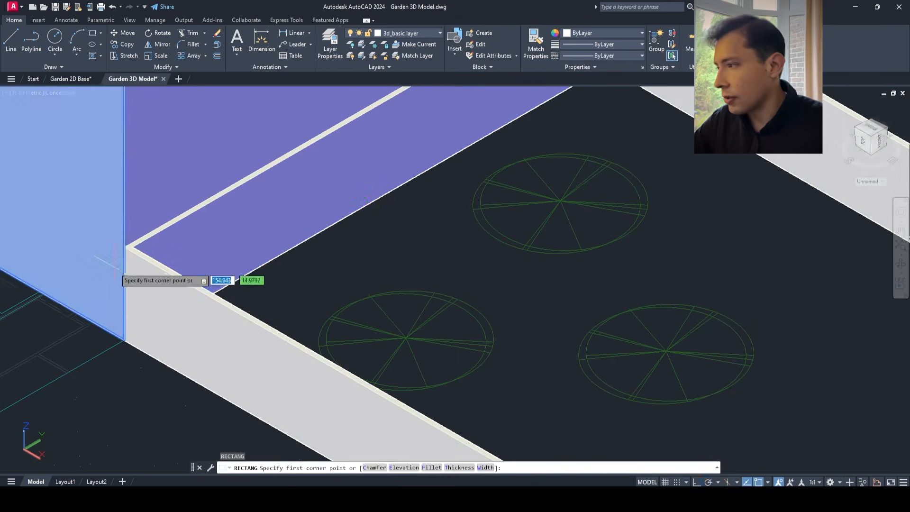
{"action": "scroll", "coordinate": [152, 233], "scroll_direction": "up", "scroll_amount": 4}
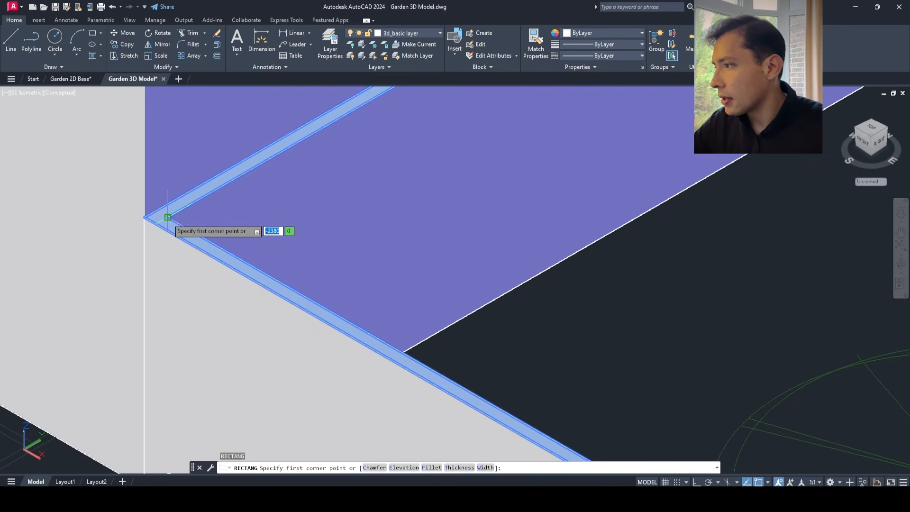
{"action": "left_click", "coordinate": [168, 217]}
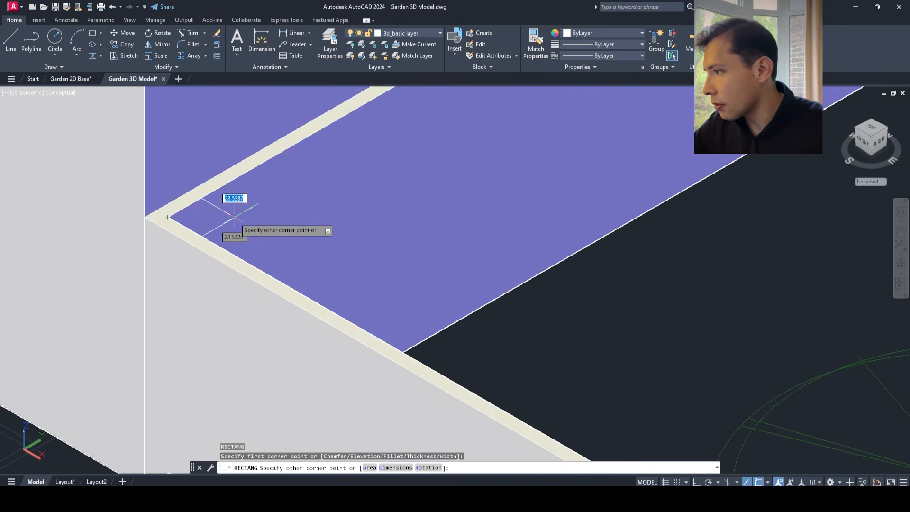
{"action": "scroll", "coordinate": [204, 230], "scroll_direction": "down", "scroll_amount": 3}
{"action": "scroll", "coordinate": [614, 274], "scroll_direction": "up", "scroll_amount": 3}
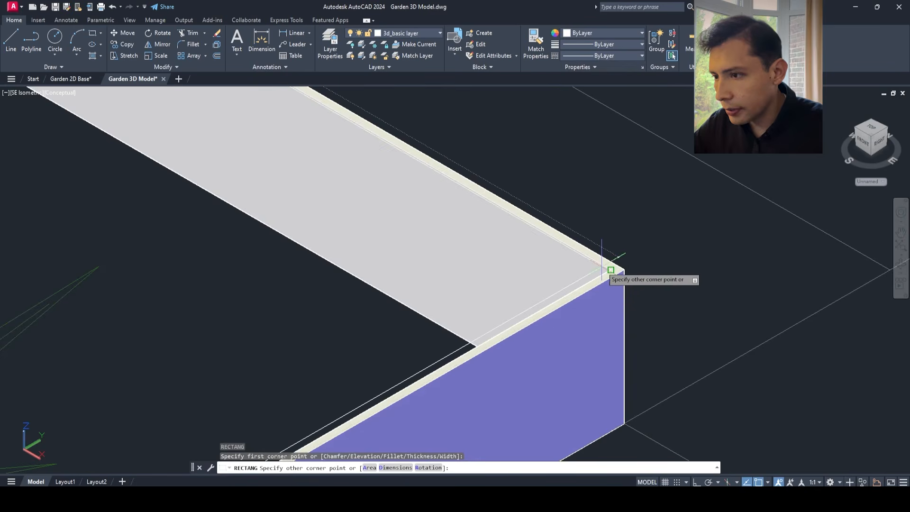
{"action": "left_click", "coordinate": [613, 274]}
{"action": "scroll", "coordinate": [320, 198], "scroll_direction": "down", "scroll_amount": 2}
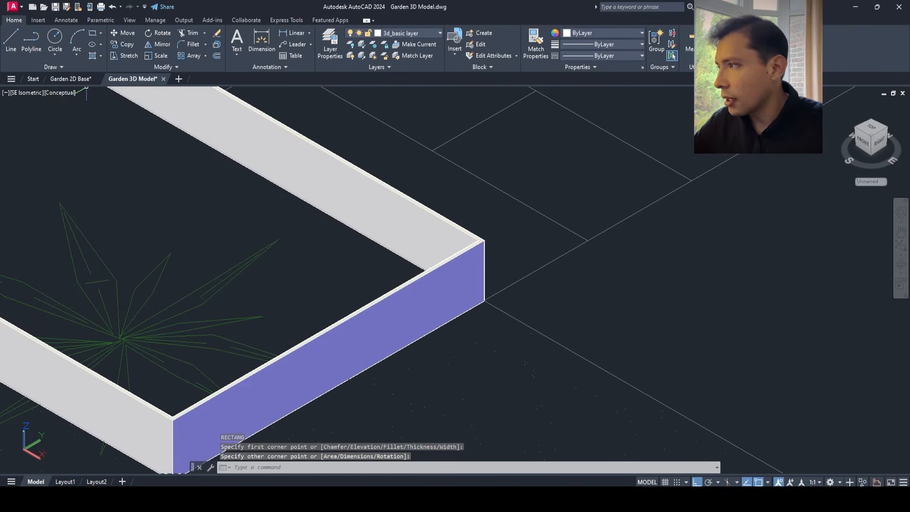
- Set the 2D Wireframe visual style and extrude the low planter's inner rectangle downward by 150
{"action": "left_click", "coordinate": [48, 93]}
{"action": "left_click", "coordinate": [63, 116]}
{"action": "scroll", "coordinate": [491, 261], "scroll_direction": "up", "scroll_amount": 2}
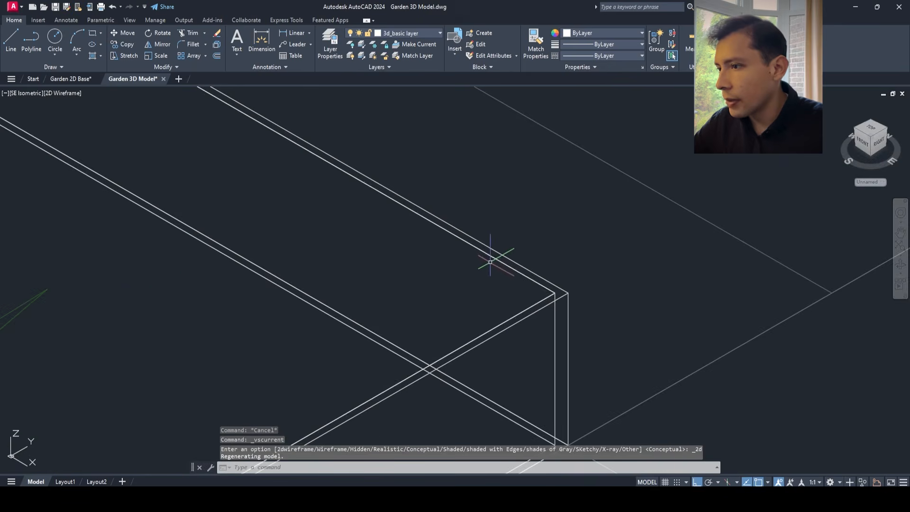
{"action": "scroll", "coordinate": [494, 258], "scroll_direction": "down", "scroll_amount": 3}
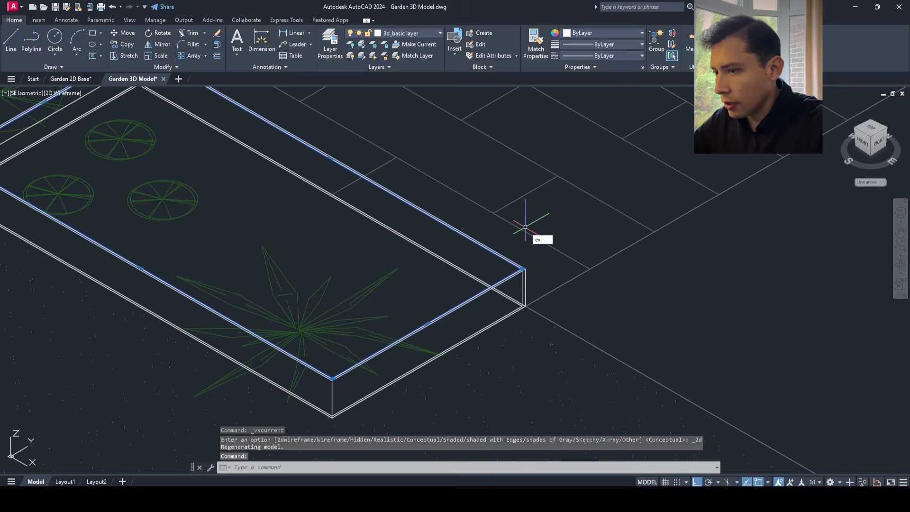
{"action": "type", "text": "t"}
{"action": "key", "text": "Return"}
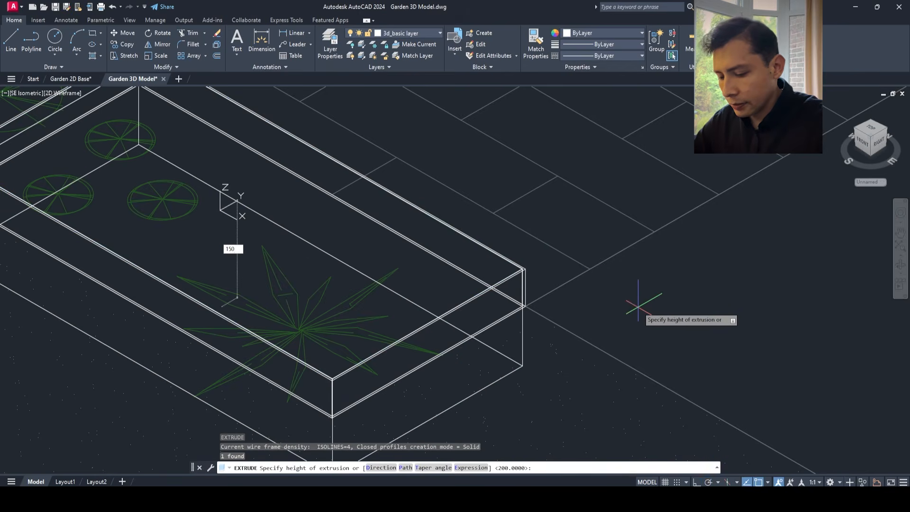
{"action": "key", "text": "Return"}
{"action": "key", "text": "Escape"}
{"action": "key", "text": "Escape"}
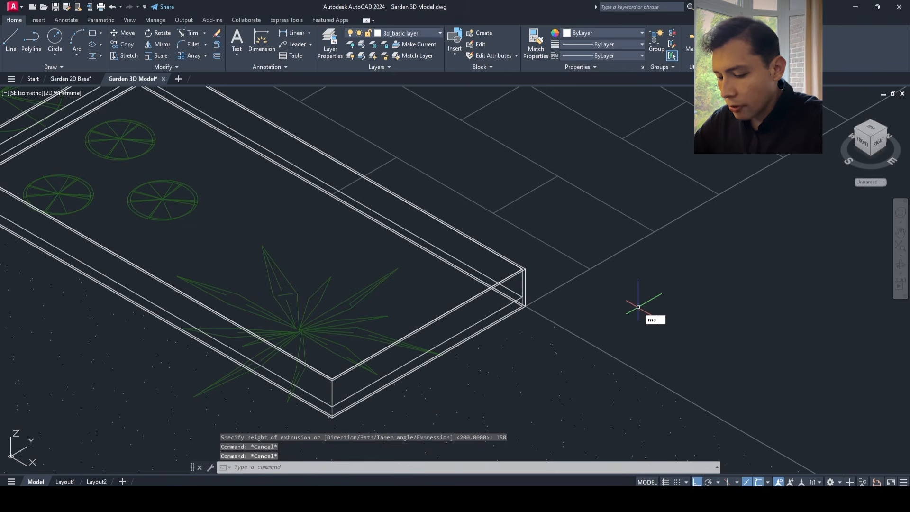
- Match the properties of the low planter's new soil solid to the existing brown planter soil
{"action": "key", "text": "Return"}
{"action": "scroll", "coordinate": [590, 304], "scroll_direction": "down", "scroll_amount": 3}
{"action": "middle_click_drag", "start_coordinate": [589, 305], "coordinate": [550, 378]}
{"action": "scroll", "coordinate": [508, 232], "scroll_direction": "up", "scroll_amount": 3}
{"action": "left_click", "coordinate": [526, 268]}
{"action": "scroll", "coordinate": [527, 268], "scroll_direction": "down", "scroll_amount": 5}
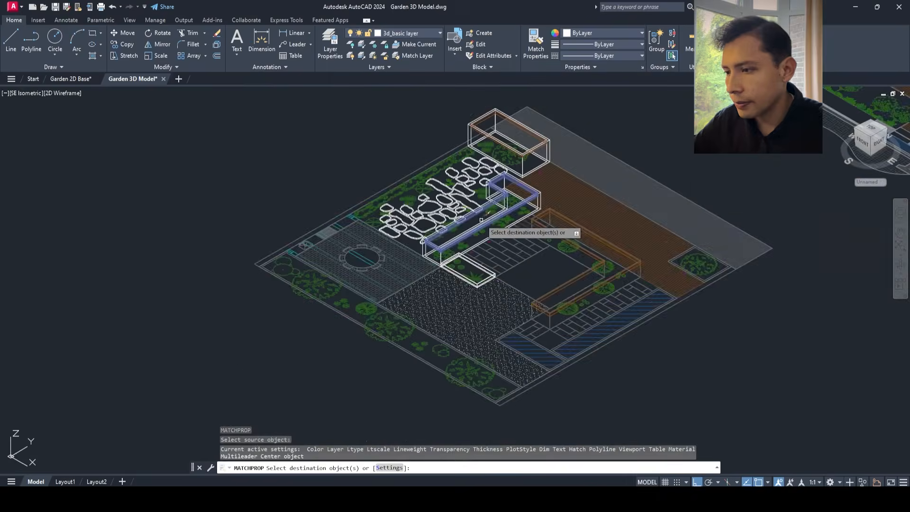
{"action": "scroll", "coordinate": [472, 218], "scroll_direction": "up", "scroll_amount": 6}
{"action": "key", "text": "Escape"}
{"action": "key", "text": "Escape"}
- Move the low planter's soil solid straight down by 50 so it sits below the wall tops
{"action": "type", "text": "m"}
{"action": "key", "text": "Return"}
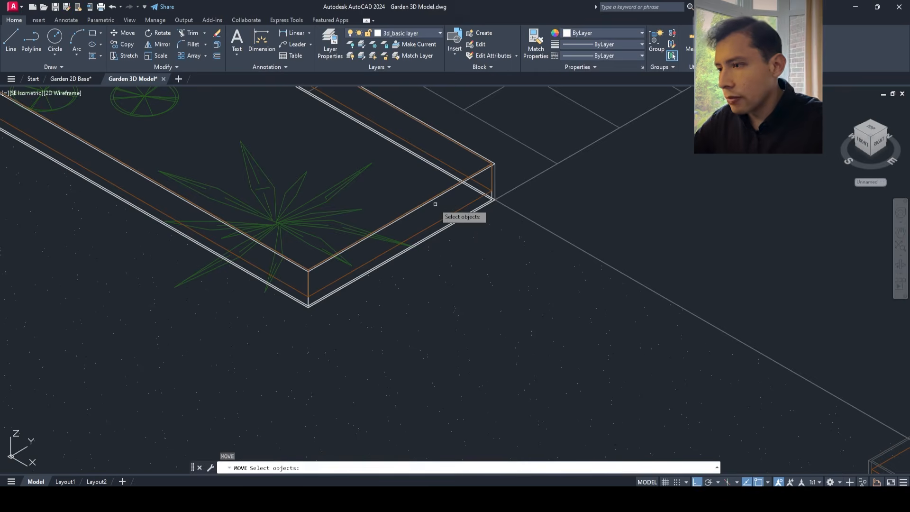
{"action": "left_click", "coordinate": [444, 222]}
{"action": "key", "text": "Return"}
{"action": "left_click", "coordinate": [703, 167]}
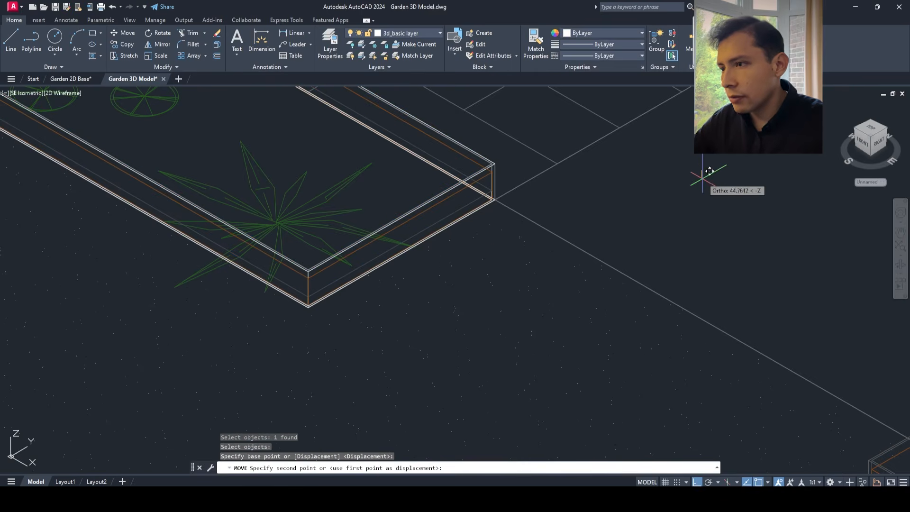
{"action": "type", "text": "50"}
{"action": "key", "text": "Return"}
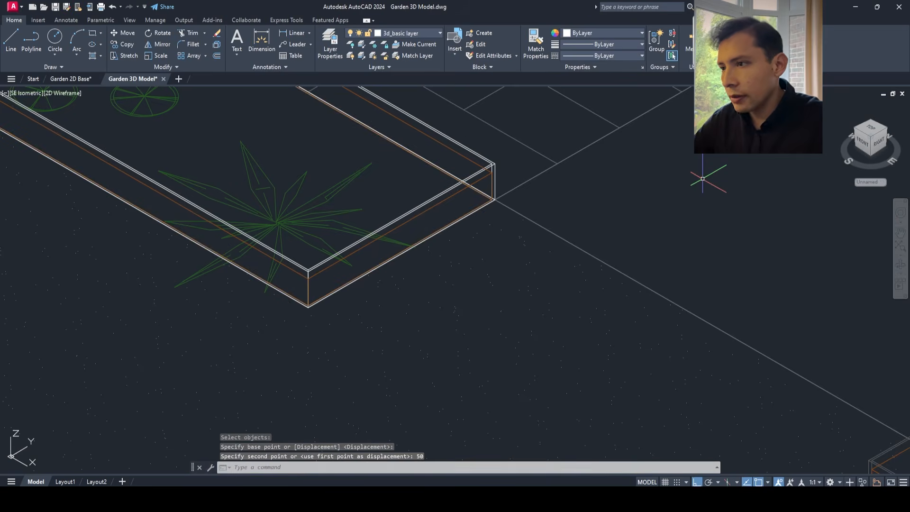
- Set the Realistic visual style and examine the soil-filled planters across the garden
{"action": "scroll", "coordinate": [701, 179], "scroll_direction": "down", "scroll_amount": 4}
{"action": "left_click", "coordinate": [63, 95]}
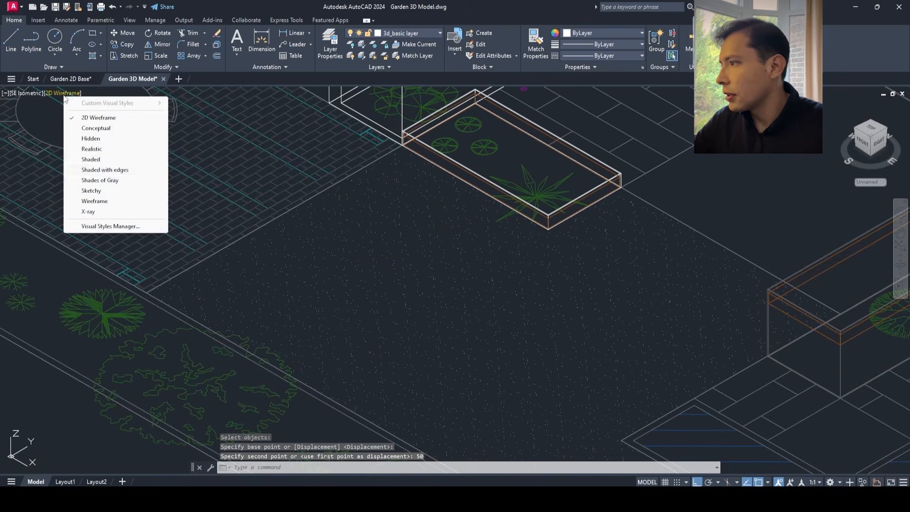
{"action": "left_click", "coordinate": [81, 150]}
{"action": "scroll", "coordinate": [248, 347], "scroll_direction": "down", "scroll_amount": 5}
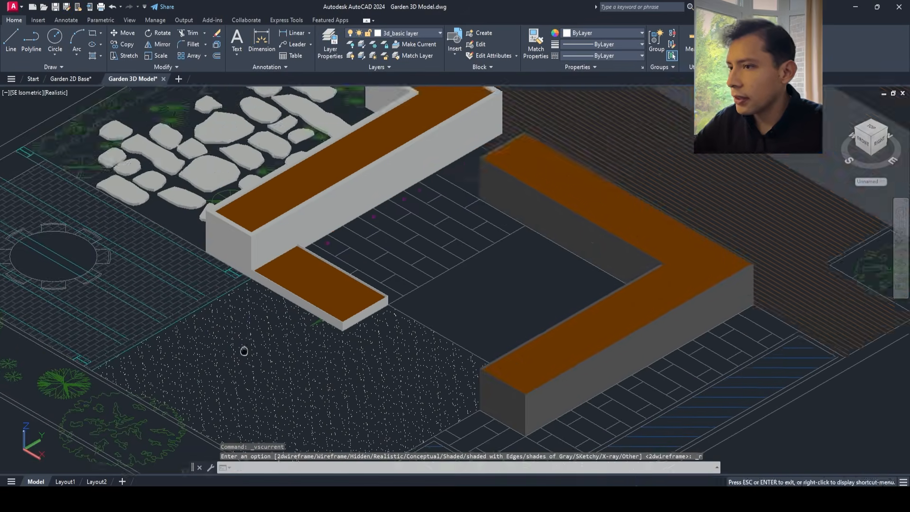
{"action": "scroll", "coordinate": [308, 303], "scroll_direction": "up", "scroll_amount": 3}
{"action": "scroll", "coordinate": [335, 298], "scroll_direction": "down", "scroll_amount": 1}
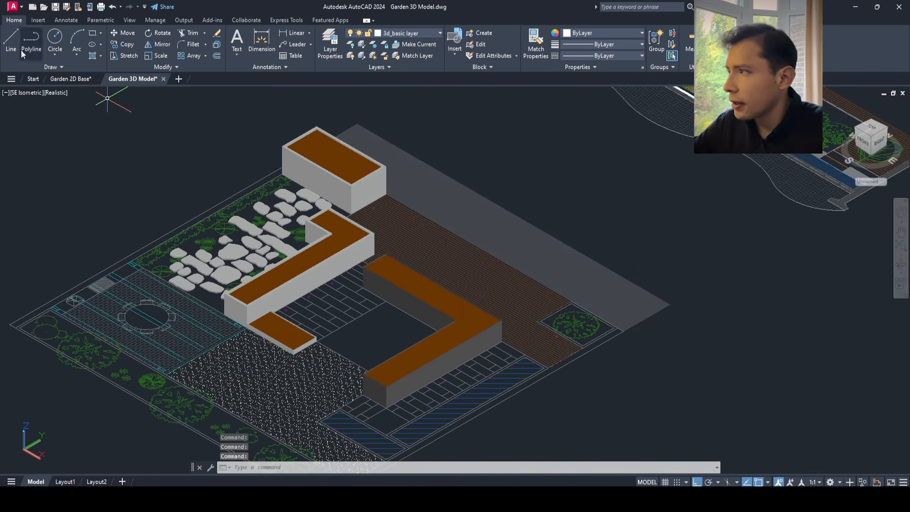
- Save the garden model drawing
{"action": "left_click", "coordinate": [54, 9]}
{"action": "scroll", "coordinate": [294, 268], "scroll_direction": "up", "scroll_amount": 5}
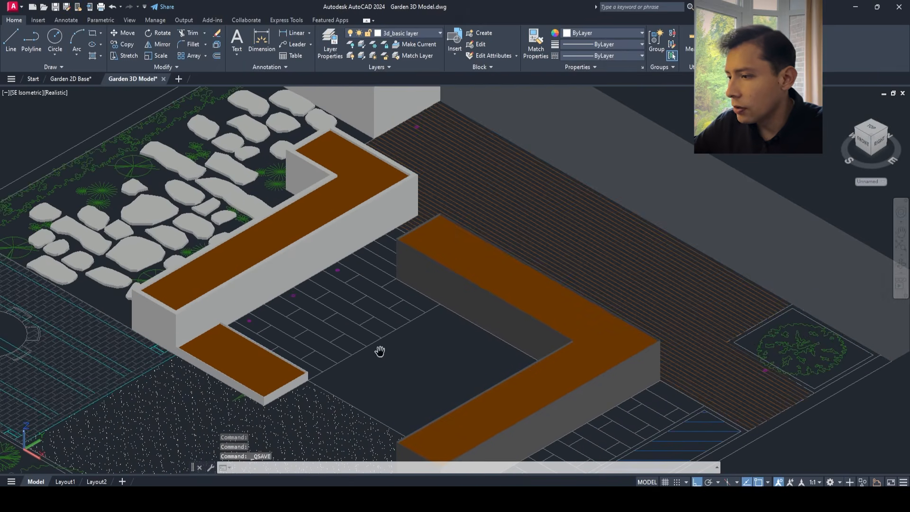
{"action": "scroll", "coordinate": [383, 298], "scroll_direction": "up", "scroll_amount": 1}
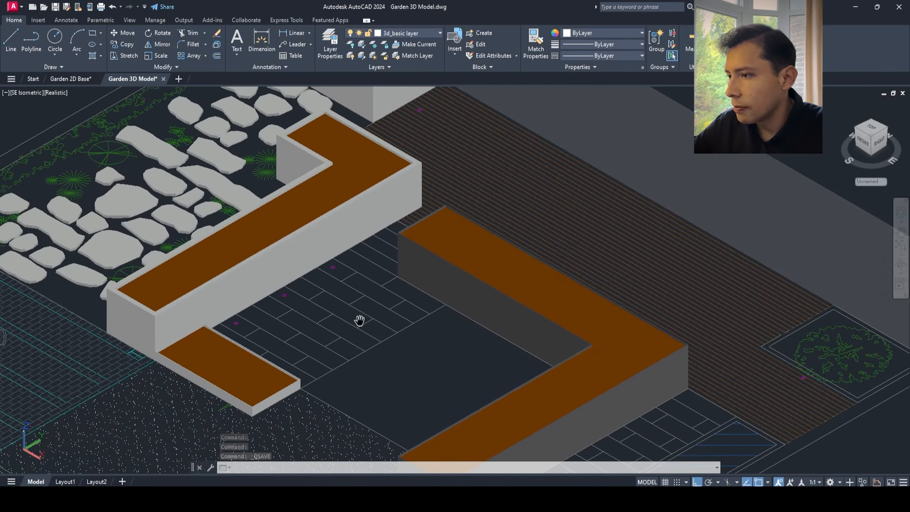
{"action": "middle_click_drag", "start_coordinate": [331, 332], "coordinate": [340, 292]}
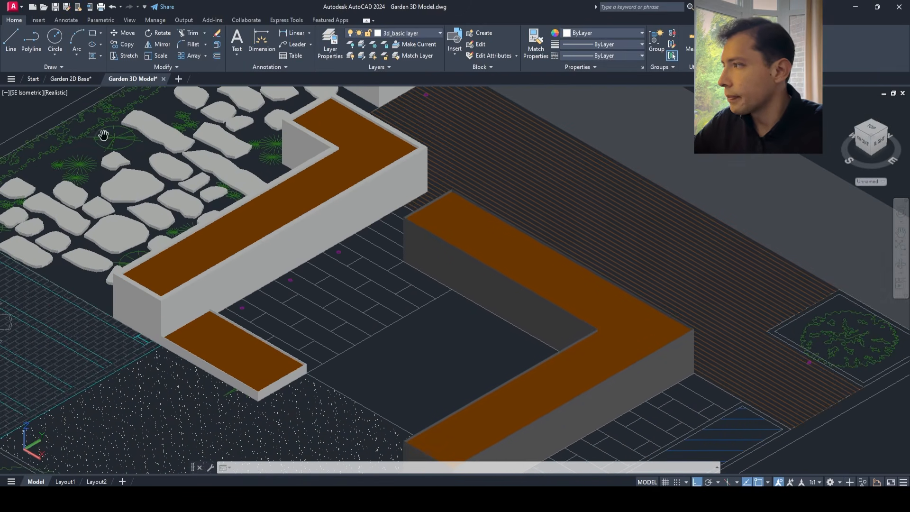
- Set the viewport to the 2D Wireframe visual style and the Top view
{"action": "left_click", "coordinate": [25, 94]}
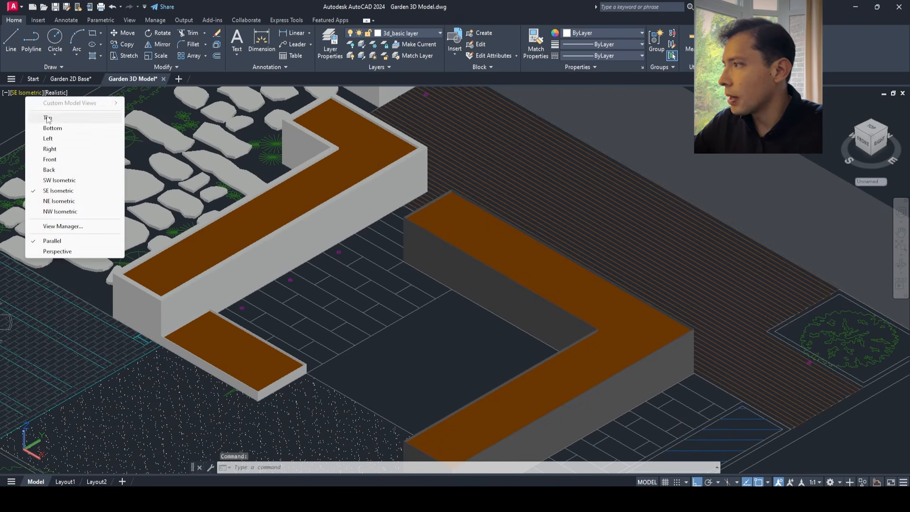
{"action": "left_click", "coordinate": [47, 92]}
{"action": "left_click", "coordinate": [61, 114]}
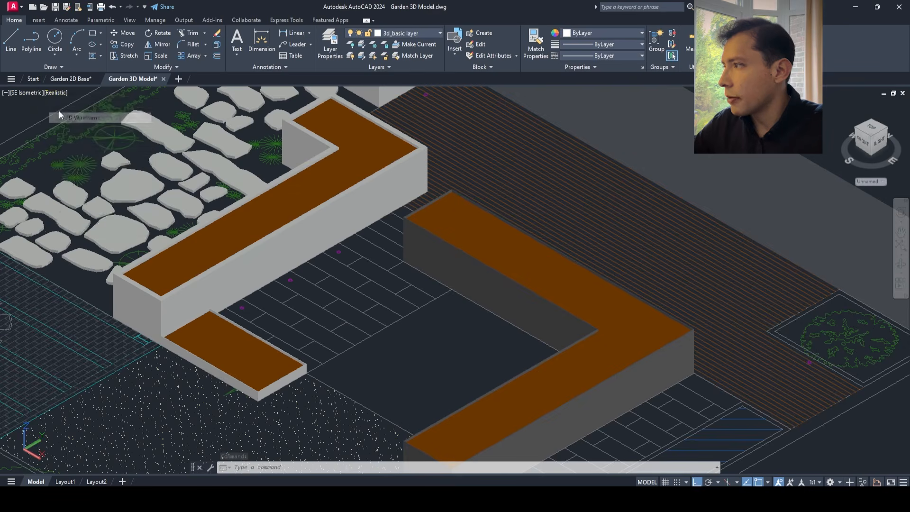
{"action": "left_click", "coordinate": [33, 93]}
{"action": "left_click", "coordinate": [56, 118]}
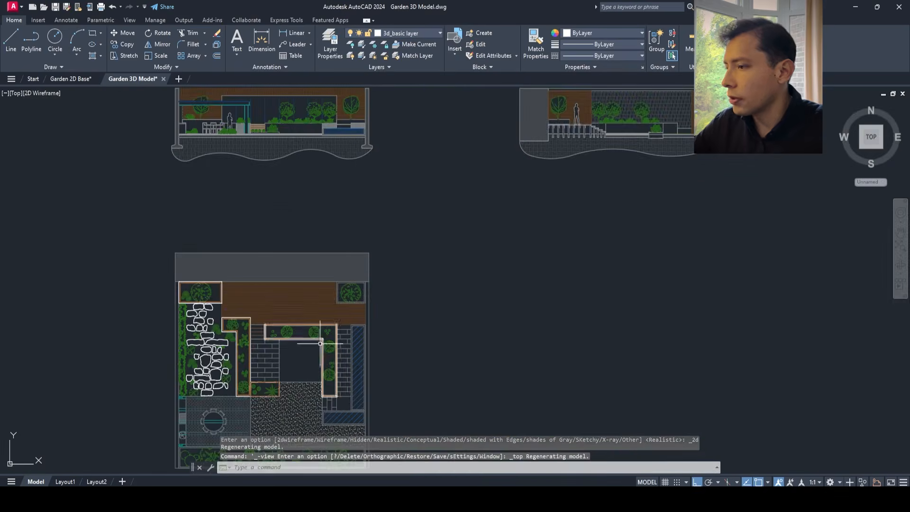
- Examine the rectangular paving slab pattern between the planters in the referenced garden plan
{"action": "scroll", "coordinate": [365, 285], "scroll_direction": "up", "scroll_amount": 5}
{"action": "scroll", "coordinate": [400, 193], "scroll_direction": "down", "scroll_amount": 4}
{"action": "scroll", "coordinate": [365, 189], "scroll_direction": "up", "scroll_amount": 5}
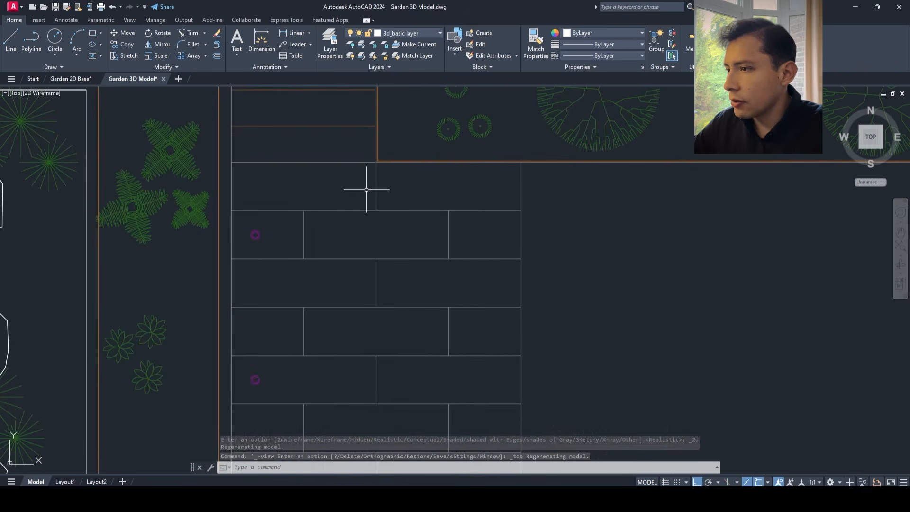
{"action": "left_click", "coordinate": [372, 199]}
{"action": "key", "text": "Escape"}
{"action": "key", "text": "Escape"}
{"action": "key", "text": "Escape"}
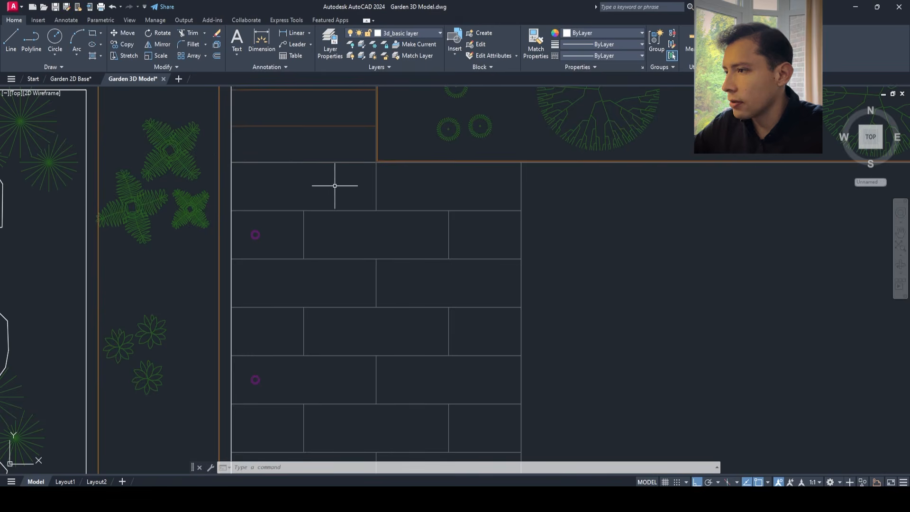
{"action": "scroll", "coordinate": [394, 202], "scroll_direction": "down", "scroll_amount": 1}
{"action": "middle_click_drag", "start_coordinate": [393, 206], "coordinate": [388, 175]}
{"action": "scroll", "coordinate": [356, 145], "scroll_direction": "up", "scroll_amount": 1}
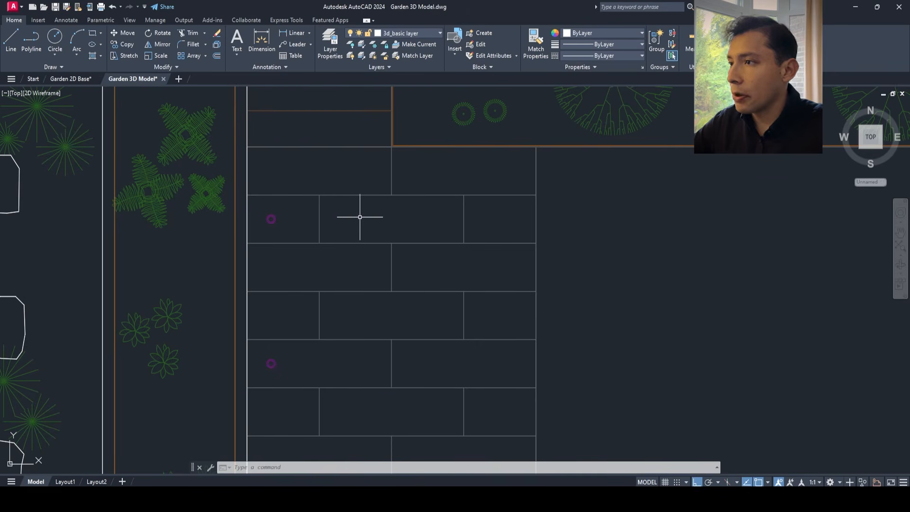
{"action": "scroll", "coordinate": [372, 168], "scroll_direction": "down", "scroll_amount": 5}
{"action": "scroll", "coordinate": [386, 223], "scroll_direction": "up", "scroll_amount": 5}
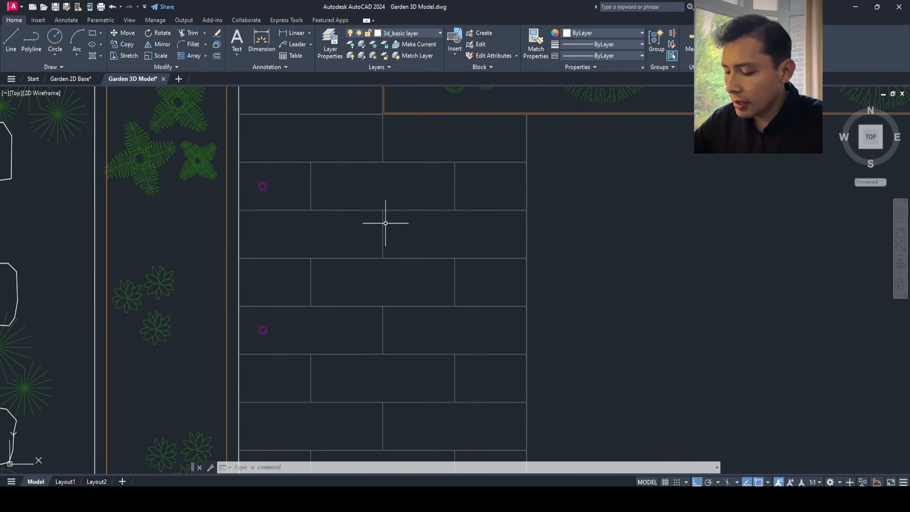
- Create a new layer named 3d_flagstone paving
{"action": "type", "text": "la"}
{"action": "key", "text": "Return"}
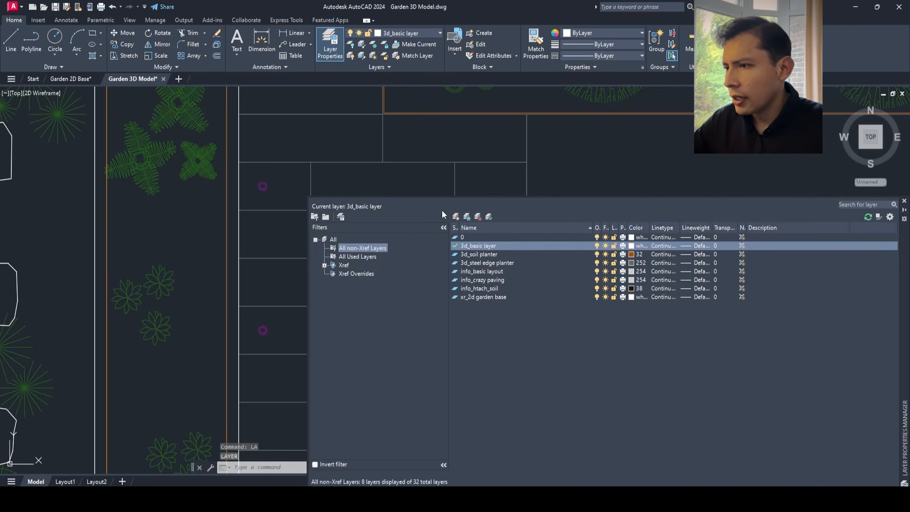
{"action": "left_click", "coordinate": [457, 217]}
{"action": "type", "text": "3"}
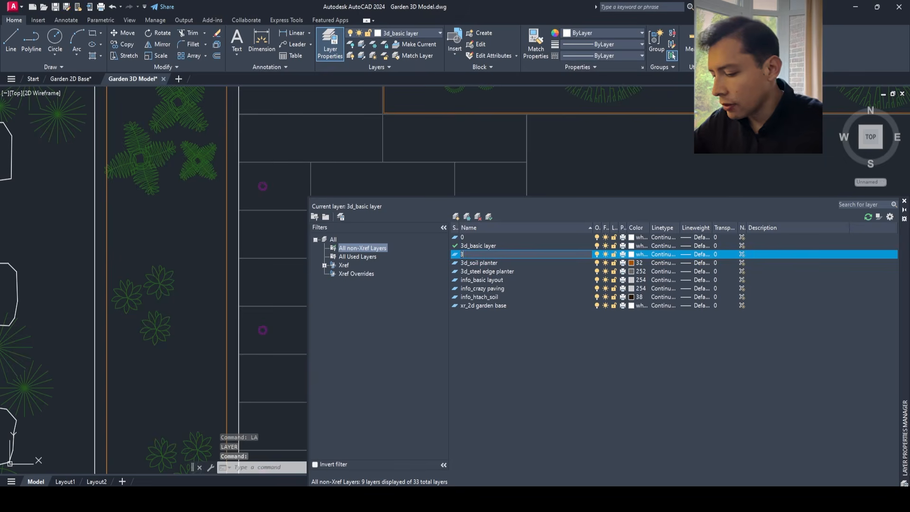
{"action": "type", "text": "d_fl"}
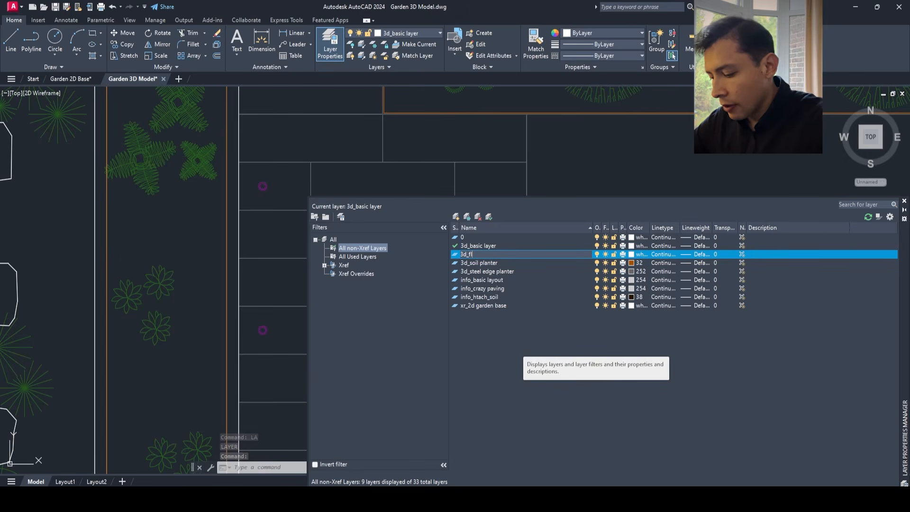
{"action": "type", "text": "agstone paving"}
{"action": "key", "text": "Return"}
- Give the 3d_flagstone paving layer colour 160 and make it the current layer
{"action": "left_click", "coordinate": [632, 254]}
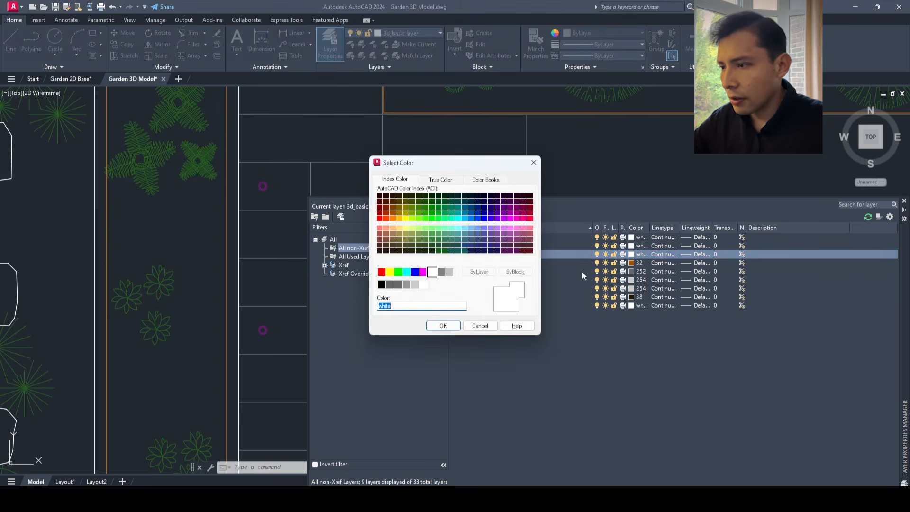
{"action": "left_click", "coordinate": [472, 202]}
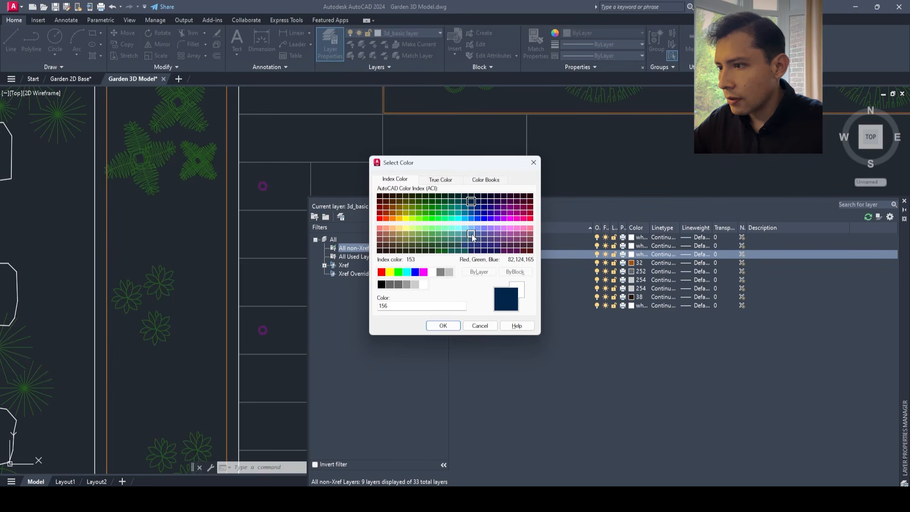
{"action": "left_click", "coordinate": [472, 229]}
{"action": "left_click", "coordinate": [450, 326]}
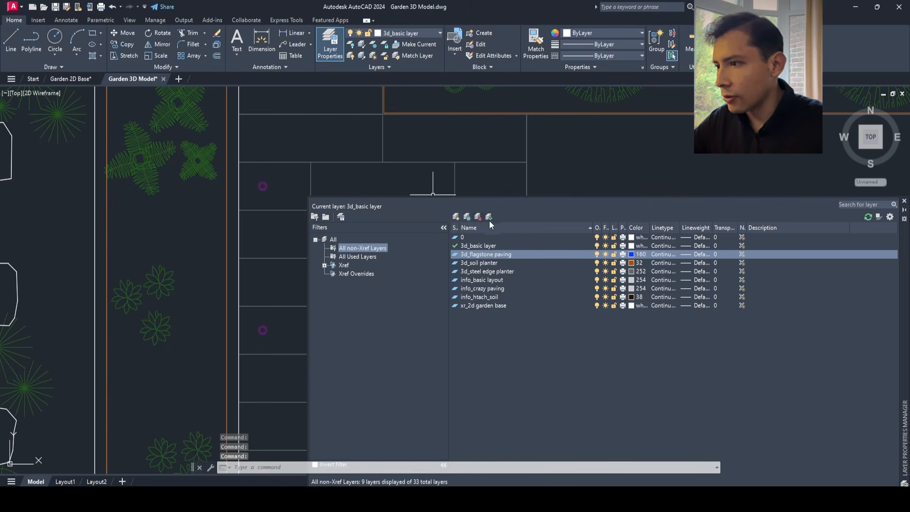
{"action": "left_click", "coordinate": [490, 217]}
{"action": "left_click", "coordinate": [905, 201]}
- Trace a rectangle over the right slab in the top row of the paving, corner to corner
{"action": "type", "text": "re"}
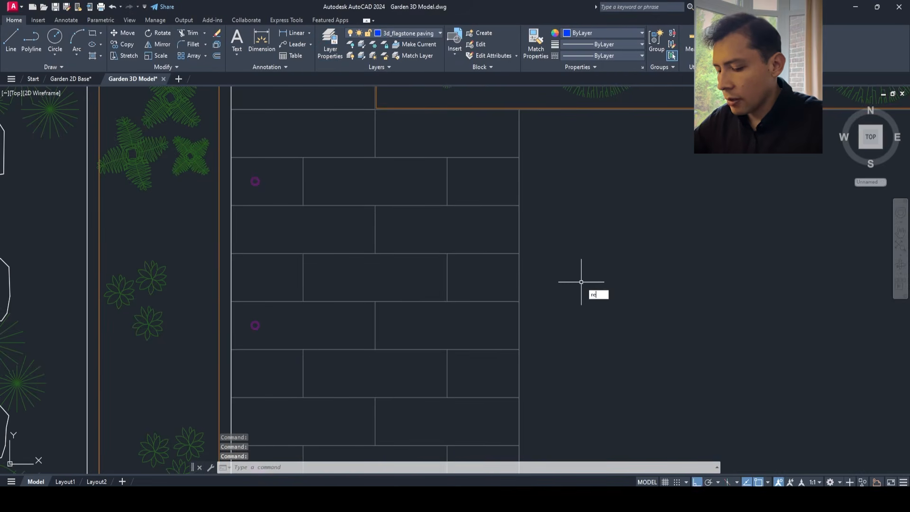
{"action": "type", "text": "c"}
{"action": "key", "text": "Return"}
{"action": "middle_click_drag", "start_coordinate": [390, 252], "coordinate": [388, 301]}
{"action": "scroll", "coordinate": [389, 197], "scroll_direction": "up", "scroll_amount": 1}
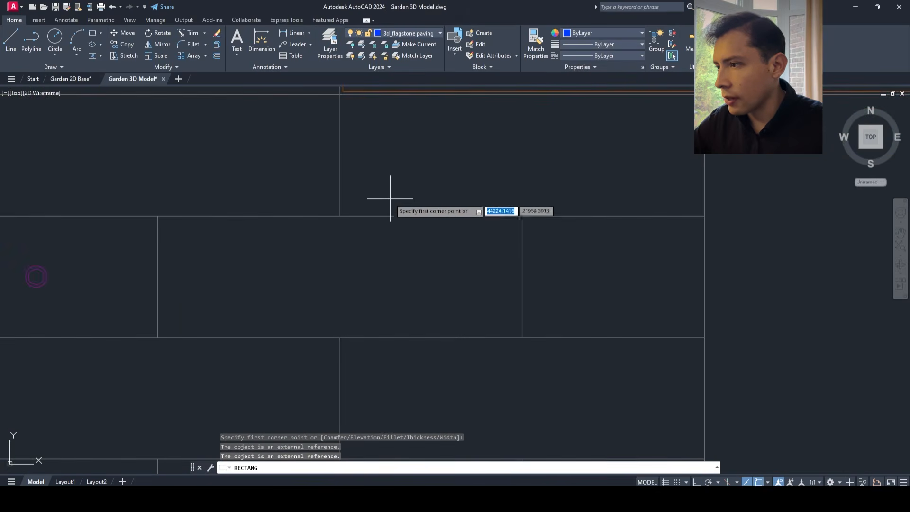
{"action": "scroll", "coordinate": [389, 200], "scroll_direction": "up", "scroll_amount": 1}
{"action": "left_click", "coordinate": [341, 215]}
{"action": "middle_click_drag", "start_coordinate": [701, 124], "coordinate": [489, 172]}
{"action": "left_click", "coordinate": [493, 155]}
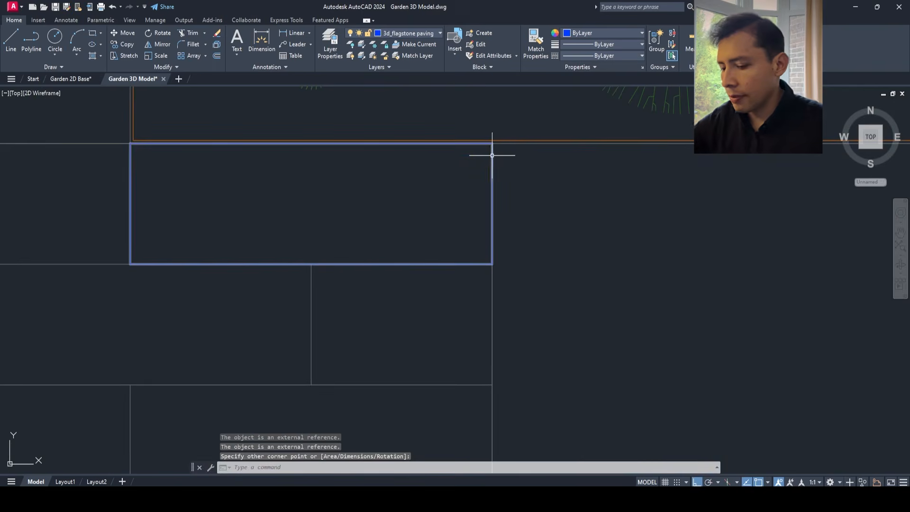
- Trace rectangles over the left slab of the top row and the left half slab of the second row
{"action": "key", "text": "space"}
{"action": "middle_click_drag", "start_coordinate": [289, 215], "coordinate": [471, 232]}
{"action": "scroll", "coordinate": [469, 232], "scroll_direction": "down", "scroll_amount": 1}
{"action": "left_click", "coordinate": [144, 188]}
{"action": "left_click", "coordinate": [371, 264]}
{"action": "key", "text": "space"}
{"action": "left_click", "coordinate": [144, 338]}
{"action": "left_click", "coordinate": [258, 263]}
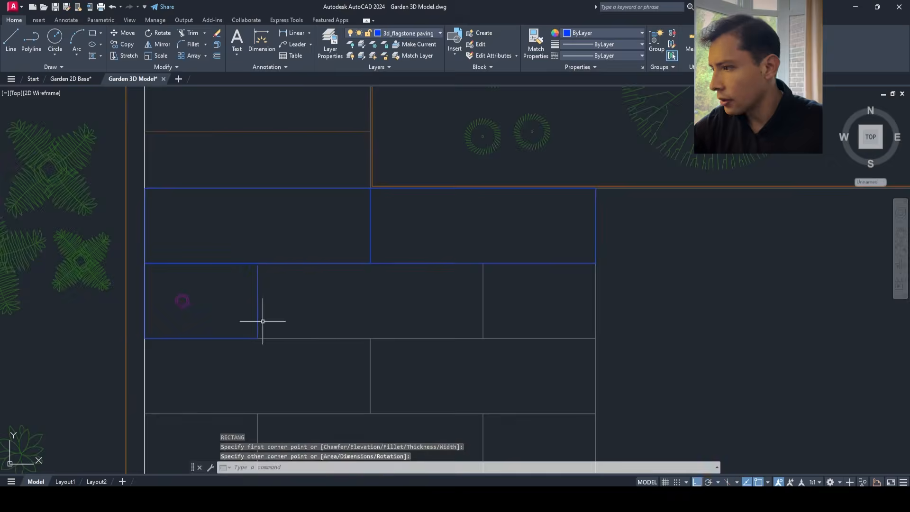
- Trace rectangles over the remaining paving slabs from the second row down through the fifth row
{"action": "key", "text": "space"}
{"action": "left_click", "coordinate": [483, 264]}
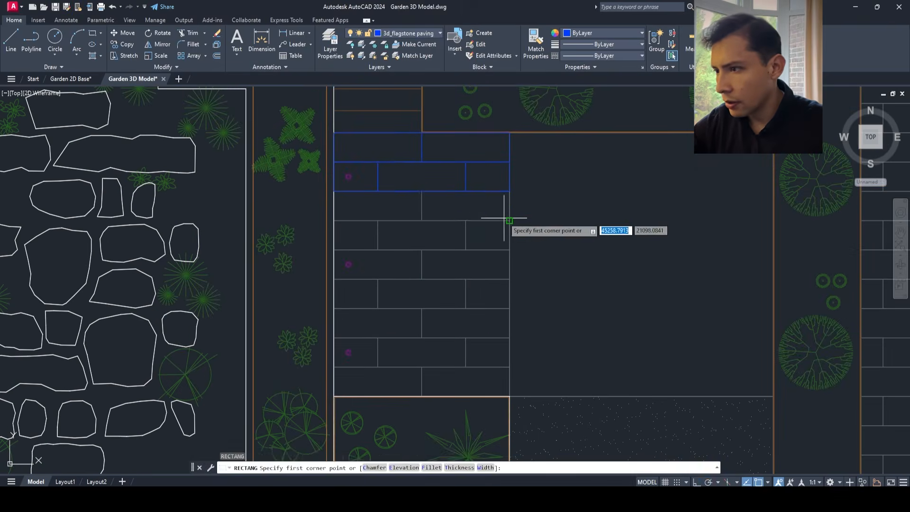
{"action": "left_click", "coordinate": [378, 195]}
{"action": "left_click", "coordinate": [466, 220]}
{"action": "left_click", "coordinate": [509, 280]}
{"action": "left_click", "coordinate": [421, 250]}
- Trace rectangles over the sixth-row paving slabs and the left slab of the seventh row
{"action": "left_click", "coordinate": [334, 308]}
{"action": "left_click", "coordinate": [378, 279]}
{"action": "left_click", "coordinate": [465, 308]}
{"action": "left_click", "coordinate": [510, 279]}
{"action": "left_click", "coordinate": [334, 338]}
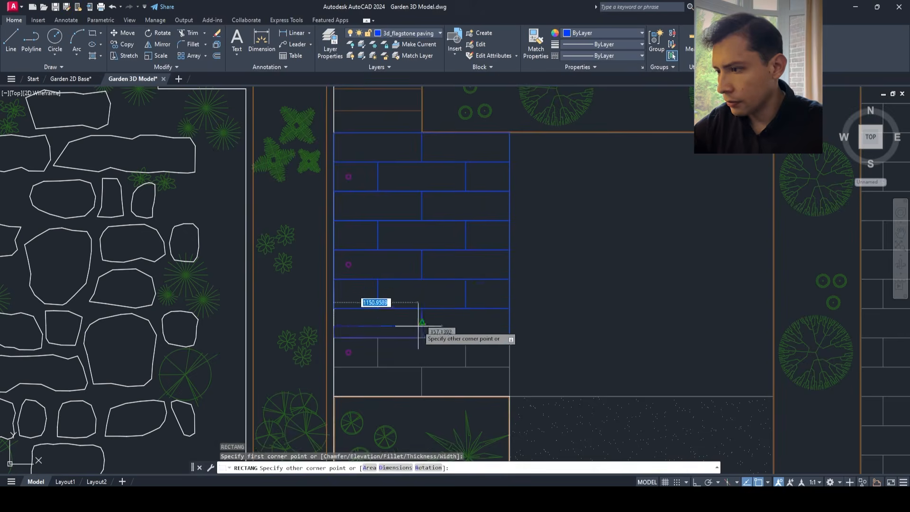
{"action": "left_click", "coordinate": [422, 308]}
- Trace rectangles over the rest of the seventh row and the slabs of the eighth and ninth rows
{"action": "key", "text": "space"}
{"action": "left_click", "coordinate": [466, 367]}
{"action": "scroll", "coordinate": [341, 404], "scroll_direction": "up", "scroll_amount": 3}
{"action": "left_click", "coordinate": [313, 378]}
{"action": "left_click", "coordinate": [664, 258]}
{"action": "scroll", "coordinate": [218, 264], "scroll_direction": "down", "scroll_amount": 2}
{"action": "left_click", "coordinate": [396, 261]}
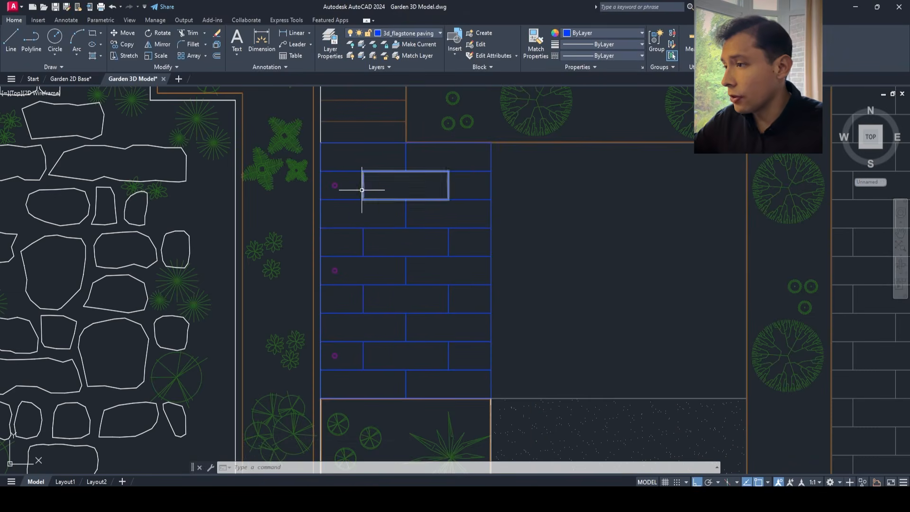
- Select all the similar slab rectangles starting from one of them and isolate them from the rest of the drawing
{"action": "left_click", "coordinate": [374, 172]}
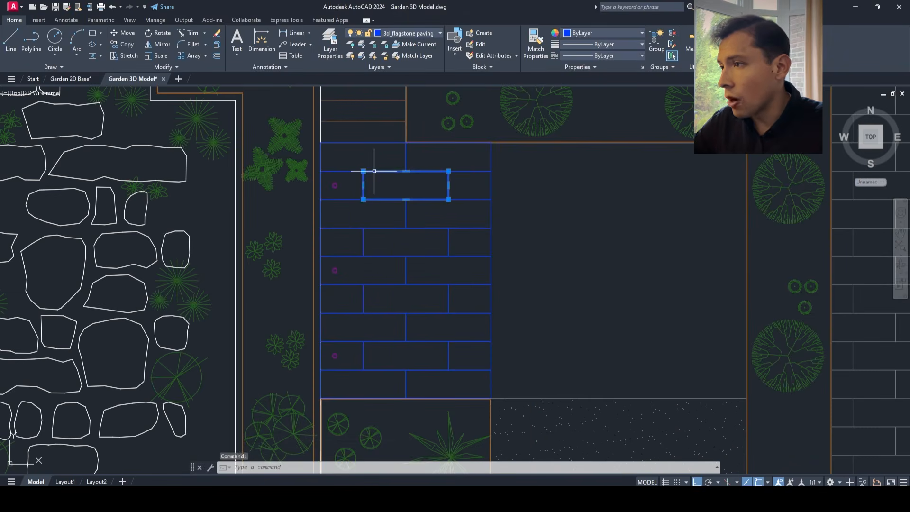
{"action": "right_click", "coordinate": [375, 166]}
{"action": "left_click", "coordinate": [398, 320]}
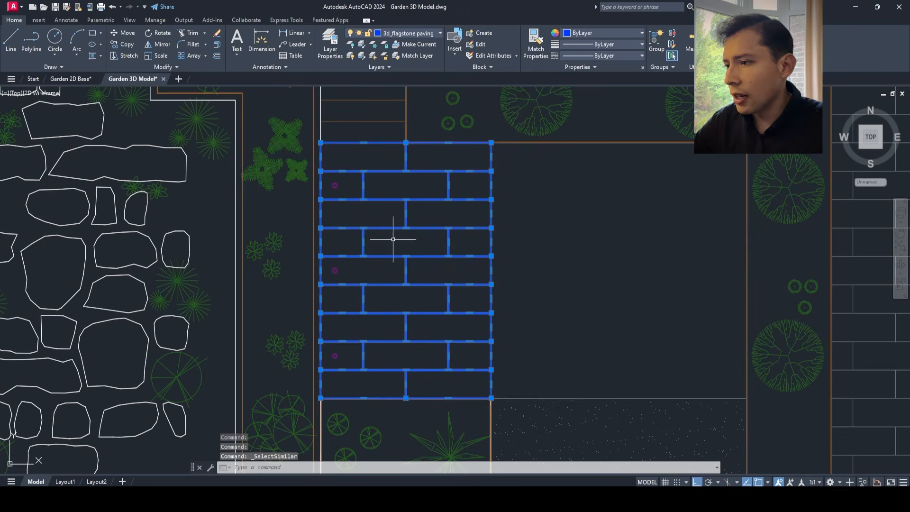
{"action": "right_click", "coordinate": [394, 241]}
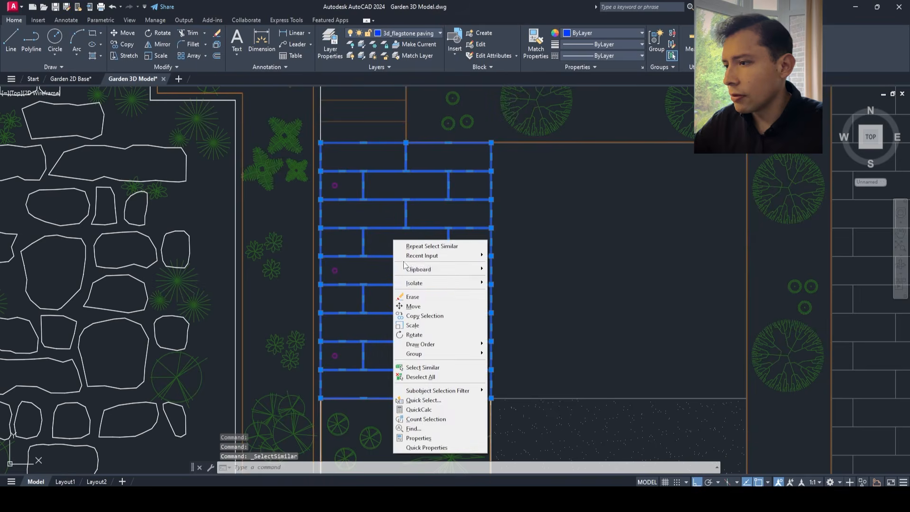
{"action": "mouse_move", "coordinate": [411, 284]}
{"action": "left_click", "coordinate": [515, 284]}
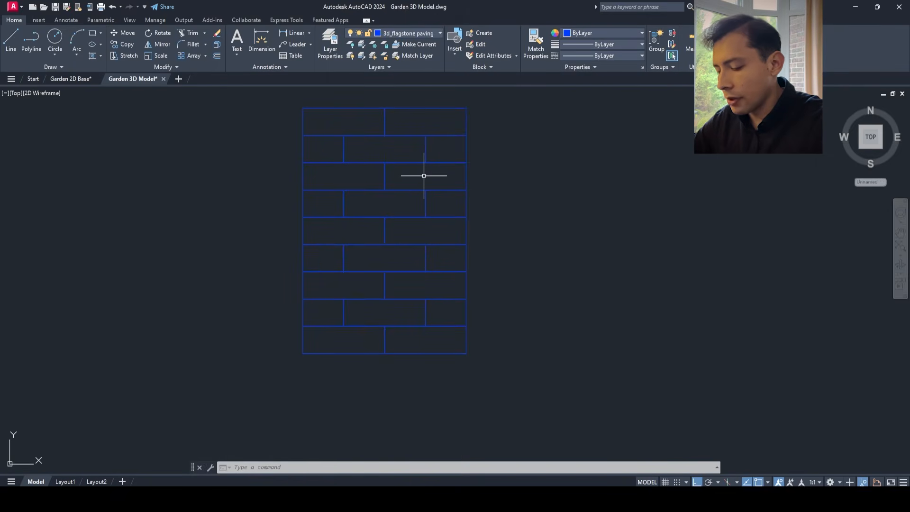
- Offset the top-row slab rectangles and the middle slab of the second row inward by 5
{"action": "key", "text": "Return"}
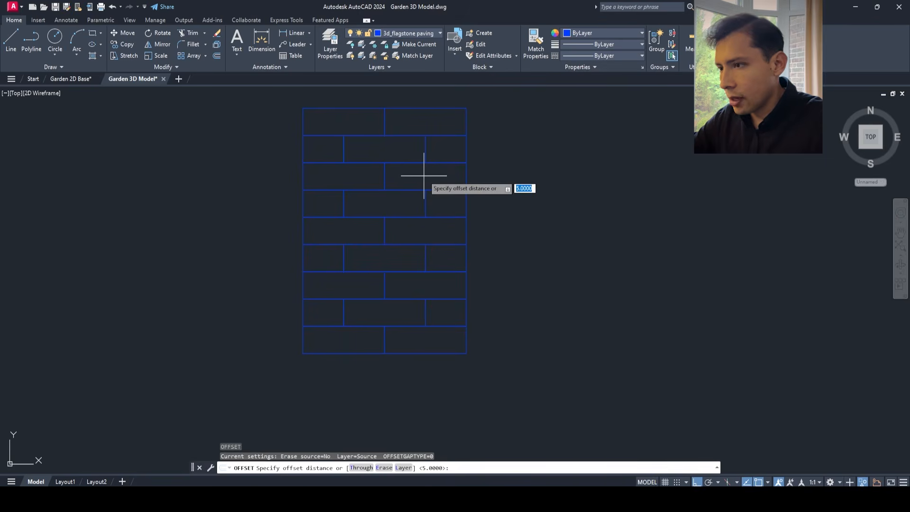
{"action": "key", "text": "Return"}
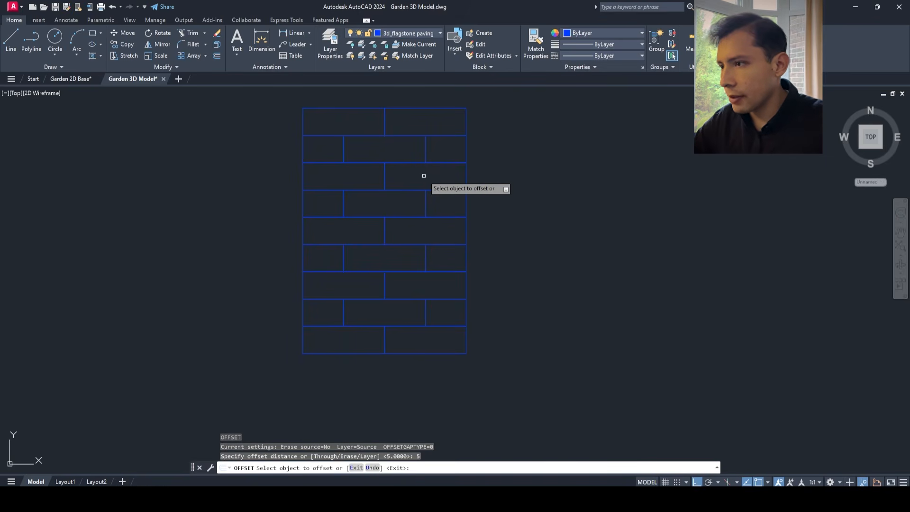
{"action": "scroll", "coordinate": [370, 163], "scroll_direction": "up", "scroll_amount": 6}
{"action": "left_click", "coordinate": [394, 124]}
{"action": "scroll", "coordinate": [210, 336], "scroll_direction": "down", "scroll_amount": 3}
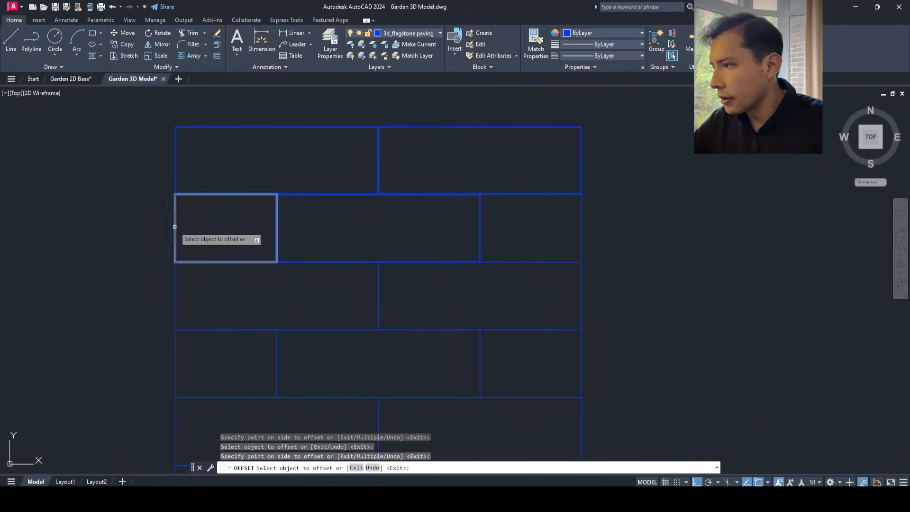
- Offset the remaining slab rectangles inward by 5, working down to the bottom row
{"action": "scroll", "coordinate": [526, 234], "scroll_direction": "up", "scroll_amount": 1}
{"action": "scroll", "coordinate": [451, 256], "scroll_direction": "up", "scroll_amount": 4}
{"action": "scroll", "coordinate": [647, 363], "scroll_direction": "down", "scroll_amount": 4}
{"action": "left_click", "coordinate": [258, 263]}
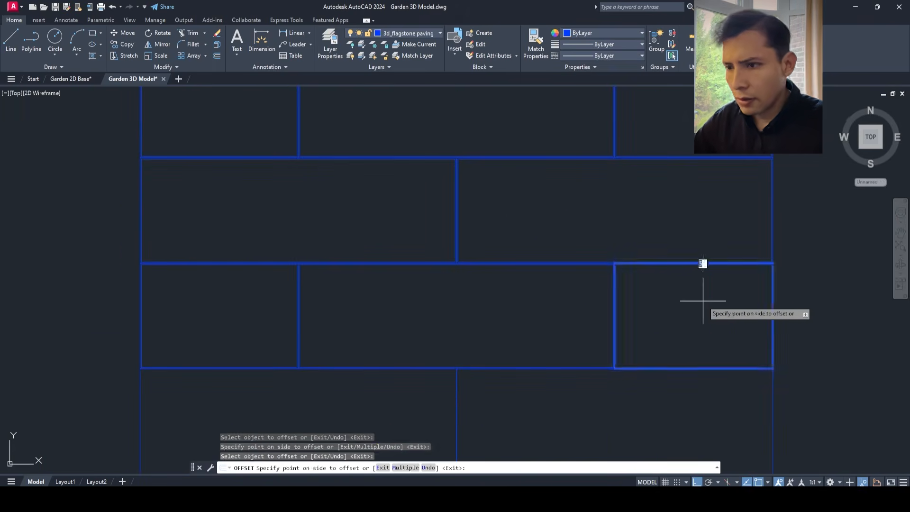
{"action": "scroll", "coordinate": [308, 187], "scroll_direction": "down", "scroll_amount": 2}
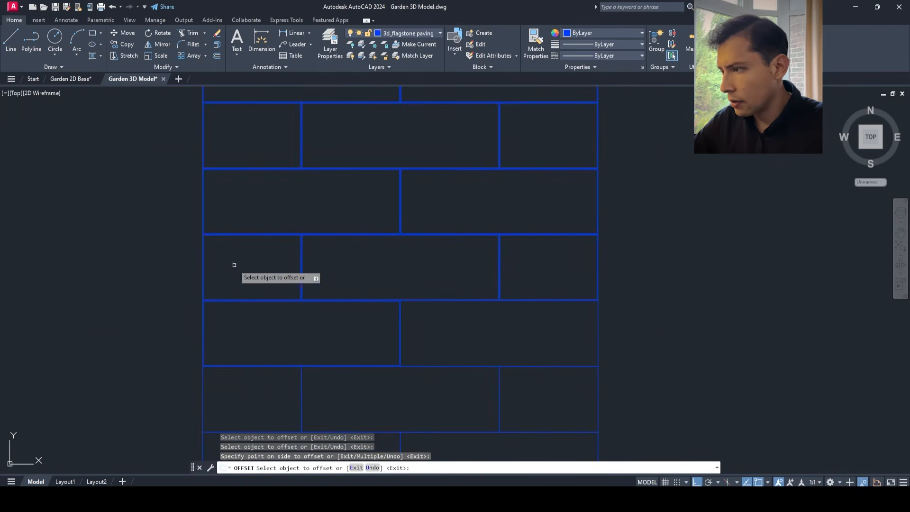
{"action": "scroll", "coordinate": [291, 349], "scroll_direction": "up", "scroll_amount": 2}
{"action": "scroll", "coordinate": [361, 308], "scroll_direction": "up", "scroll_amount": 2}
{"action": "scroll", "coordinate": [362, 308], "scroll_direction": "down", "scroll_amount": 3}
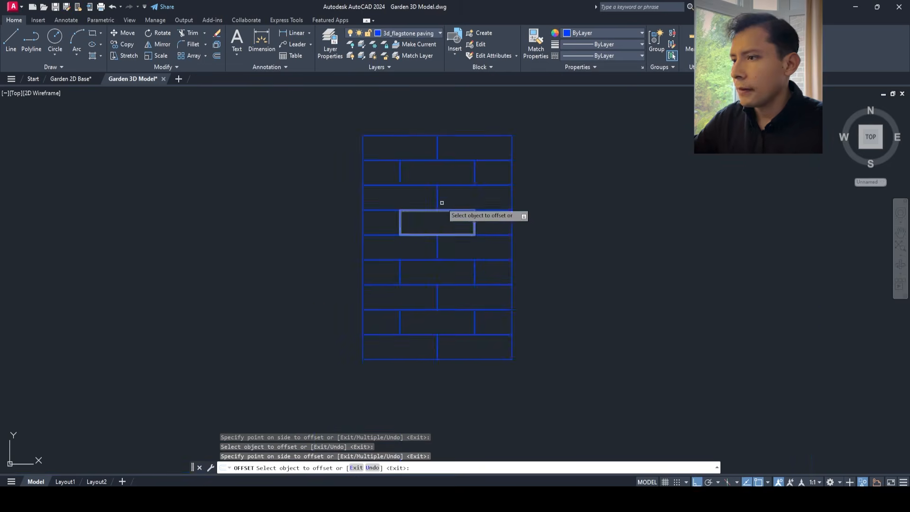
{"action": "key", "text": "Escape"}
- Erase the original outlines of the two top-row slabs and the middle second-row slab, keeping their inner offsets
{"action": "scroll", "coordinate": [433, 152], "scroll_direction": "up", "scroll_amount": 3}
{"action": "scroll", "coordinate": [422, 276], "scroll_direction": "up", "scroll_amount": 3}
{"action": "scroll", "coordinate": [406, 195], "scroll_direction": "up", "scroll_amount": 2}
{"action": "scroll", "coordinate": [407, 275], "scroll_direction": "up", "scroll_amount": 3}
{"action": "left_click", "coordinate": [386, 293]}
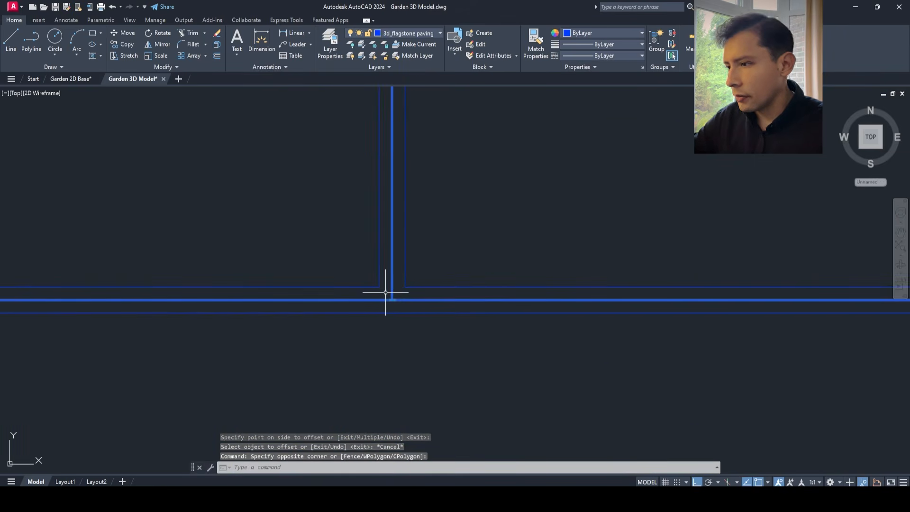
{"action": "left_click", "coordinate": [386, 298]}
{"action": "key", "text": "Delete"}
{"action": "scroll", "coordinate": [386, 294], "scroll_direction": "down", "scroll_amount": 5}
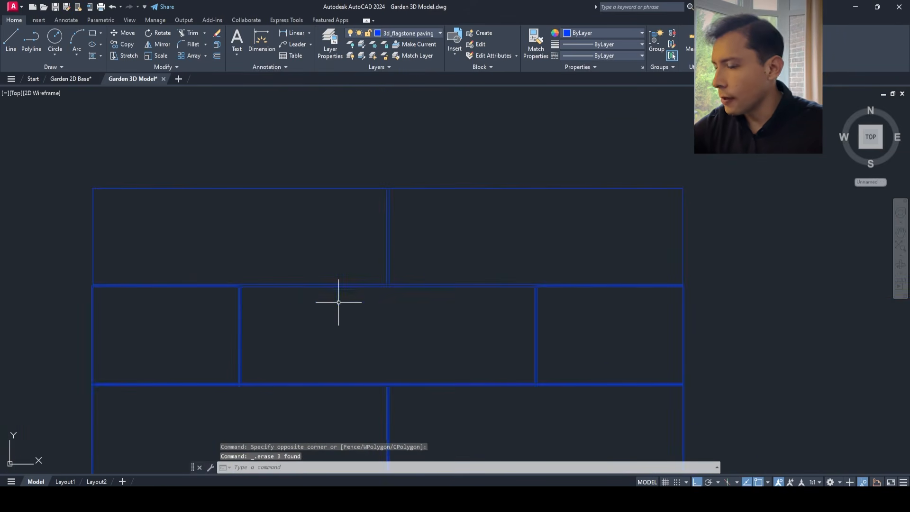
- Erase the original outlines around the joints of the second and third slab rows, keeping their inner offsets
{"action": "scroll", "coordinate": [127, 375], "scroll_direction": "up", "scroll_amount": 3}
{"action": "left_click", "coordinate": [218, 320]}
{"action": "left_click", "coordinate": [199, 304]}
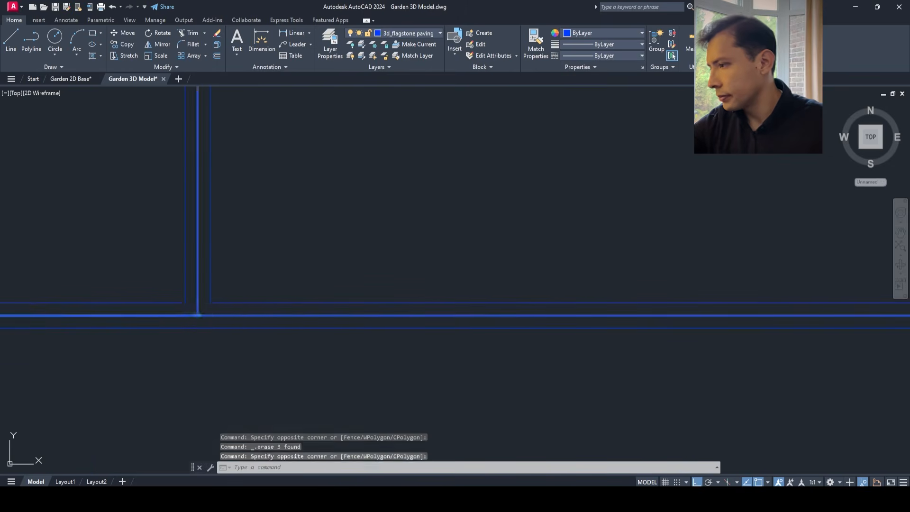
{"action": "key", "text": "Delete"}
{"action": "scroll", "coordinate": [199, 305], "scroll_direction": "down", "scroll_amount": 3}
{"action": "scroll", "coordinate": [493, 260], "scroll_direction": "up", "scroll_amount": 3}
{"action": "left_click", "coordinate": [481, 258]}
{"action": "left_click", "coordinate": [462, 246]}
{"action": "key", "text": "Delete"}
- Erase the original slab outlines in the next rows down, keeping the inset rectangles on both sides of each joint
{"action": "scroll", "coordinate": [486, 238], "scroll_direction": "up", "scroll_amount": 3}
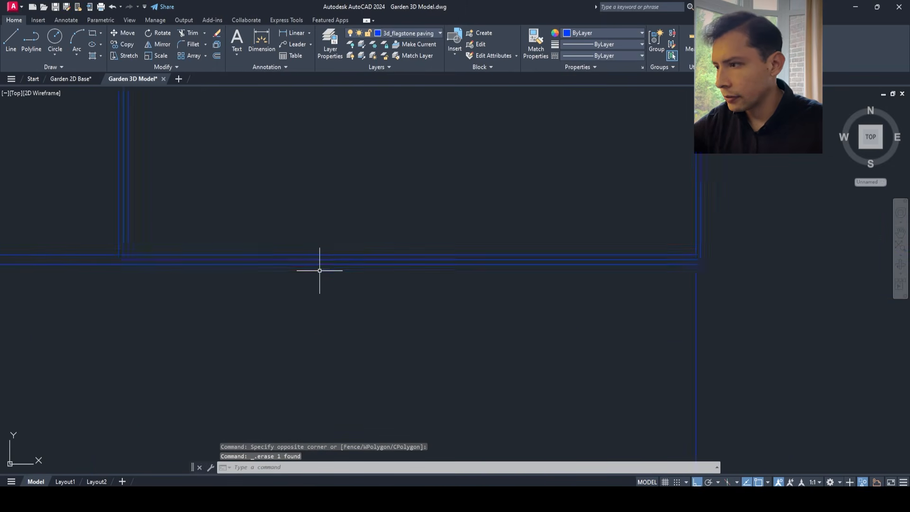
{"action": "scroll", "coordinate": [466, 240], "scroll_direction": "down", "scroll_amount": 3}
{"action": "scroll", "coordinate": [465, 239], "scroll_direction": "up", "scroll_amount": 5}
{"action": "left_click", "coordinate": [503, 249]}
{"action": "left_click", "coordinate": [489, 222]}
{"action": "key", "text": "Delete"}
{"action": "scroll", "coordinate": [487, 216], "scroll_direction": "down", "scroll_amount": 5}
{"action": "scroll", "coordinate": [316, 271], "scroll_direction": "up", "scroll_amount": 5}
{"action": "left_click", "coordinate": [306, 328]}
{"action": "left_click", "coordinate": [295, 317]}
{"action": "key", "text": "Delete"}
- Erase the original slab outlines around the joints further down the paving, leaving the inner offsets in place
{"action": "scroll", "coordinate": [301, 218], "scroll_direction": "up", "scroll_amount": 6}
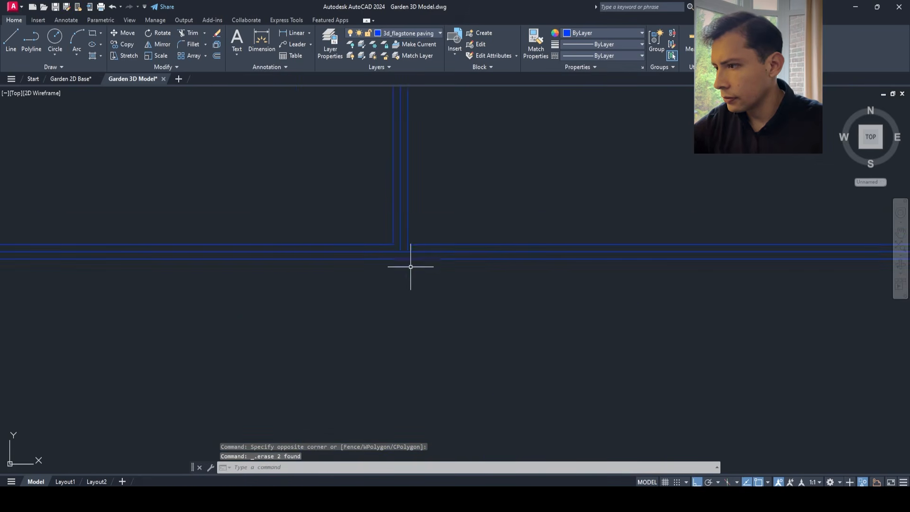
{"action": "scroll", "coordinate": [357, 349], "scroll_direction": "down", "scroll_amount": 5}
{"action": "scroll", "coordinate": [394, 224], "scroll_direction": "up", "scroll_amount": 5}
{"action": "left_click", "coordinate": [393, 199]}
{"action": "scroll", "coordinate": [392, 187], "scroll_direction": "down", "scroll_amount": 5}
{"action": "scroll", "coordinate": [246, 350], "scroll_direction": "up", "scroll_amount": 6}
{"action": "scroll", "coordinate": [347, 233], "scroll_direction": "down", "scroll_amount": 5}
{"action": "scroll", "coordinate": [755, 254], "scroll_direction": "up", "scroll_amount": 6}
{"action": "scroll", "coordinate": [396, 281], "scroll_direction": "down", "scroll_amount": 3}
{"action": "scroll", "coordinate": [421, 285], "scroll_direction": "up", "scroll_amount": 1}
{"action": "key", "text": "Delete"}
- Erase the last original outlines in the lower rows and check the whole paving for leftovers
{"action": "scroll", "coordinate": [350, 263], "scroll_direction": "down", "scroll_amount": 5}
{"action": "scroll", "coordinate": [591, 268], "scroll_direction": "up", "scroll_amount": 4}
{"action": "left_click", "coordinate": [534, 278]}
{"action": "left_click", "coordinate": [532, 256]}
{"action": "key", "text": "Delete"}
{"action": "scroll", "coordinate": [432, 270], "scroll_direction": "down", "scroll_amount": 5}
{"action": "scroll", "coordinate": [245, 172], "scroll_direction": "up", "scroll_amount": 6}
{"action": "scroll", "coordinate": [299, 183], "scroll_direction": "down", "scroll_amount": 4}
{"action": "scroll", "coordinate": [590, 244], "scroll_direction": "up", "scroll_amount": 3}
{"action": "scroll", "coordinate": [446, 205], "scroll_direction": "down", "scroll_amount": 6}
{"action": "scroll", "coordinate": [420, 204], "scroll_direction": "up", "scroll_amount": 4}
{"action": "scroll", "coordinate": [421, 204], "scroll_direction": "down", "scroll_amount": 6}
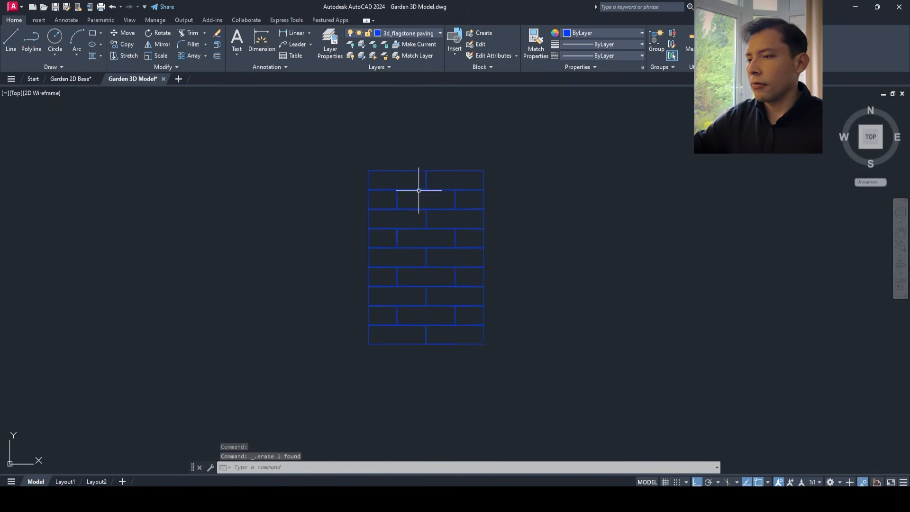
{"action": "middle_click_drag", "start_coordinate": [426, 327], "coordinate": [413, 308]}
{"action": "scroll", "coordinate": [416, 302], "scroll_direction": "up", "scroll_amount": 4}
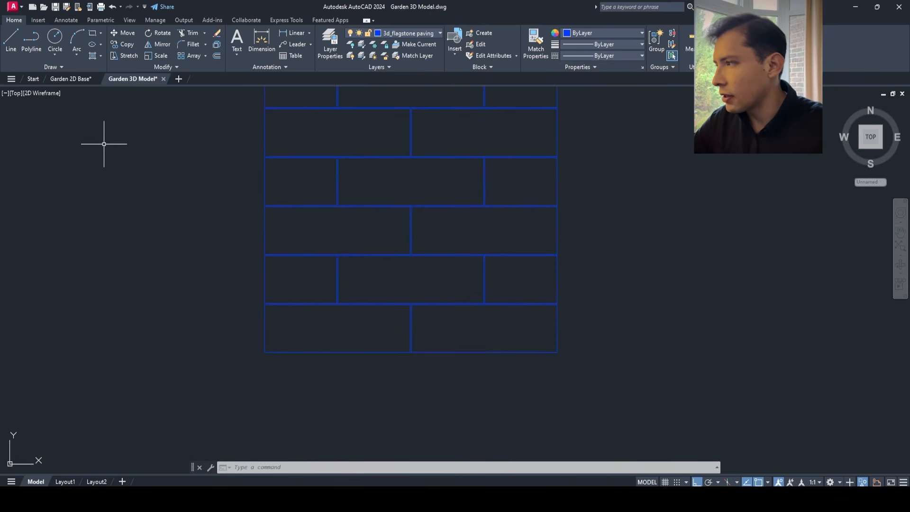
- Switch to the SW Isometric view and extrude all the inset slab outlines to a height of 50
{"action": "left_click", "coordinate": [16, 94]}
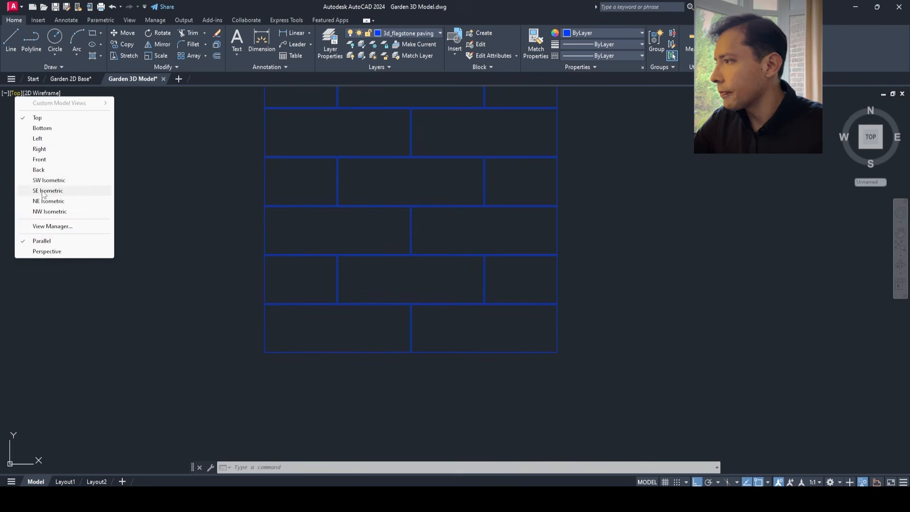
{"action": "left_click", "coordinate": [46, 182]}
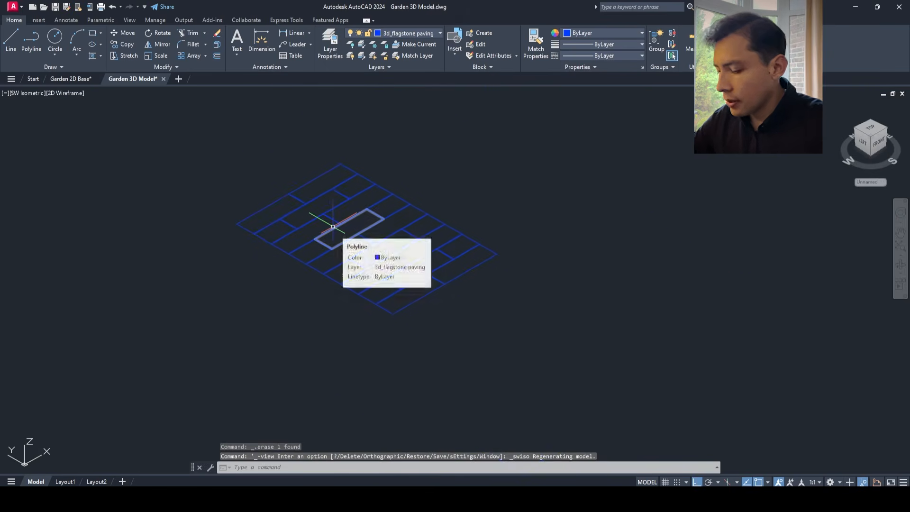
{"action": "type", "text": "EXT"}
{"action": "key", "text": "Return"}
{"action": "left_click", "coordinate": [557, 350]}
{"action": "left_click", "coordinate": [208, 143]}
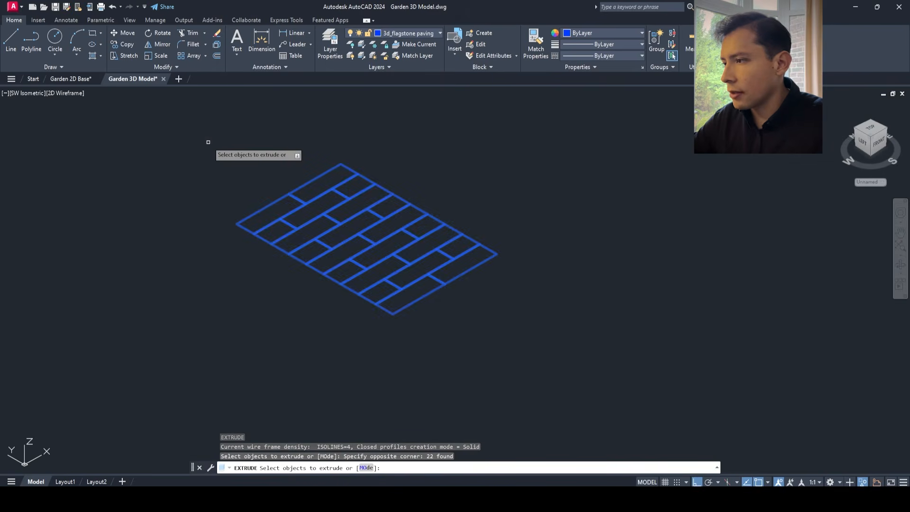
{"action": "right_click", "coordinate": [223, 150]}
{"action": "left_click", "coordinate": [233, 155]}
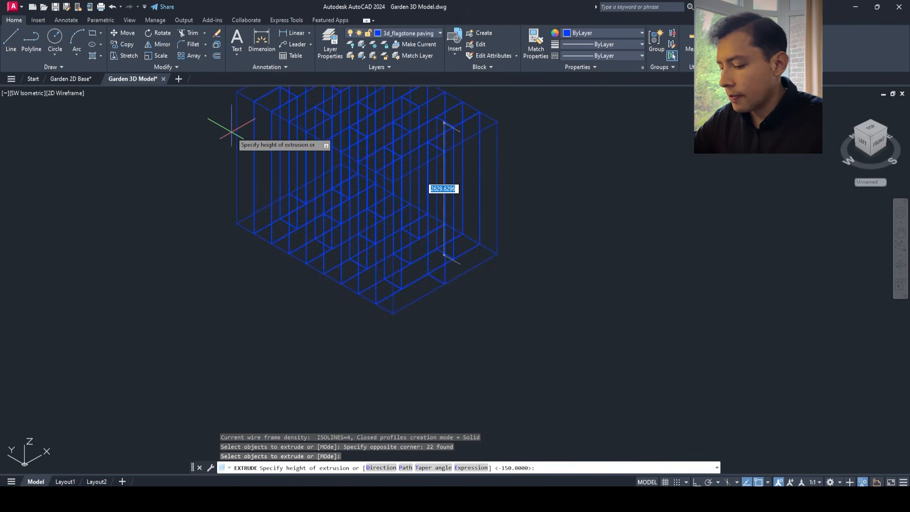
{"action": "key", "text": "Return"}
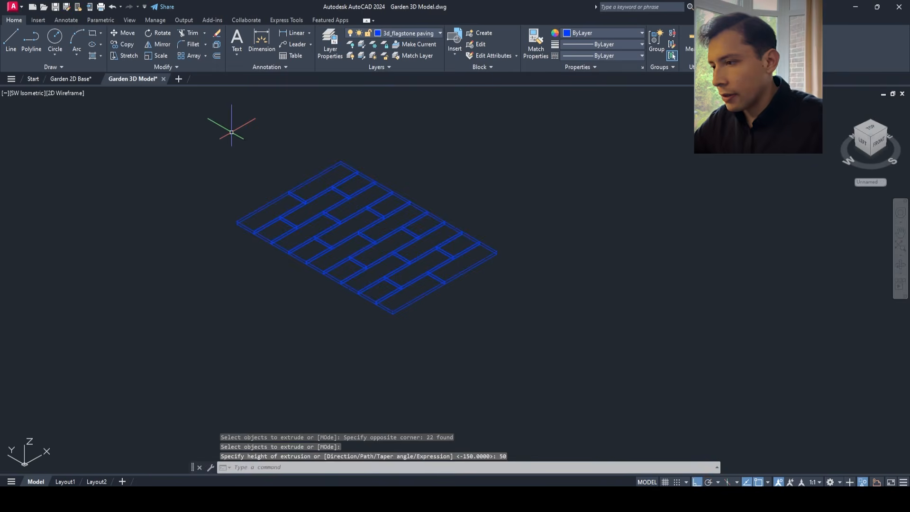
- Apply the Conceptual visual style and orbit the extruded paving to inspect the joints between the slabs
{"action": "left_click", "coordinate": [54, 93]}
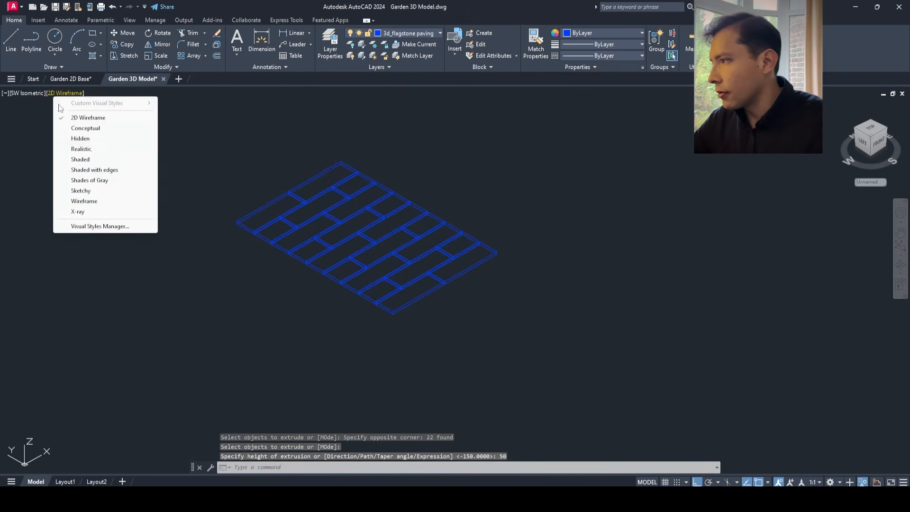
{"action": "left_click", "coordinate": [86, 128]}
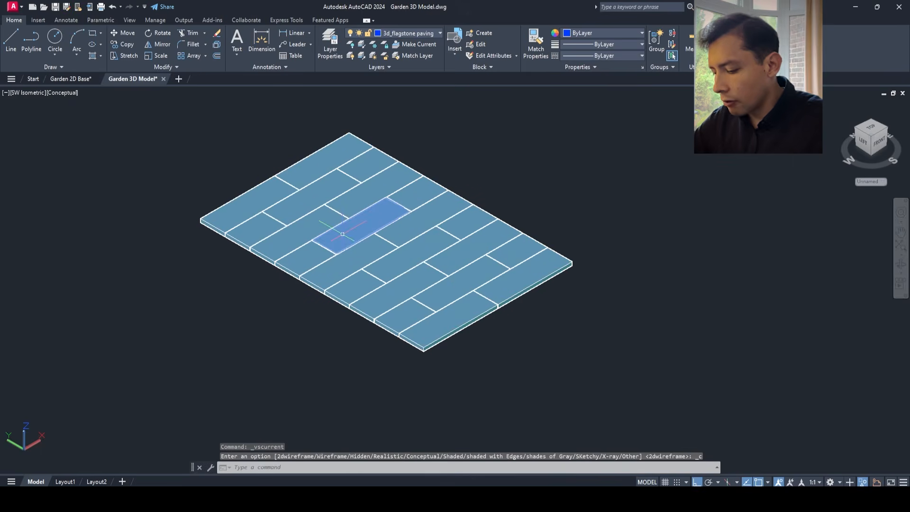
{"action": "key", "text": "Return"}
{"action": "left_click_drag", "start_coordinate": [341, 236], "coordinate": [427, 299]}
{"action": "scroll", "coordinate": [488, 321], "scroll_direction": "up", "scroll_amount": 5}
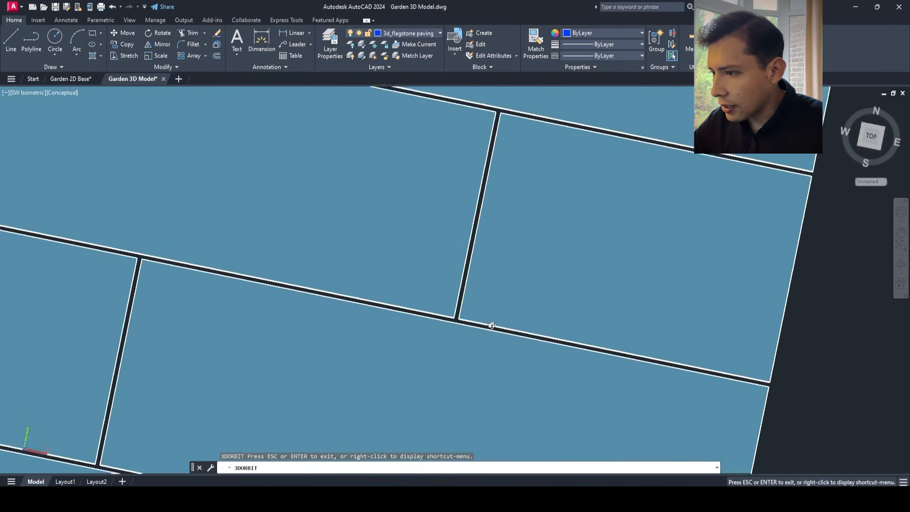
{"action": "left_click_drag", "start_coordinate": [488, 321], "coordinate": [420, 282]}
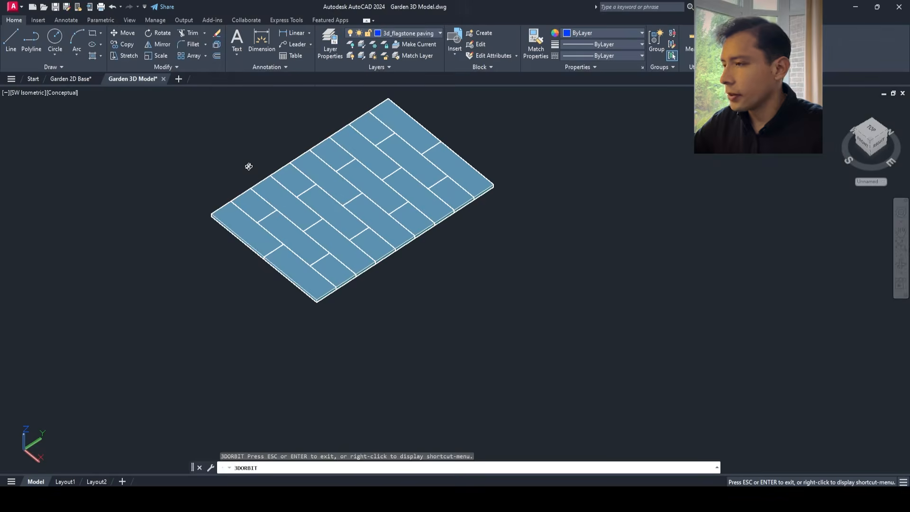
- Leave the orbit and end the object isolation to bring back the rest of the garden model
{"action": "right_click", "coordinate": [248, 158]}
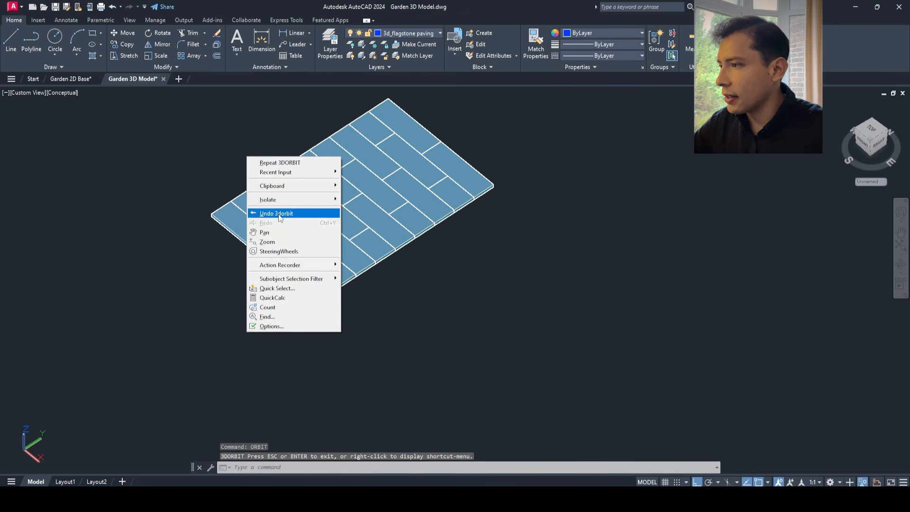
{"action": "left_click", "coordinate": [361, 218]}
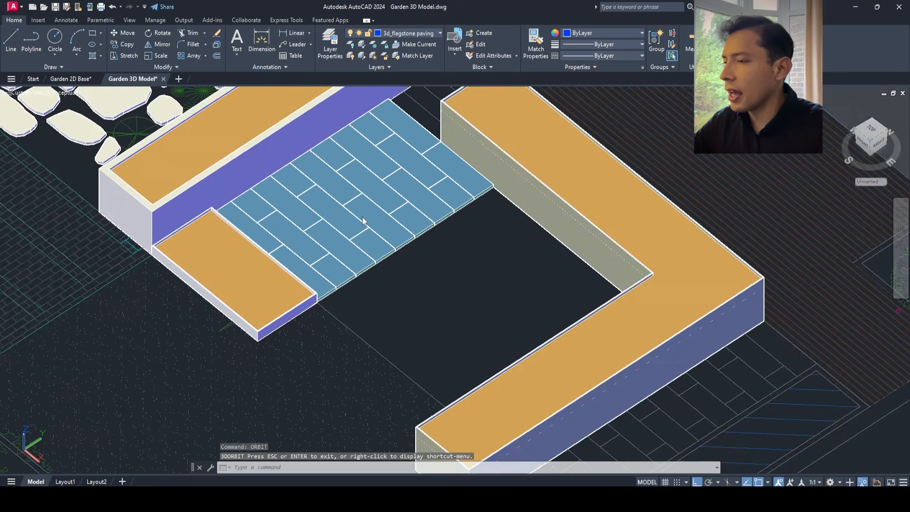
{"action": "scroll", "coordinate": [406, 269], "scroll_direction": "down", "scroll_amount": 3}
{"action": "scroll", "coordinate": [407, 268], "scroll_direction": "up", "scroll_amount": 2}
{"action": "key", "text": "Escape"}
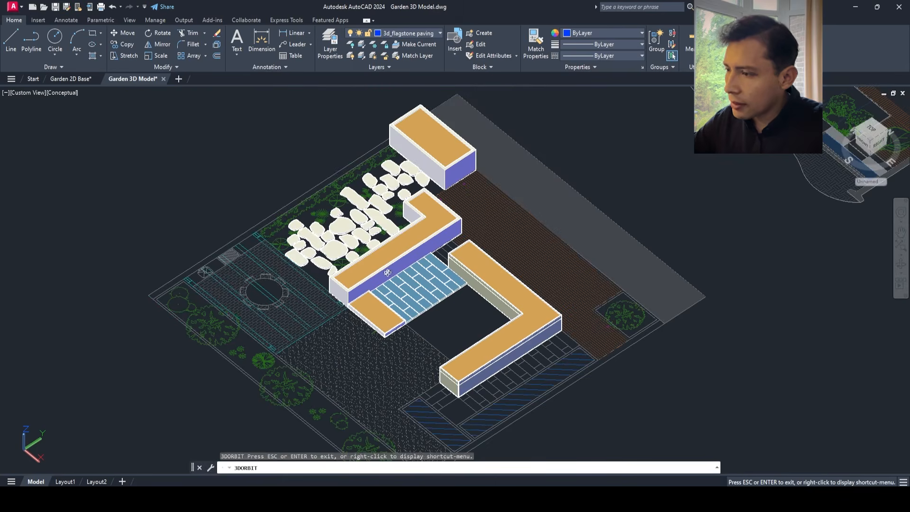
- Orbit around the full garden model to examine the new paving beside the planters and the areas still without solids
{"action": "middle_click_drag", "start_coordinate": [388, 273], "coordinate": [345, 201], "text": "shift"}
{"action": "scroll", "coordinate": [319, 190], "scroll_direction": "up", "scroll_amount": 1}
{"action": "scroll", "coordinate": [344, 201], "scroll_direction": "up", "scroll_amount": 2}
{"action": "left_click_drag", "start_coordinate": [364, 208], "coordinate": [346, 213]}
{"action": "left_click_drag", "start_coordinate": [434, 220], "coordinate": [403, 225]}
{"action": "scroll", "coordinate": [452, 247], "scroll_direction": "up", "scroll_amount": 1}
{"action": "left_click_drag", "start_coordinate": [452, 247], "coordinate": [397, 314]}
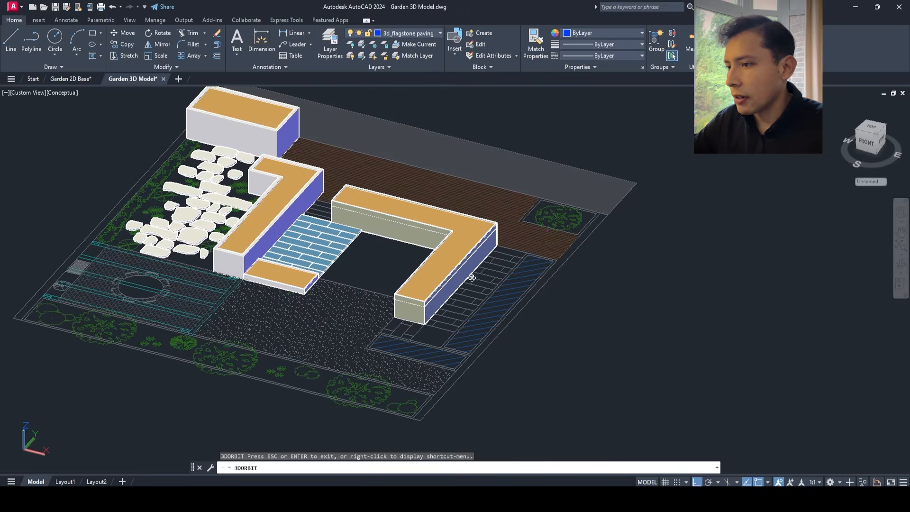
{"action": "scroll", "coordinate": [442, 320], "scroll_direction": "up", "scroll_amount": 1}
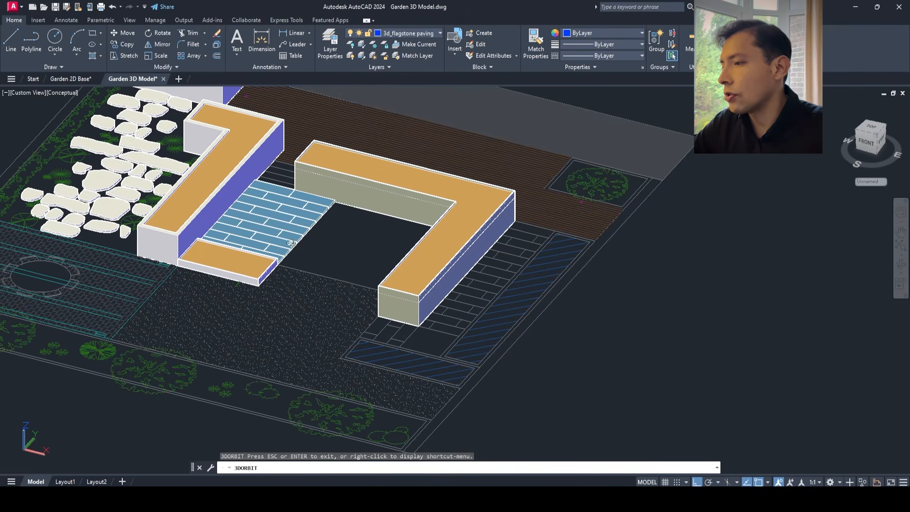
{"action": "left_click_drag", "start_coordinate": [410, 336], "coordinate": [413, 355]}
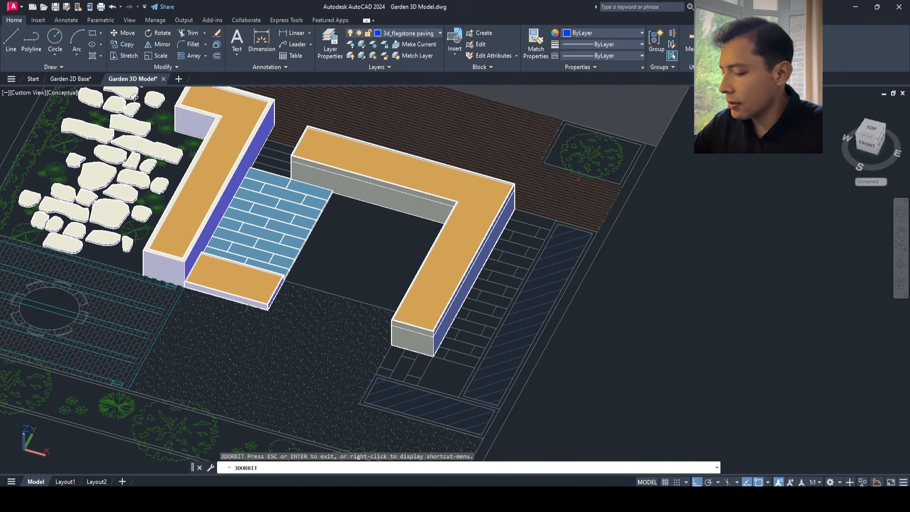
{"action": "key", "text": "Escape"}
- Return to the 2D Wireframe visual style and the Top view
{"action": "left_click", "coordinate": [69, 94]}
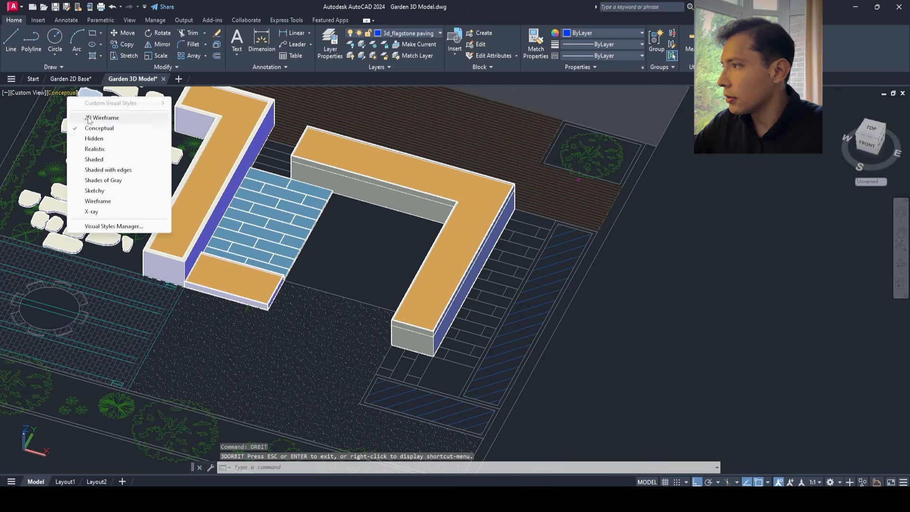
{"action": "left_click", "coordinate": [88, 119]}
{"action": "left_click", "coordinate": [38, 118]}
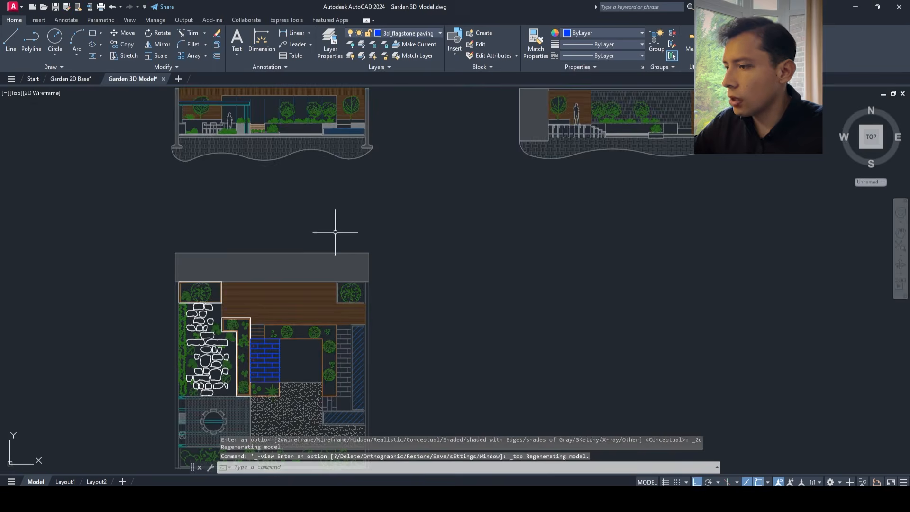
- Isolate the referenced 2D base plan and focus on the narrow slab strip between the tree planter and the hatched area
{"action": "scroll", "coordinate": [329, 228], "scroll_direction": "up", "scroll_amount": 5}
{"action": "left_click", "coordinate": [386, 204]}
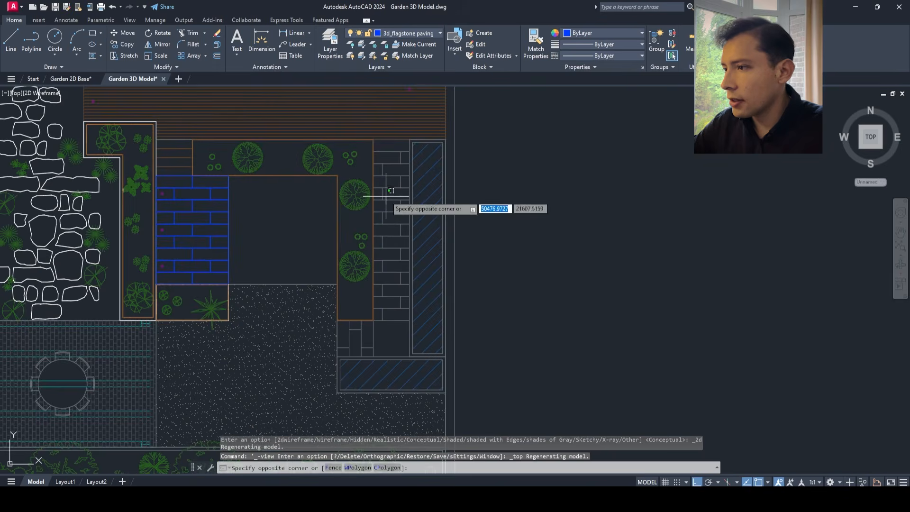
{"action": "left_click", "coordinate": [385, 195]}
{"action": "right_click", "coordinate": [385, 196]}
{"action": "left_click", "coordinate": [509, 281]}
{"action": "scroll", "coordinate": [388, 141], "scroll_direction": "up", "scroll_amount": 5}
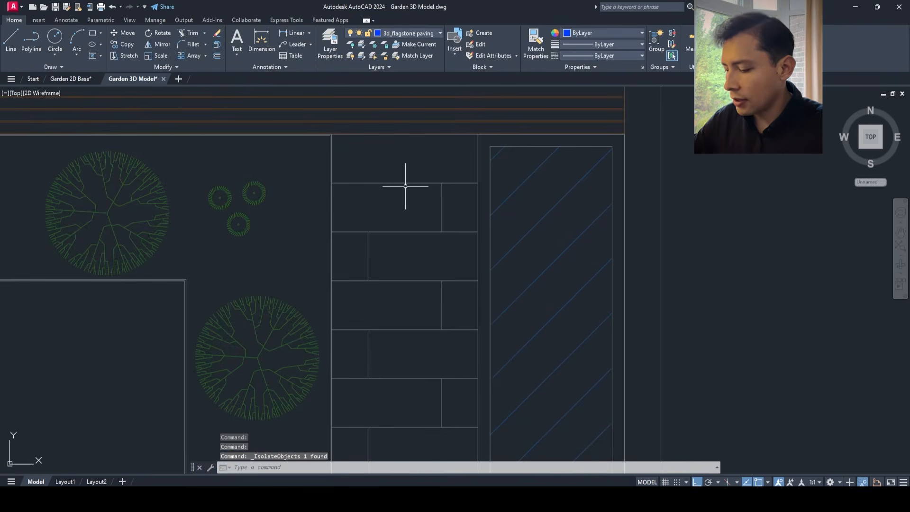
{"action": "right_click", "coordinate": [405, 186]}
{"action": "key", "text": "Escape"}
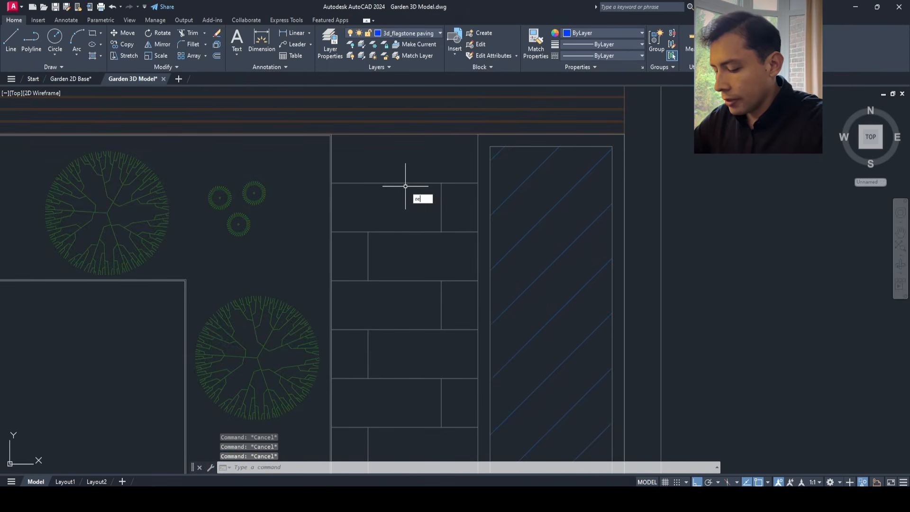
- Trace the full-width top slab of the narrow strip with a rectangle snapped to its corners
{"action": "type", "text": "rec"}
{"action": "key", "text": "Return"}
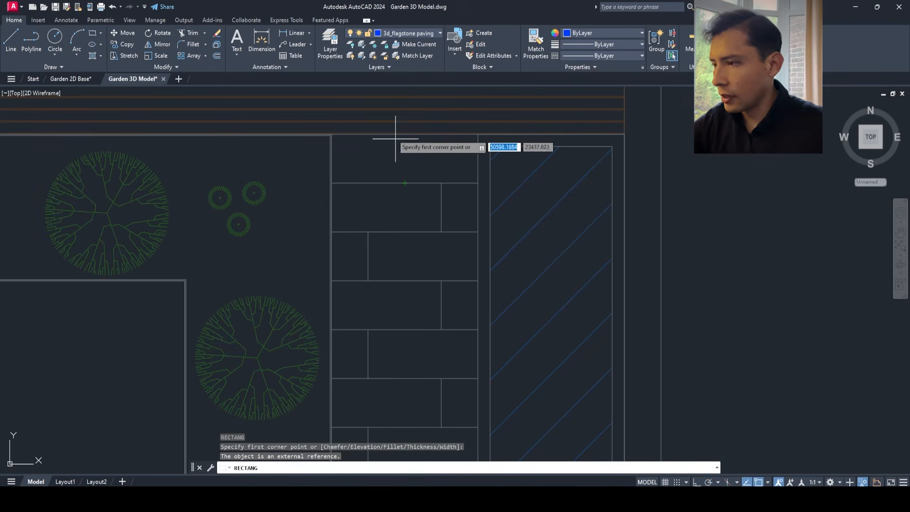
{"action": "scroll", "coordinate": [338, 166], "scroll_direction": "up", "scroll_amount": 4}
{"action": "left_click", "coordinate": [322, 208]}
{"action": "left_click", "coordinate": [457, 161]}
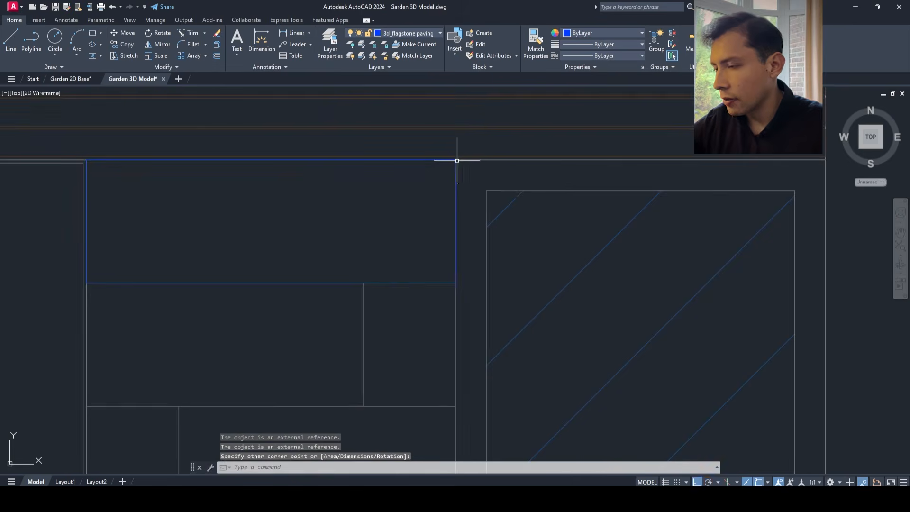
- Trace the short and the long slab of the strip's second row with rectangles
{"action": "scroll", "coordinate": [455, 164], "scroll_direction": "down", "scroll_amount": 2}
{"action": "key", "text": "Return"}
{"action": "left_click", "coordinate": [398, 240]}
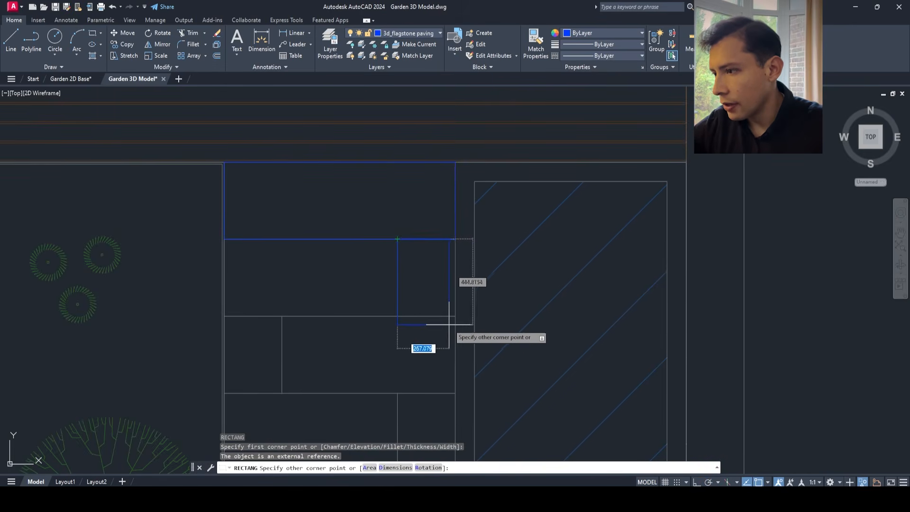
{"action": "left_click", "coordinate": [450, 318]}
{"action": "key", "text": "Return"}
{"action": "left_click", "coordinate": [224, 316]}
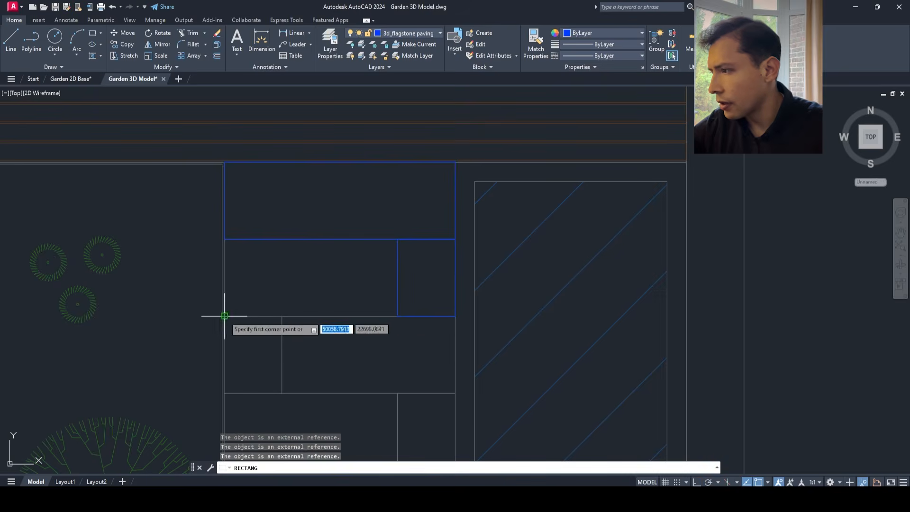
{"action": "left_click", "coordinate": [397, 239]}
- Trace the short and the long slab of the strip's third row with rectangles
{"action": "middle_click_drag", "start_coordinate": [356, 294], "coordinate": [393, 218]}
{"action": "key", "text": "Return"}
{"action": "left_click", "coordinate": [261, 318]}
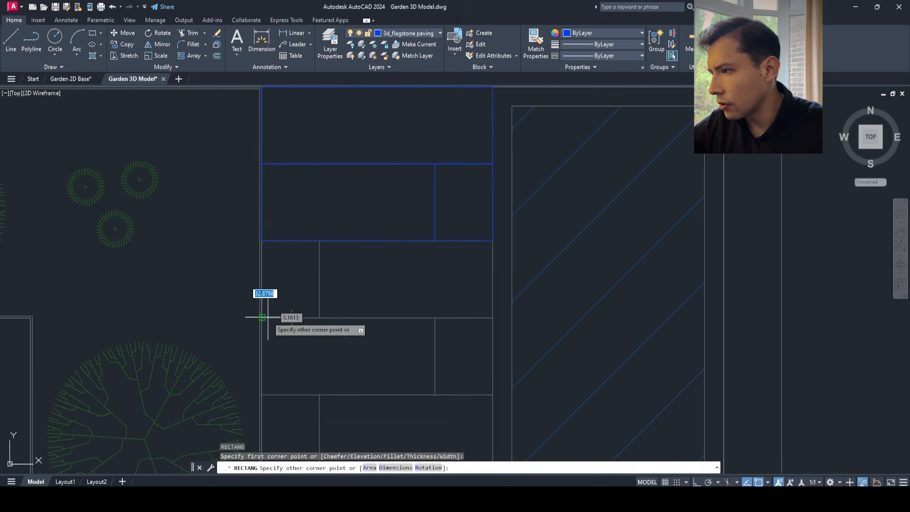
{"action": "left_click", "coordinate": [319, 241]}
{"action": "key", "text": "Return"}
{"action": "left_click", "coordinate": [319, 241]}
{"action": "left_click", "coordinate": [492, 317]}
{"action": "key", "text": "Return"}
- Continue tracing the alternating short and long slabs in the strip's upper-middle rows with corner-to-corner rectangles
{"action": "left_click", "coordinate": [493, 318]}
{"action": "left_click", "coordinate": [279, 97]}
{"action": "left_click", "coordinate": [336, 174]}
{"action": "left_click", "coordinate": [452, 175]}
{"action": "left_click", "coordinate": [510, 251]}
{"action": "left_click", "coordinate": [279, 329]}
{"action": "left_click", "coordinate": [336, 251]}
{"action": "left_click", "coordinate": [509, 329]}
- Trace the slabs of the strip's middle rows with rectangles snapped to the base plan's joints
{"action": "middle_click_drag", "start_coordinate": [342, 422], "coordinate": [380, 127]}
{"action": "left_click", "coordinate": [374, 111]}
{"action": "left_click", "coordinate": [548, 188]}
{"action": "left_click", "coordinate": [490, 187]}
{"action": "left_click", "coordinate": [317, 264]}
{"action": "left_click", "coordinate": [374, 264]}
{"action": "left_click", "coordinate": [548, 341]}
- Trace the short and long slabs of the strip's lower rows with rectangles
{"action": "scroll", "coordinate": [548, 341], "scroll_direction": "down", "scroll_amount": 1}
{"action": "middle_click_drag", "start_coordinate": [548, 342], "coordinate": [515, 138]}
{"action": "left_click", "coordinate": [515, 186]}
{"action": "left_click", "coordinate": [371, 186]}
{"action": "left_click", "coordinate": [407, 187]}
{"action": "left_click", "coordinate": [480, 234]}
{"action": "left_click", "coordinate": [371, 330]}
{"action": "left_click", "coordinate": [407, 282]}
- Trace the large square at the strip's lower end and the upright slabs beside it with rectangles
{"action": "middle_click_drag", "start_coordinate": [516, 330], "coordinate": [503, 210]}
{"action": "left_click", "coordinate": [359, 354]}
{"action": "left_click", "coordinate": [456, 238]}
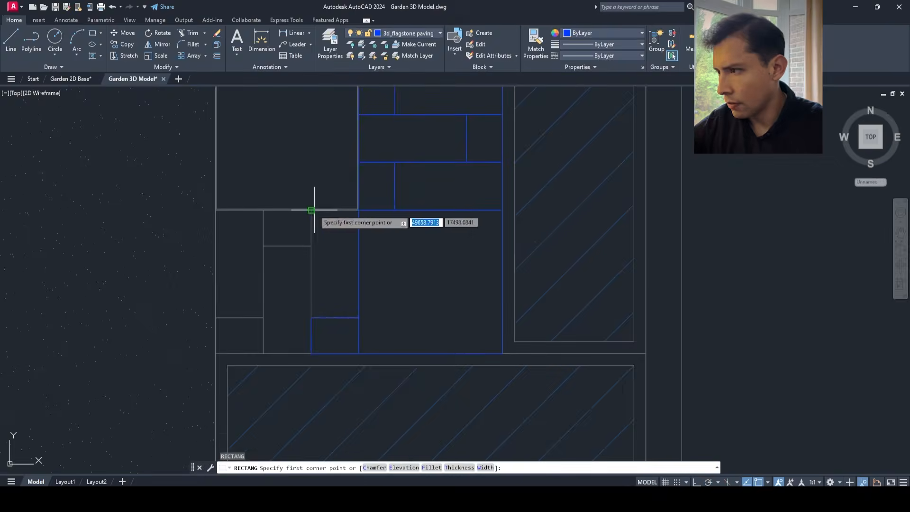
{"action": "scroll", "coordinate": [311, 204], "scroll_direction": "down", "scroll_amount": 2}
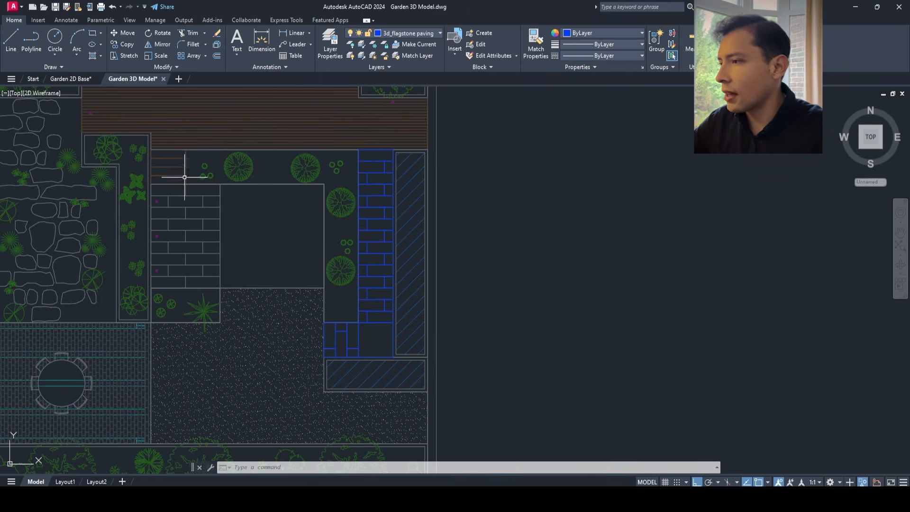
- Select all traced slab outlines similar to one slab in the narrow strip and isolate them from the rest of the drawing
{"action": "scroll", "coordinate": [374, 156], "scroll_direction": "up", "scroll_amount": 4}
{"action": "scroll", "coordinate": [372, 152], "scroll_direction": "down", "scroll_amount": 2}
{"action": "left_click", "coordinate": [372, 168]}
{"action": "right_click", "coordinate": [372, 170]}
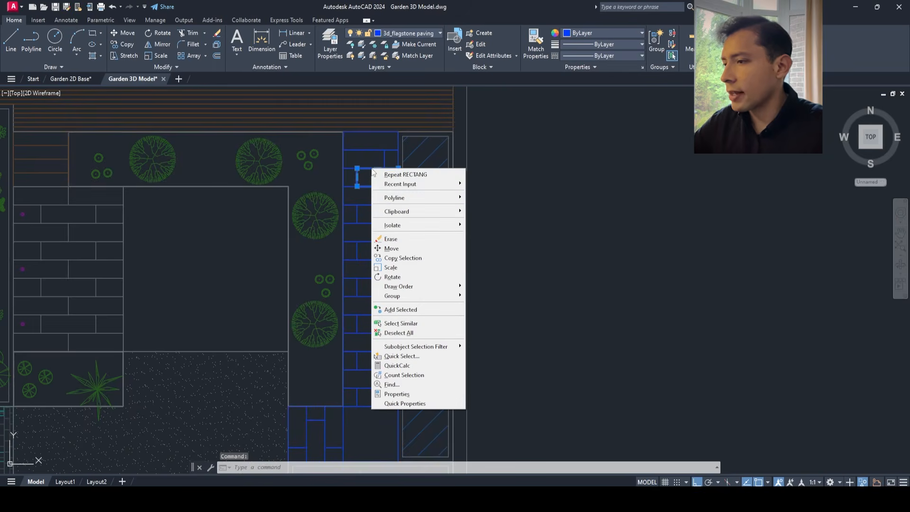
{"action": "left_click", "coordinate": [398, 325]}
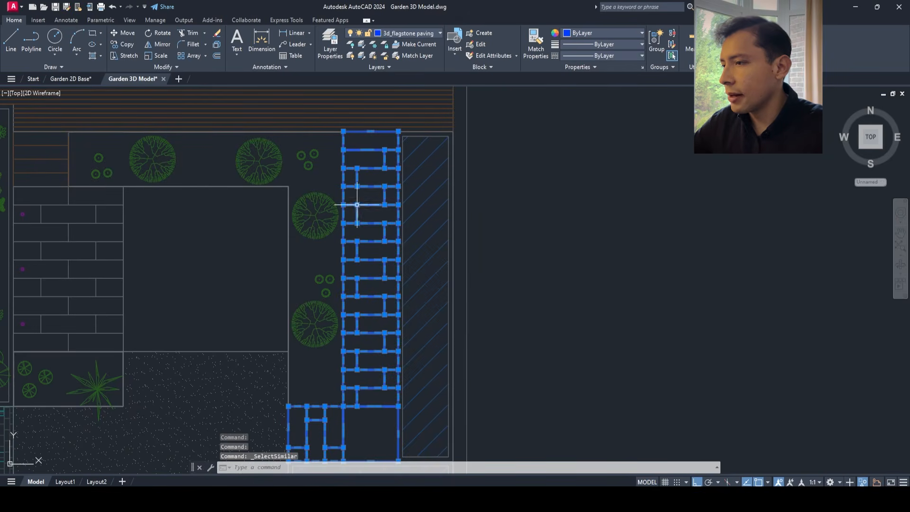
{"action": "right_click", "coordinate": [314, 179]}
{"action": "mouse_move", "coordinate": [351, 227]}
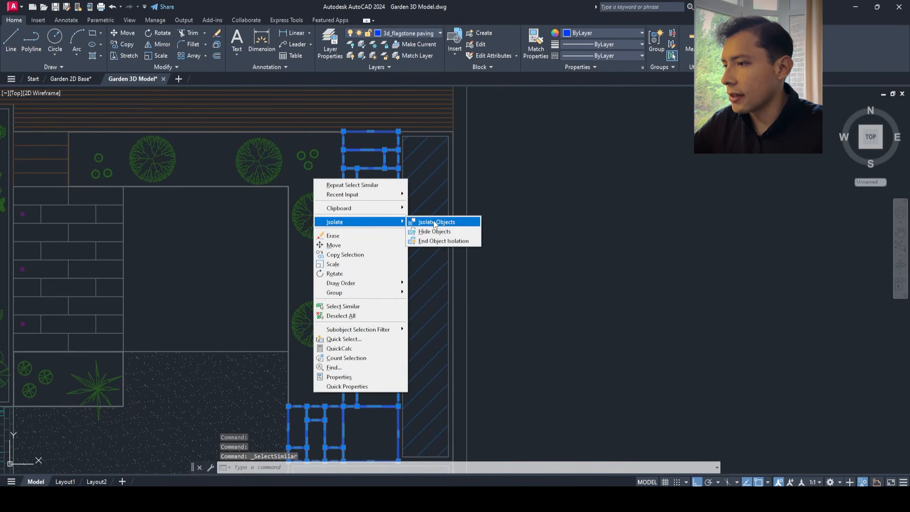
{"action": "left_click", "coordinate": [435, 222]}
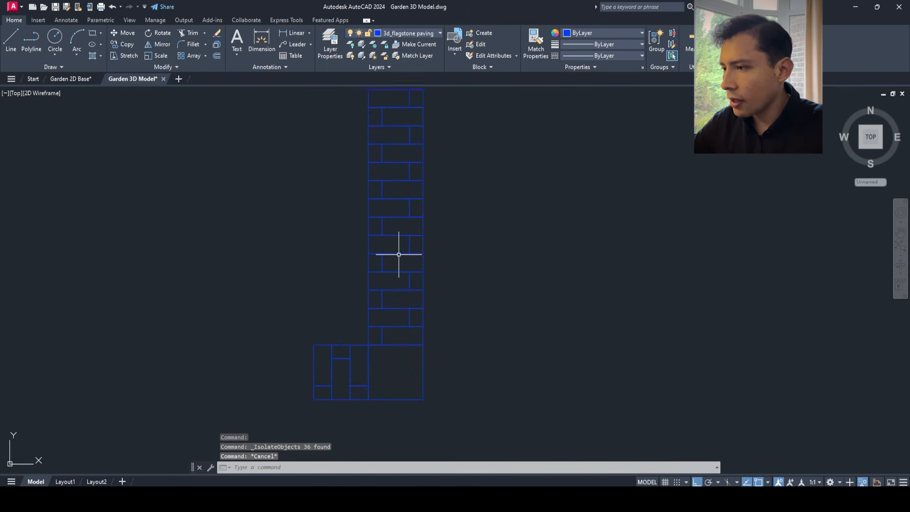
- Turn on the clean-screen display and zoom a window around the isolated slab strip
{"action": "middle_click_drag", "start_coordinate": [405, 244], "coordinate": [406, 266]}
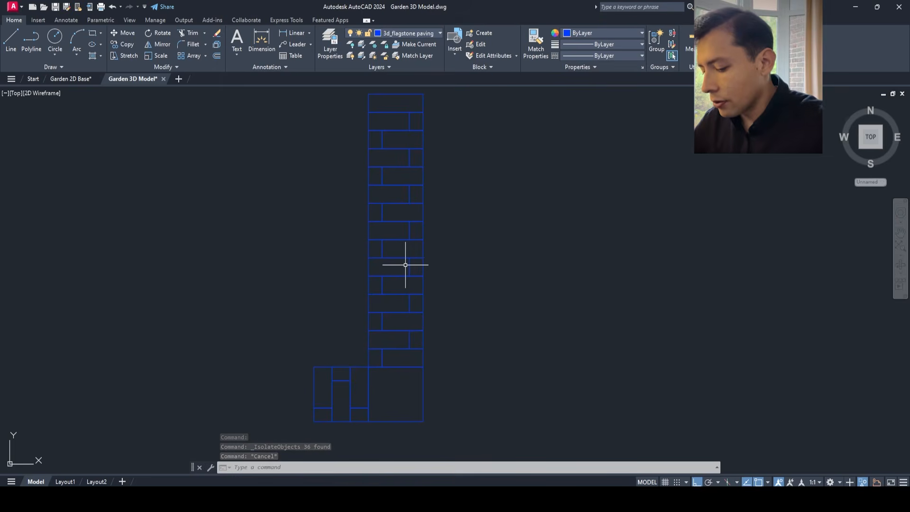
{"action": "key", "text": "ctrl+0"}
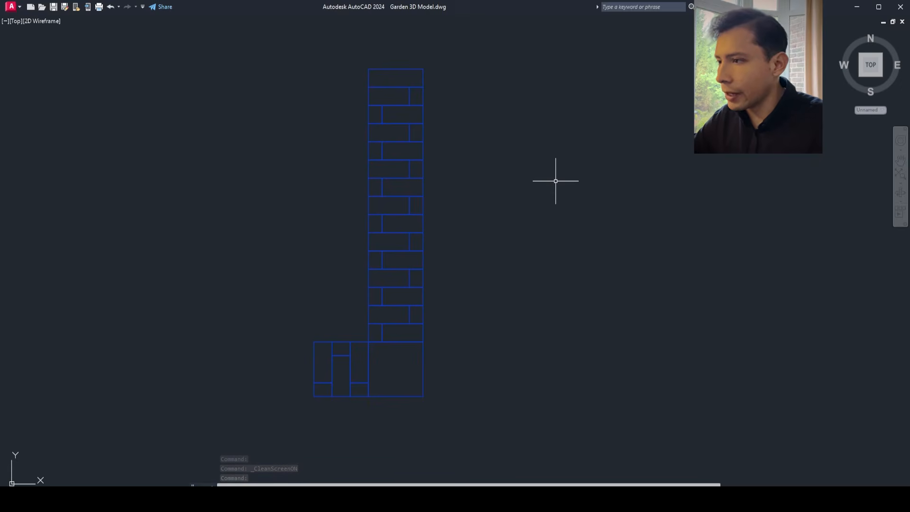
{"action": "type", "text": "z"}
{"action": "key", "text": "Return"}
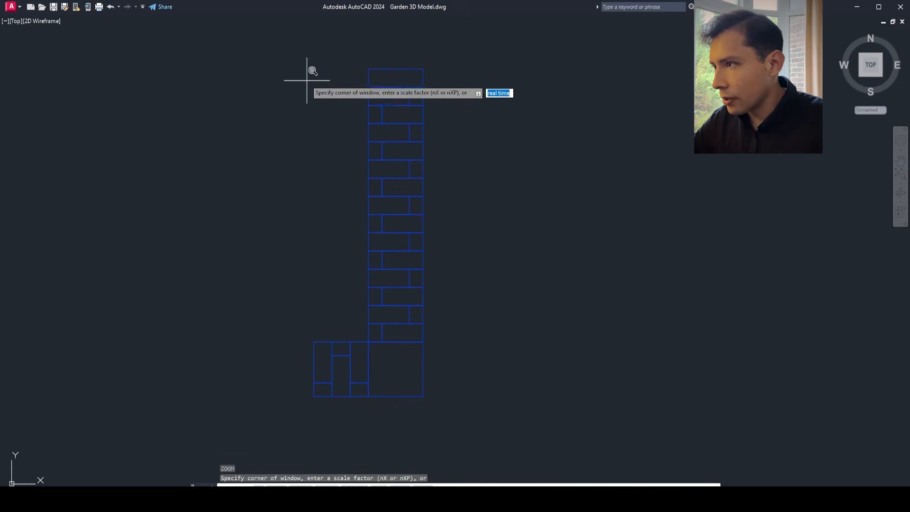
{"action": "left_click", "coordinate": [295, 67]}
{"action": "left_click", "coordinate": [451, 404]}
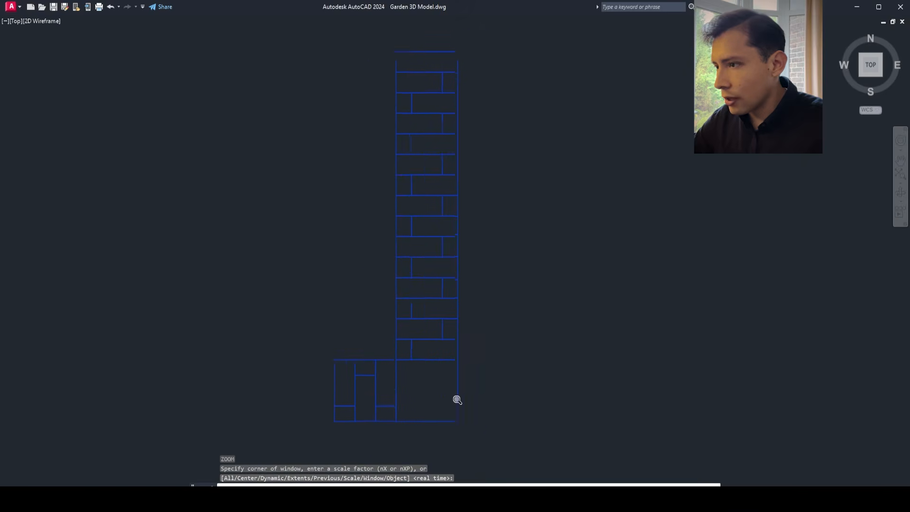
{"action": "key", "text": "Escape"}
{"action": "key", "text": "Escape"}
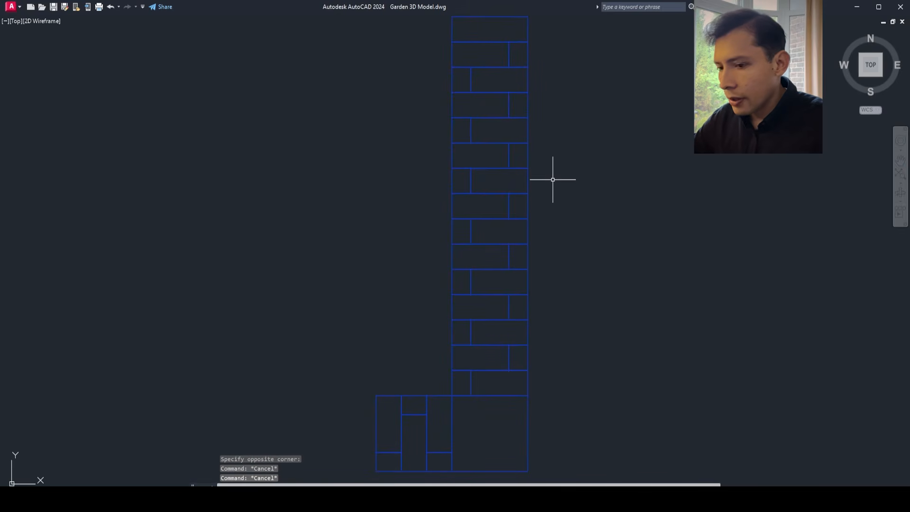
- Offset the slab outlines in the strip's upper rows inward by 5
{"action": "type", "text": "o"}
{"action": "key", "text": "Return"}
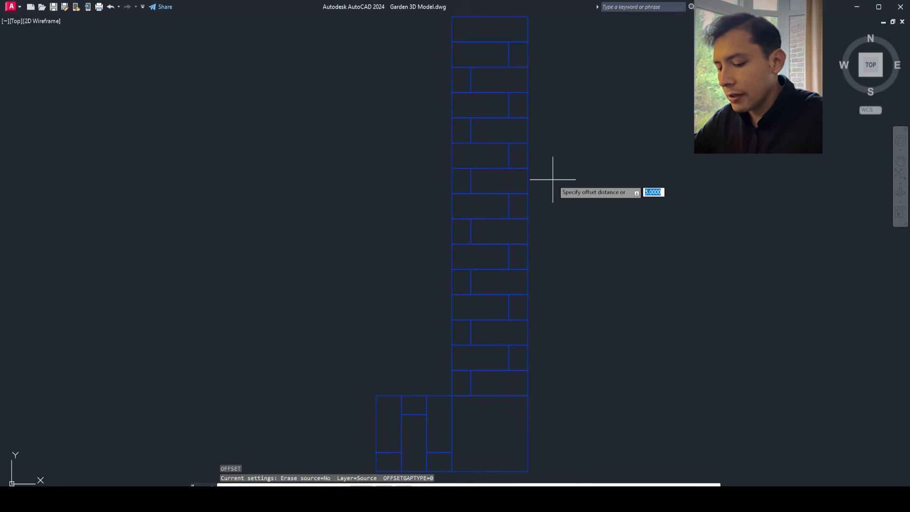
{"action": "key", "text": "Return"}
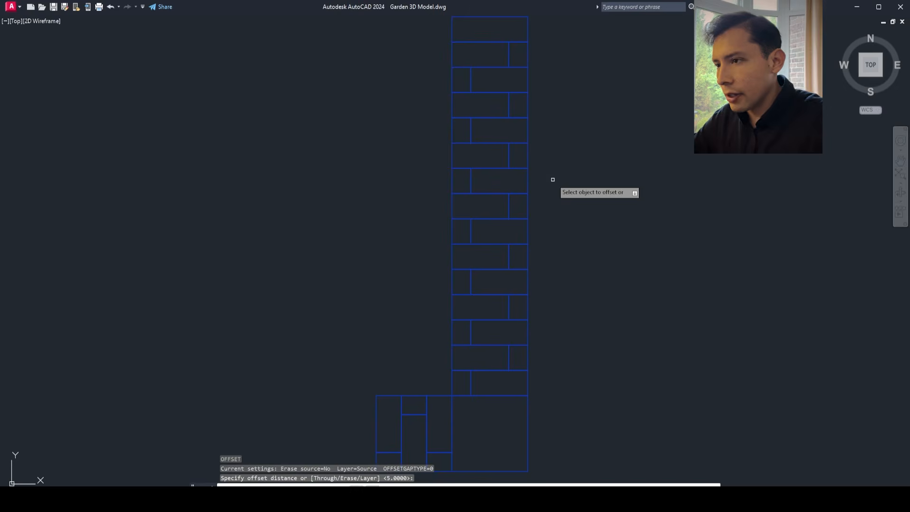
{"action": "left_click", "coordinate": [527, 30]}
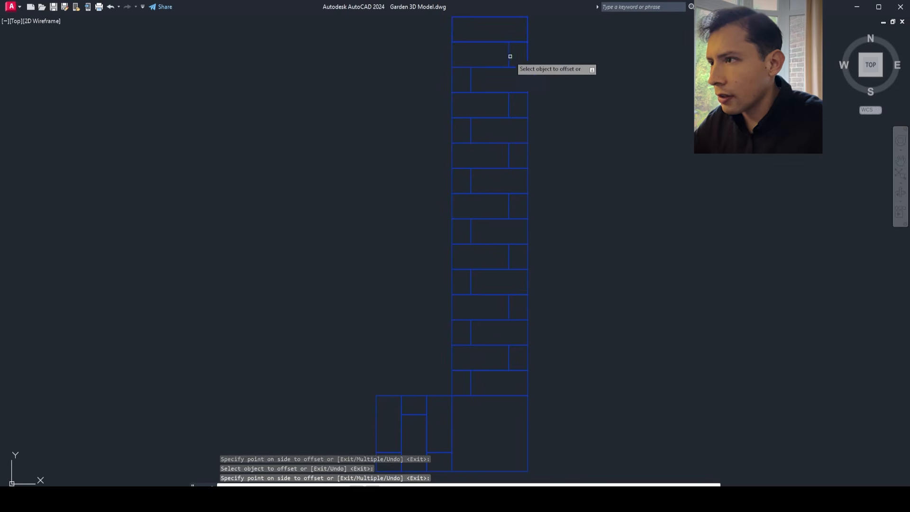
{"action": "left_click", "coordinate": [528, 81]}
{"action": "left_click", "coordinate": [453, 152]}
{"action": "left_click", "coordinate": [505, 169]}
{"action": "left_click", "coordinate": [458, 236]}
{"action": "left_click", "coordinate": [527, 232]}
{"action": "left_click", "coordinate": [517, 256]}
- Continue offsetting inward by 5 the slabs of the strip's lower rows and the upright slabs beside its lower end
{"action": "left_click", "coordinate": [453, 279]}
{"action": "left_click", "coordinate": [527, 282]}
{"action": "left_click", "coordinate": [516, 283]}
{"action": "left_click", "coordinate": [517, 307]}
{"action": "left_click", "coordinate": [452, 333]}
{"action": "left_click", "coordinate": [527, 357]}
{"action": "left_click", "coordinate": [516, 357]}
{"action": "left_click", "coordinate": [417, 415]}
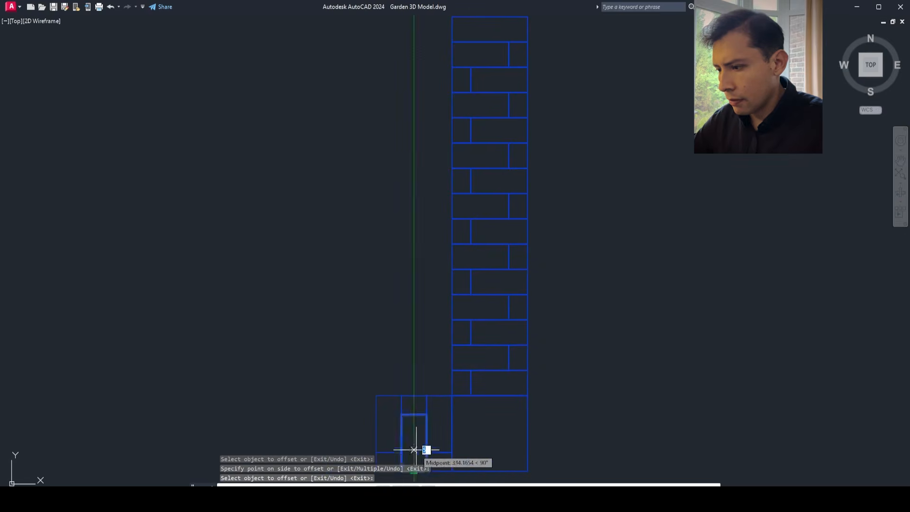
{"action": "left_click", "coordinate": [415, 456]}
{"action": "key", "text": "Escape"}
- Erase the original slab outlines running through the middle of a joint at the strip's outer edge
{"action": "scroll", "coordinate": [460, 410], "scroll_direction": "up", "scroll_amount": 2}
{"action": "scroll", "coordinate": [454, 424], "scroll_direction": "up", "scroll_amount": 1}
{"action": "scroll", "coordinate": [508, 345], "scroll_direction": "up", "scroll_amount": 2}
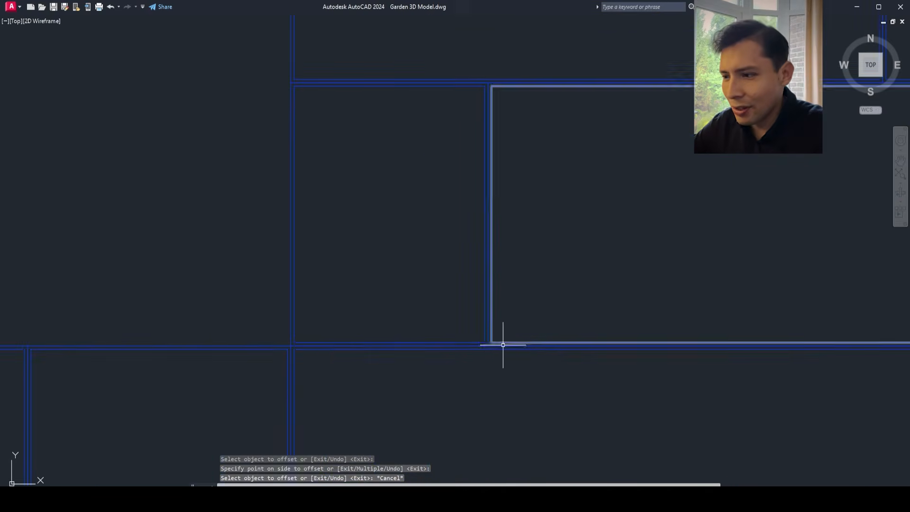
{"action": "scroll", "coordinate": [386, 315], "scroll_direction": "down", "scroll_amount": 4}
{"action": "scroll", "coordinate": [426, 203], "scroll_direction": "up", "scroll_amount": 6}
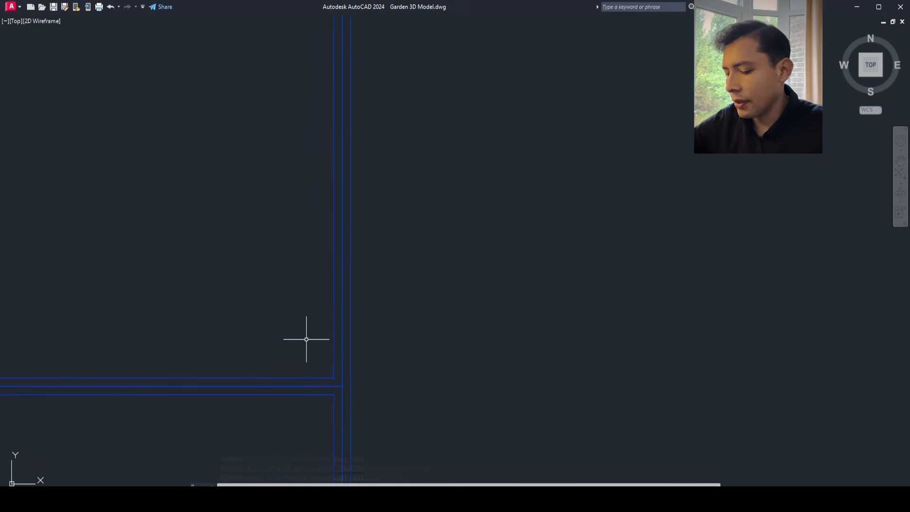
{"action": "scroll", "coordinate": [307, 340], "scroll_direction": "down", "scroll_amount": 2}
{"action": "scroll", "coordinate": [315, 361], "scroll_direction": "up", "scroll_amount": 4}
{"action": "left_click", "coordinate": [339, 329]}
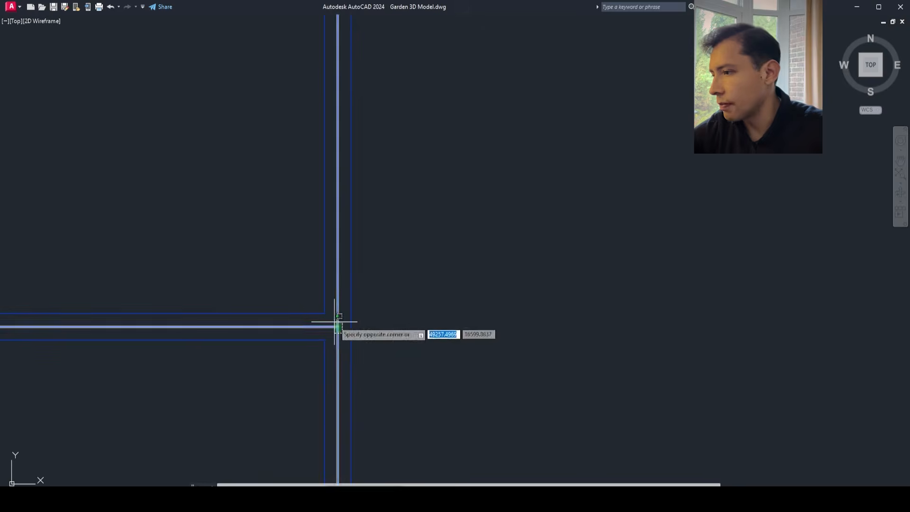
{"action": "scroll", "coordinate": [338, 322], "scroll_direction": "down", "scroll_amount": 3}
{"action": "scroll", "coordinate": [432, 142], "scroll_direction": "up", "scroll_amount": 2}
{"action": "key", "text": "Delete"}
- Erase further original outlines from the joints farther up the strip, keeping the offset slabs
{"action": "scroll", "coordinate": [429, 397], "scroll_direction": "up", "scroll_amount": 4}
{"action": "scroll", "coordinate": [433, 396], "scroll_direction": "down", "scroll_amount": 4}
{"action": "middle_click_drag", "start_coordinate": [358, 158], "coordinate": [423, 337]}
{"action": "scroll", "coordinate": [423, 337], "scroll_direction": "up", "scroll_amount": 1}
{"action": "scroll", "coordinate": [422, 337], "scroll_direction": "down", "scroll_amount": 1}
{"action": "middle_click_drag", "start_coordinate": [837, 216], "coordinate": [533, 240]}
{"action": "scroll", "coordinate": [569, 95], "scroll_direction": "up", "scroll_amount": 1}
{"action": "middle_click_drag", "start_coordinate": [569, 95], "coordinate": [455, 331]}
{"action": "scroll", "coordinate": [484, 187], "scroll_direction": "up", "scroll_amount": 3}
{"action": "left_click", "coordinate": [335, 164]}
{"action": "left_click", "coordinate": [325, 172]}
{"action": "key", "text": "Delete"}
- Erase the remaining original outlines in the joints near the strip's upper end and save the drawing
{"action": "scroll", "coordinate": [325, 173], "scroll_direction": "down", "scroll_amount": 5}
{"action": "scroll", "coordinate": [410, 118], "scroll_direction": "up", "scroll_amount": 4}
{"action": "left_click", "coordinate": [361, 192]}
{"action": "key", "text": "Delete"}
{"action": "left_click", "coordinate": [484, 177]}
{"action": "scroll", "coordinate": [534, 185], "scroll_direction": "up", "scroll_amount": 3}
{"action": "left_click", "coordinate": [186, 159]}
{"action": "key", "text": "Delete"}
{"action": "scroll", "coordinate": [434, 236], "scroll_direction": "down", "scroll_amount": 5}
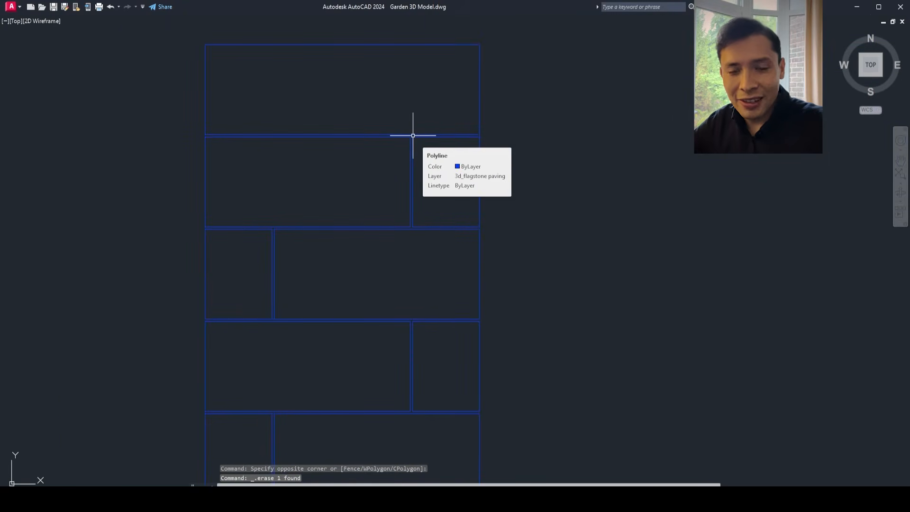
{"action": "scroll", "coordinate": [413, 136], "scroll_direction": "down", "scroll_amount": 5}
{"action": "middle_click_drag", "start_coordinate": [412, 134], "coordinate": [405, 87]}
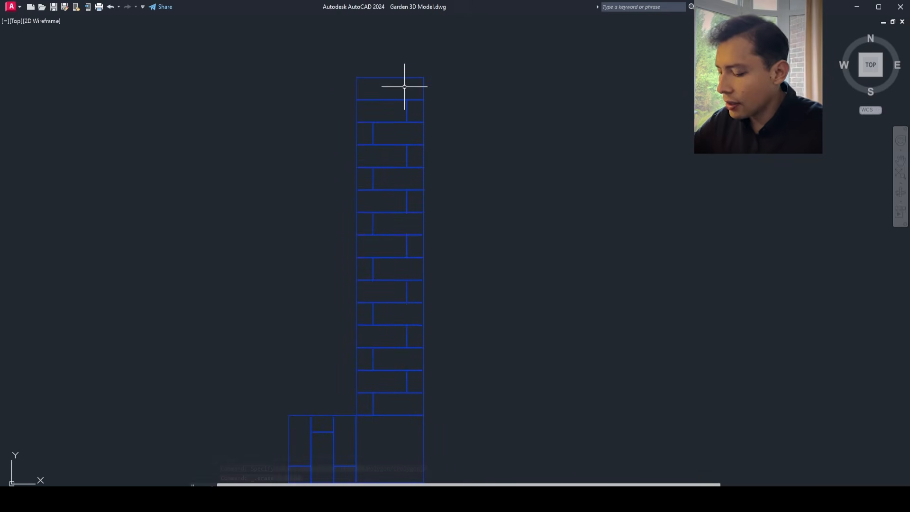
{"action": "scroll", "coordinate": [405, 87], "scroll_direction": "down", "scroll_amount": 2}
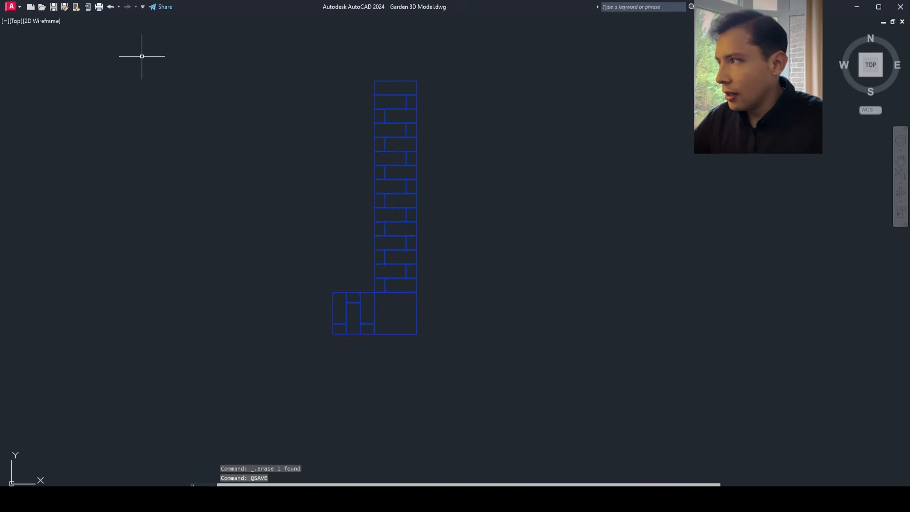
- Set the view to SW Isometric and extrude all the offset slab outlines to a height of 50
{"action": "left_click", "coordinate": [15, 21]}
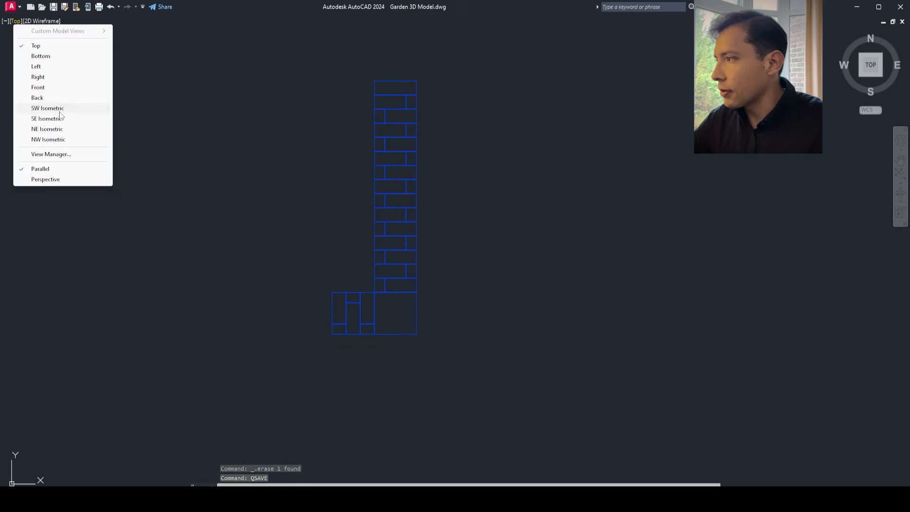
{"action": "left_click", "coordinate": [47, 109]}
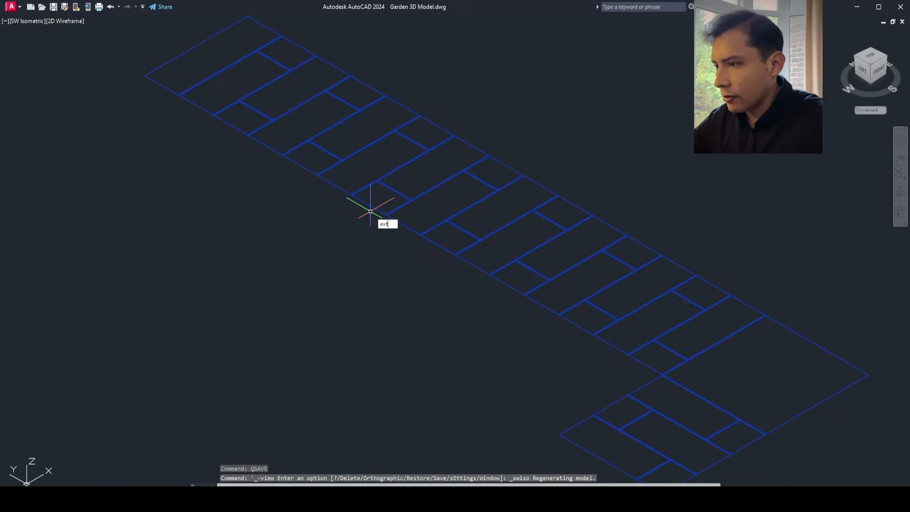
{"action": "type", "text": "ext"}
{"action": "key", "text": "Return"}
{"action": "scroll", "coordinate": [370, 211], "scroll_direction": "down", "scroll_amount": 3}
{"action": "left_click", "coordinate": [250, 126]}
{"action": "left_click", "coordinate": [572, 360]}
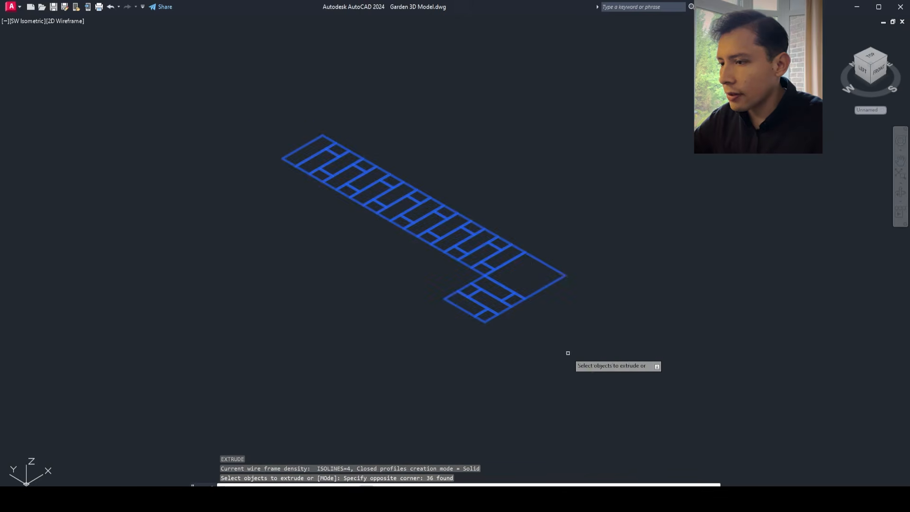
{"action": "key", "text": "Return"}
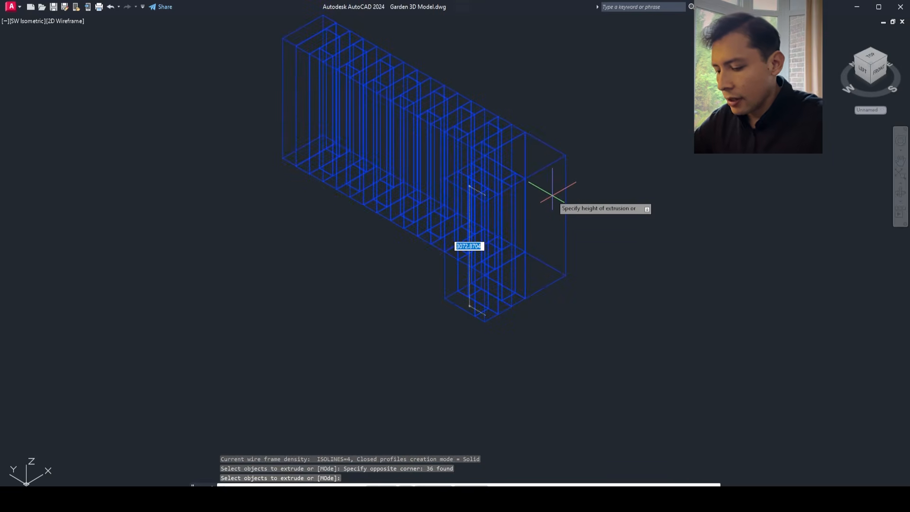
{"action": "type", "text": "50"}
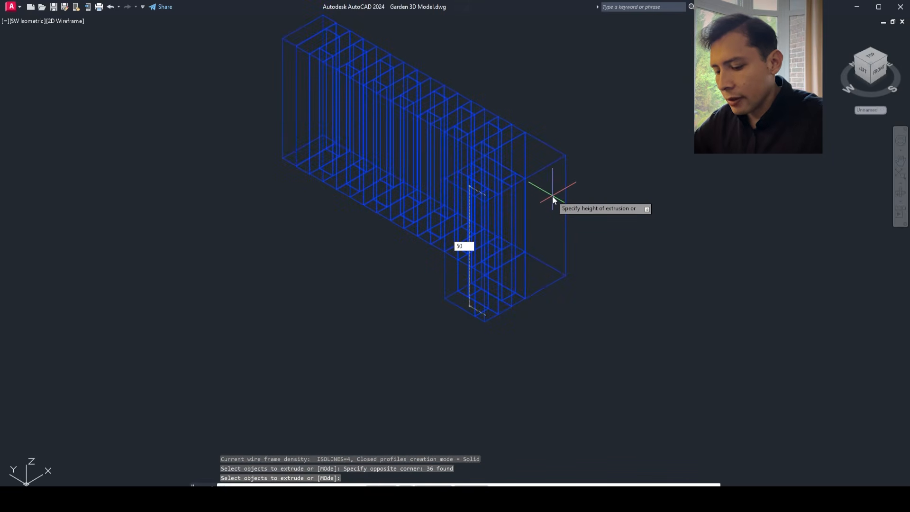
{"action": "key", "text": "Return"}
{"action": "key", "text": "Escape"}
- Set the visual style to Shaded with edges and orbit around the extruded slabs in perspective projection
{"action": "left_click", "coordinate": [71, 25]}
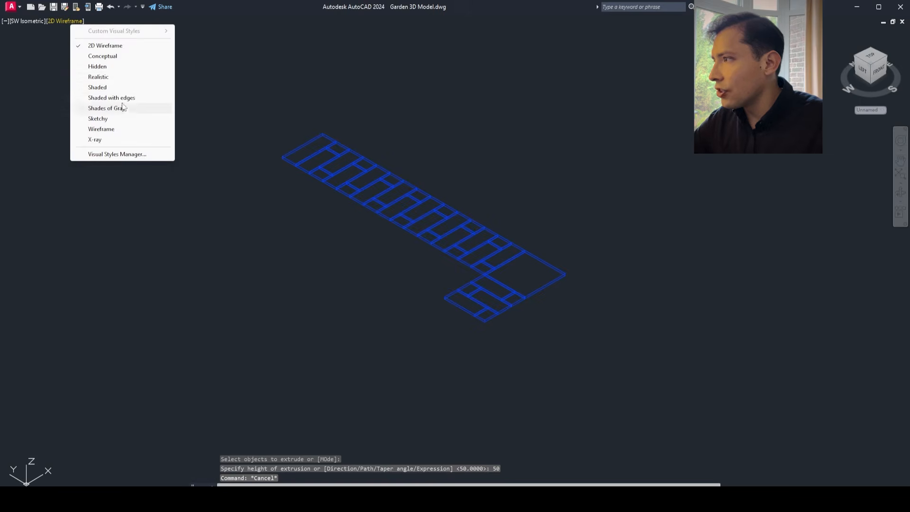
{"action": "left_click", "coordinate": [113, 97]}
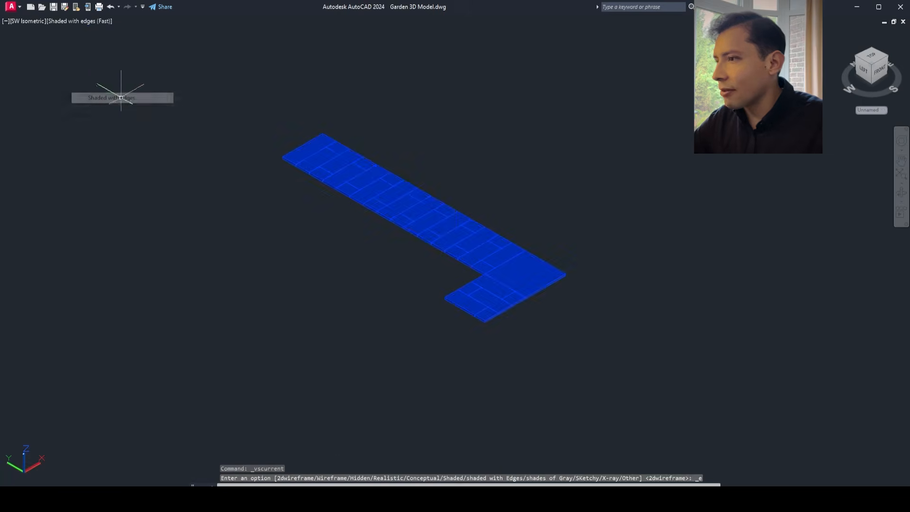
{"action": "key", "text": "Return"}
{"action": "right_click", "coordinate": [356, 189]}
{"action": "left_click", "coordinate": [425, 315]}
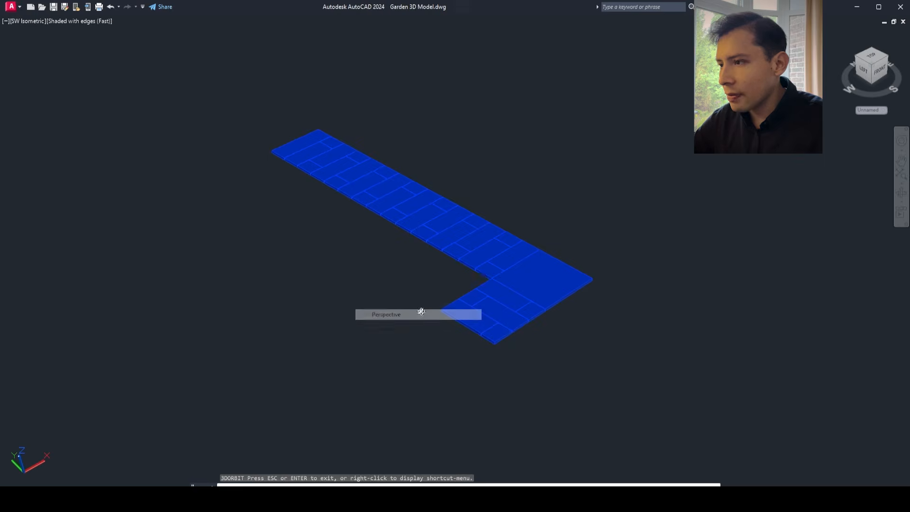
{"action": "left_click_drag", "start_coordinate": [478, 279], "coordinate": [342, 260]}
- End the object isolation to view the new paving within the whole garden model
{"action": "right_click", "coordinate": [295, 223]}
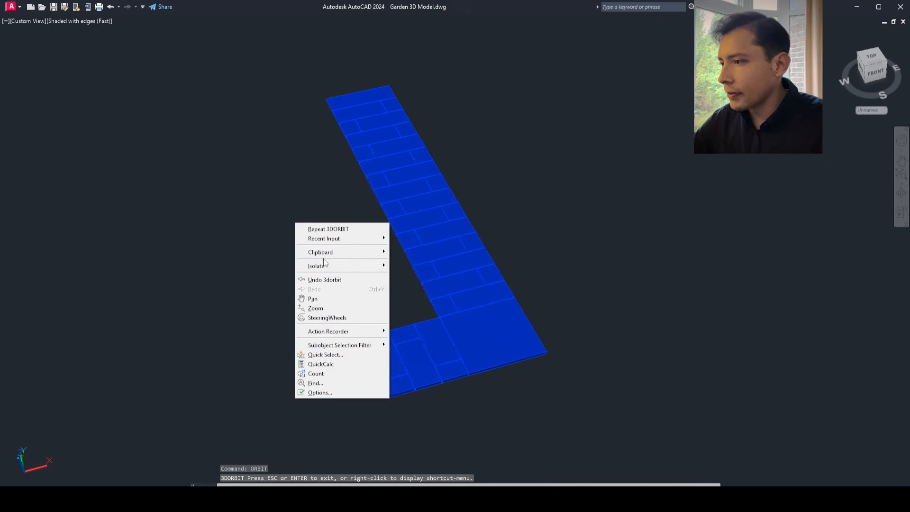
{"action": "mouse_move", "coordinate": [341, 266]}
{"action": "left_click", "coordinate": [433, 285]}
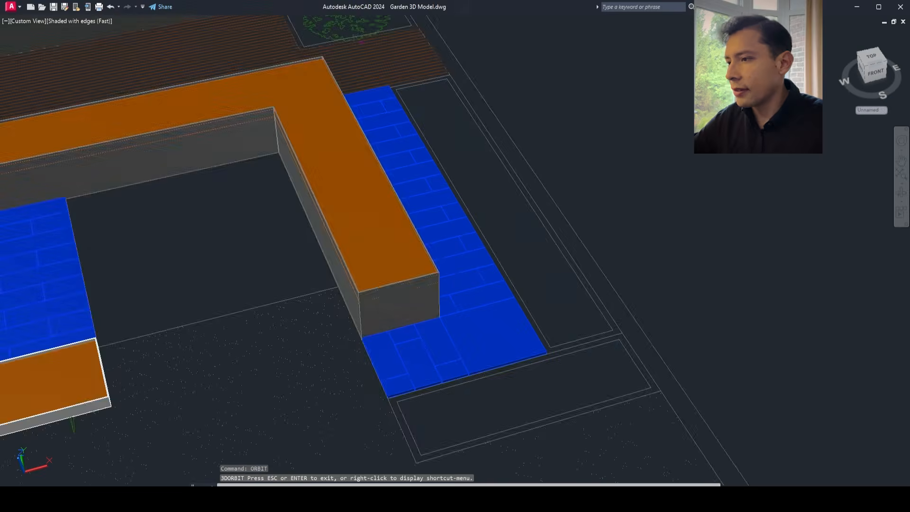
{"action": "scroll", "coordinate": [358, 286], "scroll_direction": "down", "scroll_amount": 3}
{"action": "scroll", "coordinate": [350, 270], "scroll_direction": "up", "scroll_amount": 2}
{"action": "middle_click_drag", "start_coordinate": [423, 261], "coordinate": [513, 259]}
{"action": "scroll", "coordinate": [515, 256], "scroll_direction": "down", "scroll_amount": 1}
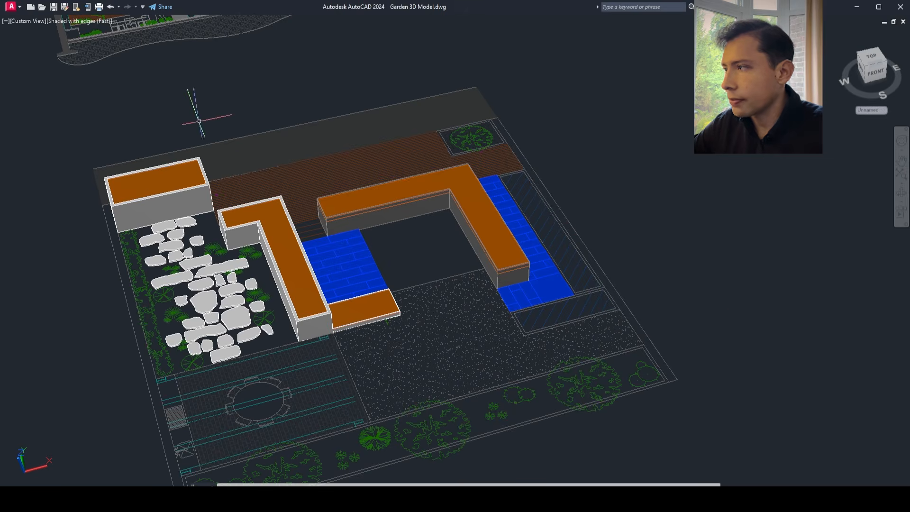
- Set the visual style back to 2D Wireframe and the view to Top
{"action": "left_click", "coordinate": [88, 22]}
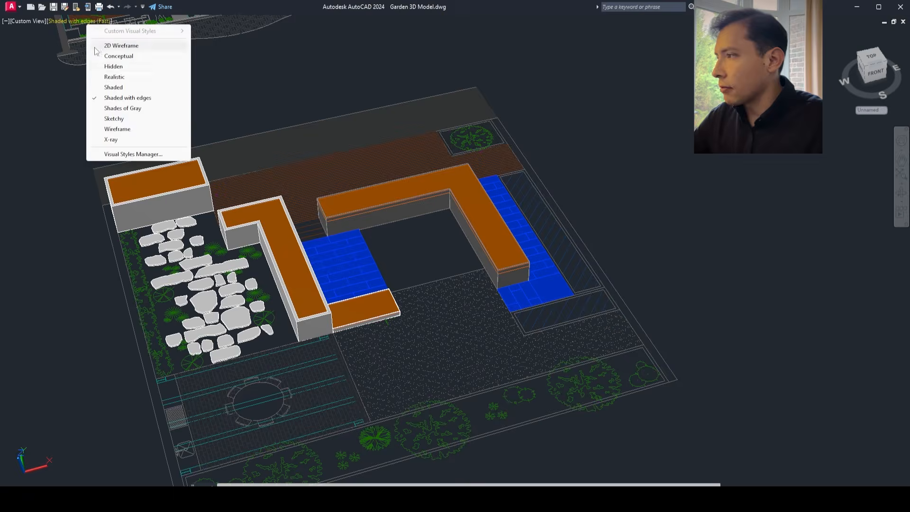
{"action": "left_click", "coordinate": [114, 43]}
{"action": "left_click", "coordinate": [32, 22]}
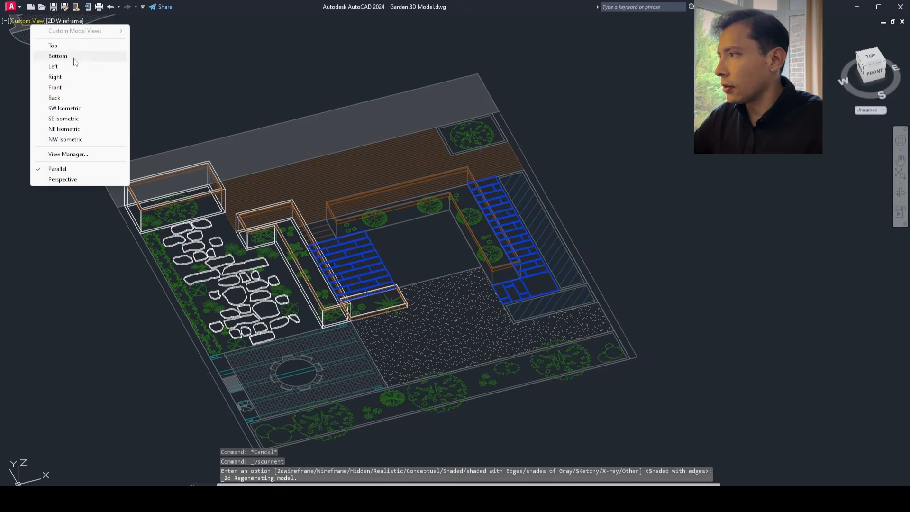
{"action": "left_click", "coordinate": [57, 45]}
{"action": "middle_click_drag", "start_coordinate": [278, 326], "coordinate": [353, 214]}
{"action": "scroll", "coordinate": [354, 214], "scroll_direction": "down", "scroll_amount": 1}
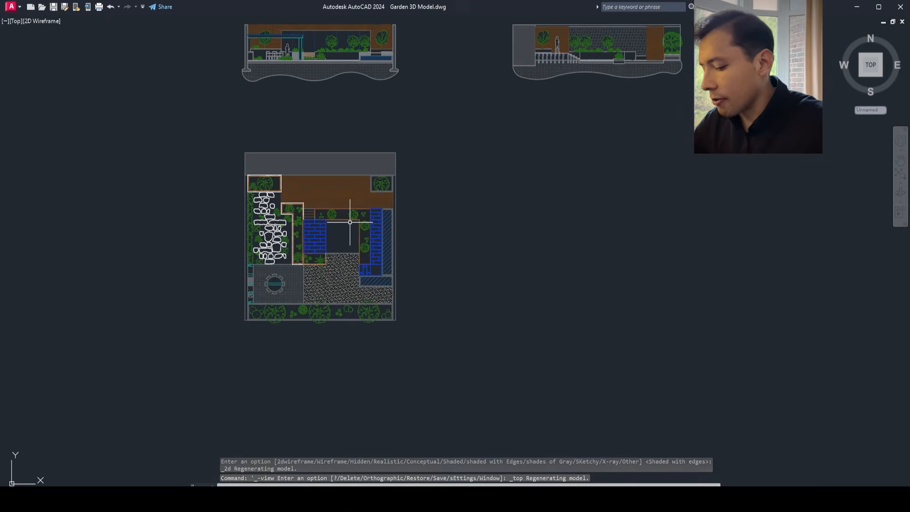
- Turn off the clean-screen display and save the drawing
{"action": "key", "text": "ctrl+0"}
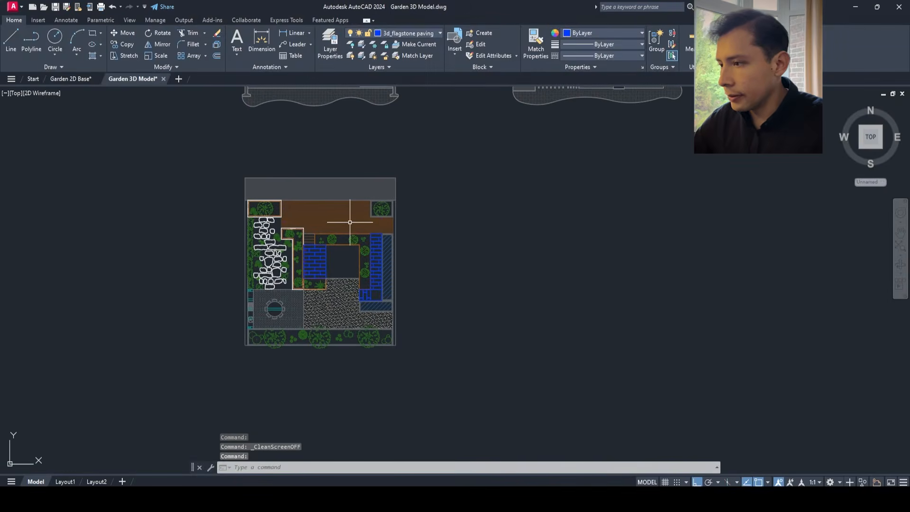
{"action": "key", "text": "Escape"}
{"action": "key", "text": "Escape"}
{"action": "key", "text": "Escape"}
{"action": "key", "text": "Return"}
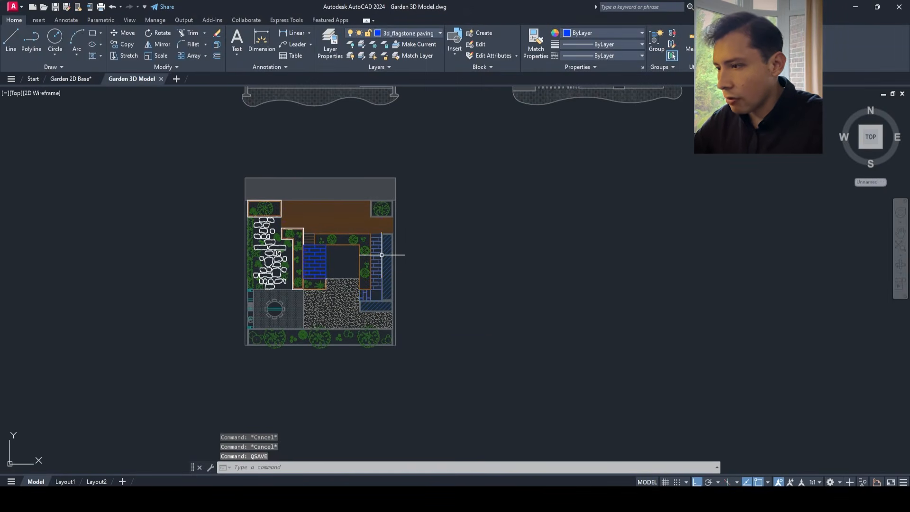
- Create a new layer named 3d_water feature
{"action": "scroll", "coordinate": [407, 244], "scroll_direction": "up", "scroll_amount": 3}
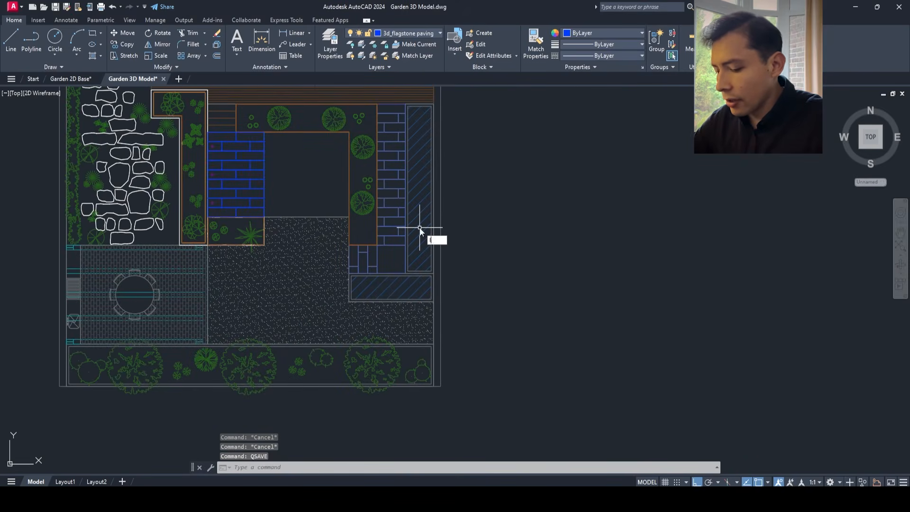
{"action": "type", "text": "la"}
{"action": "key", "text": "Return"}
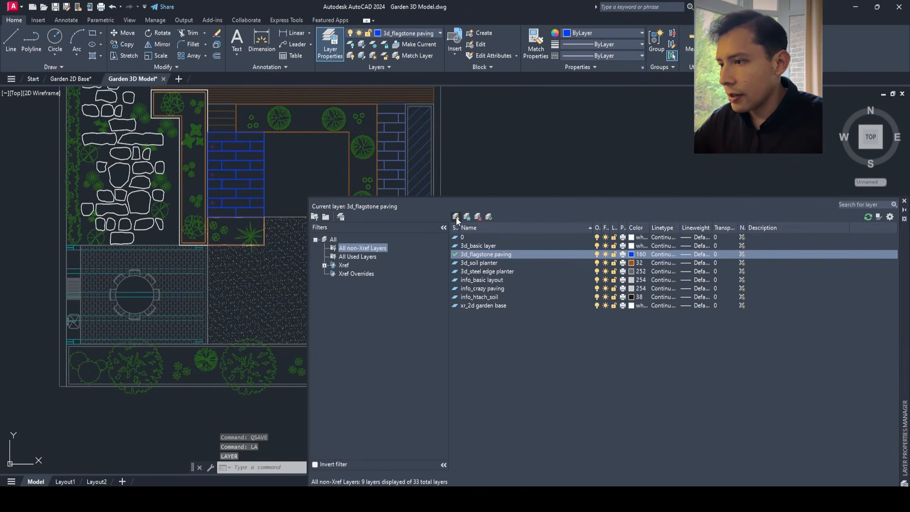
{"action": "left_click", "coordinate": [457, 217]}
{"action": "type", "text": "3_"}
{"action": "key", "text": "BackSpace"}
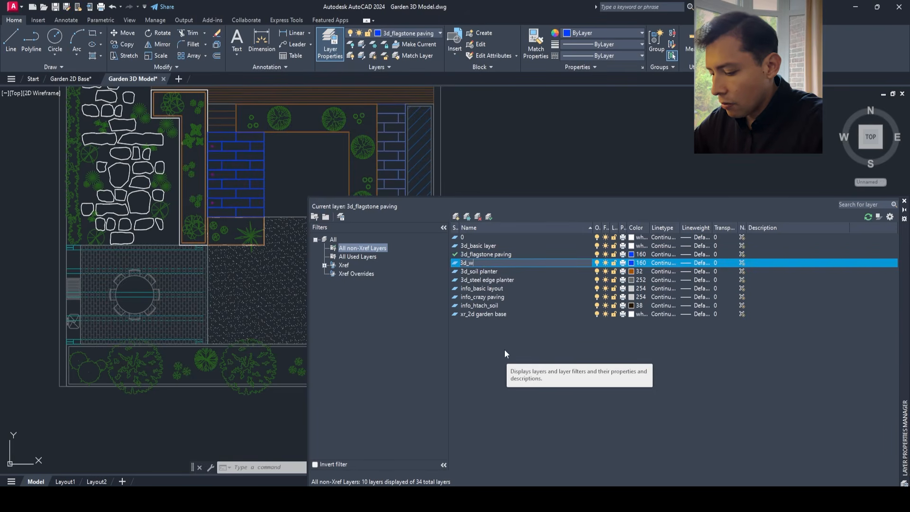
{"action": "key", "text": "Return"}
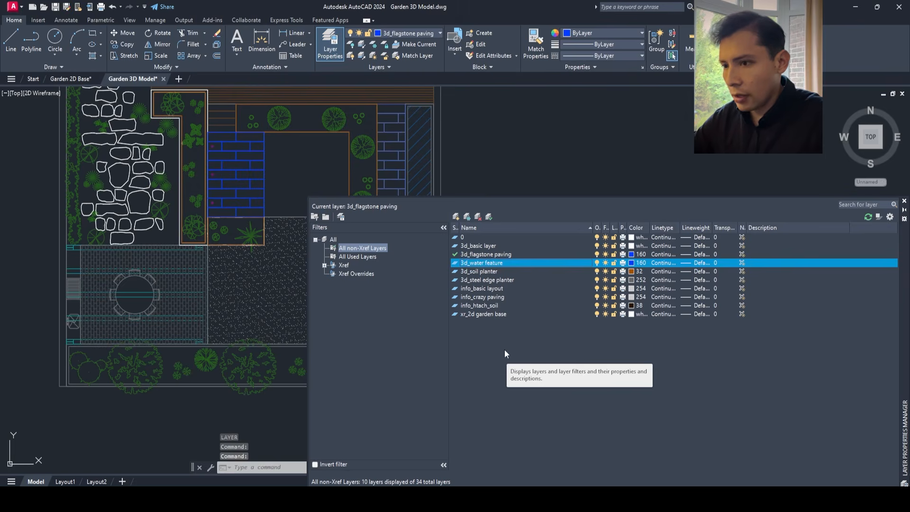
- Set the 3d_water feature layer's colour to index 150 and make it the current layer
{"action": "left_click", "coordinate": [632, 263]}
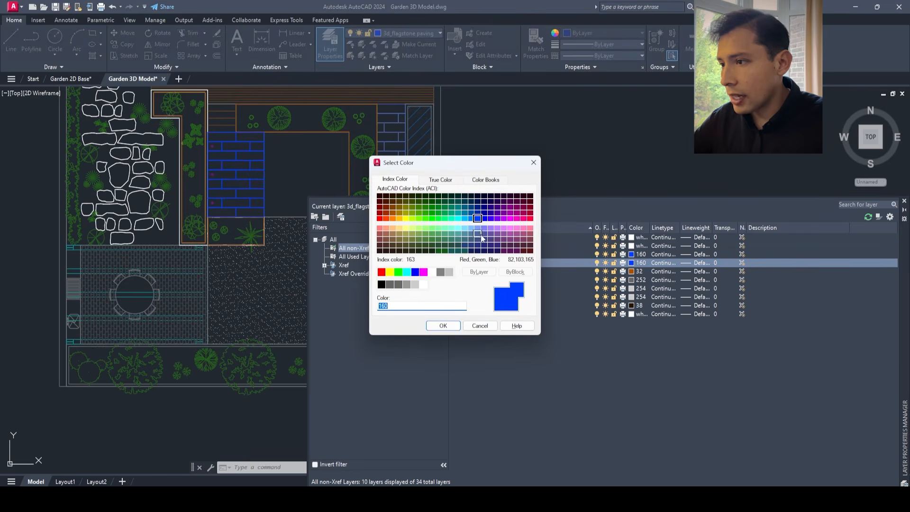
{"action": "left_click", "coordinate": [471, 219]}
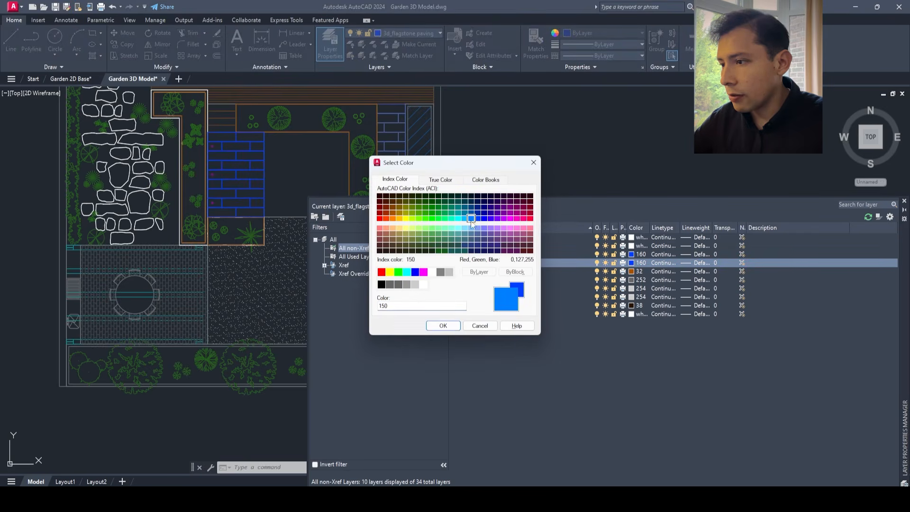
{"action": "left_click", "coordinate": [441, 326]}
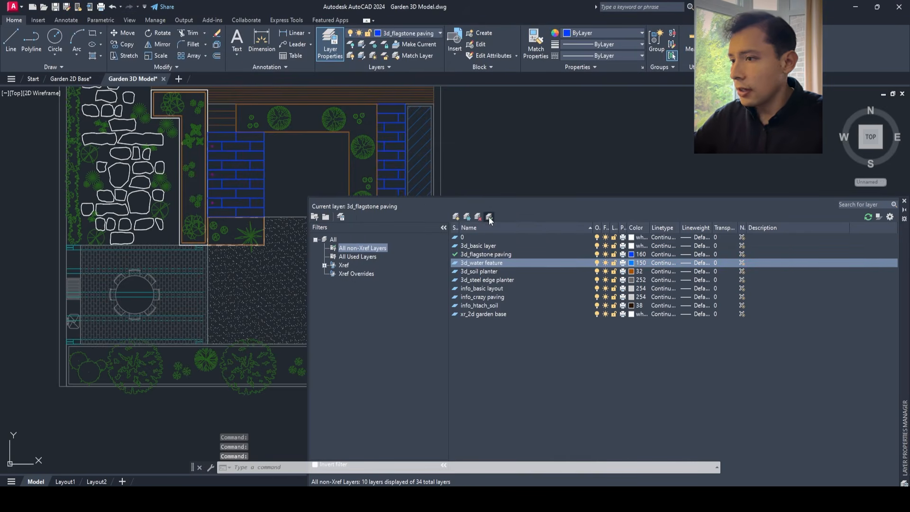
{"action": "left_click", "coordinate": [903, 203]}
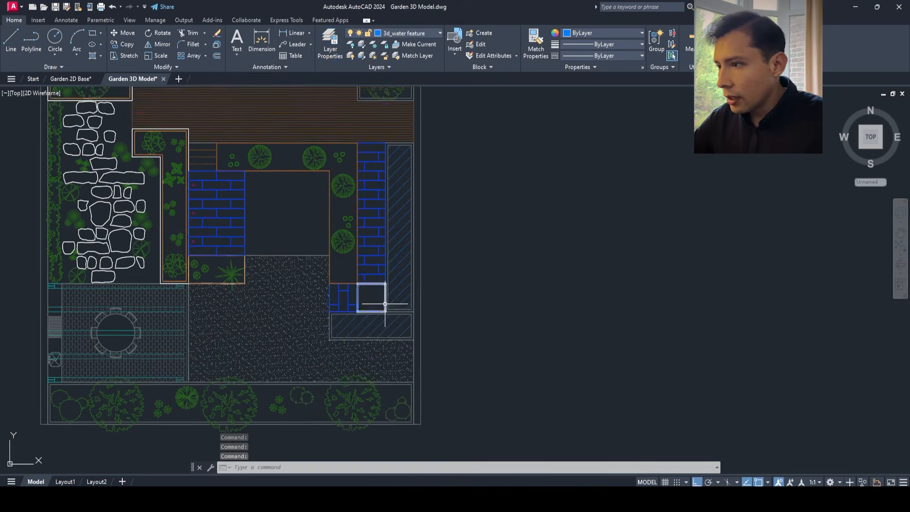
- Copy the inner and outer outlines of both hatched water basins out of the referenced garden plan with NCOPY
{"action": "scroll", "coordinate": [386, 313], "scroll_direction": "up", "scroll_amount": 3}
{"action": "key", "text": "Escape"}
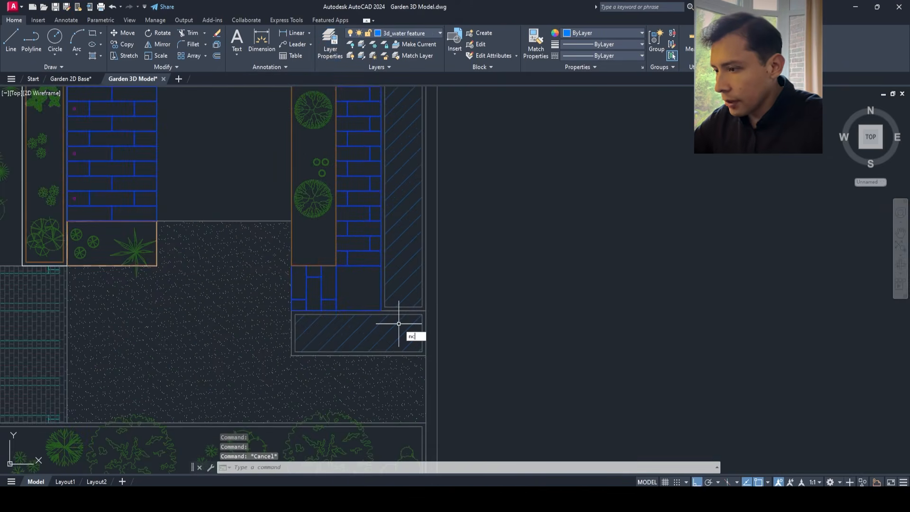
{"action": "key", "text": "Return"}
{"action": "scroll", "coordinate": [296, 327], "scroll_direction": "up", "scroll_amount": 5}
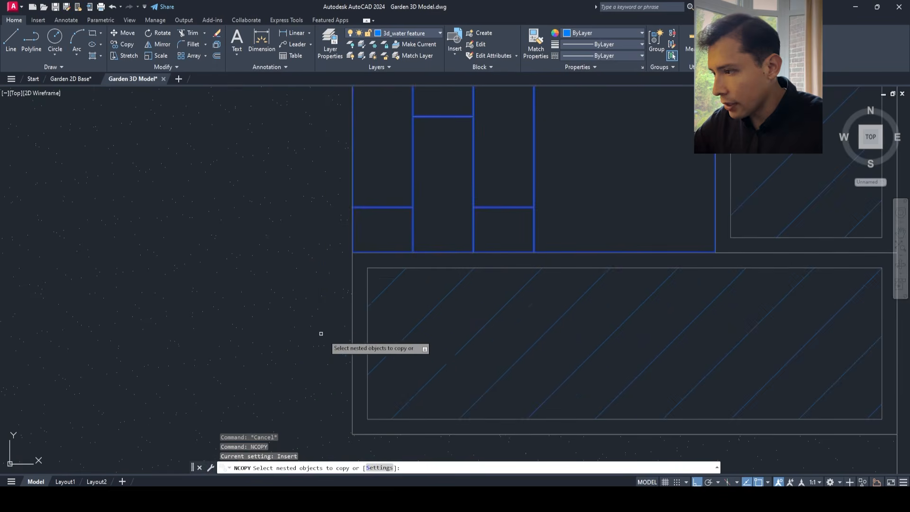
{"action": "left_click", "coordinate": [352, 326]}
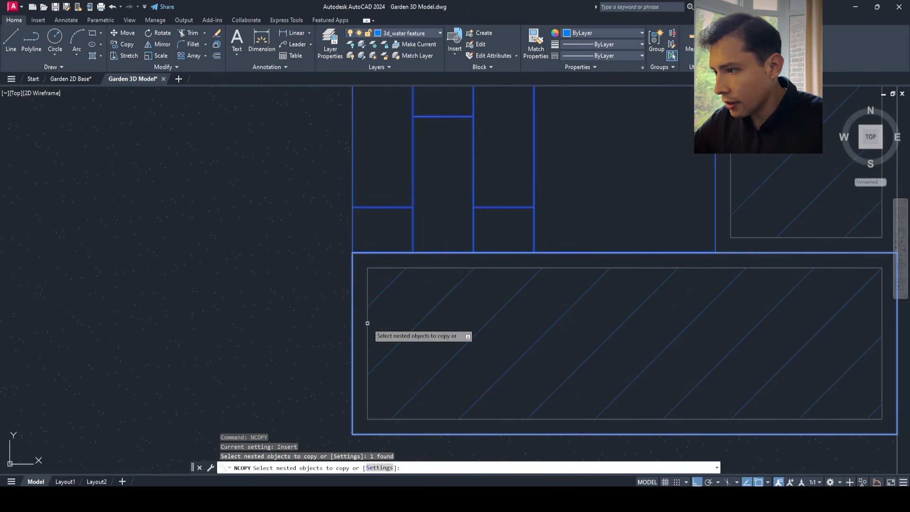
{"action": "left_click", "coordinate": [367, 323]}
{"action": "scroll", "coordinate": [367, 323], "scroll_direction": "down", "scroll_amount": 3}
{"action": "scroll", "coordinate": [519, 309], "scroll_direction": "up", "scroll_amount": 3}
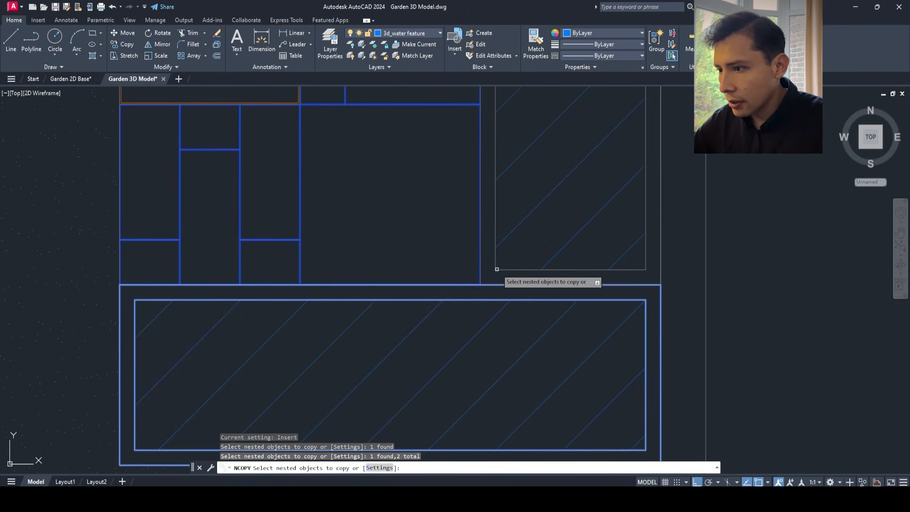
{"action": "left_click", "coordinate": [497, 268]}
{"action": "scroll", "coordinate": [496, 275], "scroll_direction": "up", "scroll_amount": 3}
{"action": "left_click", "coordinate": [436, 307]}
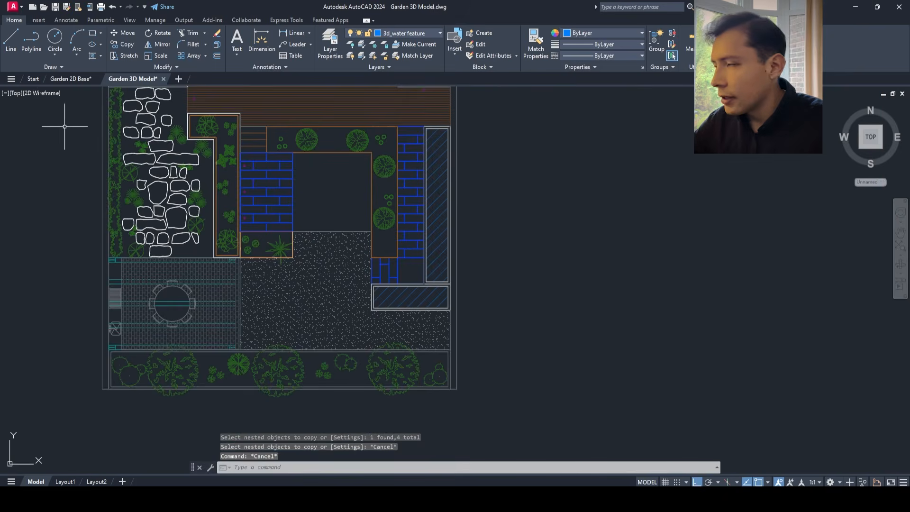
- Switch to the SE Isometric view and examine the low walls in the garden section drawing
{"action": "left_click", "coordinate": [16, 94]}
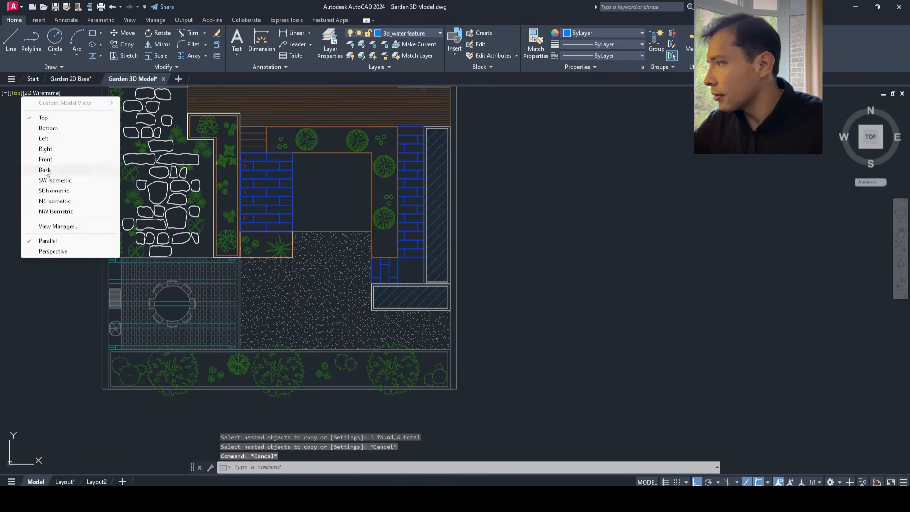
{"action": "left_click", "coordinate": [55, 191]}
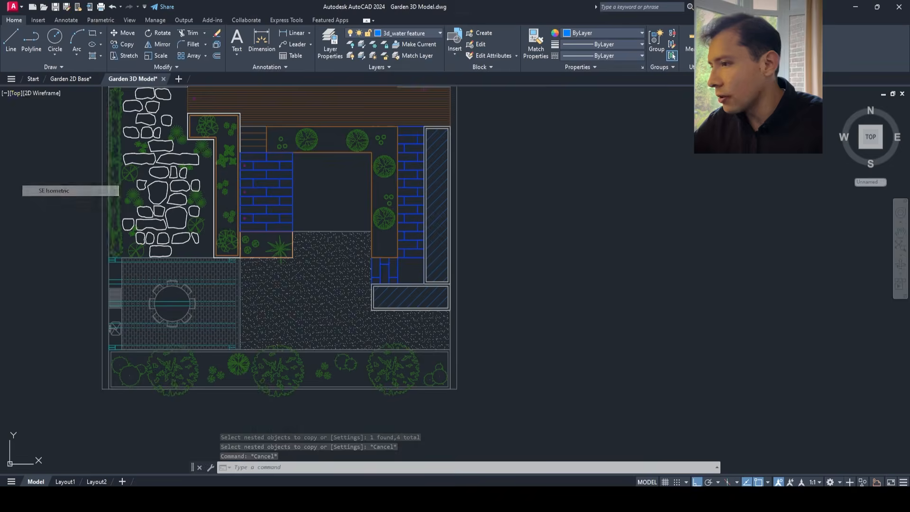
{"action": "scroll", "coordinate": [614, 336], "scroll_direction": "up", "scroll_amount": 5}
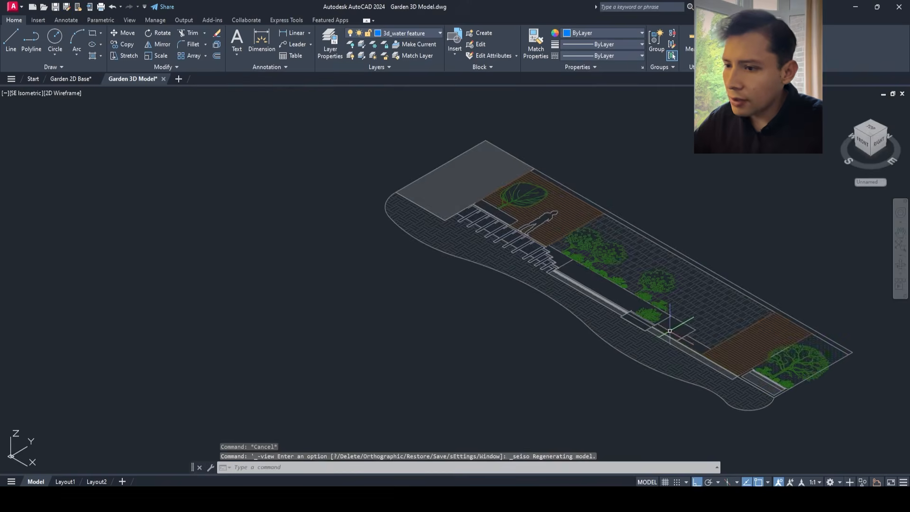
{"action": "scroll", "coordinate": [611, 327], "scroll_direction": "down", "scroll_amount": 3}
{"action": "scroll", "coordinate": [604, 306], "scroll_direction": "up", "scroll_amount": 4}
{"action": "scroll", "coordinate": [657, 324], "scroll_direction": "up", "scroll_amount": 2}
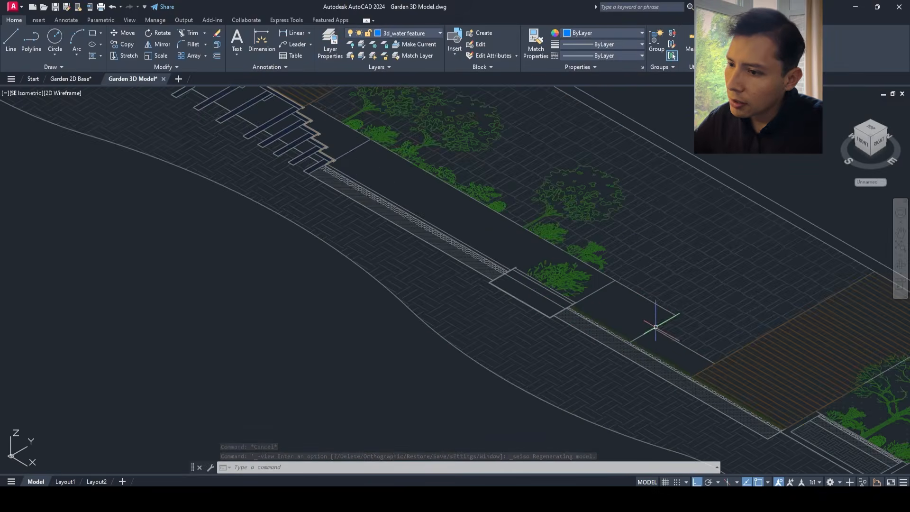
{"action": "scroll", "coordinate": [674, 340], "scroll_direction": "down", "scroll_amount": 2}
{"action": "scroll", "coordinate": [671, 342], "scroll_direction": "up", "scroll_amount": 3}
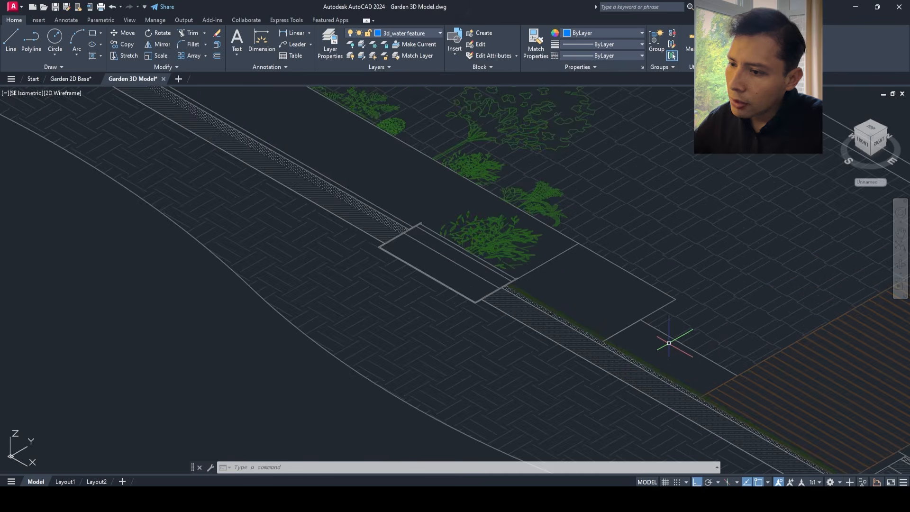
{"action": "scroll", "coordinate": [588, 293], "scroll_direction": "down", "scroll_amount": 5}
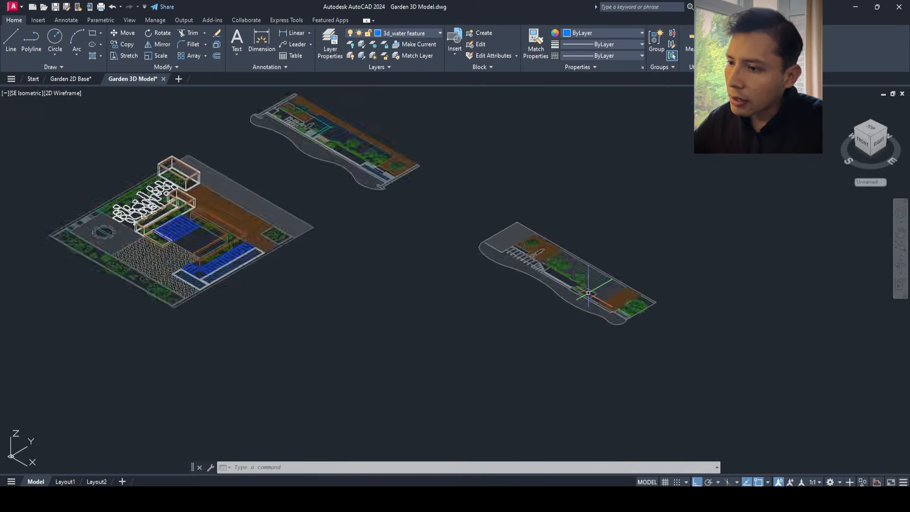
- Measure the low wall's vertical edge from the ground line to its top corner in the isometric section
{"action": "scroll", "coordinate": [588, 294], "scroll_direction": "up", "scroll_amount": 7}
{"action": "key", "text": "Escape"}
{"action": "key", "text": "Escape"}
{"action": "type", "text": "DIST"}
{"action": "key", "text": "Return"}
{"action": "scroll", "coordinate": [543, 358], "scroll_direction": "up", "scroll_amount": 3}
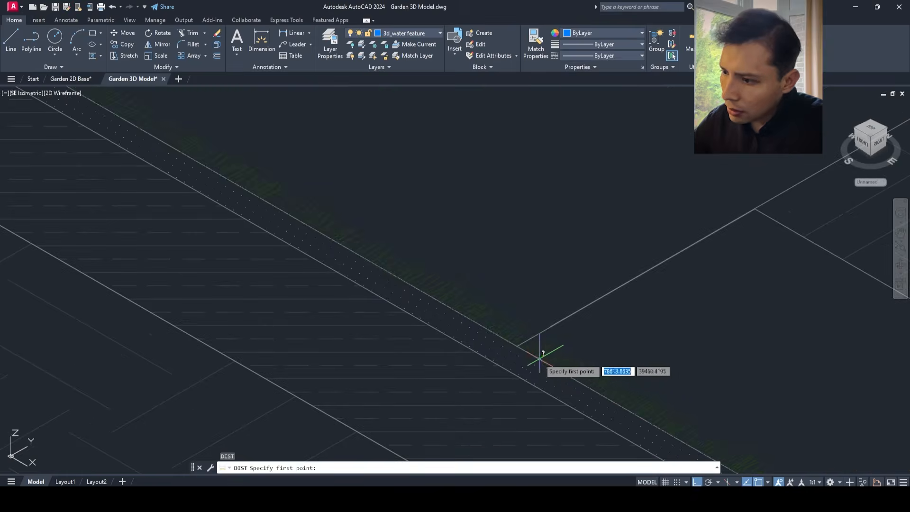
{"action": "left_click", "coordinate": [519, 347]}
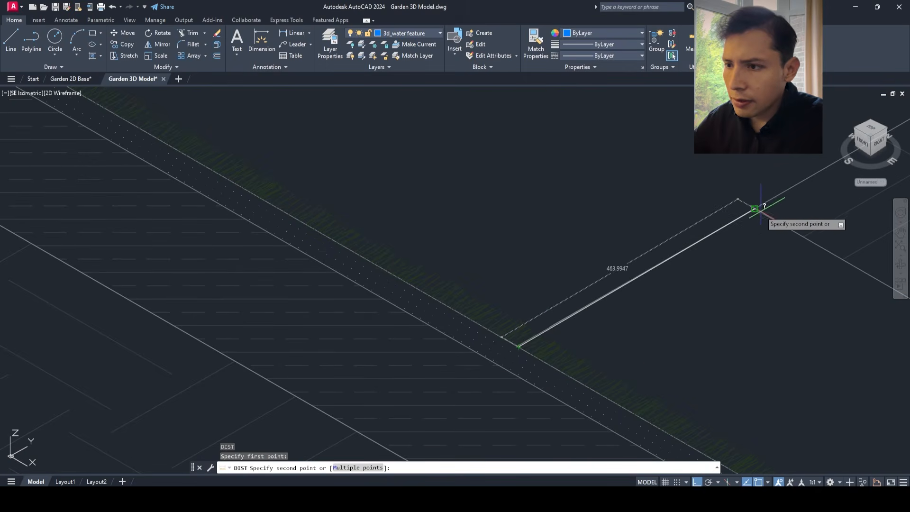
{"action": "scroll", "coordinate": [759, 204], "scroll_direction": "down", "scroll_amount": 3}
{"action": "key", "text": "Escape"}
- Set the view back to Top and measure from the outer corner of the low wall in the section drawing
{"action": "left_click", "coordinate": [30, 95]}
{"action": "left_click", "coordinate": [40, 115]}
{"action": "scroll", "coordinate": [657, 126], "scroll_direction": "up", "scroll_amount": 6}
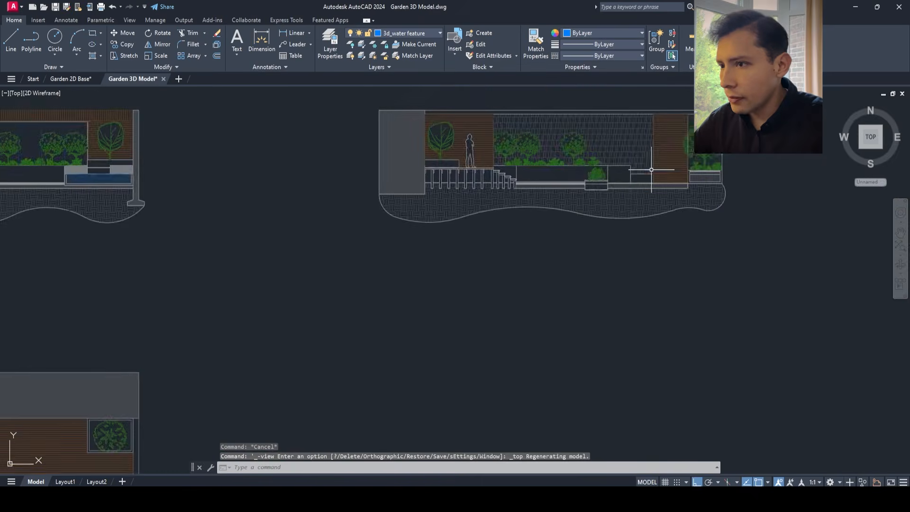
{"action": "type", "text": "dist"}
{"action": "key", "text": "Return"}
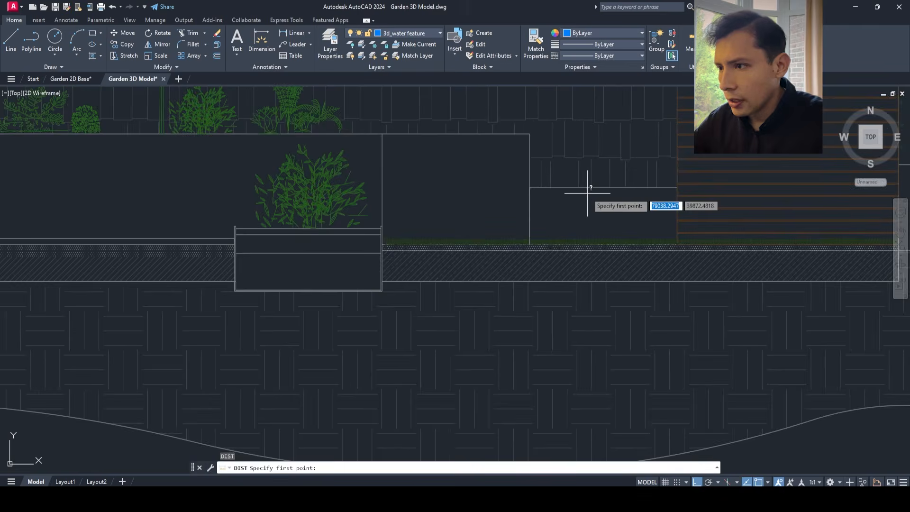
{"action": "scroll", "coordinate": [589, 194], "scroll_direction": "up", "scroll_amount": 2}
{"action": "left_click", "coordinate": [730, 186]}
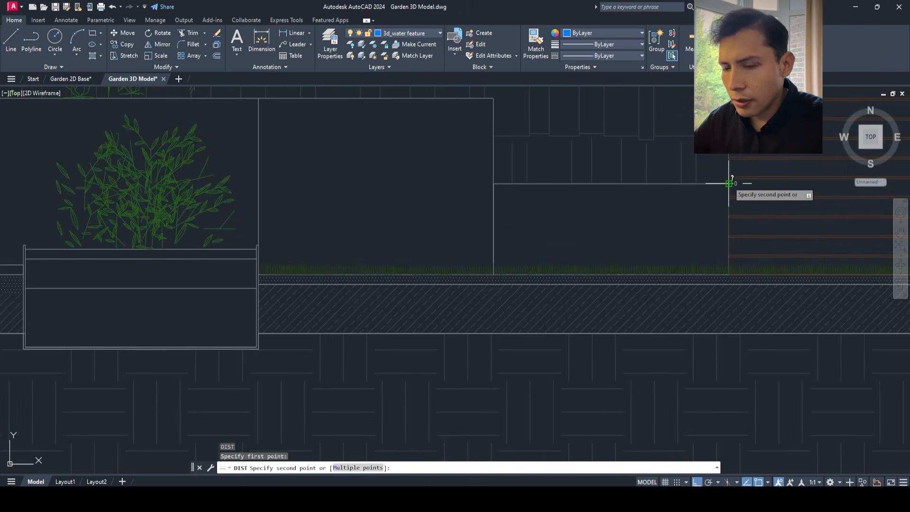
{"action": "scroll", "coordinate": [727, 245], "scroll_direction": "up", "scroll_amount": 2}
{"action": "scroll", "coordinate": [720, 320], "scroll_direction": "up", "scroll_amount": 1}
{"action": "scroll", "coordinate": [720, 321], "scroll_direction": "down", "scroll_amount": 4}
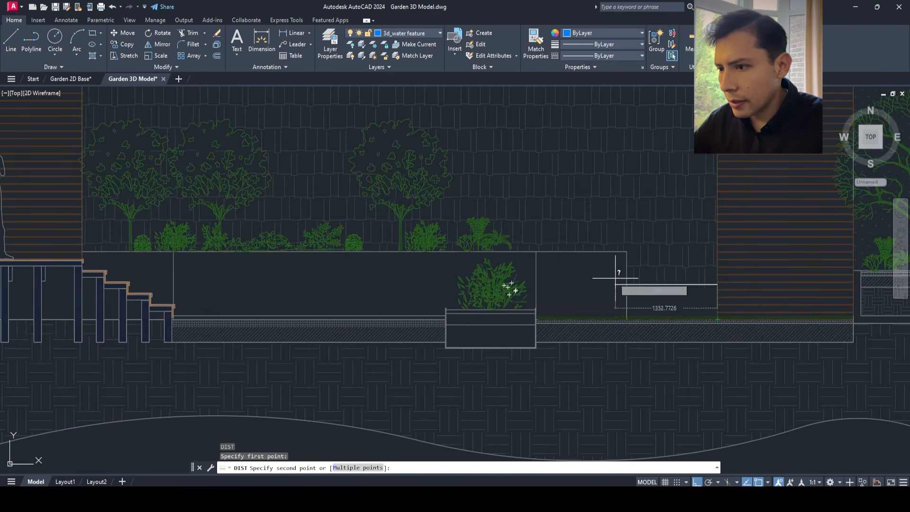
{"action": "middle_click_drag", "start_coordinate": [604, 278], "coordinate": [437, 264]}
{"action": "scroll", "coordinate": [369, 313], "scroll_direction": "up", "scroll_amount": 2}
{"action": "key", "text": "Escape"}
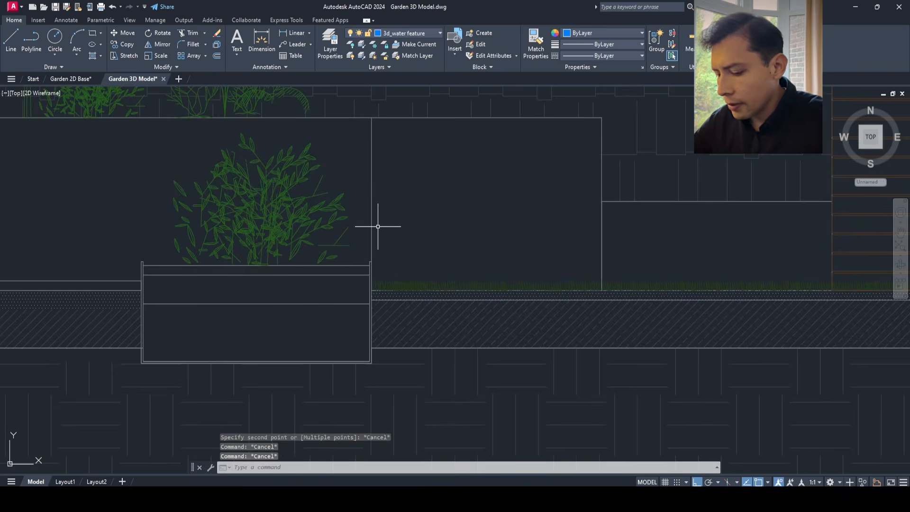
- Draw a horizontal polyline about 6067 units long from the low wall's top corner to just past the lowest deck step
{"action": "type", "text": "pl"}
{"action": "key", "text": "Return"}
{"action": "left_click", "coordinate": [602, 202]}
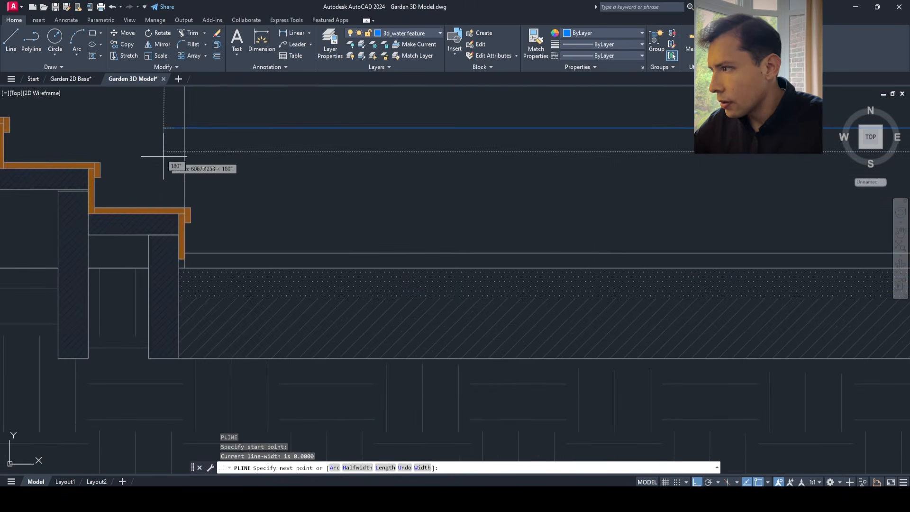
{"action": "left_click", "coordinate": [163, 157]}
{"action": "key", "text": "Escape"}
{"action": "key", "text": "Escape"}
- Measure the vertical distance from the helper polyline down to the paving surface beside the deck steps, and erase the polyline
{"action": "type", "text": "dist"}
{"action": "key", "text": "Return"}
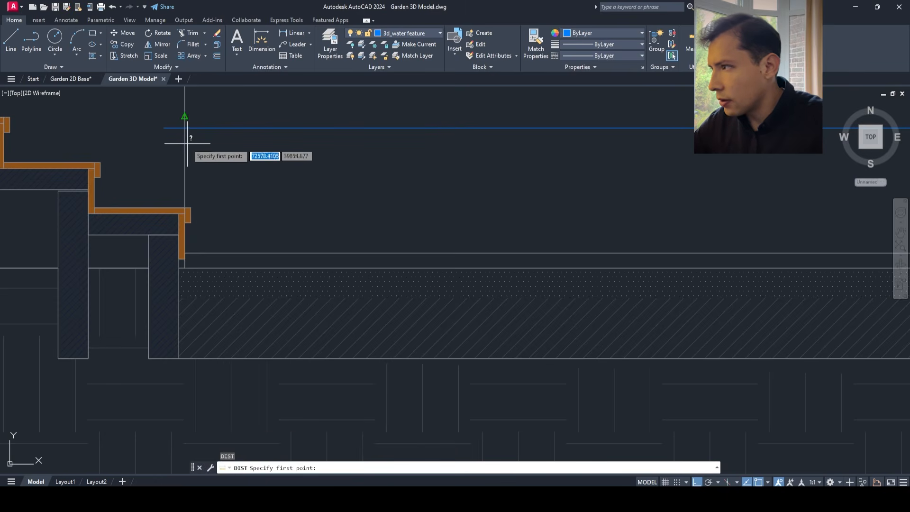
{"action": "left_click", "coordinate": [185, 128]}
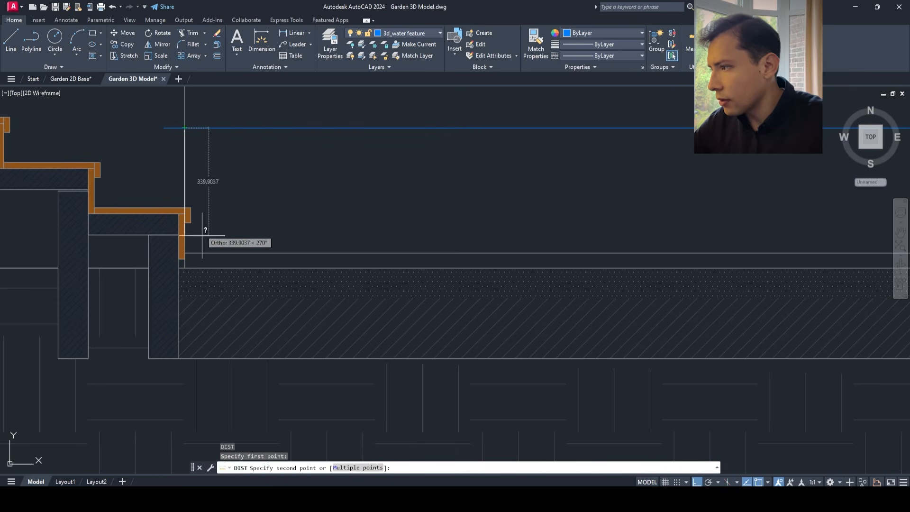
{"action": "scroll", "coordinate": [185, 252], "scroll_direction": "down", "scroll_amount": 2}
{"action": "left_click", "coordinate": [185, 253]}
{"action": "scroll", "coordinate": [473, 209], "scroll_direction": "down", "scroll_amount": 3}
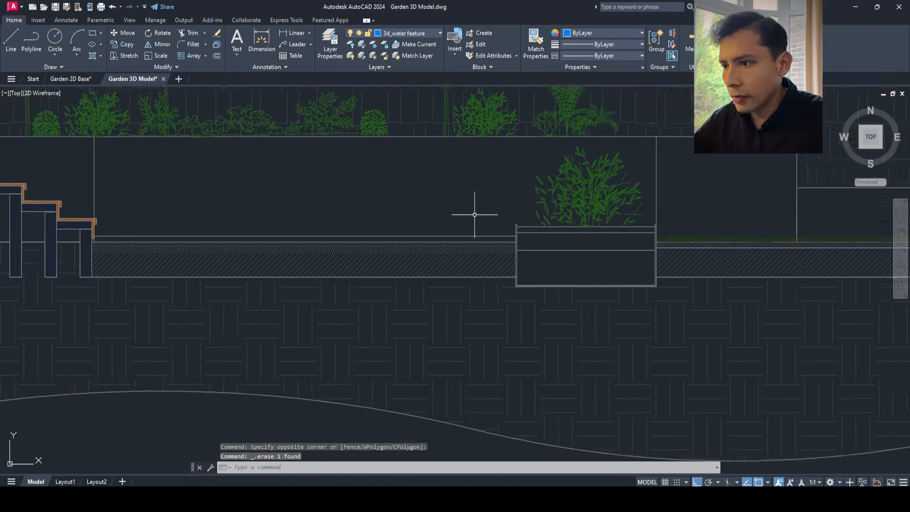
{"action": "key", "text": "Return"}
{"action": "scroll", "coordinate": [488, 207], "scroll_direction": "up", "scroll_amount": 2}
{"action": "left_click", "coordinate": [539, 301]}
{"action": "scroll", "coordinate": [564, 251], "scroll_direction": "down", "scroll_amount": 1}
{"action": "middle_click_drag", "start_coordinate": [543, 195], "coordinate": [448, 187]}
{"action": "key", "text": "Escape"}
{"action": "key", "text": "Escape"}
{"action": "scroll", "coordinate": [508, 225], "scroll_direction": "down", "scroll_amount": 1}
{"action": "scroll", "coordinate": [510, 224], "scroll_direction": "up", "scroll_amount": 3}
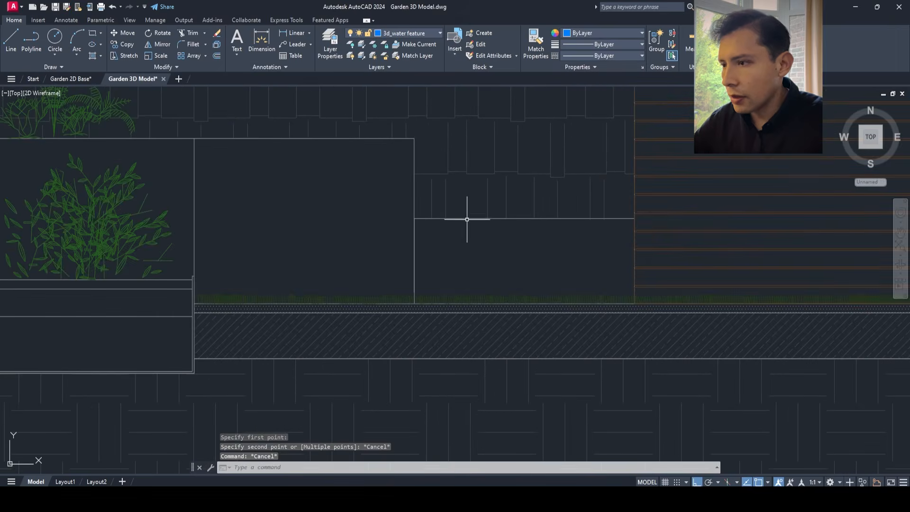
- Measure the low wall's height from its top corner beside the taller wall down to the base layer in the section
{"action": "key", "text": "Return"}
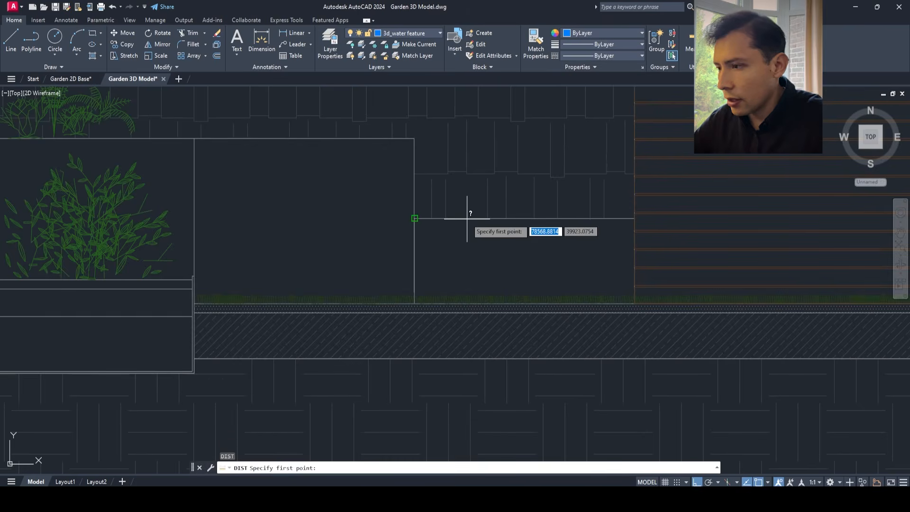
{"action": "left_click", "coordinate": [415, 218]}
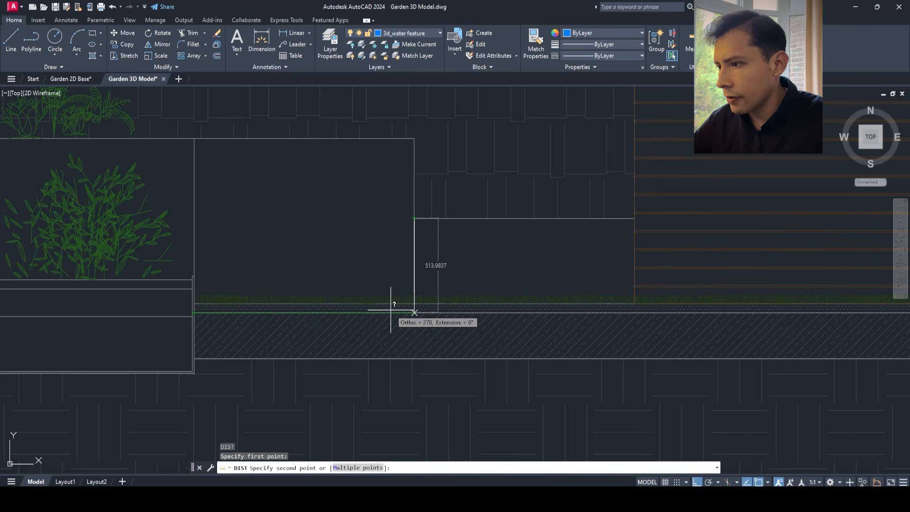
{"action": "scroll", "coordinate": [437, 222], "scroll_direction": "down", "scroll_amount": 9}
{"action": "key", "text": "Escape"}
{"action": "scroll", "coordinate": [356, 284], "scroll_direction": "up", "scroll_amount": 5}
{"action": "scroll", "coordinate": [257, 257], "scroll_direction": "down", "scroll_amount": 3}
{"action": "middle_click_drag", "start_coordinate": [257, 257], "coordinate": [243, 304]}
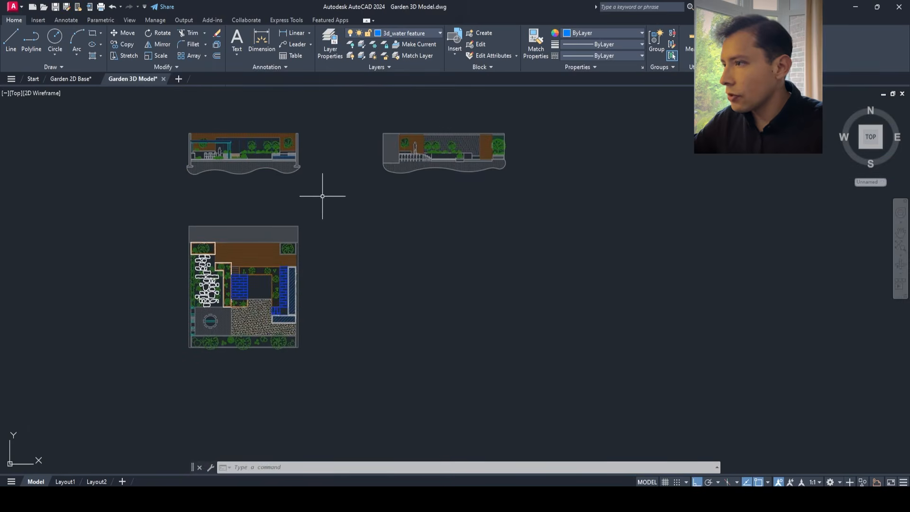
{"action": "scroll", "coordinate": [405, 166], "scroll_direction": "up", "scroll_amount": 1}
{"action": "scroll", "coordinate": [530, 157], "scroll_direction": "up", "scroll_amount": 2}
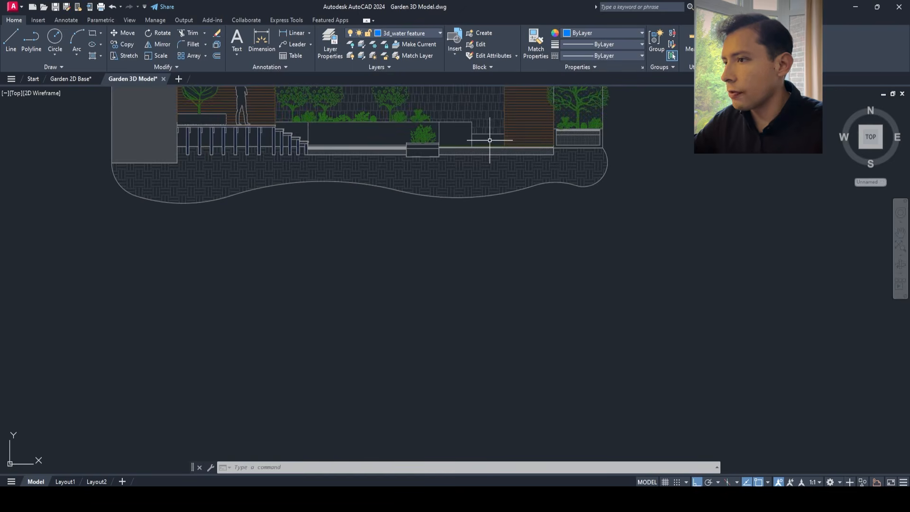
- Set the view to NE Isometric to model the water feature in 3D
{"action": "scroll", "coordinate": [489, 140], "scroll_direction": "down", "scroll_amount": 2}
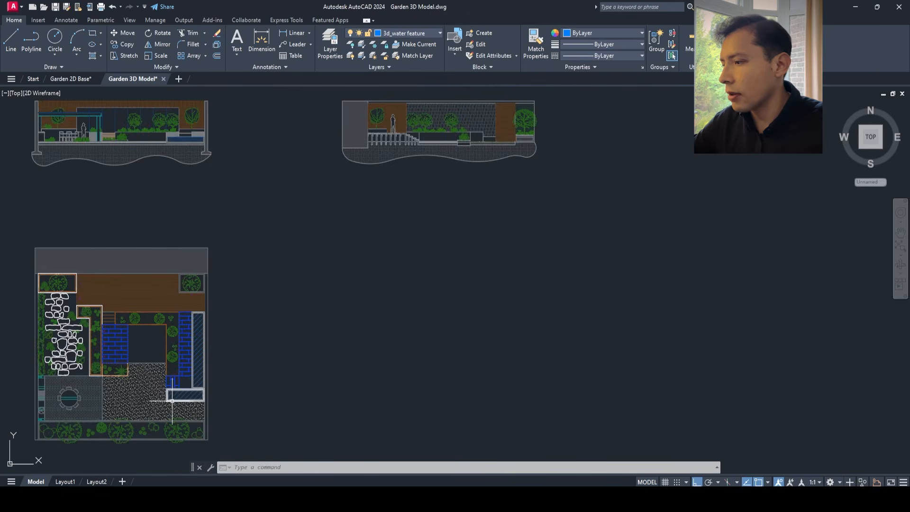
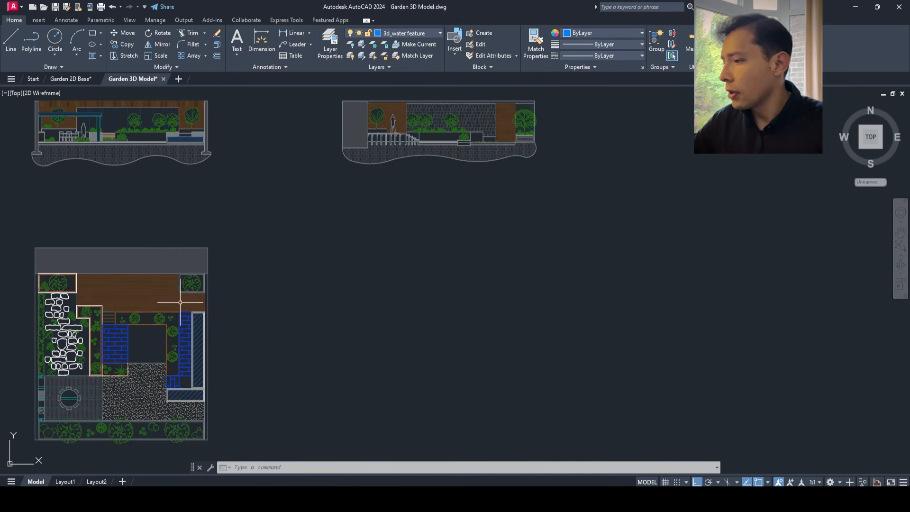
{"action": "left_click", "coordinate": [15, 93]}
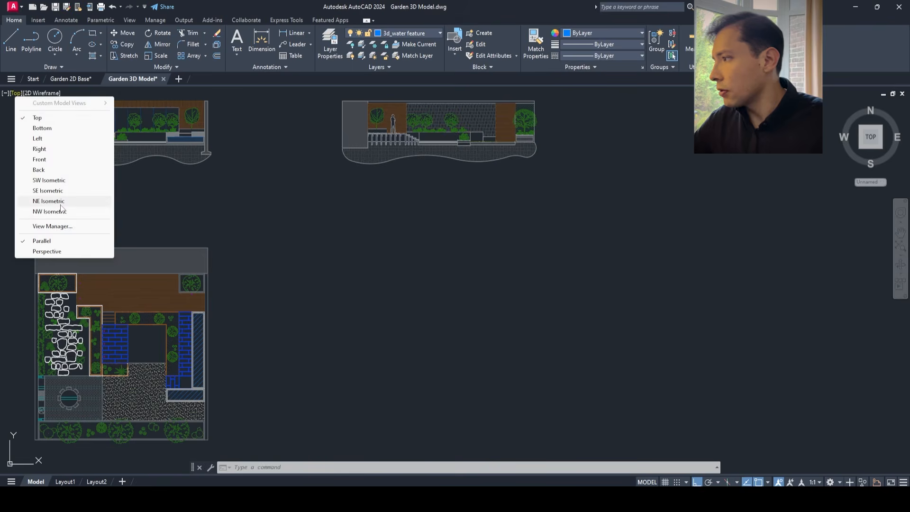
{"action": "left_click", "coordinate": [61, 202]}
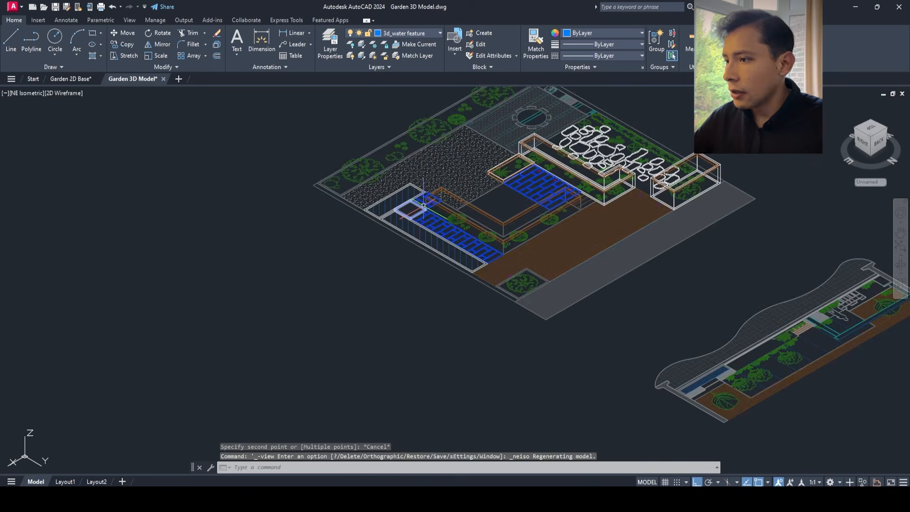
{"action": "type", "text": "EXT"}
{"action": "key", "text": "Return"}
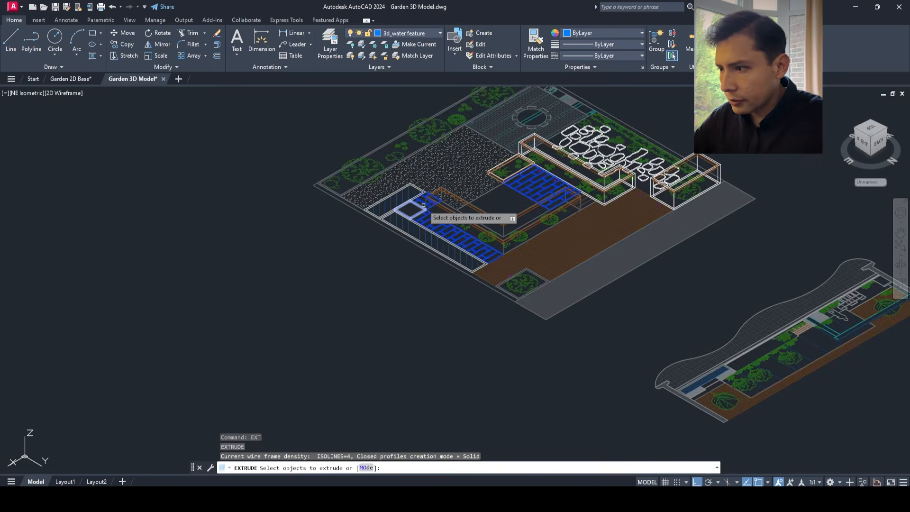
{"action": "scroll", "coordinate": [473, 261], "scroll_direction": "up", "scroll_amount": 5}
{"action": "scroll", "coordinate": [576, 347], "scroll_direction": "up", "scroll_amount": 3}
{"action": "left_click", "coordinate": [589, 379]}
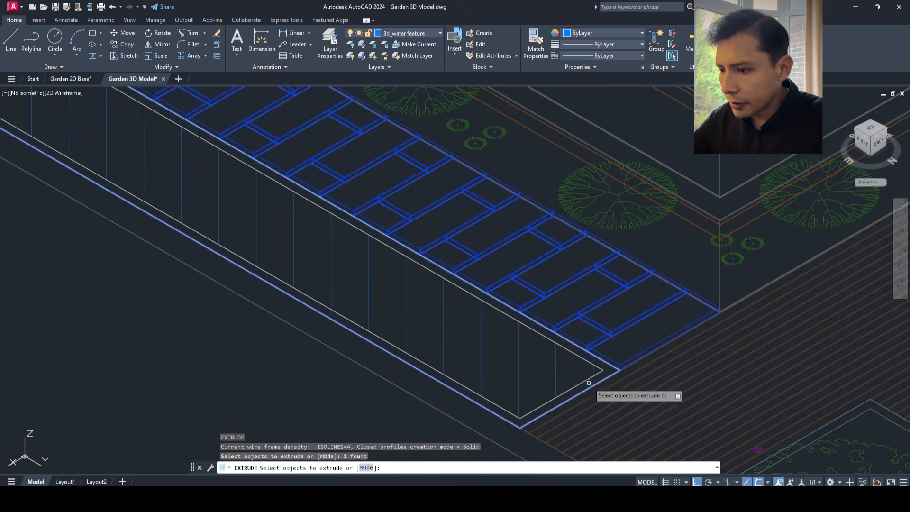
{"action": "scroll", "coordinate": [589, 379], "scroll_direction": "down", "scroll_amount": 6}
{"action": "scroll", "coordinate": [589, 376], "scroll_direction": "up", "scroll_amount": 2}
{"action": "key", "text": "Escape"}
{"action": "key", "text": "Escape"}
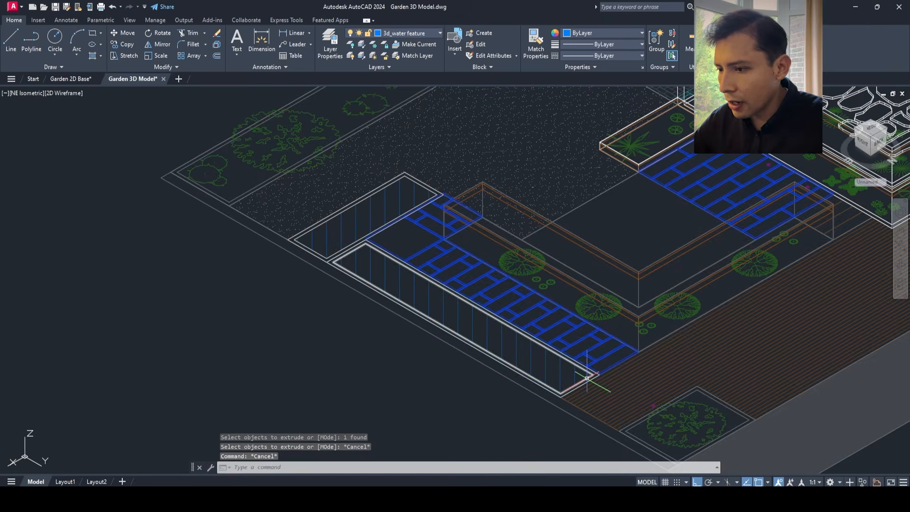
- Copy the inner outlines of both water basins to the empty area beside the garden plan
{"action": "left_click", "coordinate": [326, 253]}
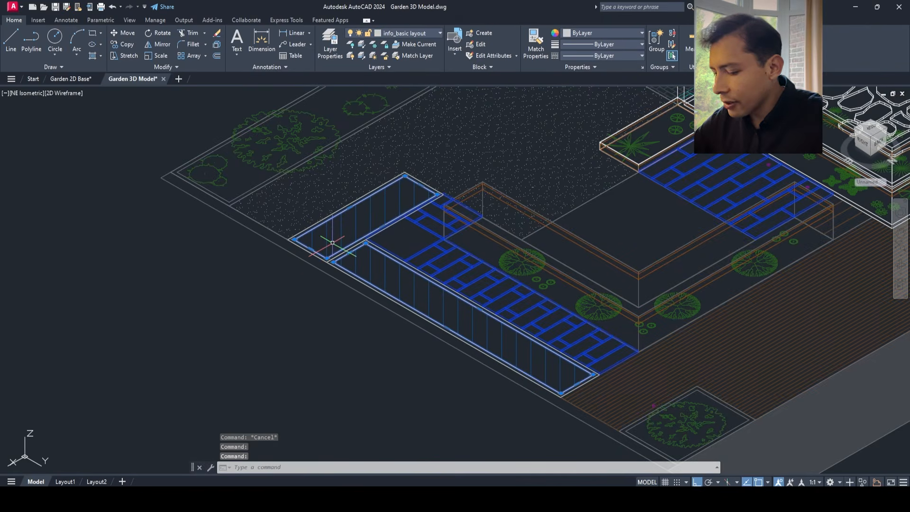
{"action": "type", "text": "co"}
{"action": "key", "text": "space"}
{"action": "scroll", "coordinate": [335, 242], "scroll_direction": "down", "scroll_amount": 4}
{"action": "left_click", "coordinate": [341, 228]}
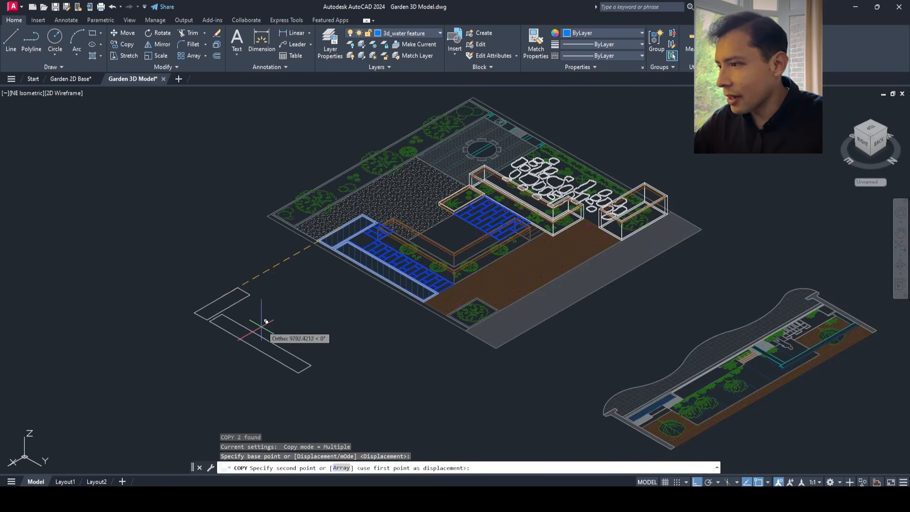
{"action": "left_click", "coordinate": [280, 295]}
{"action": "key", "text": "Escape"}
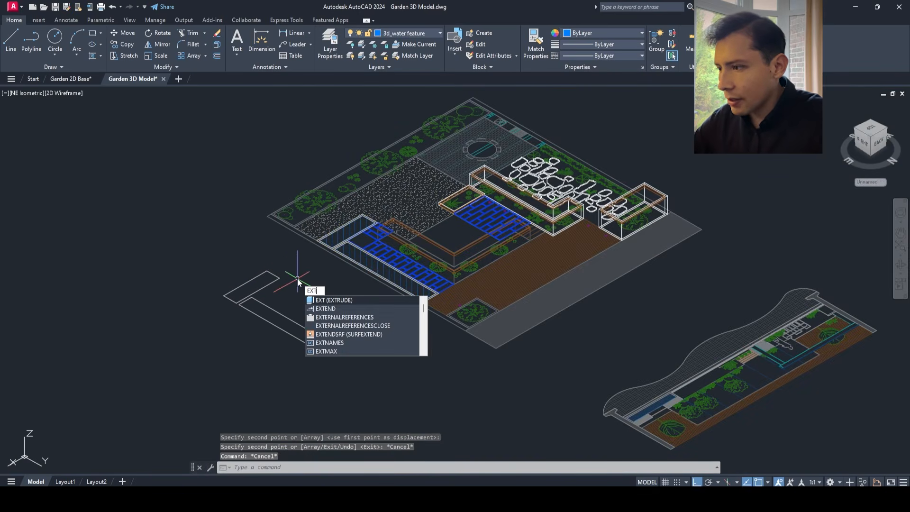
- Extrude the outer and inner outlines of the long water basin to a height of 950
{"action": "key", "text": "Return"}
{"action": "scroll", "coordinate": [368, 270], "scroll_direction": "up", "scroll_amount": 4}
{"action": "scroll", "coordinate": [513, 326], "scroll_direction": "up", "scroll_amount": 2}
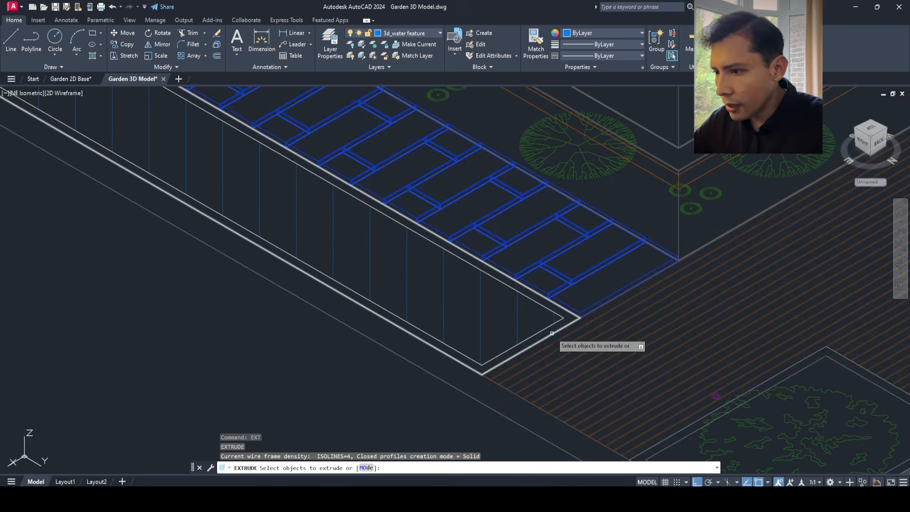
{"action": "left_click", "coordinate": [544, 323]}
{"action": "left_click", "coordinate": [546, 323]}
{"action": "scroll", "coordinate": [550, 324], "scroll_direction": "down", "scroll_amount": 2}
{"action": "right_click", "coordinate": [555, 273]}
{"action": "left_click", "coordinate": [571, 277]}
{"action": "scroll", "coordinate": [636, 225], "scroll_direction": "up", "scroll_amount": 6}
{"action": "scroll", "coordinate": [583, 224], "scroll_direction": "down", "scroll_amount": 6}
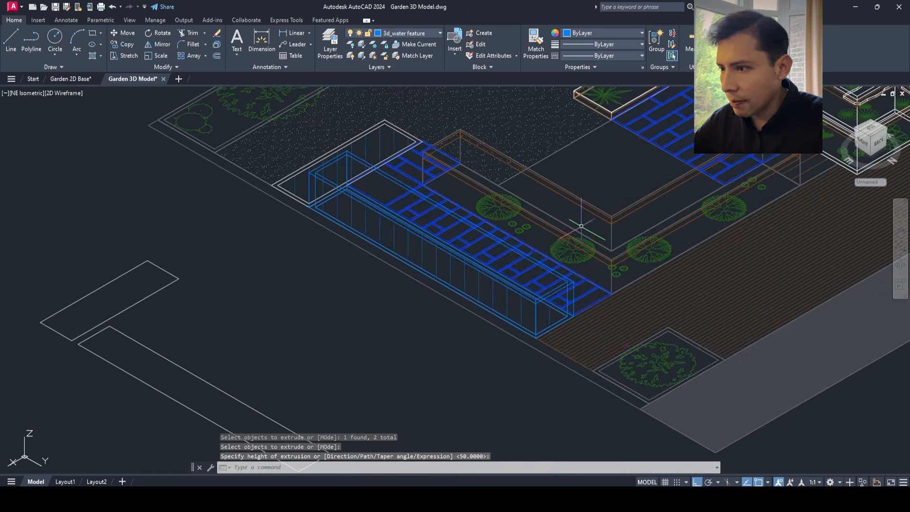
{"action": "middle_click_drag", "start_coordinate": [455, 230], "coordinate": [431, 243]}
{"action": "key", "text": "Escape"}
{"action": "key", "text": "Escape"}
{"action": "key", "text": "Escape"}
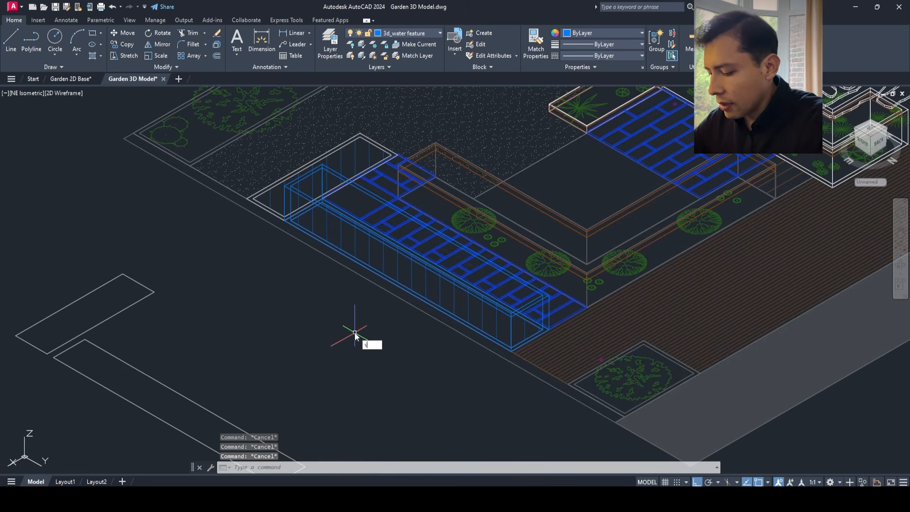
- Subtract the inner solid from the outer solid of the long basin to hollow it out
{"action": "key", "text": "Return"}
{"action": "scroll", "coordinate": [280, 199], "scroll_direction": "up", "scroll_amount": 8}
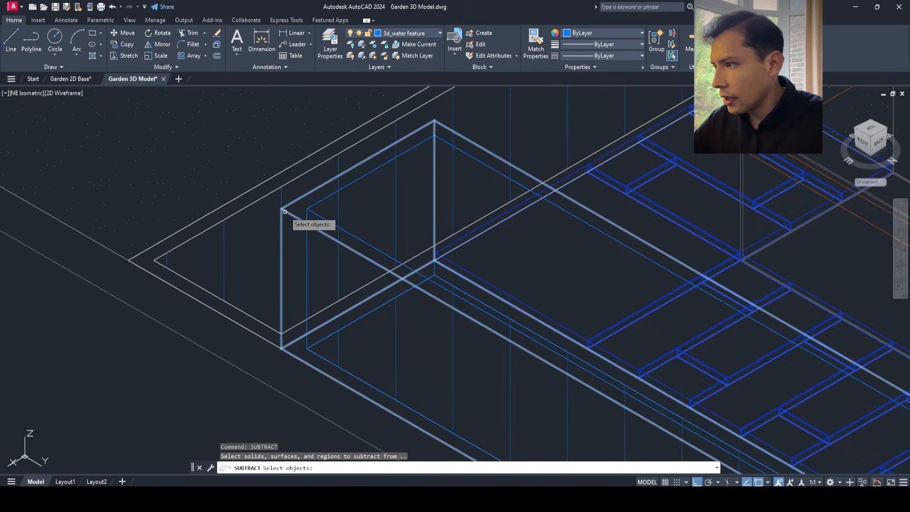
{"action": "left_click", "coordinate": [309, 209]}
{"action": "key", "text": "Return"}
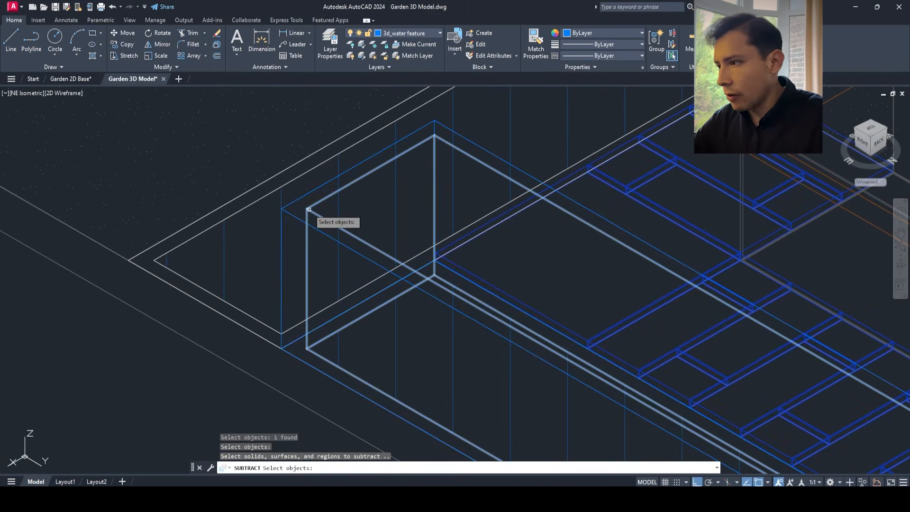
{"action": "left_click", "coordinate": [309, 209]}
{"action": "key", "text": "Return"}
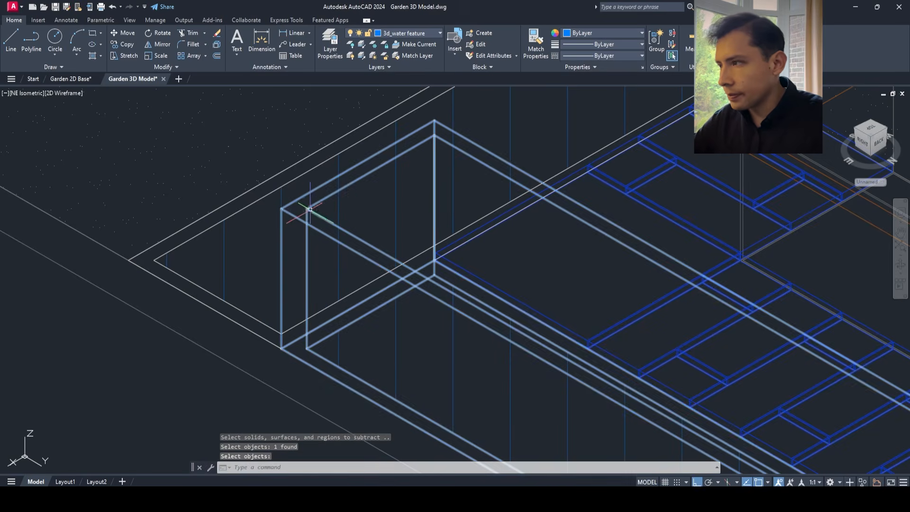
{"action": "scroll", "coordinate": [254, 256], "scroll_direction": "down", "scroll_amount": 6}
{"action": "scroll", "coordinate": [255, 256], "scroll_direction": "down", "scroll_amount": 2}
{"action": "key", "text": "Escape"}
{"action": "key", "text": "Escape"}
- Extrude the outer and inner outlines of the short water basin to a height of 475
{"action": "type", "text": "ext"}
{"action": "key", "text": "Return"}
{"action": "scroll", "coordinate": [327, 204], "scroll_direction": "up", "scroll_amount": 5}
{"action": "left_click", "coordinate": [294, 261]}
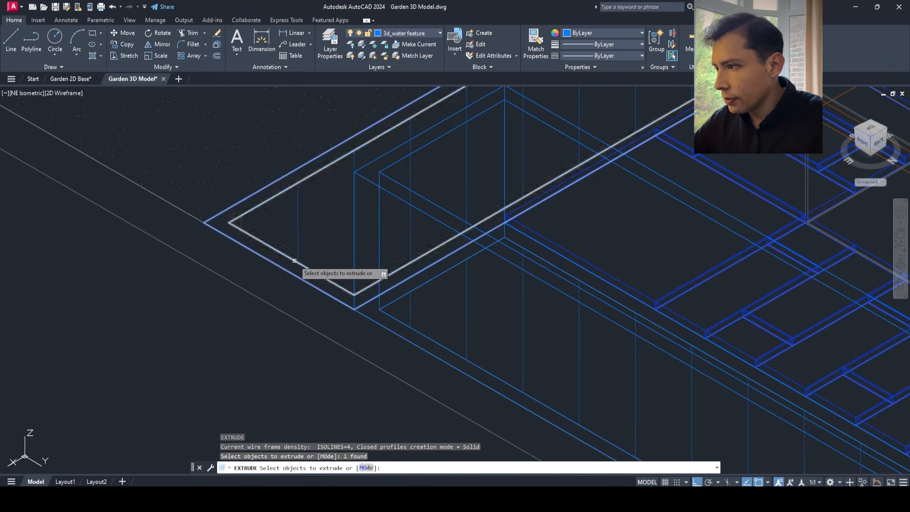
{"action": "left_click", "coordinate": [294, 261]}
{"action": "key", "text": "Return"}
{"action": "scroll", "coordinate": [284, 263], "scroll_direction": "down", "scroll_amount": 10}
{"action": "scroll", "coordinate": [284, 280], "scroll_direction": "up", "scroll_amount": 6}
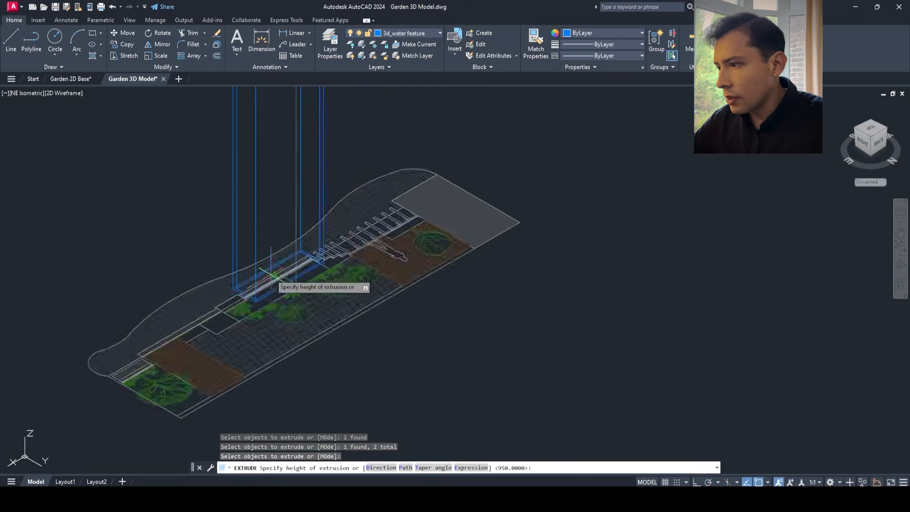
{"action": "scroll", "coordinate": [283, 274], "scroll_direction": "up", "scroll_amount": 3}
{"action": "scroll", "coordinate": [204, 227], "scroll_direction": "down", "scroll_amount": 5}
{"action": "scroll", "coordinate": [213, 234], "scroll_direction": "up", "scroll_amount": 8}
{"action": "scroll", "coordinate": [355, 261], "scroll_direction": "down", "scroll_amount": 4}
{"action": "key", "text": "Return"}
{"action": "scroll", "coordinate": [356, 249], "scroll_direction": "down", "scroll_amount": 4}
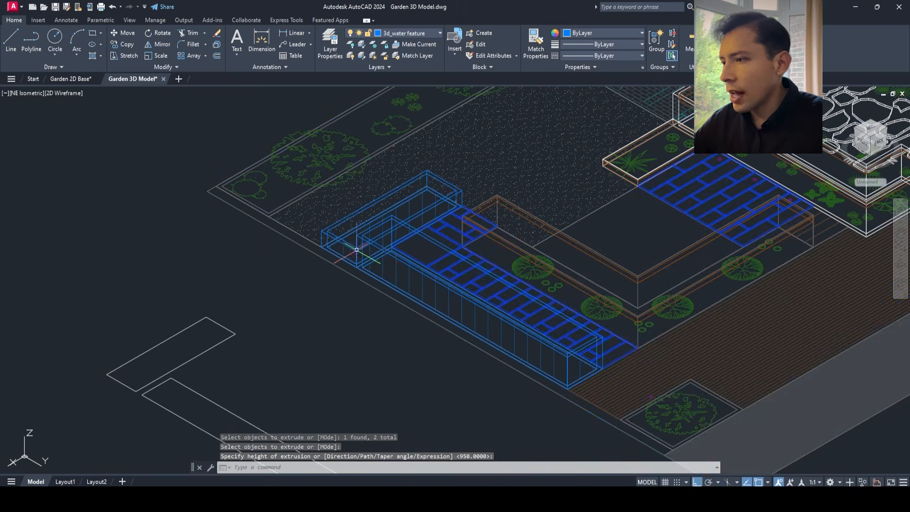
{"action": "scroll", "coordinate": [354, 248], "scroll_direction": "up", "scroll_amount": 5}
{"action": "key", "text": "Escape"}
{"action": "key", "text": "Escape"}
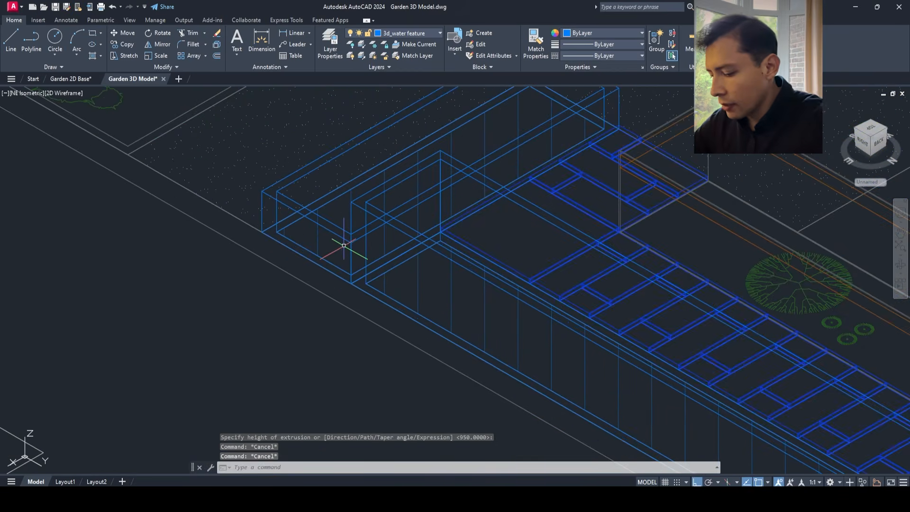
- Subtract the inner solid from the outer solid of the short basin, leaving only its walls
{"action": "key", "text": "Return"}
{"action": "scroll", "coordinate": [314, 220], "scroll_direction": "up", "scroll_amount": 2}
{"action": "left_click", "coordinate": [314, 221]}
{"action": "scroll", "coordinate": [318, 215], "scroll_direction": "down", "scroll_amount": 2}
{"action": "key", "text": "Return"}
{"action": "left_click", "coordinate": [321, 212]}
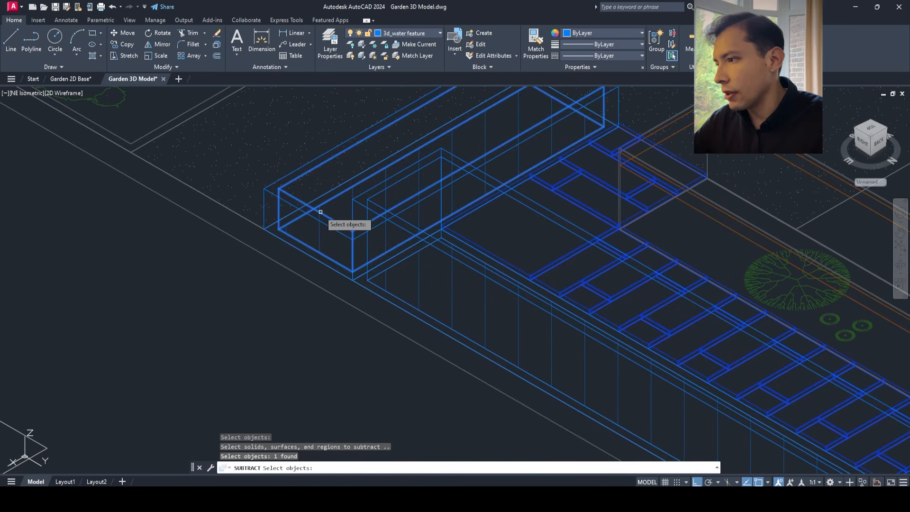
{"action": "key", "text": "Return"}
- Set the visual style to Shaded with edges (Fast) and bring the basins and copied outlines into view
{"action": "scroll", "coordinate": [315, 203], "scroll_direction": "down", "scroll_amount": 5}
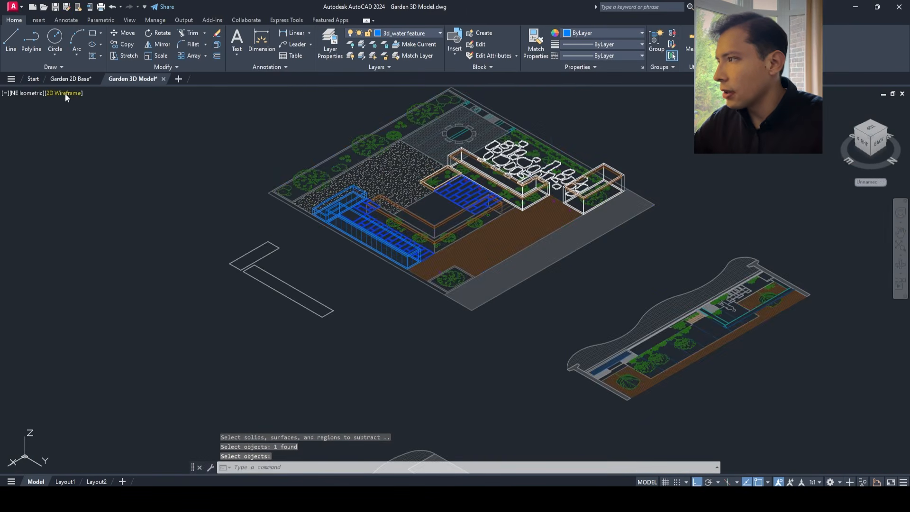
{"action": "left_click", "coordinate": [66, 94]}
{"action": "left_click", "coordinate": [93, 171]}
{"action": "scroll", "coordinate": [398, 228], "scroll_direction": "up", "scroll_amount": 3}
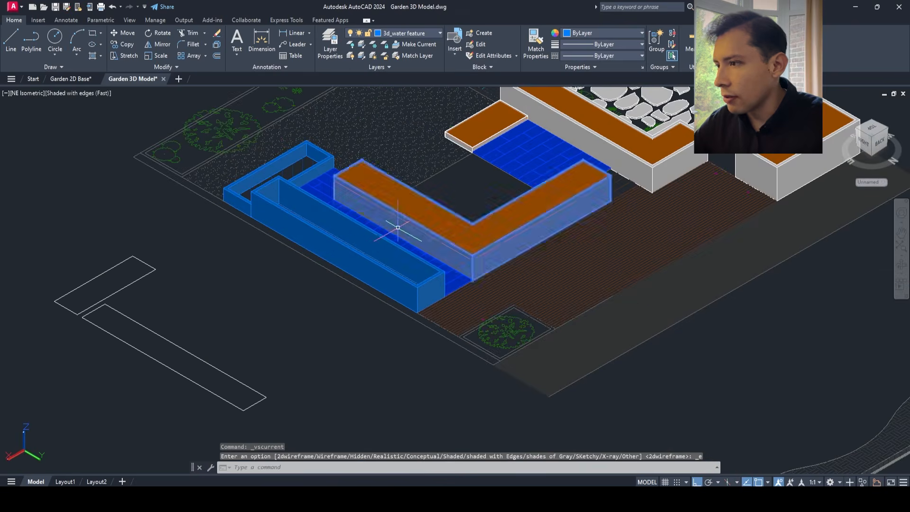
{"action": "middle_click_drag", "start_coordinate": [217, 327], "coordinate": [254, 314]}
{"action": "key", "text": "Escape"}
{"action": "key", "text": "Escape"}
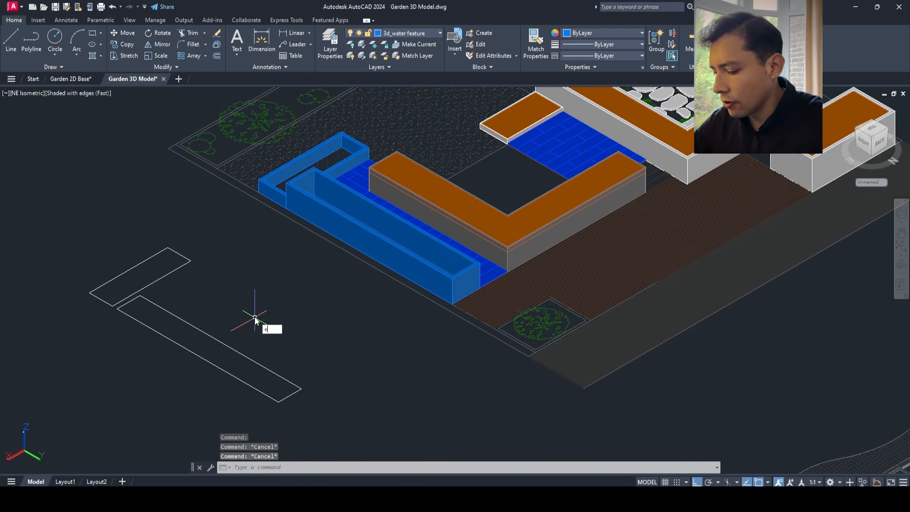
- Extrude both copied inner outlines to a height of 150 as water slabs
{"action": "type", "text": "t"}
{"action": "key", "text": "Return"}
{"action": "left_click", "coordinate": [250, 354]}
{"action": "left_click", "coordinate": [96, 266]}
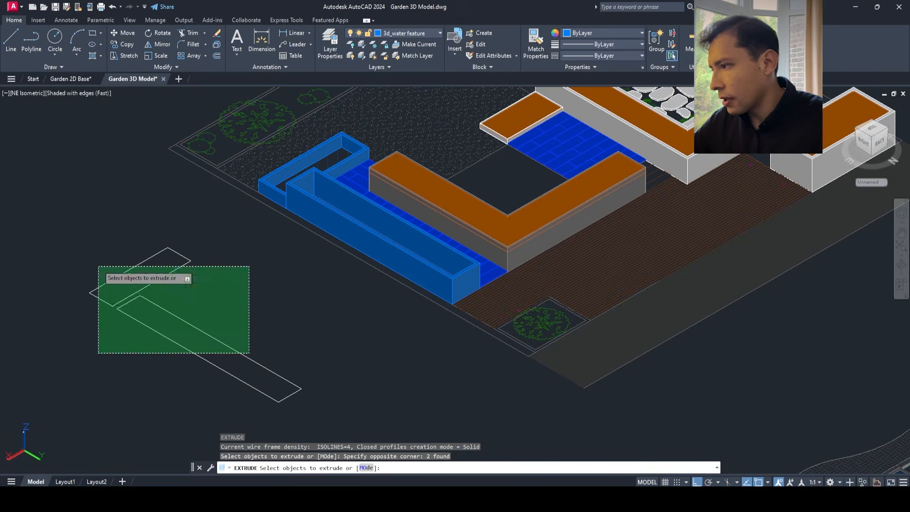
{"action": "right_click", "coordinate": [124, 272]}
{"action": "left_click", "coordinate": [138, 277]}
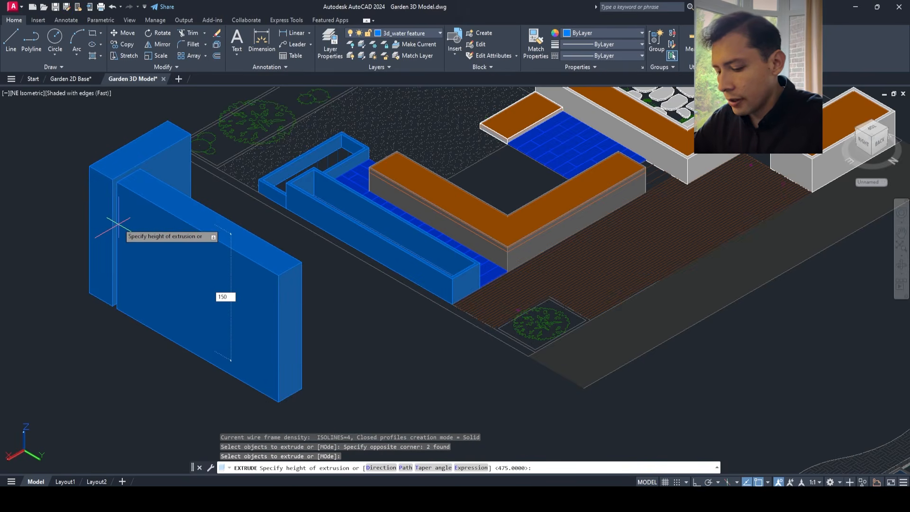
{"action": "type", "text": "150"}
{"action": "key", "text": "Return"}
{"action": "type", "text": "m"}
{"action": "key", "text": "Return"}
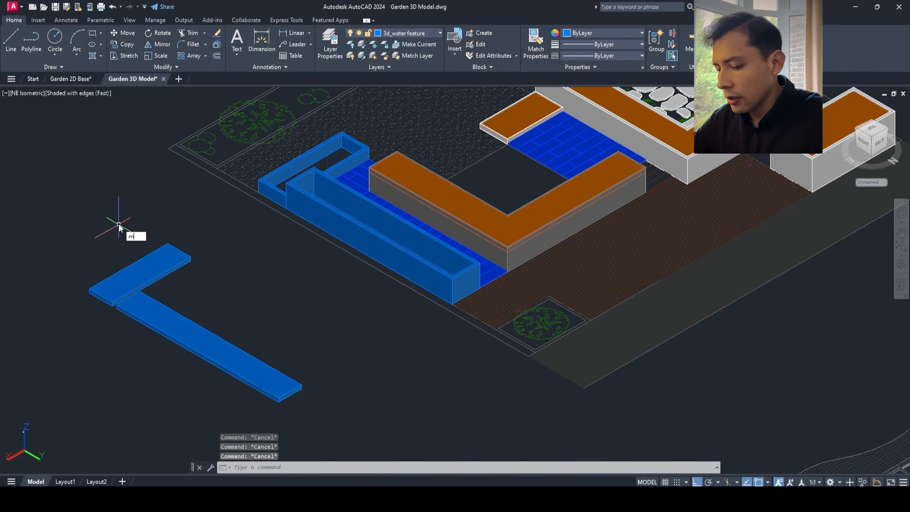
{"action": "left_click", "coordinate": [221, 363]}
{"action": "left_click", "coordinate": [158, 341]}
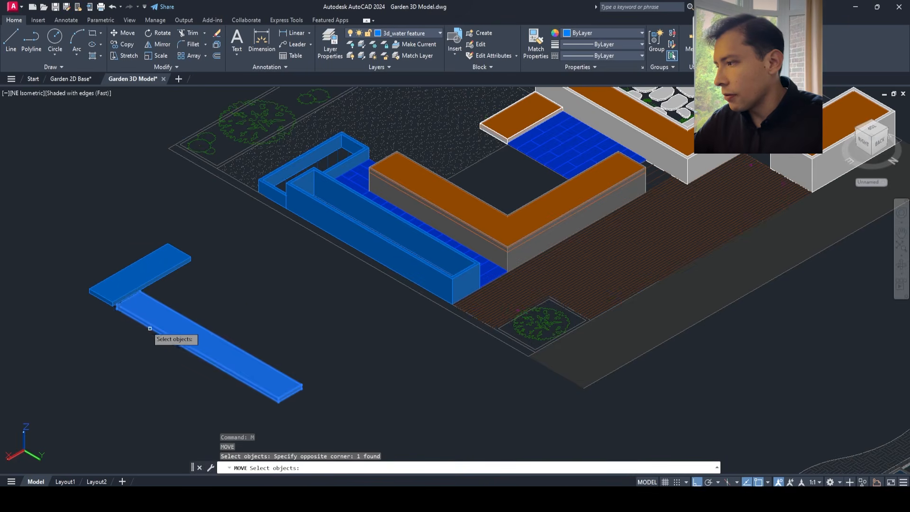
{"action": "left_click", "coordinate": [93, 294]}
{"action": "key", "text": "Return"}
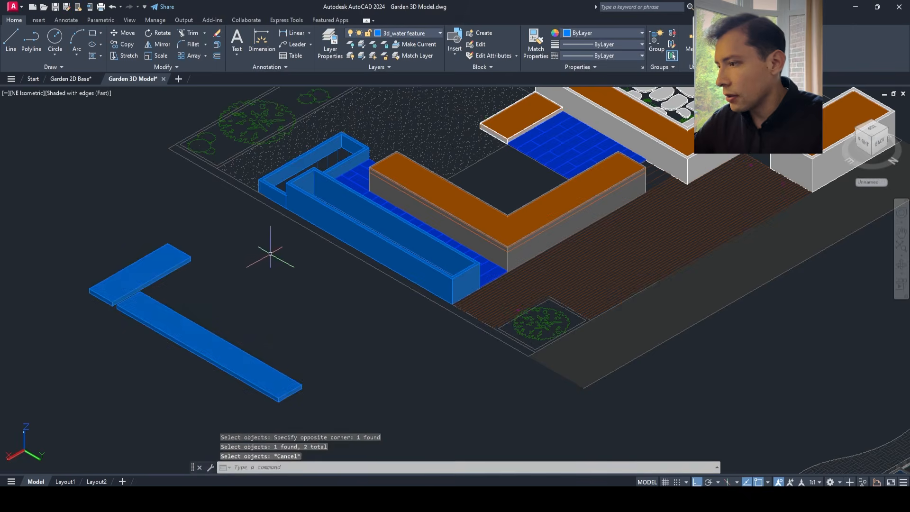
- Move the long water slab into the long basin, with its top 50 below the basin rim
{"action": "scroll", "coordinate": [302, 381], "scroll_direction": "up", "scroll_amount": 2}
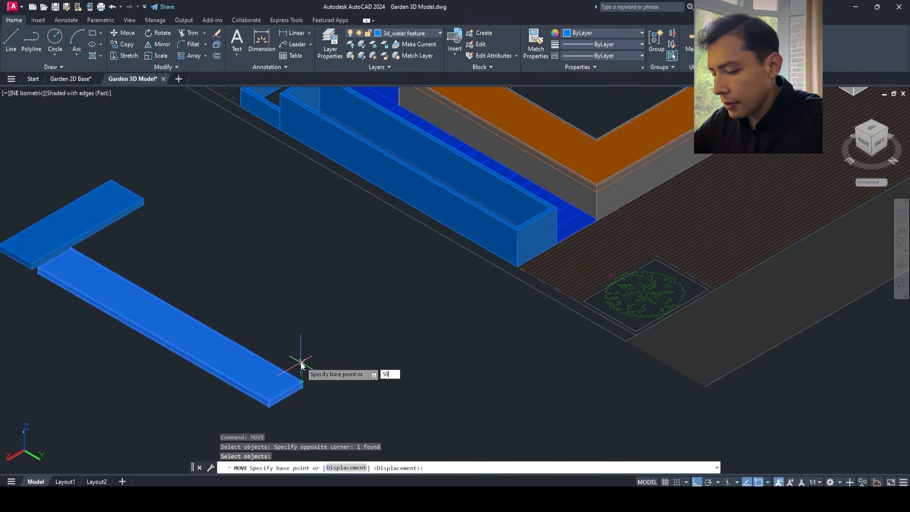
{"action": "key", "text": "Return"}
{"action": "scroll", "coordinate": [331, 240], "scroll_direction": "down", "scroll_amount": 5}
{"action": "key", "text": "Escape"}
{"action": "key", "text": "Escape"}
- Move the short water slab into the short basin, using a base point 50 above its top corner and the rim's inner corner
{"action": "type", "text": "m"}
{"action": "key", "text": "Return"}
{"action": "left_click", "coordinate": [270, 301]}
{"action": "key", "text": "Return"}
{"action": "scroll", "coordinate": [191, 308], "scroll_direction": "up", "scroll_amount": 5}
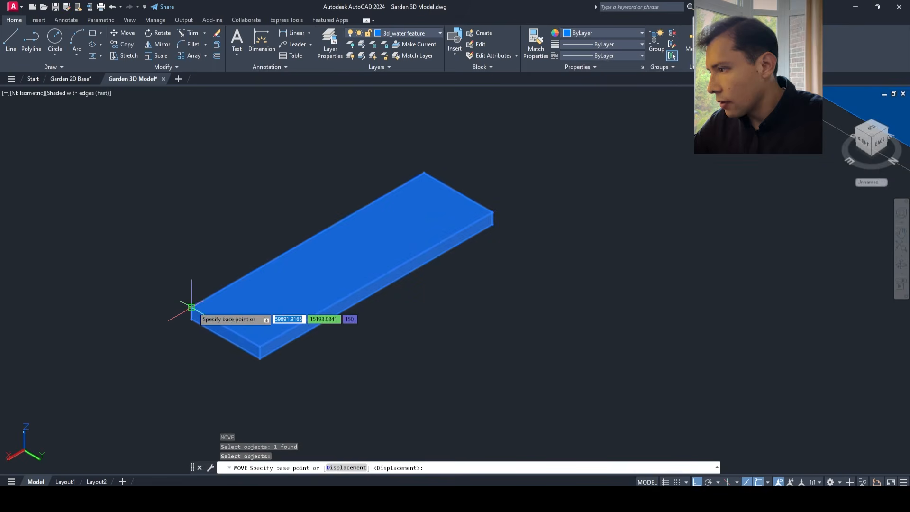
{"action": "left_click", "coordinate": [192, 307]}
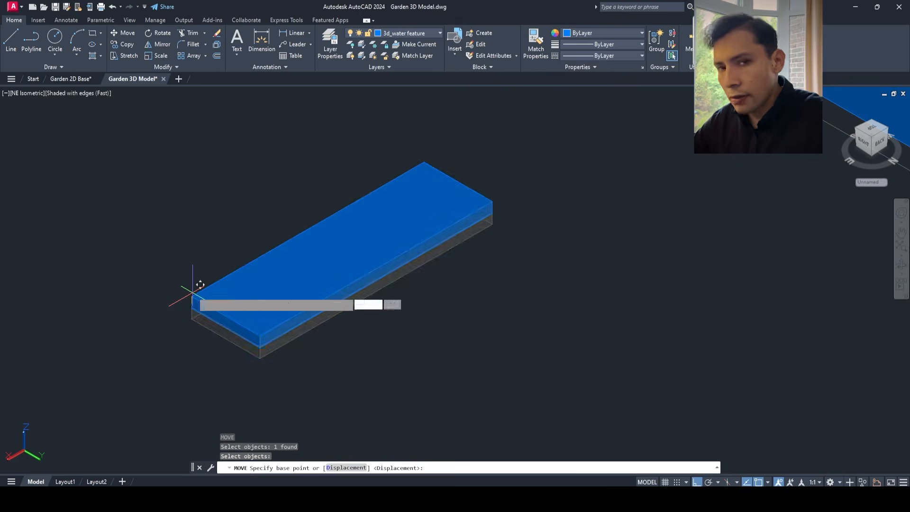
{"action": "type", "text": "50"}
{"action": "key", "text": "Return"}
{"action": "scroll", "coordinate": [193, 292], "scroll_direction": "down", "scroll_amount": 4}
{"action": "scroll", "coordinate": [313, 220], "scroll_direction": "up", "scroll_amount": 5}
{"action": "left_click", "coordinate": [302, 209]}
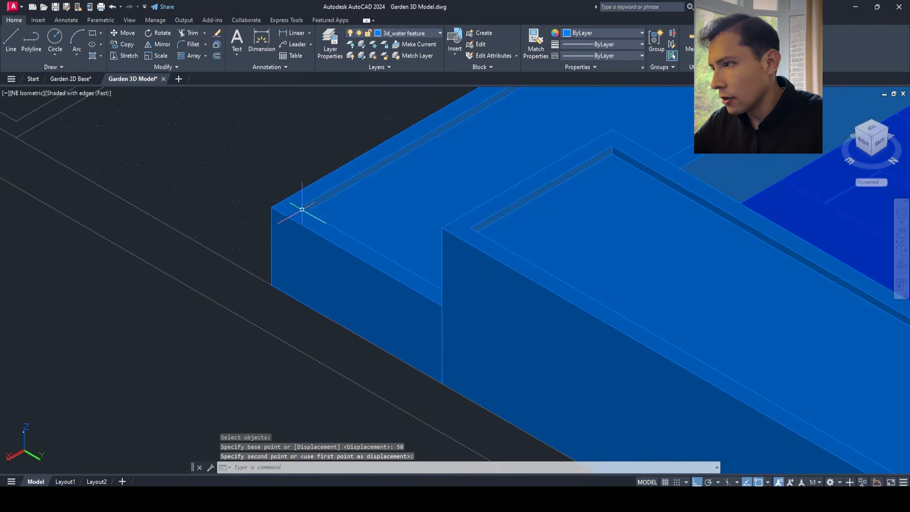
- Save the drawing with the completed basins and water slabs
{"action": "scroll", "coordinate": [294, 237], "scroll_direction": "down", "scroll_amount": 6}
{"action": "key", "text": "Escape"}
{"action": "key", "text": "Escape"}
{"action": "key", "text": "Escape"}
{"action": "type", "text": "qsave"}
{"action": "key", "text": "Return"}
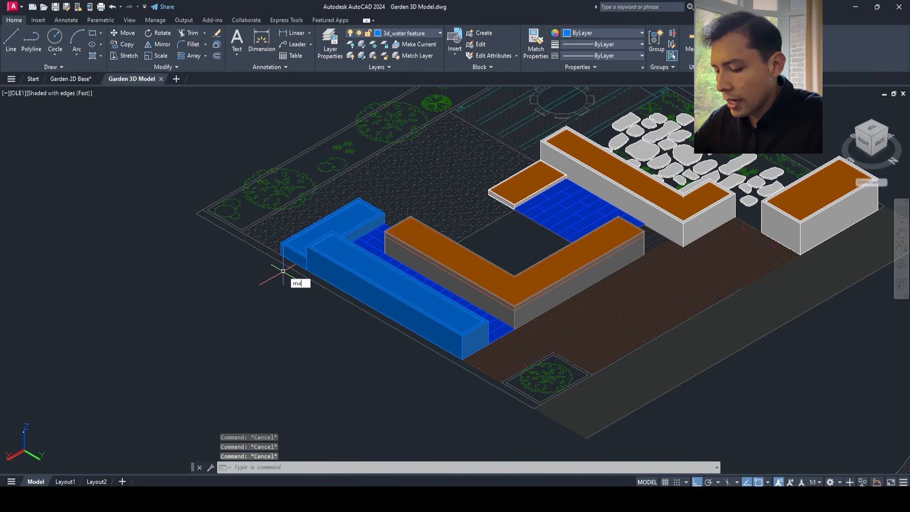
- Match the properties of both water basins to the white L-shaped planter beside the stepping stones, and save the drawing
{"action": "type", "text": "ma"}
{"action": "key", "text": "Return"}
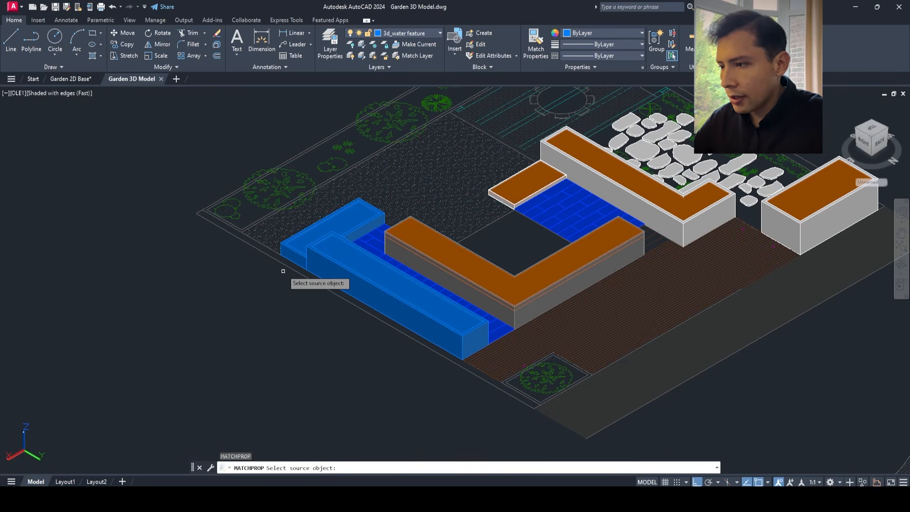
{"action": "left_click", "coordinate": [581, 178]}
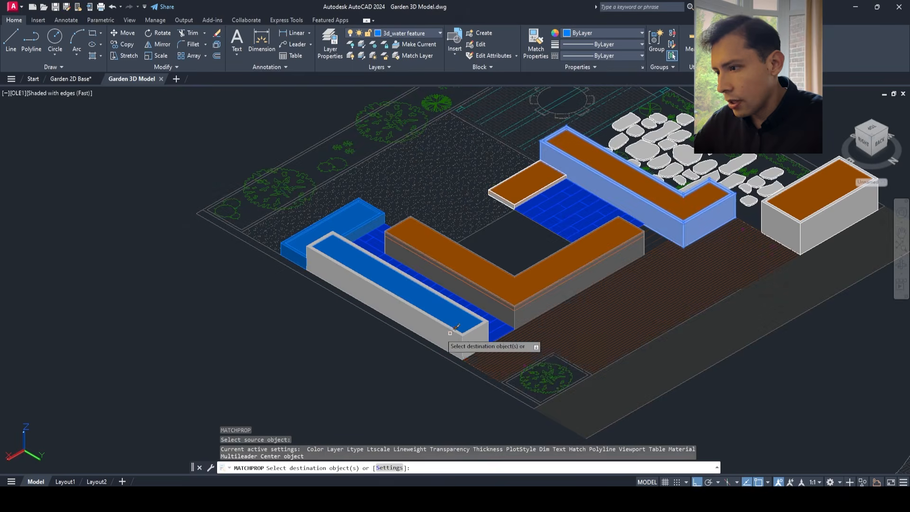
{"action": "left_click", "coordinate": [468, 343]}
{"action": "left_click", "coordinate": [299, 254]}
{"action": "scroll", "coordinate": [304, 311], "scroll_direction": "down", "scroll_amount": 4}
{"action": "scroll", "coordinate": [327, 292], "scroll_direction": "up", "scroll_amount": 3}
{"action": "key", "text": "Escape"}
{"action": "key", "text": "Escape"}
{"action": "key", "text": "Escape"}
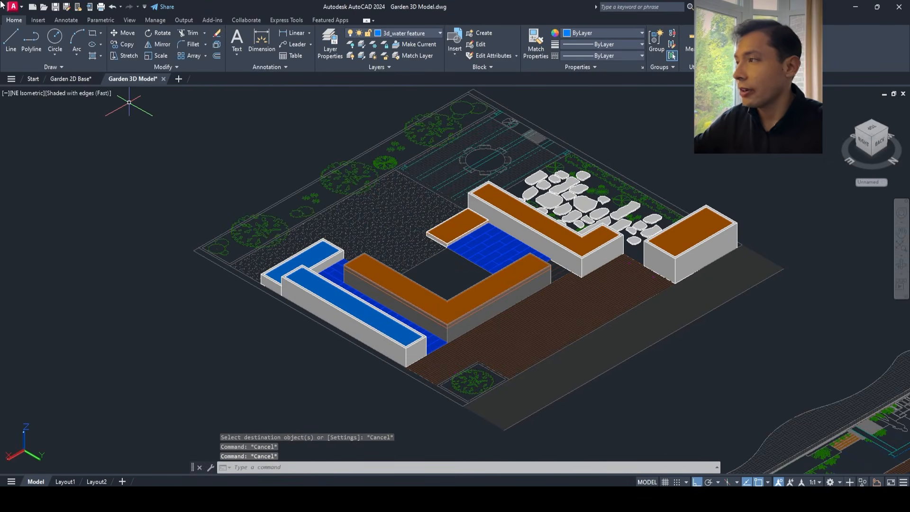
{"action": "left_click", "coordinate": [56, 7]}
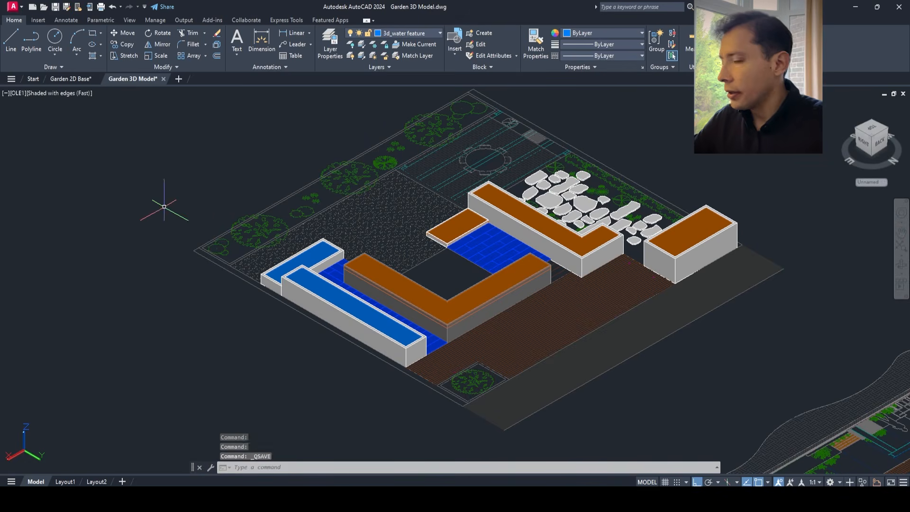
- Orbit the model to check the finished water feature, and set the display to the Top view in 2D Wireframe
{"action": "type", "text": "orb"}
{"action": "key", "text": "Return"}
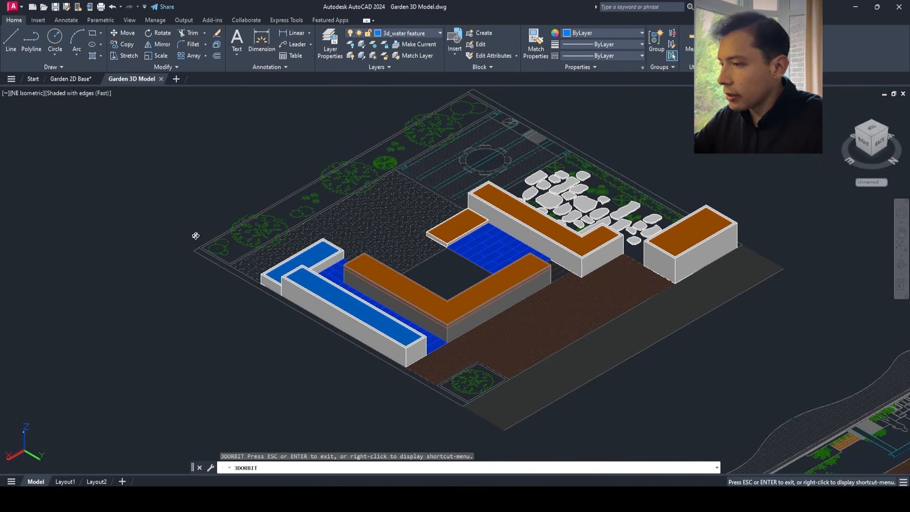
{"action": "mouse_move", "coordinate": [196, 236]}
{"action": "left_mouse_down"}
{"action": "mouse_move", "coordinate": [199, 254]}
{"action": "mouse_move", "coordinate": [386, 273]}
{"action": "mouse_move", "coordinate": [313, 201]}
{"action": "mouse_move", "coordinate": [197, 228]}
{"action": "left_mouse_up"}
{"action": "scroll", "coordinate": [268, 272], "scroll_direction": "up", "scroll_amount": 1}
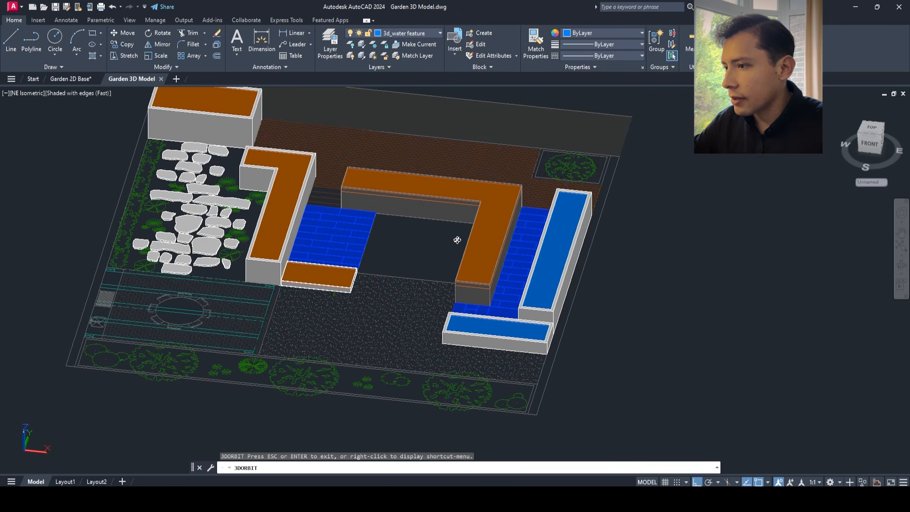
{"action": "key", "text": "Escape"}
{"action": "key", "text": "Escape"}
{"action": "left_click", "coordinate": [27, 93]}
{"action": "left_click", "coordinate": [53, 118]}
{"action": "scroll", "coordinate": [285, 294], "scroll_direction": "up", "scroll_amount": 8}
{"action": "scroll", "coordinate": [292, 291], "scroll_direction": "down", "scroll_amount": 3}
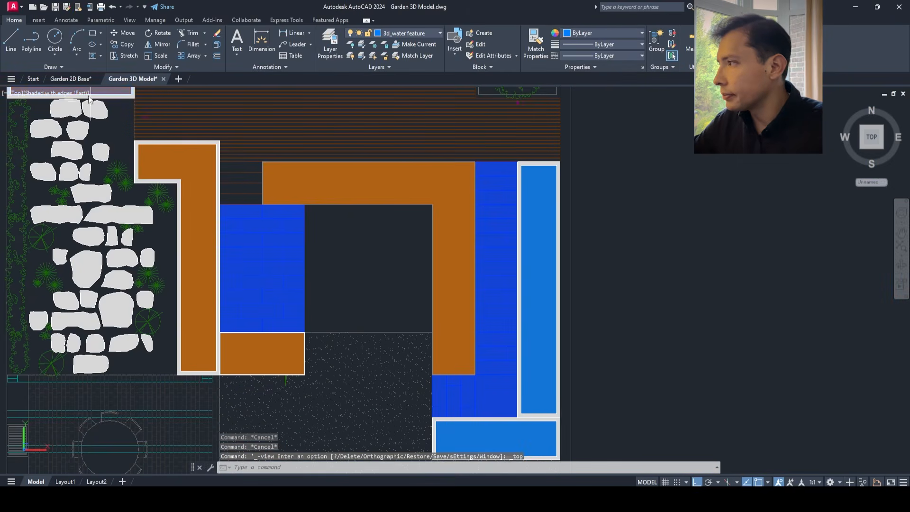
{"action": "left_click", "coordinate": [88, 96]}
{"action": "left_click", "coordinate": [98, 116]}
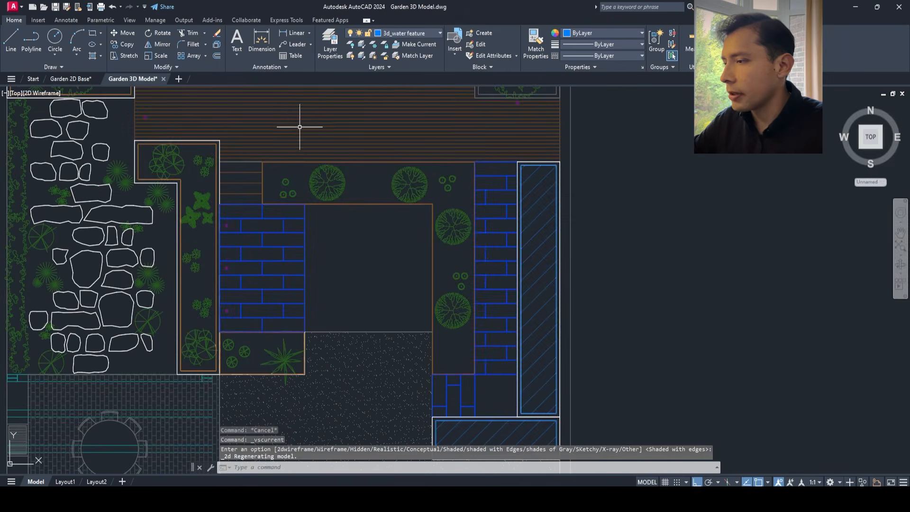
- Create a layer named 3d_grass and make it the current layer
{"action": "type", "text": "la"}
{"action": "key", "text": "Return"}
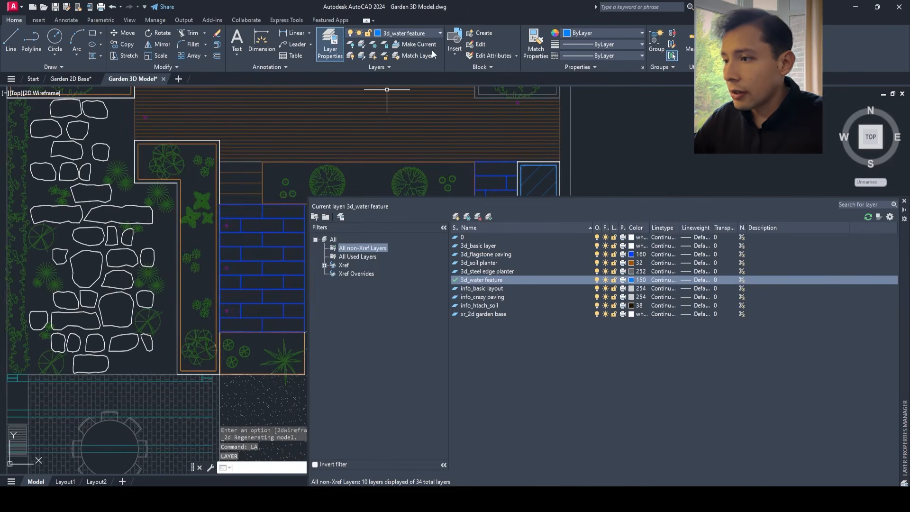
{"action": "left_click", "coordinate": [457, 217]}
{"action": "type", "text": "3d_grass"}
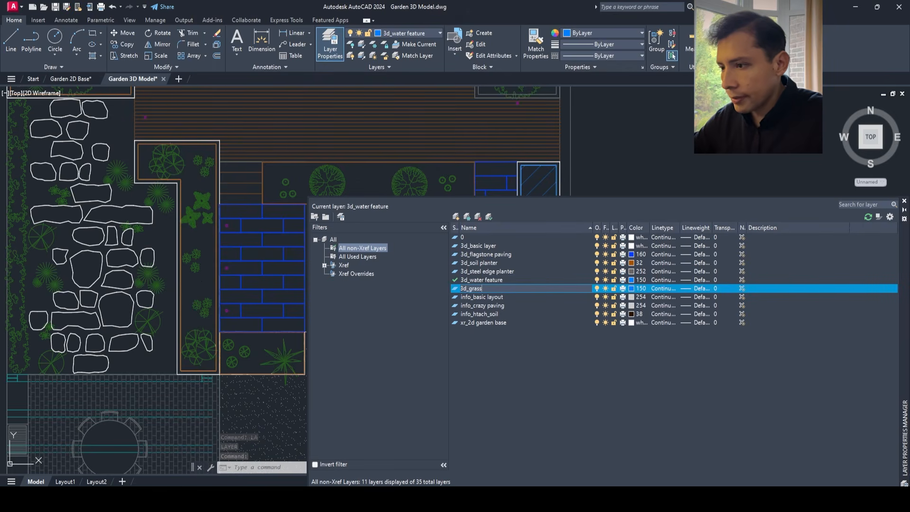
{"action": "left_click", "coordinate": [488, 216]}
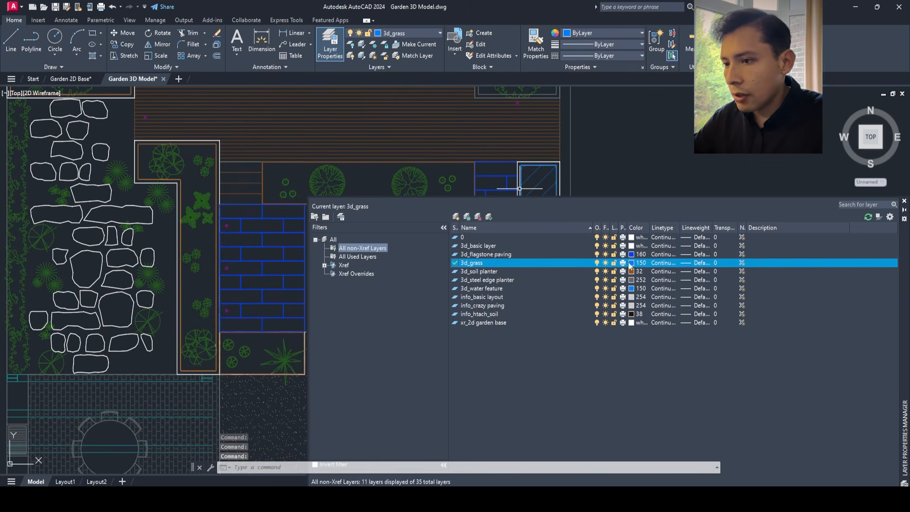
- Set the 3d_grass layer's color to index color 56 and close the layer manager
{"action": "left_click", "coordinate": [632, 265]}
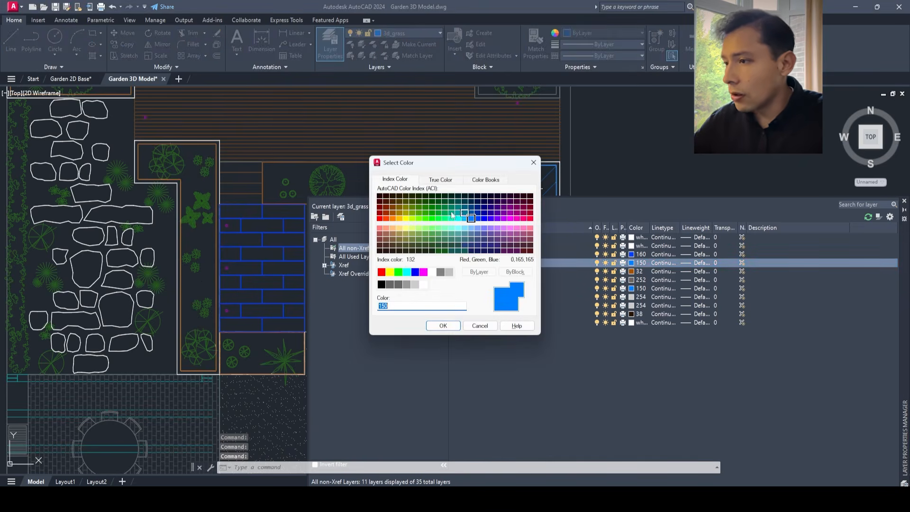
{"action": "left_click", "coordinate": [406, 203]}
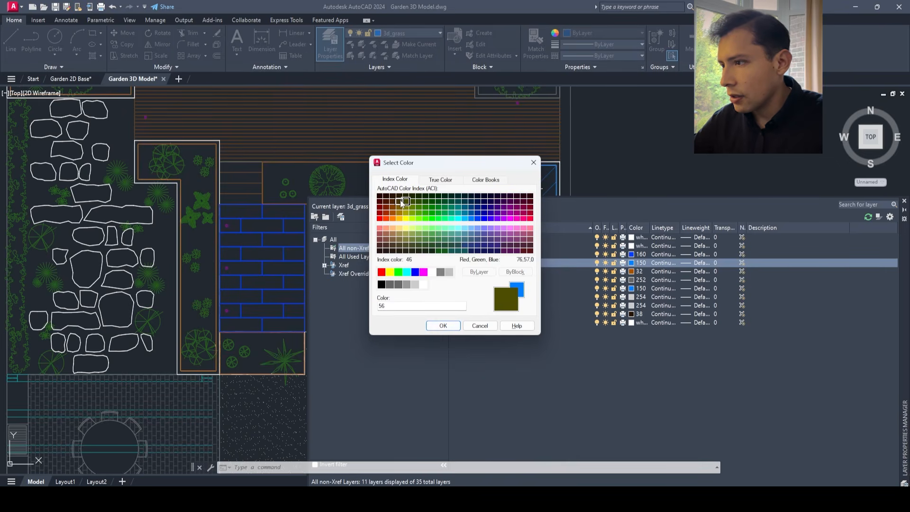
{"action": "left_click", "coordinate": [400, 203]}
{"action": "left_click", "coordinate": [407, 207]}
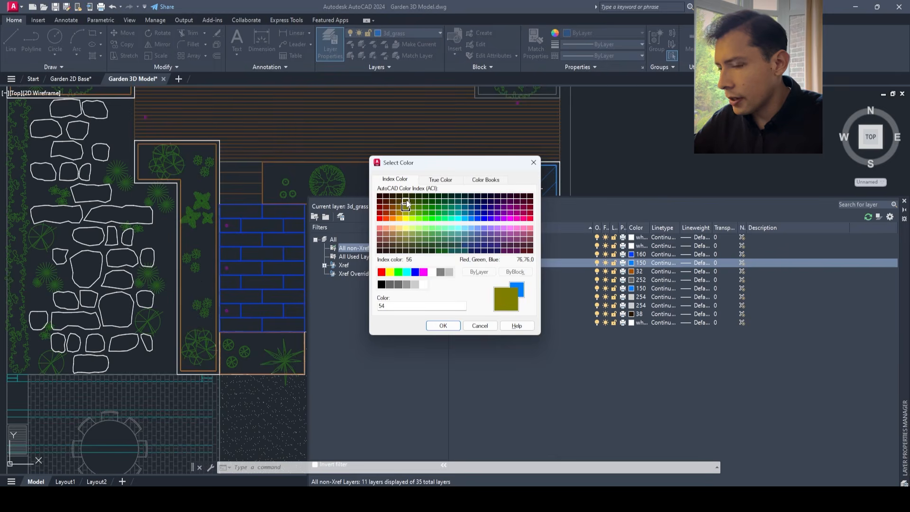
{"action": "left_click", "coordinate": [407, 203]}
{"action": "left_click", "coordinate": [443, 327]}
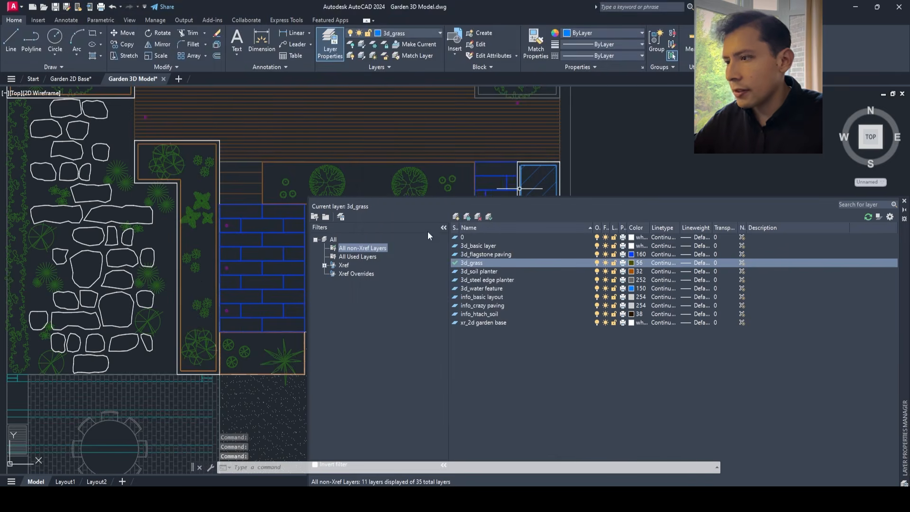
{"action": "left_click", "coordinate": [904, 201]}
- Draw a rectangle over the open lawn area enclosed by the steel edge planter, and switch to the SW Isometric view
{"action": "type", "text": "rec"}
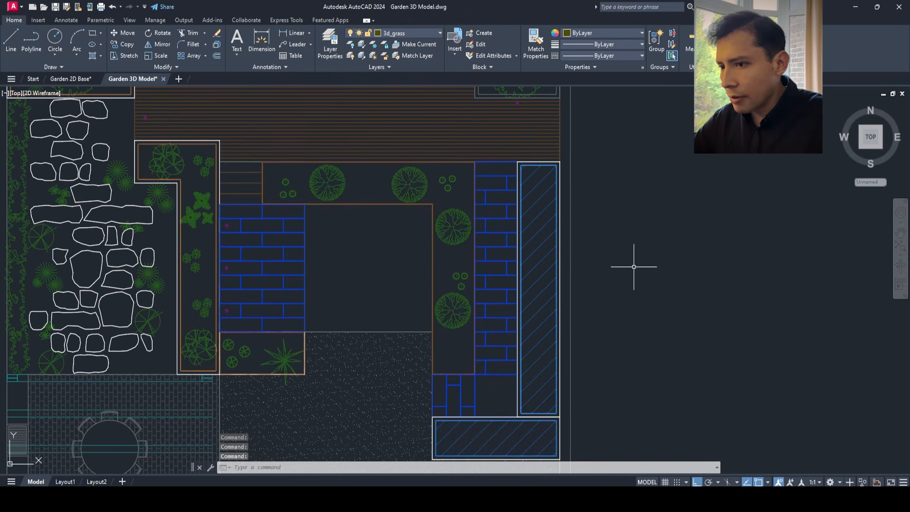
{"action": "key", "text": "Return"}
{"action": "scroll", "coordinate": [261, 319], "scroll_direction": "up", "scroll_amount": 10}
{"action": "left_click", "coordinate": [488, 107]}
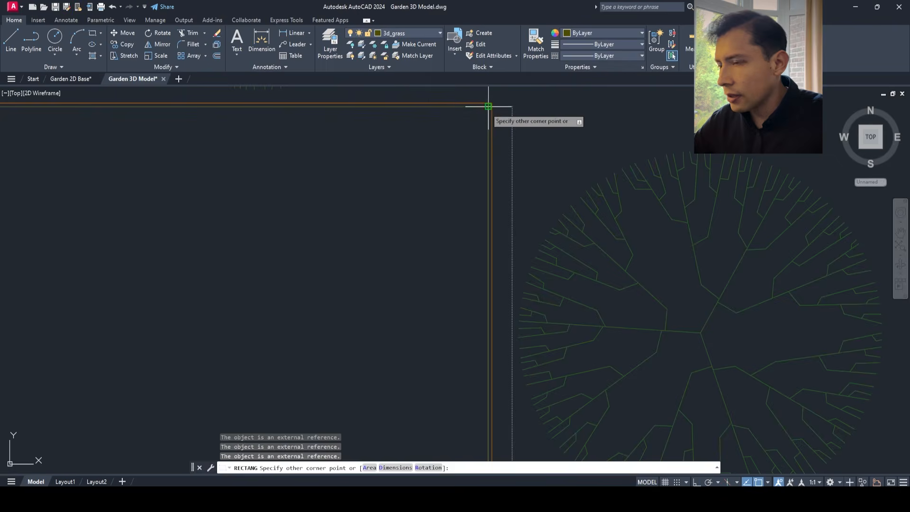
{"action": "left_click", "coordinate": [489, 106]}
{"action": "scroll", "coordinate": [487, 108], "scroll_direction": "down", "scroll_amount": 5}
{"action": "key", "text": "Escape"}
{"action": "key", "text": "Escape"}
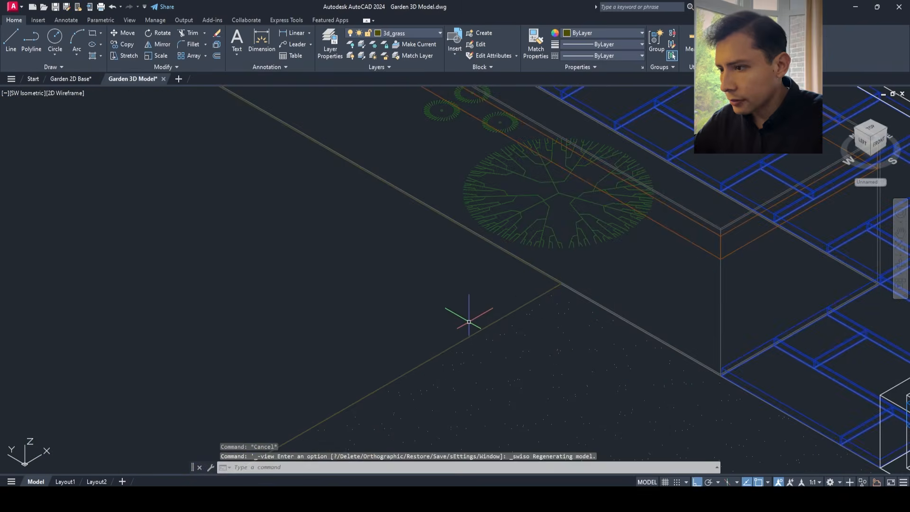
- Extrude the lawn rectangle to a height of 50
{"action": "key", "text": "Escape"}
{"action": "key", "text": "Escape"}
{"action": "type", "text": "ext"}
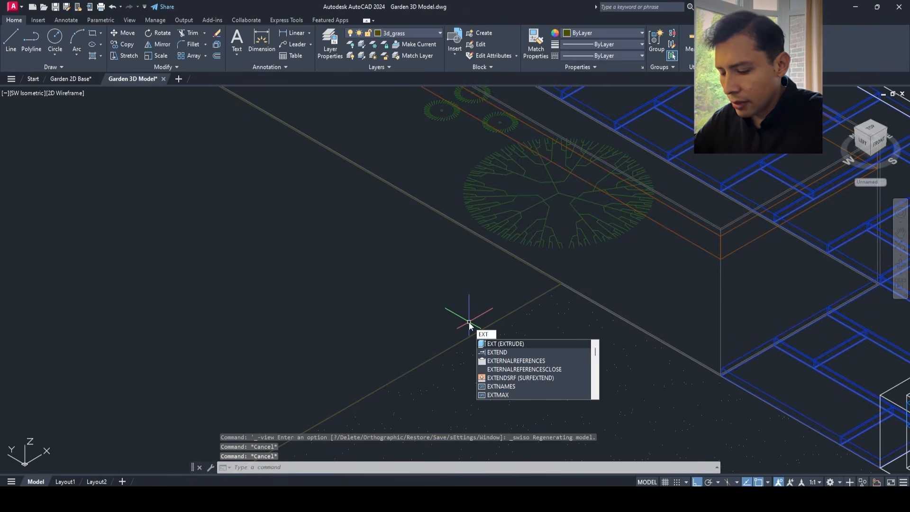
{"action": "key", "text": "Return"}
{"action": "right_click", "coordinate": [413, 277]}
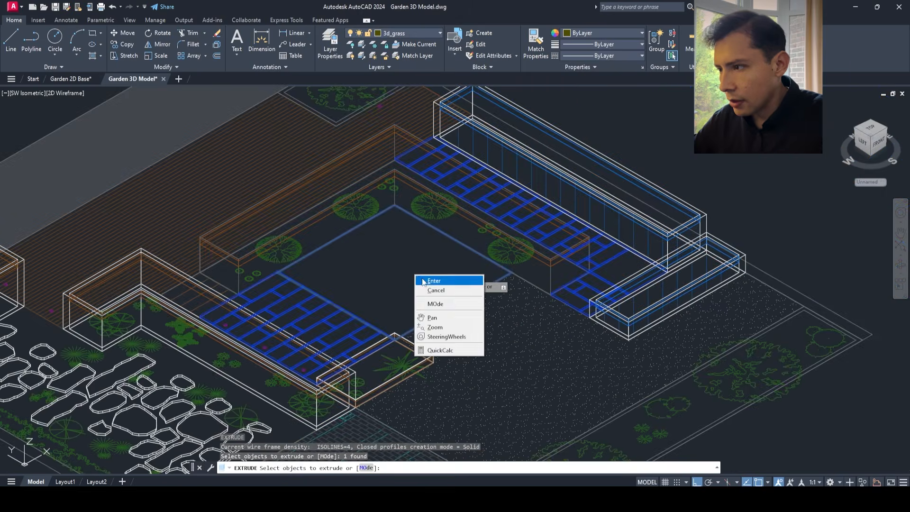
{"action": "left_click", "coordinate": [436, 285]}
{"action": "scroll", "coordinate": [410, 262], "scroll_direction": "up", "scroll_amount": 5}
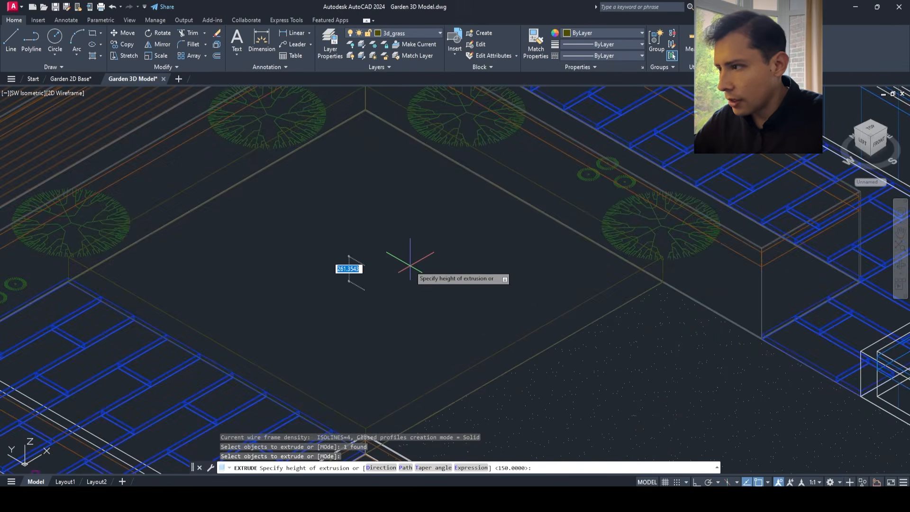
{"action": "type", "text": "50"}
{"action": "key", "text": "Return"}
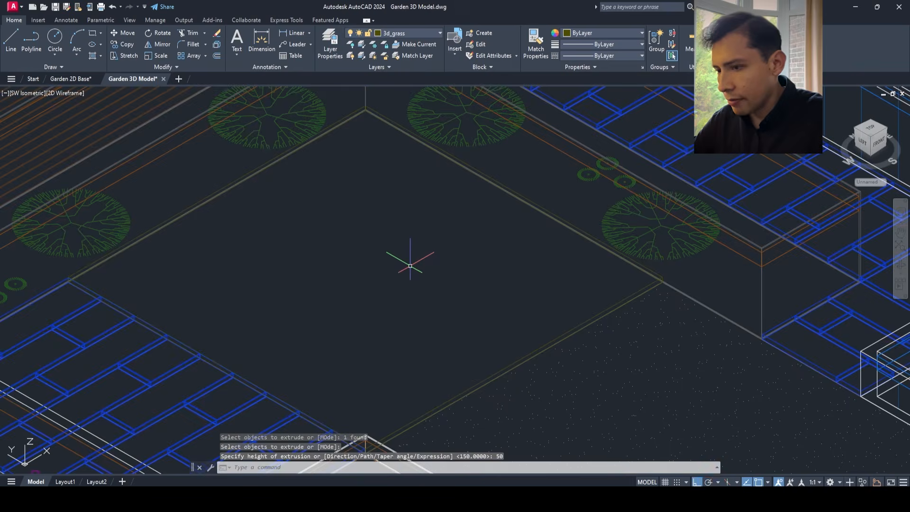
{"action": "key", "text": "Escape"}
{"action": "key", "text": "Escape"}
- Show the model in Shaded with edges and examine the grass slab and the adjoining gravel and patio boundary
{"action": "left_click", "coordinate": [64, 93]}
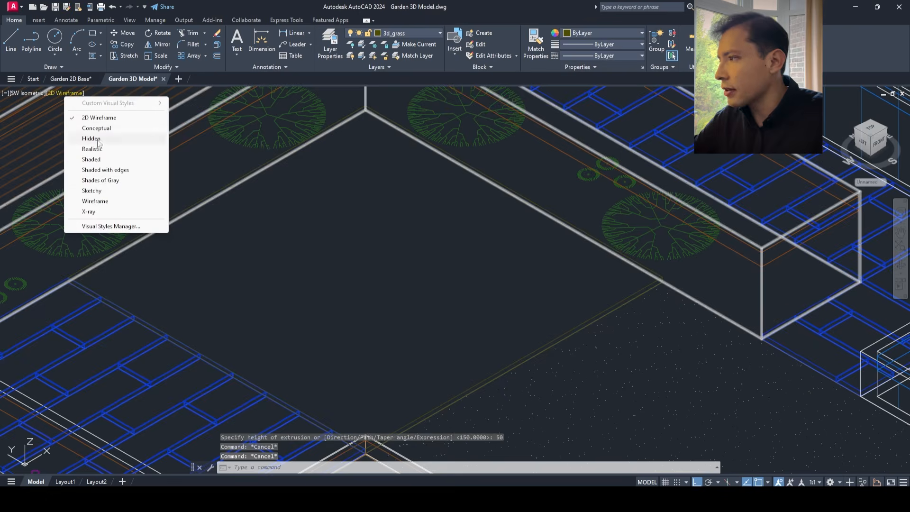
{"action": "left_click", "coordinate": [105, 170]}
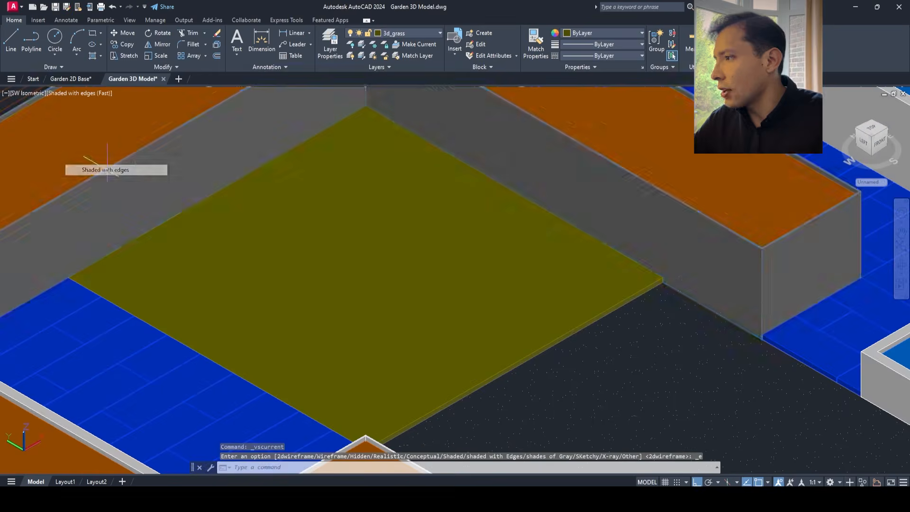
{"action": "scroll", "coordinate": [284, 370], "scroll_direction": "down", "scroll_amount": 10}
{"action": "middle_click_drag", "start_coordinate": [284, 370], "coordinate": [307, 338]}
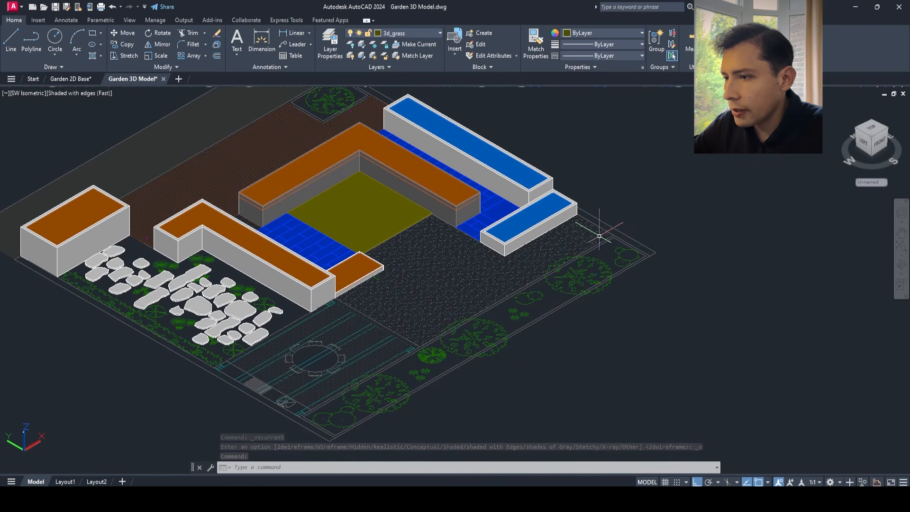
{"action": "scroll", "coordinate": [367, 312], "scroll_direction": "up", "scroll_amount": 10}
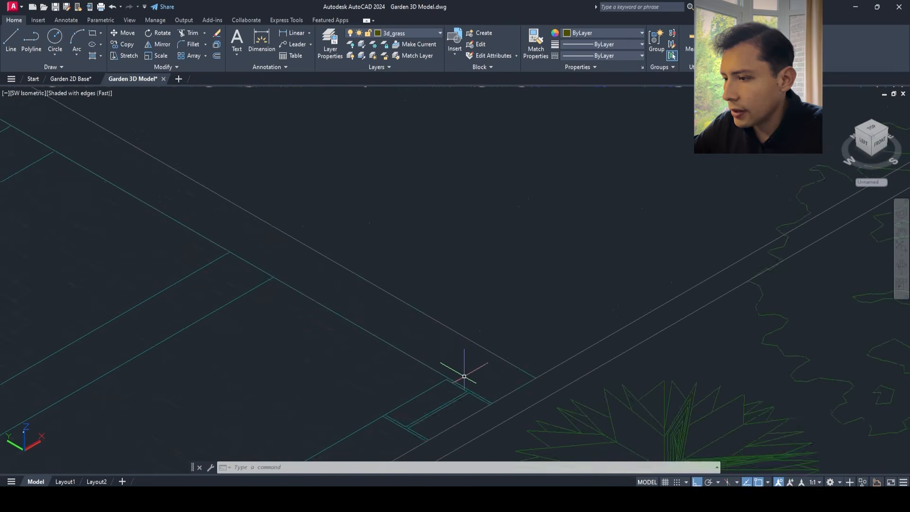
{"action": "scroll", "coordinate": [463, 339], "scroll_direction": "down", "scroll_amount": 10}
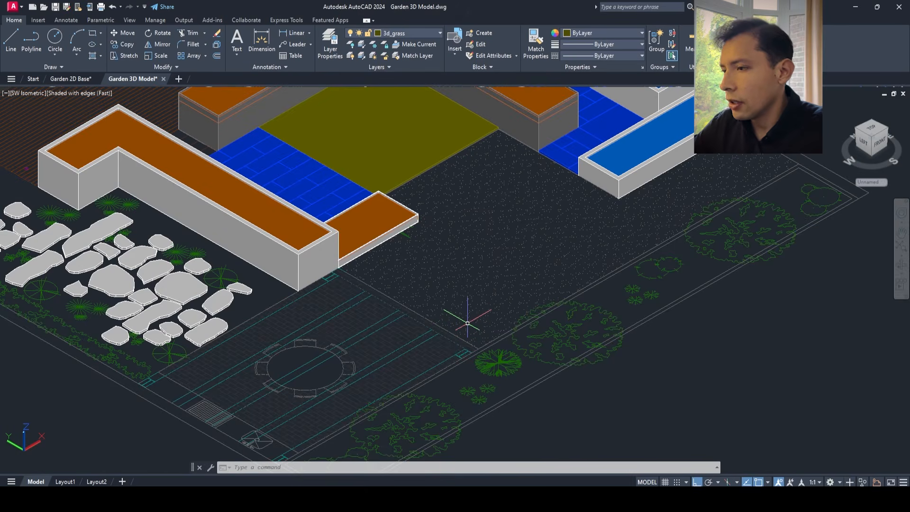
- Set the display to 2D Wireframe in the Top view, showing the patio and gravel area
{"action": "left_click", "coordinate": [83, 93]}
{"action": "left_click", "coordinate": [102, 118]}
{"action": "left_click", "coordinate": [33, 94]}
{"action": "left_click", "coordinate": [34, 117]}
{"action": "middle_click_drag", "start_coordinate": [308, 356], "coordinate": [374, 189]}
{"action": "scroll", "coordinate": [374, 190], "scroll_direction": "down", "scroll_amount": 3}
{"action": "scroll", "coordinate": [181, 337], "scroll_direction": "up", "scroll_amount": 7}
{"action": "scroll", "coordinate": [335, 216], "scroll_direction": "up", "scroll_amount": 4}
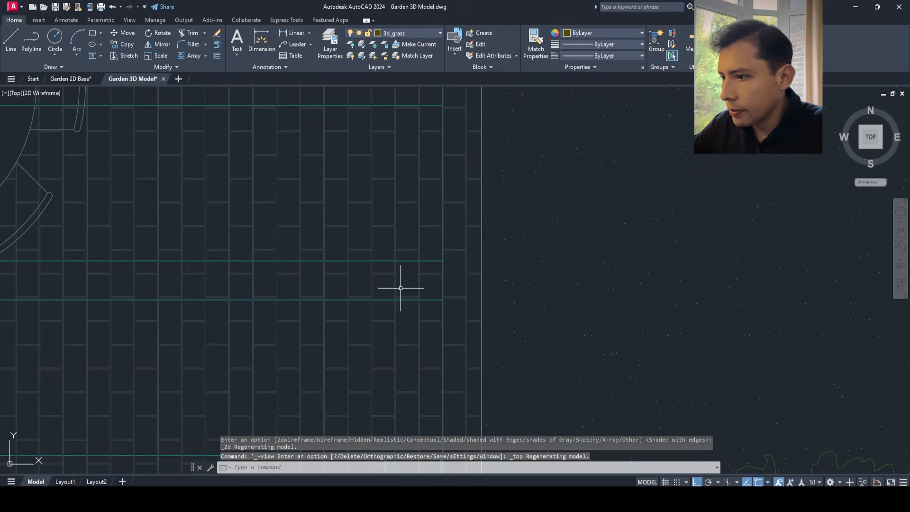
{"action": "scroll", "coordinate": [300, 298], "scroll_direction": "down", "scroll_amount": 8}
- Create a layer named 3d_rolled gravel
{"action": "type", "text": "LA"}
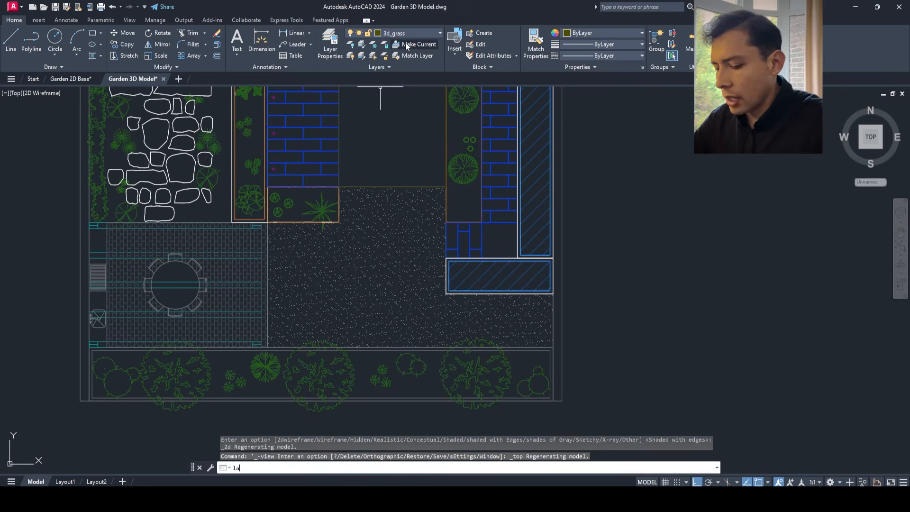
{"action": "key", "text": "Return"}
{"action": "left_click", "coordinate": [457, 220]}
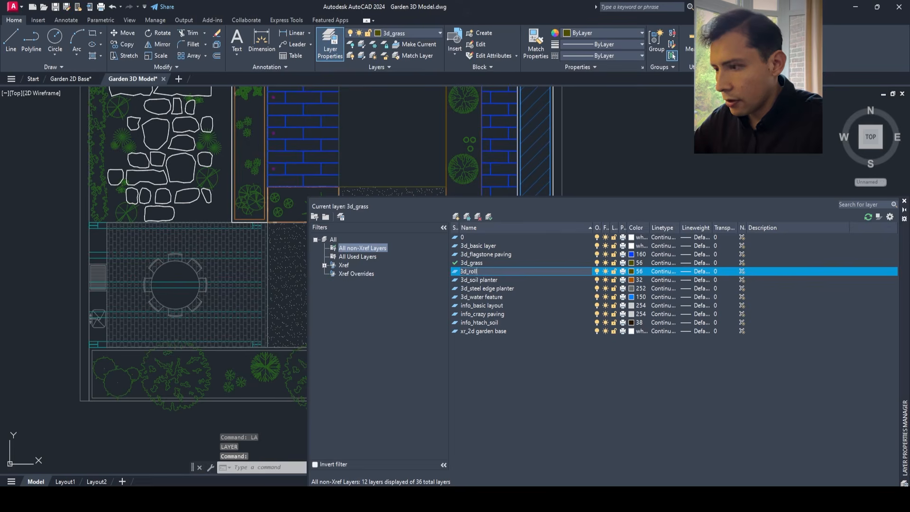
{"action": "type", "text": "3d_rolled gravel"}
{"action": "key", "text": "Return"}
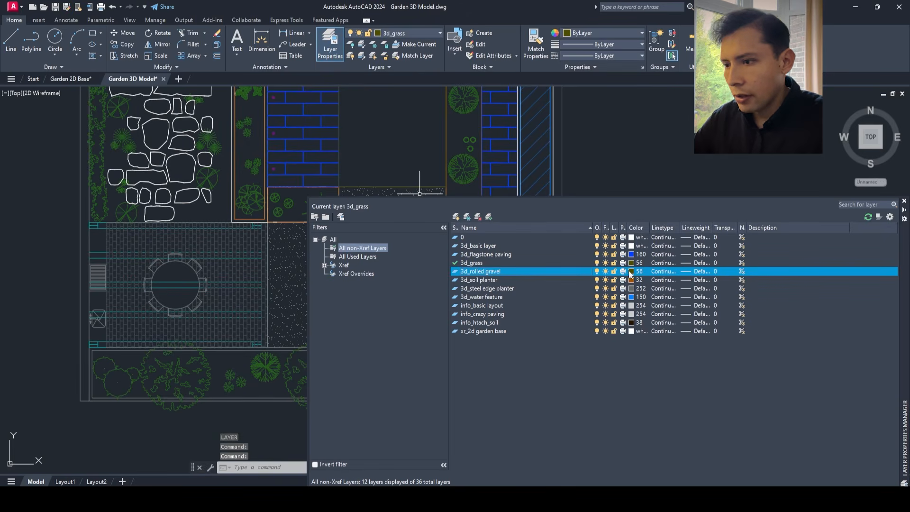
- Set the 3d_rolled gravel layer's color to index color 21 and make it the current layer
{"action": "left_click", "coordinate": [632, 272]}
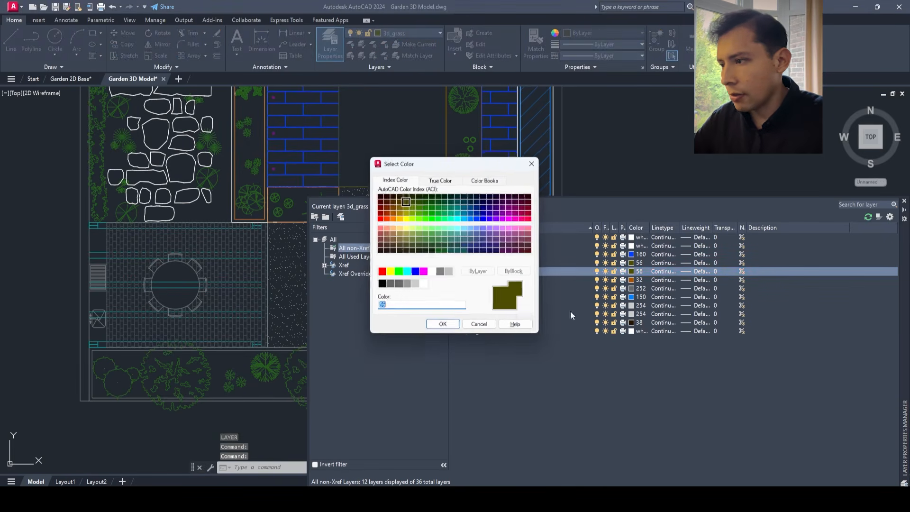
{"action": "left_click", "coordinate": [387, 229]}
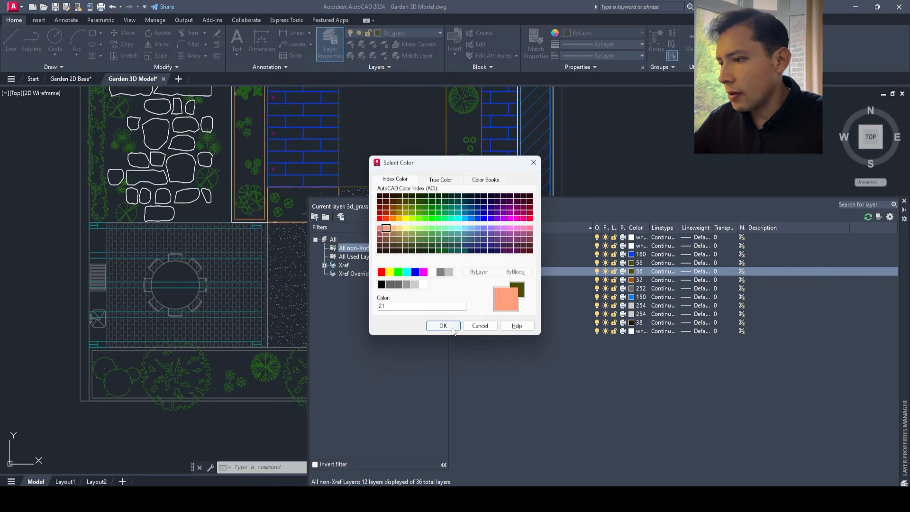
{"action": "left_click", "coordinate": [453, 325]}
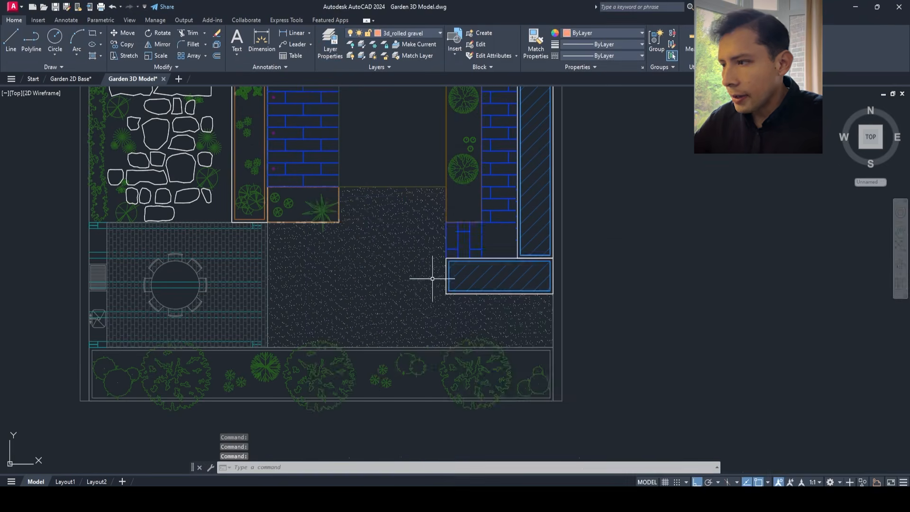
- Isolate the referenced garden base drawing in the Top view so only the 2D plan linework is shown
{"action": "scroll", "coordinate": [287, 252], "scroll_direction": "up", "scroll_amount": 3}
{"action": "middle_click_drag", "start_coordinate": [375, 204], "coordinate": [352, 250]}
{"action": "scroll", "coordinate": [378, 134], "scroll_direction": "down", "scroll_amount": 5}
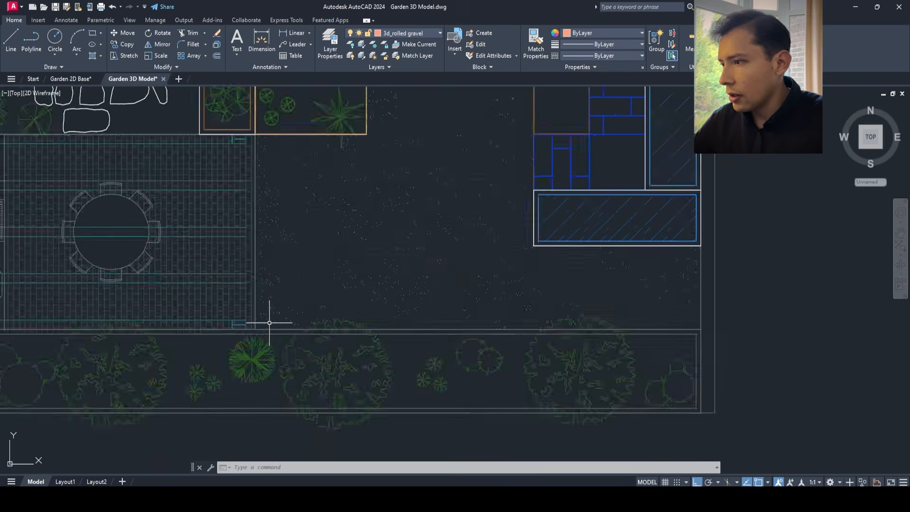
{"action": "scroll", "coordinate": [269, 322], "scroll_direction": "down", "scroll_amount": 1}
{"action": "middle_click_drag", "start_coordinate": [283, 257], "coordinate": [285, 276]}
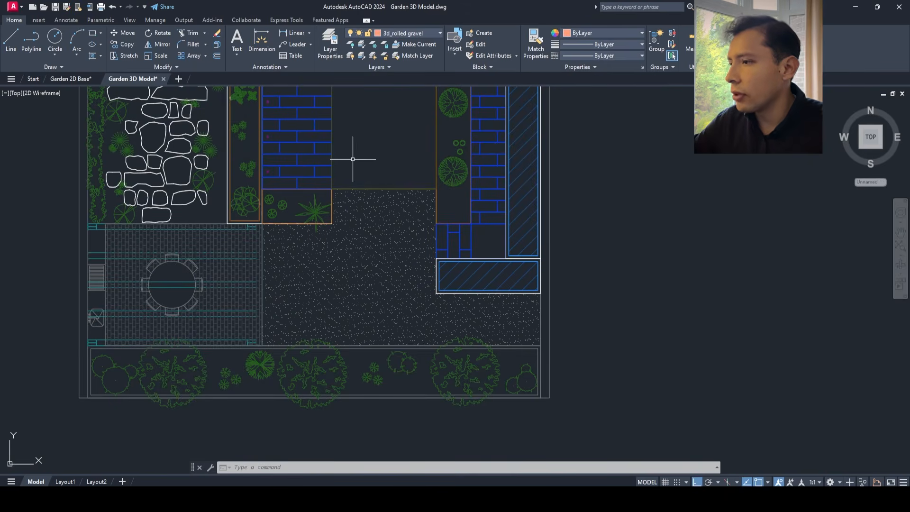
{"action": "left_click", "coordinate": [377, 259]}
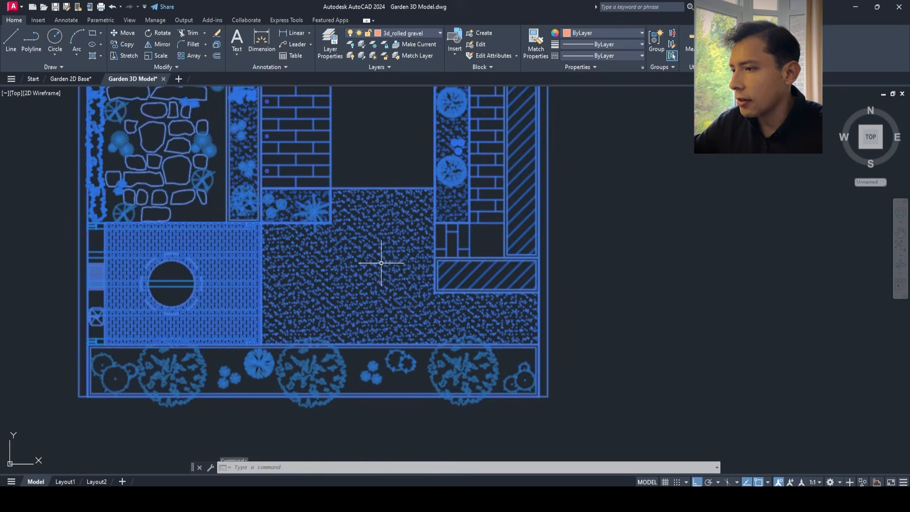
{"action": "right_click", "coordinate": [358, 258]}
{"action": "mouse_move", "coordinate": [396, 306]}
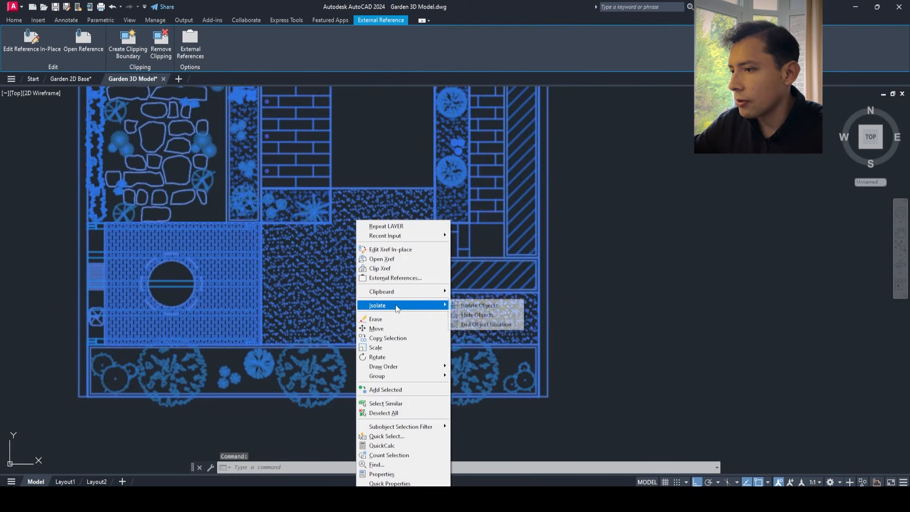
{"action": "left_click", "coordinate": [474, 305]}
- Trace the rolled gravel area's outline with a closed polyline, following the planter, patio, water feature and planting bed edges
{"action": "scroll", "coordinate": [267, 257], "scroll_direction": "up", "scroll_amount": 2}
{"action": "type", "text": "pl"}
{"action": "key", "text": "Return"}
{"action": "scroll", "coordinate": [521, 143], "scroll_direction": "up", "scroll_amount": 5}
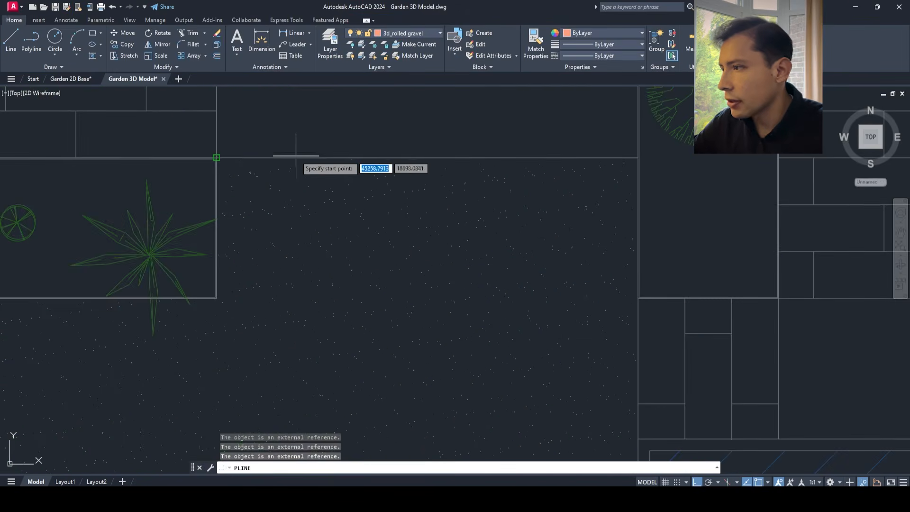
{"action": "left_click", "coordinate": [371, 151]}
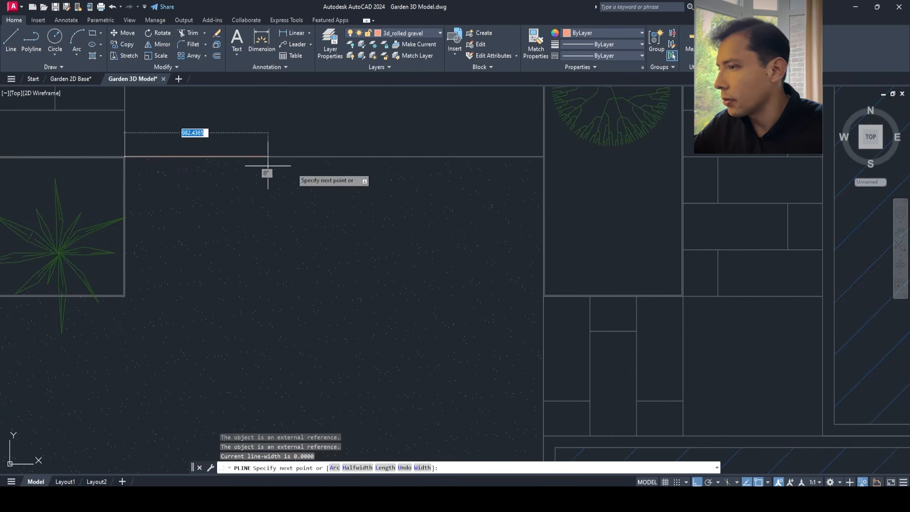
{"action": "scroll", "coordinate": [527, 163], "scroll_direction": "up", "scroll_amount": 3}
{"action": "left_click", "coordinate": [525, 163]}
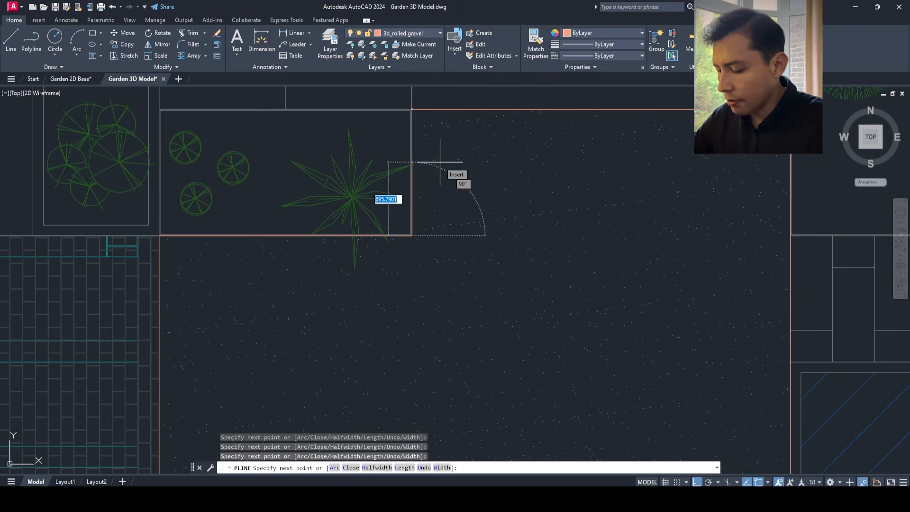
{"action": "type", "text": "cl"}
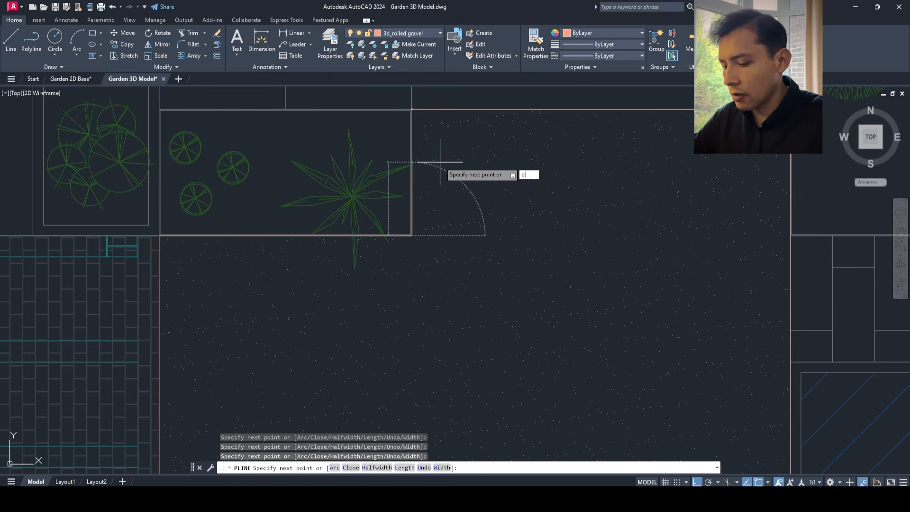
{"action": "key", "text": "Return"}
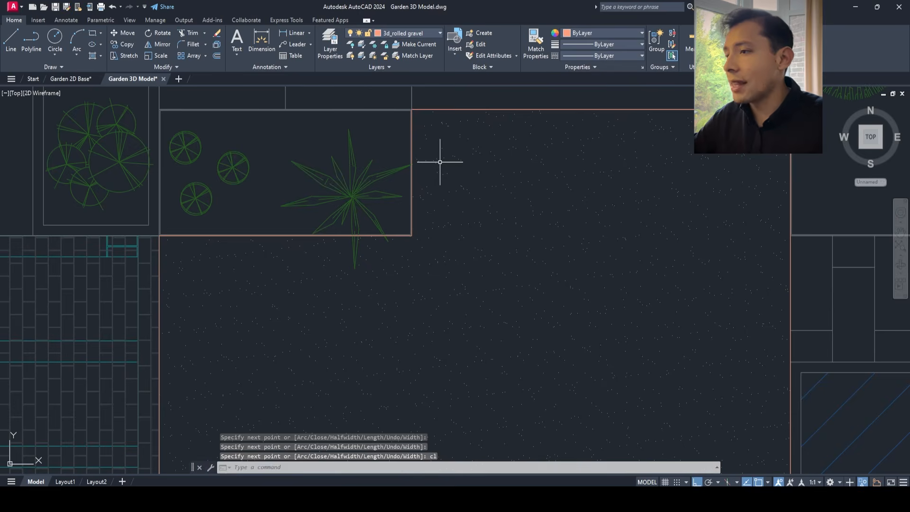
- Set the view to SW Isometric, showing the traced gravel outline on the garden plan
{"action": "scroll", "coordinate": [424, 110], "scroll_direction": "down", "scroll_amount": 6}
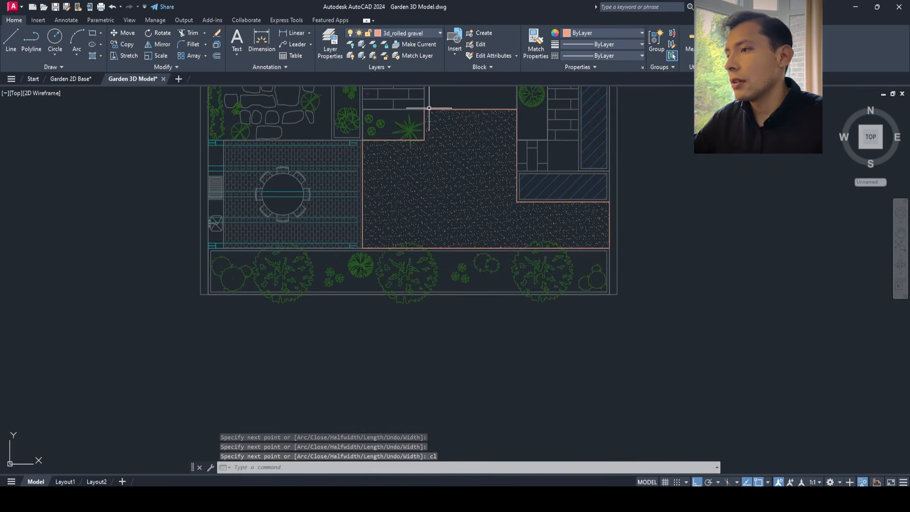
{"action": "scroll", "coordinate": [404, 120], "scroll_direction": "up", "scroll_amount": 2}
{"action": "scroll", "coordinate": [335, 118], "scroll_direction": "down", "scroll_amount": 2}
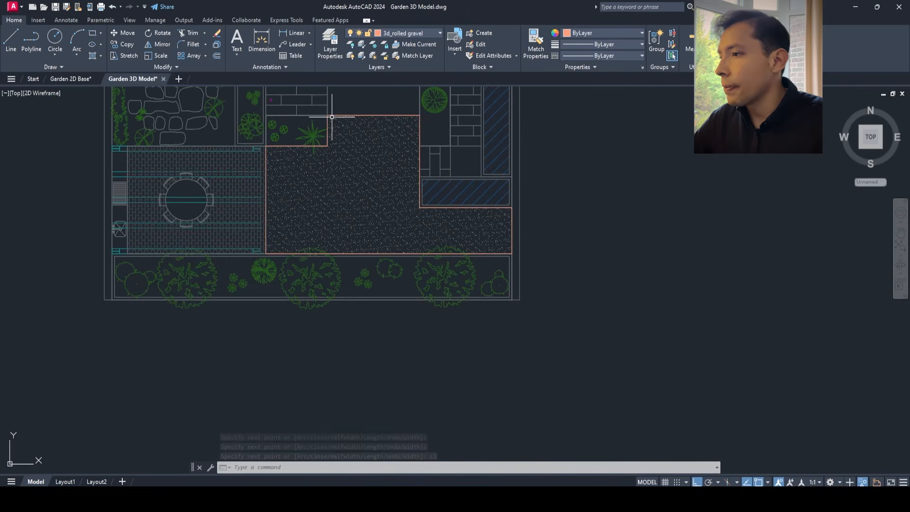
{"action": "left_click", "coordinate": [16, 94]}
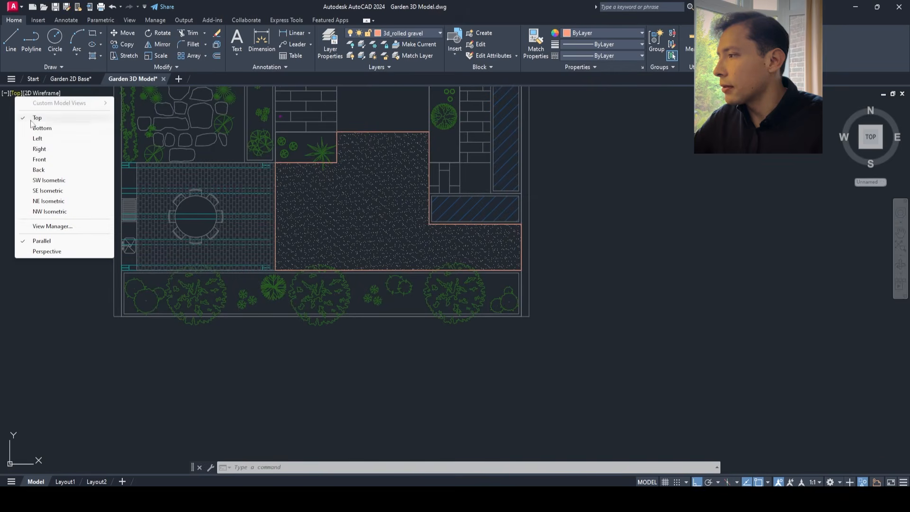
{"action": "left_click", "coordinate": [75, 179]}
{"action": "scroll", "coordinate": [412, 311], "scroll_direction": "up", "scroll_amount": 3}
{"action": "scroll", "coordinate": [407, 313], "scroll_direction": "down", "scroll_amount": 2}
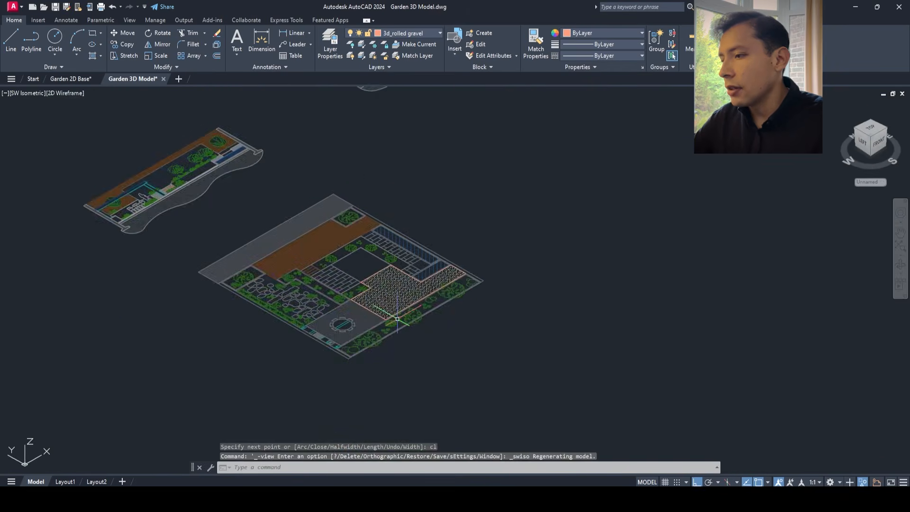
- Extrude the rolled gravel outline to a height of 50
{"action": "scroll", "coordinate": [398, 318], "scroll_direction": "up", "scroll_amount": 4}
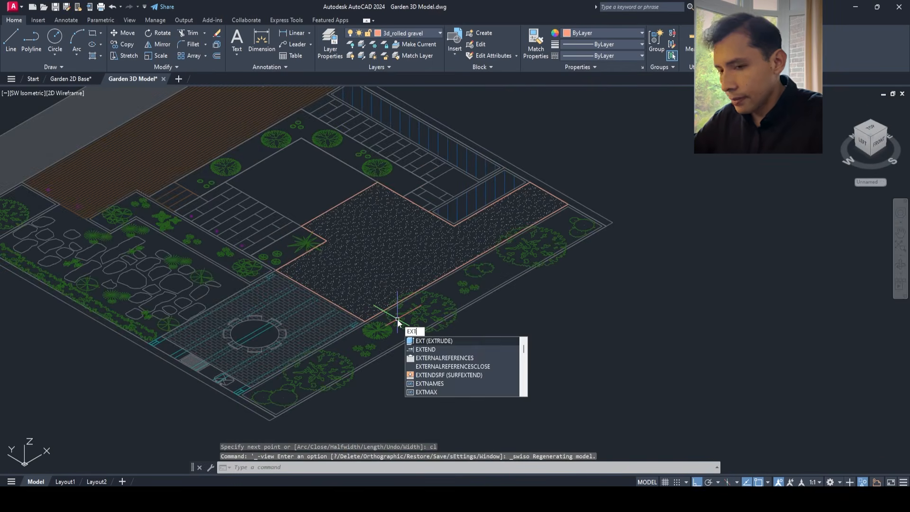
{"action": "key", "text": "Return"}
{"action": "scroll", "coordinate": [279, 305], "scroll_direction": "up", "scroll_amount": 3}
{"action": "left_click", "coordinate": [276, 301]}
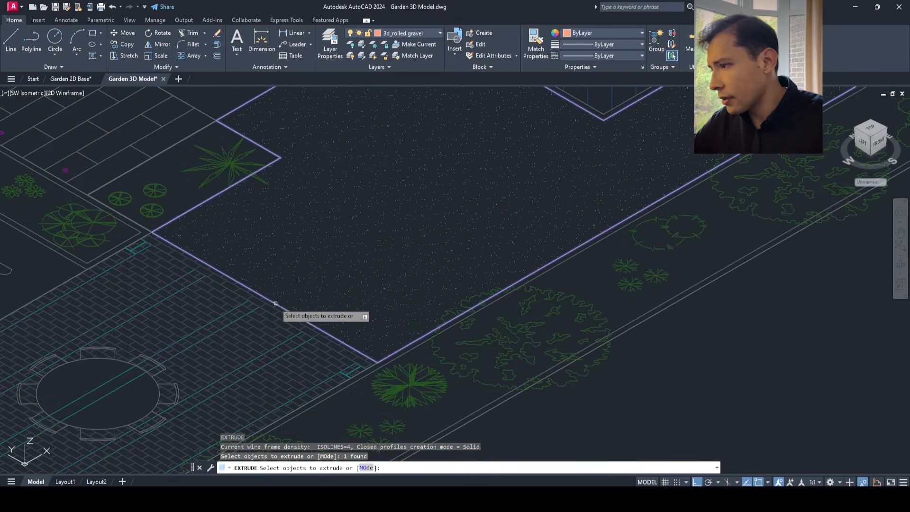
{"action": "key", "text": "Return"}
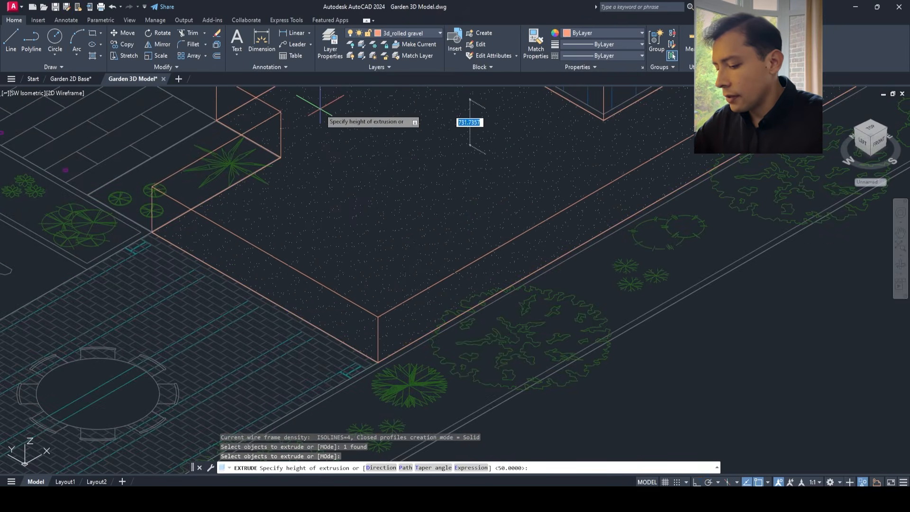
{"action": "type", "text": "50"}
{"action": "key", "text": "Return"}
- End the object isolation to bring back all the modelled garden elements
{"action": "scroll", "coordinate": [98, 107], "scroll_direction": "down", "scroll_amount": 5}
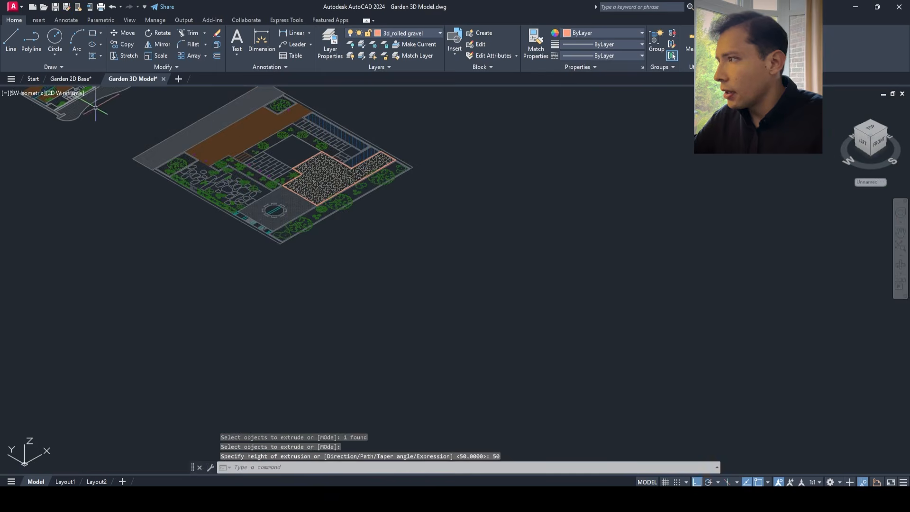
{"action": "right_click", "coordinate": [124, 132]}
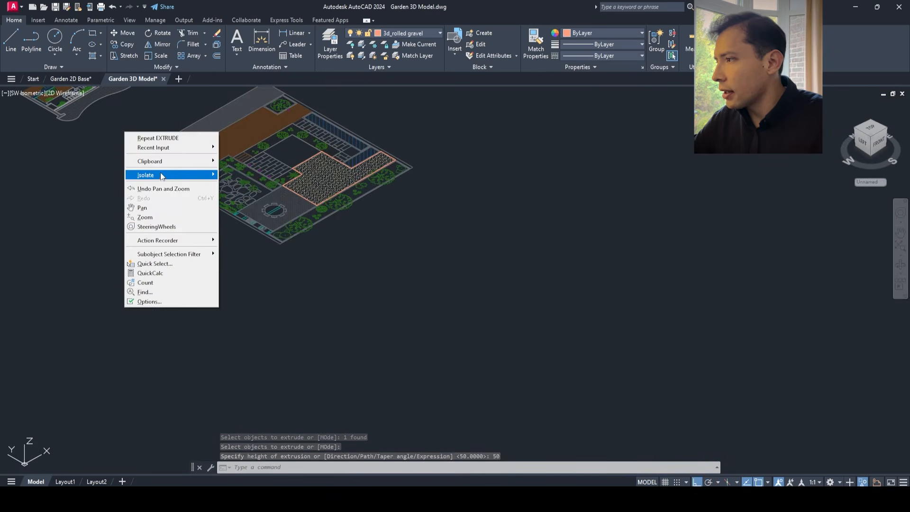
{"action": "mouse_move", "coordinate": [161, 175]}
{"action": "left_click", "coordinate": [274, 195]}
{"action": "scroll", "coordinate": [274, 194], "scroll_direction": "down", "scroll_amount": 2}
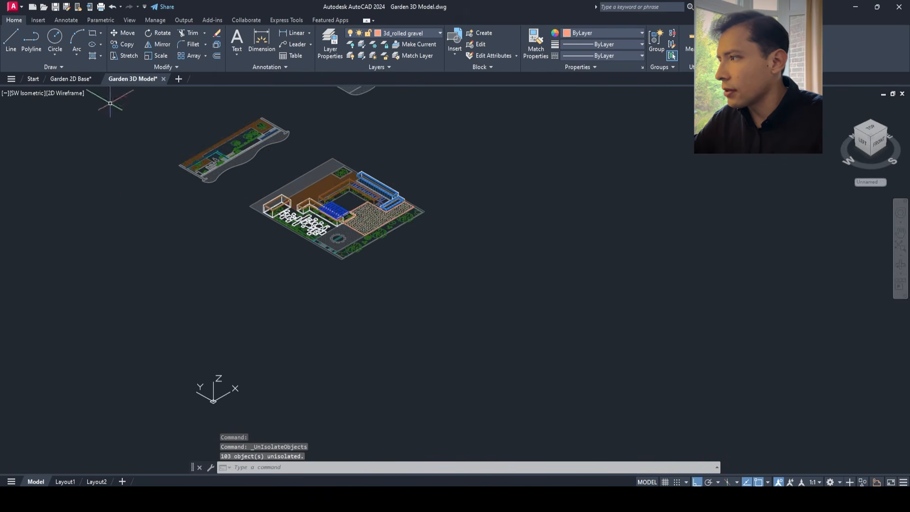
- Show the model in Shaded with edges and examine the gravel slab against the grass, planters and water feature
{"action": "left_click", "coordinate": [64, 94]}
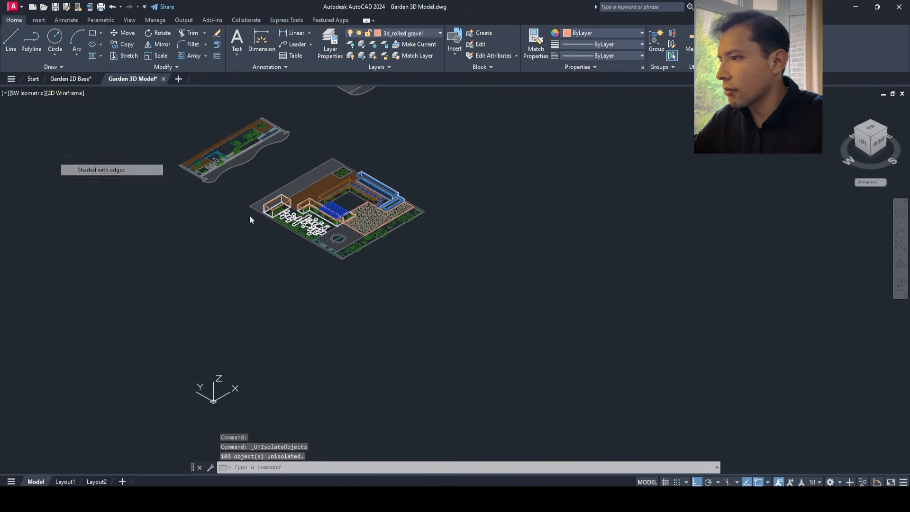
{"action": "scroll", "coordinate": [515, 280], "scroll_direction": "up", "scroll_amount": 6}
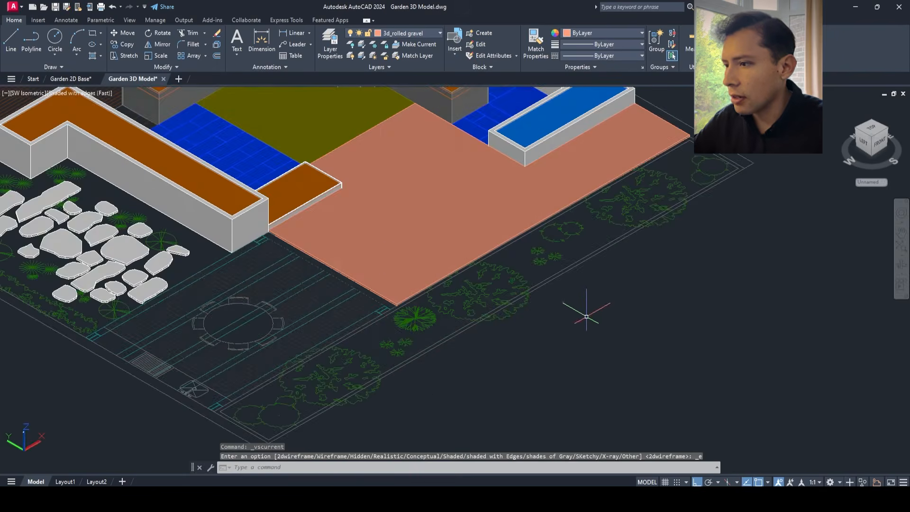
{"action": "middle_click_drag", "start_coordinate": [334, 249], "coordinate": [406, 264]}
{"action": "key", "text": "Escape"}
{"action": "scroll", "coordinate": [361, 385], "scroll_direction": "down", "scroll_amount": 5}
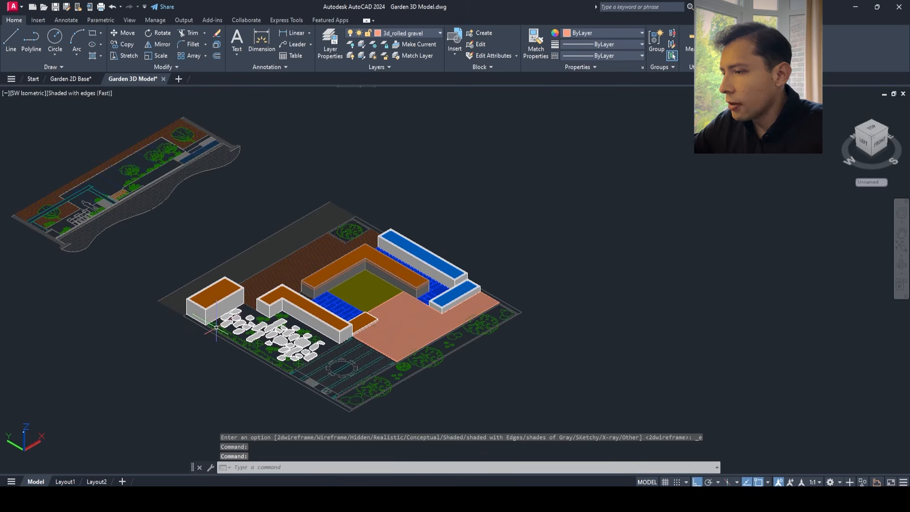
{"action": "scroll", "coordinate": [303, 316], "scroll_direction": "up", "scroll_amount": 5}
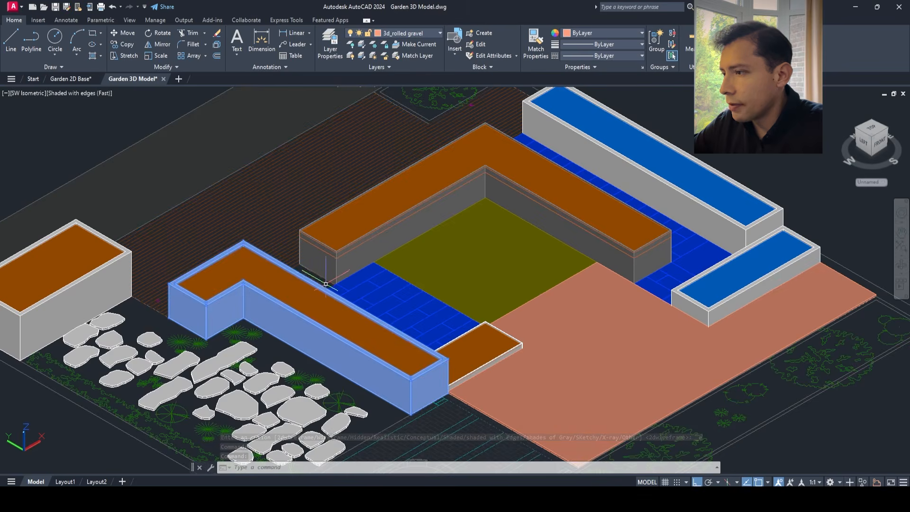
{"action": "scroll", "coordinate": [314, 283], "scroll_direction": "down", "scroll_amount": 2}
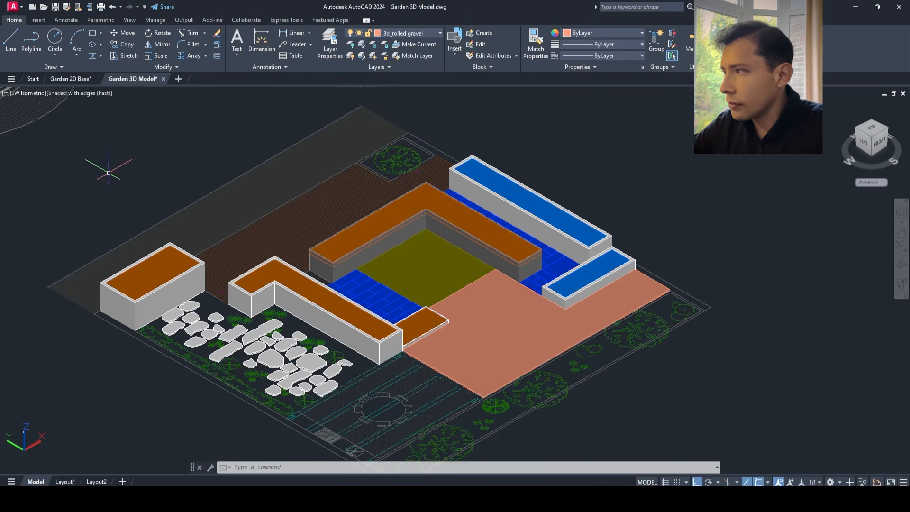
- Set the display to 2D Wireframe in the Top view and examine the deck and its steps in the section drawing
{"action": "left_click", "coordinate": [94, 94]}
{"action": "left_click", "coordinate": [114, 118]}
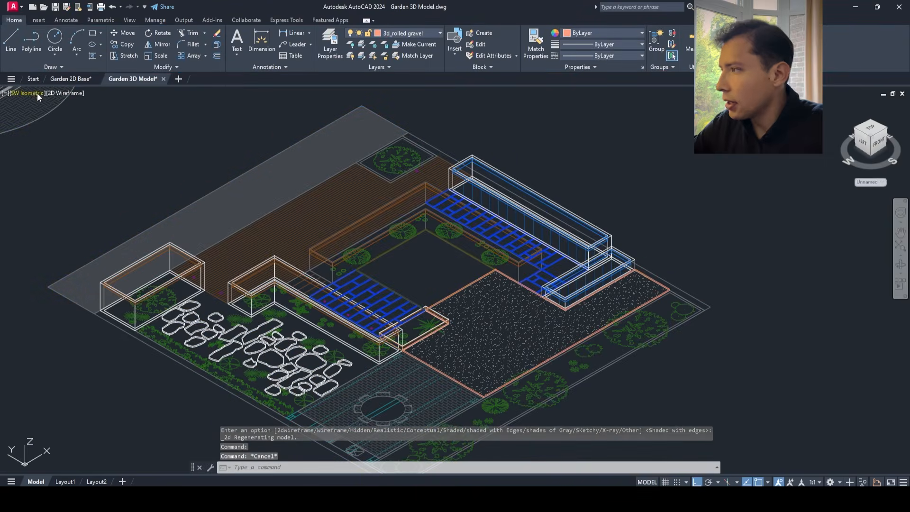
{"action": "left_click", "coordinate": [33, 94]}
{"action": "left_click", "coordinate": [55, 118]}
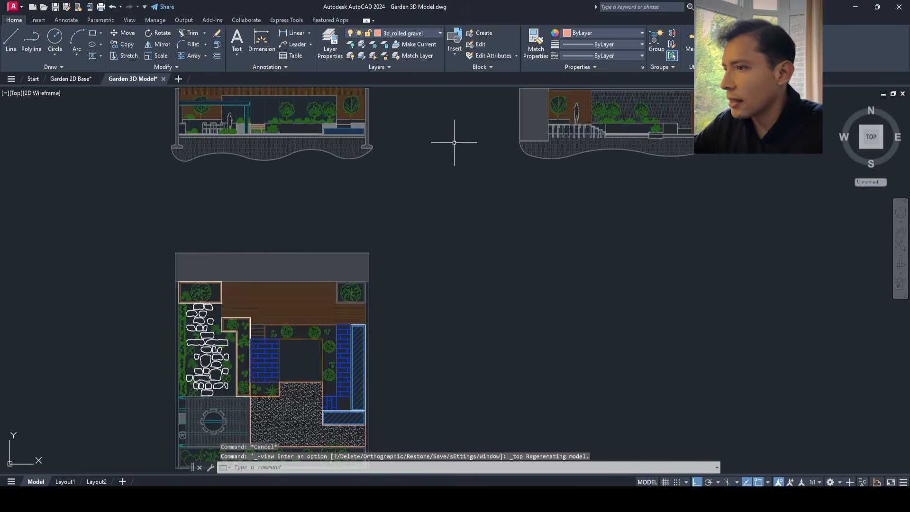
{"action": "scroll", "coordinate": [682, 136], "scroll_direction": "up", "scroll_amount": 10}
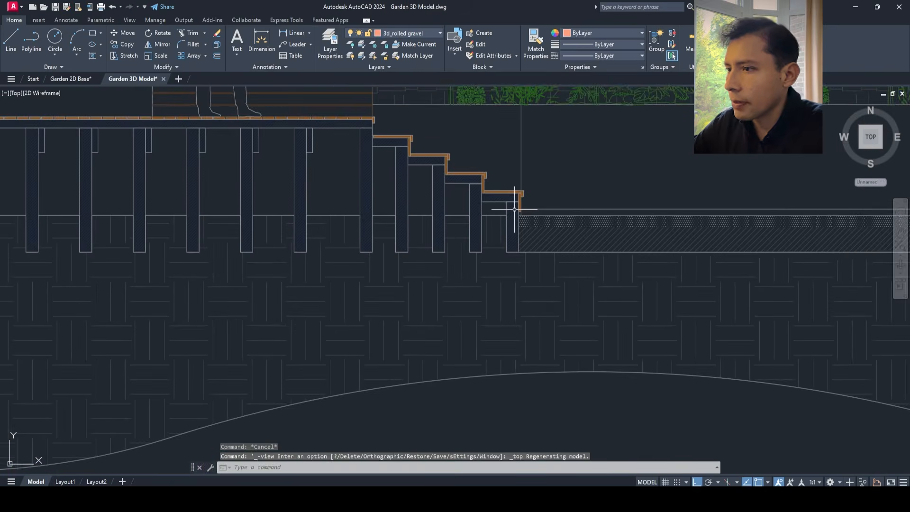
{"action": "scroll", "coordinate": [346, 197], "scroll_direction": "down", "scroll_amount": 8}
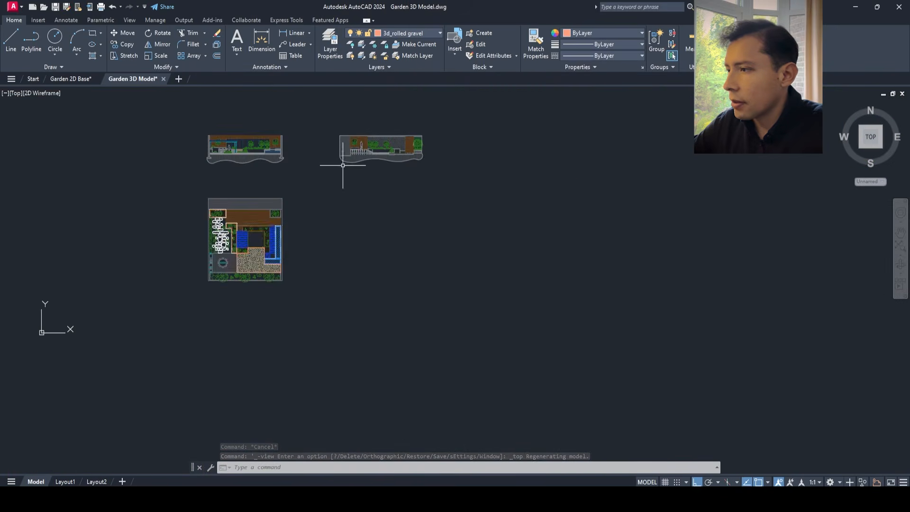
{"action": "scroll", "coordinate": [246, 223], "scroll_direction": "up", "scroll_amount": 4}
{"action": "scroll", "coordinate": [246, 223], "scroll_direction": "up", "scroll_amount": 8}
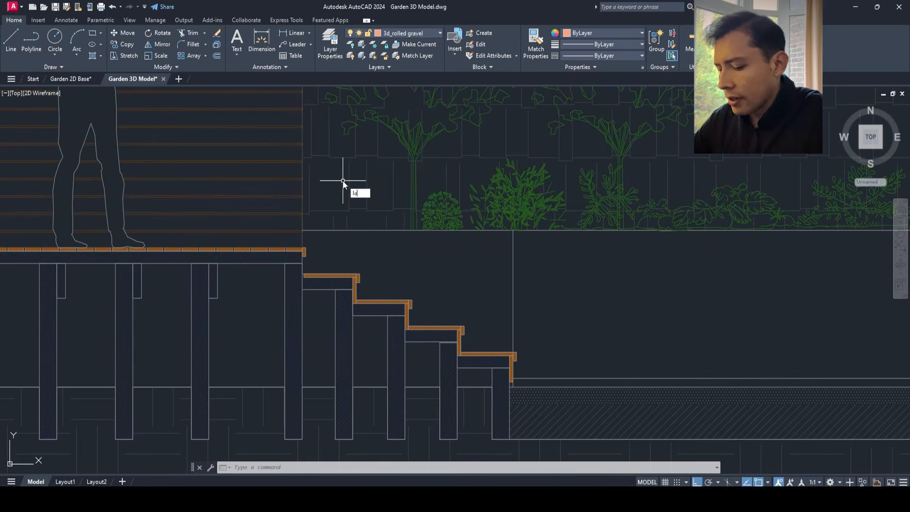
- Create a layer named 3d_deck board
{"action": "key", "text": "Return"}
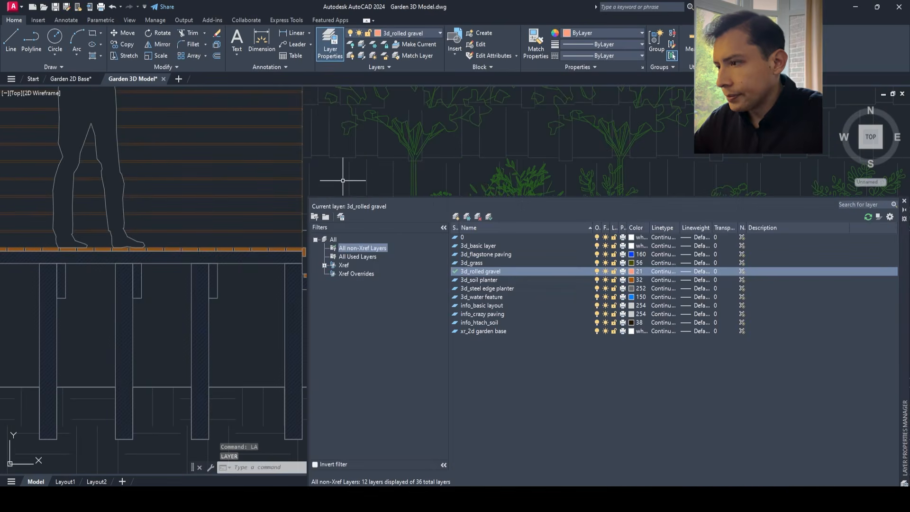
{"action": "left_click", "coordinate": [456, 216]}
{"action": "type", "text": "3d_deck board"}
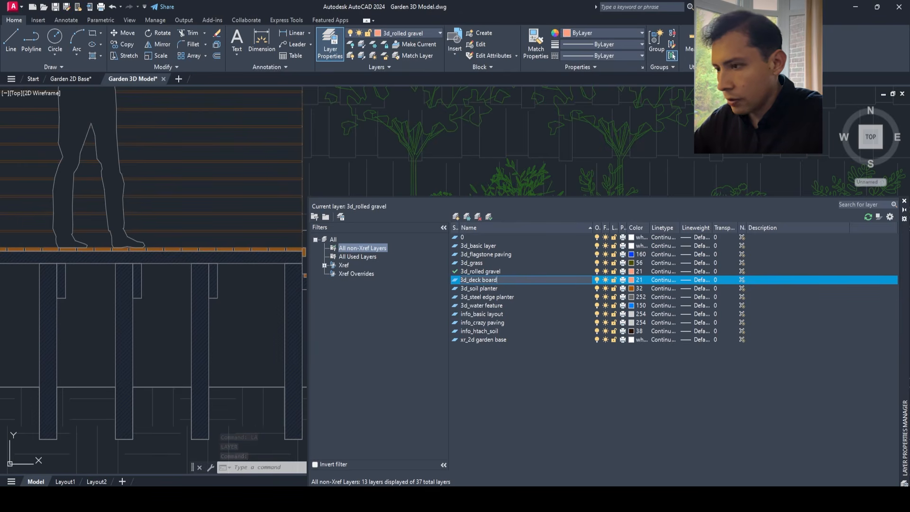
{"action": "key", "text": "Return"}
- Set the 3d_deck board layer's color to index color 30 and make it the current layer
{"action": "left_click", "coordinate": [633, 280]}
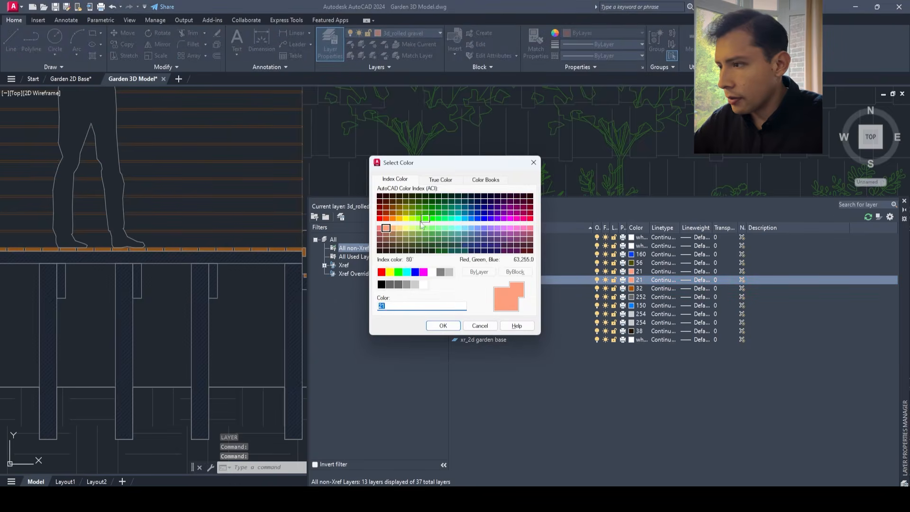
{"action": "left_click", "coordinate": [392, 218]}
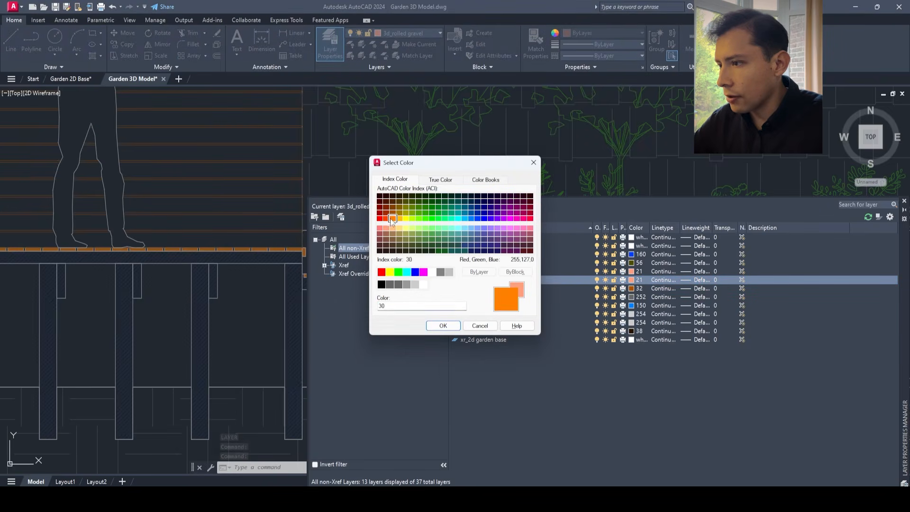
{"action": "left_click", "coordinate": [433, 327]}
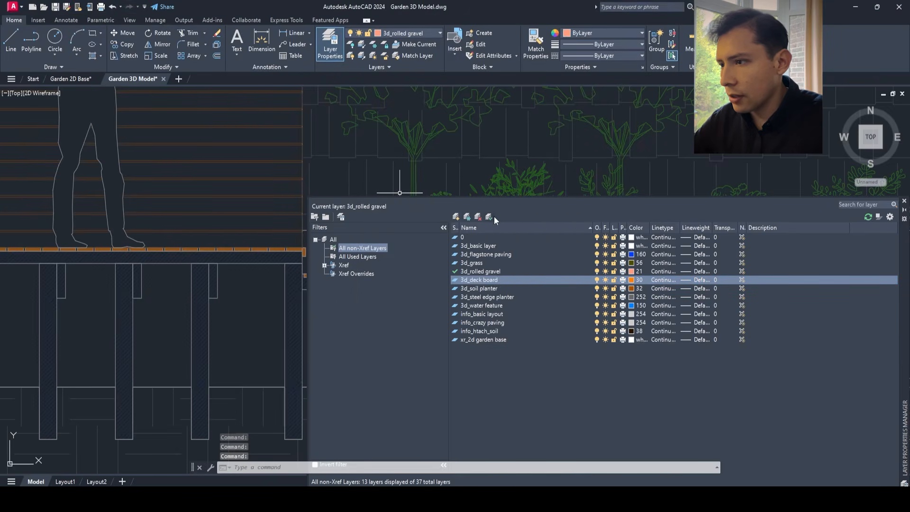
{"action": "left_click", "coordinate": [490, 217]}
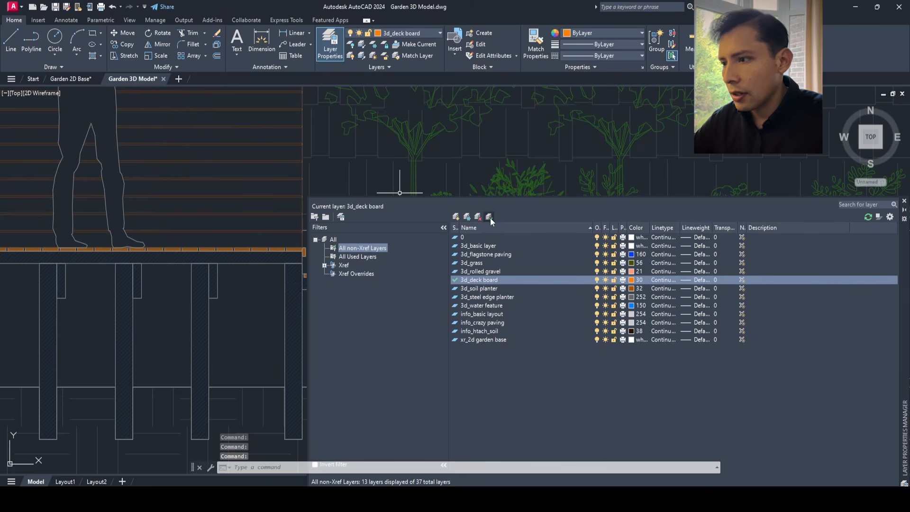
- Trace the topmost step board beside the planter as a rectangle over the plan linework
{"action": "left_click", "coordinate": [905, 204]}
{"action": "type", "text": "re"}
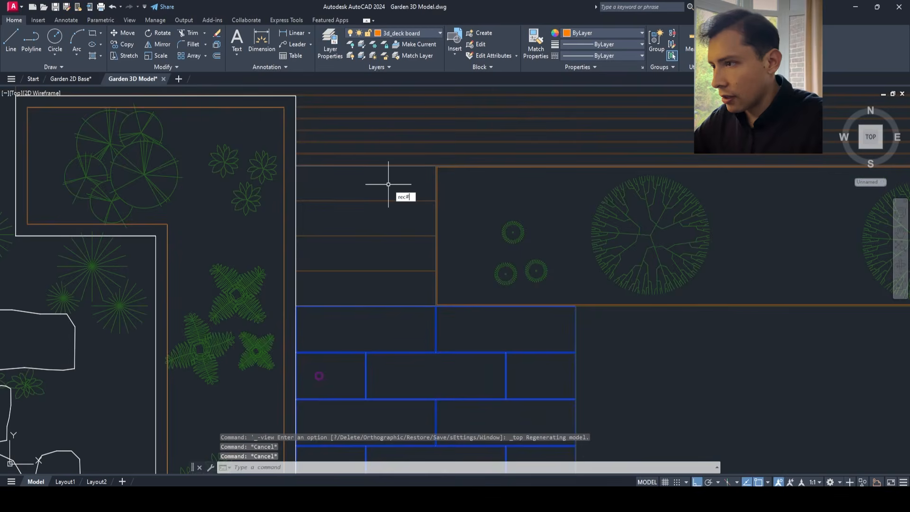
{"action": "key", "text": "Escape"}
{"action": "type", "text": "rec"}
{"action": "key", "text": "Return"}
{"action": "left_click", "coordinate": [296, 200]}
{"action": "scroll", "coordinate": [412, 176], "scroll_direction": "up", "scroll_amount": 6}
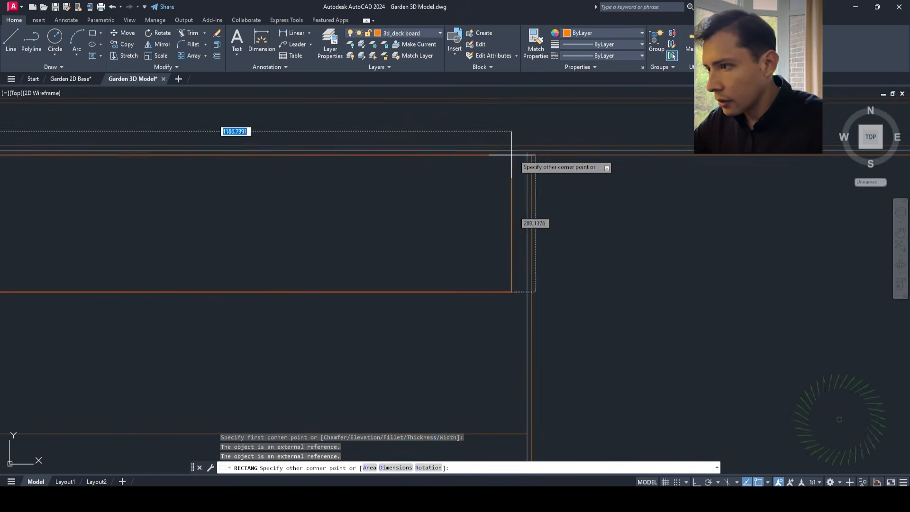
{"action": "left_click", "coordinate": [524, 129]}
{"action": "scroll", "coordinate": [520, 166], "scroll_direction": "down", "scroll_amount": 6}
- Trace the remaining three step boards as rectangles down to the flagstone paving
{"action": "key", "text": "Return"}
{"action": "scroll", "coordinate": [479, 199], "scroll_direction": "up", "scroll_amount": 5}
{"action": "left_click", "coordinate": [587, 186]}
{"action": "left_click", "coordinate": [237, 273]}
{"action": "scroll", "coordinate": [261, 269], "scroll_direction": "down", "scroll_amount": 3}
{"action": "key", "text": "Return"}
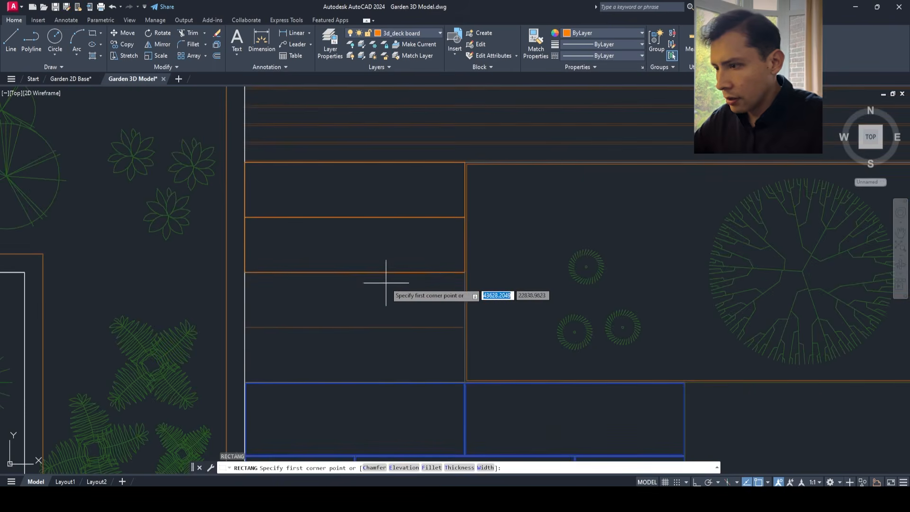
{"action": "left_click", "coordinate": [464, 273]}
{"action": "left_click", "coordinate": [245, 328]}
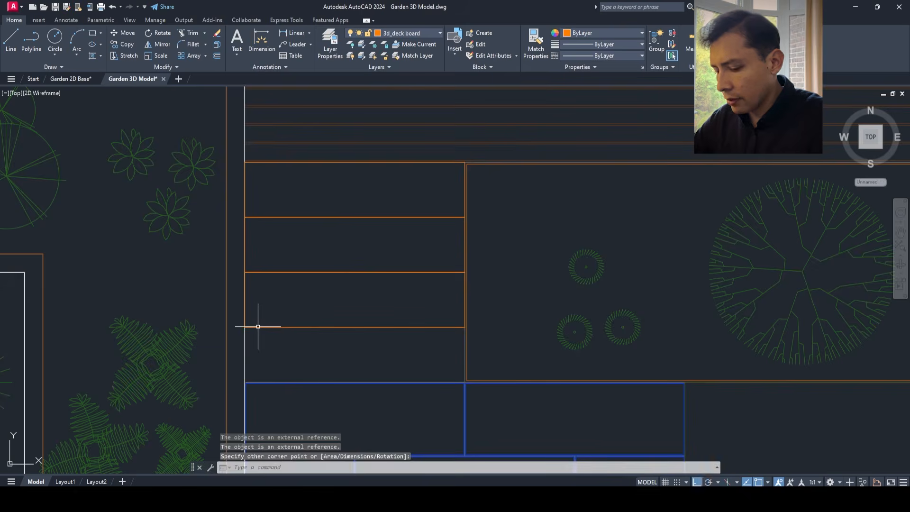
{"action": "key", "text": "Return"}
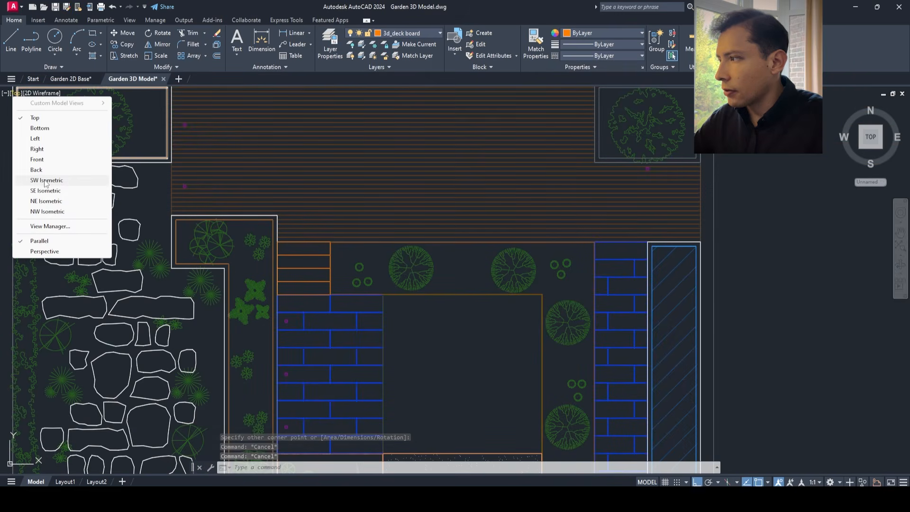
- In the SW Isometric view, extrude the four step board rectangles to a height of 20
{"action": "left_click", "coordinate": [45, 180]}
{"action": "scroll", "coordinate": [476, 412], "scroll_direction": "up", "scroll_amount": 8}
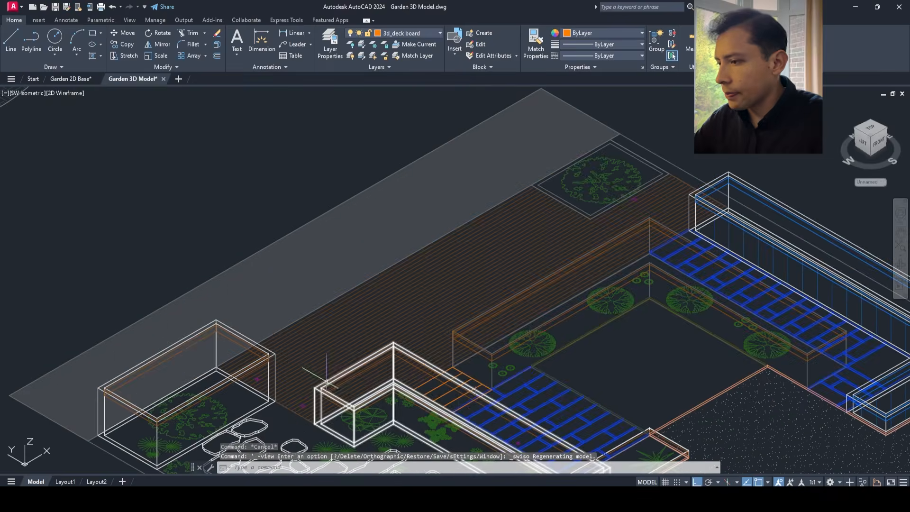
{"action": "middle_click_drag", "start_coordinate": [475, 412], "coordinate": [446, 360]}
{"action": "type", "text": "ext"}
{"action": "key", "text": "Return"}
{"action": "scroll", "coordinate": [450, 314], "scroll_direction": "up", "scroll_amount": 5}
{"action": "left_click", "coordinate": [450, 284]}
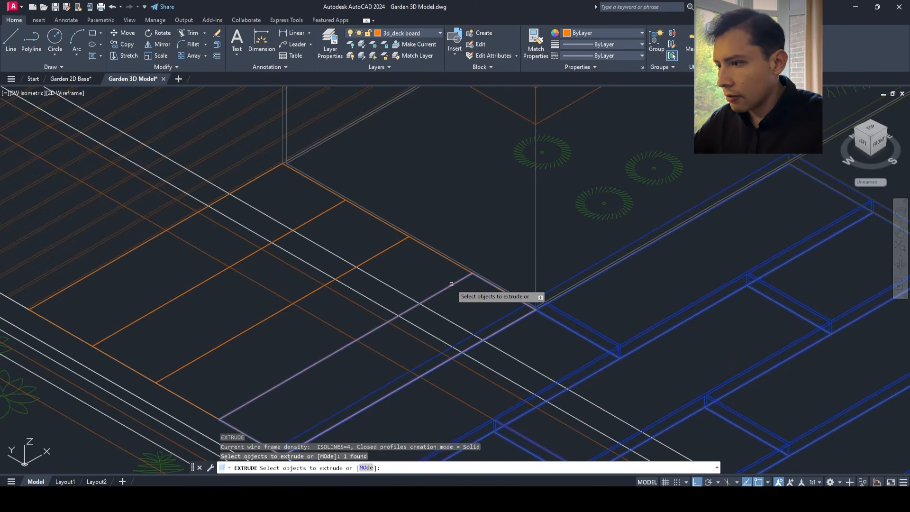
{"action": "left_click", "coordinate": [393, 247]}
{"action": "left_click", "coordinate": [393, 247]}
{"action": "left_click", "coordinate": [393, 245]}
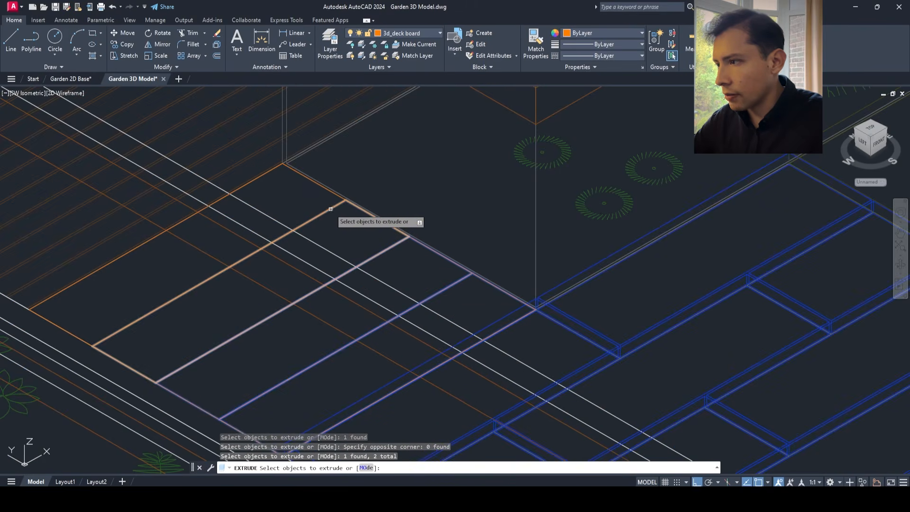
{"action": "left_click", "coordinate": [331, 208]}
{"action": "left_click", "coordinate": [271, 174]}
{"action": "key", "text": "Return"}
{"action": "scroll", "coordinate": [351, 194], "scroll_direction": "down", "scroll_amount": 3}
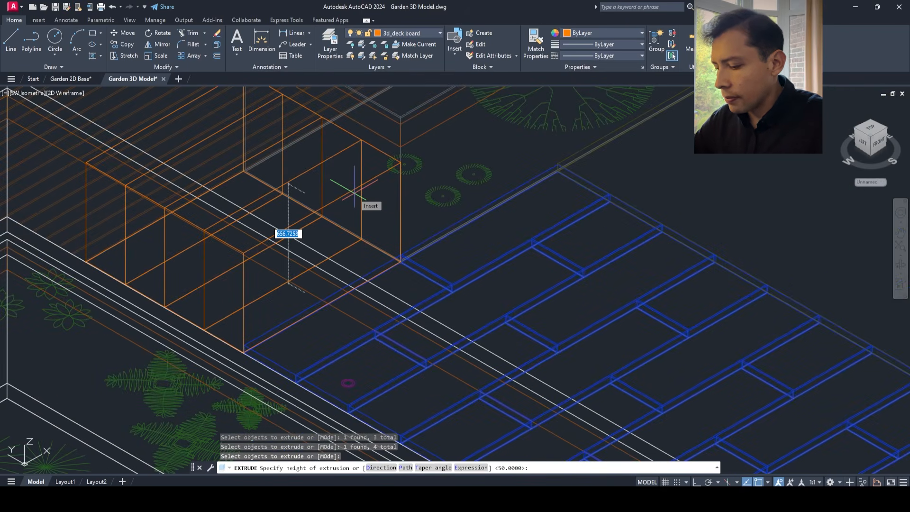
{"action": "type", "text": "20"}
{"action": "key", "text": "Return"}
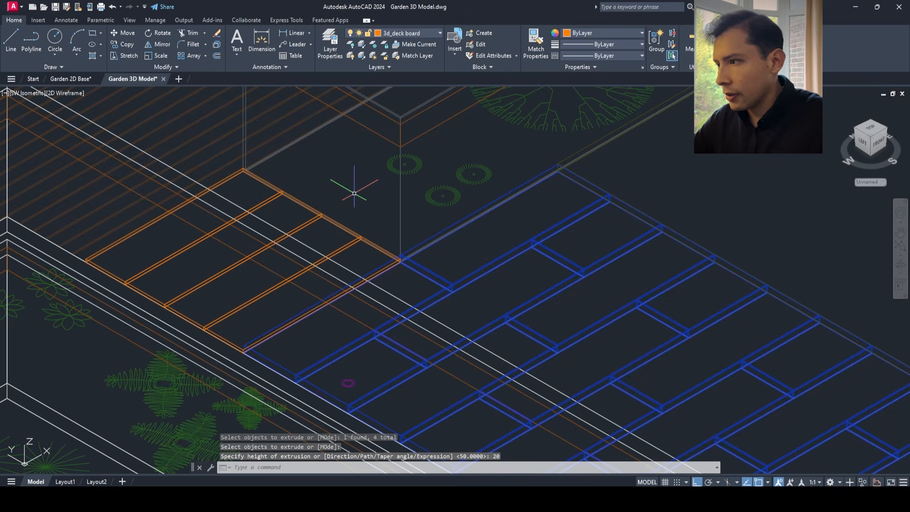
{"action": "scroll", "coordinate": [355, 193], "scroll_direction": "down", "scroll_amount": 8}
{"action": "scroll", "coordinate": [212, 281], "scroll_direction": "up", "scroll_amount": 10}
{"action": "scroll", "coordinate": [213, 280], "scroll_direction": "down", "scroll_amount": 3}
{"action": "scroll", "coordinate": [245, 346], "scroll_direction": "up", "scroll_amount": 4}
{"action": "type", "text": "di"}
{"action": "key", "text": "Return"}
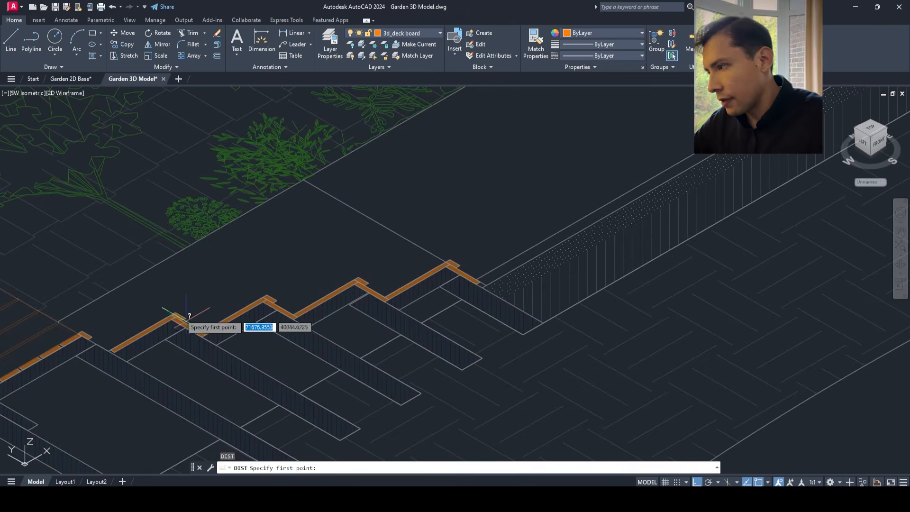
{"action": "scroll", "coordinate": [175, 315], "scroll_direction": "up", "scroll_amount": 4}
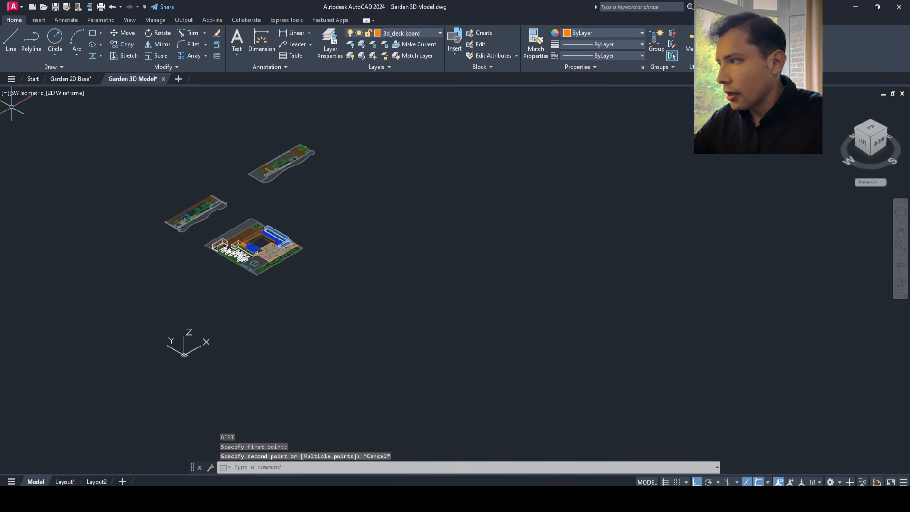
{"action": "scroll", "coordinate": [198, 167], "scroll_direction": "up", "scroll_amount": 1}
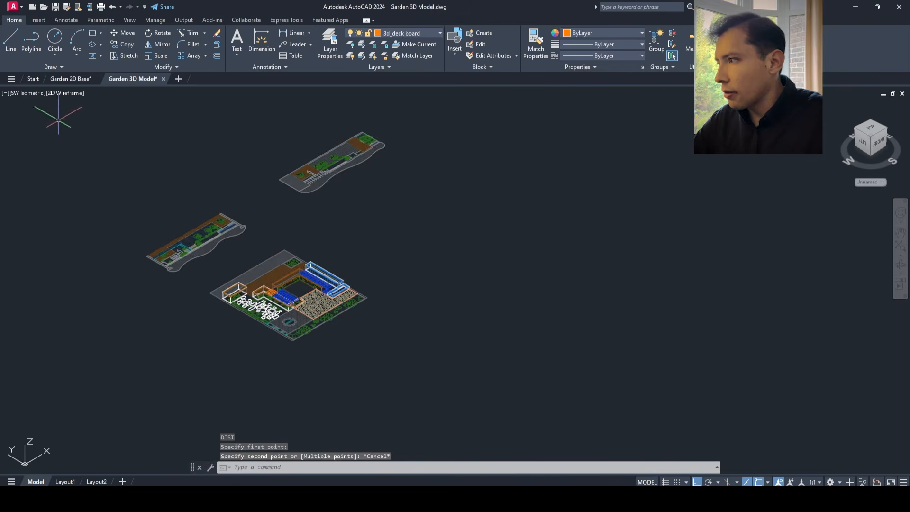
- In the Top view, measure the rise between two consecutive deck steps in the section drawing
{"action": "left_click", "coordinate": [36, 93]}
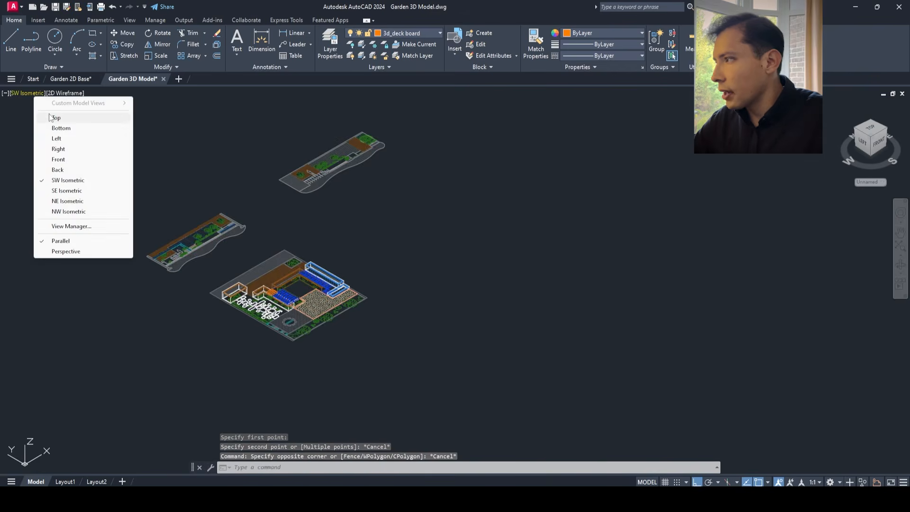
{"action": "left_click", "coordinate": [52, 118]}
{"action": "middle_click_drag", "start_coordinate": [547, 196], "coordinate": [397, 265]}
{"action": "scroll", "coordinate": [470, 193], "scroll_direction": "up", "scroll_amount": 6}
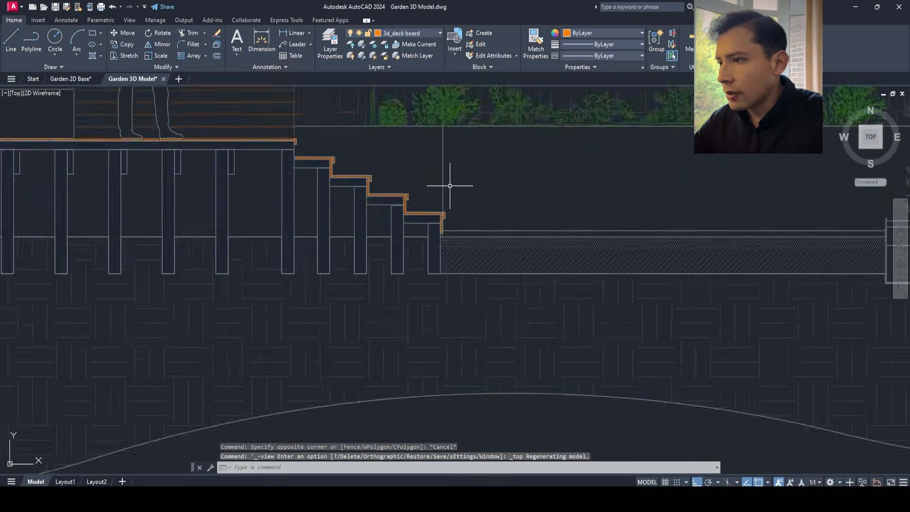
{"action": "key", "text": "Escape"}
{"action": "type", "text": "dist"}
{"action": "key", "text": "Return"}
{"action": "scroll", "coordinate": [443, 228], "scroll_direction": "up", "scroll_amount": 6}
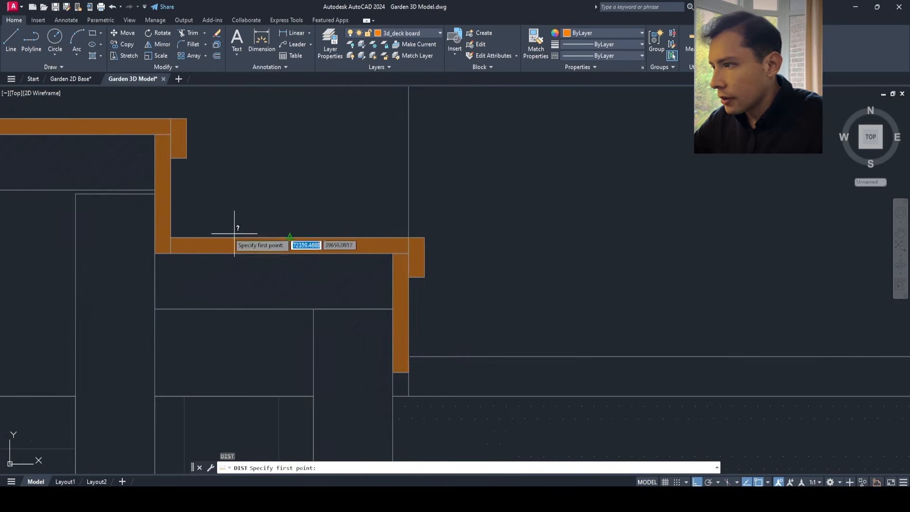
{"action": "scroll", "coordinate": [284, 209], "scroll_direction": "up", "scroll_amount": 3}
{"action": "left_click", "coordinate": [325, 167]}
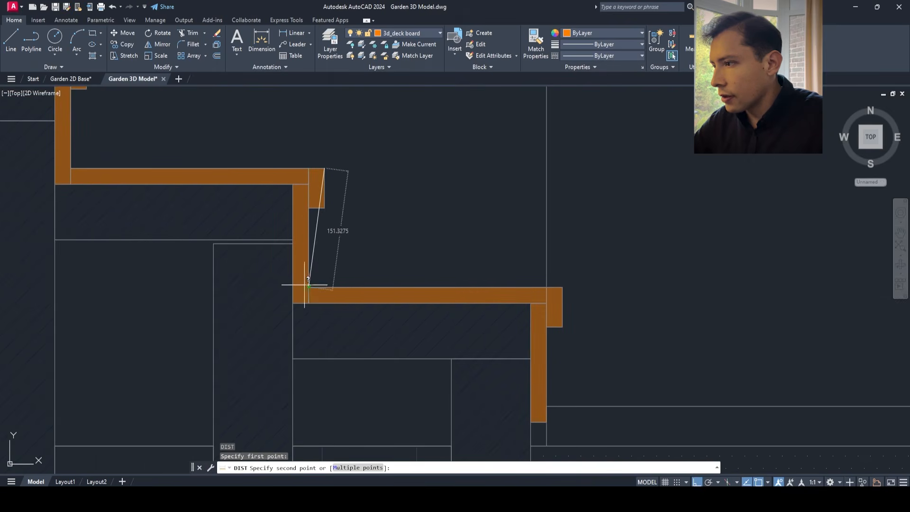
{"action": "key", "text": "Escape"}
{"action": "scroll", "coordinate": [328, 267], "scroll_direction": "down", "scroll_amount": 3}
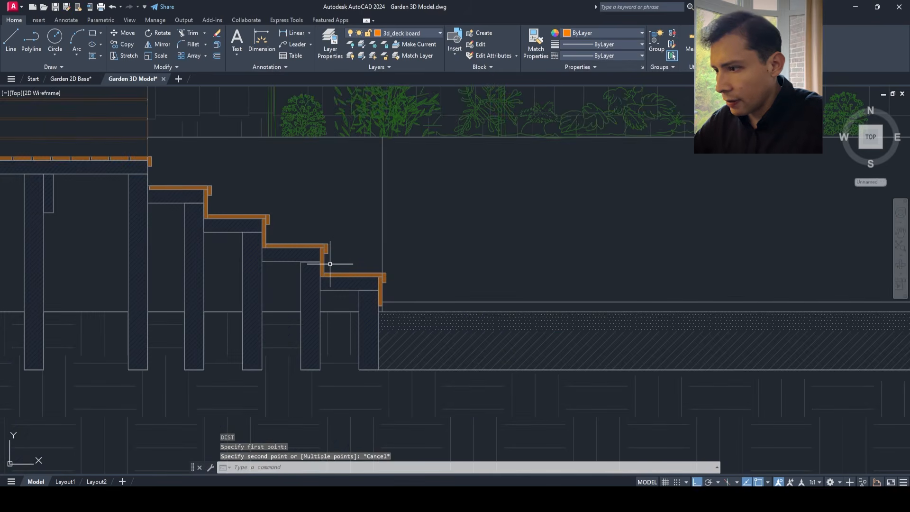
{"action": "key", "text": "space"}
- Return to the SW Isometric view around the corner where the step boards meet the paving
{"action": "left_click", "coordinate": [15, 92]}
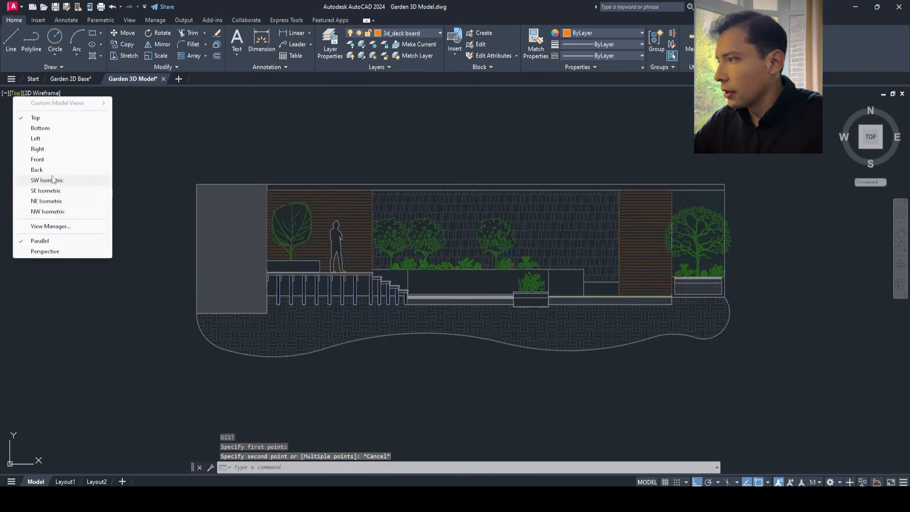
{"action": "left_click", "coordinate": [53, 180]}
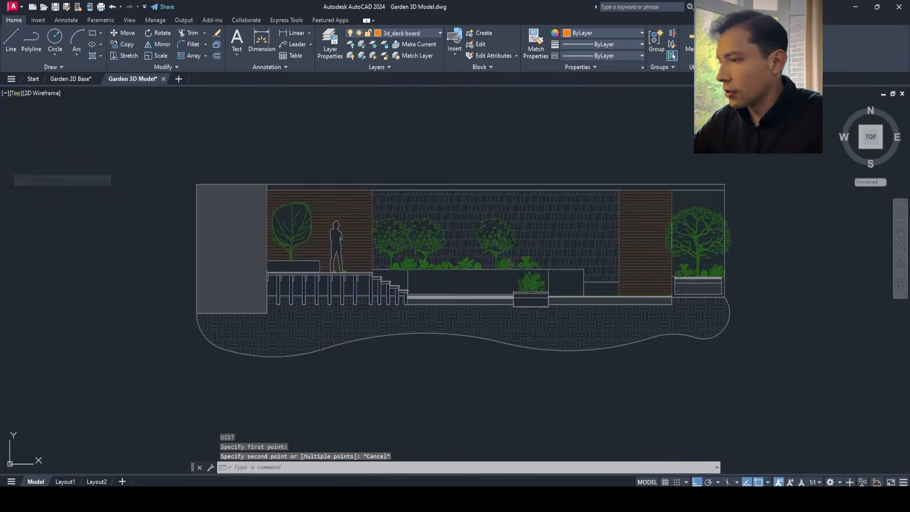
{"action": "scroll", "coordinate": [368, 385], "scroll_direction": "up", "scroll_amount": 8}
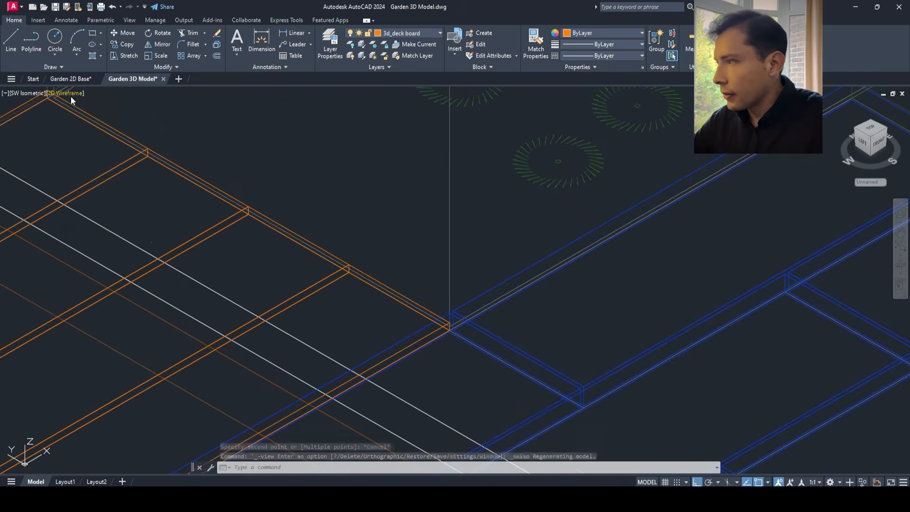
{"action": "left_click", "coordinate": [67, 93]}
{"action": "left_click", "coordinate": [111, 169]}
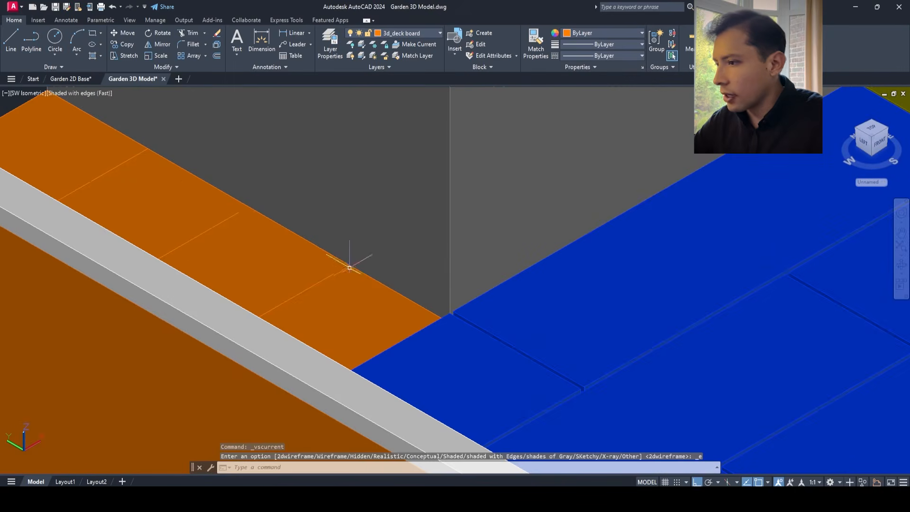
{"action": "left_click", "coordinate": [366, 279]}
{"action": "left_click", "coordinate": [273, 247]}
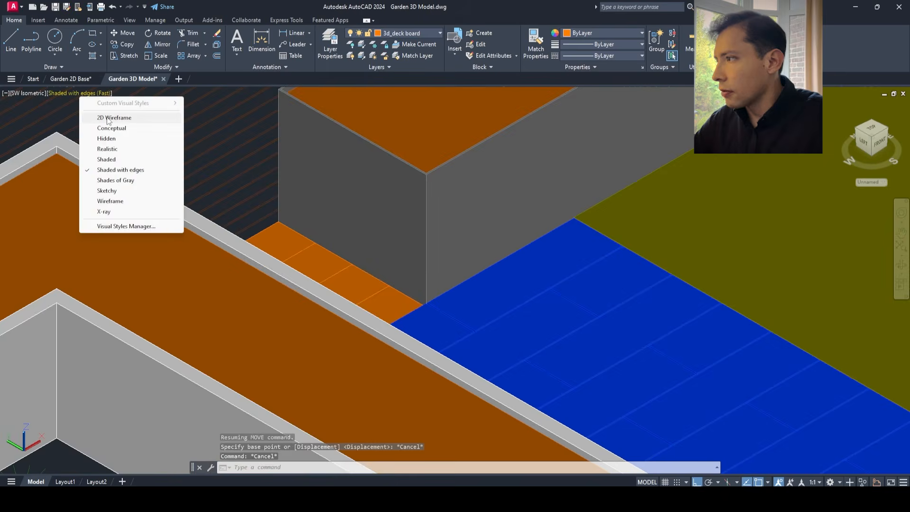
{"action": "left_click", "coordinate": [106, 119]}
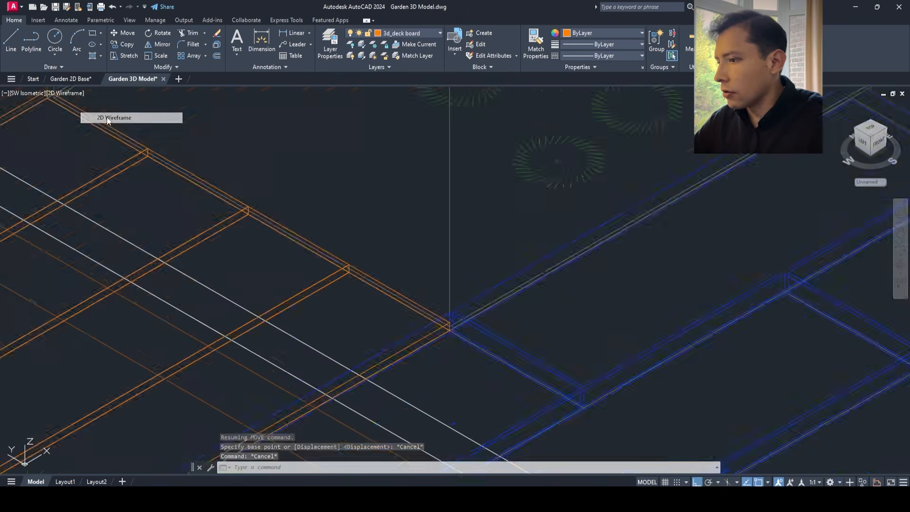
- Measure the height difference between the lowest step board's top corner and the adjoining paving's top
{"action": "scroll", "coordinate": [405, 317], "scroll_direction": "up", "scroll_amount": 6}
{"action": "scroll", "coordinate": [406, 317], "scroll_direction": "up", "scroll_amount": 2}
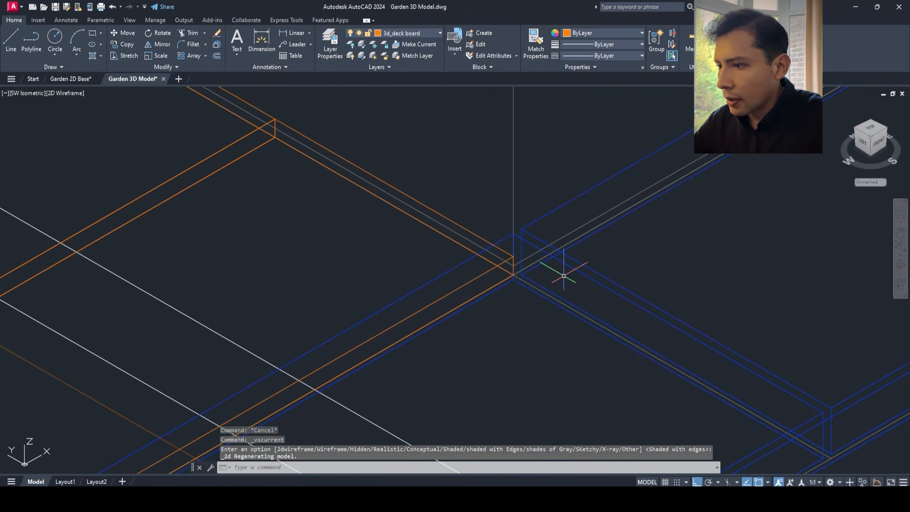
{"action": "key", "text": "Escape"}
{"action": "type", "text": "dist"}
{"action": "key", "text": "Return"}
{"action": "scroll", "coordinate": [512, 256], "scroll_direction": "up", "scroll_amount": 2}
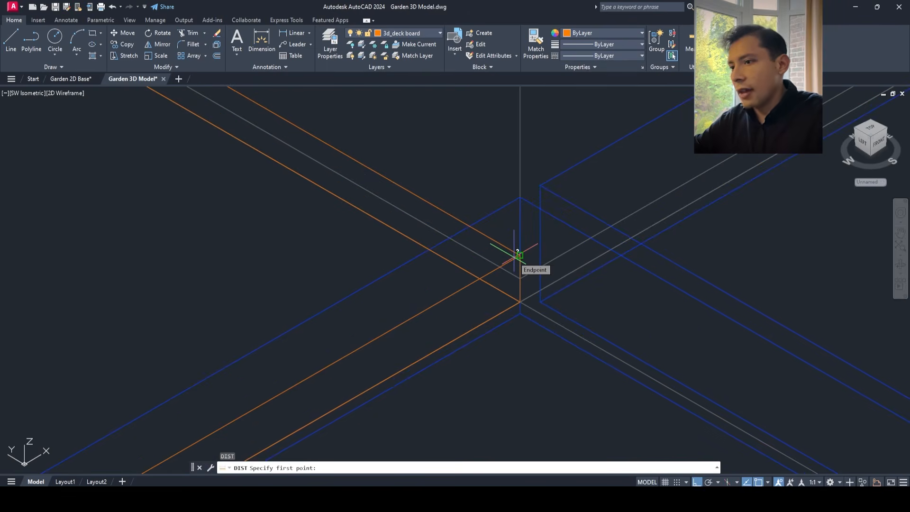
{"action": "left_click", "coordinate": [521, 255]}
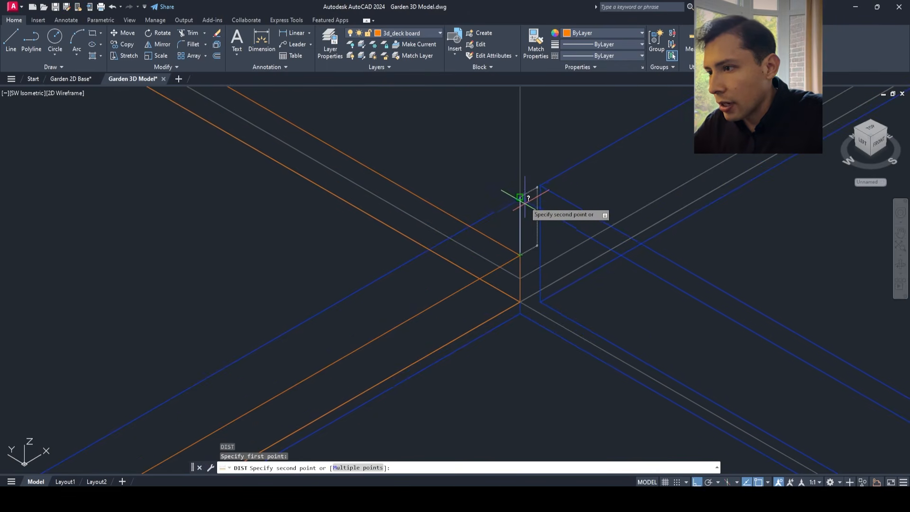
{"action": "scroll", "coordinate": [520, 190], "scroll_direction": "down", "scroll_amount": 3}
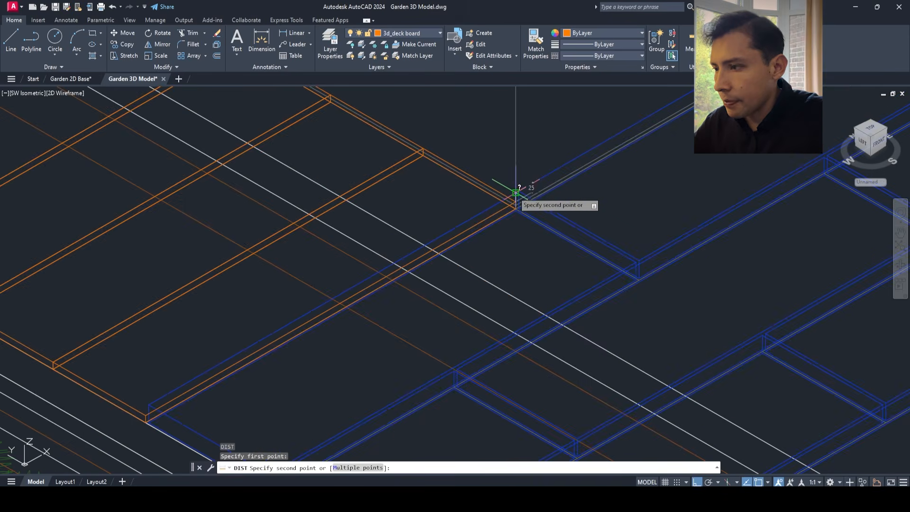
{"action": "scroll", "coordinate": [227, 301], "scroll_direction": "up", "scroll_amount": 3}
{"action": "key", "text": "Escape"}
- At the board's other end, measure the paving slab's thickness and the distance from the board's top corner to the slab's top corner
{"action": "right_click", "coordinate": [216, 274]}
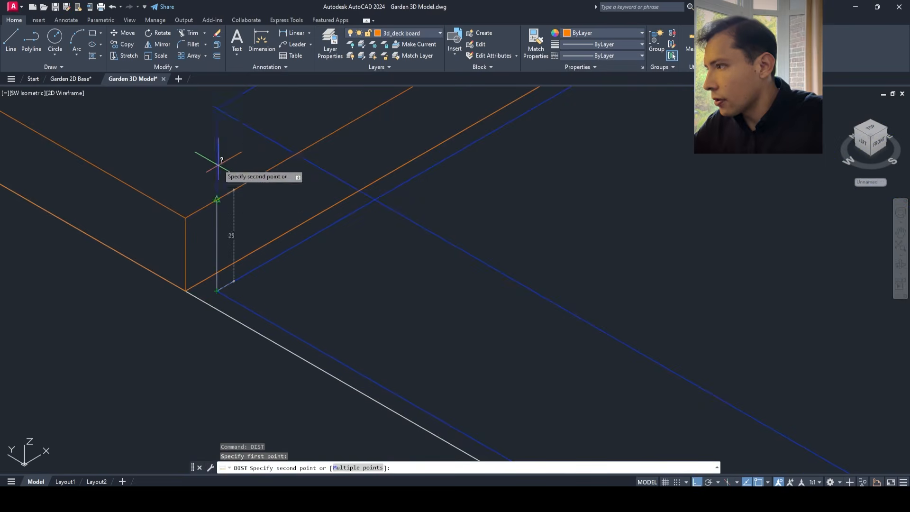
{"action": "left_click", "coordinate": [218, 108]}
{"action": "key", "text": "Return"}
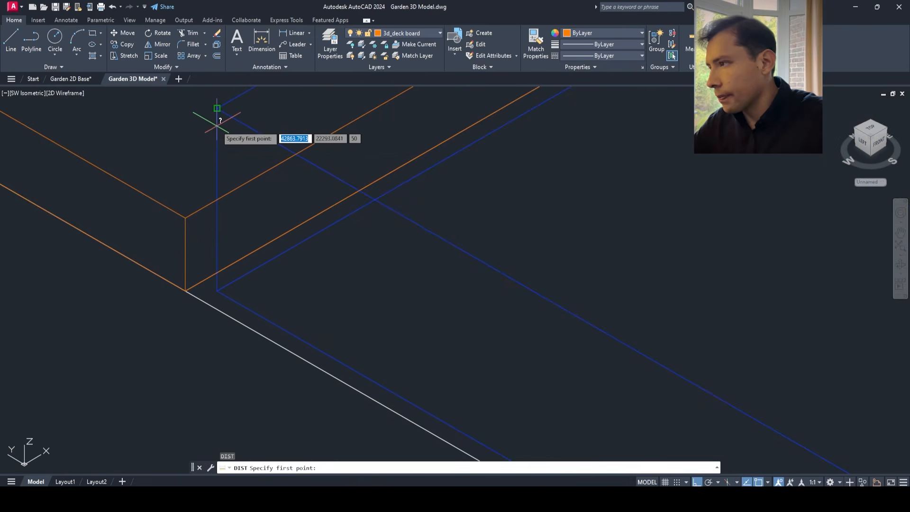
{"action": "left_click", "coordinate": [185, 218]}
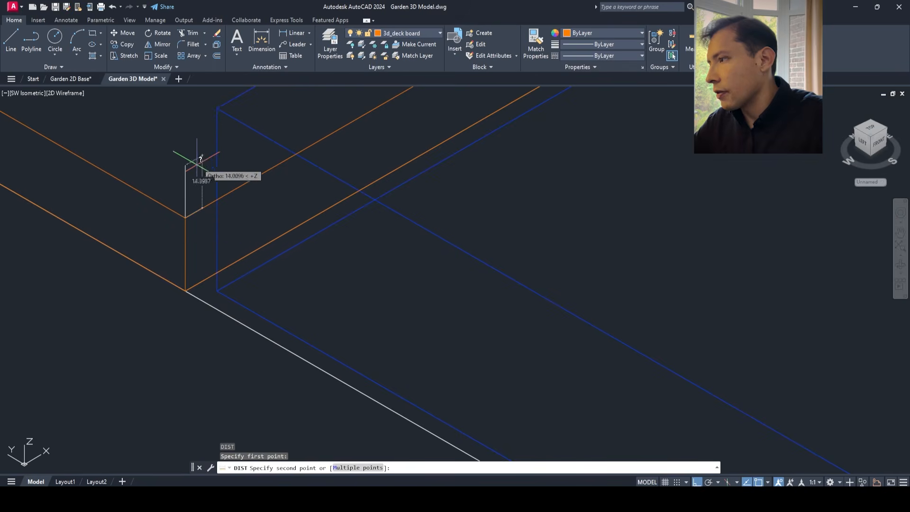
{"action": "left_click", "coordinate": [216, 108]}
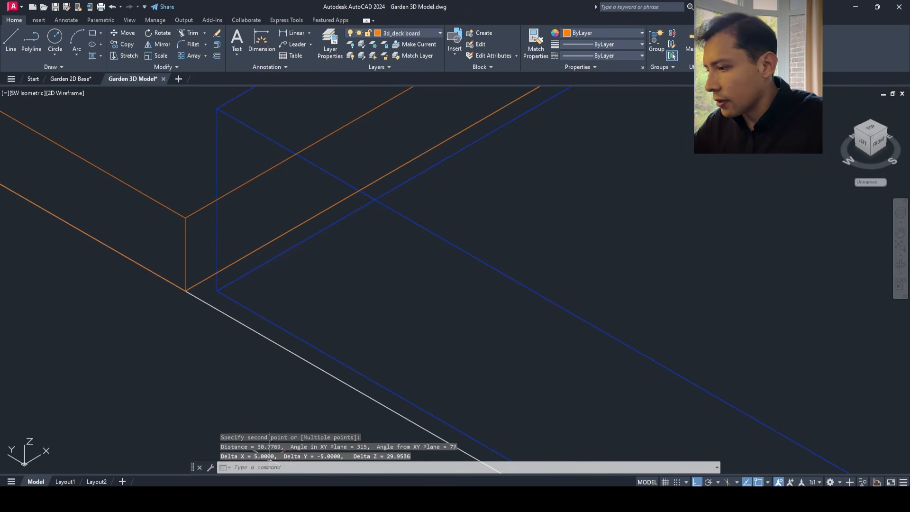
- Show the model in the Shaded with edges style and move the four deck step boards up by 30
{"action": "left_click", "coordinate": [65, 93]}
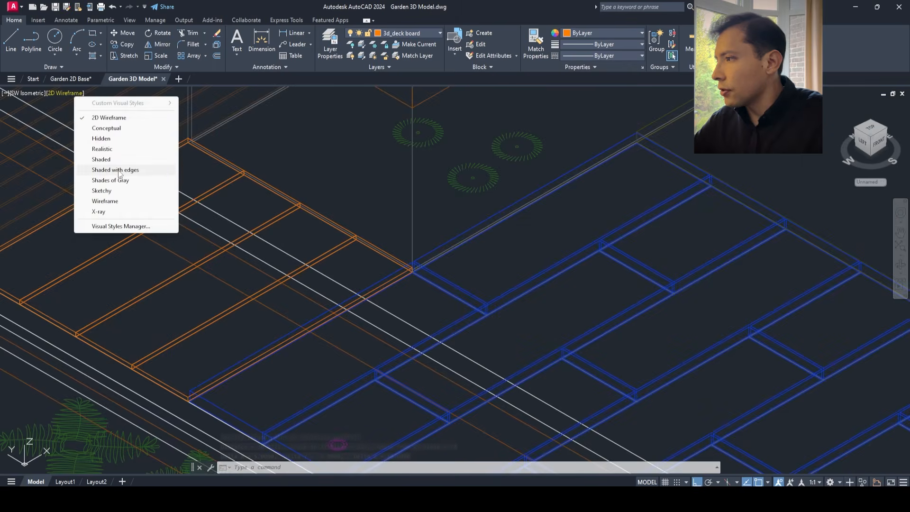
{"action": "left_click", "coordinate": [115, 169]}
{"action": "left_click", "coordinate": [384, 259]}
{"action": "left_click", "coordinate": [332, 231]}
{"action": "left_click", "coordinate": [262, 200]}
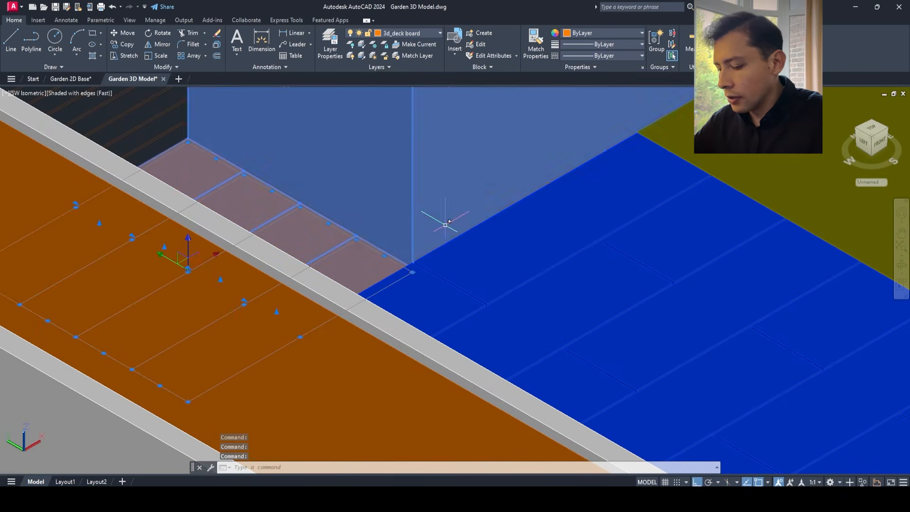
{"action": "type", "text": "m"}
{"action": "key", "text": "Return"}
{"action": "scroll", "coordinate": [429, 273], "scroll_direction": "down", "scroll_amount": 6}
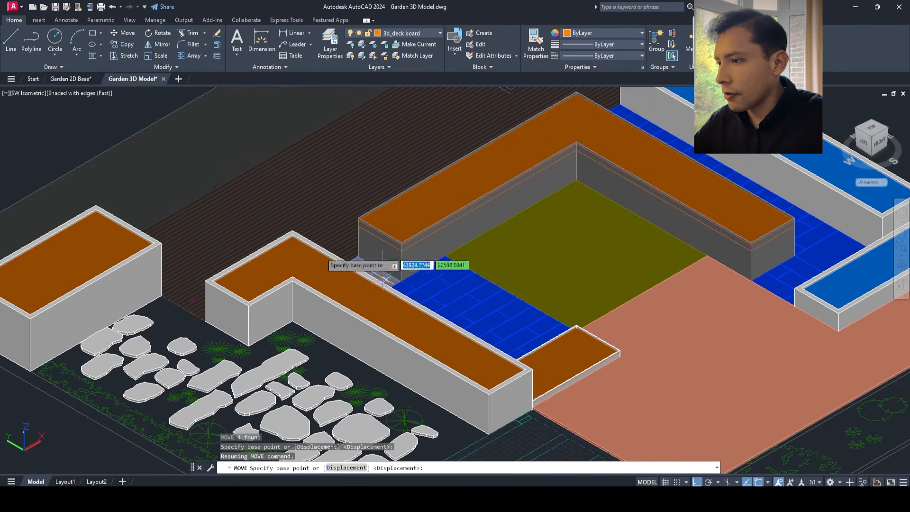
{"action": "left_click", "coordinate": [385, 279]}
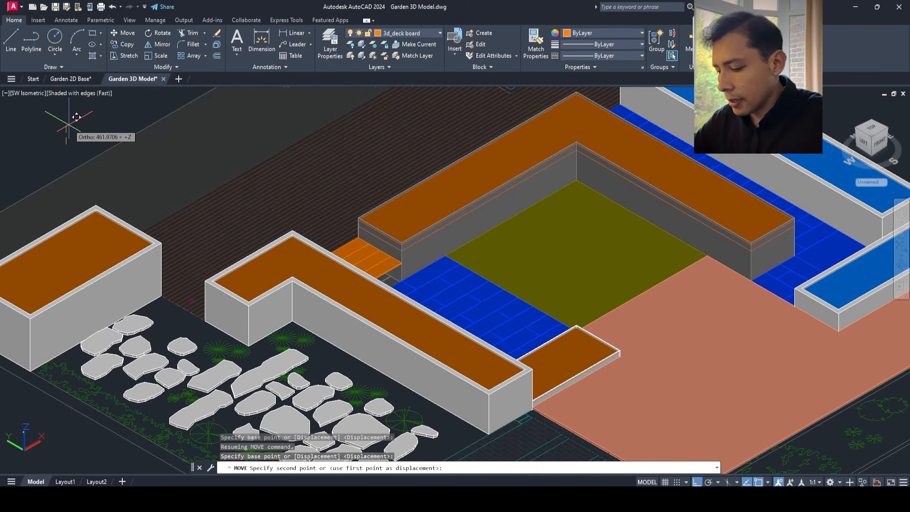
{"action": "type", "text": "30"}
{"action": "key", "text": "Return"}
- Raise all four deck step boards vertically by 150
{"action": "scroll", "coordinate": [482, 315], "scroll_direction": "up", "scroll_amount": 5}
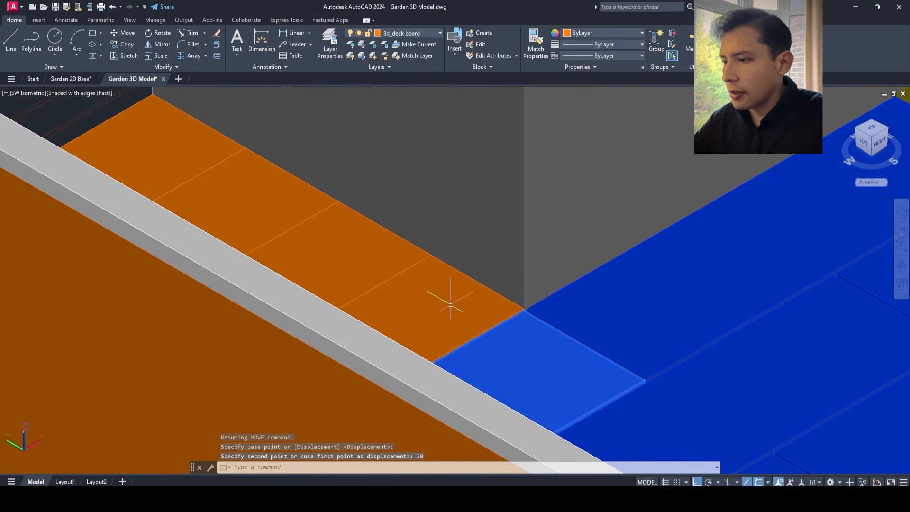
{"action": "left_click", "coordinate": [415, 291]}
{"action": "left_click", "coordinate": [365, 256]}
{"action": "left_click", "coordinate": [270, 199]}
{"action": "left_click", "coordinate": [190, 154]}
{"action": "type", "text": "m"}
{"action": "key", "text": "Return"}
{"action": "scroll", "coordinate": [190, 156], "scroll_direction": "down", "scroll_amount": 1}
{"action": "middle_click_drag", "start_coordinate": [238, 233], "coordinate": [254, 273]}
{"action": "scroll", "coordinate": [397, 267], "scroll_direction": "down", "scroll_amount": 1}
{"action": "middle_click_drag", "start_coordinate": [396, 267], "coordinate": [350, 303]}
{"action": "scroll", "coordinate": [349, 303], "scroll_direction": "down", "scroll_amount": 1}
{"action": "left_click", "coordinate": [353, 269]}
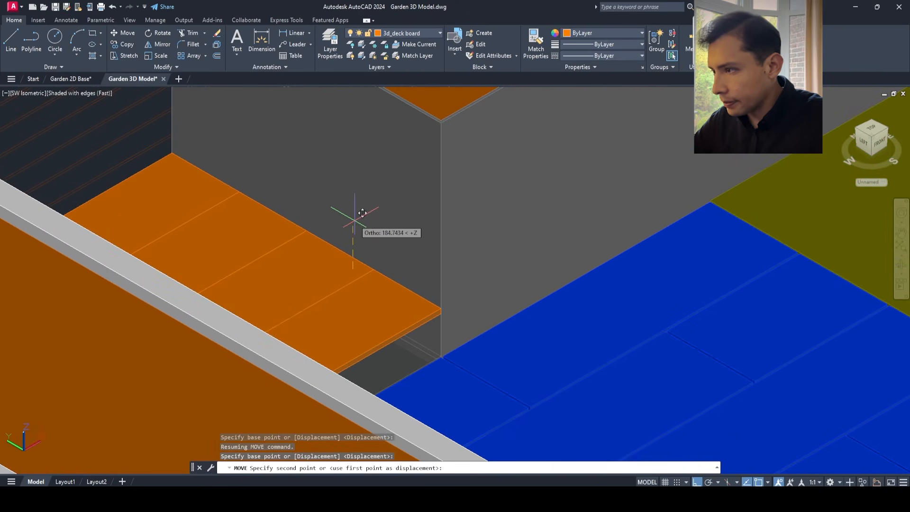
{"action": "type", "text": "150"}
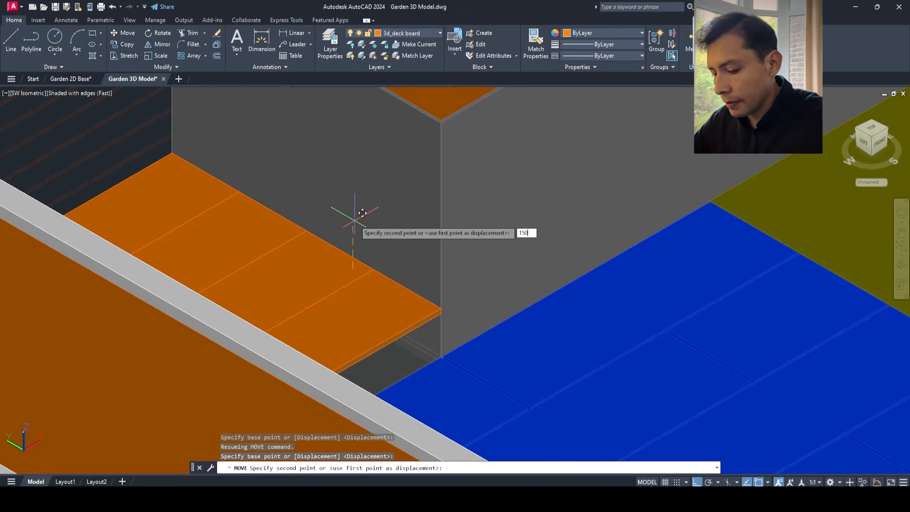
{"action": "key", "text": "Return"}
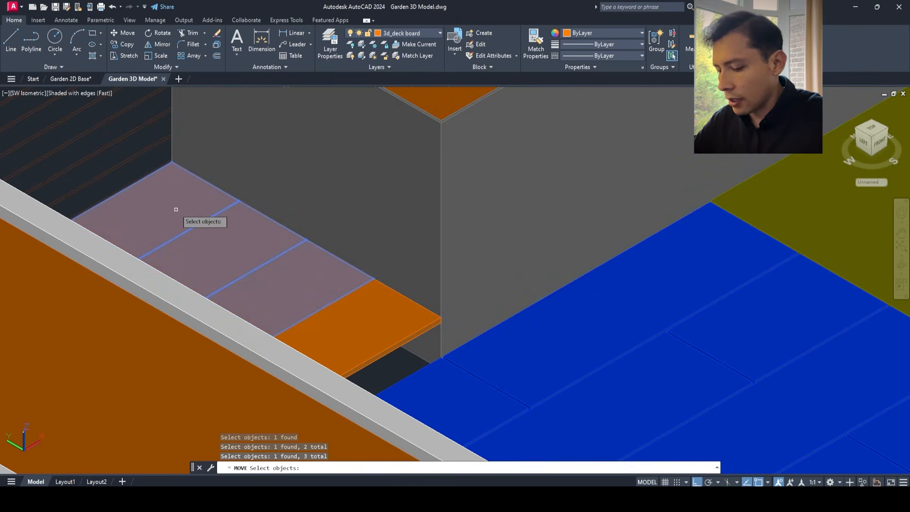
- Raise the three step boards behind the lowest one vertically by another 150
{"action": "key", "text": "Return"}
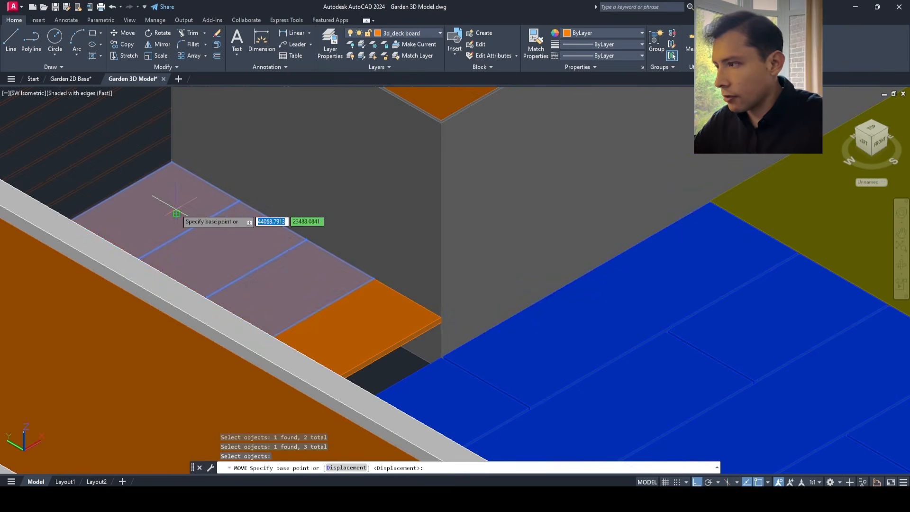
{"action": "left_click", "coordinate": [327, 189]}
{"action": "type", "text": "1"}
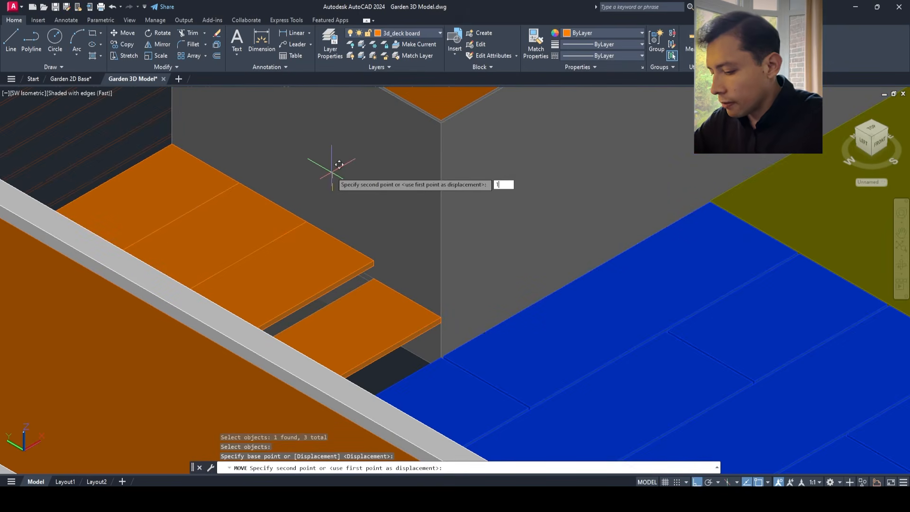
{"action": "type", "text": "50"}
{"action": "key", "text": "Return"}
- Raise the two rearmost step boards vertically by another 150
{"action": "key", "text": "Return"}
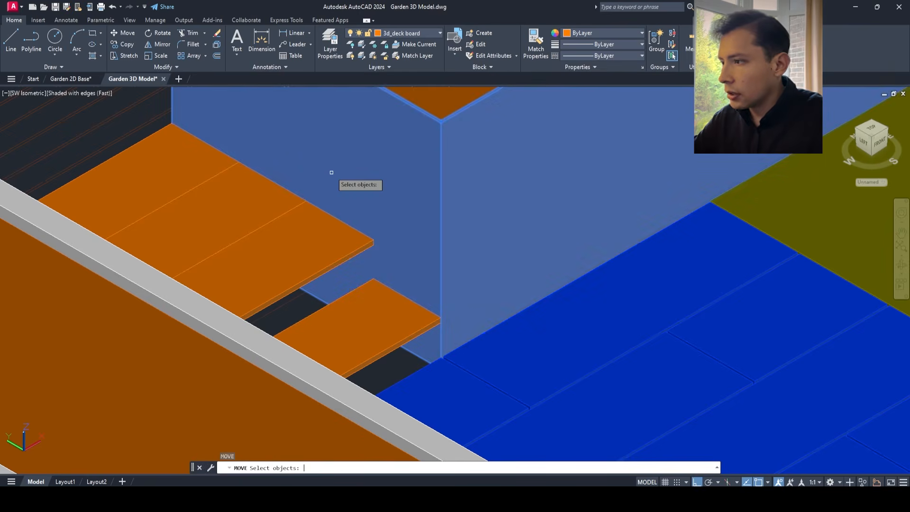
{"action": "scroll", "coordinate": [347, 183], "scroll_direction": "up", "scroll_amount": 4}
{"action": "left_click", "coordinate": [345, 249]}
{"action": "key", "text": "Return"}
{"action": "left_click", "coordinate": [449, 214]}
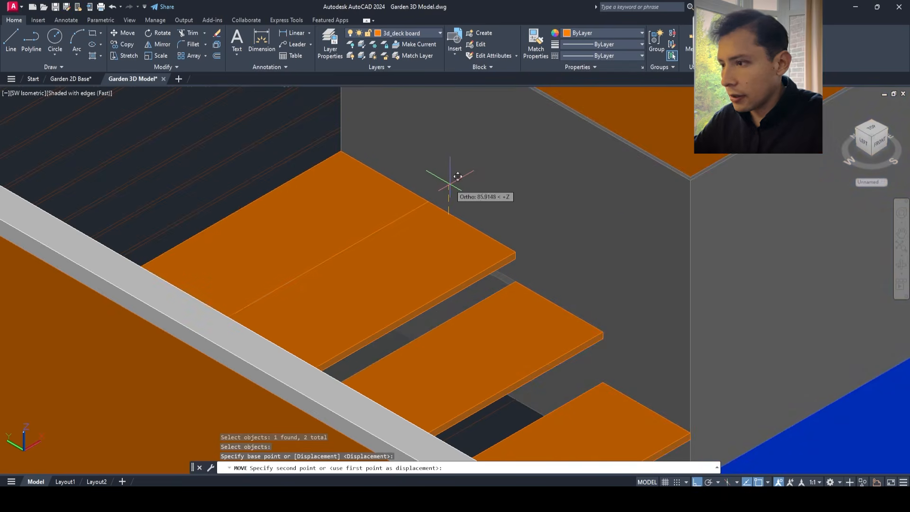
{"action": "type", "text": "1"}
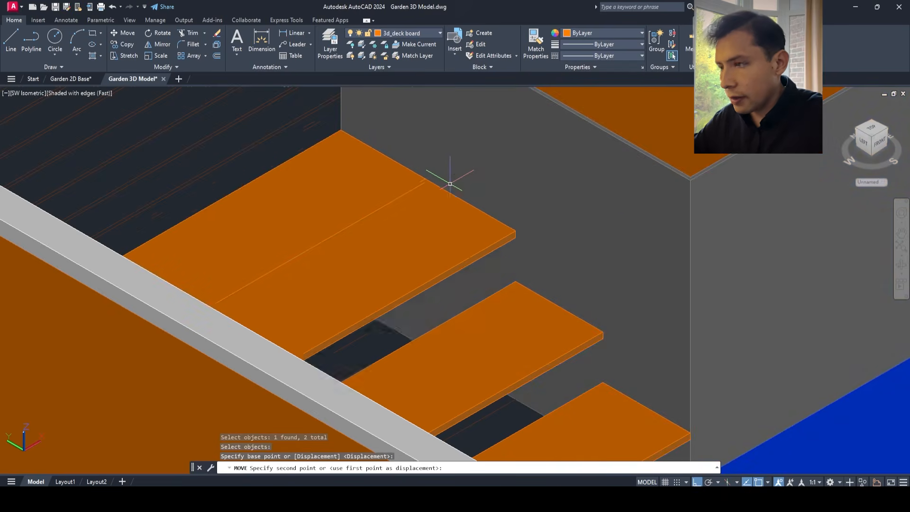
{"action": "key", "text": "Return"}
{"action": "scroll", "coordinate": [450, 180], "scroll_direction": "down", "scroll_amount": 3}
{"action": "key", "text": "Return"}
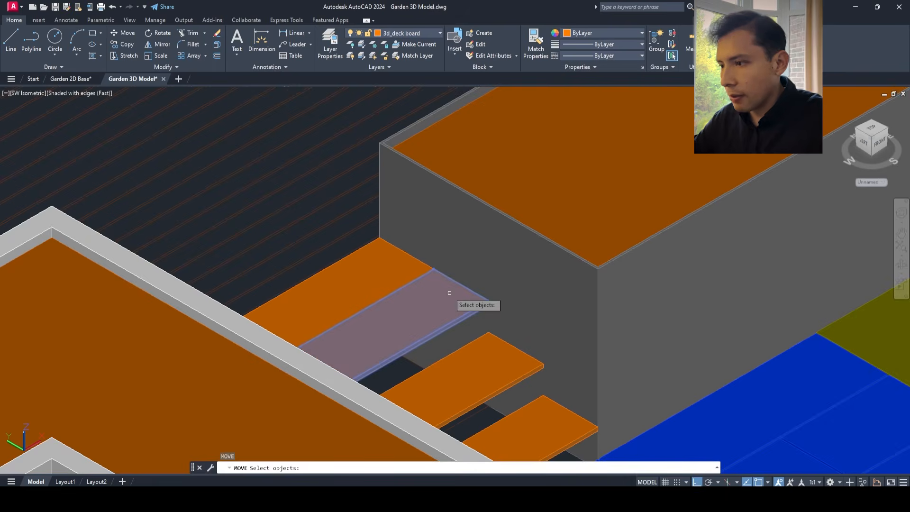
{"action": "key", "text": "Return"}
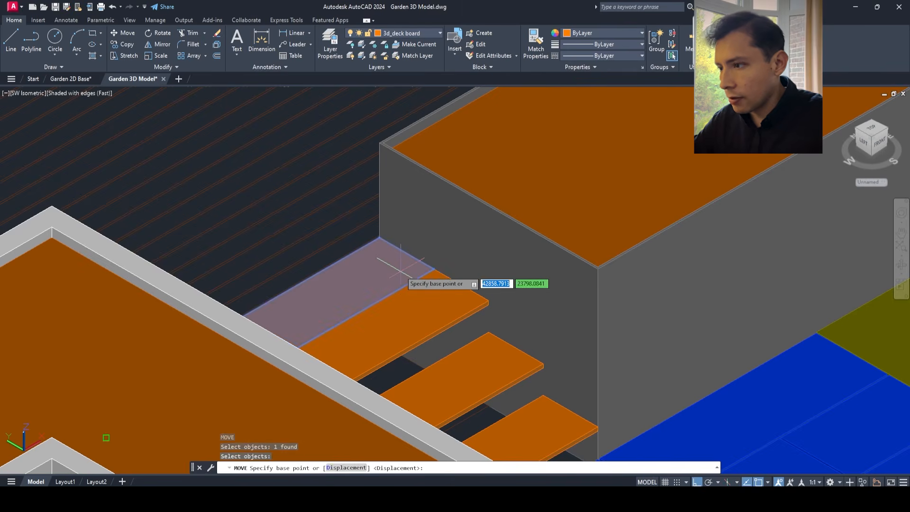
{"action": "left_click", "coordinate": [403, 275]}
{"action": "scroll", "coordinate": [448, 199], "scroll_direction": "down", "scroll_amount": 3}
{"action": "left_click", "coordinate": [451, 162]}
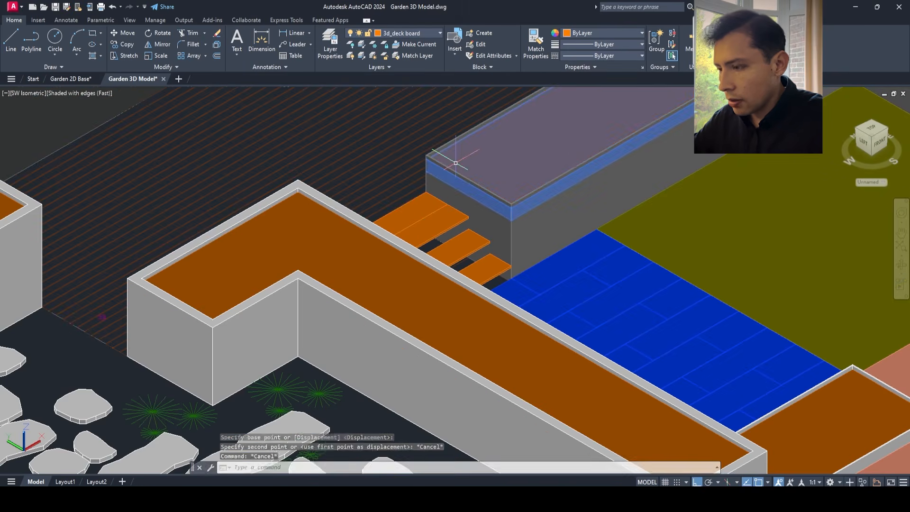
- Raise only the rearmost step board, next to the main deck, vertically by another 150
{"action": "key", "text": "Return"}
{"action": "scroll", "coordinate": [448, 166], "scroll_direction": "up", "scroll_amount": 2}
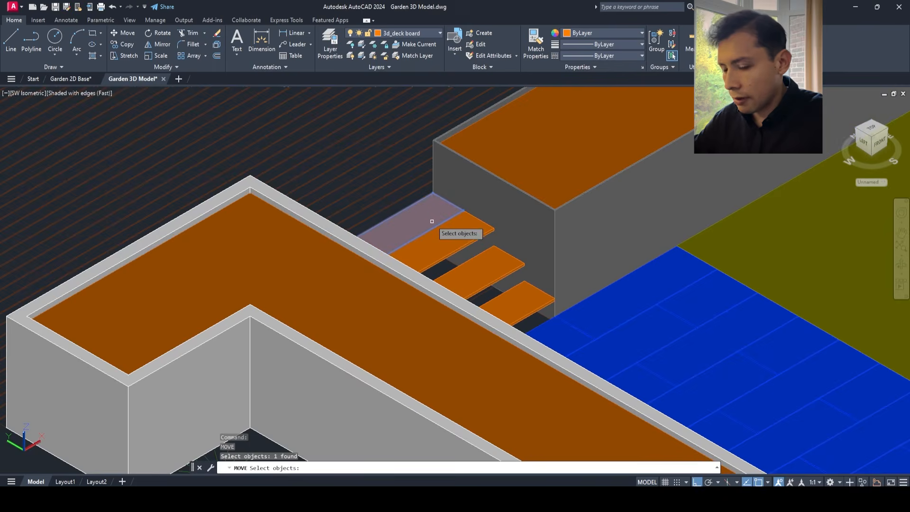
{"action": "key", "text": "Return"}
{"action": "left_click", "coordinate": [599, 212]}
{"action": "scroll", "coordinate": [596, 211], "scroll_direction": "down", "scroll_amount": 3}
{"action": "key", "text": "Escape"}
{"action": "key", "text": "Escape"}
{"action": "key", "text": "Escape"}
{"action": "type", "text": "m"}
{"action": "key", "text": "Return"}
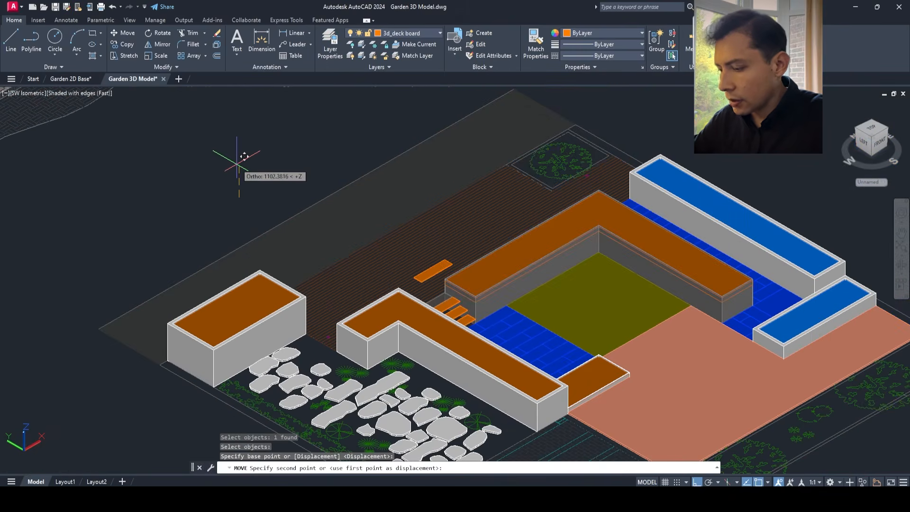
{"action": "type", "text": "150"}
{"action": "key", "text": "Return"}
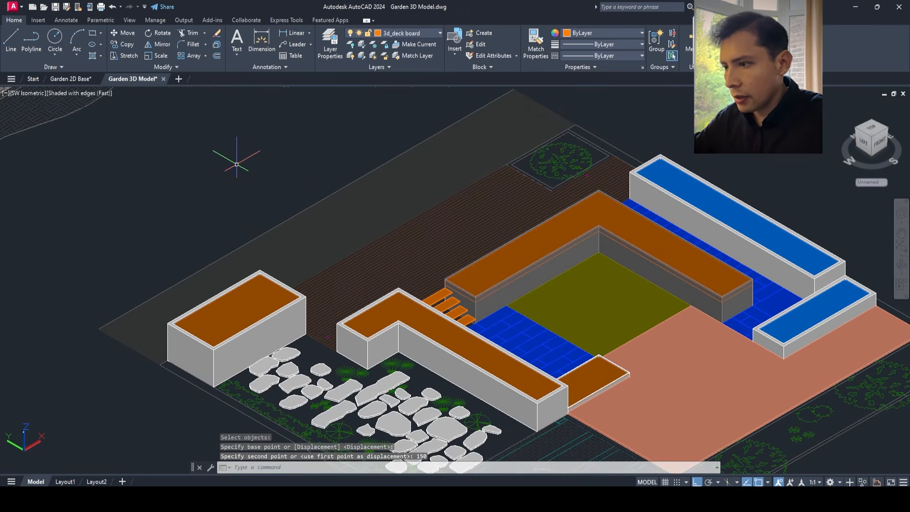
- Save the drawing and orbit the model to inspect the staggered deck steps from the front and above
{"action": "scroll", "coordinate": [466, 371], "scroll_direction": "up", "scroll_amount": 5}
{"action": "key", "text": "Escape"}
{"action": "key", "text": "Escape"}
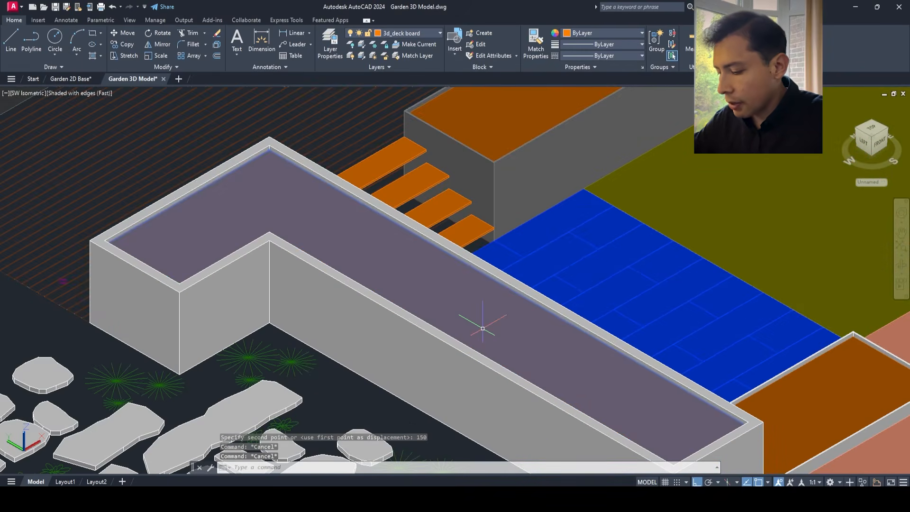
{"action": "key", "text": "Escape"}
{"action": "type", "text": "co"}
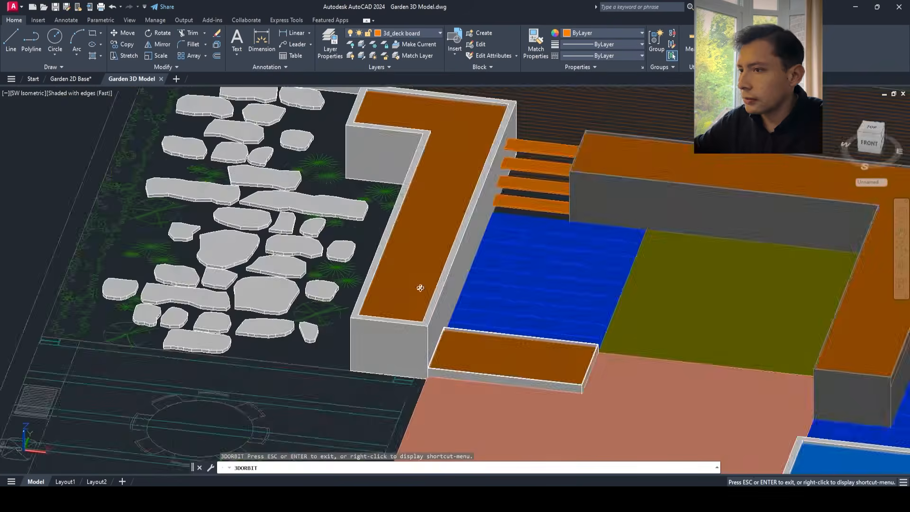
{"action": "left_click_drag", "start_coordinate": [420, 288], "coordinate": [134, 128]}
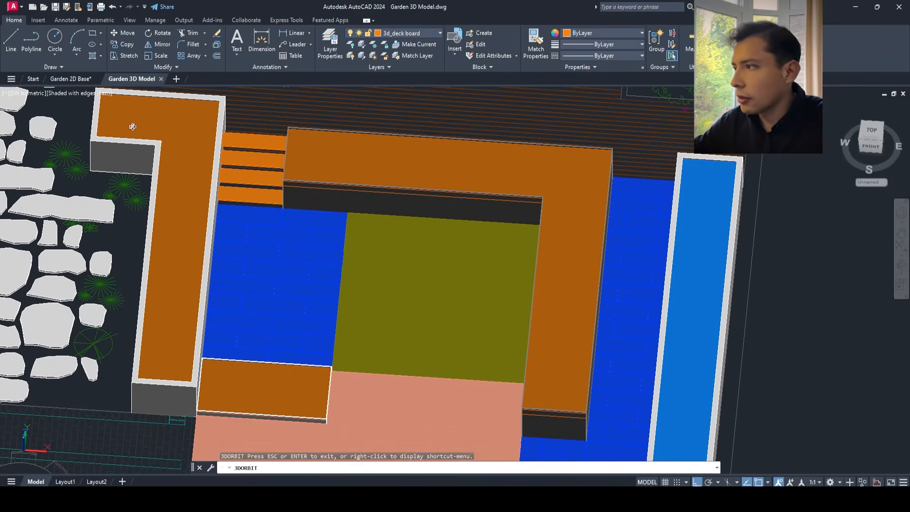
{"action": "key", "text": "Escape"}
- Switch to the 2D Wireframe style and the Top view, framing the main deck area
{"action": "left_click", "coordinate": [97, 93]}
{"action": "left_click", "coordinate": [127, 120]}
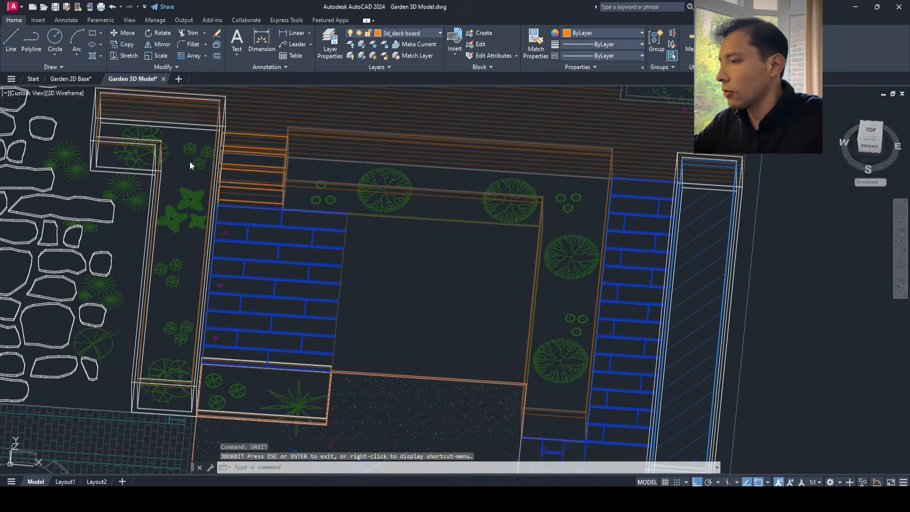
{"action": "left_click", "coordinate": [33, 93]}
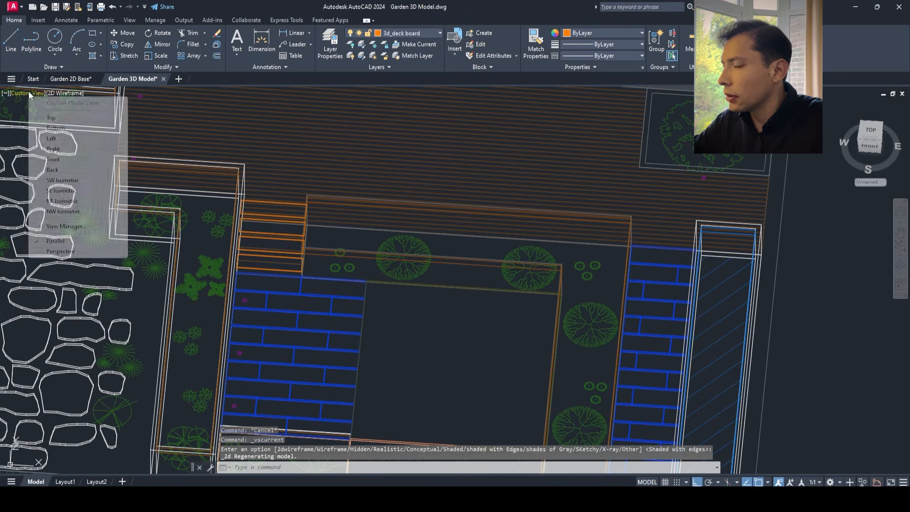
{"action": "left_click", "coordinate": [52, 118]}
{"action": "scroll", "coordinate": [272, 301], "scroll_direction": "up", "scroll_amount": 14}
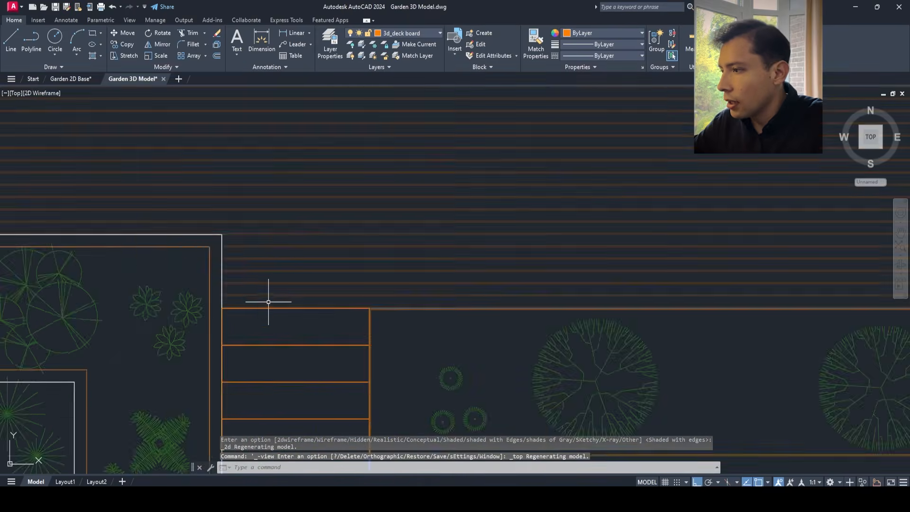
{"action": "scroll", "coordinate": [261, 293], "scroll_direction": "down", "scroll_amount": 8}
{"action": "key", "text": "Escape"}
{"action": "key", "text": "Escape"}
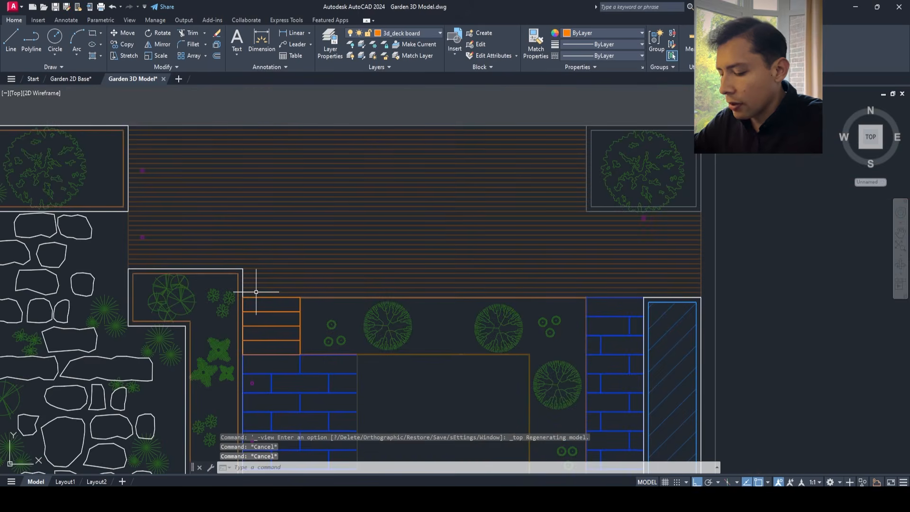
- Copy the main deck's board outlines in place out of the referenced base drawing with NCOPY, from the steps up to the deck's far edge
{"action": "type", "text": "N"}
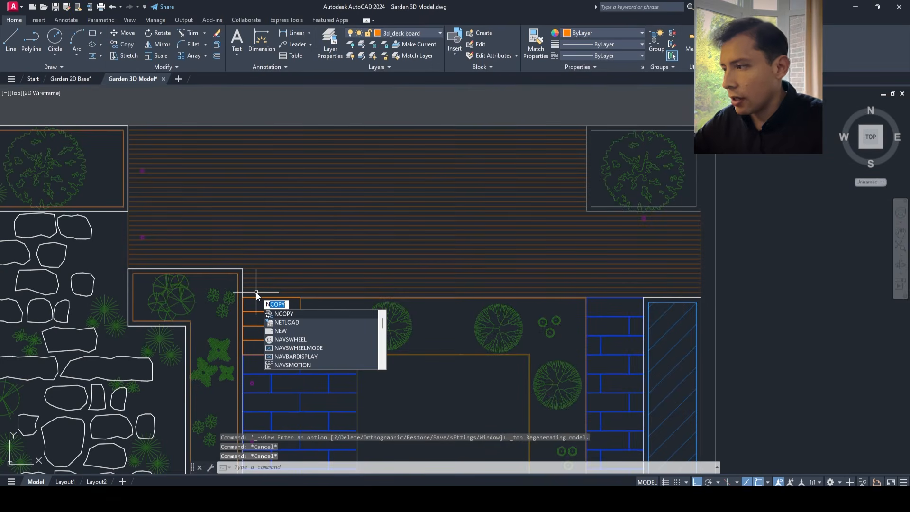
{"action": "key", "text": "Return"}
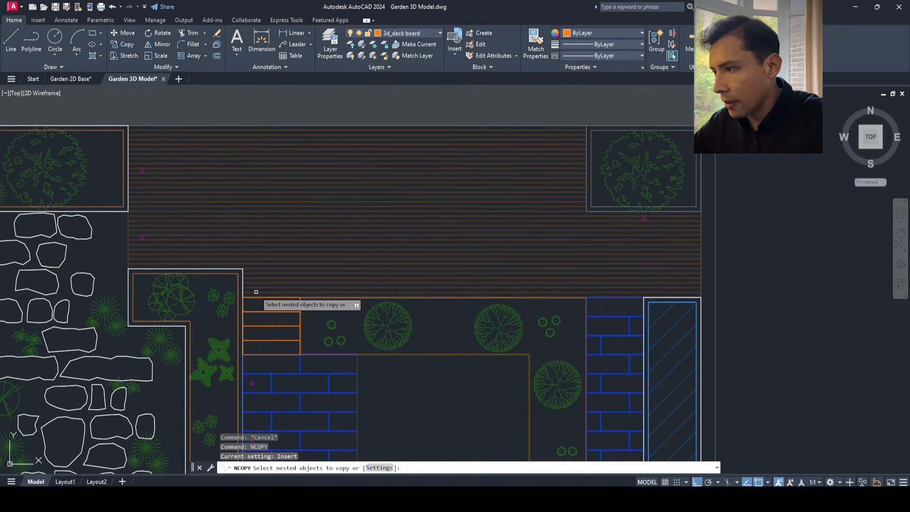
{"action": "scroll", "coordinate": [256, 292], "scroll_direction": "up", "scroll_amount": 5}
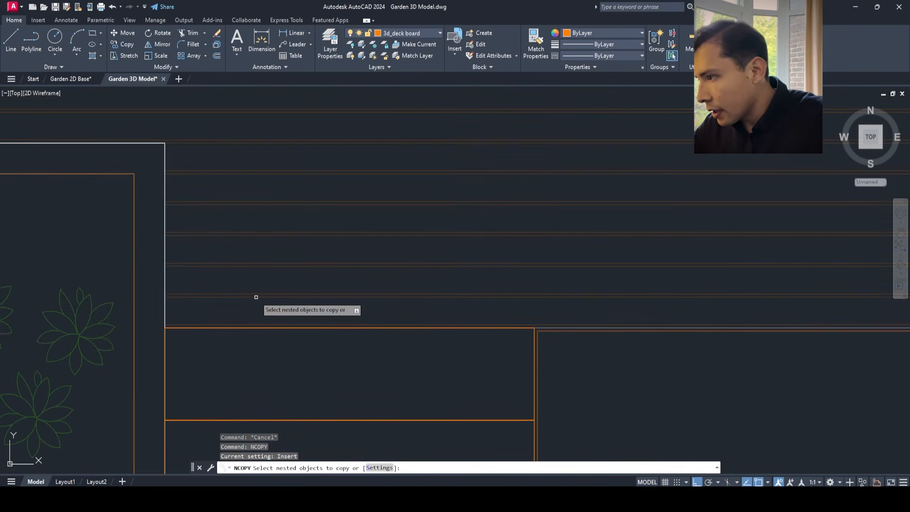
{"action": "left_click", "coordinate": [256, 297]}
{"action": "left_click", "coordinate": [262, 294]}
{"action": "left_click", "coordinate": [265, 264]}
{"action": "left_click", "coordinate": [261, 233]}
{"action": "left_click", "coordinate": [260, 202]}
{"action": "left_click", "coordinate": [261, 172]}
{"action": "scroll", "coordinate": [335, 258], "scroll_direction": "down", "scroll_amount": 4}
{"action": "scroll", "coordinate": [325, 249], "scroll_direction": "up", "scroll_amount": 3}
{"action": "left_click", "coordinate": [304, 202]}
{"action": "left_click", "coordinate": [310, 183]}
{"action": "middle_click_drag", "start_coordinate": [322, 145], "coordinate": [342, 249]}
{"action": "left_click", "coordinate": [341, 249]}
{"action": "scroll", "coordinate": [342, 249], "scroll_direction": "down", "scroll_amount": 1}
{"action": "left_click", "coordinate": [203, 208]}
{"action": "left_click", "coordinate": [205, 187]}
{"action": "left_click", "coordinate": [152, 159]}
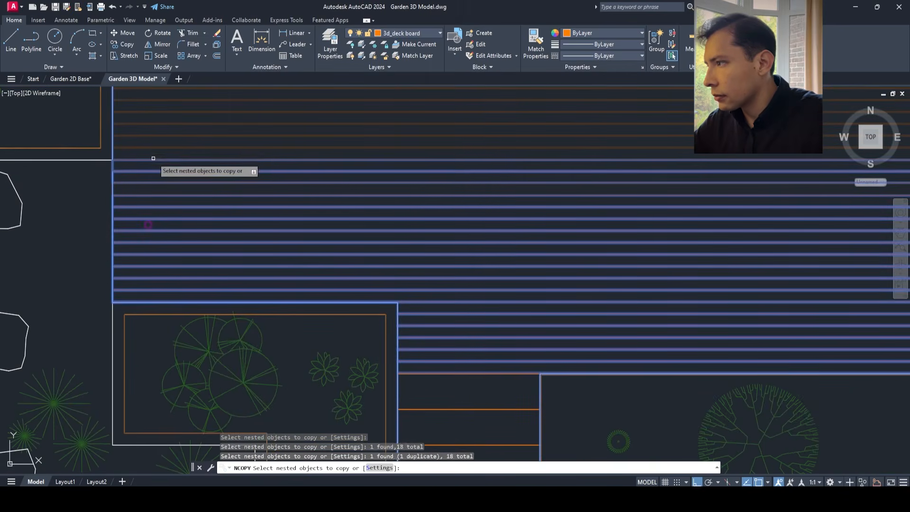
{"action": "left_click", "coordinate": [194, 146]}
{"action": "scroll", "coordinate": [195, 147], "scroll_direction": "up", "scroll_amount": 2}
{"action": "left_click", "coordinate": [247, 238]}
{"action": "middle_click_drag", "start_coordinate": [281, 125], "coordinate": [294, 316]}
{"action": "left_click", "coordinate": [313, 186]}
{"action": "left_click", "coordinate": [319, 155]}
{"action": "middle_click_drag", "start_coordinate": [346, 154], "coordinate": [351, 206]}
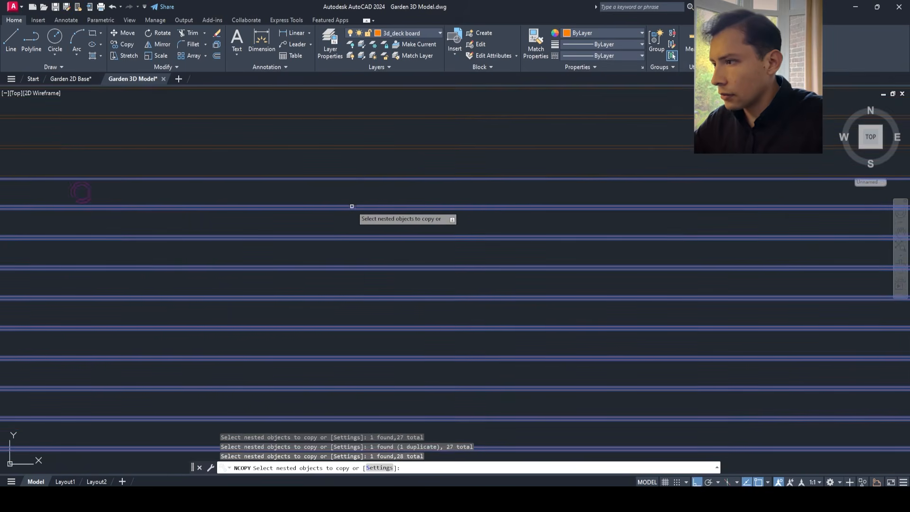
{"action": "left_click", "coordinate": [353, 176]}
{"action": "scroll", "coordinate": [360, 124], "scroll_direction": "down", "scroll_amount": 1}
{"action": "middle_click_drag", "start_coordinate": [360, 123], "coordinate": [348, 237]}
{"action": "left_click", "coordinate": [351, 220]}
{"action": "left_click", "coordinate": [362, 182]}
{"action": "scroll", "coordinate": [377, 164], "scroll_direction": "up", "scroll_amount": 1}
{"action": "left_click", "coordinate": [411, 185]}
{"action": "scroll", "coordinate": [411, 161], "scroll_direction": "down", "scroll_amount": 4}
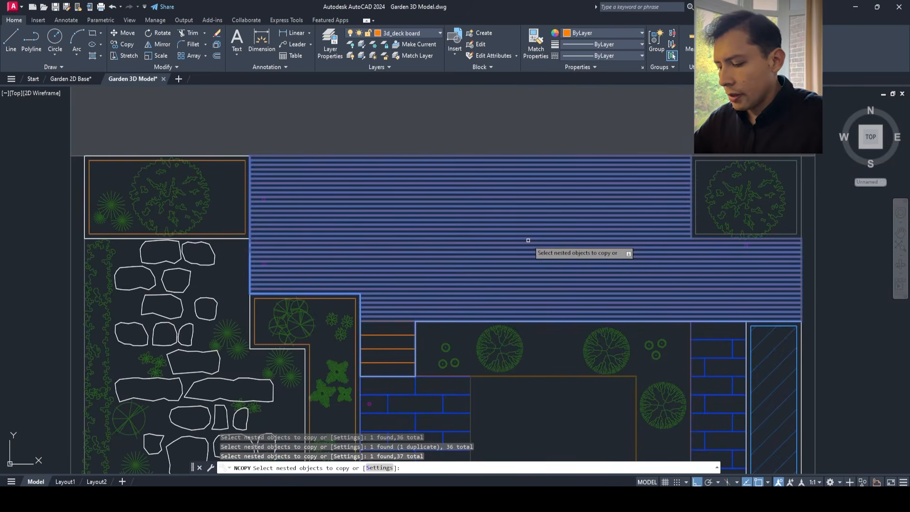
{"action": "key", "text": "Escape"}
- Erase the copied info_basic layout outline that runs around the deck and steps
{"action": "scroll", "coordinate": [274, 254], "scroll_direction": "up", "scroll_amount": 5}
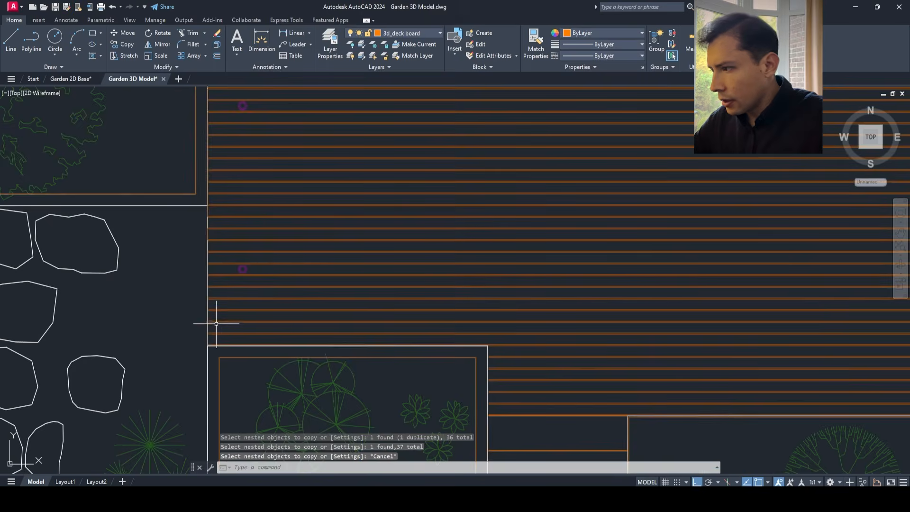
{"action": "left_click", "coordinate": [205, 307]}
{"action": "scroll", "coordinate": [204, 307], "scroll_direction": "down", "scroll_amount": 4}
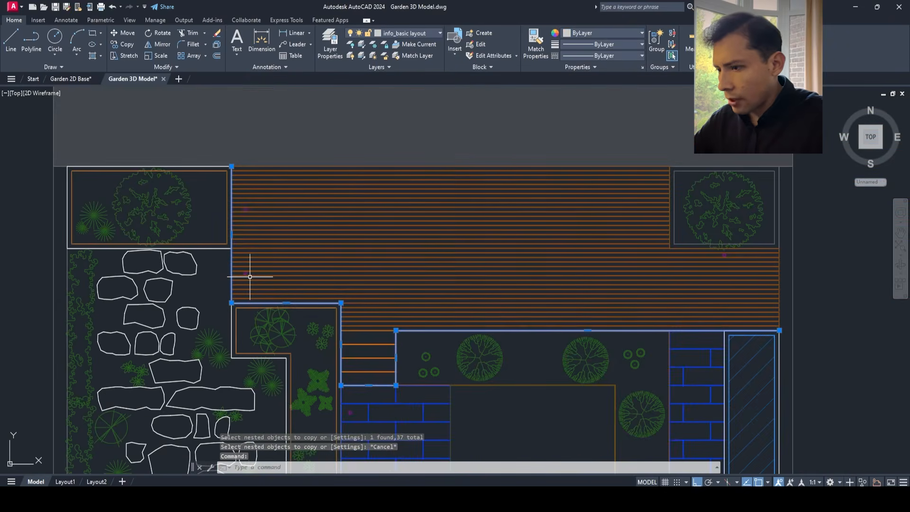
{"action": "key", "text": "Delete"}
{"action": "scroll", "coordinate": [237, 275], "scroll_direction": "up", "scroll_amount": 3}
{"action": "scroll", "coordinate": [368, 301], "scroll_direction": "down", "scroll_amount": 2}
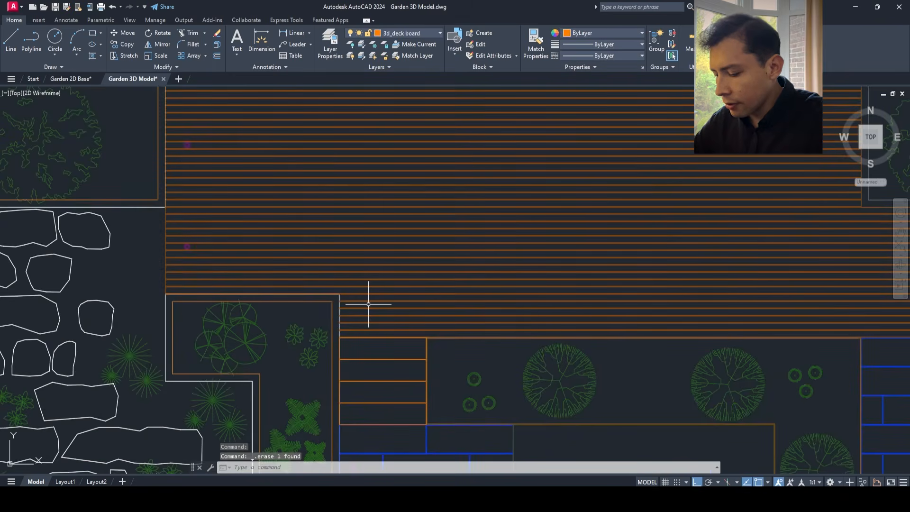
- Isolate the main deck board outlines together with the deck step boards, gathering each set with Select Similar
{"action": "left_click", "coordinate": [384, 283]}
{"action": "left_click", "coordinate": [414, 199]}
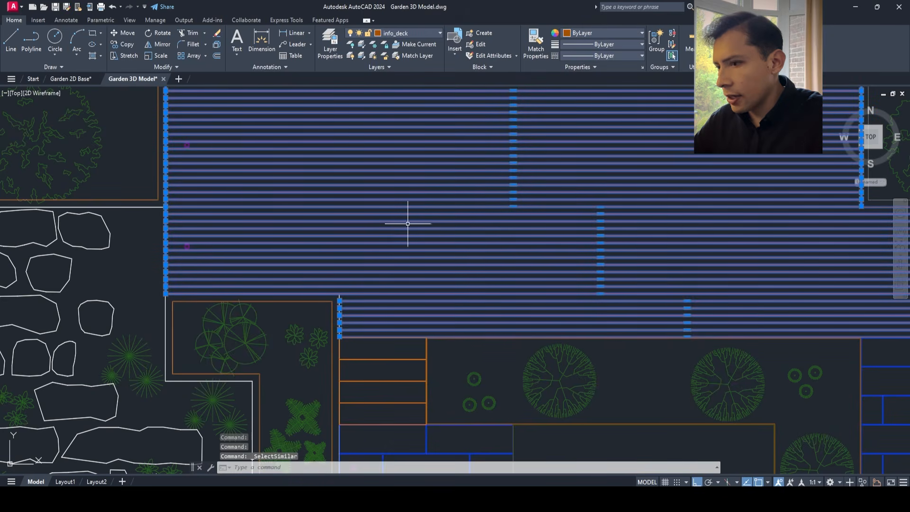
{"action": "mouse_move", "coordinate": [385, 355]}
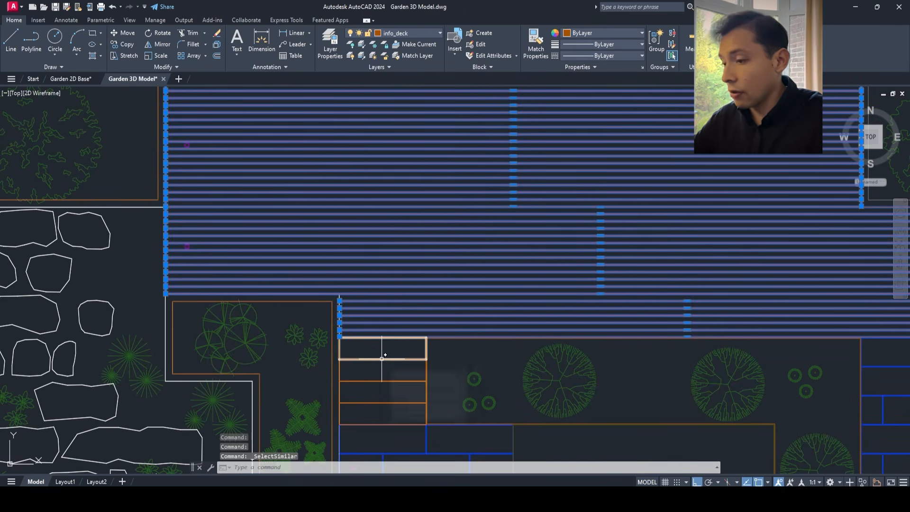
{"action": "left_click", "coordinate": [385, 356]}
{"action": "right_click", "coordinate": [382, 359]}
{"action": "left_click", "coordinate": [414, 272]}
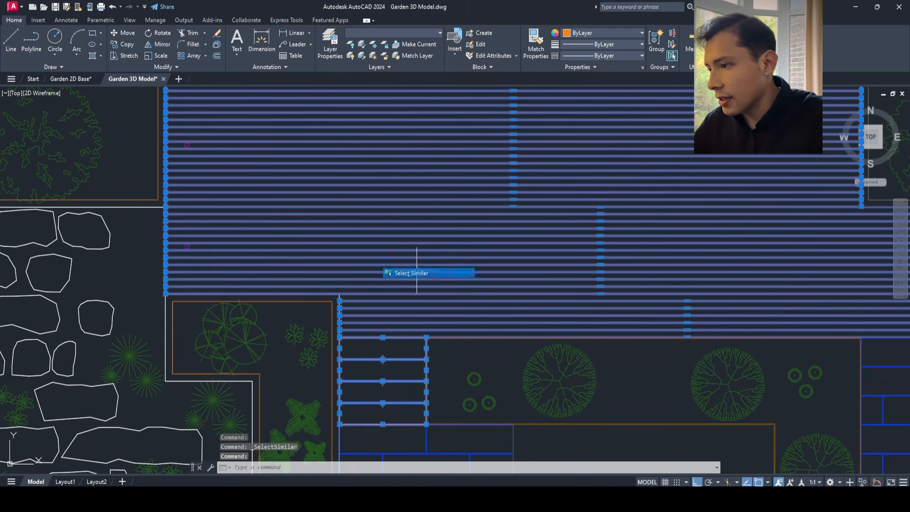
{"action": "right_click", "coordinate": [376, 347]}
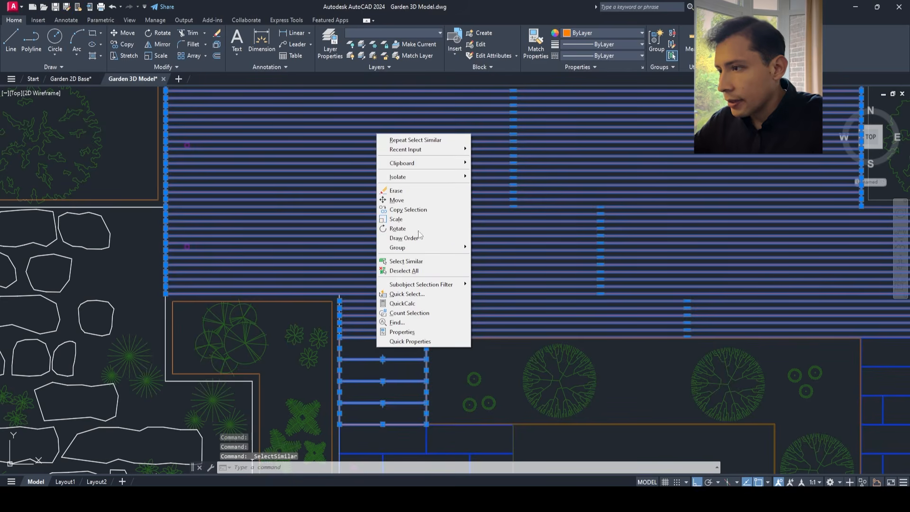
{"action": "mouse_move", "coordinate": [441, 176]}
{"action": "left_click", "coordinate": [492, 177]}
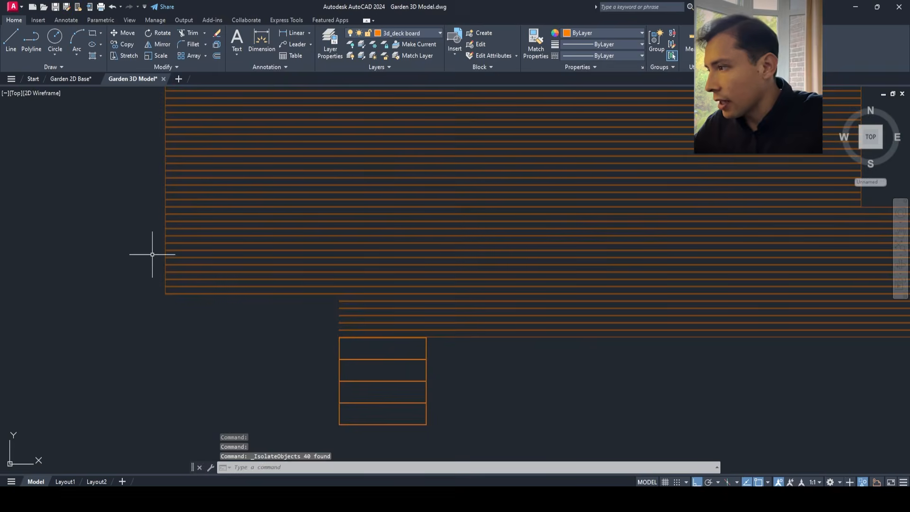
- Examine the copied board outlines up close at the deck's far edge
{"action": "scroll", "coordinate": [194, 291], "scroll_direction": "up", "scroll_amount": 2}
{"action": "scroll", "coordinate": [571, 294], "scroll_direction": "down", "scroll_amount": 2}
{"action": "scroll", "coordinate": [236, 152], "scroll_direction": "down", "scroll_amount": 2}
{"action": "left_click", "coordinate": [133, 135]}
{"action": "scroll", "coordinate": [419, 142], "scroll_direction": "up", "scroll_amount": 6}
{"action": "key", "text": "Escape"}
{"action": "key", "text": "Escape"}
{"action": "left_click", "coordinate": [425, 138]}
{"action": "left_click", "coordinate": [393, 120]}
{"action": "scroll", "coordinate": [405, 144], "scroll_direction": "down", "scroll_amount": 6}
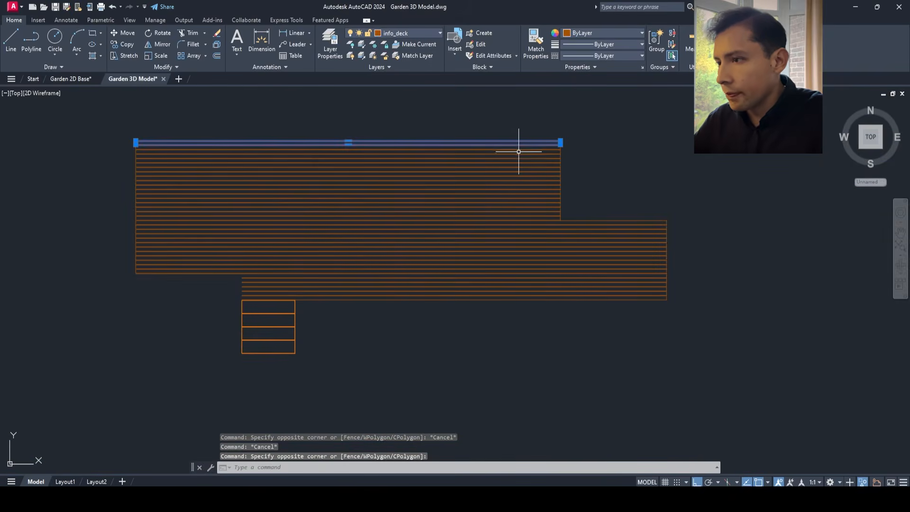
{"action": "key", "text": "Escape"}
{"action": "key", "text": "Escape"}
- Check in the object properties whether the deck's far-edge board and the board beside the steps are closed polylines
{"action": "scroll", "coordinate": [367, 179], "scroll_direction": "down", "scroll_amount": 2}
{"action": "type", "text": "pr"}
{"action": "key", "text": "Return"}
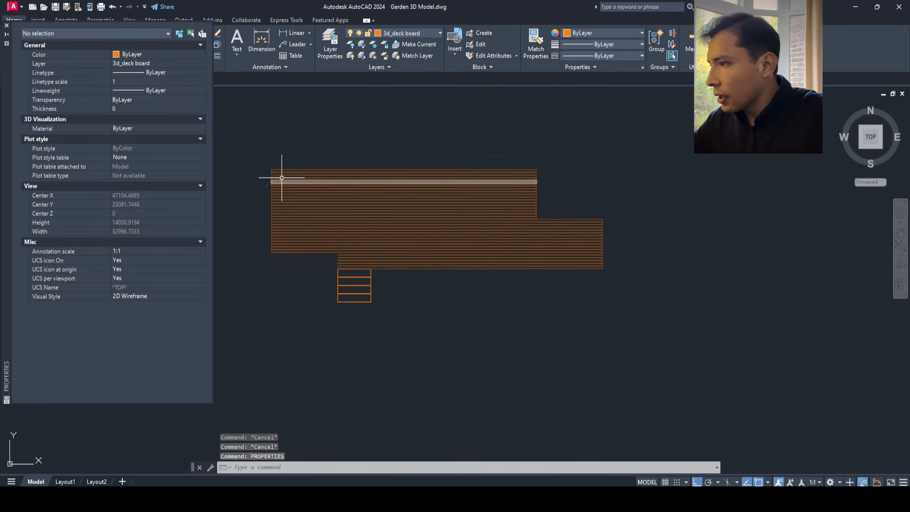
{"action": "scroll", "coordinate": [270, 169], "scroll_direction": "up", "scroll_amount": 2}
{"action": "left_click", "coordinate": [269, 167]}
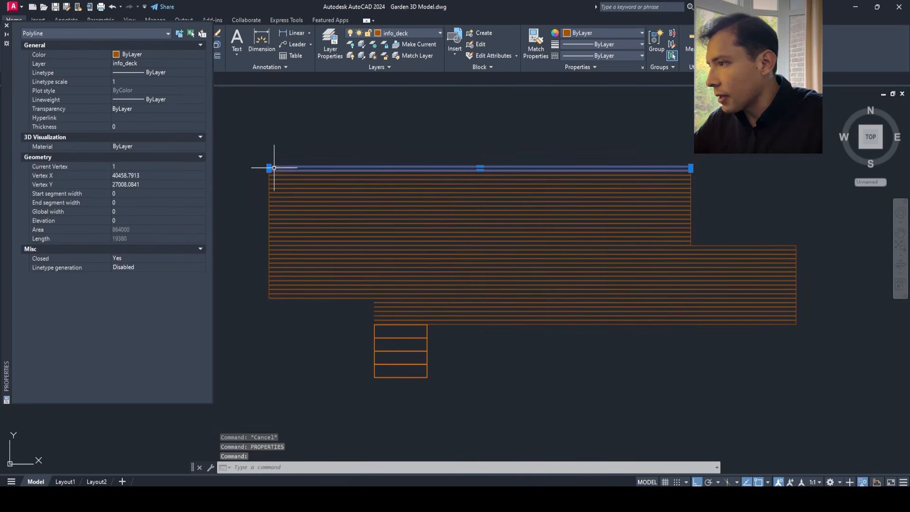
{"action": "scroll", "coordinate": [270, 169], "scroll_direction": "up", "scroll_amount": 3}
{"action": "scroll", "coordinate": [609, 149], "scroll_direction": "down", "scroll_amount": 6}
{"action": "scroll", "coordinate": [449, 266], "scroll_direction": "up", "scroll_amount": 5}
{"action": "scroll", "coordinate": [412, 247], "scroll_direction": "down", "scroll_amount": 6}
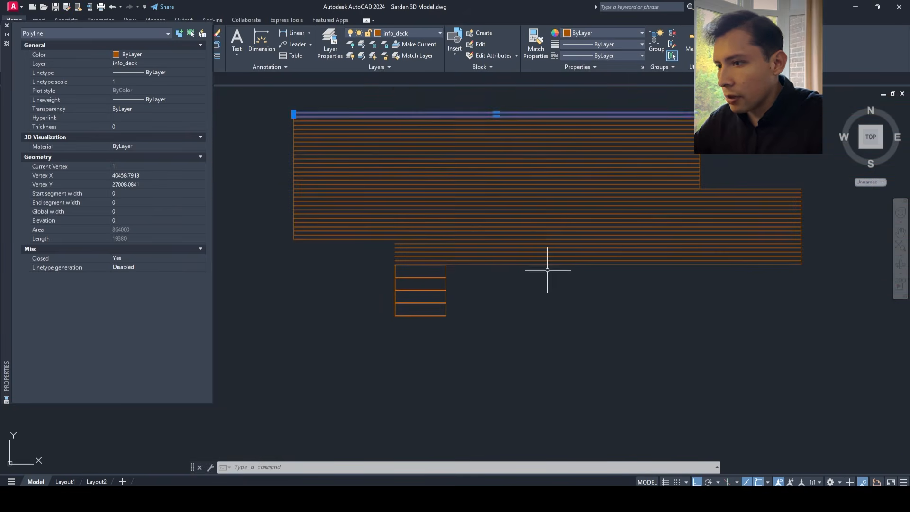
{"action": "key", "text": "Escape"}
{"action": "left_click", "coordinate": [407, 261]}
{"action": "scroll", "coordinate": [702, 243], "scroll_direction": "up", "scroll_amount": 2}
{"action": "scroll", "coordinate": [337, 283], "scroll_direction": "up", "scroll_amount": 4}
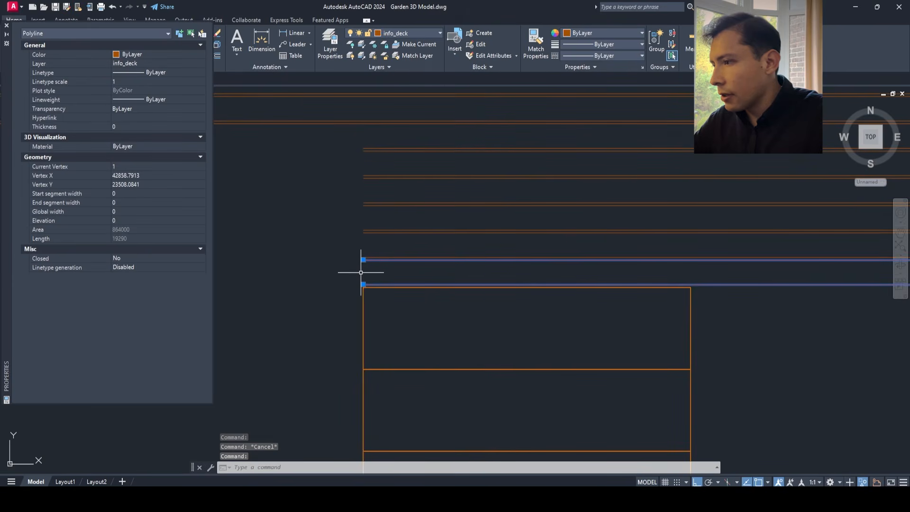
- Draw a polyline across the open end of the board beside the steps and join it to the board's outline
{"action": "key", "text": "Escape"}
{"action": "scroll", "coordinate": [365, 275], "scroll_direction": "up", "scroll_amount": 2}
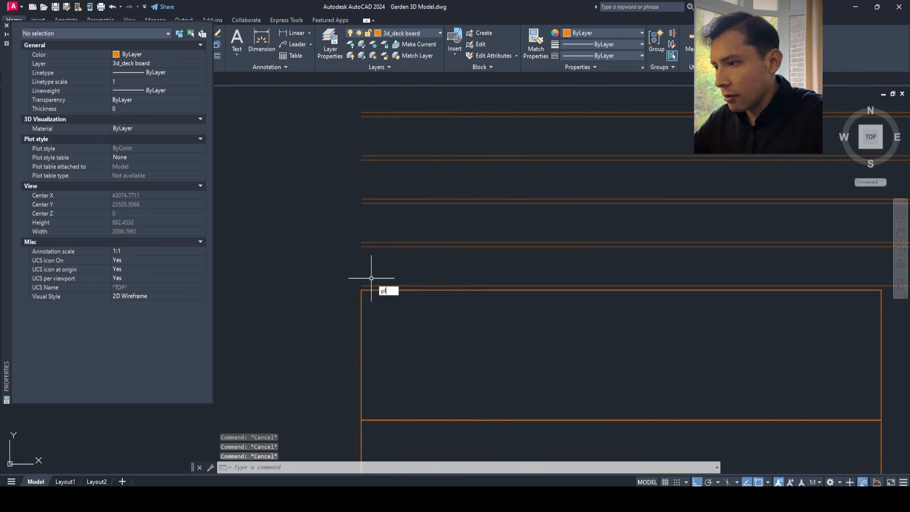
{"action": "key", "text": "Return"}
{"action": "left_click", "coordinate": [368, 283]}
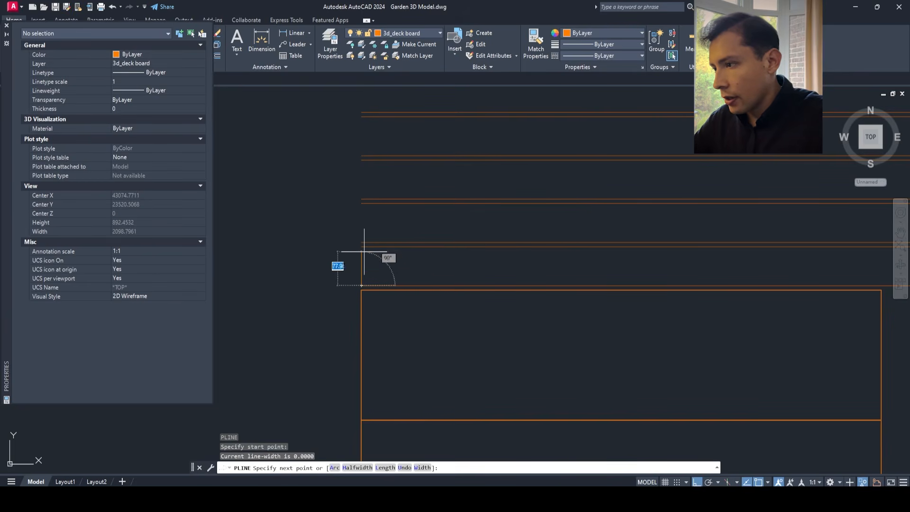
{"action": "left_click", "coordinate": [361, 285]}
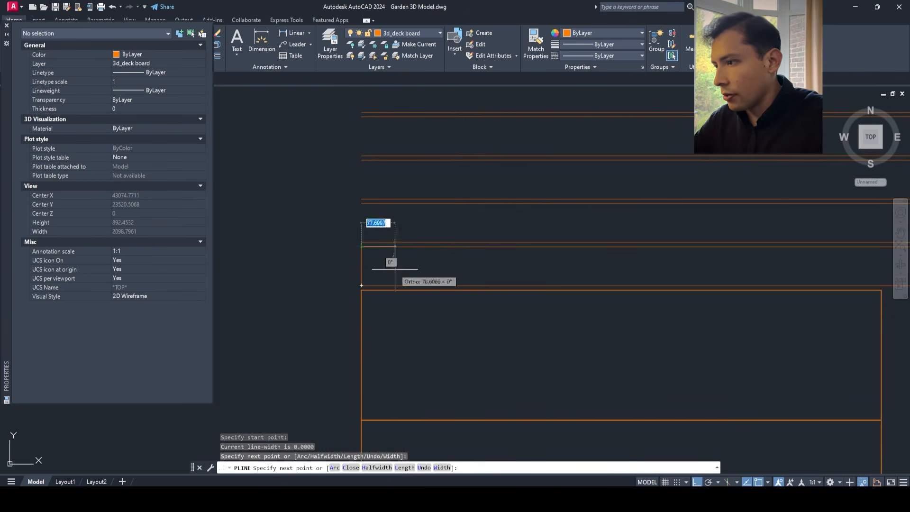
{"action": "key", "text": "Escape"}
{"action": "left_click", "coordinate": [385, 247]}
{"action": "left_click", "coordinate": [393, 263]}
{"action": "left_click", "coordinate": [324, 264]}
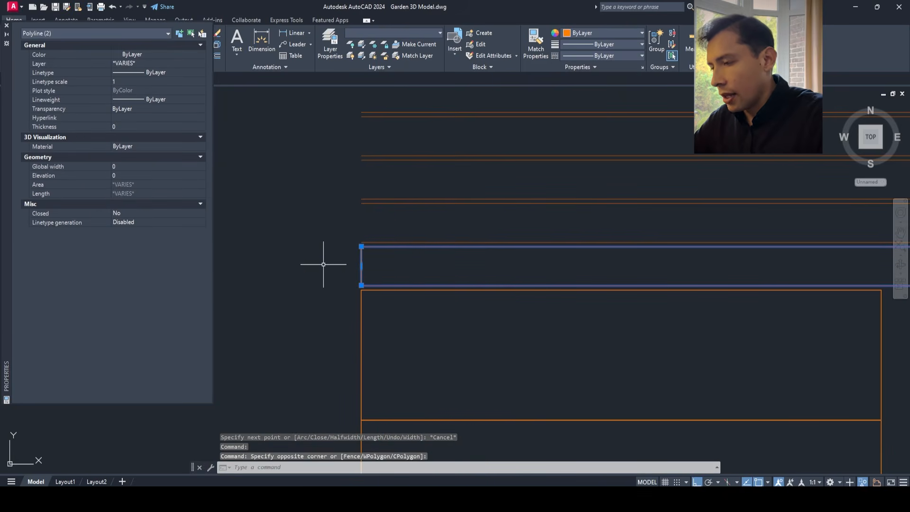
{"action": "type", "text": "J"}
{"action": "key", "text": "Return"}
{"action": "scroll", "coordinate": [380, 266], "scroll_direction": "down", "scroll_amount": 2}
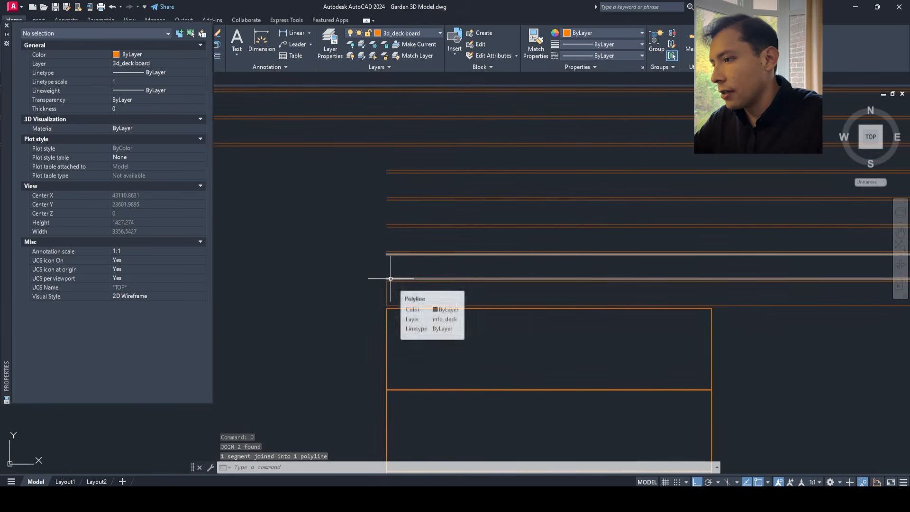
- Set Closed to Yes for the second and third board outlines counted from the steps
{"action": "left_click", "coordinate": [386, 278]}
{"action": "left_click", "coordinate": [158, 261]}
{"action": "left_click", "coordinate": [159, 268]}
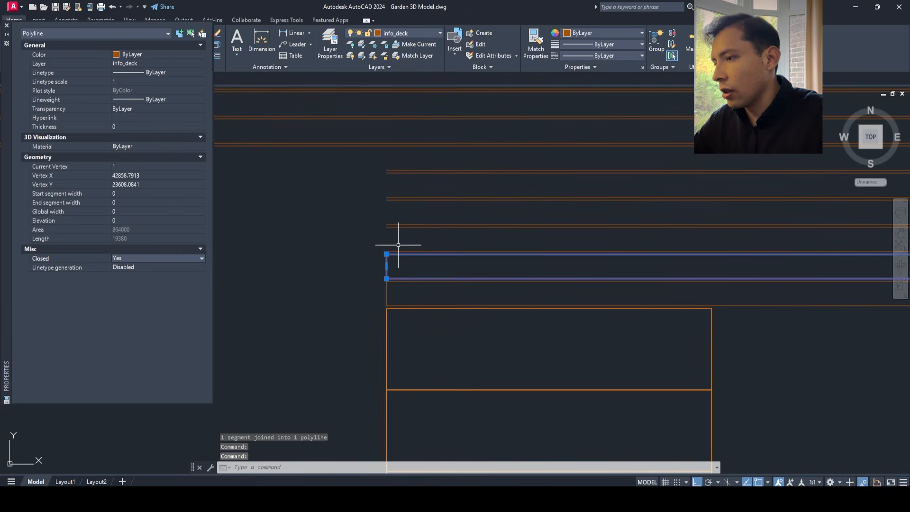
{"action": "key", "text": "Escape"}
{"action": "left_click", "coordinate": [393, 227]}
{"action": "key", "text": "Escape"}
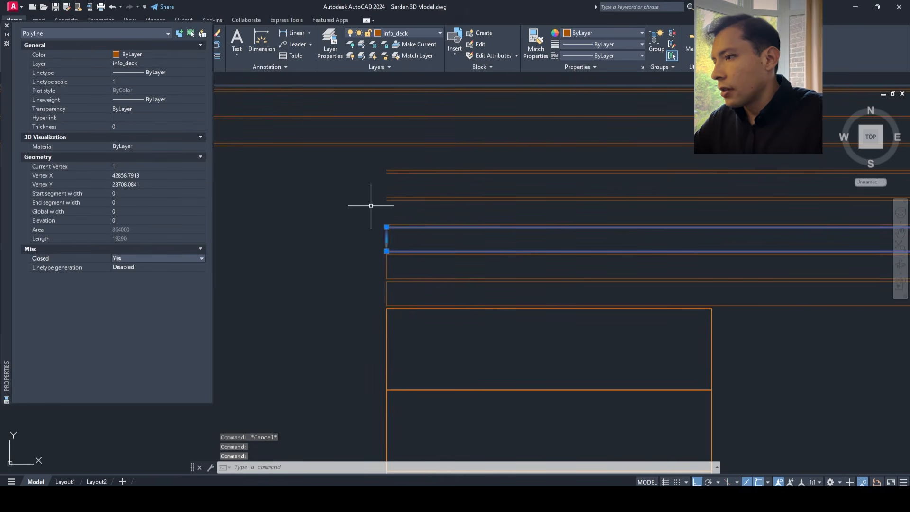
- Select the fourth and fifth board outlines from the steps together and set Closed to Yes
{"action": "left_click", "coordinate": [395, 211]}
{"action": "left_click", "coordinate": [376, 172]}
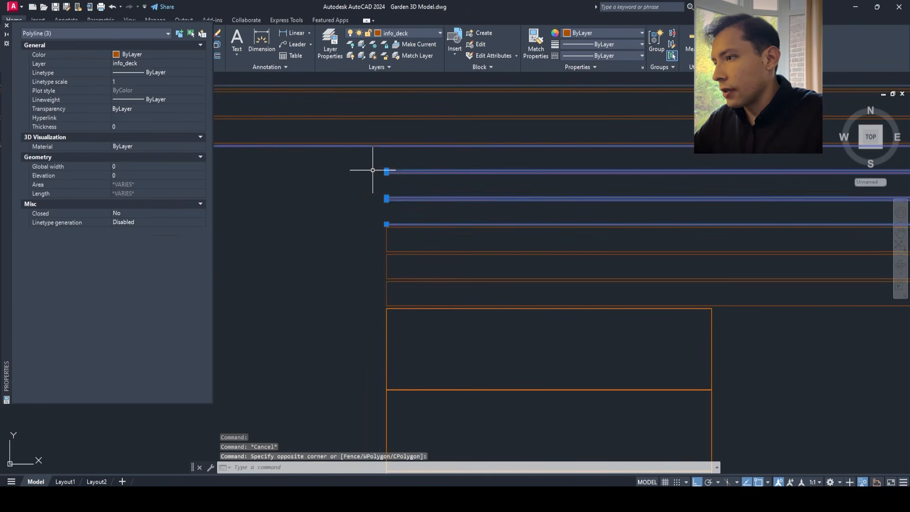
{"action": "scroll", "coordinate": [375, 195], "scroll_direction": "down", "scroll_amount": 1}
{"action": "key", "text": "Escape"}
{"action": "scroll", "coordinate": [379, 195], "scroll_direction": "up", "scroll_amount": 2}
{"action": "left_click", "coordinate": [397, 223]}
{"action": "left_click", "coordinate": [369, 190]}
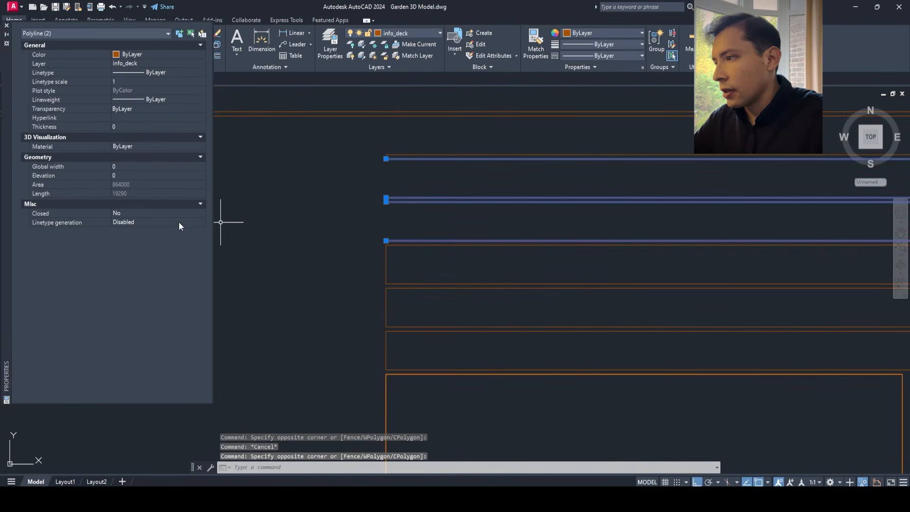
{"action": "left_click", "coordinate": [149, 222]}
{"action": "scroll", "coordinate": [544, 266], "scroll_direction": "down", "scroll_amount": 3}
{"action": "scroll", "coordinate": [483, 248], "scroll_direction": "up", "scroll_amount": 2}
{"action": "key", "text": "Escape"}
- Try setting Closed to Yes for the sixth board outline at the deck's stepped corner, and undo the change
{"action": "left_click", "coordinate": [549, 226]}
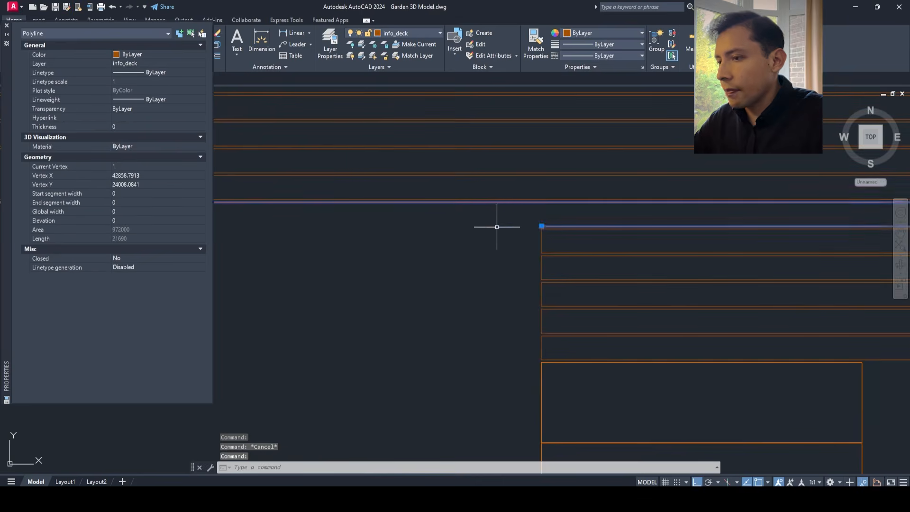
{"action": "scroll", "coordinate": [545, 227], "scroll_direction": "down", "scroll_amount": 3}
{"action": "middle_click_drag", "start_coordinate": [536, 234], "coordinate": [465, 234]}
{"action": "scroll", "coordinate": [369, 235], "scroll_direction": "up", "scroll_amount": 2}
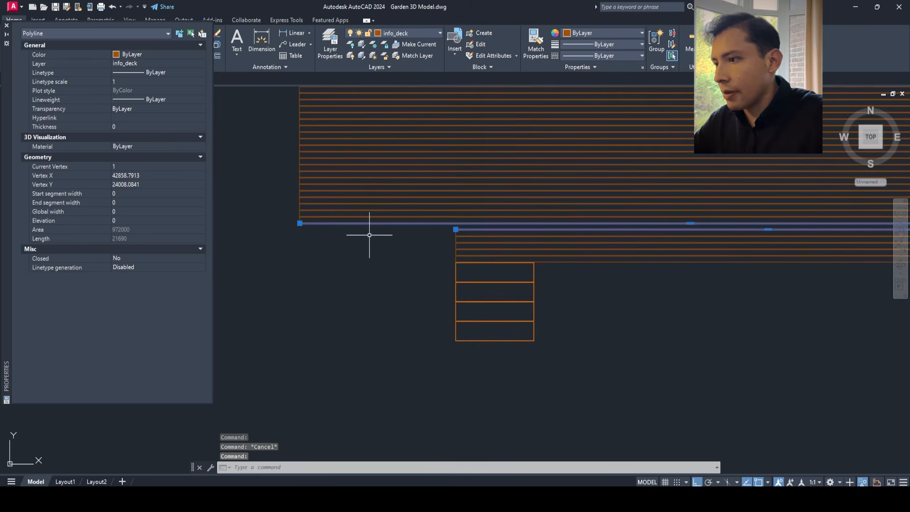
{"action": "left_click", "coordinate": [129, 262]}
{"action": "left_click", "coordinate": [128, 277]}
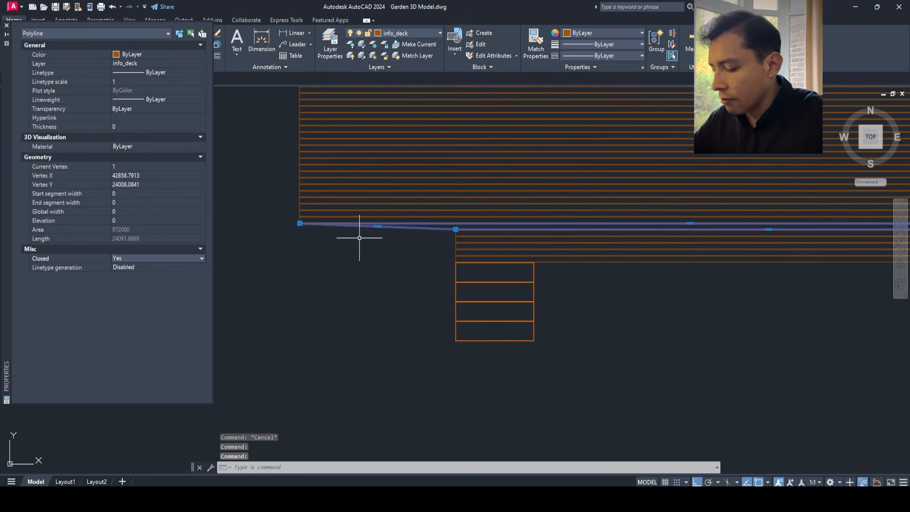
{"action": "key", "text": "ctrl+z"}
- Stretch the sixth board outline's stray end vertex to line up with the shorter boards and set Closed to Yes
{"action": "scroll", "coordinate": [439, 240], "scroll_direction": "up", "scroll_amount": 3}
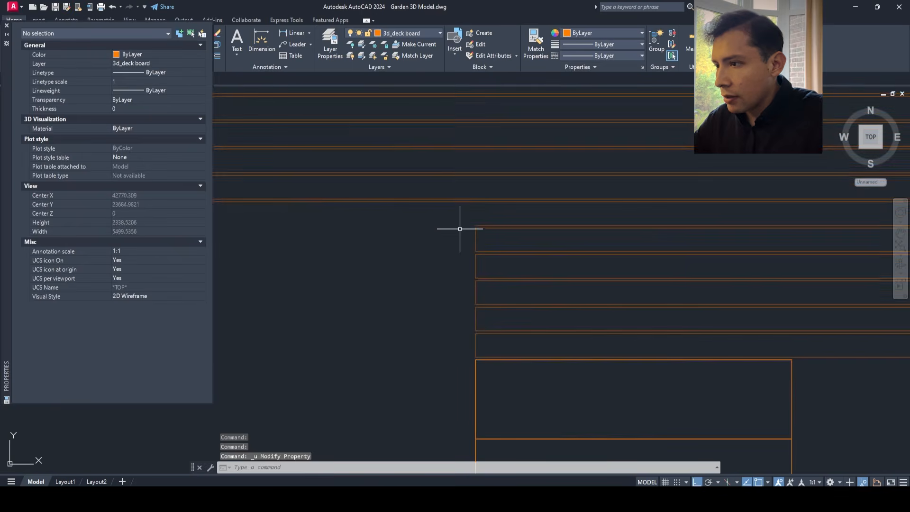
{"action": "scroll", "coordinate": [275, 213], "scroll_direction": "up", "scroll_amount": 2}
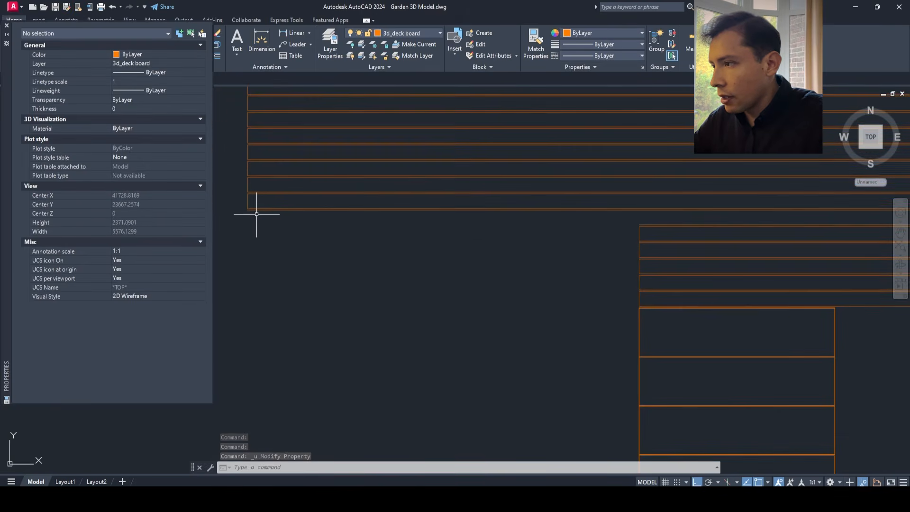
{"action": "left_click", "coordinate": [253, 211]}
{"action": "scroll", "coordinate": [654, 218], "scroll_direction": "up", "scroll_amount": 5}
{"action": "left_click", "coordinate": [640, 225]}
{"action": "left_click", "coordinate": [476, 248]}
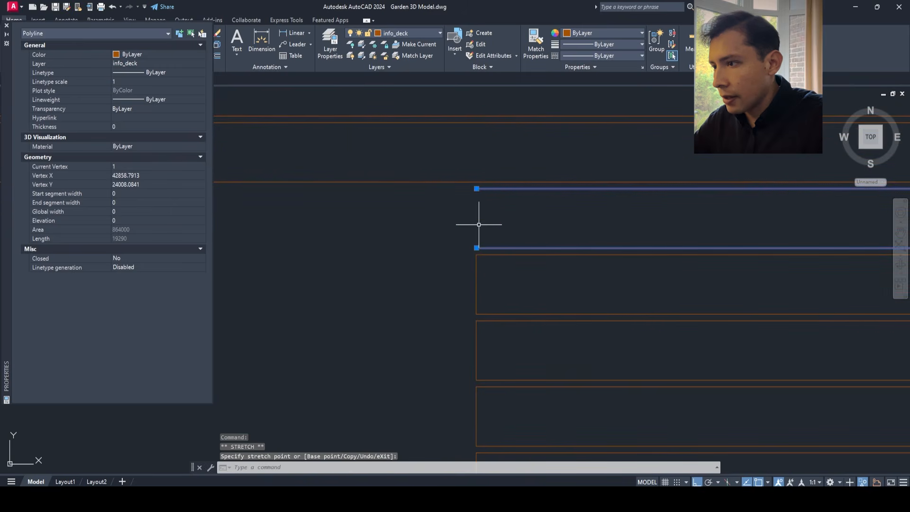
{"action": "left_click", "coordinate": [142, 258]}
{"action": "left_click", "coordinate": [140, 269]}
{"action": "scroll", "coordinate": [464, 220], "scroll_direction": "down", "scroll_amount": 5}
{"action": "key", "text": "Escape"}
{"action": "key", "text": "Escape"}
{"action": "scroll", "coordinate": [498, 227], "scroll_direction": "down", "scroll_amount": 6}
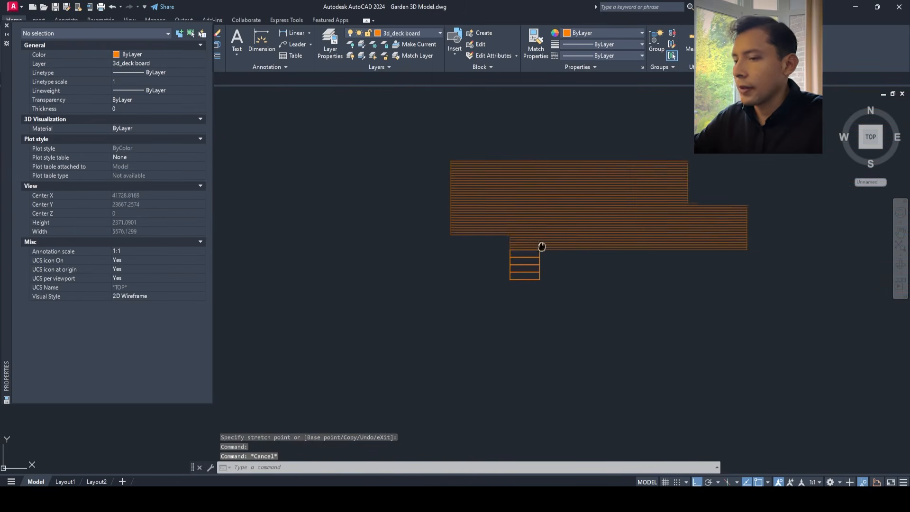
- Close the object properties and switch the deck to the SW Isometric view
{"action": "scroll", "coordinate": [701, 204], "scroll_direction": "up", "scroll_amount": 5}
{"action": "scroll", "coordinate": [673, 211], "scroll_direction": "down", "scroll_amount": 5}
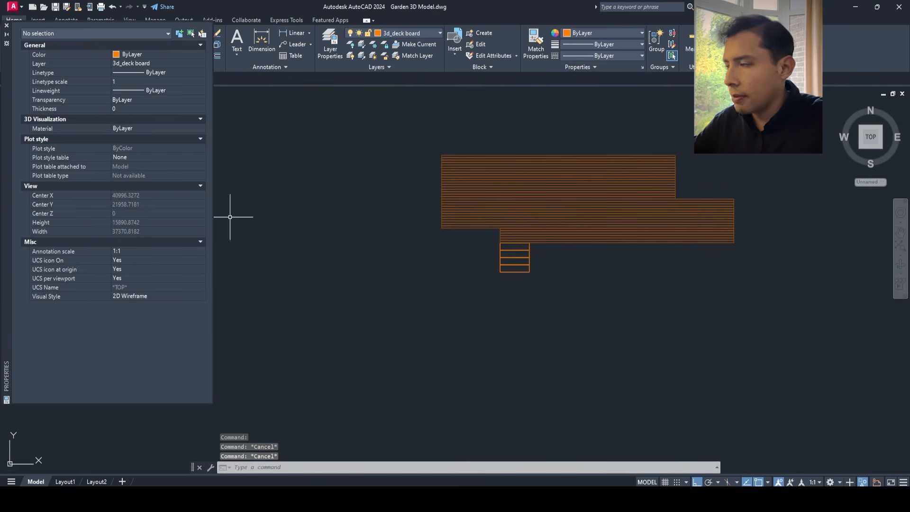
{"action": "scroll", "coordinate": [376, 199], "scroll_direction": "down", "scroll_amount": 2}
{"action": "mouse_move", "coordinate": [527, 241]}
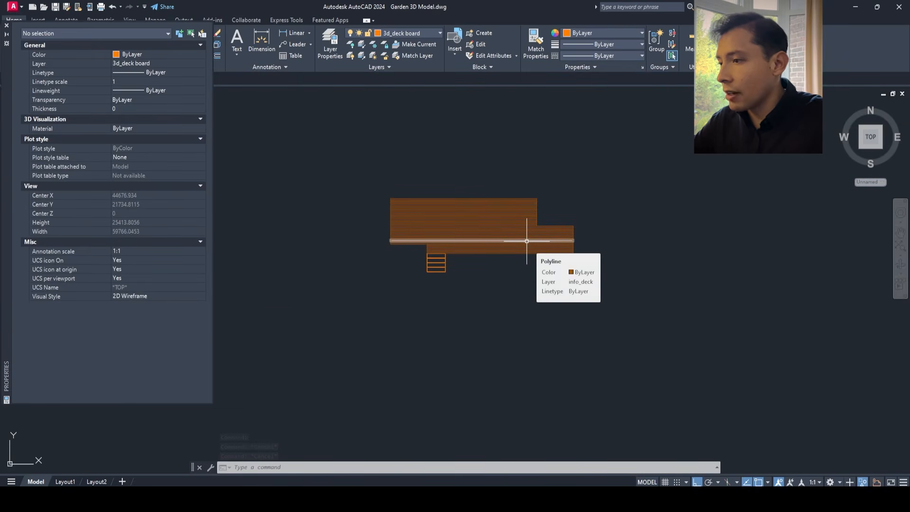
{"action": "middle_click_drag", "start_coordinate": [505, 255], "coordinate": [468, 254]}
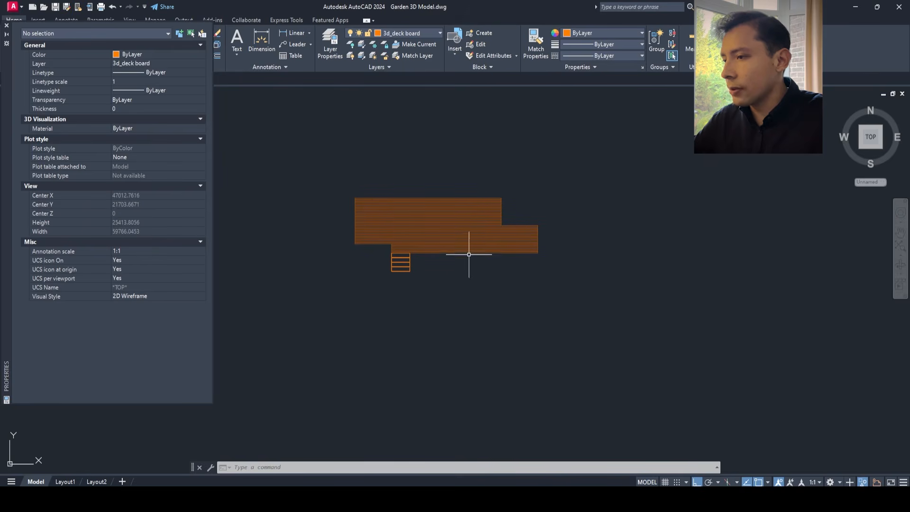
{"action": "left_click", "coordinate": [6, 25]}
{"action": "key", "text": "Escape"}
{"action": "key", "text": "Escape"}
{"action": "key", "text": "Escape"}
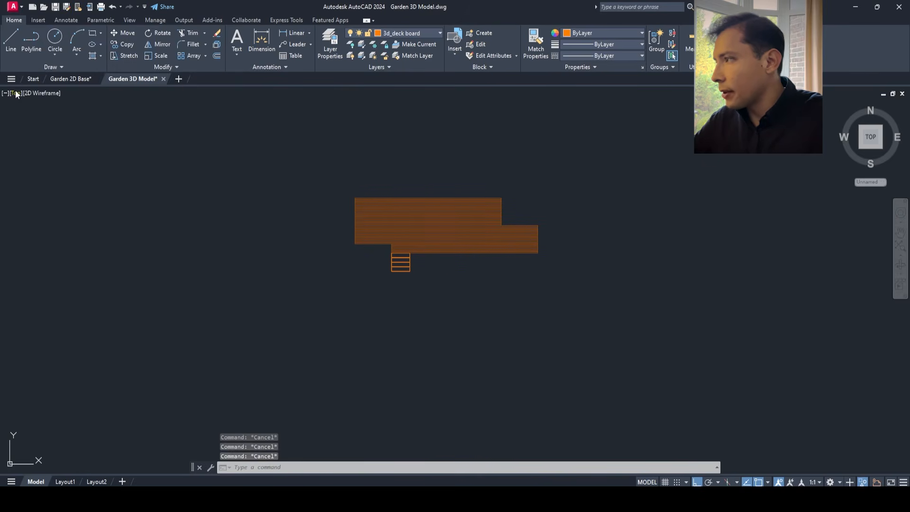
{"action": "left_click", "coordinate": [17, 94]}
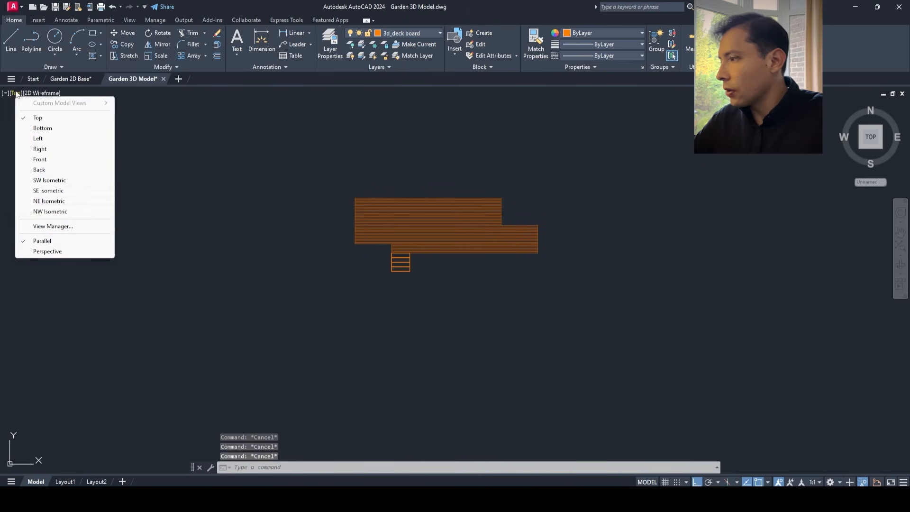
{"action": "left_click", "coordinate": [61, 184]}
{"action": "scroll", "coordinate": [365, 280], "scroll_direction": "down", "scroll_amount": 4}
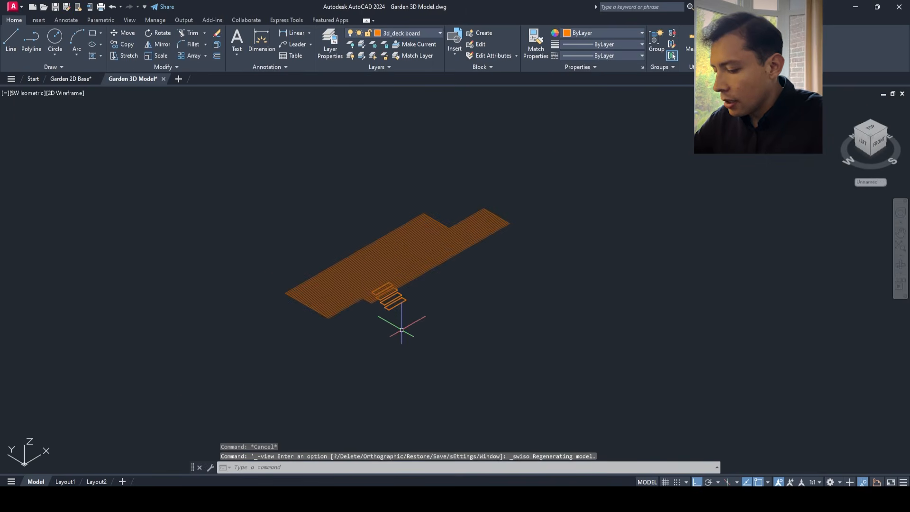
- Extrude all the main deck board outlines, leaving out the steps, to a height of 20
{"action": "key", "text": "Return"}
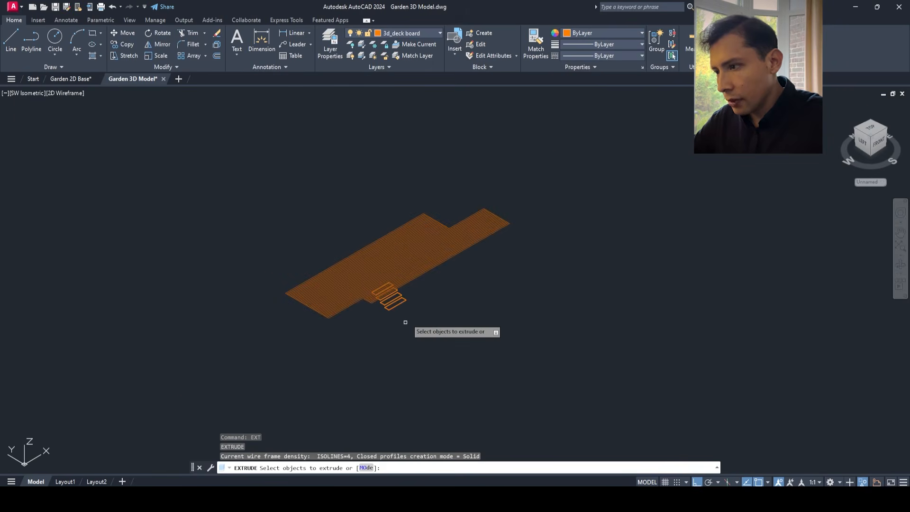
{"action": "left_click", "coordinate": [504, 268]}
{"action": "left_click", "coordinate": [448, 197]}
{"action": "scroll", "coordinate": [446, 199], "scroll_direction": "up", "scroll_amount": 5}
{"action": "left_click", "coordinate": [579, 356]}
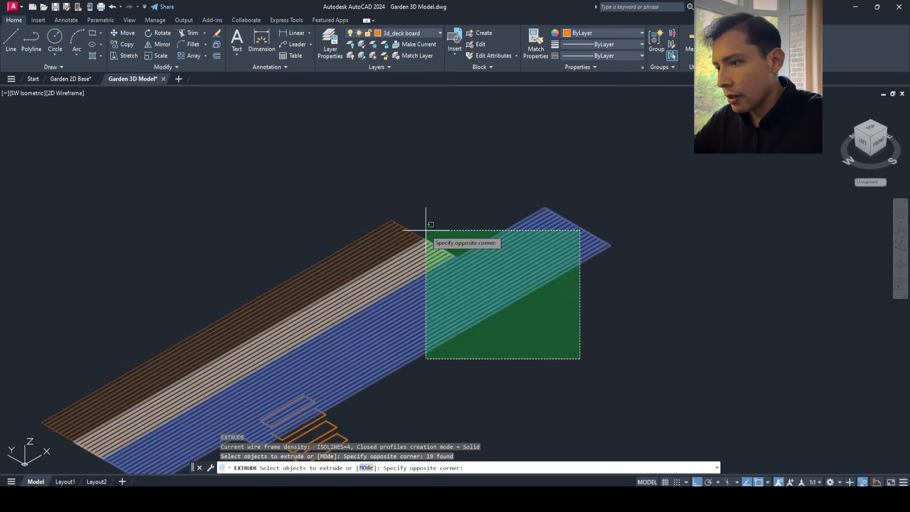
{"action": "left_click", "coordinate": [427, 220]}
{"action": "left_click", "coordinate": [434, 221]}
{"action": "left_click", "coordinate": [340, 243]}
{"action": "middle_click_drag", "start_coordinate": [352, 226], "coordinate": [408, 161]}
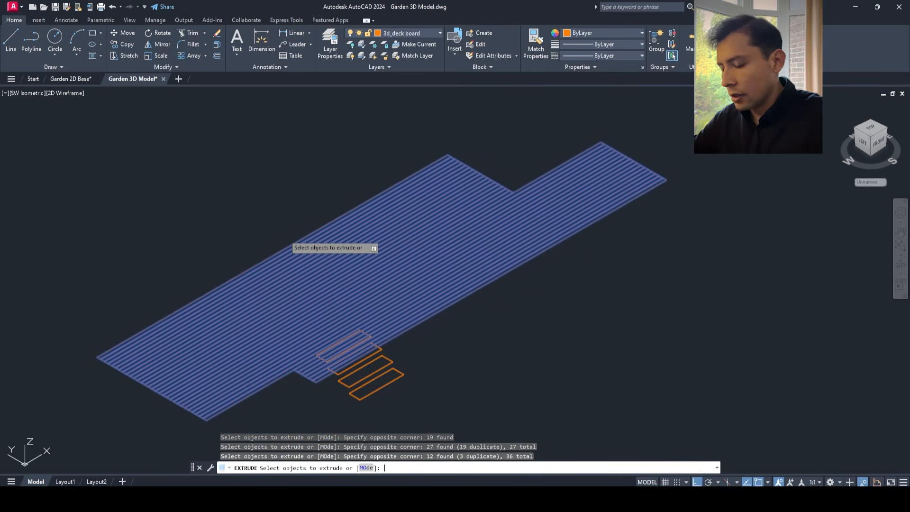
{"action": "key", "text": "Return"}
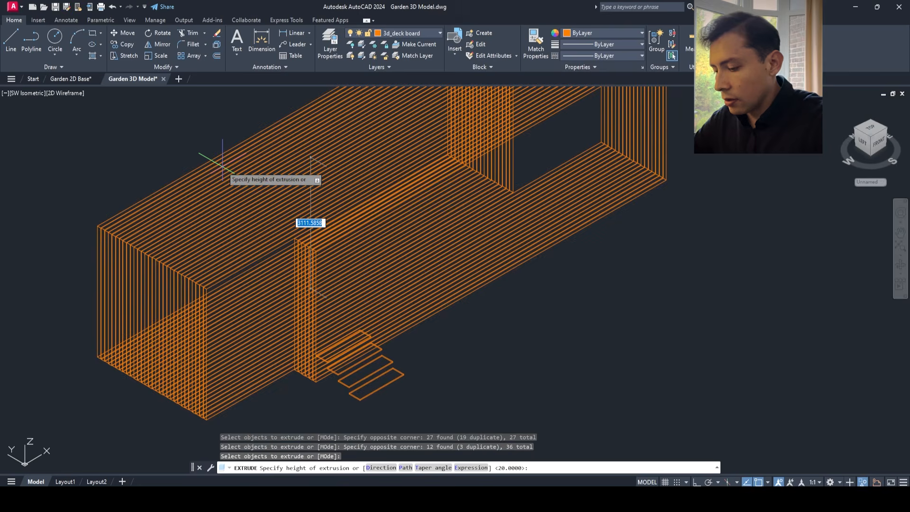
{"action": "type", "text": "20"}
{"action": "key", "text": "Return"}
{"action": "scroll", "coordinate": [220, 164], "scroll_direction": "down", "scroll_amount": 6}
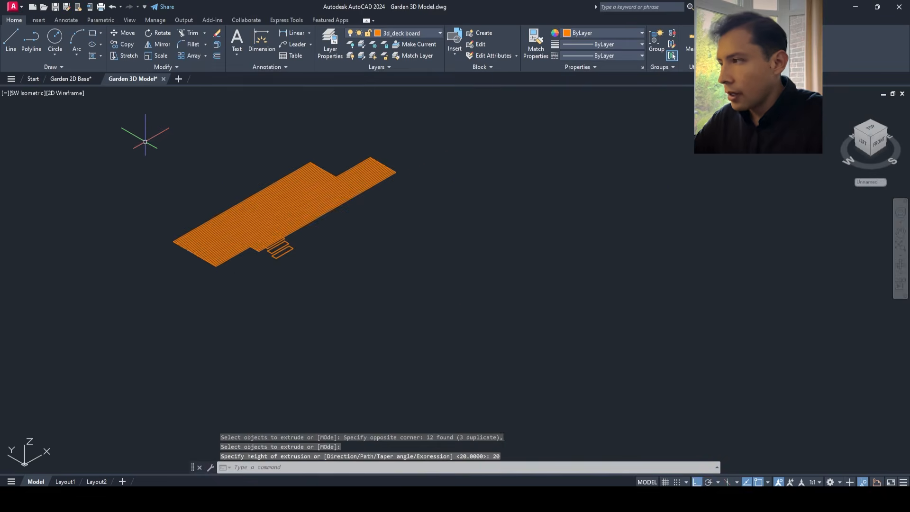
{"action": "key", "text": "Escape"}
{"action": "key", "text": "Escape"}
- In the Right view, move all the main deck boards straight up until their top edges align with the top step's
{"action": "left_click", "coordinate": [28, 94]}
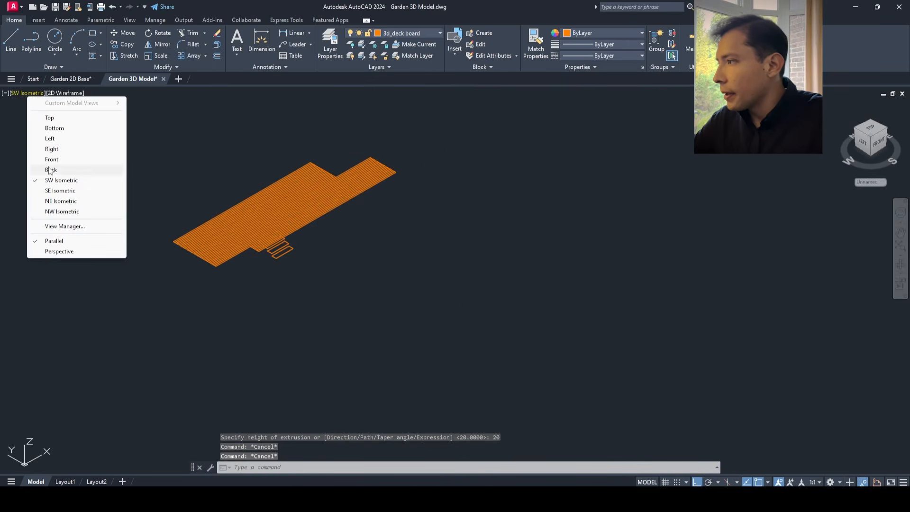
{"action": "left_click", "coordinate": [53, 150]}
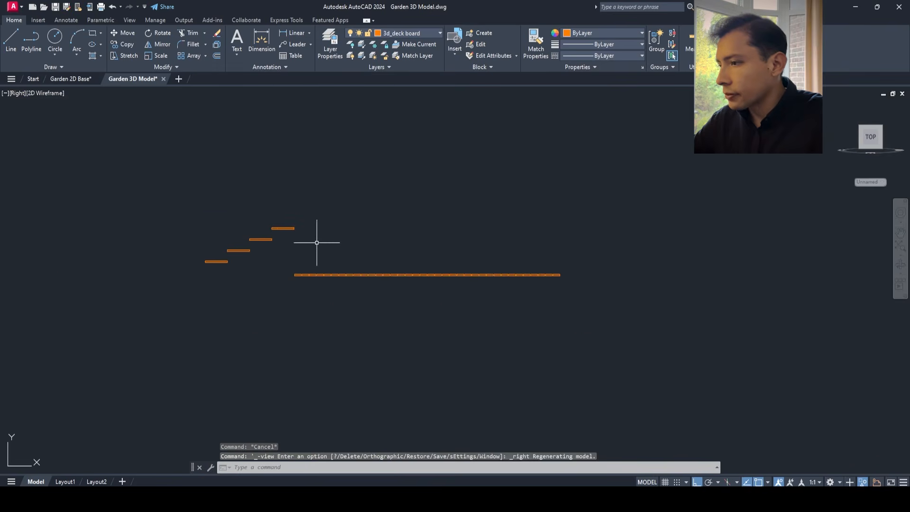
{"action": "left_click", "coordinate": [273, 253]}
{"action": "left_click", "coordinate": [609, 285]}
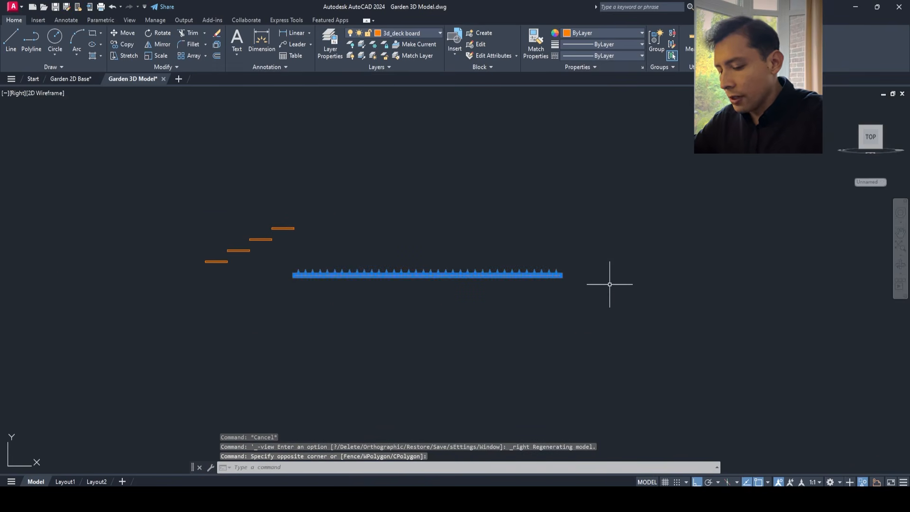
{"action": "type", "text": "m"}
{"action": "key", "text": "Return"}
{"action": "scroll", "coordinate": [303, 287], "scroll_direction": "up", "scroll_amount": 5}
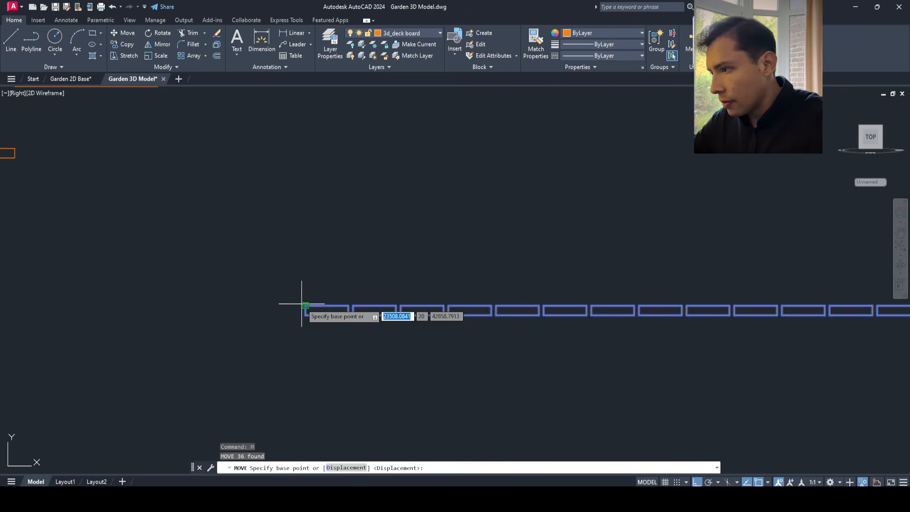
{"action": "left_click", "coordinate": [306, 311]}
{"action": "scroll", "coordinate": [313, 227], "scroll_direction": "down", "scroll_amount": 3}
{"action": "scroll", "coordinate": [305, 190], "scroll_direction": "up", "scroll_amount": 8}
{"action": "scroll", "coordinate": [306, 178], "scroll_direction": "down", "scroll_amount": 4}
{"action": "scroll", "coordinate": [307, 177], "scroll_direction": "down", "scroll_amount": 3}
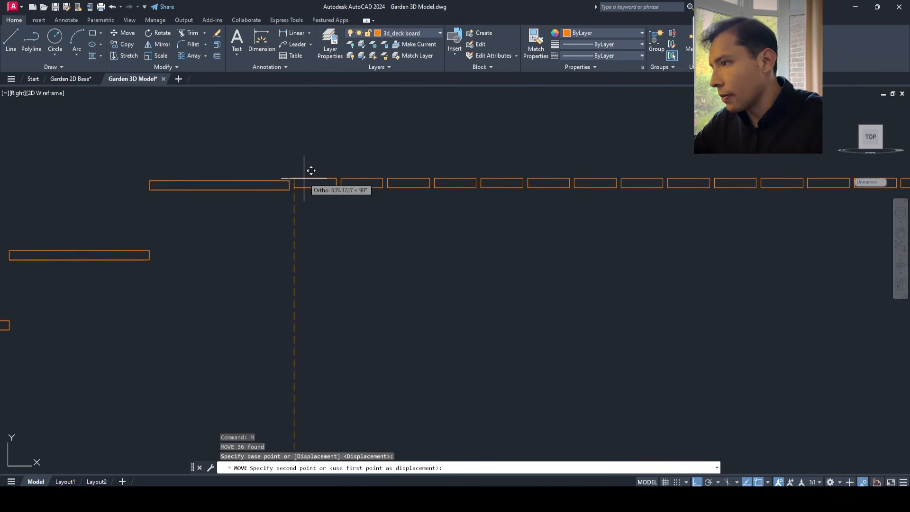
{"action": "scroll", "coordinate": [306, 178], "scroll_direction": "up", "scroll_amount": 4}
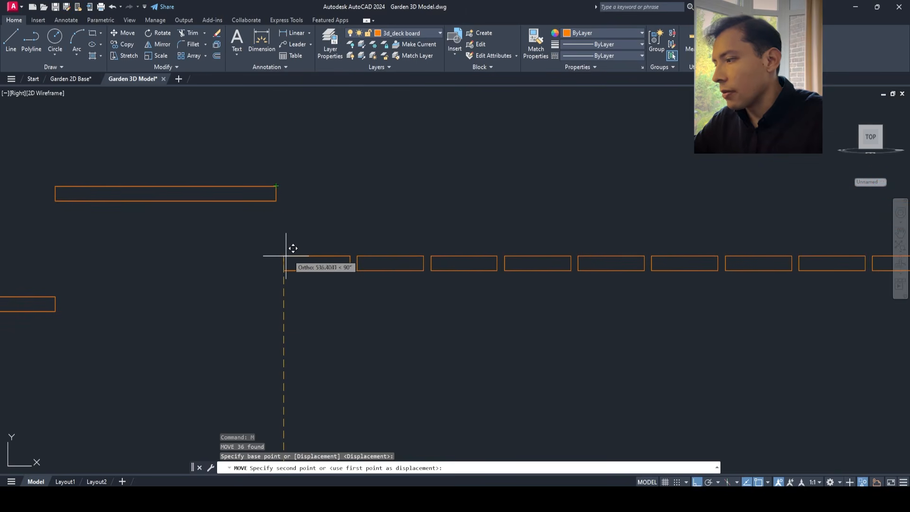
{"action": "scroll", "coordinate": [256, 261], "scroll_direction": "down", "scroll_amount": 5}
{"action": "scroll", "coordinate": [303, 249], "scroll_direction": "up", "scroll_amount": 3}
{"action": "scroll", "coordinate": [307, 247], "scroll_direction": "up", "scroll_amount": 4}
{"action": "scroll", "coordinate": [300, 179], "scroll_direction": "down", "scroll_amount": 2}
{"action": "scroll", "coordinate": [276, 158], "scroll_direction": "down", "scroll_amount": 2}
{"action": "scroll", "coordinate": [272, 155], "scroll_direction": "up", "scroll_amount": 6}
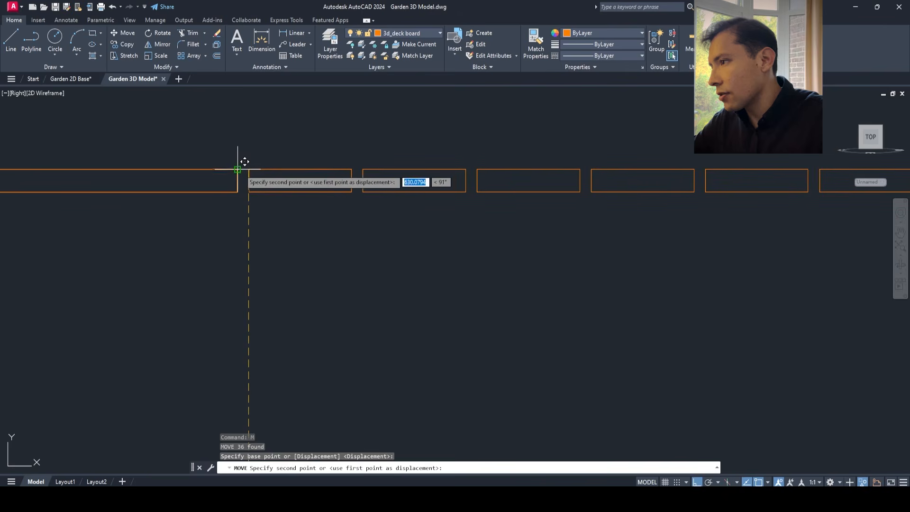
{"action": "scroll", "coordinate": [249, 169], "scroll_direction": "down", "scroll_amount": 8}
{"action": "key", "text": "Escape"}
{"action": "key", "text": "Escape"}
- Show the deck in the SW Isometric view with the Shaded with edges visual style
{"action": "left_click", "coordinate": [18, 92]}
{"action": "left_click", "coordinate": [53, 180]}
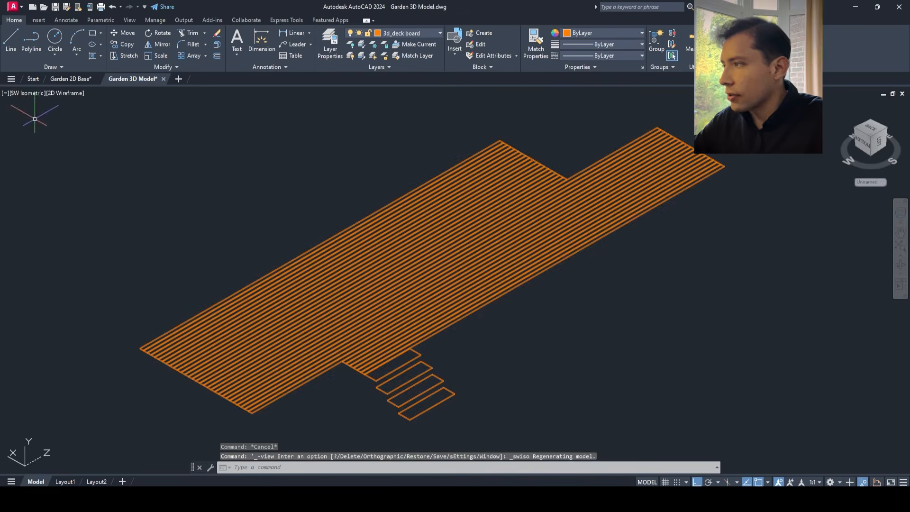
{"action": "left_click", "coordinate": [65, 94]}
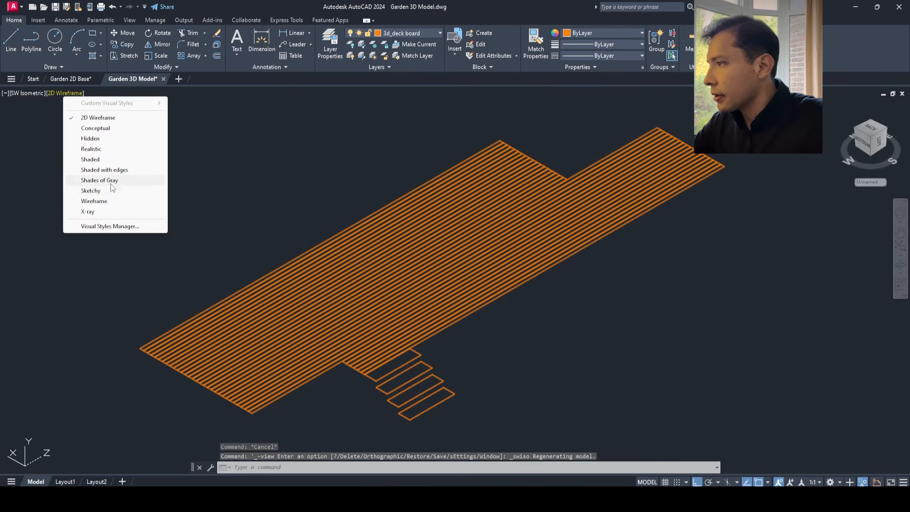
{"action": "left_click", "coordinate": [114, 171]}
{"action": "scroll", "coordinate": [327, 190], "scroll_direction": "down", "scroll_amount": 4}
{"action": "key", "text": "Escape"}
{"action": "key", "text": "Escape"}
{"action": "left_click", "coordinate": [37, 95]}
{"action": "left_click", "coordinate": [57, 95]}
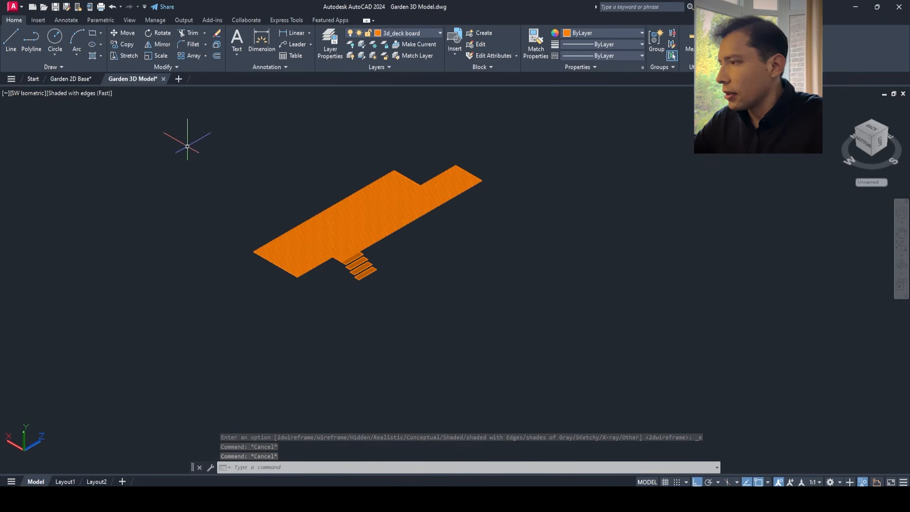
- End the object isolation to bring back the rest of the garden model around the deck
{"action": "right_click", "coordinate": [187, 147]}
{"action": "mouse_move", "coordinate": [256, 197]}
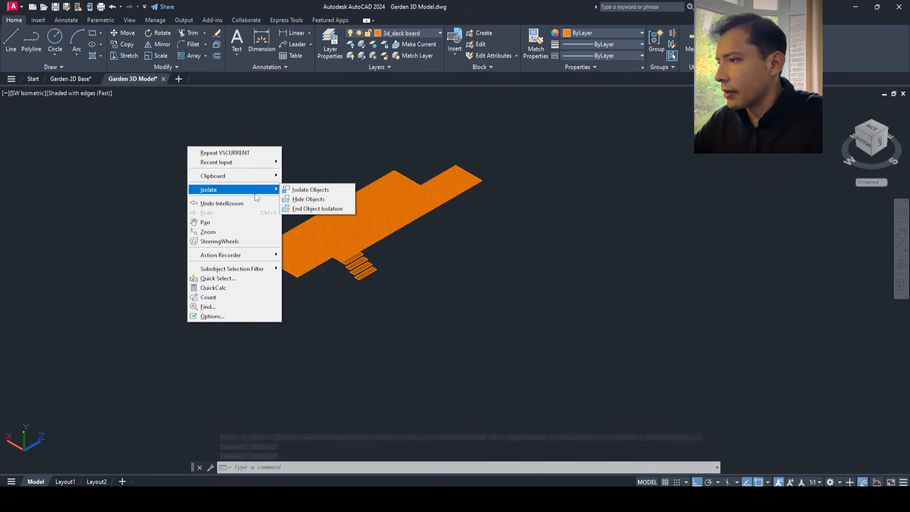
{"action": "left_click", "coordinate": [295, 210]}
{"action": "scroll", "coordinate": [355, 234], "scroll_direction": "up", "scroll_amount": 3}
{"action": "scroll", "coordinate": [357, 235], "scroll_direction": "up", "scroll_amount": 2}
{"action": "key", "text": "Escape"}
{"action": "key", "text": "Escape"}
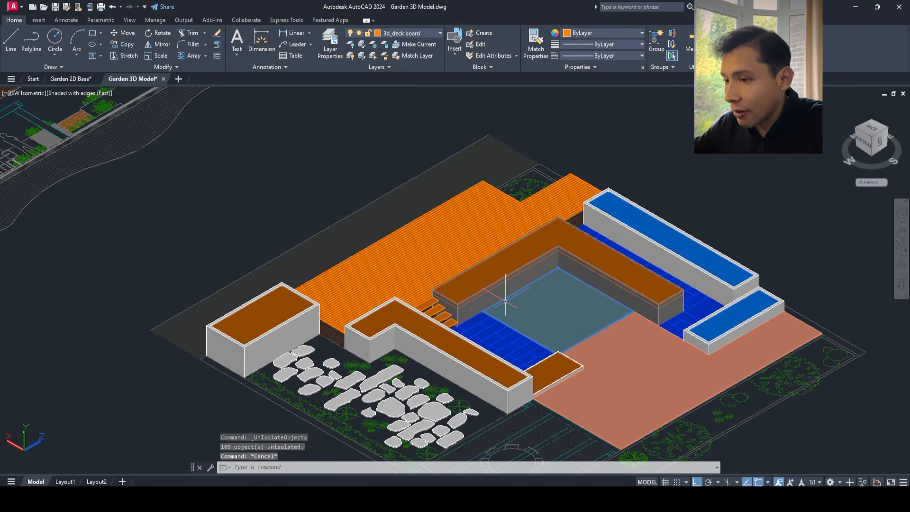
- Select the 3D garden elements together with a window lasso around the model, leaving out the separate flat drawing
{"action": "scroll", "coordinate": [505, 301], "scroll_direction": "down", "scroll_amount": 6}
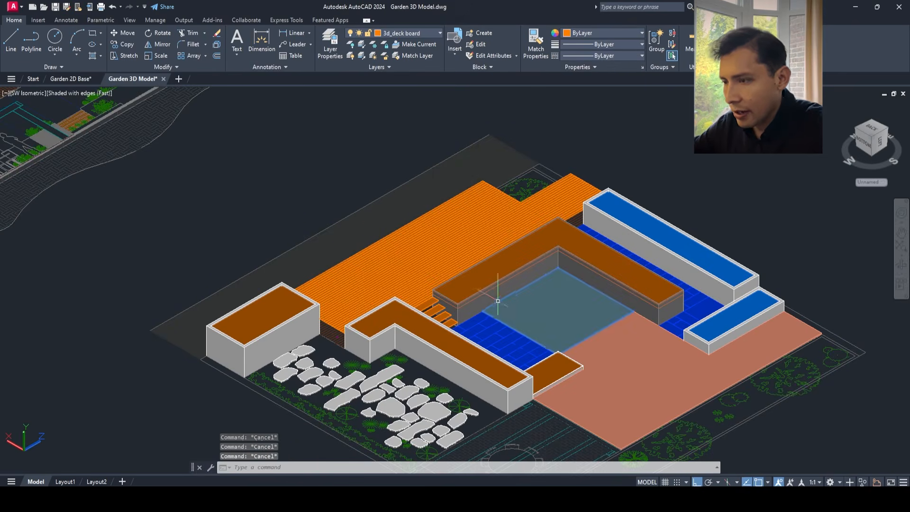
{"action": "left_click", "coordinate": [347, 214]}
{"action": "left_click_drag", "start_coordinate": [347, 214], "coordinate": [294, 279]}
{"action": "scroll", "coordinate": [294, 279], "scroll_direction": "up", "scroll_amount": 2}
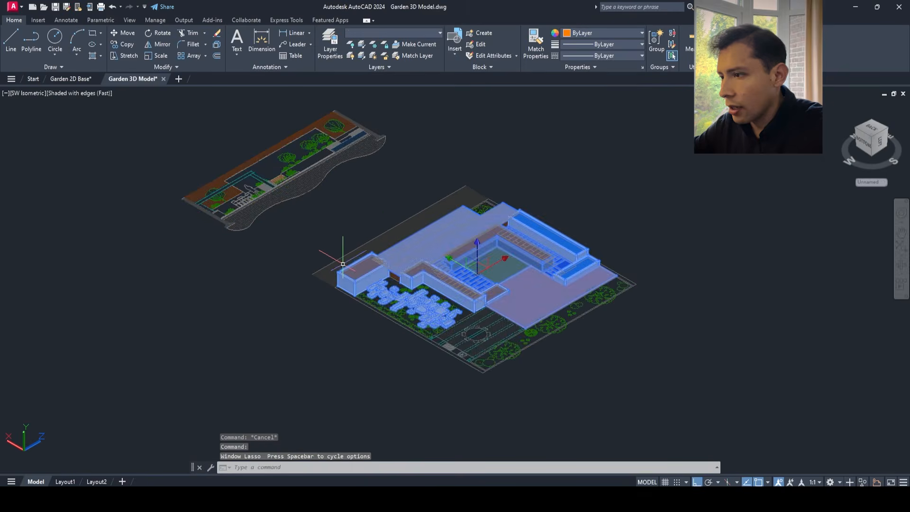
- Isolate the selected 3D garden objects so the 2D base drawings are hidden
{"action": "right_click", "coordinate": [383, 240]}
{"action": "mouse_move", "coordinate": [429, 285]}
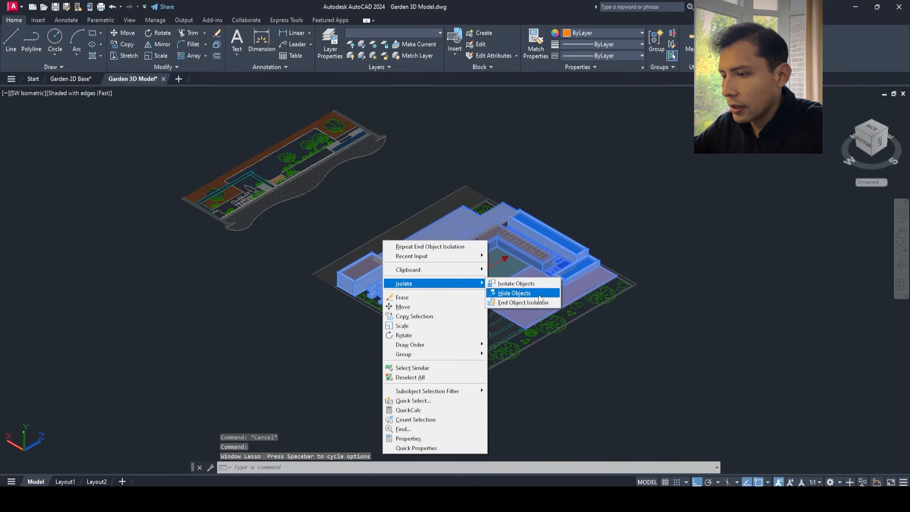
{"action": "left_click", "coordinate": [528, 286]}
{"action": "key", "text": "Escape"}
{"action": "key", "text": "Escape"}
{"action": "scroll", "coordinate": [397, 188], "scroll_direction": "up", "scroll_amount": 2}
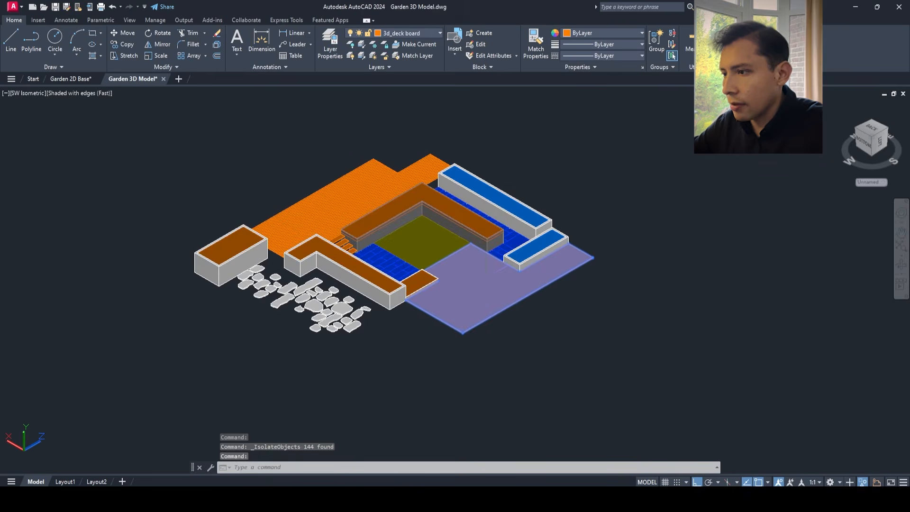
- Orbit the isolated garden model in perspective projection to inspect it from the front and from above
{"action": "type", "text": "orbit"}
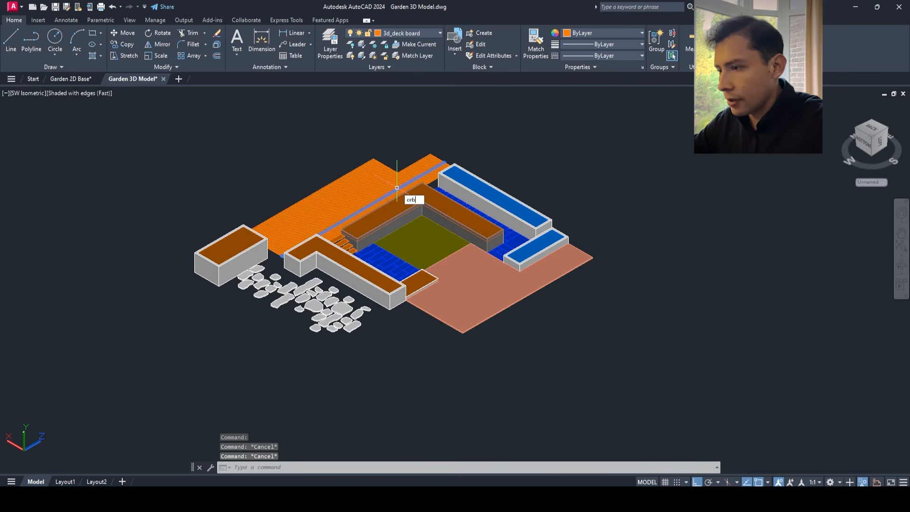
{"action": "key", "text": "Return"}
{"action": "scroll", "coordinate": [396, 188], "scroll_direction": "up", "scroll_amount": 1}
{"action": "right_click", "coordinate": [347, 237]}
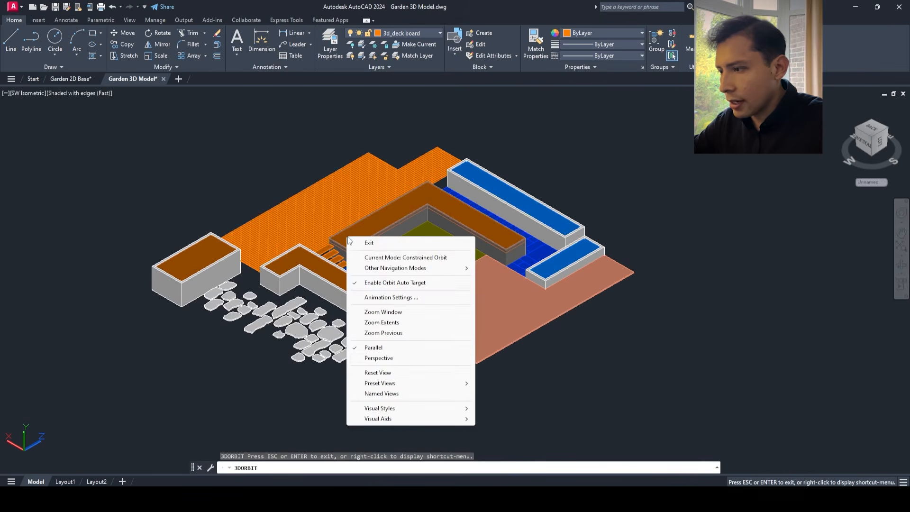
{"action": "left_click", "coordinate": [388, 359]}
{"action": "left_click_drag", "start_coordinate": [420, 304], "coordinate": [381, 304]}
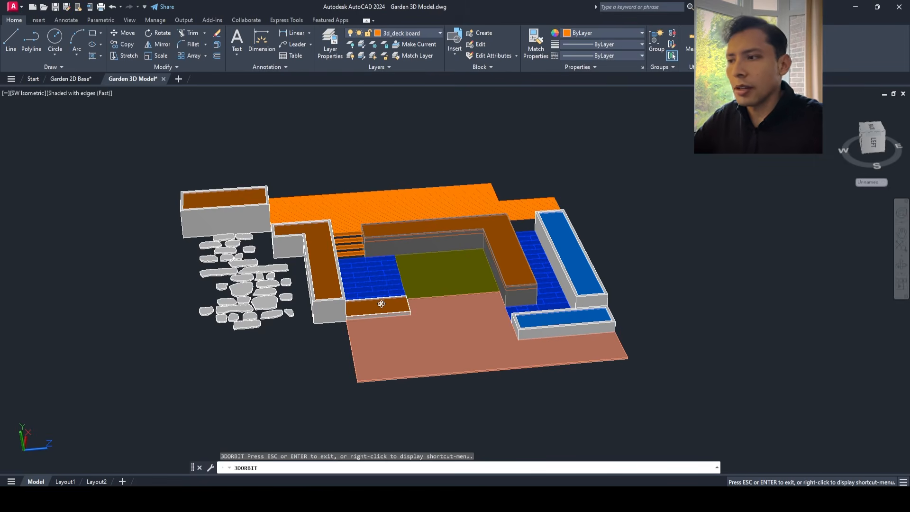
{"action": "left_click_drag", "start_coordinate": [504, 197], "coordinate": [140, 167]}
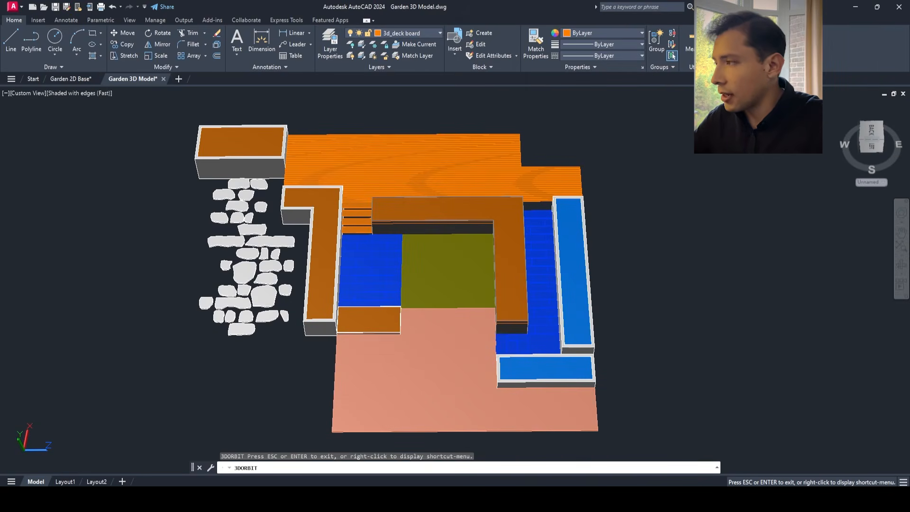
- Switch the visual style to 2D Wireframe and save the drawing
{"action": "key", "text": "Escape"}
{"action": "left_click", "coordinate": [65, 93]}
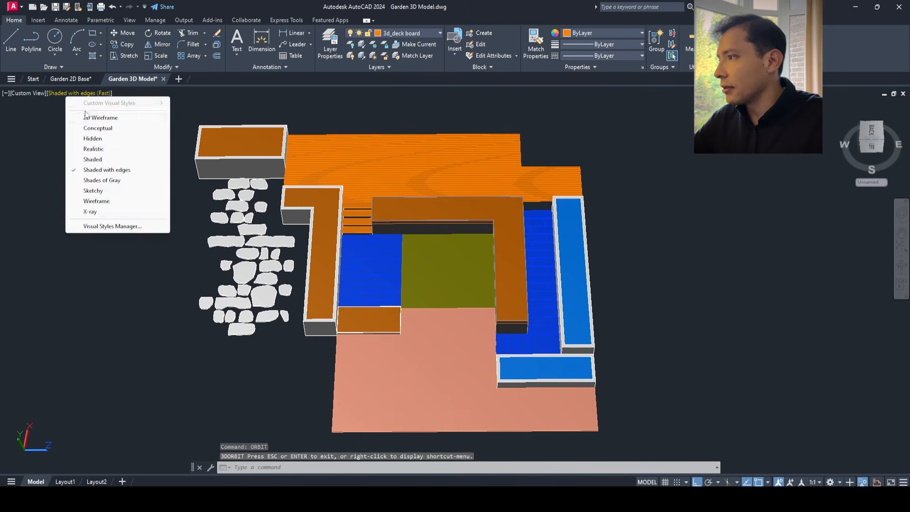
{"action": "left_click", "coordinate": [95, 116]}
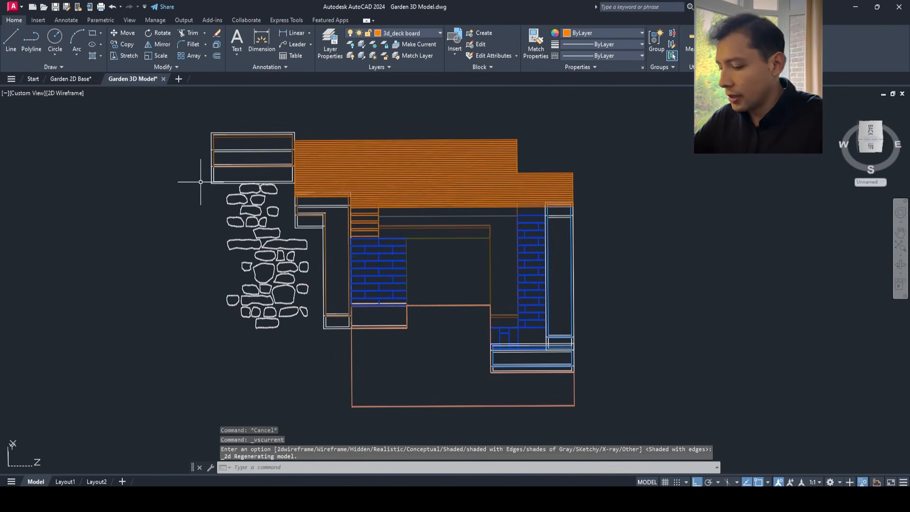
{"action": "key", "text": "Escape"}
{"action": "key", "text": "Escape"}
{"action": "type", "text": "qsave"}
{"action": "key", "text": "Return"}
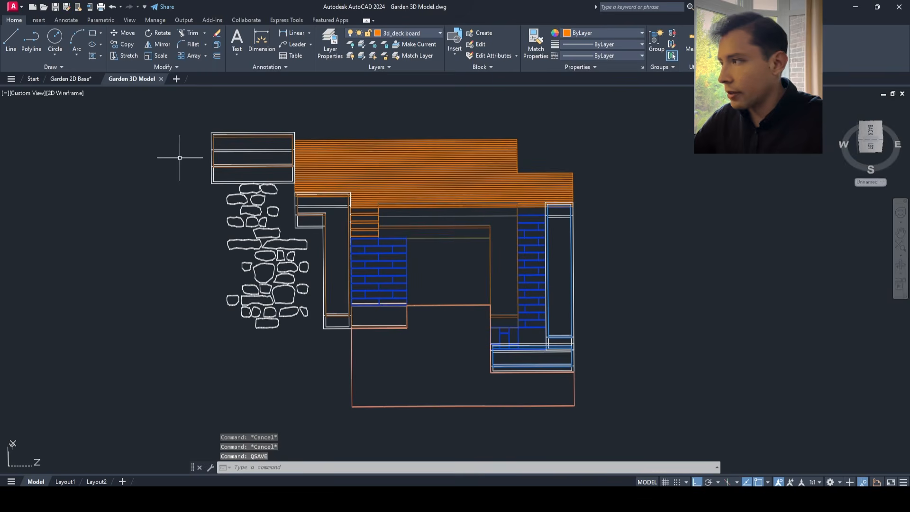
- Switch to the Top view and end object isolation to bring back the 2D base drawing
{"action": "left_click", "coordinate": [27, 93]}
{"action": "left_click", "coordinate": [47, 119]}
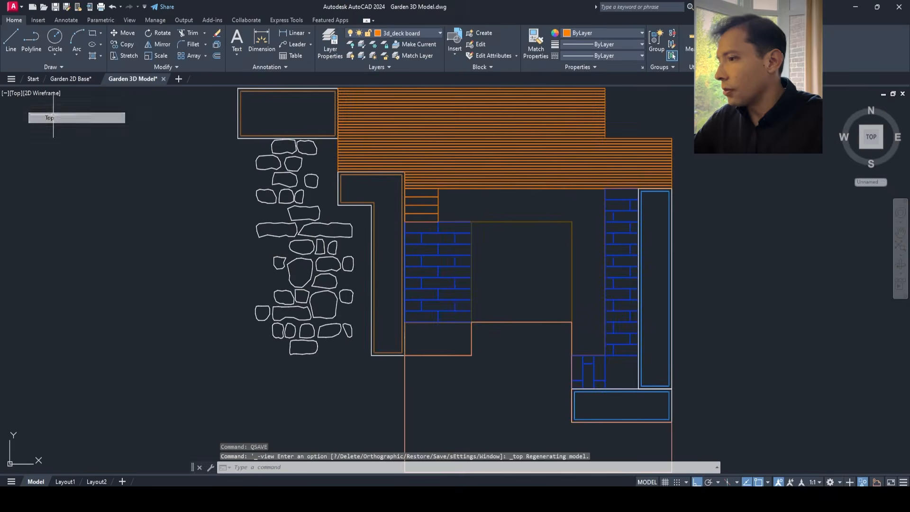
{"action": "scroll", "coordinate": [153, 181], "scroll_direction": "down", "scroll_amount": 3}
{"action": "key", "text": "Escape"}
{"action": "key", "text": "Escape"}
{"action": "key", "text": "Escape"}
{"action": "right_click", "coordinate": [218, 128]}
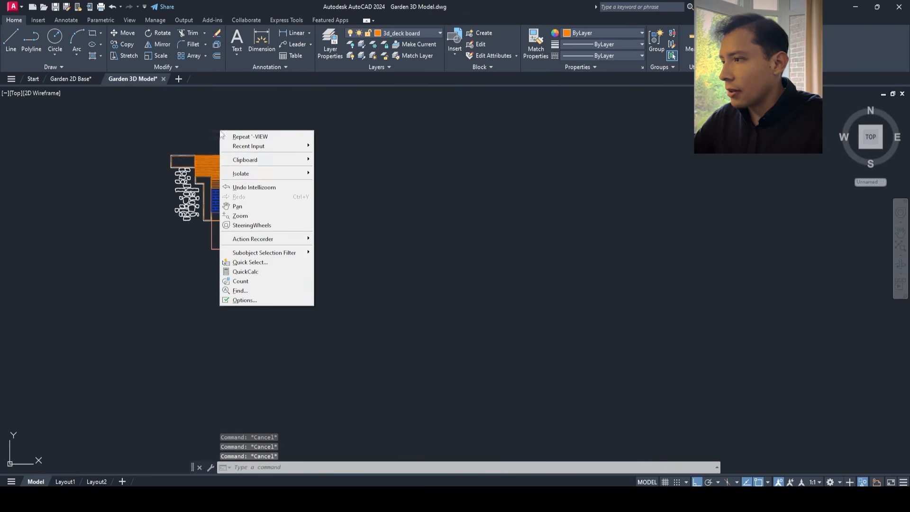
{"action": "mouse_move", "coordinate": [255, 174]}
{"action": "left_click", "coordinate": [330, 192]}
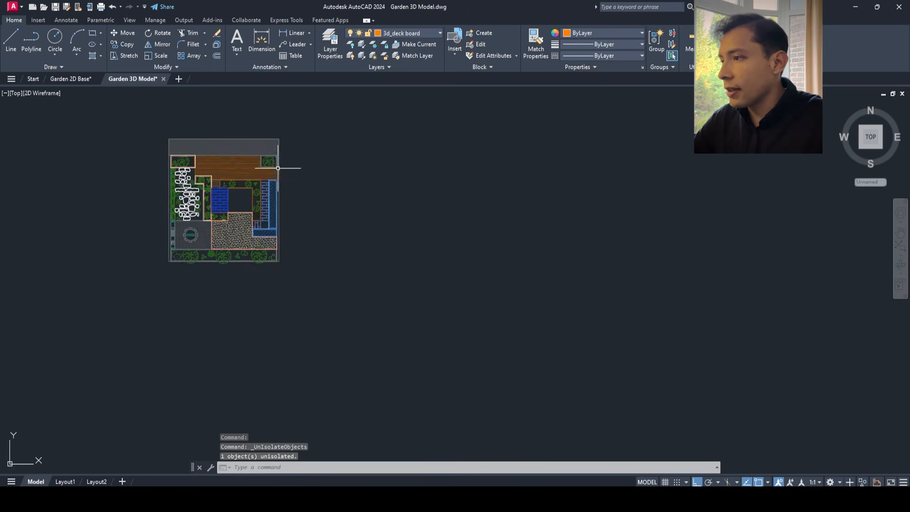
- Make 3d_basic layer the current layer for modelling the small planter at the deck's right end
{"action": "scroll", "coordinate": [268, 160], "scroll_direction": "up", "scroll_amount": 5}
{"action": "scroll", "coordinate": [346, 183], "scroll_direction": "down", "scroll_amount": 5}
{"action": "scroll", "coordinate": [433, 160], "scroll_direction": "up", "scroll_amount": 5}
{"action": "scroll", "coordinate": [434, 160], "scroll_direction": "down", "scroll_amount": 5}
{"action": "scroll", "coordinate": [409, 185], "scroll_direction": "up", "scroll_amount": 5}
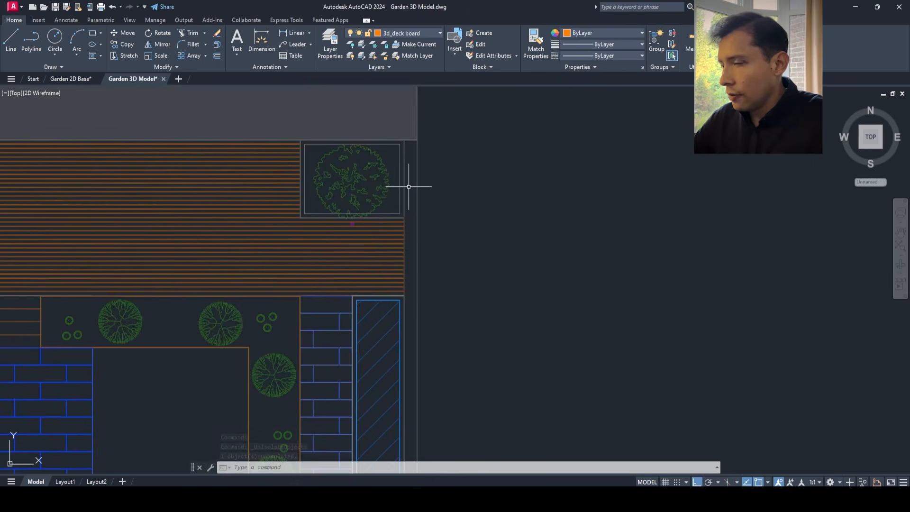
{"action": "left_click", "coordinate": [415, 34]}
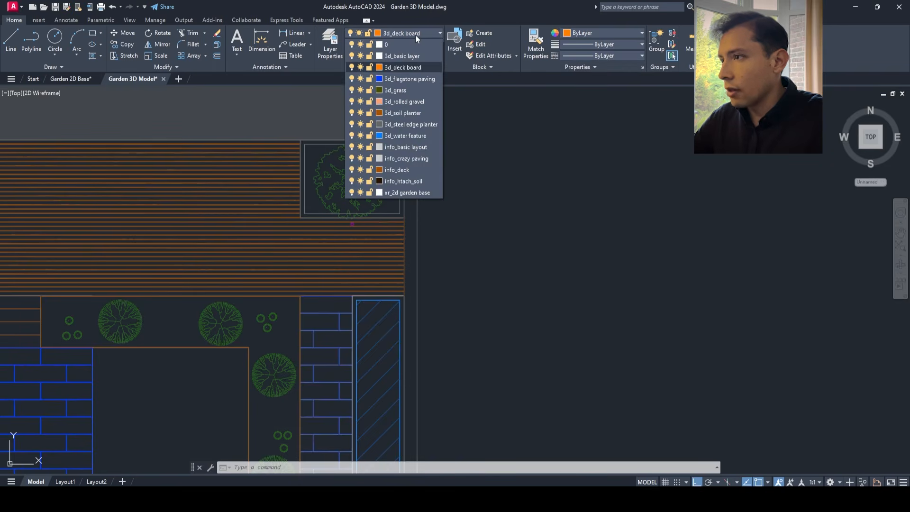
{"action": "left_click", "coordinate": [407, 56]}
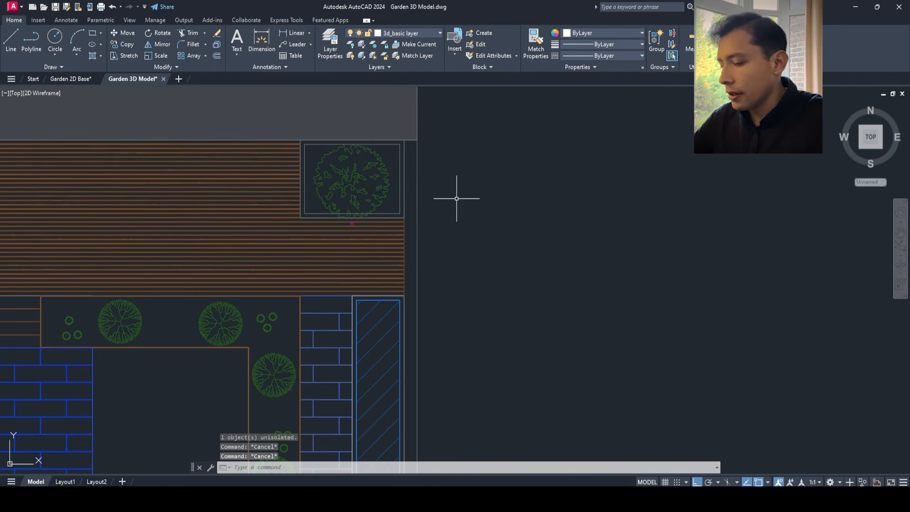
{"action": "type", "text": "NCOPY"}
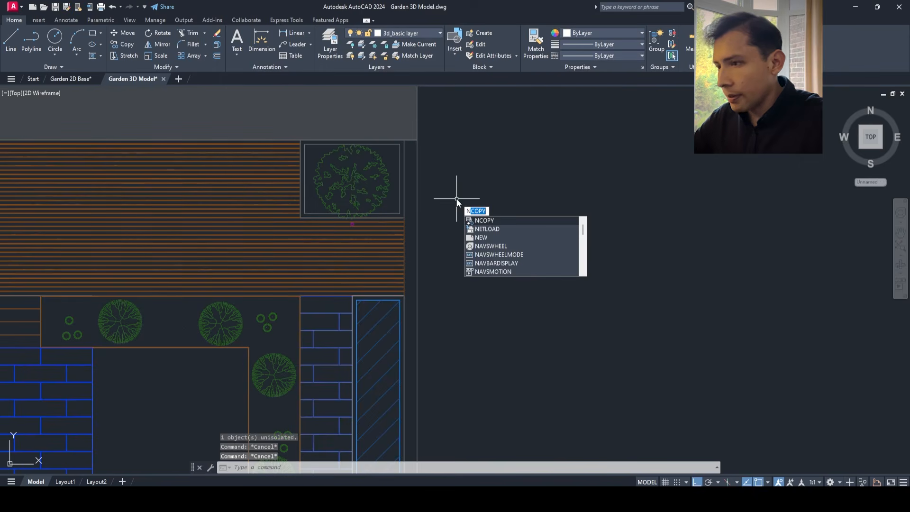
{"action": "key", "text": "Return"}
{"action": "scroll", "coordinate": [332, 214], "scroll_direction": "up", "scroll_amount": 6}
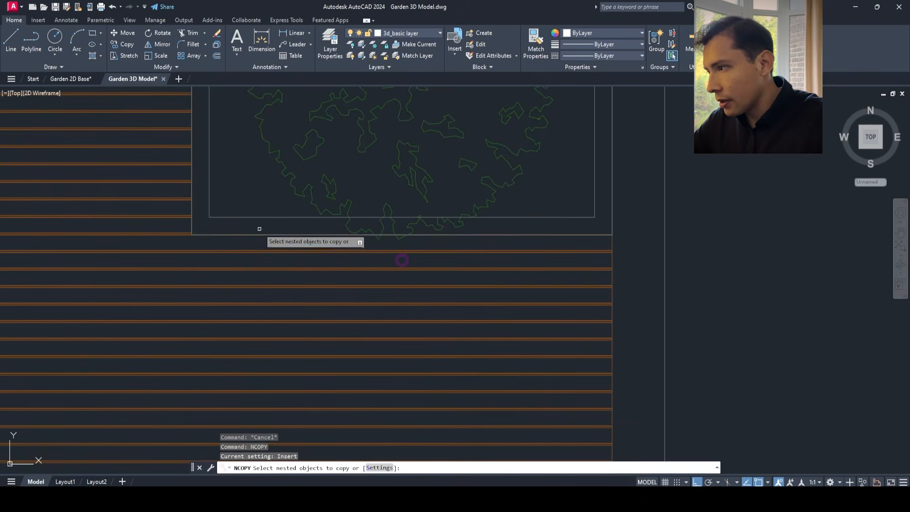
{"action": "left_click", "coordinate": [260, 229]}
{"action": "scroll", "coordinate": [260, 229], "scroll_direction": "down", "scroll_amount": 2}
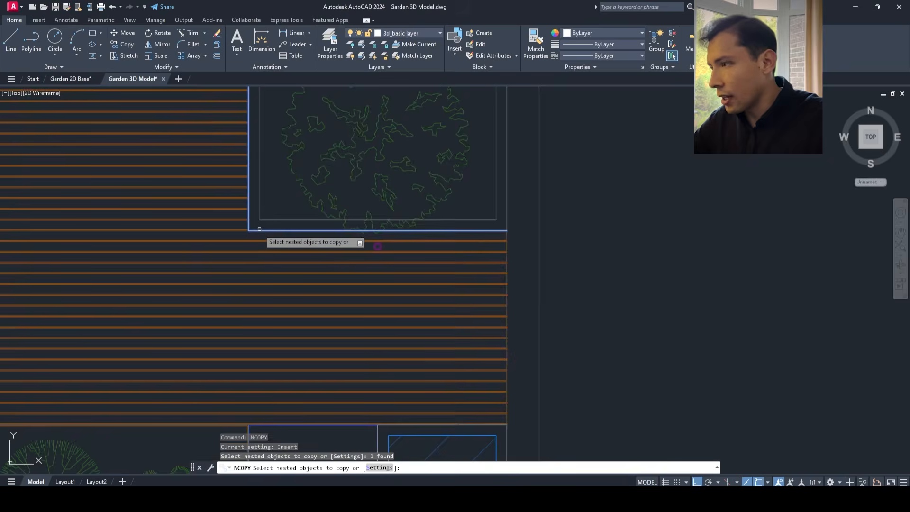
{"action": "scroll", "coordinate": [259, 229], "scroll_direction": "down", "scroll_amount": 5}
{"action": "scroll", "coordinate": [219, 325], "scroll_direction": "up", "scroll_amount": 8}
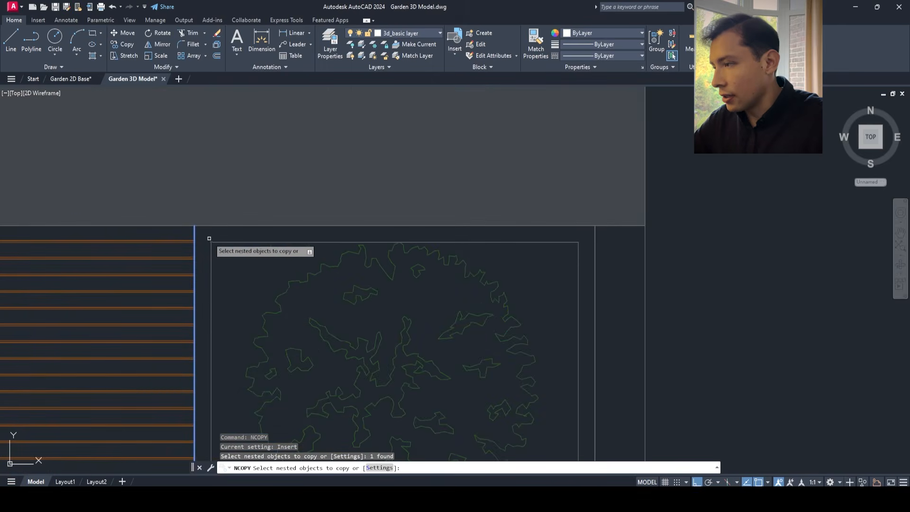
{"action": "scroll", "coordinate": [550, 205], "scroll_direction": "down", "scroll_amount": 2}
{"action": "scroll", "coordinate": [419, 315], "scroll_direction": "up", "scroll_amount": 1}
{"action": "left_click", "coordinate": [431, 325]}
{"action": "middle_click_drag", "start_coordinate": [412, 183], "coordinate": [400, 185]}
{"action": "key", "text": "Escape"}
{"action": "key", "text": "Escape"}
{"action": "left_click", "coordinate": [399, 155]}
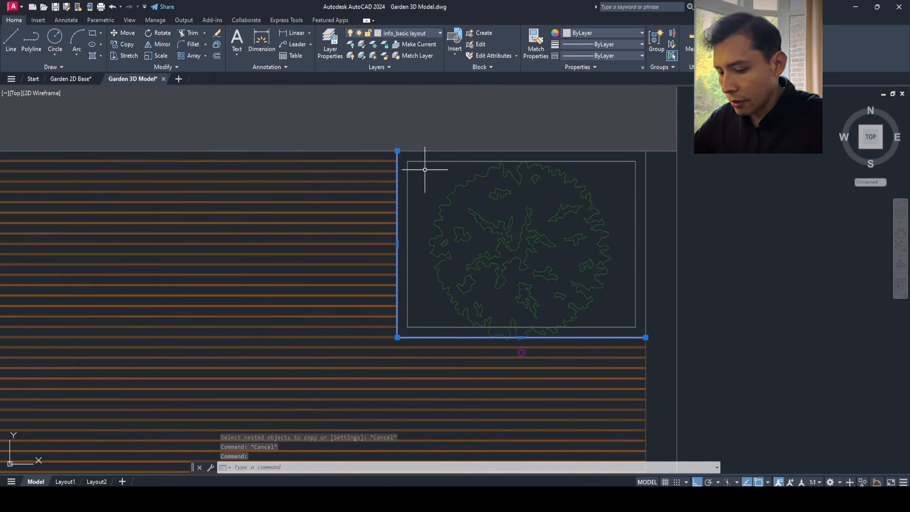
{"action": "key", "text": "Delete"}
{"action": "key", "text": "Escape"}
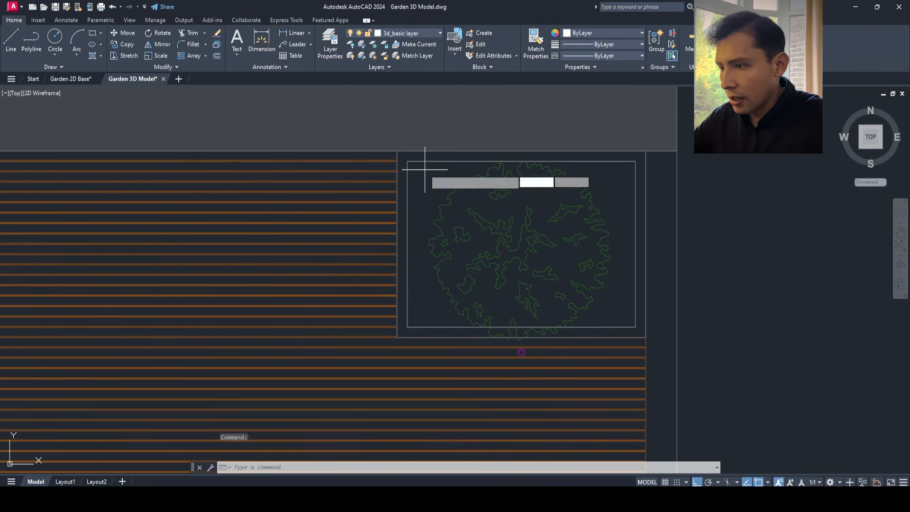
- Draw rectangles over the outer and inner outlines of the small planter at the deck's right end
{"action": "type", "text": "rec"}
{"action": "key", "text": "Return"}
{"action": "left_click", "coordinate": [397, 152]}
{"action": "scroll", "coordinate": [654, 340], "scroll_direction": "up", "scroll_amount": 3}
{"action": "scroll", "coordinate": [650, 340], "scroll_direction": "up", "scroll_amount": 2}
{"action": "left_click", "coordinate": [624, 326]}
{"action": "scroll", "coordinate": [619, 325], "scroll_direction": "up", "scroll_amount": 3}
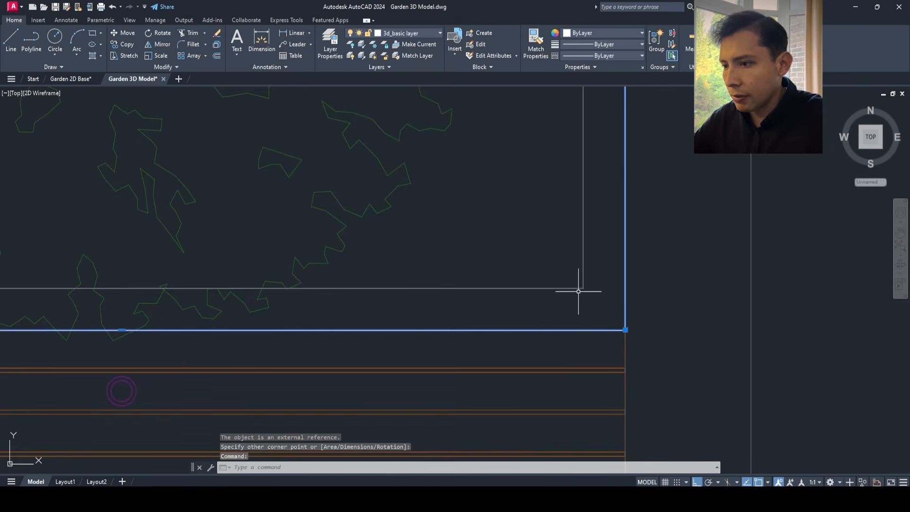
{"action": "scroll", "coordinate": [578, 291], "scroll_direction": "down", "scroll_amount": 5}
{"action": "key", "text": "Escape"}
{"action": "key", "text": "Escape"}
- Isolate the small planter's rectangles, the large planter box at the deck's other end and the 2D garden base
{"action": "left_click", "coordinate": [500, 267]}
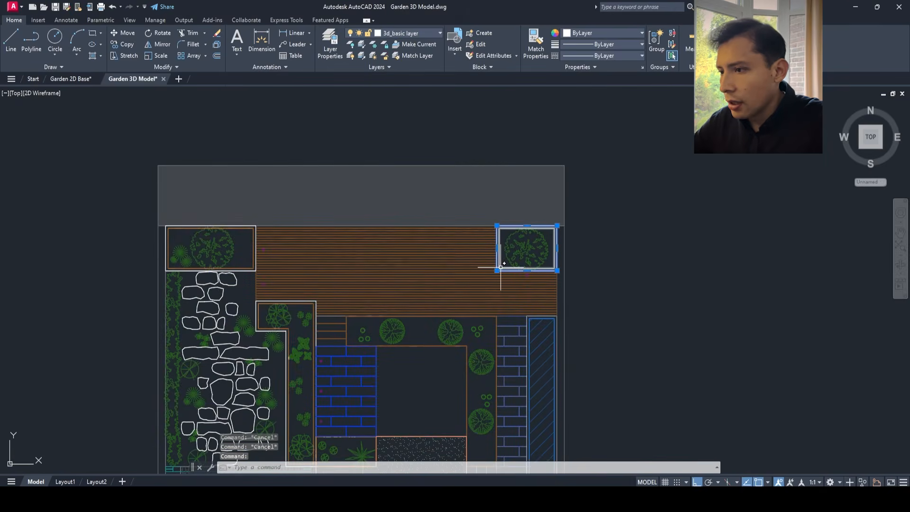
{"action": "scroll", "coordinate": [239, 271], "scroll_direction": "up", "scroll_amount": 2}
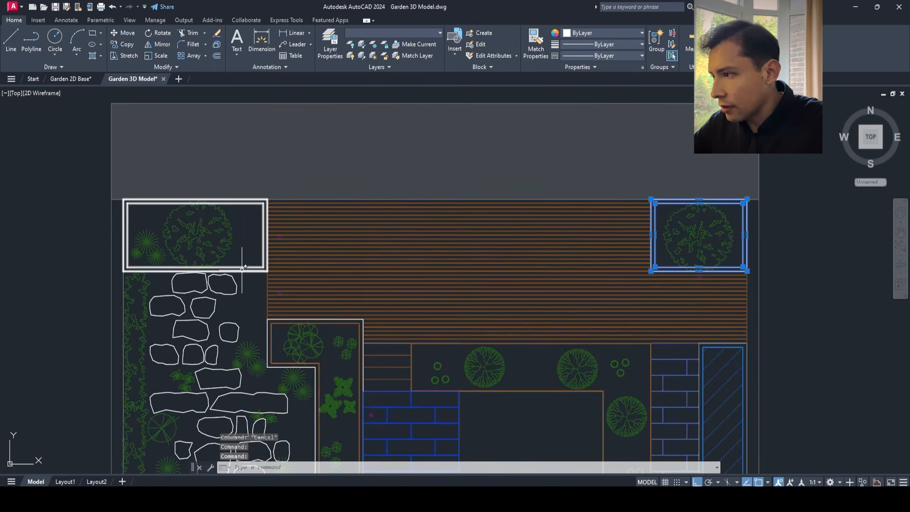
{"action": "left_click", "coordinate": [243, 268]}
{"action": "scroll", "coordinate": [295, 199], "scroll_direction": "down", "scroll_amount": 8}
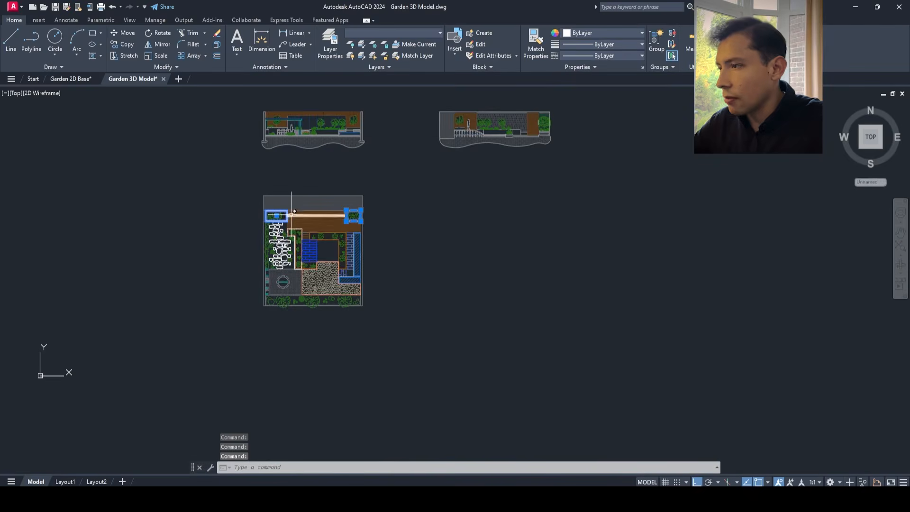
{"action": "key", "text": "ctrl+a"}
{"action": "right_click", "coordinate": [296, 179]}
{"action": "mouse_move", "coordinate": [353, 226]}
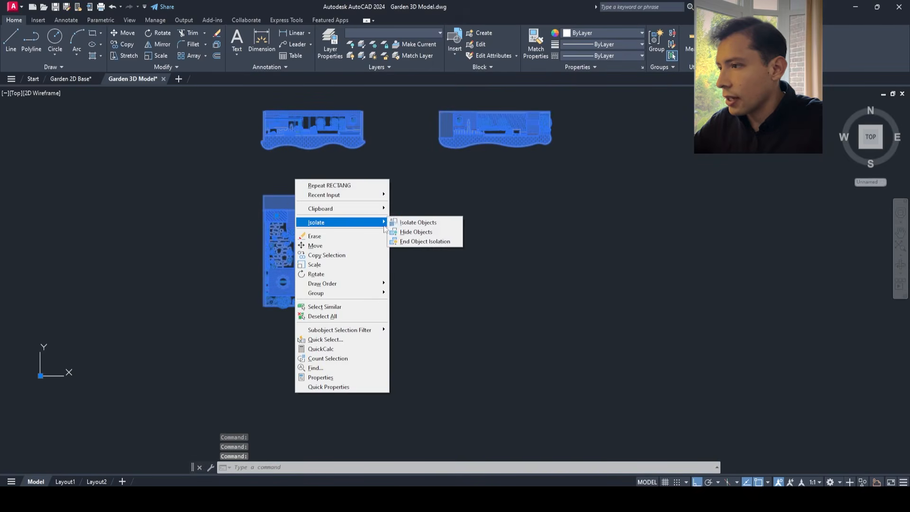
{"action": "left_click", "coordinate": [419, 223]}
{"action": "scroll", "coordinate": [397, 226], "scroll_direction": "up", "scroll_amount": 10}
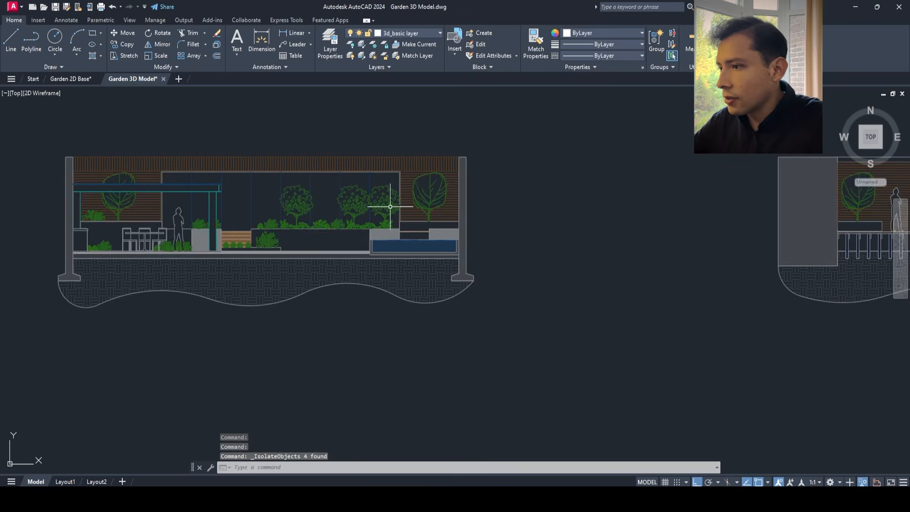
{"action": "scroll", "coordinate": [427, 230], "scroll_direction": "down", "scroll_amount": 3}
{"action": "type", "text": "pl"}
{"action": "key", "text": "Return"}
{"action": "scroll", "coordinate": [463, 219], "scroll_direction": "up", "scroll_amount": 8}
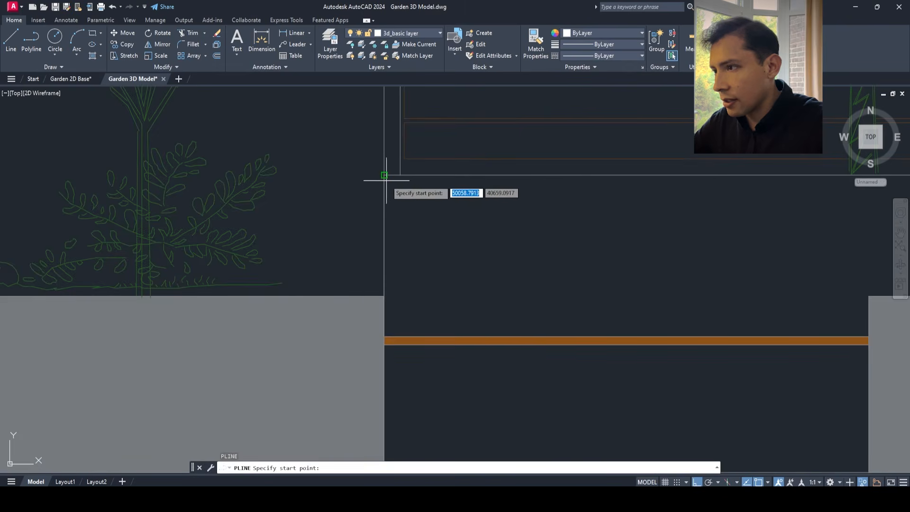
{"action": "left_click", "coordinate": [384, 175]}
{"action": "scroll", "coordinate": [384, 175], "scroll_direction": "down", "scroll_amount": 8}
{"action": "scroll", "coordinate": [157, 164], "scroll_direction": "up", "scroll_amount": 8}
{"action": "scroll", "coordinate": [148, 159], "scroll_direction": "down", "scroll_amount": 8}
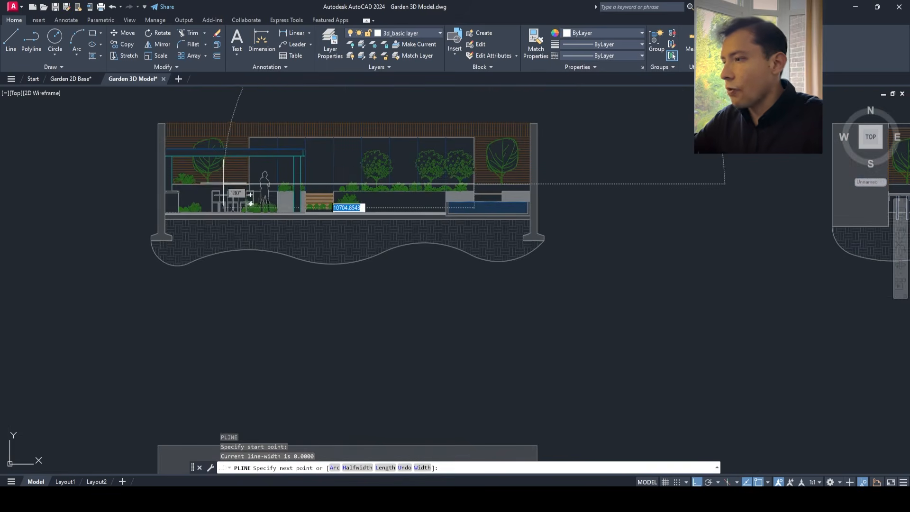
{"action": "scroll", "coordinate": [205, 165], "scroll_direction": "down", "scroll_amount": 5}
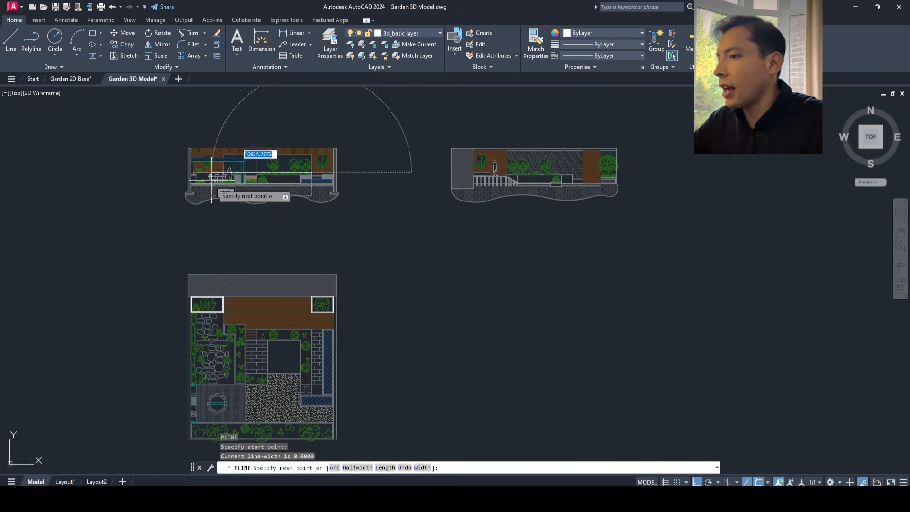
{"action": "key", "text": "Escape"}
- Switch the model to the SW Isometric view
{"action": "middle_click_drag", "start_coordinate": [260, 293], "coordinate": [269, 221]}
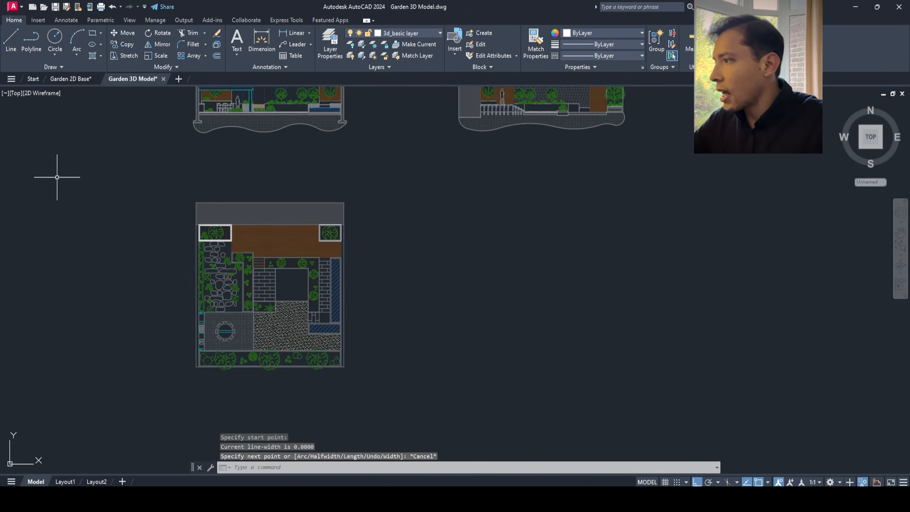
{"action": "left_click", "coordinate": [21, 96]}
{"action": "left_click", "coordinate": [57, 190]}
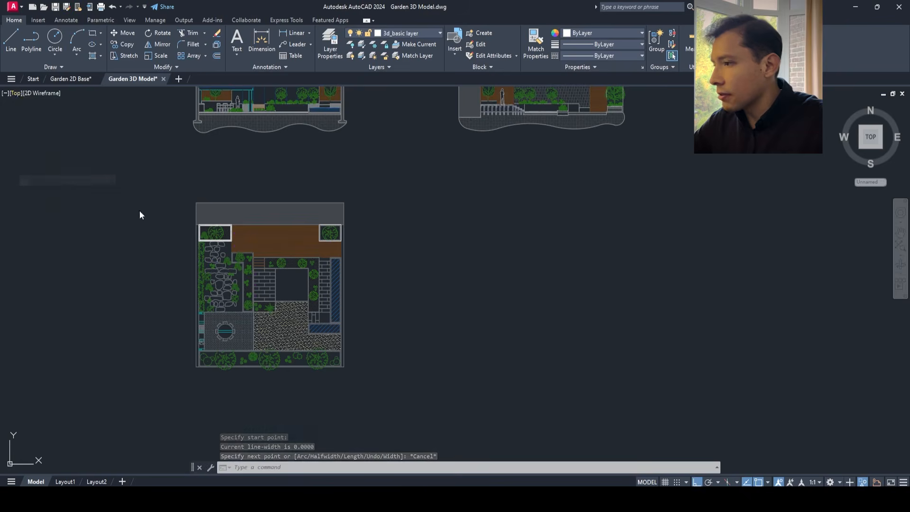
{"action": "scroll", "coordinate": [366, 353], "scroll_direction": "up", "scroll_amount": 4}
- Copy the small planter's inner rectangle to the empty area just outside the garden boundary
{"action": "left_click", "coordinate": [482, 218]}
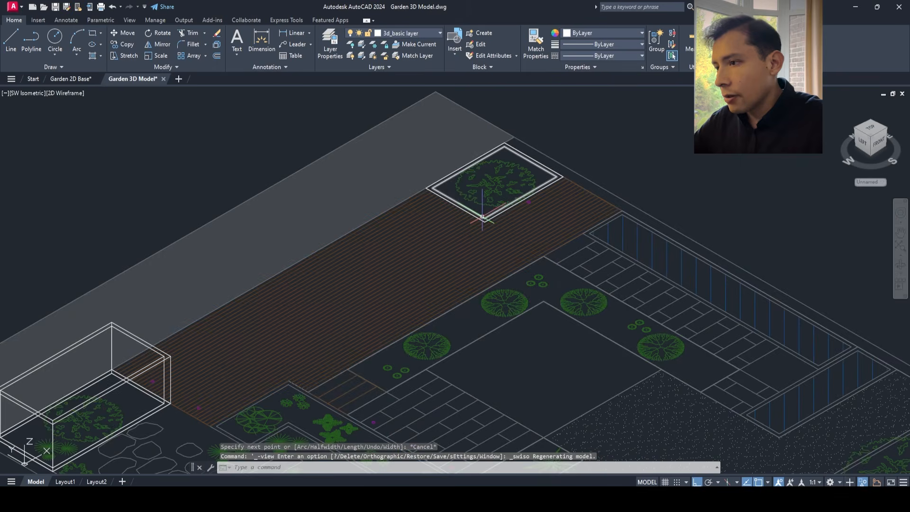
{"action": "type", "text": "co"}
{"action": "key", "text": "Return"}
{"action": "middle_click_drag", "start_coordinate": [458, 223], "coordinate": [422, 241]}
{"action": "scroll", "coordinate": [362, 268], "scroll_direction": "down", "scroll_amount": 4}
{"action": "left_click", "coordinate": [429, 222]}
{"action": "left_click", "coordinate": [469, 201]}
{"action": "key", "text": "Escape"}
{"action": "scroll", "coordinate": [424, 241], "scroll_direction": "up", "scroll_amount": 4}
{"action": "key", "text": "Escape"}
{"action": "key", "text": "Escape"}
- Extrude the small planter's outer and inner rectangles to 1250, matching the height of the large planter at the deck's other end
{"action": "type", "text": "ext"}
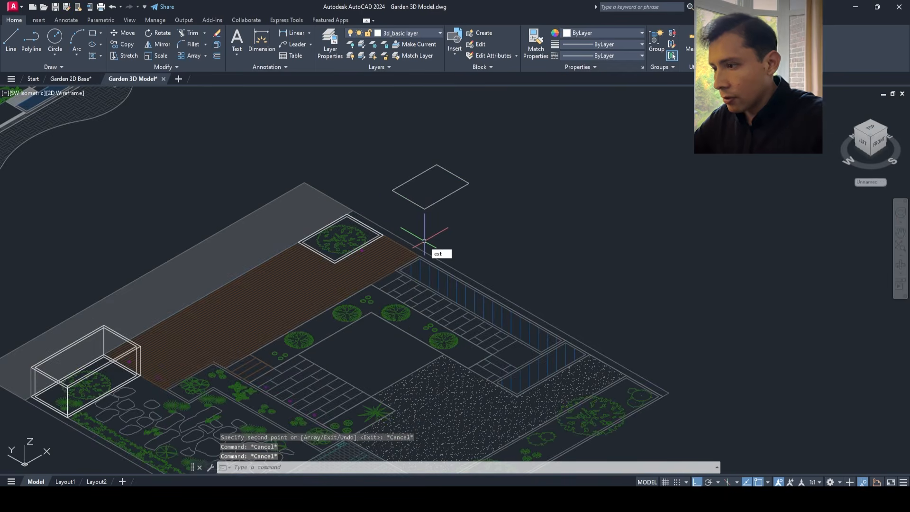
{"action": "key", "text": "Return"}
{"action": "scroll", "coordinate": [329, 260], "scroll_direction": "up", "scroll_amount": 4}
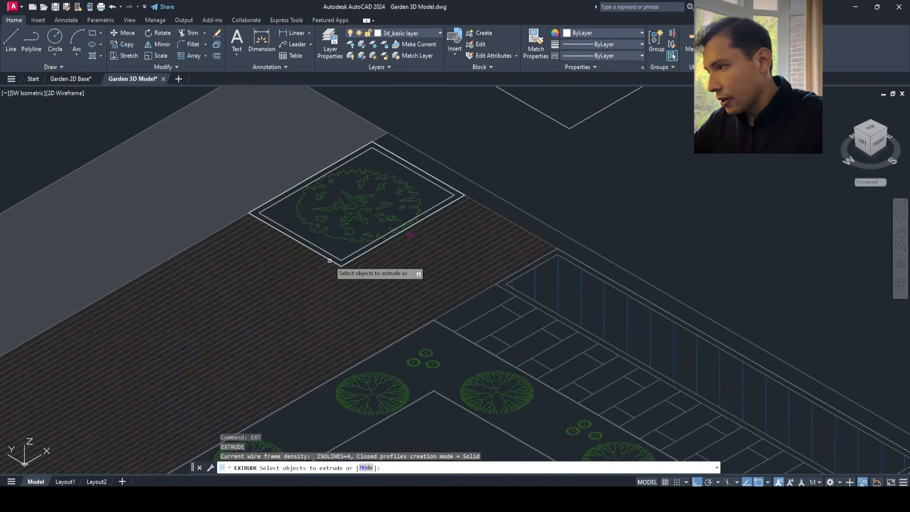
{"action": "left_click", "coordinate": [330, 261]}
{"action": "left_click", "coordinate": [330, 256]}
{"action": "scroll", "coordinate": [322, 251], "scroll_direction": "down", "scroll_amount": 5}
{"action": "key", "text": "Return"}
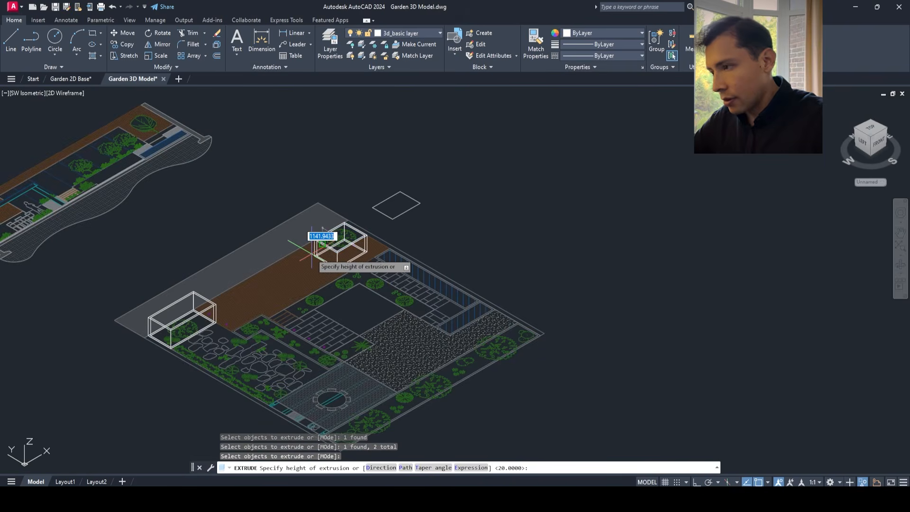
{"action": "scroll", "coordinate": [193, 294], "scroll_direction": "up", "scroll_amount": 5}
{"action": "scroll", "coordinate": [227, 296], "scroll_direction": "down", "scroll_amount": 3}
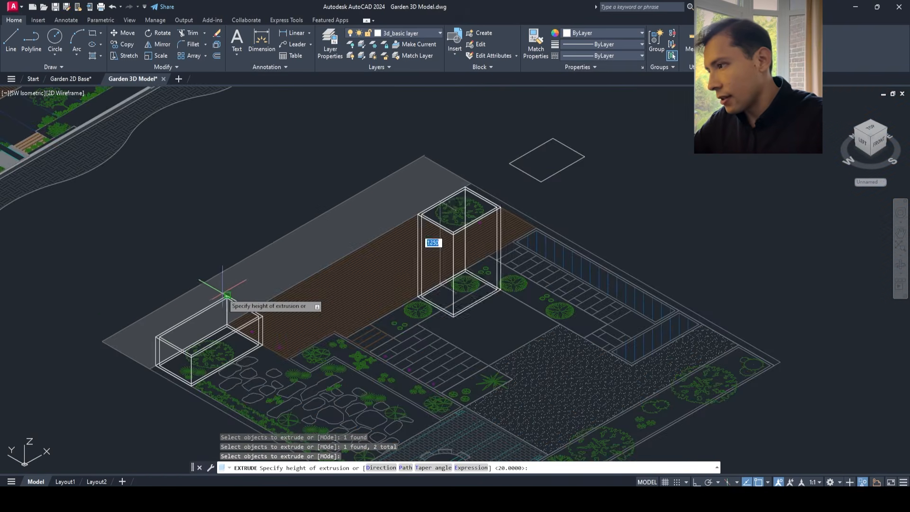
{"action": "key", "text": "Escape"}
{"action": "key", "text": "Escape"}
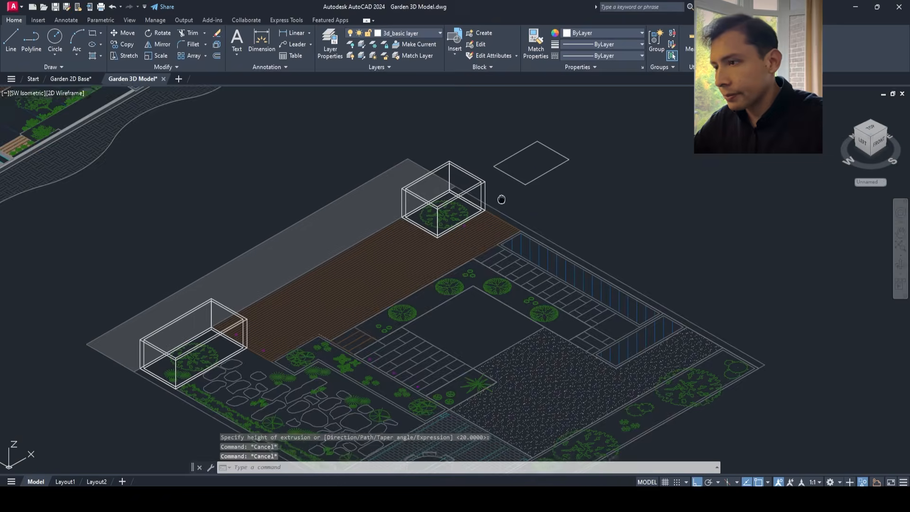
- Subtract the small planter's inner box from its outer box to leave a hollow planter shell
{"action": "scroll", "coordinate": [482, 202], "scroll_direction": "down", "scroll_amount": 3}
{"action": "type", "text": "sub"}
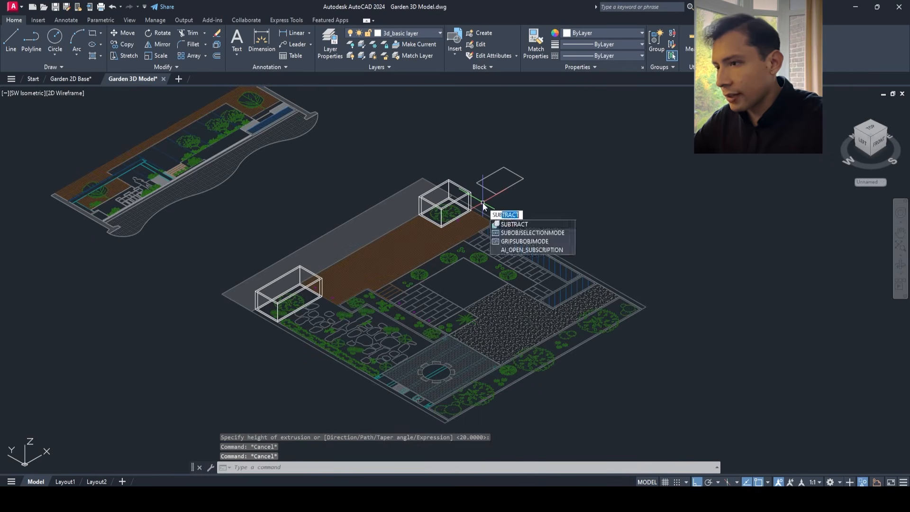
{"action": "key", "text": "Return"}
{"action": "scroll", "coordinate": [475, 190], "scroll_direction": "up", "scroll_amount": 4}
{"action": "left_click", "coordinate": [442, 201]}
{"action": "key", "text": "Return"}
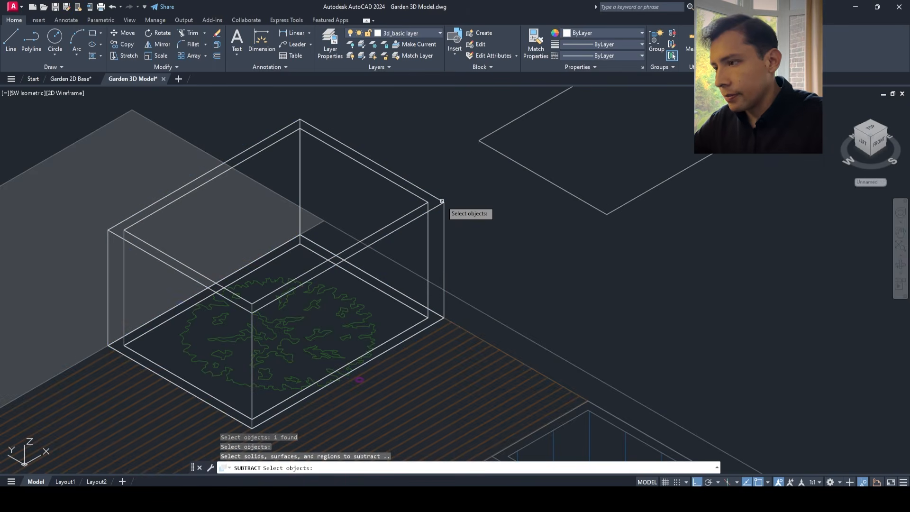
{"action": "left_click", "coordinate": [426, 201]}
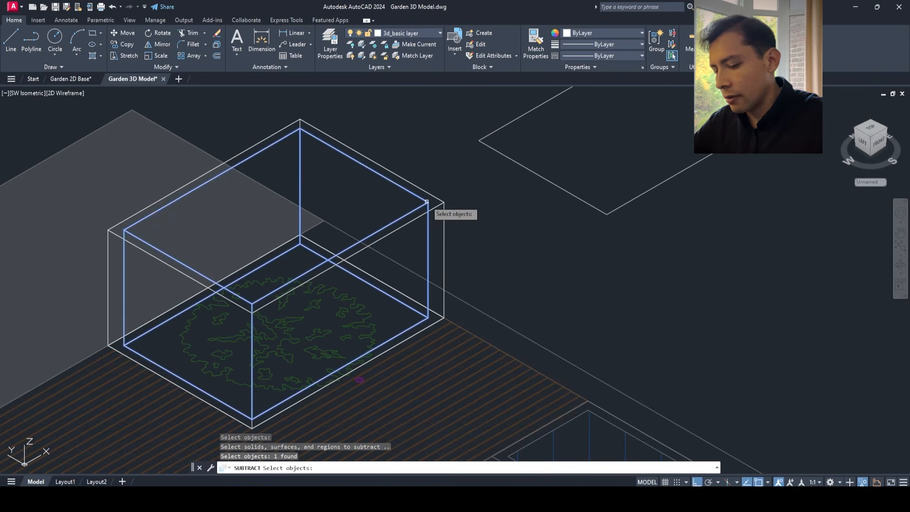
{"action": "key", "text": "Return"}
{"action": "key", "text": "Escape"}
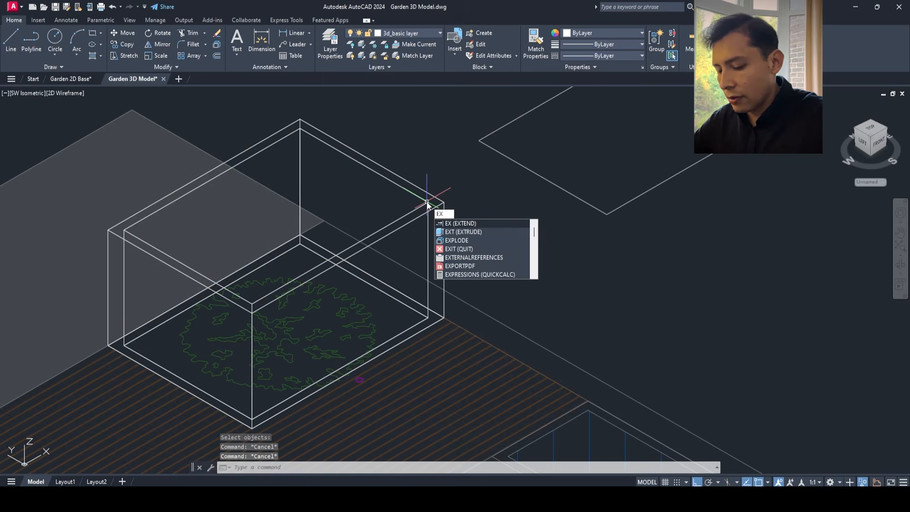
- Extrude the copied rectangle outside the garden boundary by 150 to form the planter's soil slab
{"action": "type", "text": "t"}
{"action": "key", "text": "Return"}
{"action": "left_click", "coordinate": [524, 185]}
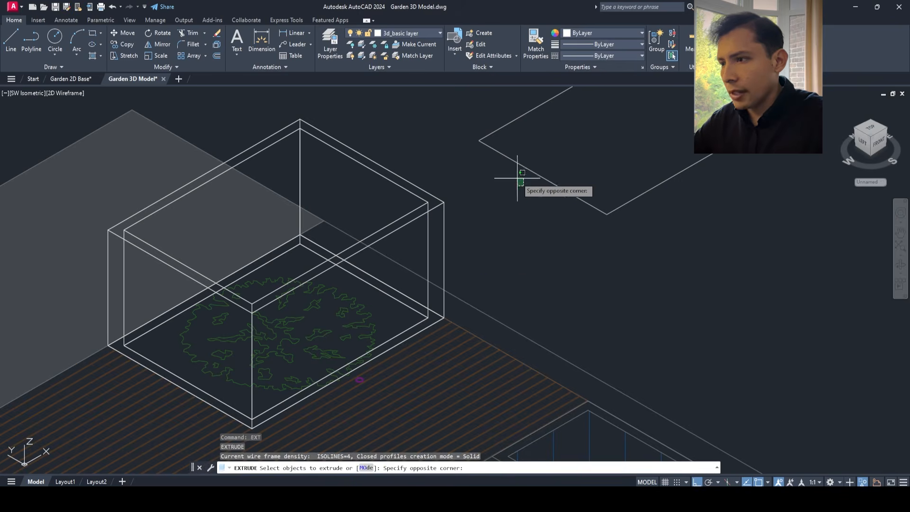
{"action": "left_click", "coordinate": [503, 159]}
{"action": "key", "text": "Return"}
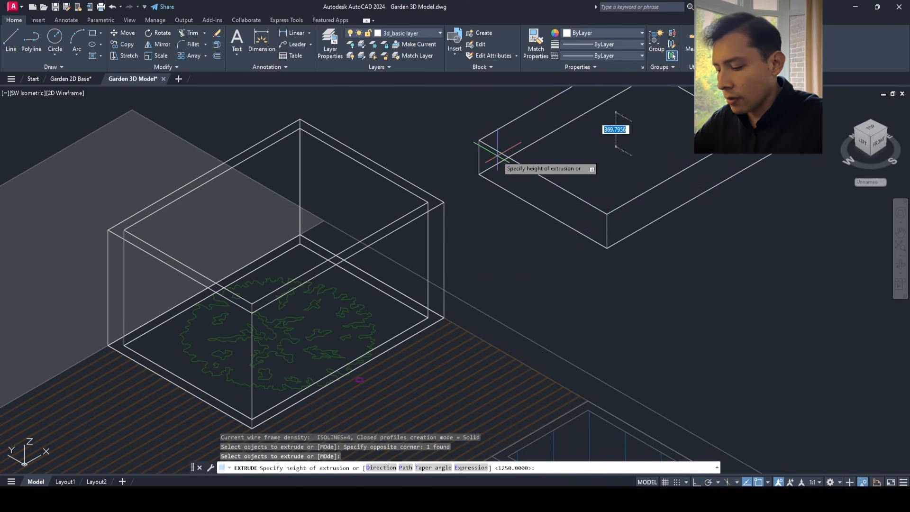
{"action": "type", "text": "150"}
{"action": "key", "text": "Return"}
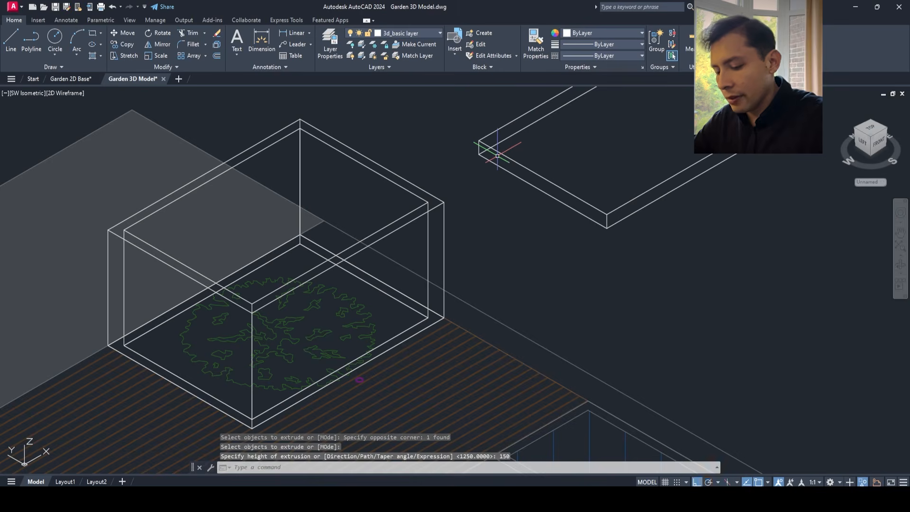
- Move the soil slab into the small planter's inner opening so its top sits 50 below the rim
{"action": "key", "text": "Escape"}
{"action": "type", "text": "m"}
{"action": "key", "text": "Return"}
{"action": "scroll", "coordinate": [502, 166], "scroll_direction": "up", "scroll_amount": 2}
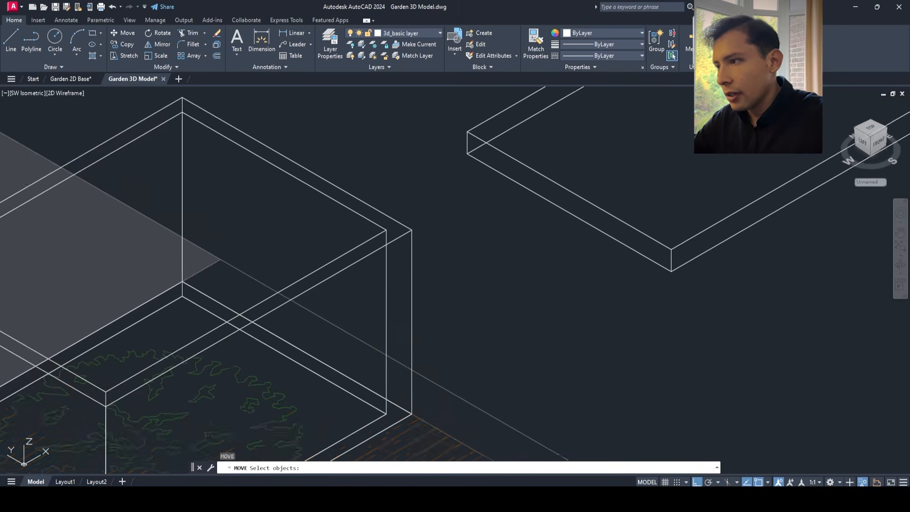
{"action": "scroll", "coordinate": [451, 200], "scroll_direction": "down", "scroll_amount": 2}
{"action": "left_click", "coordinate": [477, 195]}
{"action": "left_click", "coordinate": [454, 186]}
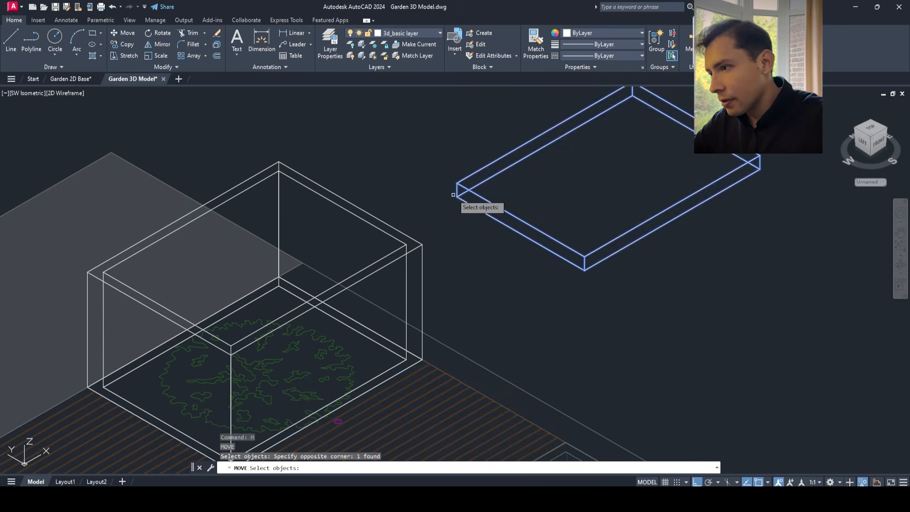
{"action": "key", "text": "Return"}
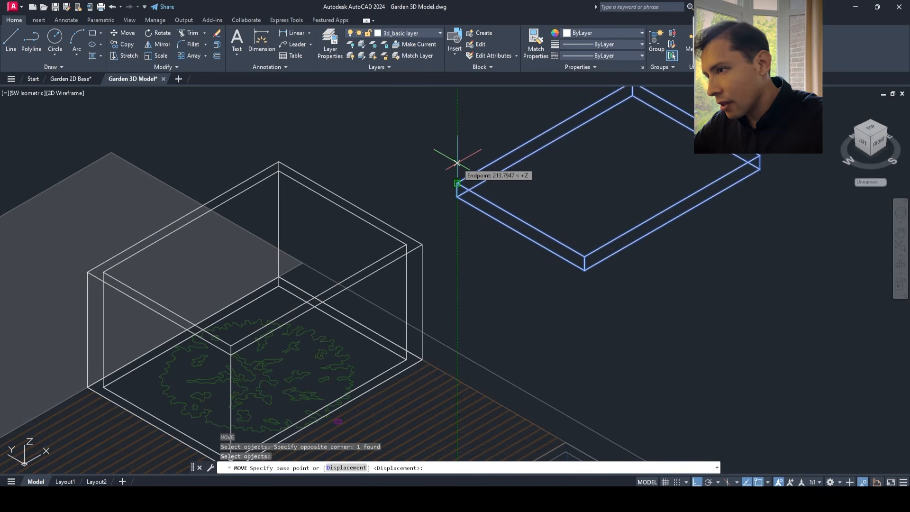
{"action": "key", "text": "Return"}
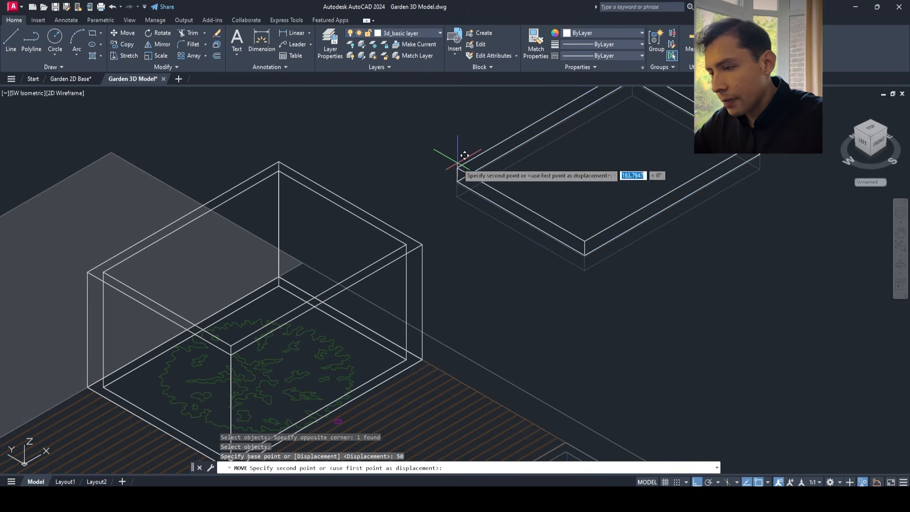
{"action": "scroll", "coordinate": [142, 256], "scroll_direction": "up", "scroll_amount": 5}
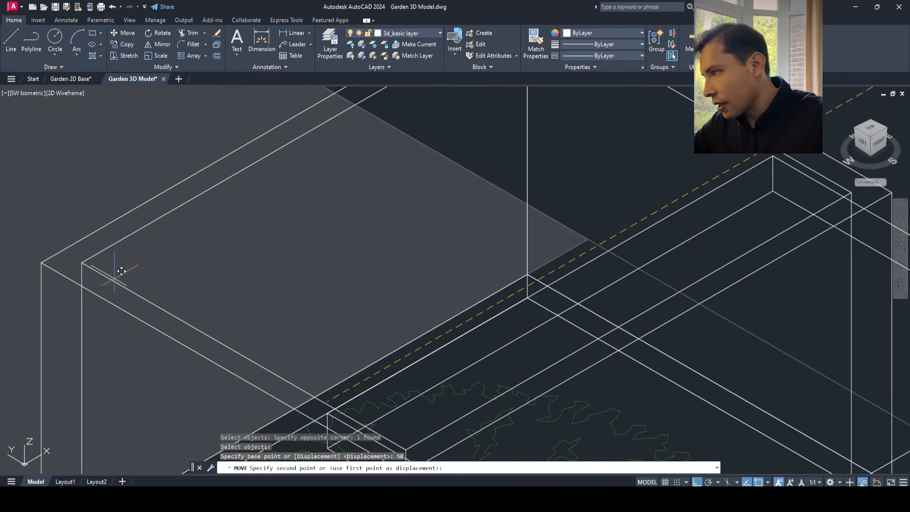
{"action": "left_click", "coordinate": [82, 263]}
{"action": "scroll", "coordinate": [322, 197], "scroll_direction": "down", "scroll_amount": 8}
{"action": "middle_click_drag", "start_coordinate": [339, 197], "coordinate": [453, 204]}
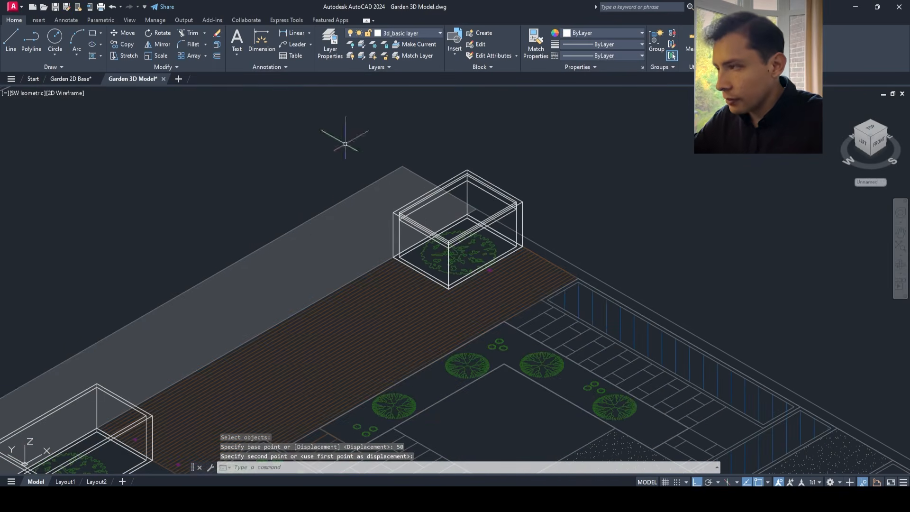
- End the object isolation and display the whole garden in the Shaded with edges visual style
{"action": "scroll", "coordinate": [163, 159], "scroll_direction": "down", "scroll_amount": 5}
{"action": "right_click", "coordinate": [164, 159]}
{"action": "mouse_move", "coordinate": [213, 201]}
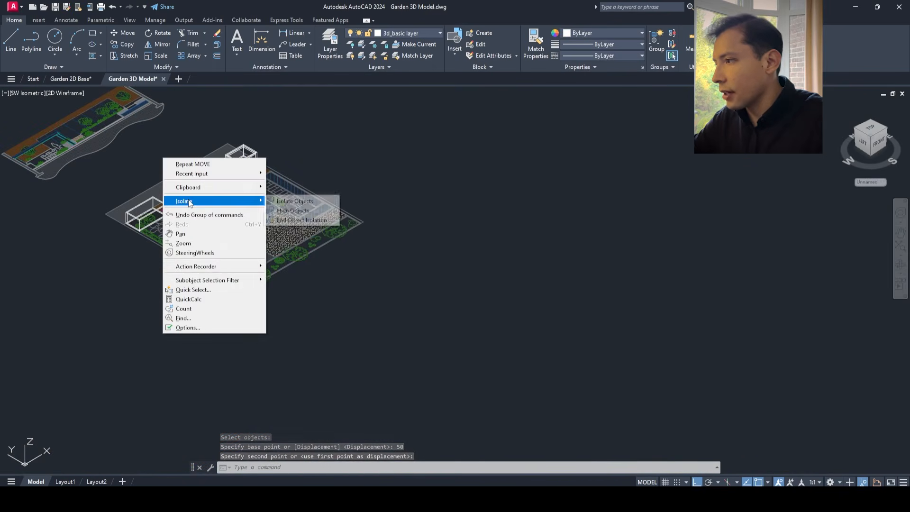
{"action": "left_click", "coordinate": [294, 219]}
{"action": "scroll", "coordinate": [308, 225], "scroll_direction": "up", "scroll_amount": 4}
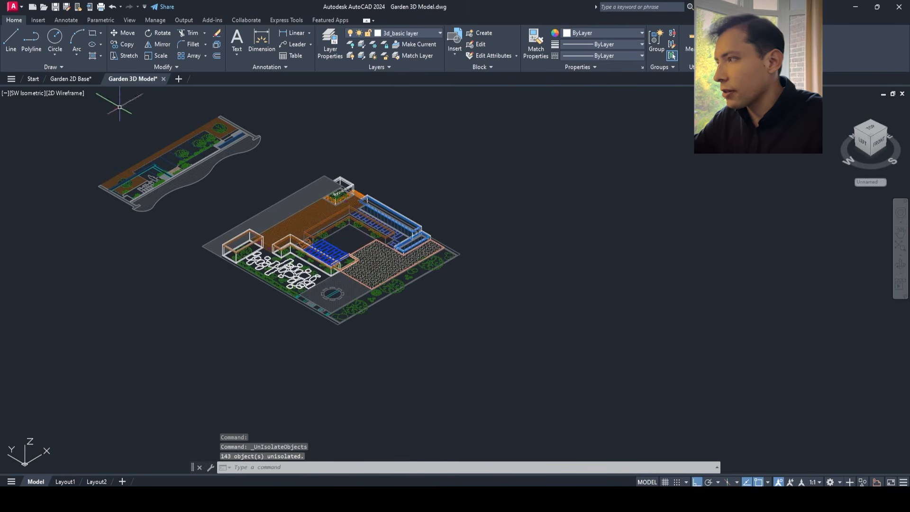
{"action": "scroll", "coordinate": [308, 225], "scroll_direction": "up", "scroll_amount": 2}
{"action": "key", "text": "Escape"}
{"action": "left_click", "coordinate": [66, 93]}
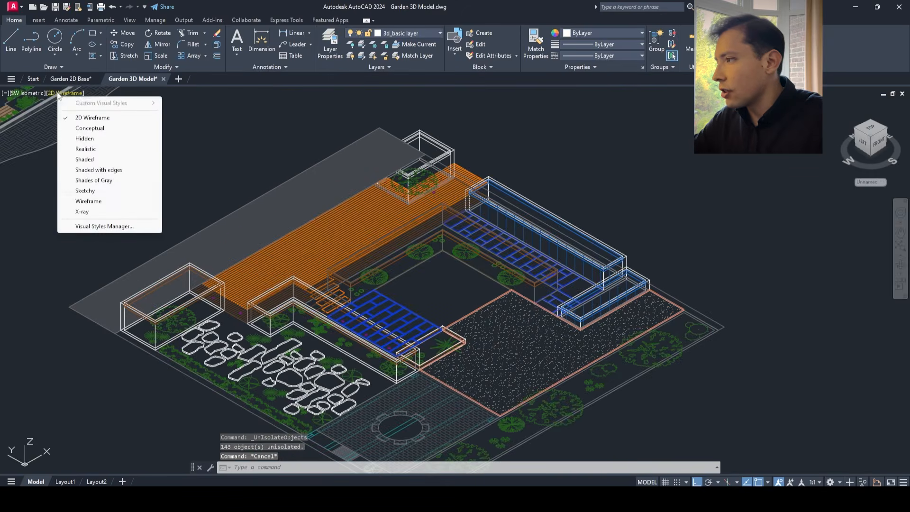
{"action": "left_click", "coordinate": [126, 173]}
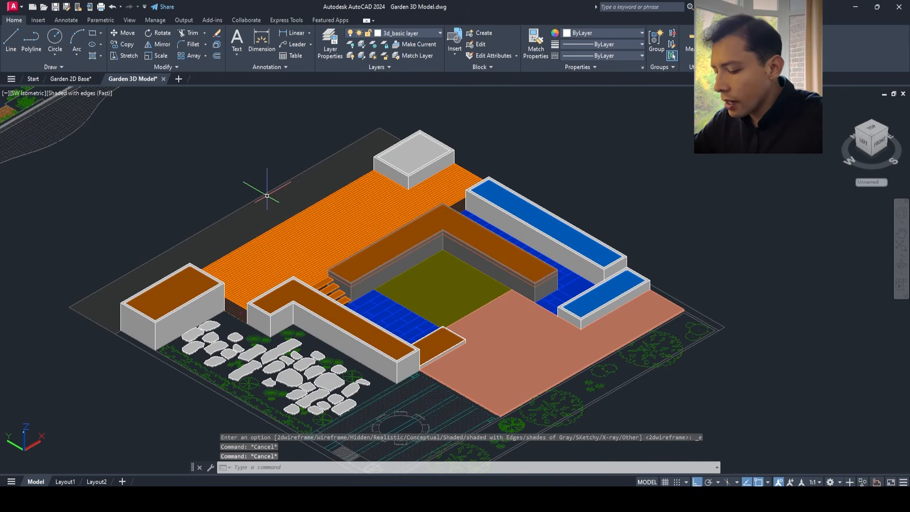
- Match the small planter's soil slab to the properties of the large planter's soil, and save the drawing
{"action": "type", "text": "ma"}
{"action": "key", "text": "Return"}
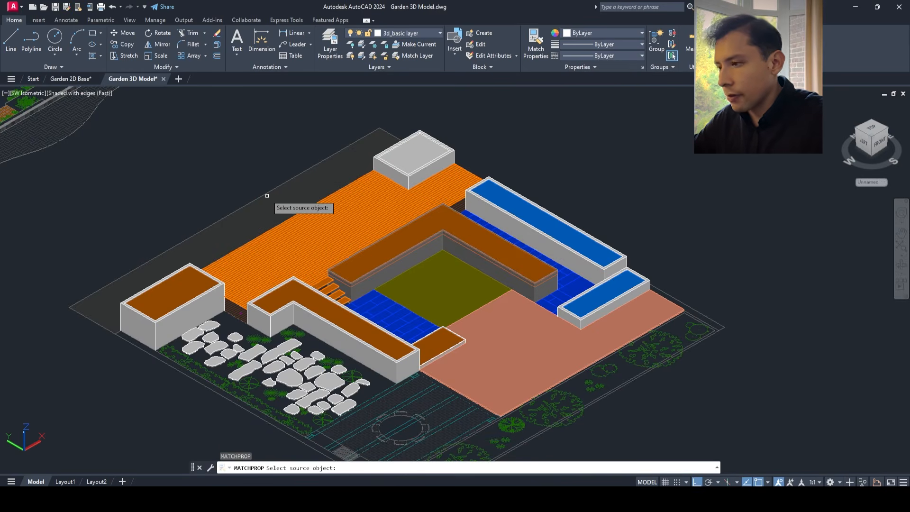
{"action": "left_click", "coordinate": [174, 304]}
{"action": "left_click", "coordinate": [171, 301]}
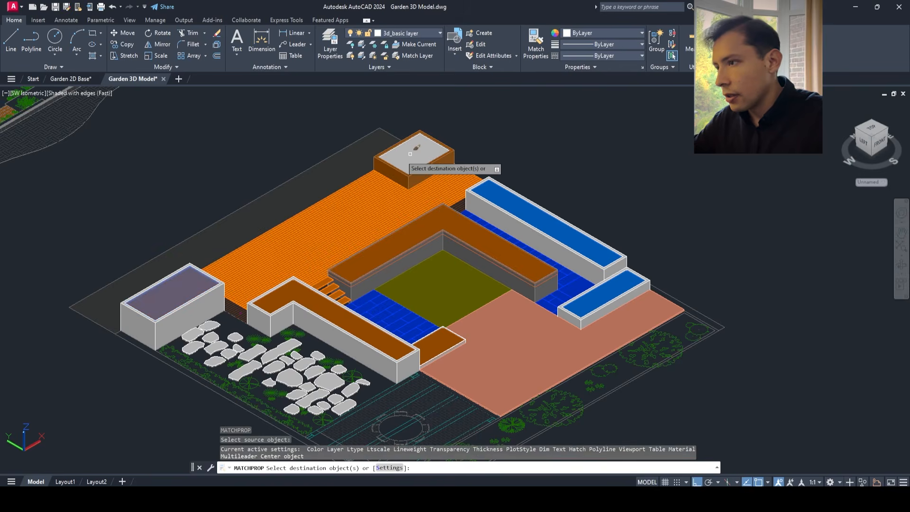
{"action": "left_click", "coordinate": [401, 155]}
{"action": "key", "text": "Escape"}
{"action": "key", "text": "Escape"}
{"action": "key", "text": "Escape"}
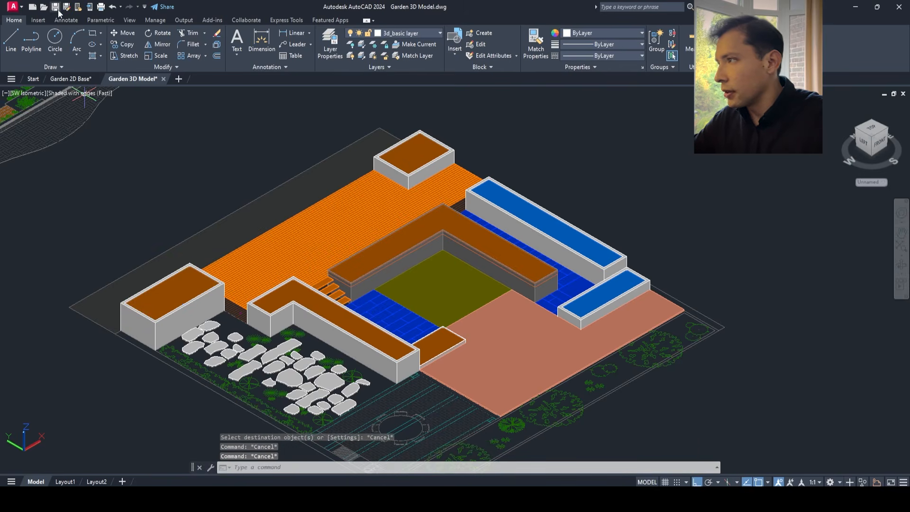
{"action": "left_click", "coordinate": [56, 7]}
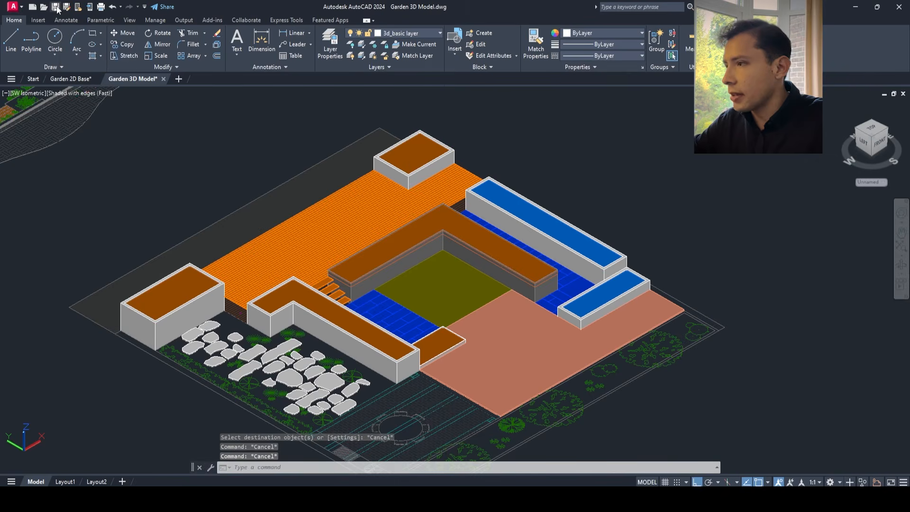
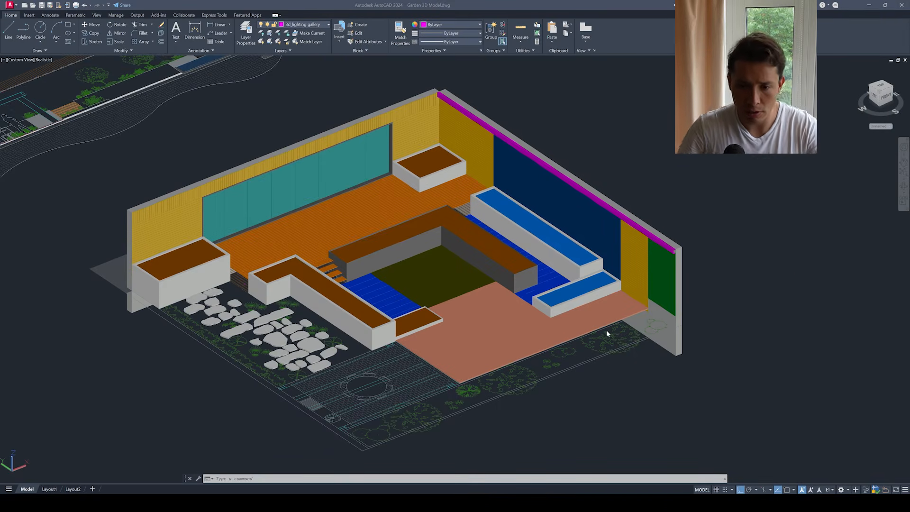
- Switch the model to the Top view in the 2D Wireframe visual style, framing the planting bed along the garden's front edge
{"action": "middle_click_drag", "start_coordinate": [489, 356], "coordinate": [502, 324]}
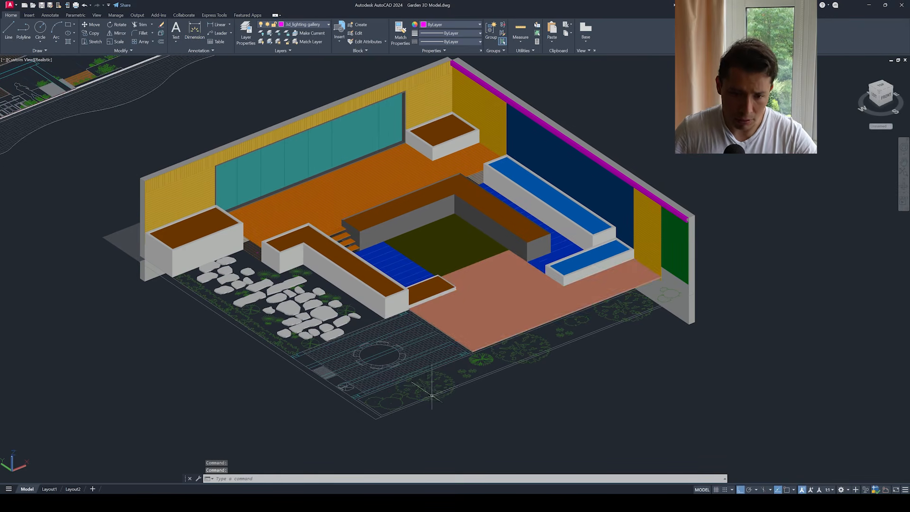
{"action": "scroll", "coordinate": [412, 402], "scroll_direction": "up", "scroll_amount": 2}
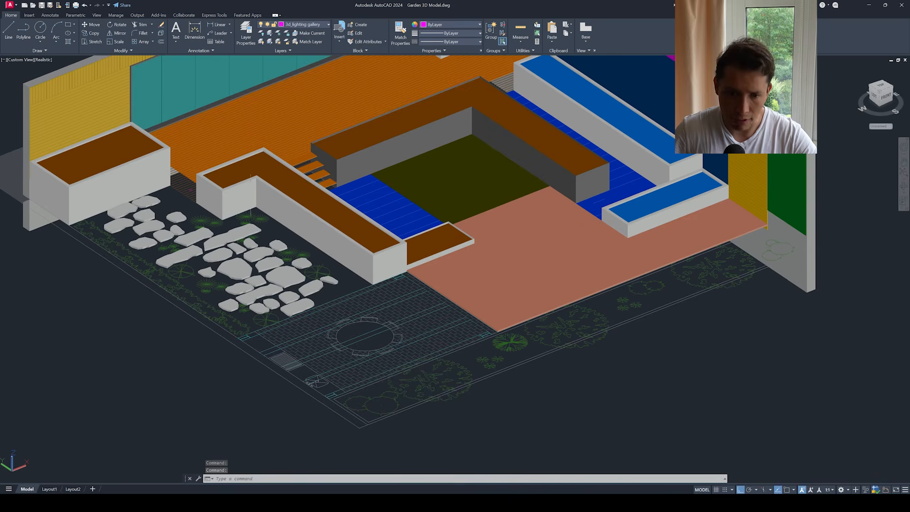
{"action": "left_click", "coordinate": [17, 60]}
{"action": "left_click", "coordinate": [47, 79]}
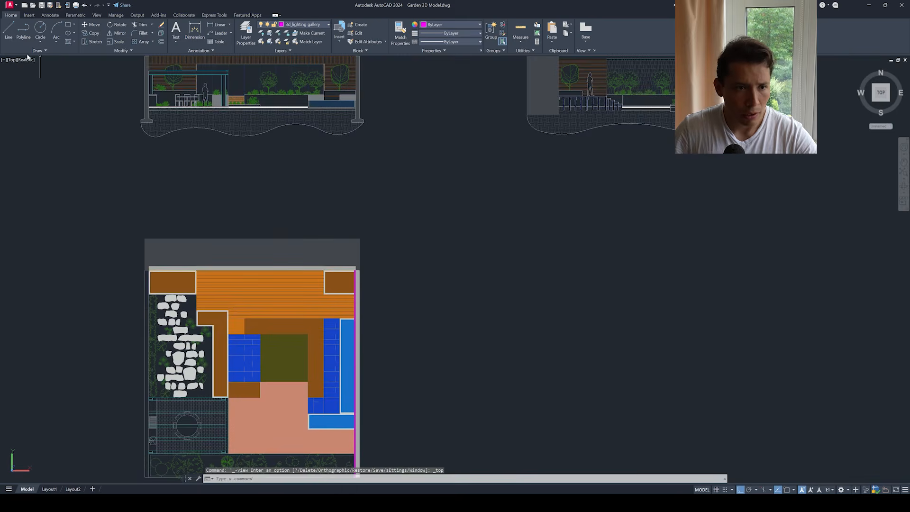
{"action": "left_click", "coordinate": [27, 62]}
{"action": "left_click", "coordinate": [54, 78]}
{"action": "middle_click_drag", "start_coordinate": [232, 375], "coordinate": [290, 309]}
{"action": "scroll", "coordinate": [289, 309], "scroll_direction": "down", "scroll_amount": 1}
{"action": "middle_click_drag", "start_coordinate": [290, 309], "coordinate": [316, 281]}
{"action": "scroll", "coordinate": [329, 327], "scroll_direction": "up", "scroll_amount": 5}
{"action": "middle_click_drag", "start_coordinate": [337, 315], "coordinate": [400, 315]}
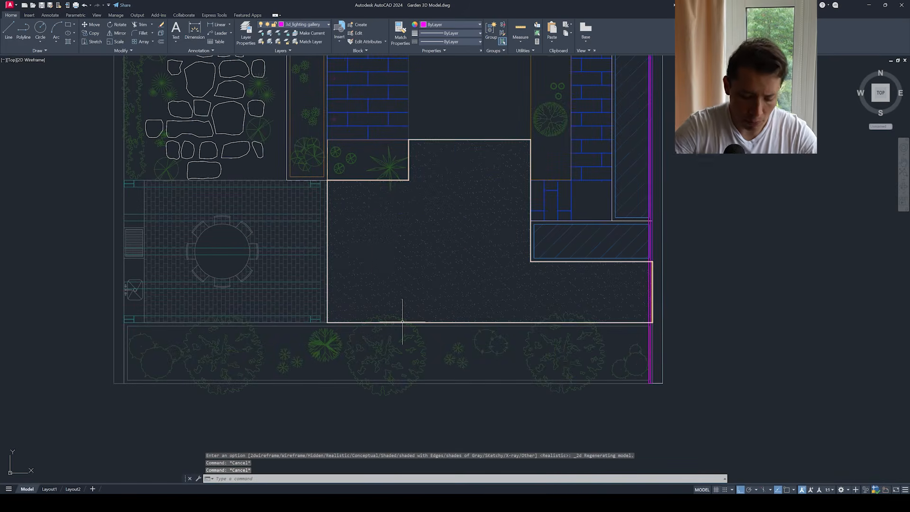
- Use NCOPY to copy the garden boundary and the front planting bed's inner outline out of the 2D base
{"action": "key", "text": "Return"}
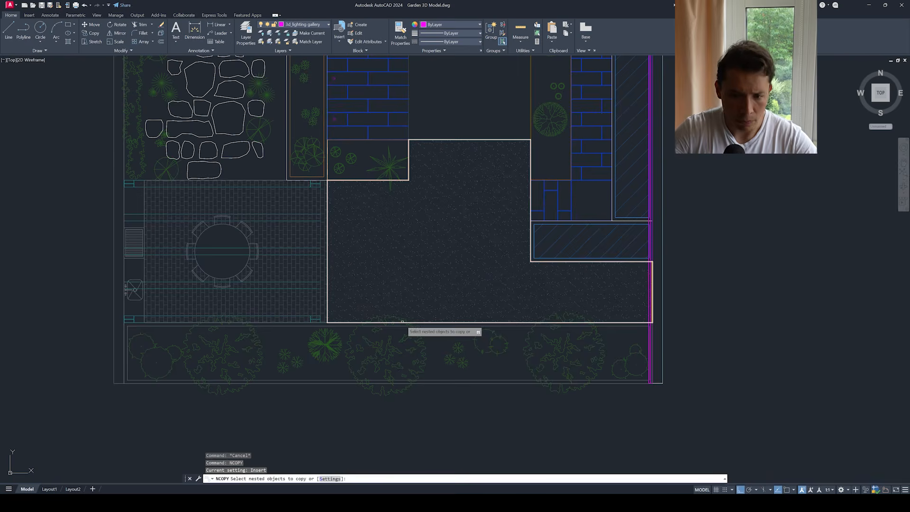
{"action": "left_click", "coordinate": [141, 384]}
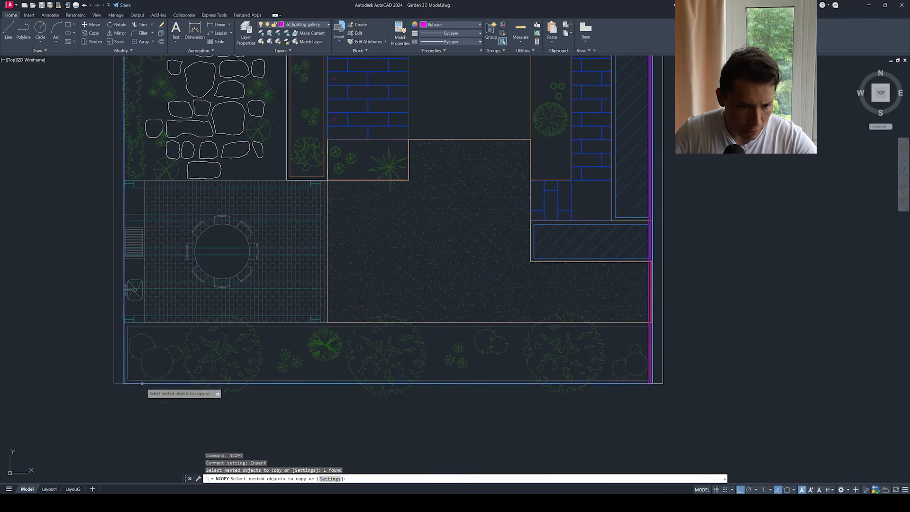
{"action": "scroll", "coordinate": [131, 341], "scroll_direction": "up", "scroll_amount": 2}
{"action": "left_click", "coordinate": [128, 336]}
{"action": "scroll", "coordinate": [125, 331], "scroll_direction": "down", "scroll_amount": 2}
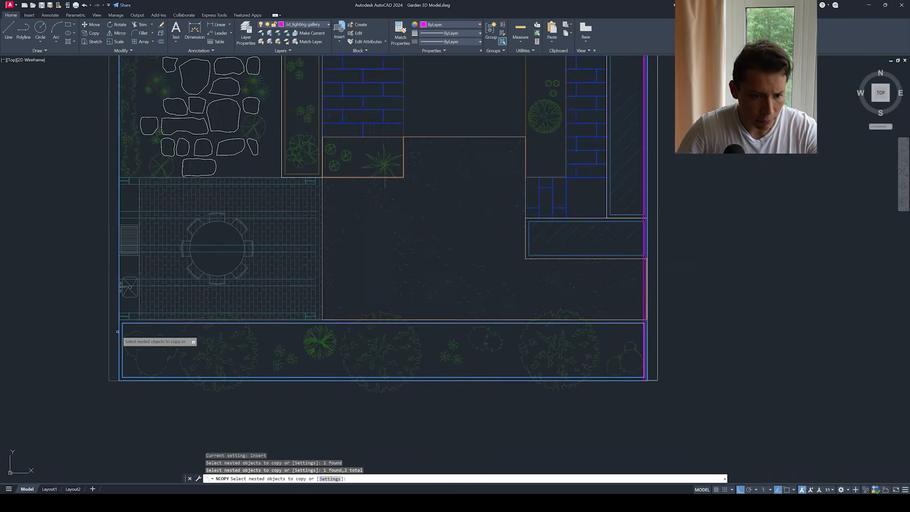
{"action": "scroll", "coordinate": [125, 331], "scroll_direction": "up", "scroll_amount": 2}
{"action": "key", "text": "Escape"}
- Delete the copied garden boundary, keeping only the copy of the front bed's inner outline
{"action": "left_click", "coordinate": [120, 331]}
{"action": "key", "text": "Delete"}
{"action": "left_click", "coordinate": [135, 318]}
{"action": "key", "text": "Escape"}
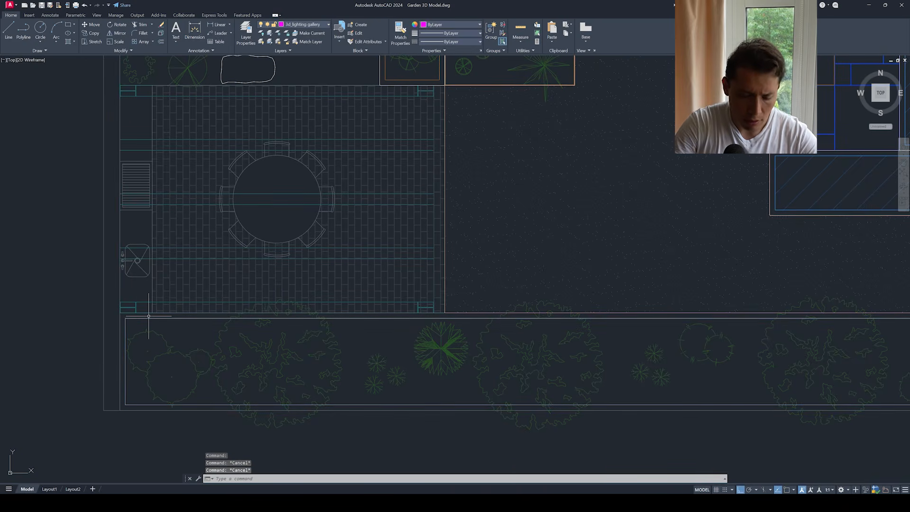
- Offset the front bed's inner outline outward by the distance to the bed's outer edge, creating the outer outline
{"action": "type", "text": "o"}
{"action": "key", "text": "Return"}
{"action": "scroll", "coordinate": [135, 435], "scroll_direction": "up", "scroll_amount": 5}
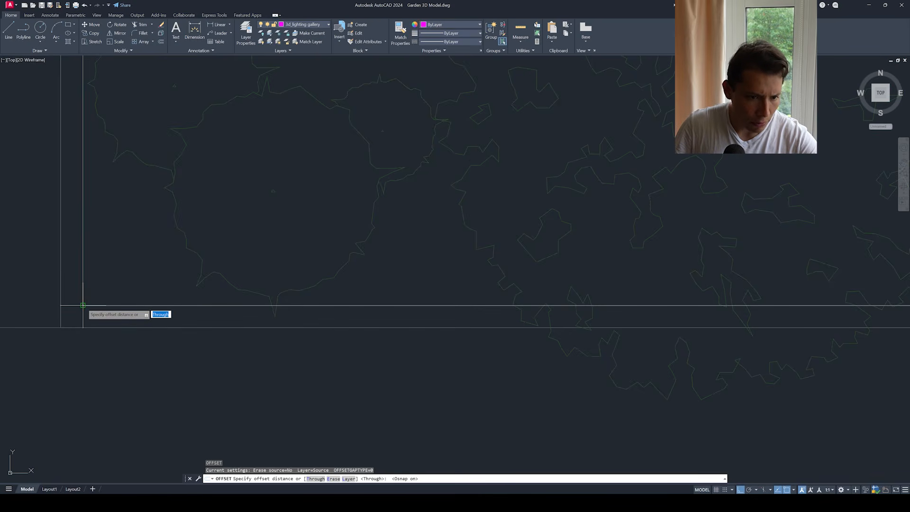
{"action": "left_click", "coordinate": [83, 305]}
{"action": "left_click", "coordinate": [81, 326]}
{"action": "left_click", "coordinate": [100, 305]}
{"action": "left_click", "coordinate": [100, 327]}
{"action": "scroll", "coordinate": [100, 326], "scroll_direction": "down", "scroll_amount": 3}
{"action": "key", "text": "Escape"}
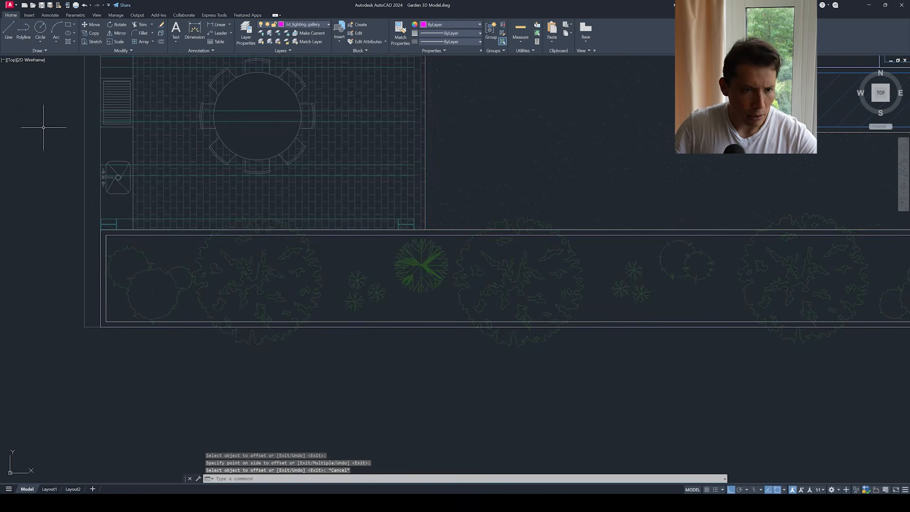
- Switch the model to the SW Isometric view, framing the garden and its front bed
{"action": "left_click", "coordinate": [12, 61]}
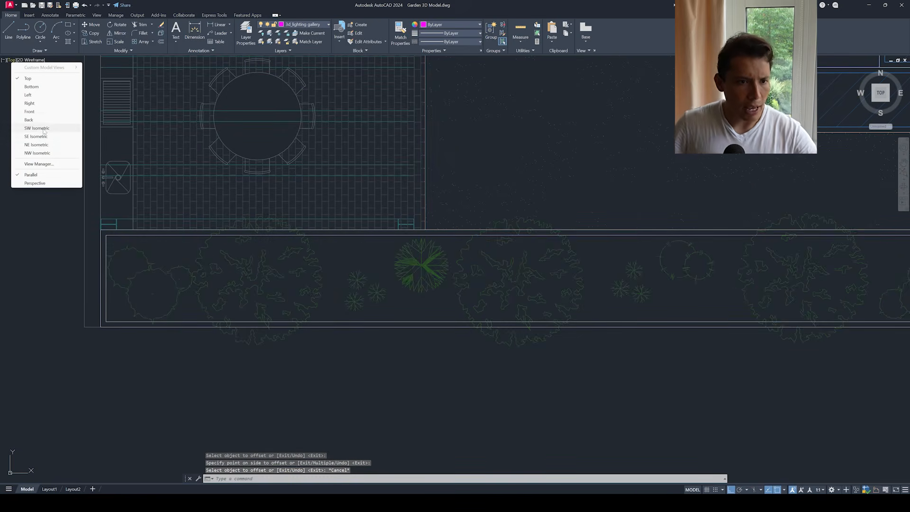
{"action": "left_click", "coordinate": [44, 129]}
{"action": "scroll", "coordinate": [351, 403], "scroll_direction": "up", "scroll_amount": 6}
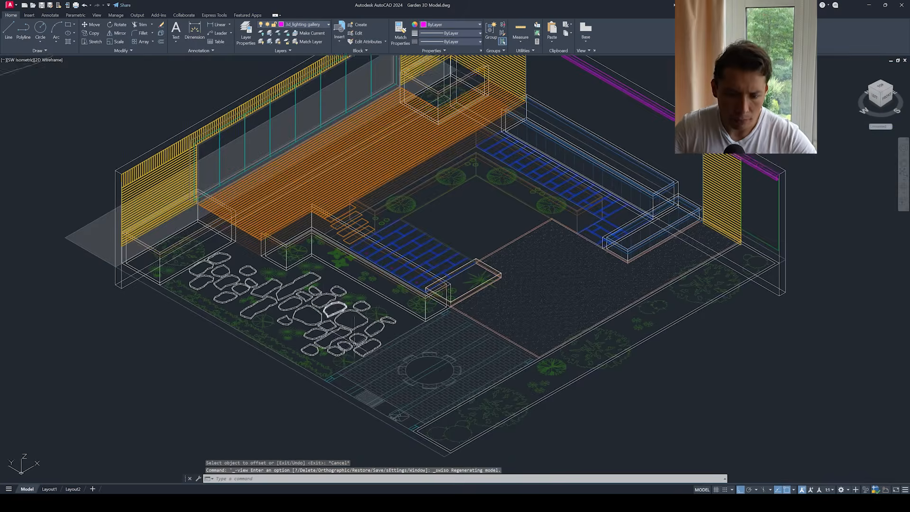
{"action": "middle_click_drag", "start_coordinate": [384, 359], "coordinate": [340, 301]}
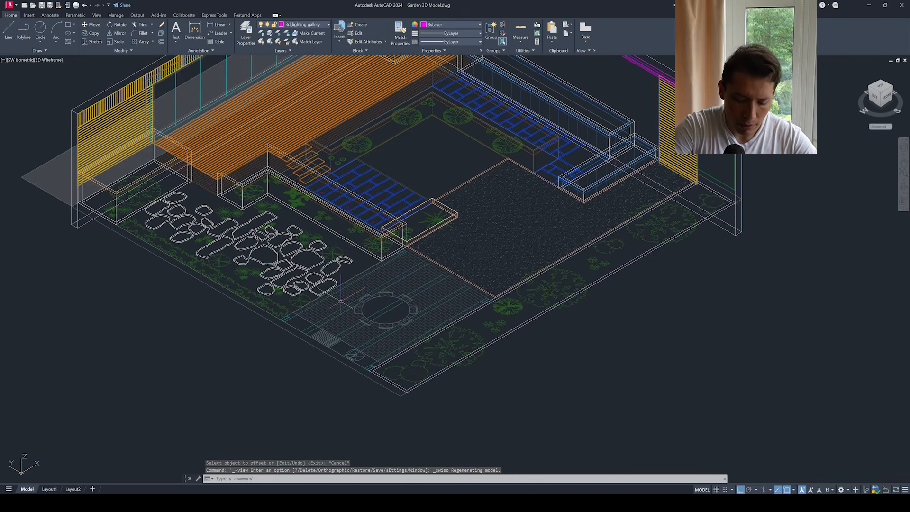
- Extrude the front bed's inner and outer outlines together to a height of 475
{"action": "type", "text": "EXT"}
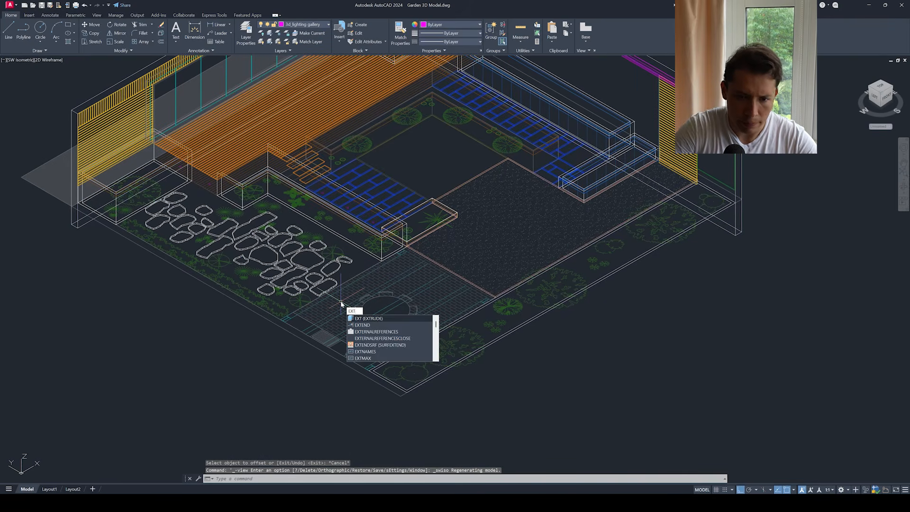
{"action": "key", "text": "Return"}
{"action": "left_click", "coordinate": [714, 214]}
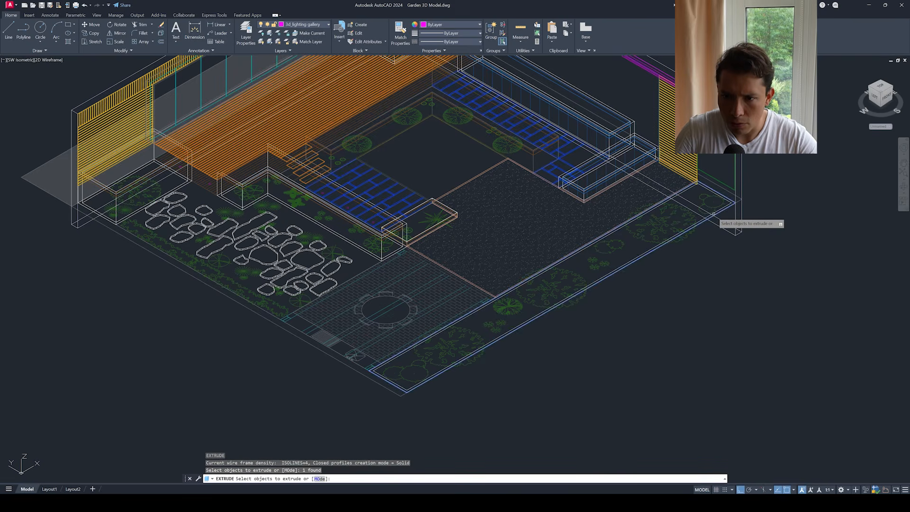
{"action": "left_click", "coordinate": [711, 219]}
{"action": "right_click", "coordinate": [658, 171]}
{"action": "left_click", "coordinate": [671, 174]}
{"action": "scroll", "coordinate": [612, 190], "scroll_direction": "up", "scroll_amount": 6}
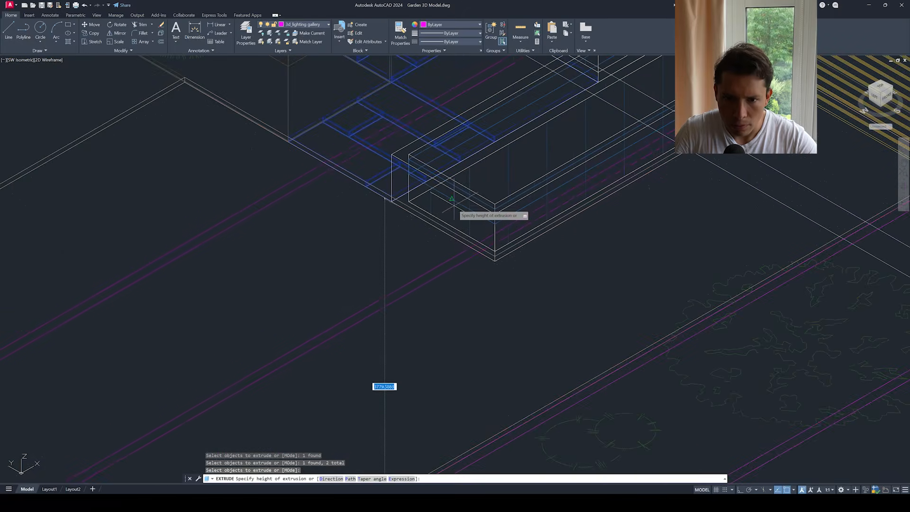
{"action": "scroll", "coordinate": [452, 209], "scroll_direction": "down", "scroll_amount": 10}
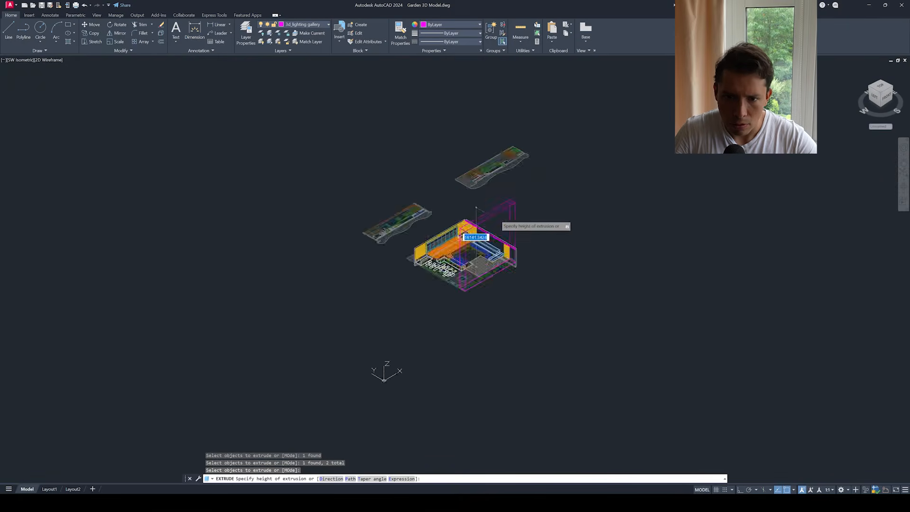
{"action": "scroll", "coordinate": [501, 213], "scroll_direction": "up", "scroll_amount": 10}
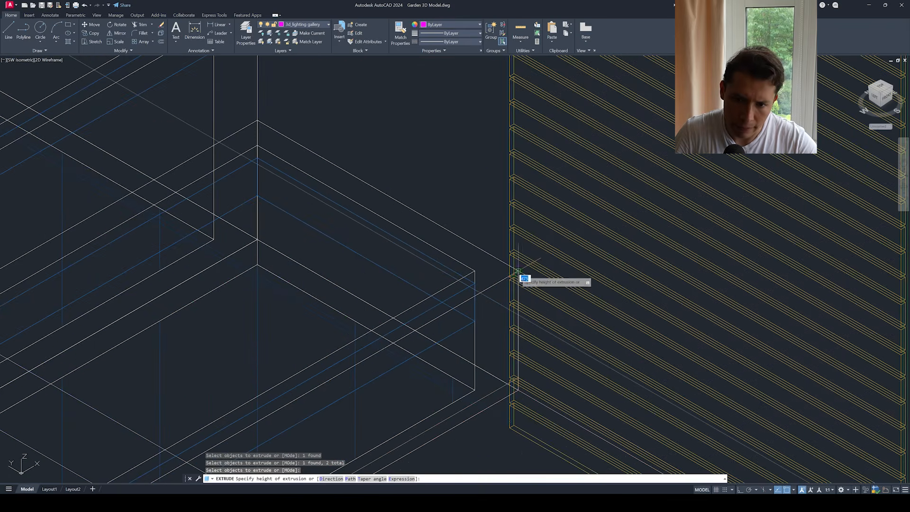
{"action": "key", "text": "Escape"}
{"action": "key", "text": "Escape"}
{"action": "scroll", "coordinate": [522, 270], "scroll_direction": "down", "scroll_amount": 8}
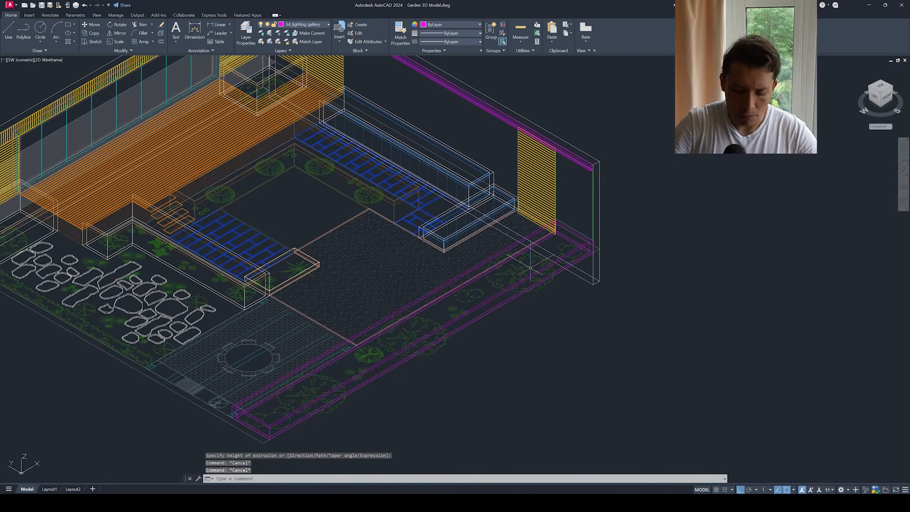
- Create a layer named 3d_back planter, make it current and give it color 252
{"action": "type", "text": "la"}
{"action": "key", "text": "Return"}
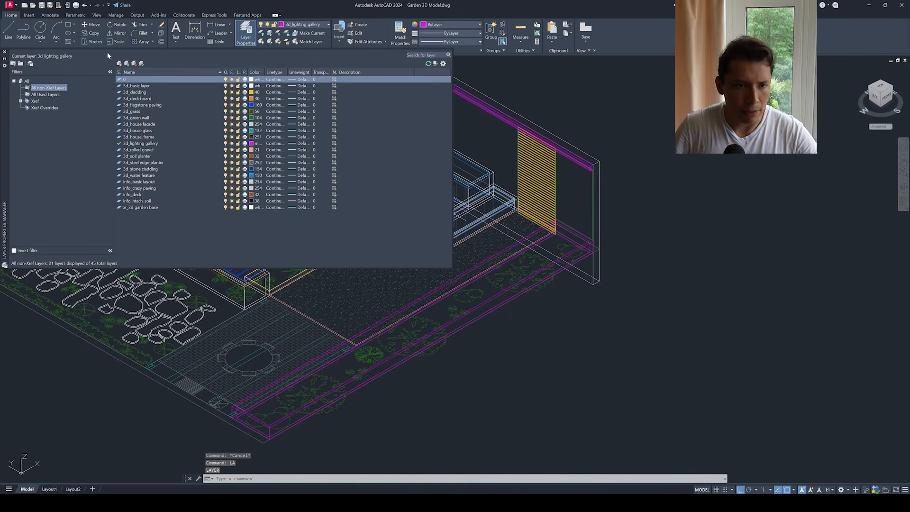
{"action": "left_click", "coordinate": [119, 64]}
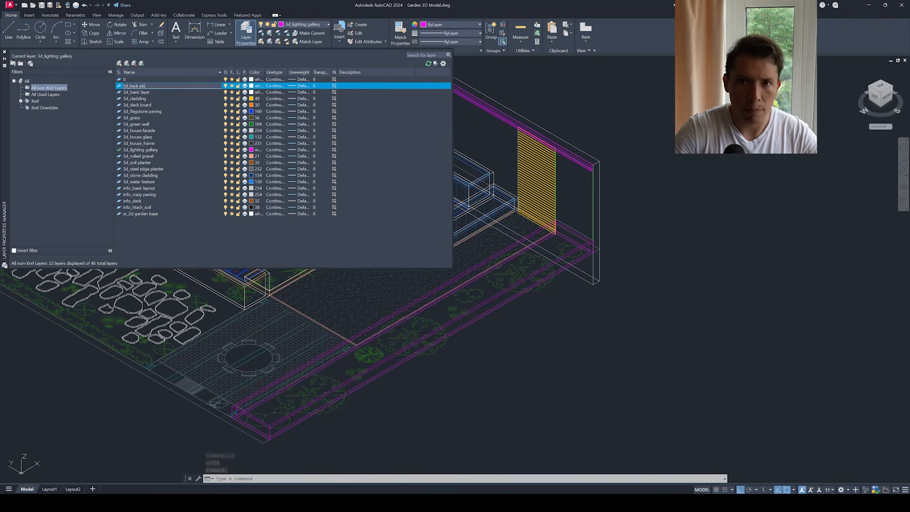
{"action": "key", "text": "Return"}
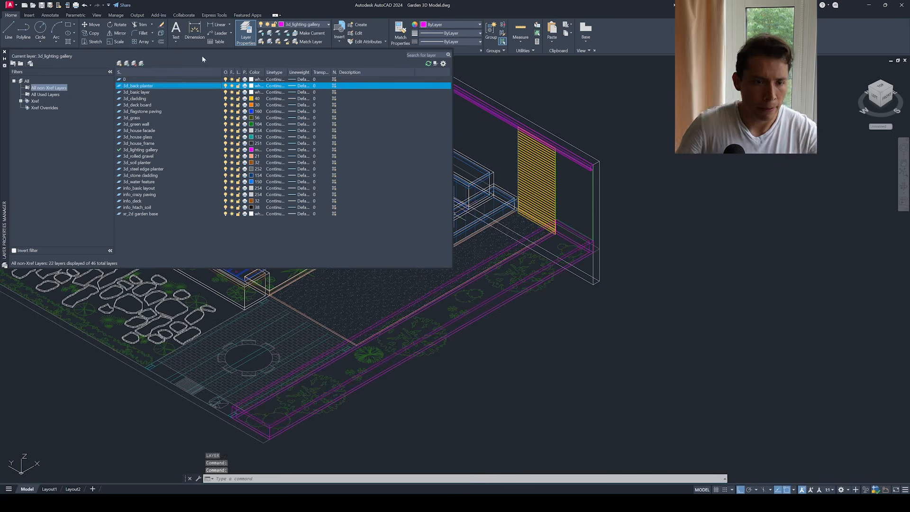
{"action": "left_click", "coordinate": [253, 86]}
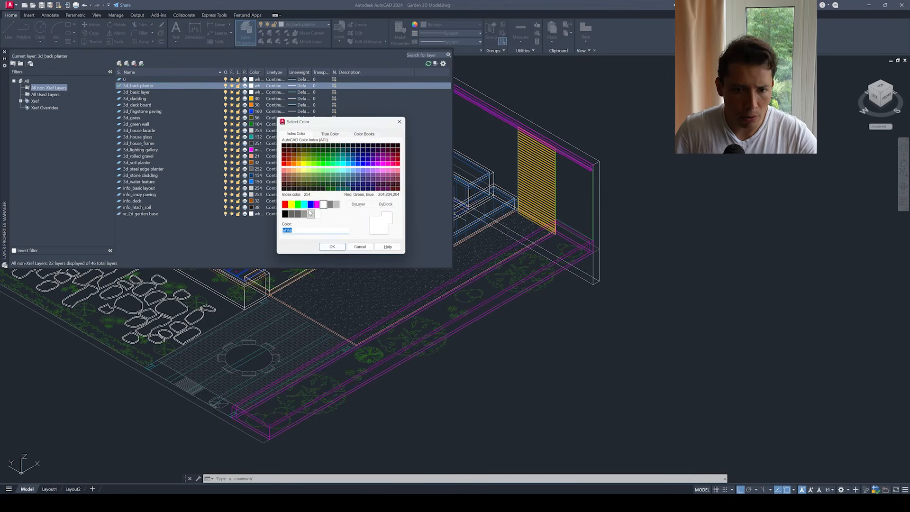
{"action": "left_click", "coordinate": [327, 246]}
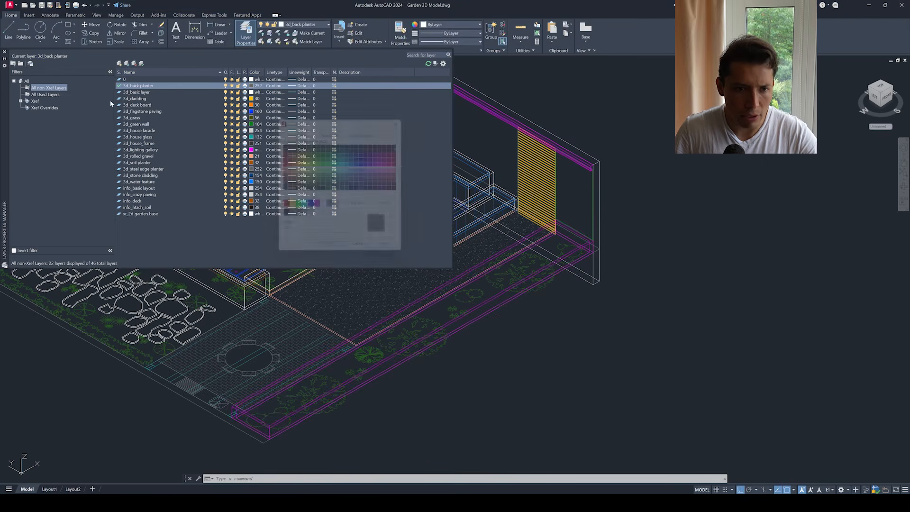
{"action": "left_click", "coordinate": [5, 52]}
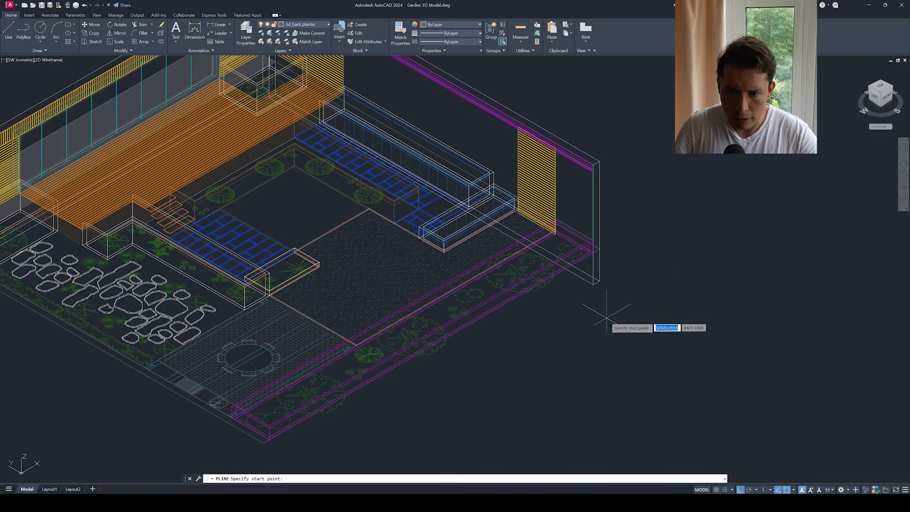
- Draw a short polyline beside the garden and match both extruded front bed solids to its properties
{"action": "type", "text": "ma"}
{"action": "key", "text": "Return"}
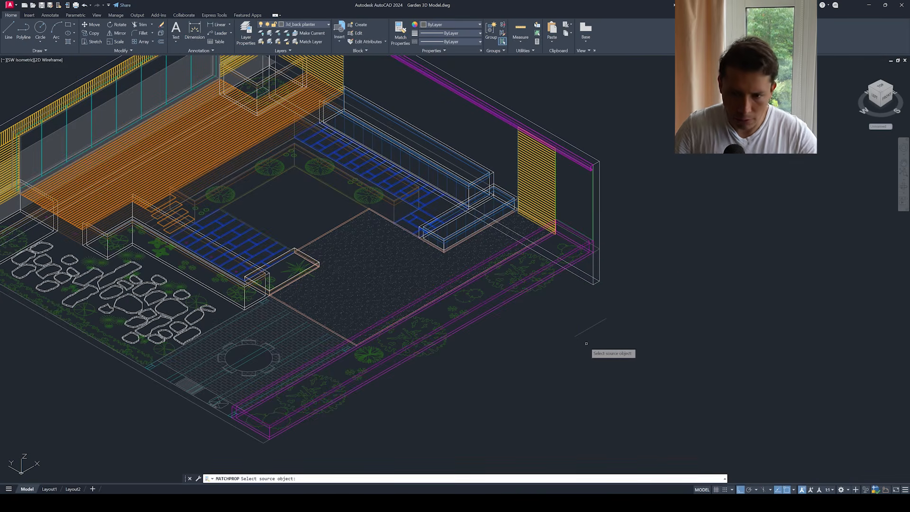
{"action": "left_click", "coordinate": [593, 250]}
{"action": "scroll", "coordinate": [593, 256], "scroll_direction": "up", "scroll_amount": 4}
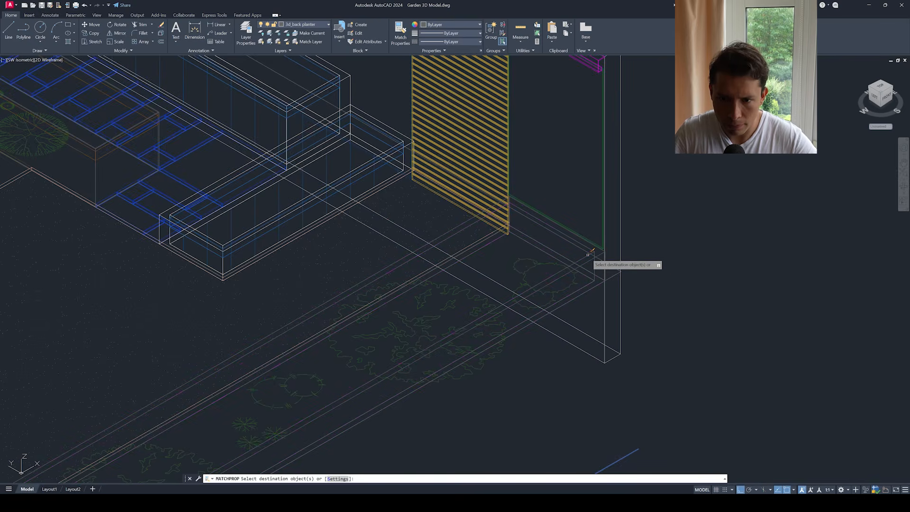
{"action": "scroll", "coordinate": [588, 255], "scroll_direction": "down", "scroll_amount": 7}
{"action": "key", "text": "Escape"}
- Subtract the inner front bed solid from the outer one, leaving hollow planter walls
{"action": "scroll", "coordinate": [458, 341], "scroll_direction": "up", "scroll_amount": 5}
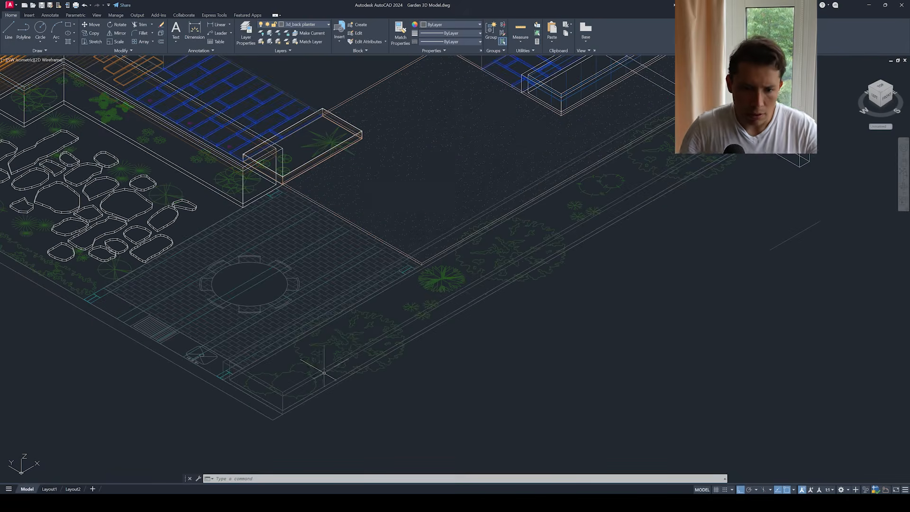
{"action": "scroll", "coordinate": [297, 383], "scroll_direction": "up", "scroll_amount": 2}
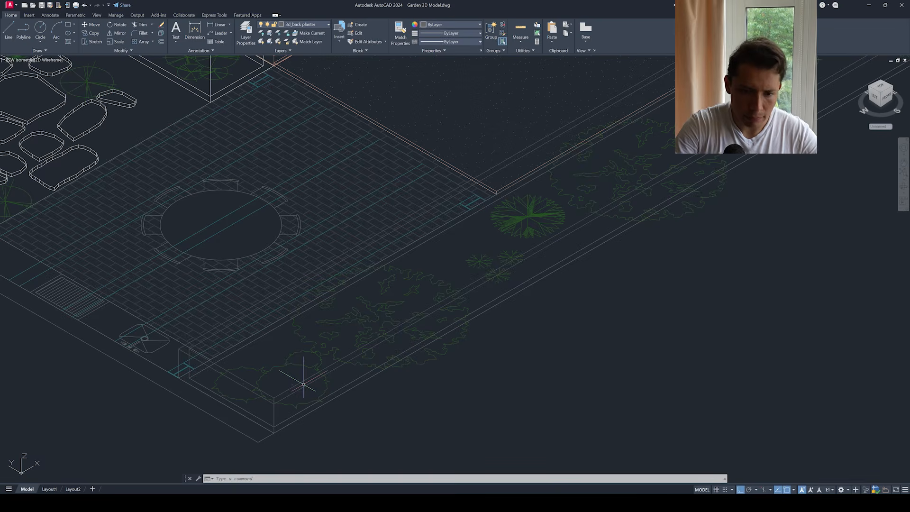
{"action": "type", "text": "sub"}
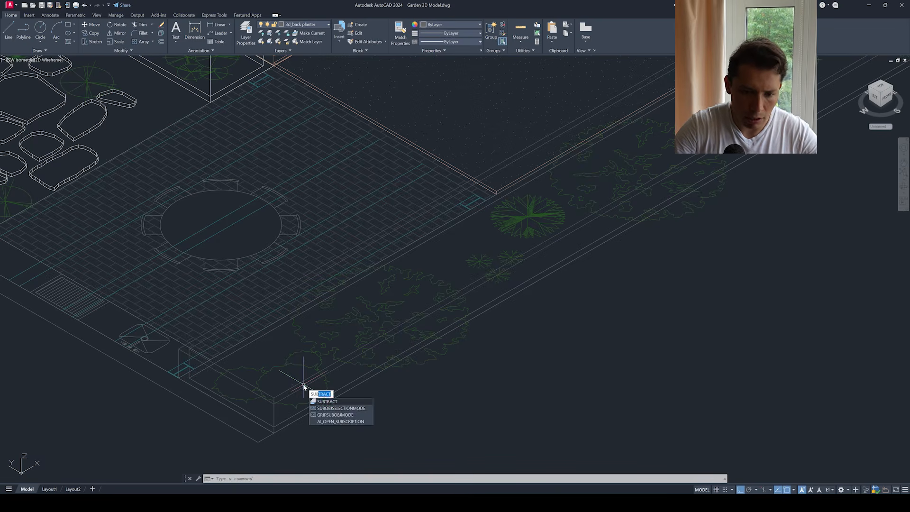
{"action": "key", "text": "Return"}
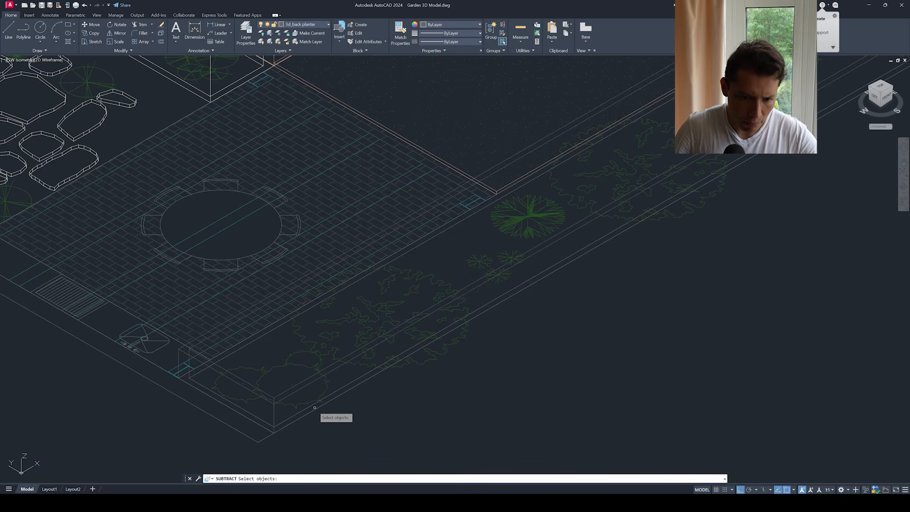
{"action": "scroll", "coordinate": [243, 380], "scroll_direction": "up", "scroll_amount": 4}
{"action": "scroll", "coordinate": [243, 379], "scroll_direction": "down", "scroll_amount": 8}
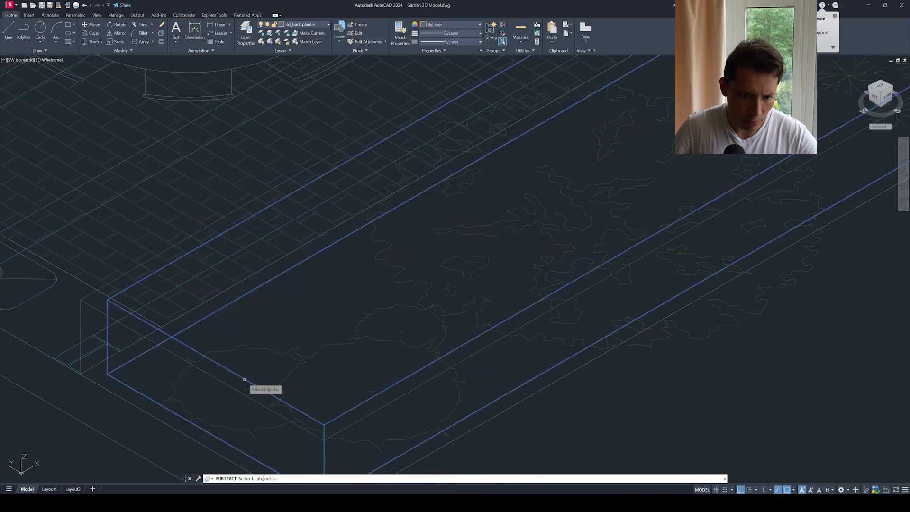
{"action": "key", "text": "Escape"}
- Set the visual style of the model to Shaded with edges
{"action": "left_click", "coordinate": [51, 60]}
{"action": "left_click", "coordinate": [52, 60]}
{"action": "left_click", "coordinate": [51, 60]}
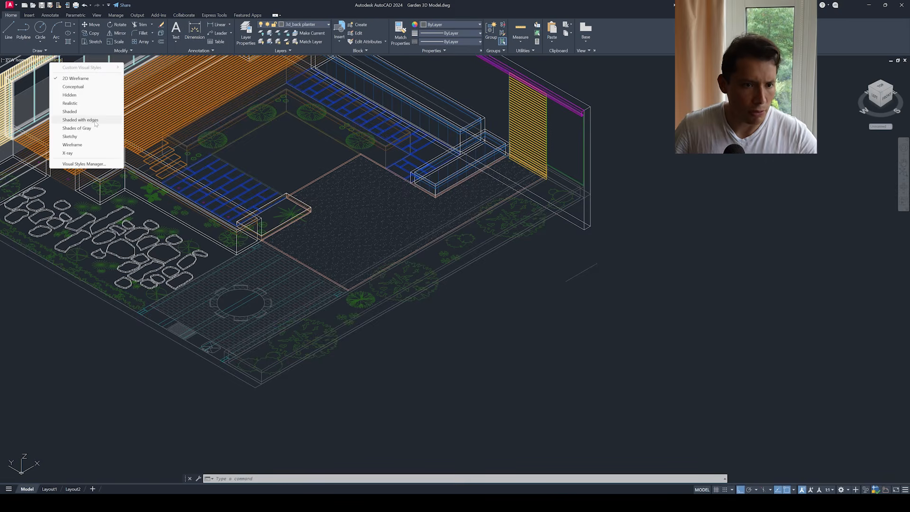
{"action": "left_click", "coordinate": [80, 119]}
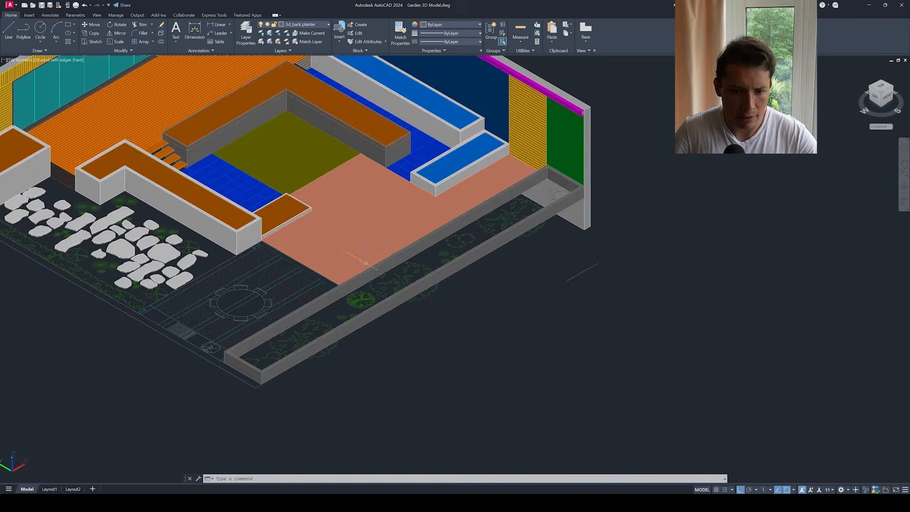
- Draw a rectangle along the top inner edge of the front planter's walls, between opposite inner corners
{"action": "scroll", "coordinate": [356, 300], "scroll_direction": "up", "scroll_amount": 4}
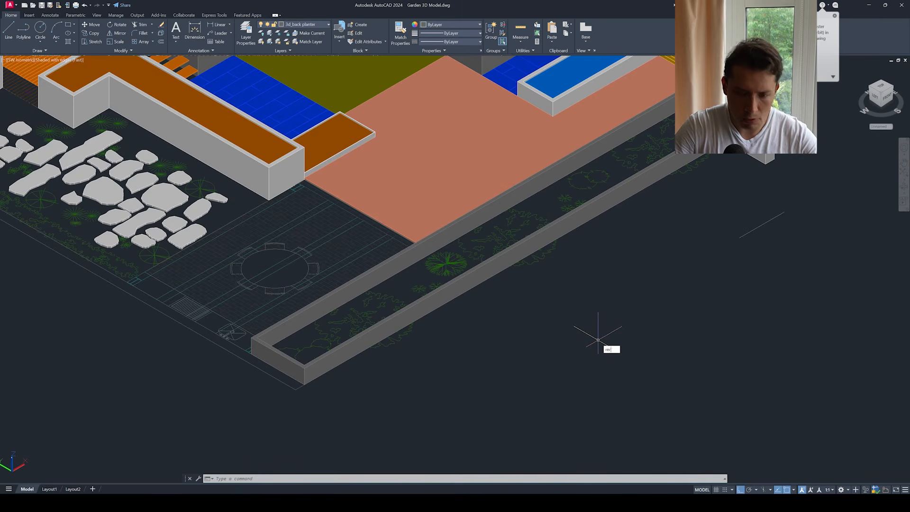
{"action": "type", "text": "c"}
{"action": "key", "text": "Return"}
{"action": "scroll", "coordinate": [322, 336], "scroll_direction": "up", "scroll_amount": 5}
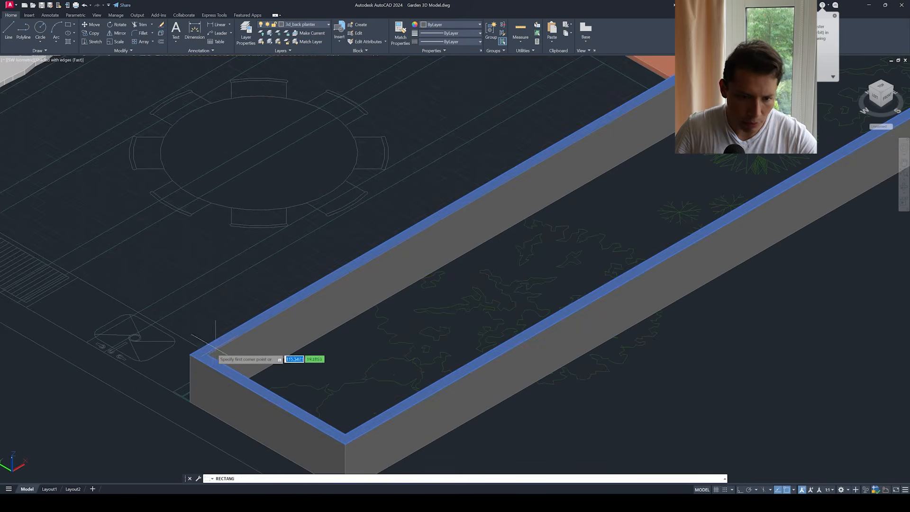
{"action": "left_click", "coordinate": [214, 345]}
{"action": "scroll", "coordinate": [345, 336], "scroll_direction": "down", "scroll_amount": 5}
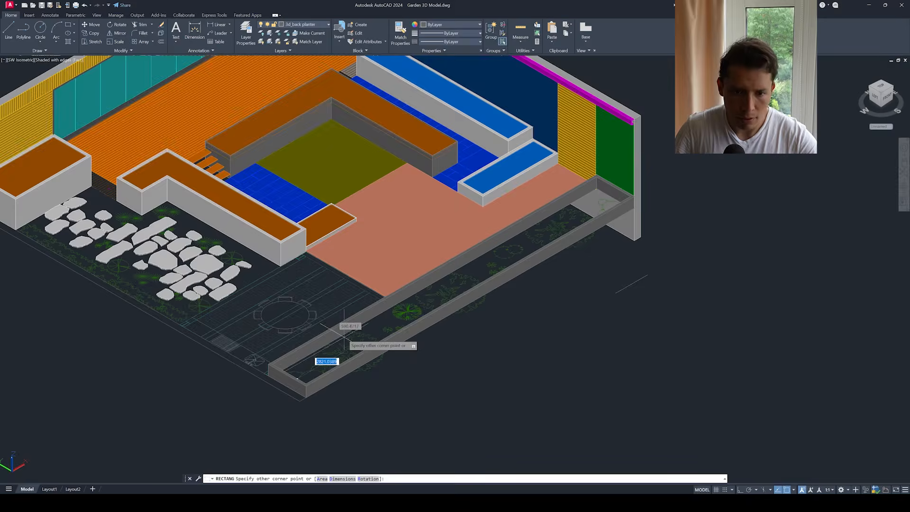
{"action": "scroll", "coordinate": [643, 214], "scroll_direction": "up", "scroll_amount": 6}
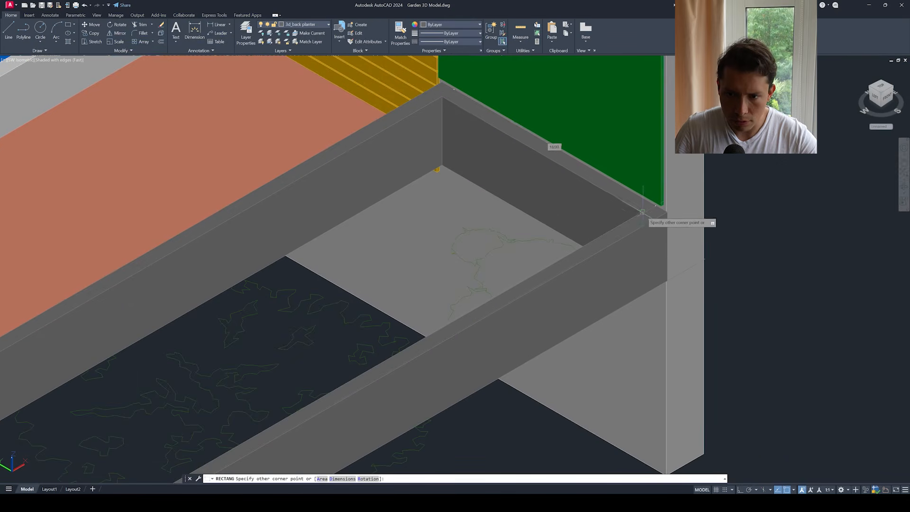
{"action": "left_click", "coordinate": [643, 214]}
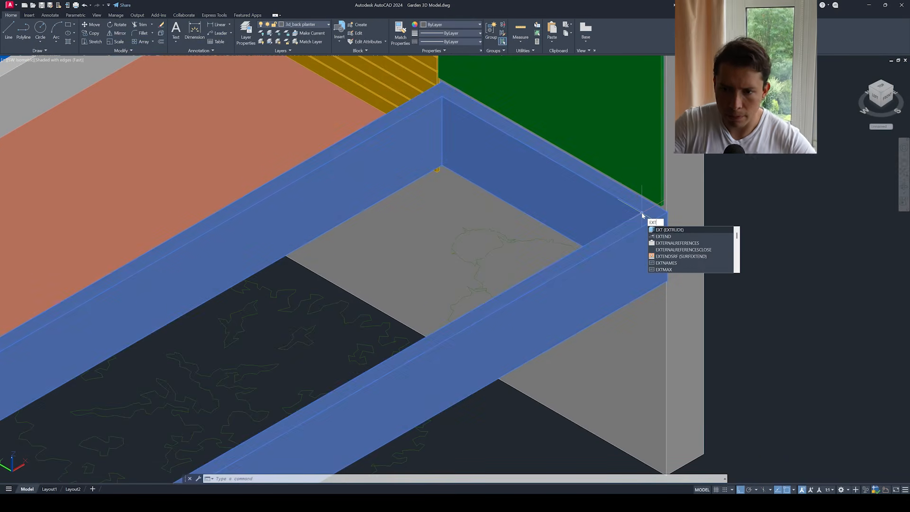
- Extrude the rectangle inside the front planter downward by 150 to form its soil slab
{"action": "key", "text": "Return"}
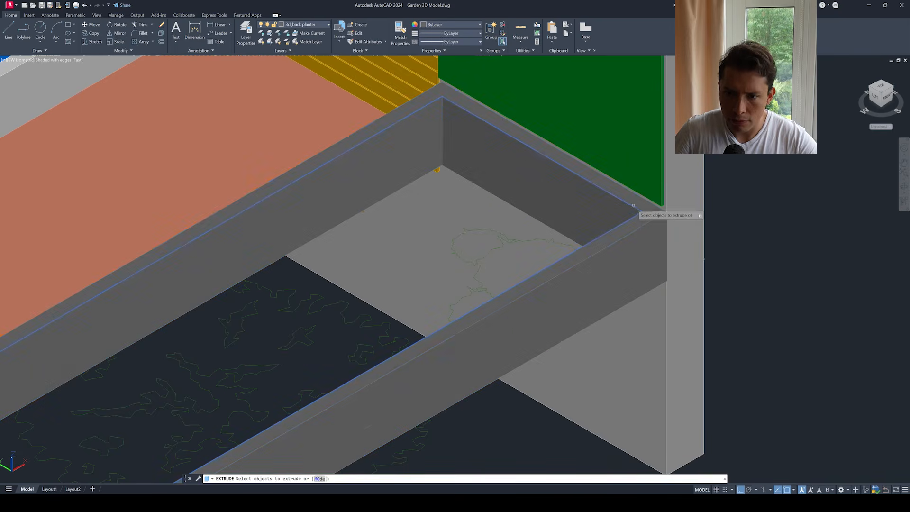
{"action": "left_click", "coordinate": [633, 207]}
{"action": "scroll", "coordinate": [627, 207], "scroll_direction": "down", "scroll_amount": 2}
{"action": "right_click", "coordinate": [701, 197]}
{"action": "left_click", "coordinate": [707, 203]}
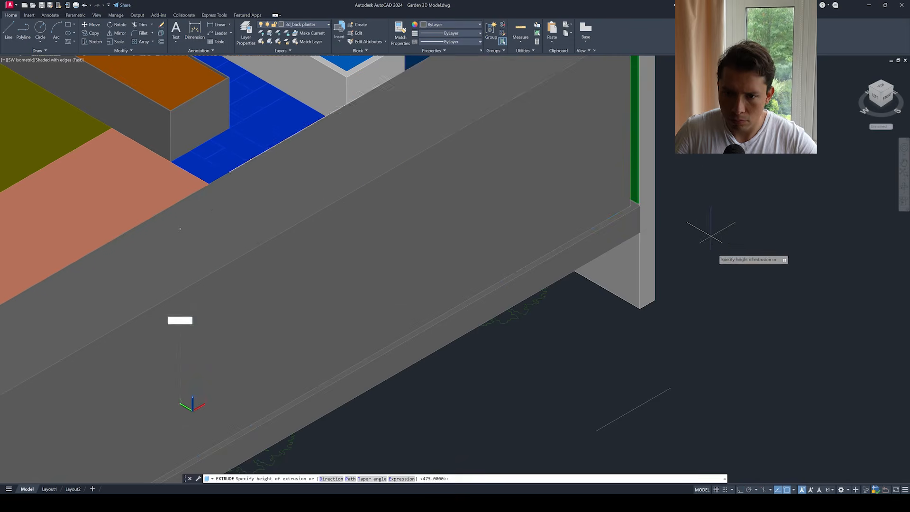
{"action": "scroll", "coordinate": [672, 280], "scroll_direction": "down", "scroll_amount": 2}
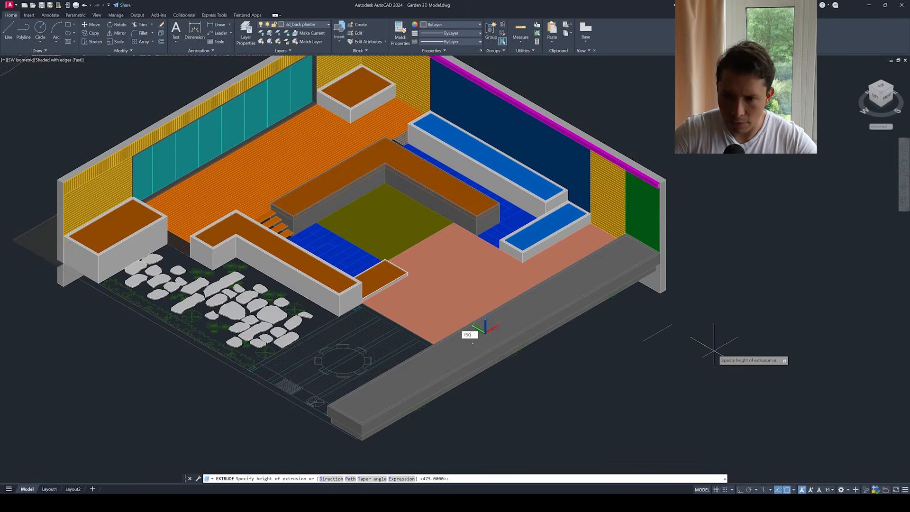
{"action": "key", "text": "Return"}
- Move the front planter's soil slab down by 20 so it sits below the wall tops
{"action": "type", "text": "m"}
{"action": "key", "text": "Return"}
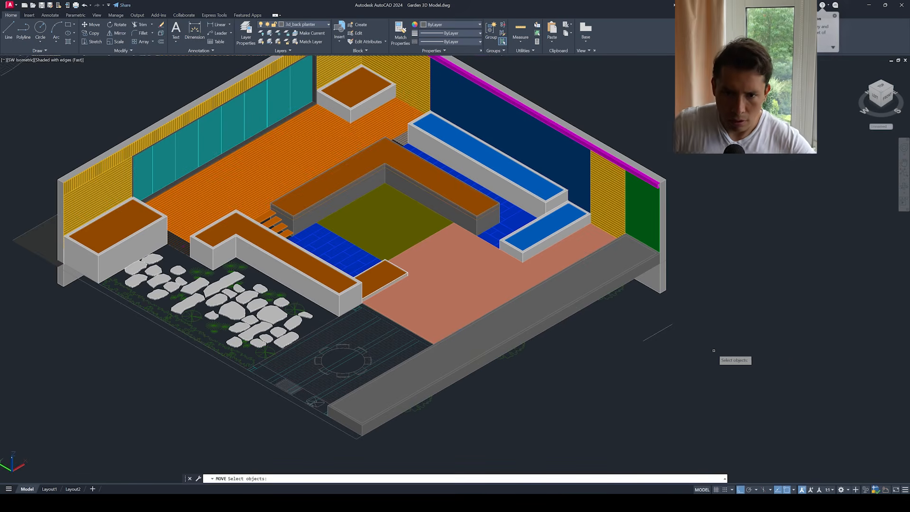
{"action": "left_click", "coordinate": [602, 286]}
{"action": "scroll", "coordinate": [601, 286], "scroll_direction": "up", "scroll_amount": 2}
{"action": "key", "text": "Return"}
{"action": "left_click", "coordinate": [730, 234]}
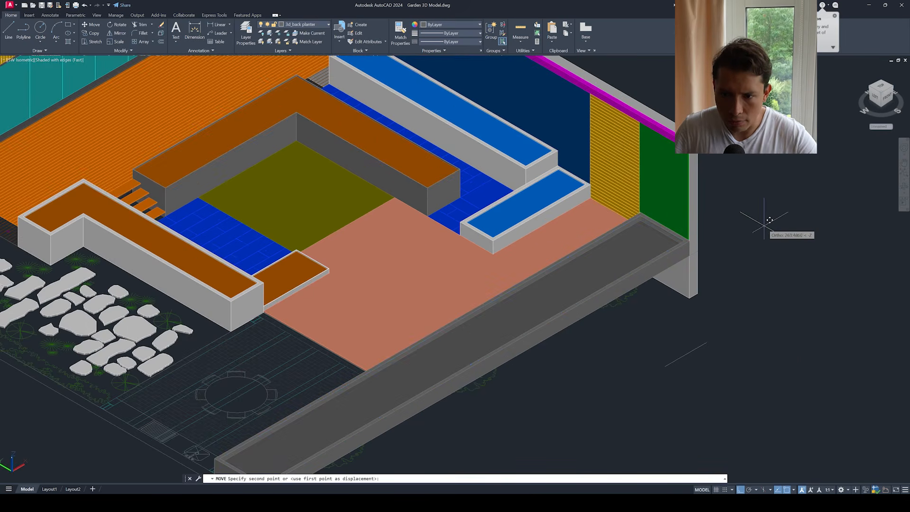
{"action": "type", "text": "20"}
{"action": "key", "text": "Return"}
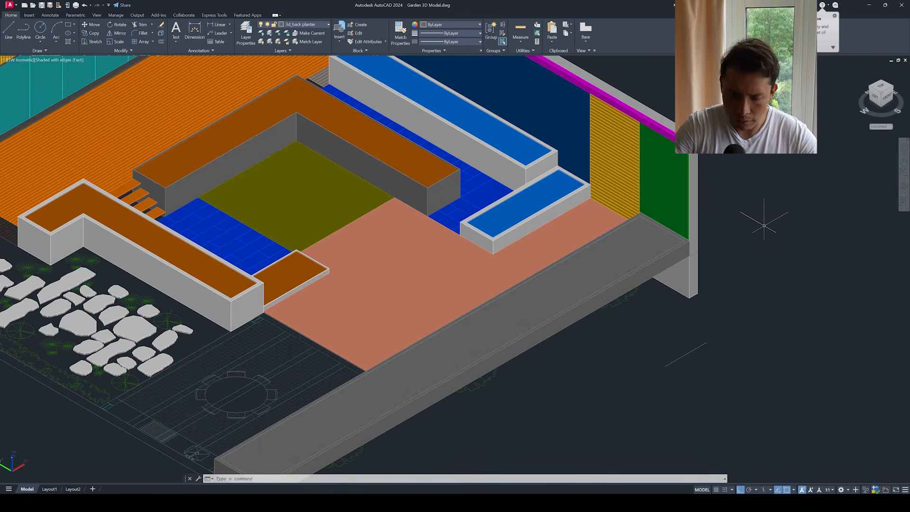
- Match the front planter's soil slab to the properties of the brown soil in the raised L-shaped planter
{"action": "key", "text": "Return"}
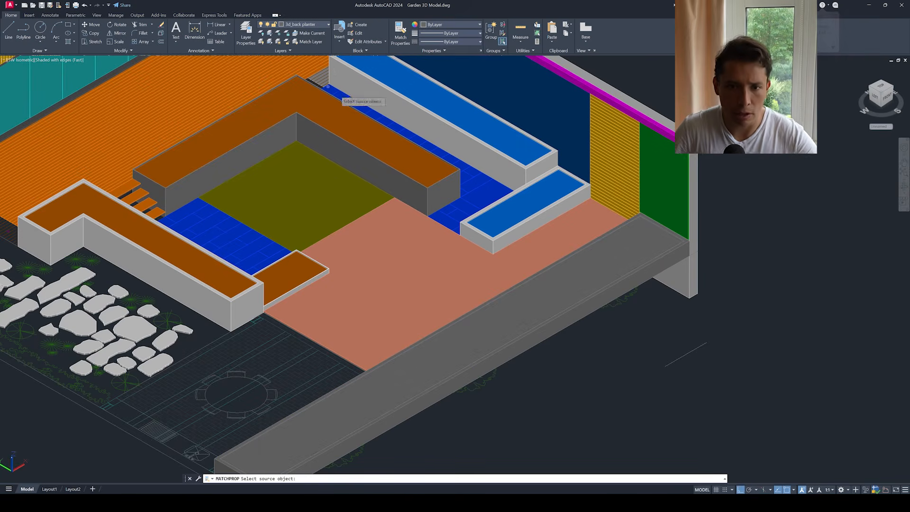
{"action": "scroll", "coordinate": [406, 150], "scroll_direction": "up", "scroll_amount": 2}
{"action": "left_click", "coordinate": [404, 150]}
{"action": "scroll", "coordinate": [474, 213], "scroll_direction": "down", "scroll_amount": 2}
{"action": "left_click", "coordinate": [526, 279]}
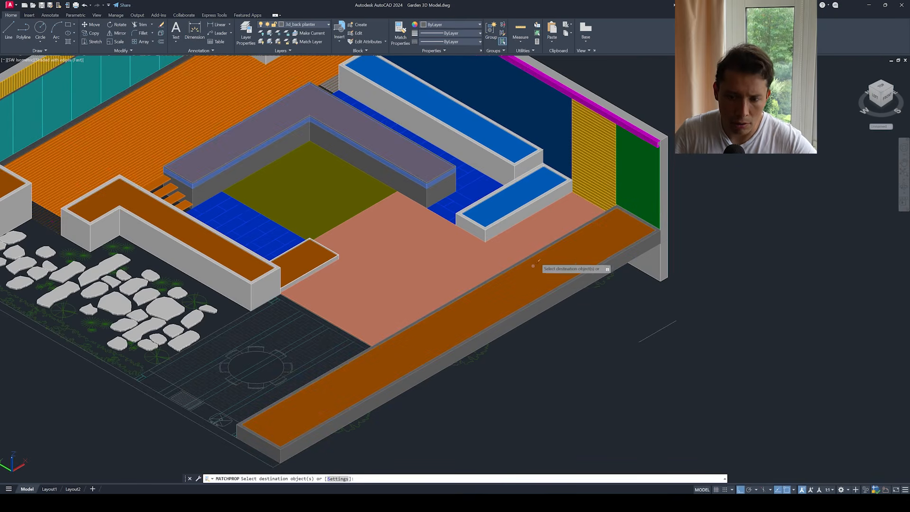
{"action": "scroll", "coordinate": [539, 271], "scroll_direction": "down", "scroll_amount": 3}
{"action": "key", "text": "Return"}
- Make the 3d_house facade layer current by picking the tall grey boundary wall at the front planter's end
{"action": "scroll", "coordinate": [404, 282], "scroll_direction": "up", "scroll_amount": 3}
{"action": "scroll", "coordinate": [404, 281], "scroll_direction": "up", "scroll_amount": 2}
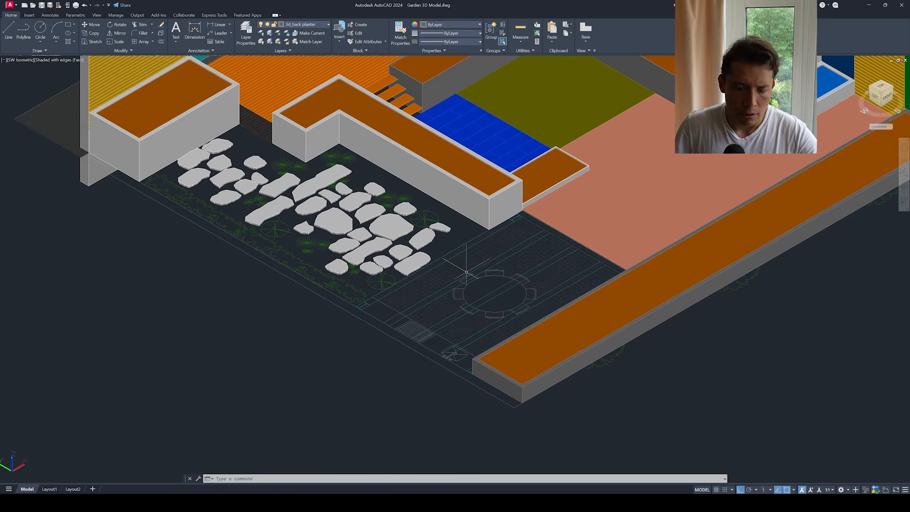
{"action": "type", "text": "orb"}
{"action": "key", "text": "Return"}
{"action": "left_click_drag", "start_coordinate": [541, 283], "coordinate": [453, 198]}
{"action": "left_click_drag", "start_coordinate": [322, 262], "coordinate": [339, 303]}
{"action": "key", "text": "Escape"}
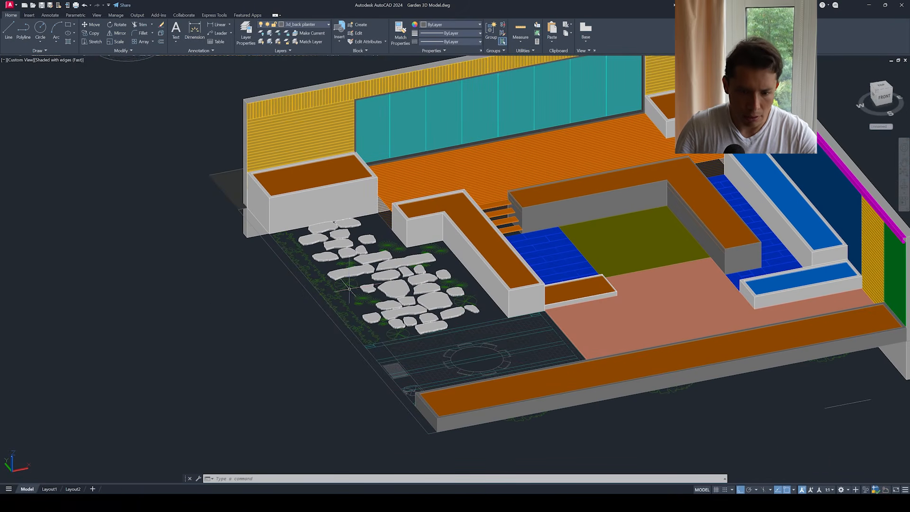
{"action": "key", "text": "Escape"}
{"action": "scroll", "coordinate": [317, 244], "scroll_direction": "down", "scroll_amount": 3}
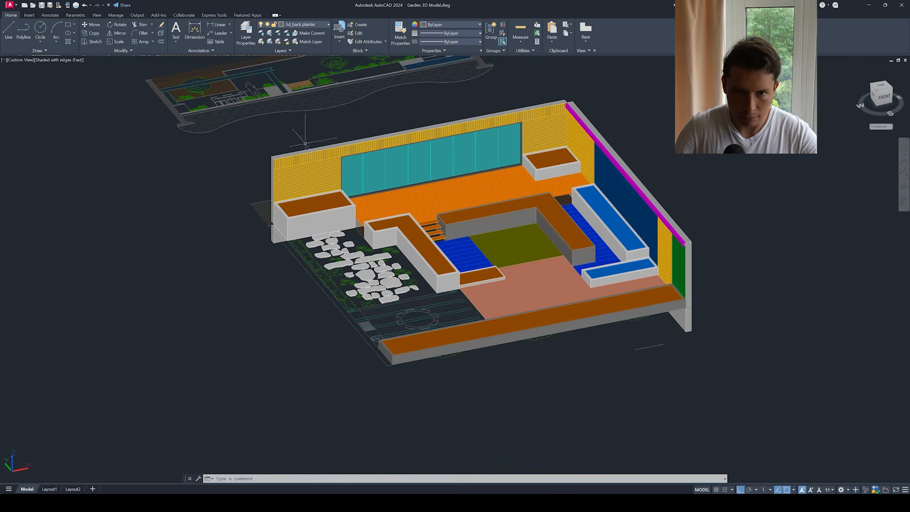
{"action": "left_click", "coordinate": [316, 33]}
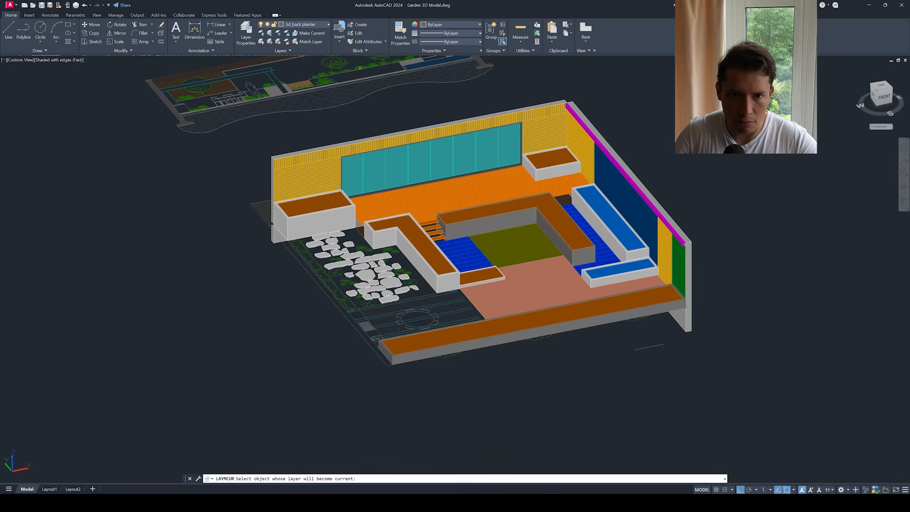
{"action": "left_click", "coordinate": [688, 321]}
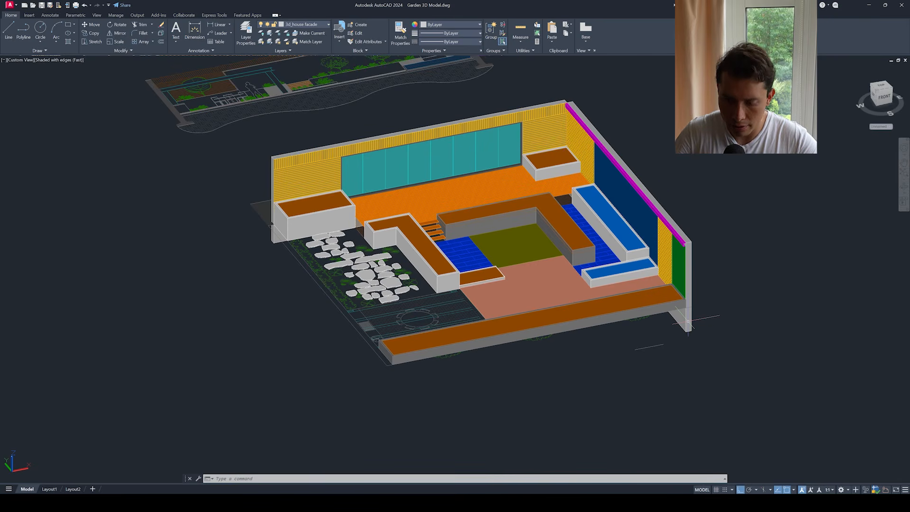
- In the top view, draw a rectangle over the missing side wall's outline, from the house facade to the front planter's outer corner
{"action": "scroll", "coordinate": [401, 215], "scroll_direction": "up", "scroll_amount": 2}
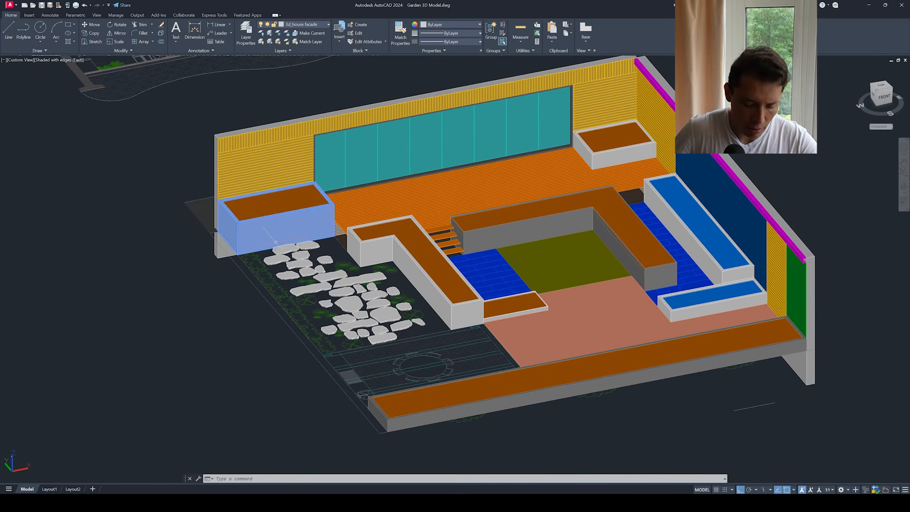
{"action": "left_click", "coordinate": [24, 59]}
{"action": "left_click", "coordinate": [37, 79]}
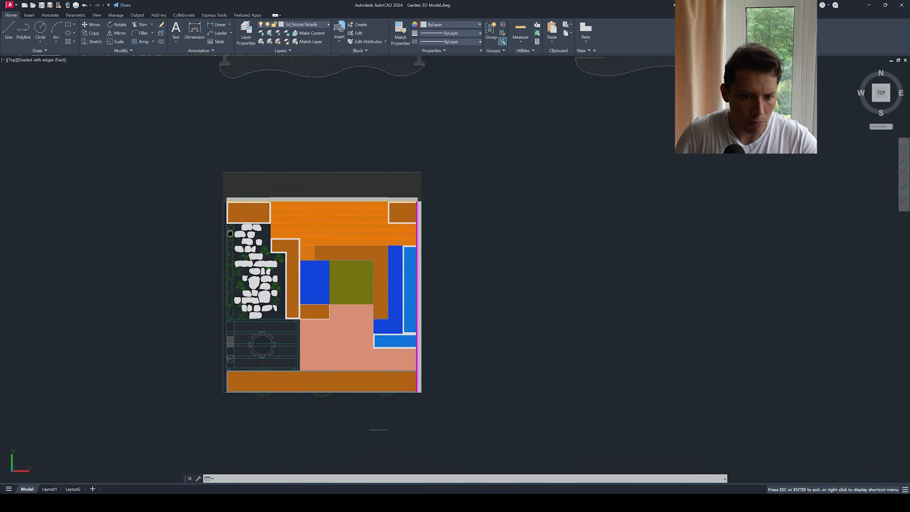
{"action": "key", "text": "Return"}
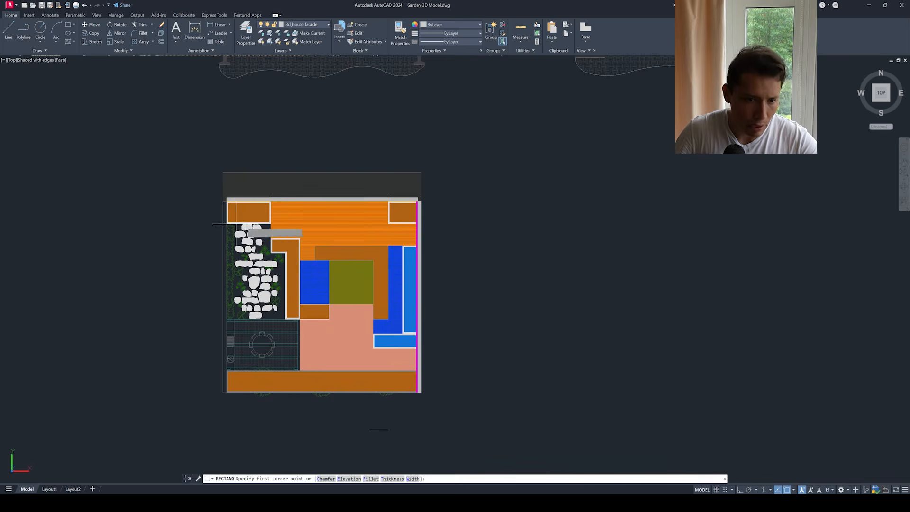
{"action": "scroll", "coordinate": [223, 209], "scroll_direction": "up", "scroll_amount": 5}
{"action": "left_click", "coordinate": [232, 195]}
{"action": "scroll", "coordinate": [223, 185], "scroll_direction": "down", "scroll_amount": 6}
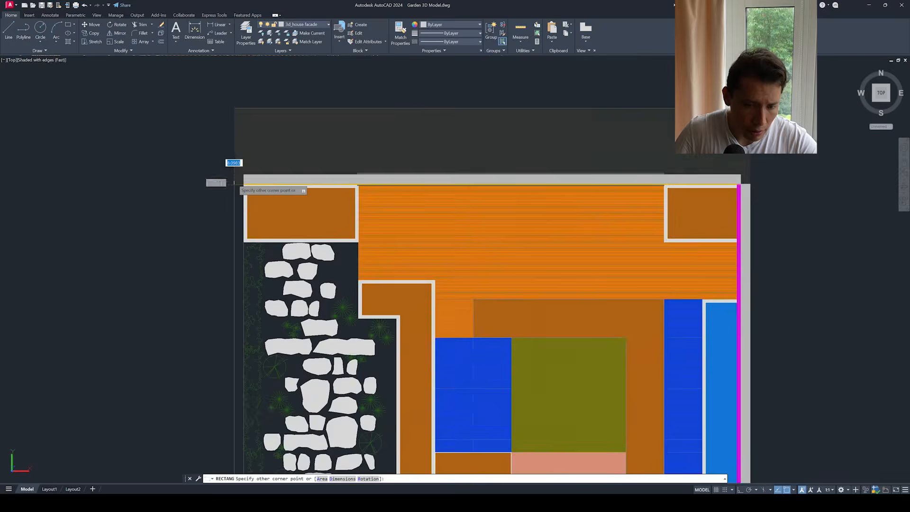
{"action": "scroll", "coordinate": [273, 284], "scroll_direction": "up", "scroll_amount": 5}
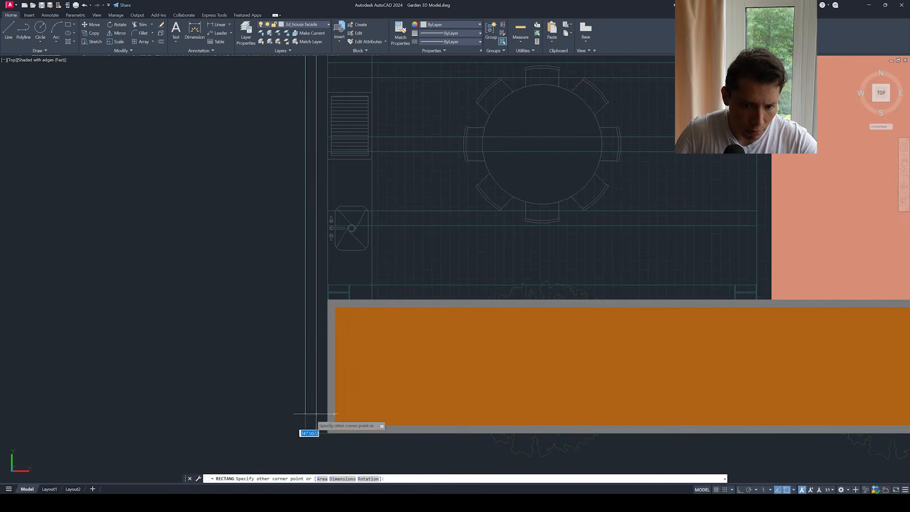
{"action": "left_click", "coordinate": [326, 431]}
{"action": "scroll", "coordinate": [325, 431], "scroll_direction": "down", "scroll_amount": 4}
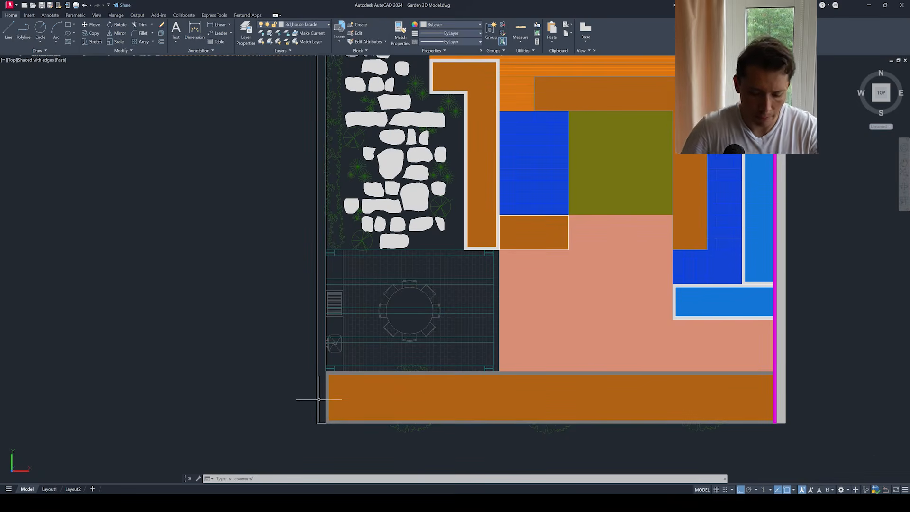
- Switch the model to the SE Isometric view
{"action": "left_click", "coordinate": [29, 60]}
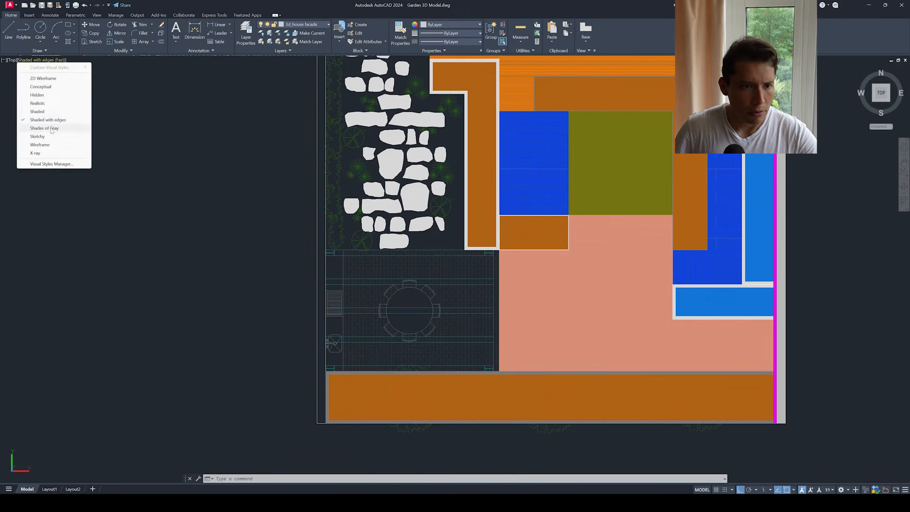
{"action": "left_click", "coordinate": [93, 123]}
{"action": "left_click", "coordinate": [17, 61]}
{"action": "left_click", "coordinate": [11, 61]}
{"action": "left_click", "coordinate": [12, 61]}
{"action": "left_click", "coordinate": [60, 151]}
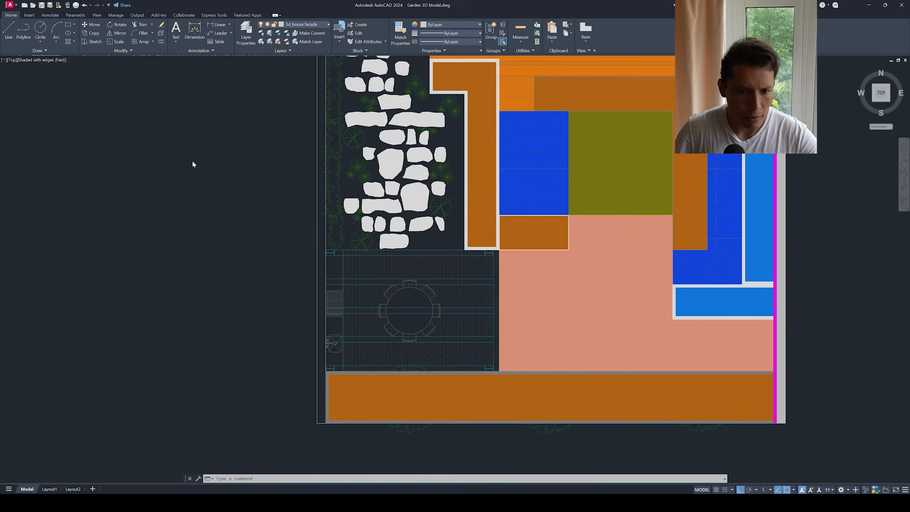
- Extrude the side wall rectangle upward to the height of the opposite boundary wall's top
{"action": "scroll", "coordinate": [196, 170], "scroll_direction": "up", "scroll_amount": 4}
{"action": "type", "text": "ex"}
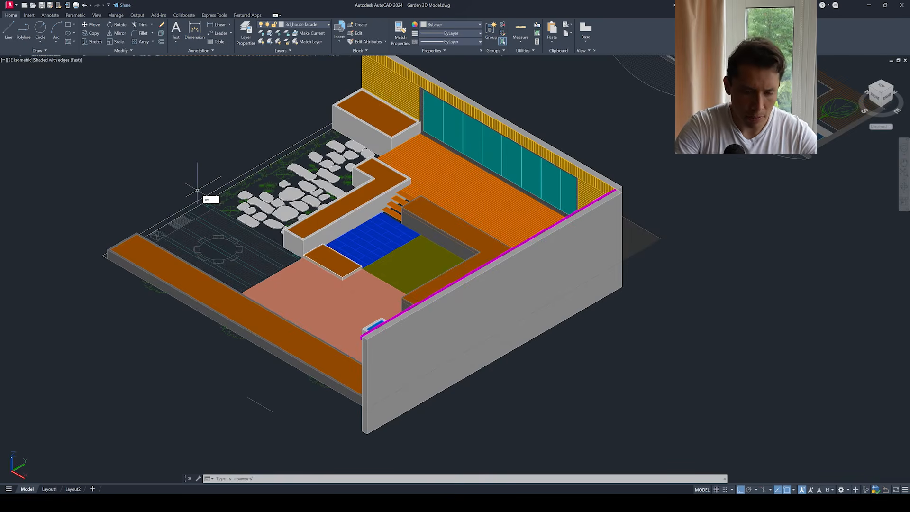
{"action": "type", "text": "t"}
{"action": "key", "text": "Return"}
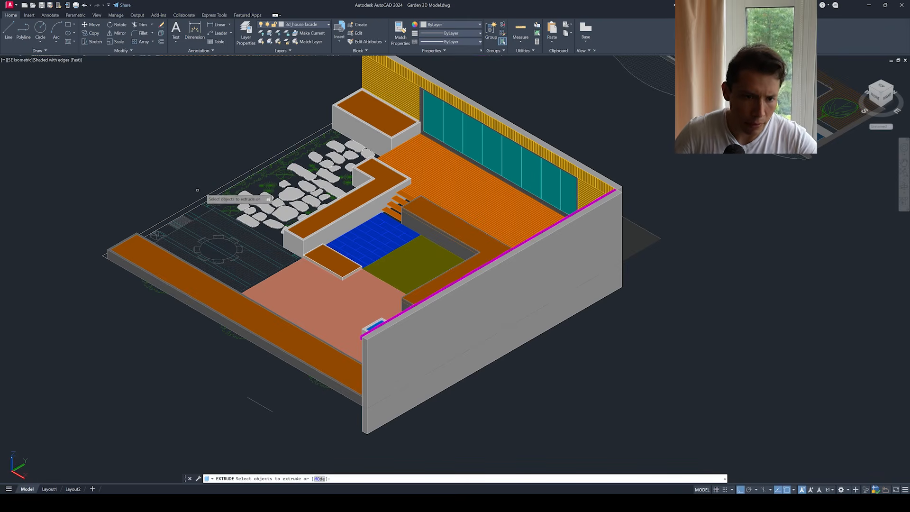
{"action": "left_click", "coordinate": [226, 184]}
{"action": "key", "text": "Return"}
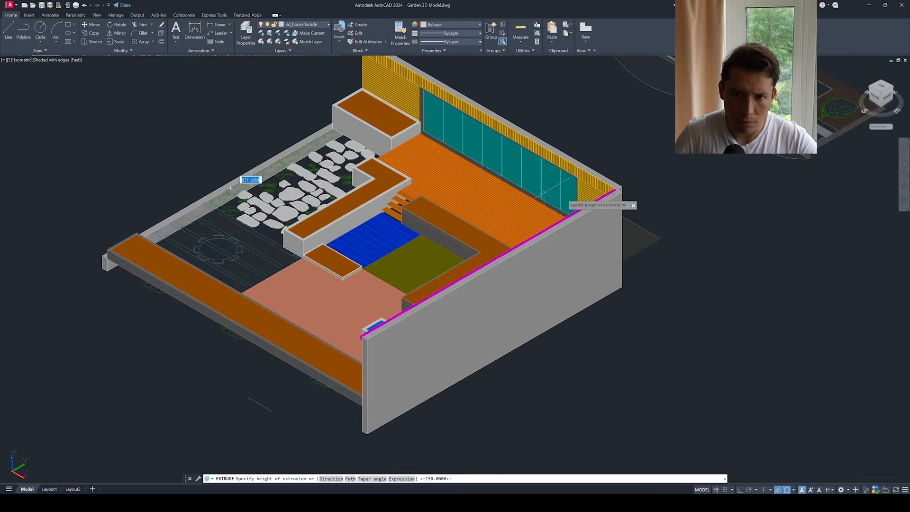
{"action": "scroll", "coordinate": [607, 171], "scroll_direction": "up", "scroll_amount": 2}
{"action": "left_click", "coordinate": [638, 186]}
{"action": "scroll", "coordinate": [640, 185], "scroll_direction": "down", "scroll_amount": 4}
{"action": "scroll", "coordinate": [474, 171], "scroll_direction": "up", "scroll_amount": 4}
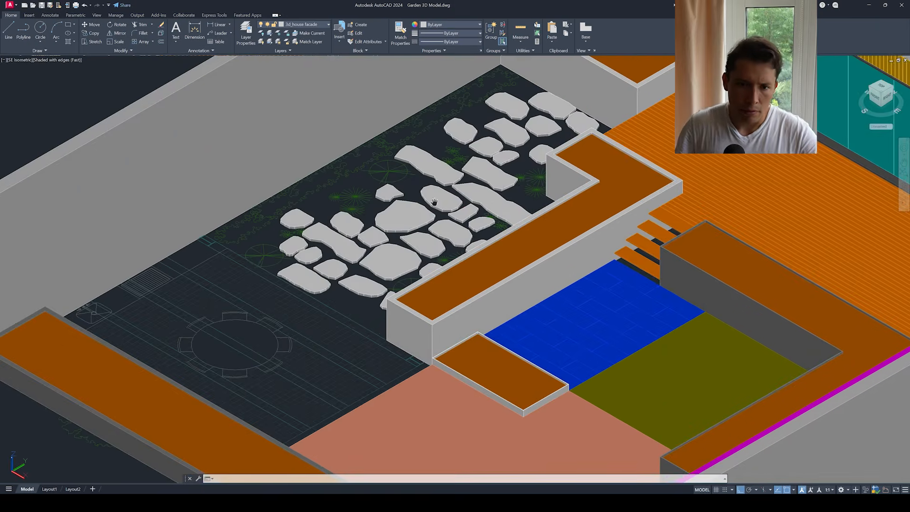
{"action": "scroll", "coordinate": [379, 298], "scroll_direction": "up", "scroll_amount": 5}
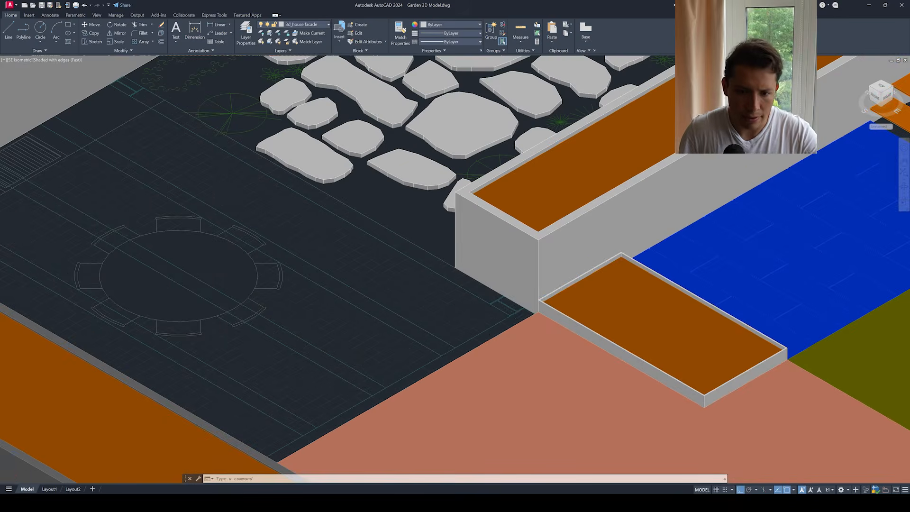
{"action": "scroll", "coordinate": [490, 313], "scroll_direction": "down", "scroll_amount": 8}
{"action": "scroll", "coordinate": [489, 313], "scroll_direction": "up", "scroll_amount": 6}
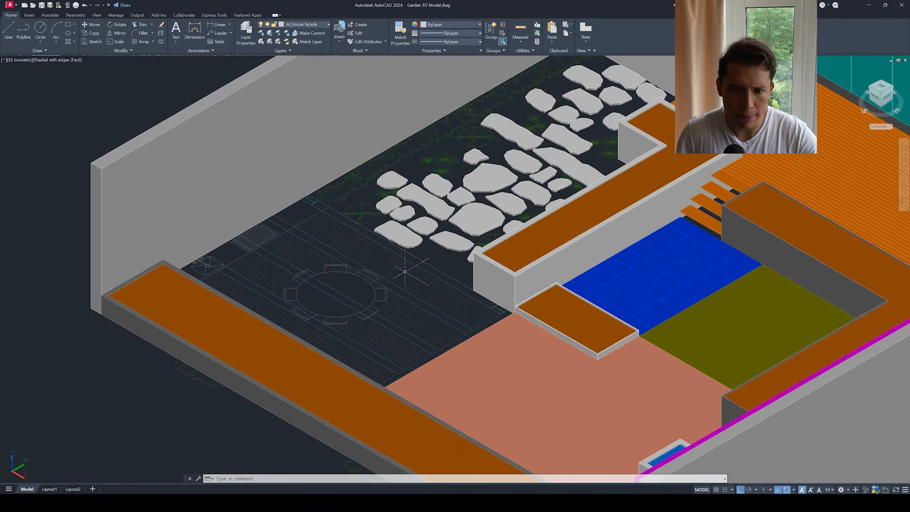
{"action": "scroll", "coordinate": [503, 308], "scroll_direction": "up", "scroll_amount": 6}
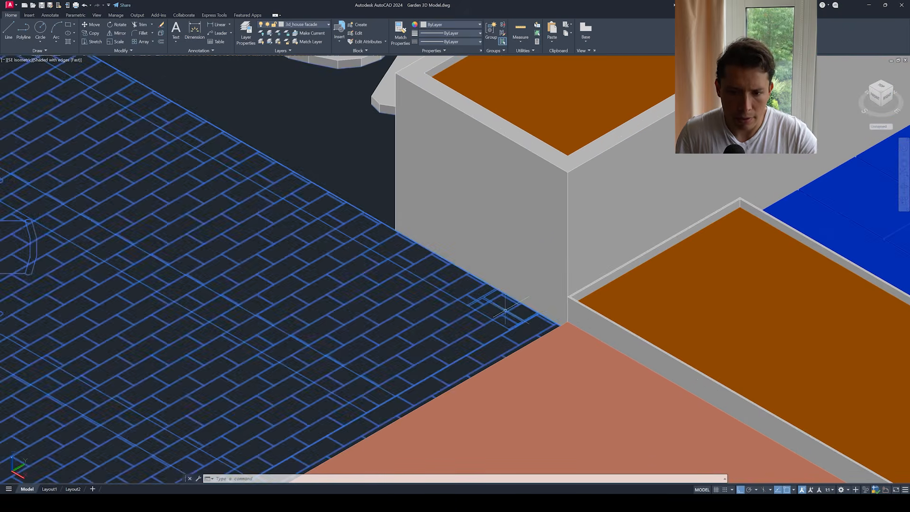
{"action": "scroll", "coordinate": [506, 310], "scroll_direction": "down", "scroll_amount": 1}
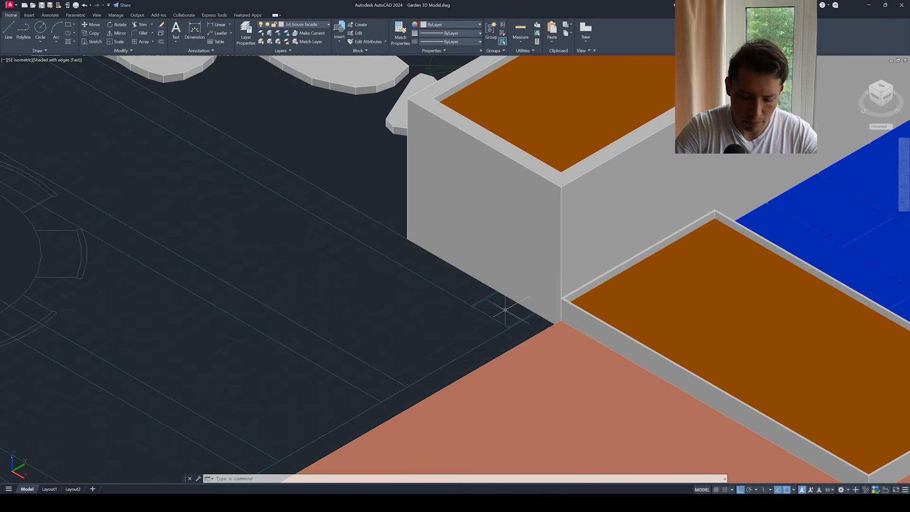
{"action": "type", "text": "pl"}
{"action": "key", "text": "Return"}
{"action": "scroll", "coordinate": [505, 304], "scroll_direction": "up", "scroll_amount": 5}
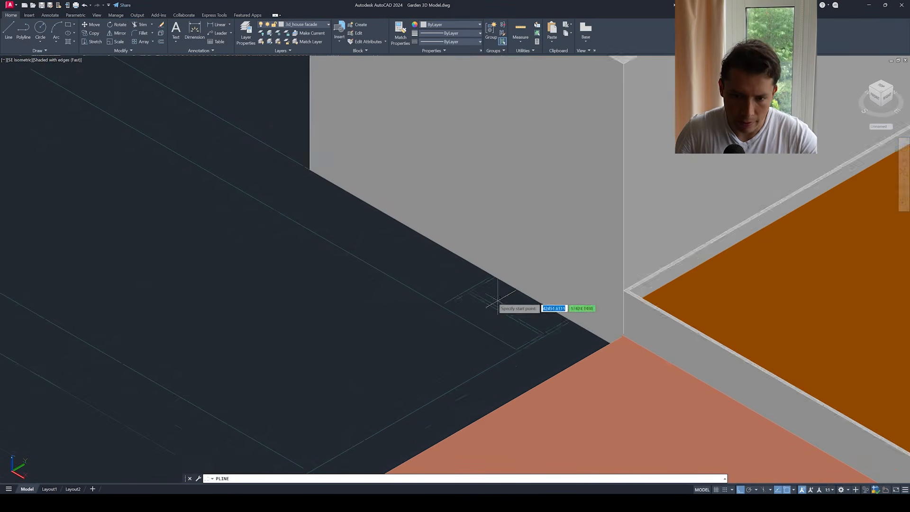
{"action": "key", "text": "Escape"}
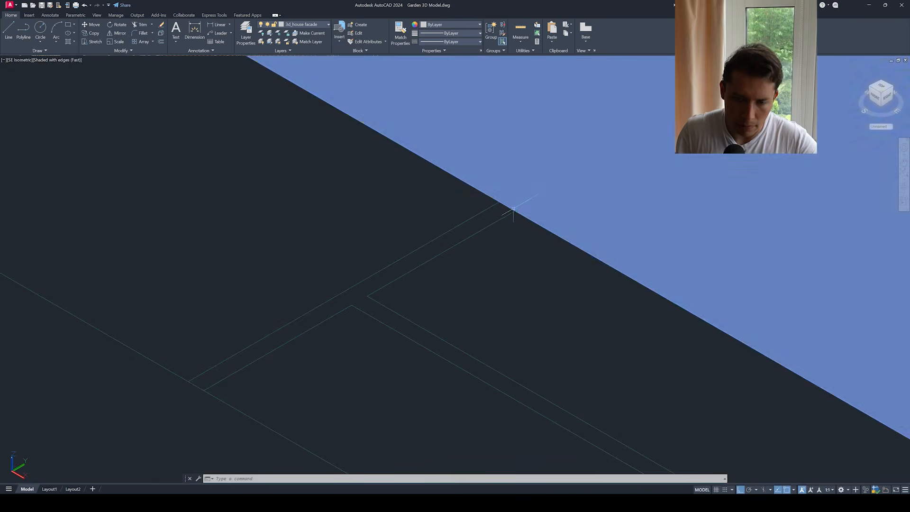
- Create a layer named 3d_pergola with color 150 and make it current
{"action": "scroll", "coordinate": [510, 213], "scroll_direction": "down", "scroll_amount": 3}
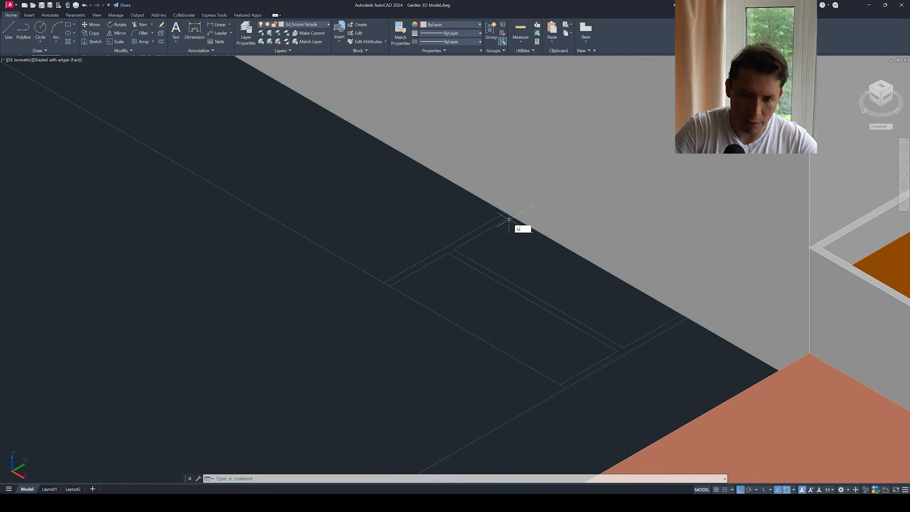
{"action": "key", "text": "Return"}
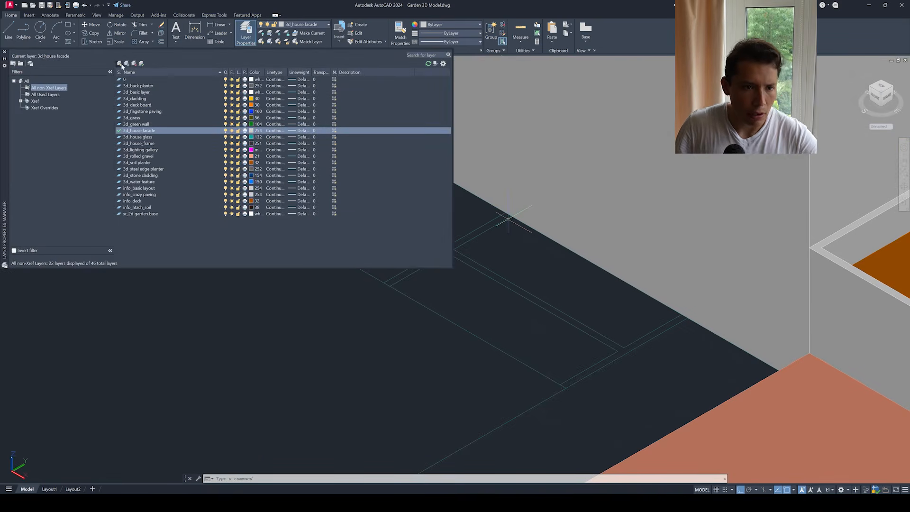
{"action": "left_click", "coordinate": [120, 64]}
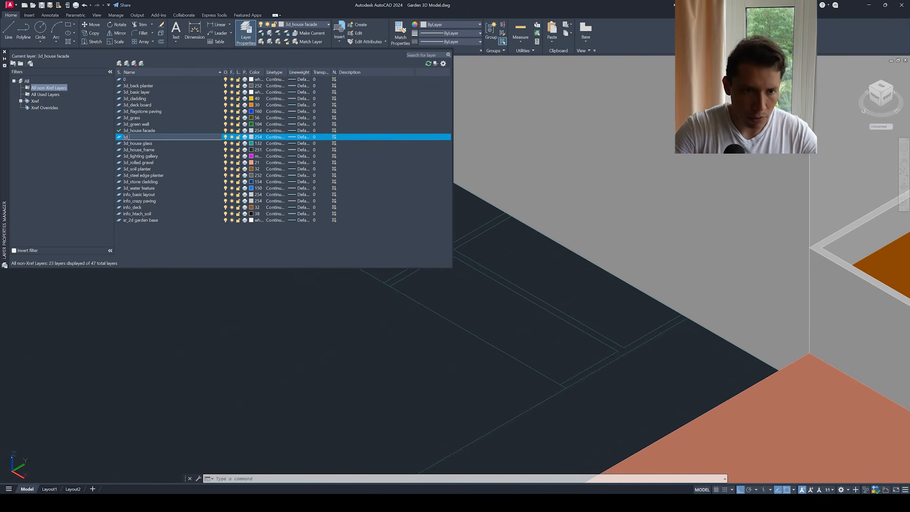
{"action": "type", "text": "3d_pergola"}
{"action": "key", "text": "Return"}
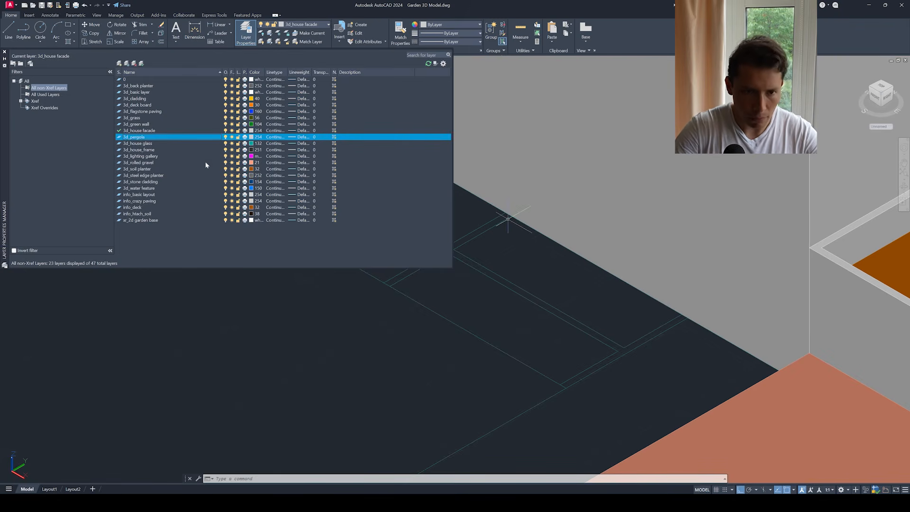
{"action": "left_click", "coordinate": [251, 138]}
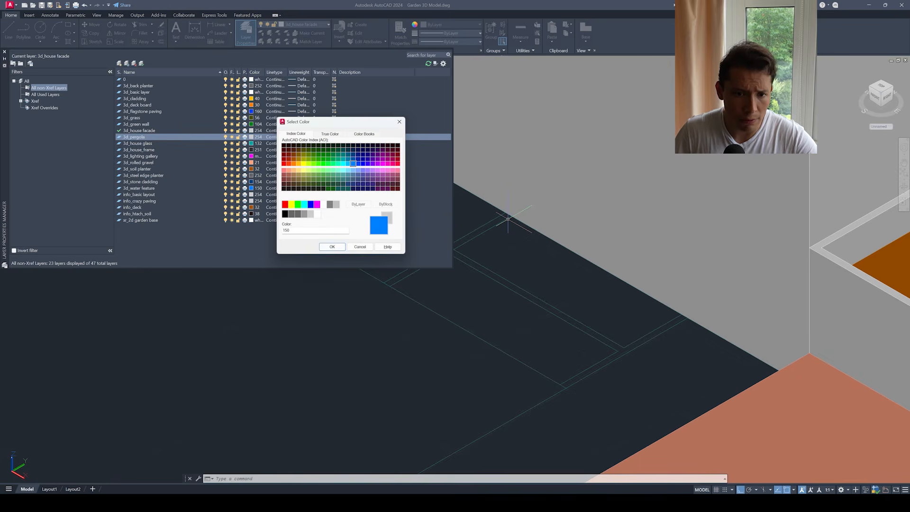
{"action": "left_click", "coordinate": [326, 248]}
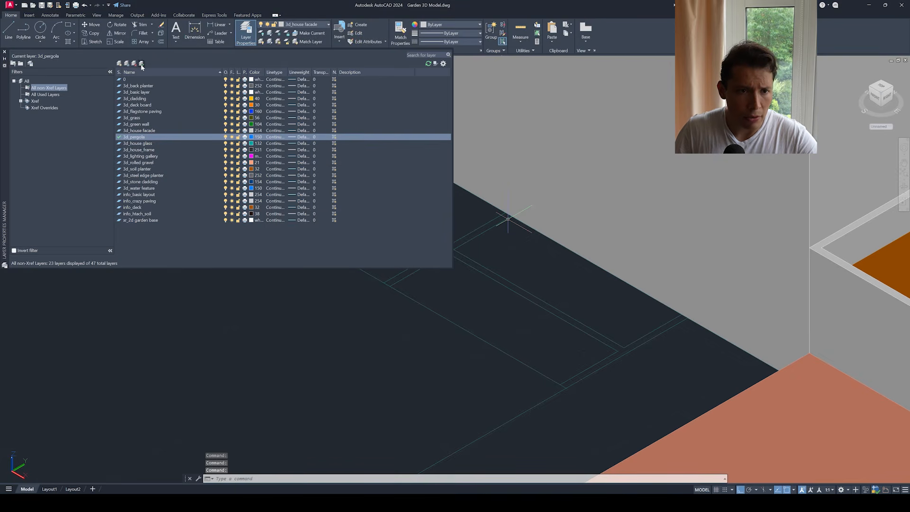
{"action": "left_click", "coordinate": [4, 53]}
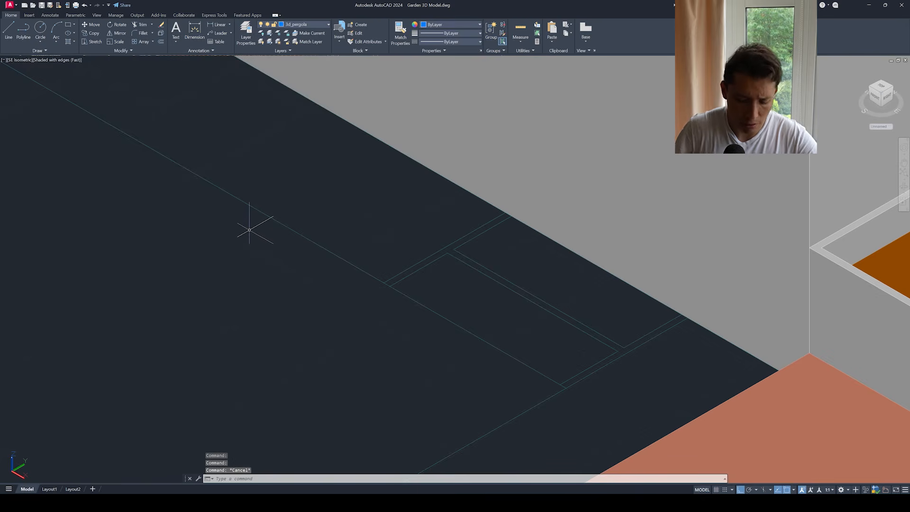
{"action": "type", "text": "NCOPY"}
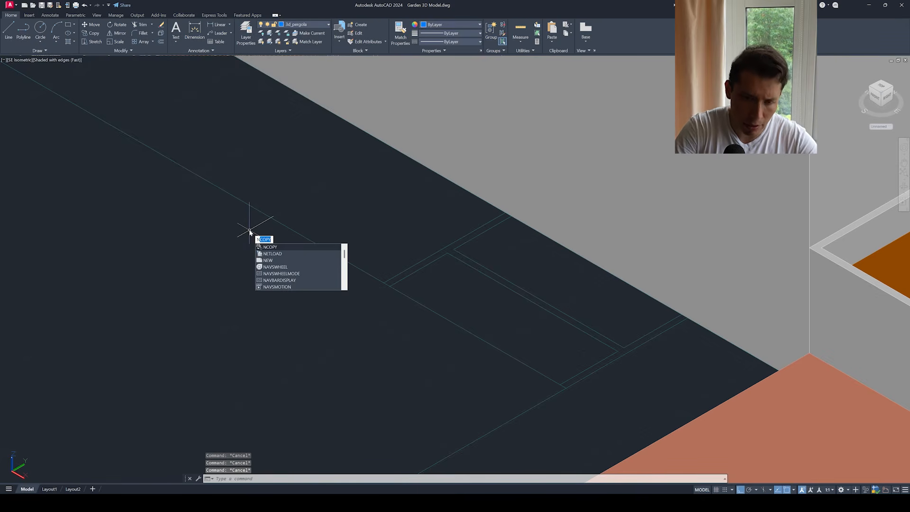
{"action": "key", "text": "Return"}
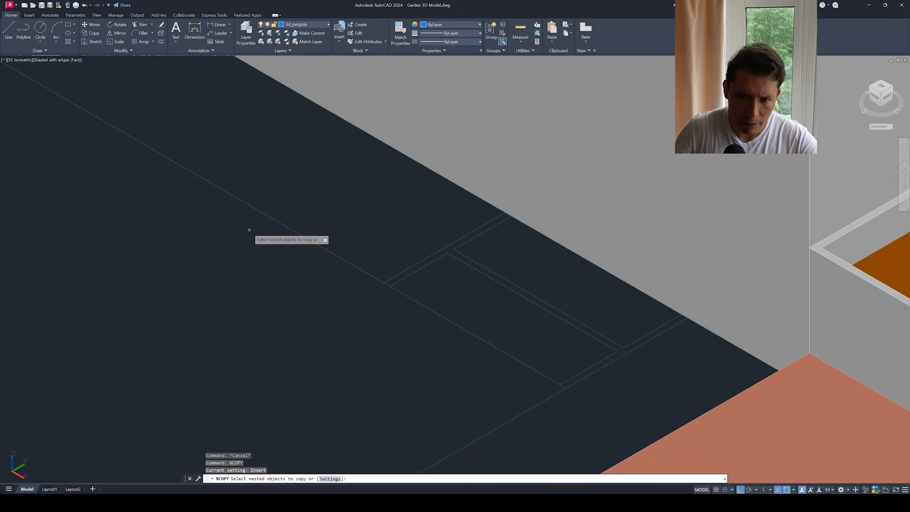
{"action": "left_click", "coordinate": [522, 295]}
{"action": "scroll", "coordinate": [522, 296], "scroll_direction": "down", "scroll_amount": 8}
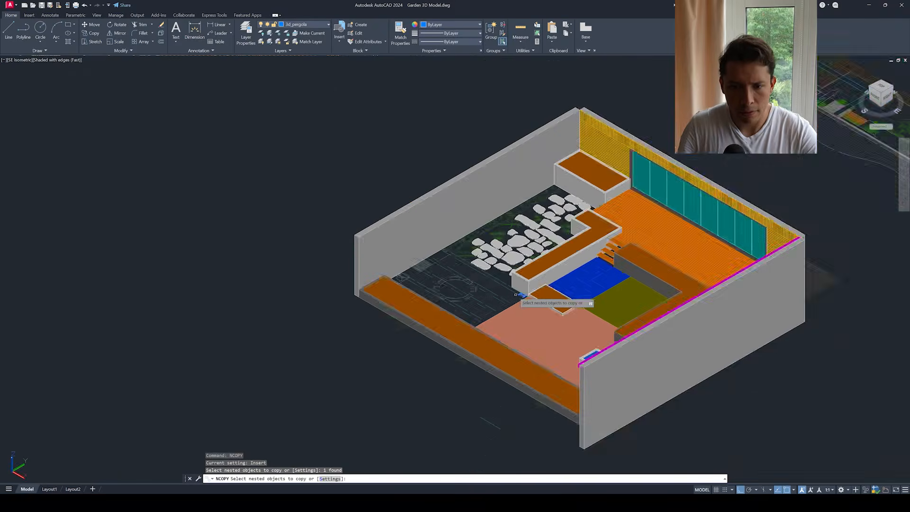
{"action": "scroll", "coordinate": [514, 292], "scroll_direction": "up", "scroll_amount": 4}
{"action": "scroll", "coordinate": [515, 297], "scroll_direction": "down", "scroll_amount": 1}
{"action": "key", "text": "Escape"}
{"action": "scroll", "coordinate": [512, 303], "scroll_direction": "down", "scroll_amount": 4}
{"action": "scroll", "coordinate": [503, 308], "scroll_direction": "up", "scroll_amount": 3}
{"action": "scroll", "coordinate": [504, 308], "scroll_direction": "up", "scroll_amount": 4}
{"action": "left_click", "coordinate": [507, 308]}
{"action": "key", "text": "Escape"}
{"action": "scroll", "coordinate": [511, 307], "scroll_direction": "up", "scroll_amount": 2}
{"action": "left_click", "coordinate": [519, 303]}
{"action": "scroll", "coordinate": [518, 304], "scroll_direction": "down", "scroll_amount": 8}
{"action": "key", "text": "Escape"}
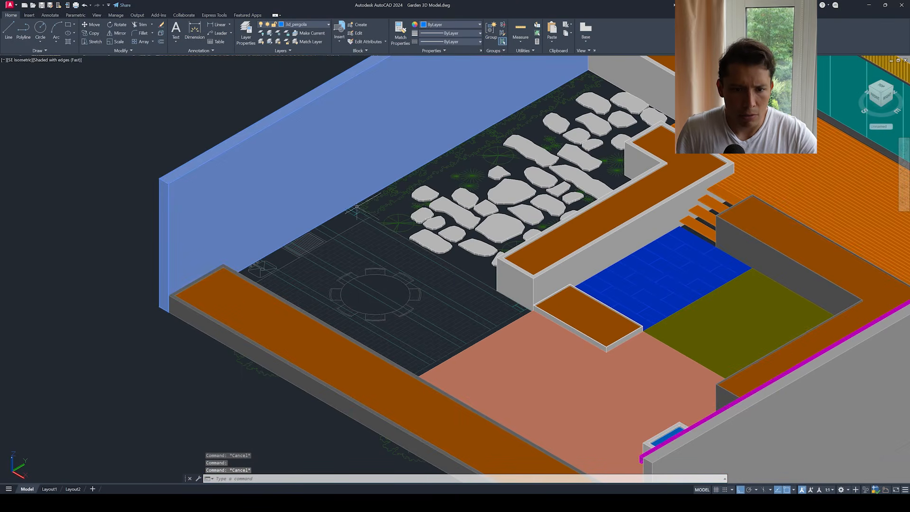
- Switch the model to the Top view and bring up the section drawing that shows the pergola
{"action": "scroll", "coordinate": [478, 252], "scroll_direction": "down", "scroll_amount": 4}
{"action": "middle_click_drag", "start_coordinate": [478, 253], "coordinate": [424, 275]}
{"action": "middle_click_drag", "start_coordinate": [646, 152], "coordinate": [550, 217]}
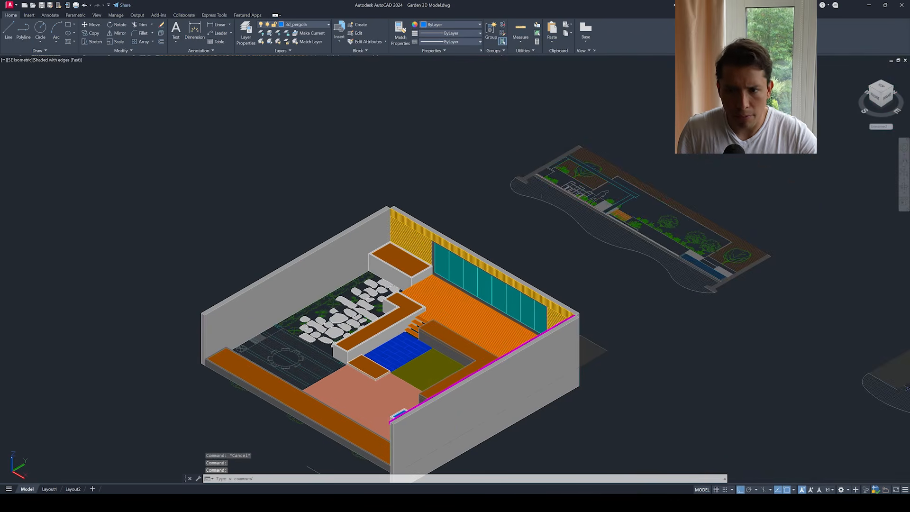
{"action": "scroll", "coordinate": [550, 217], "scroll_direction": "up", "scroll_amount": 2}
{"action": "scroll", "coordinate": [632, 182], "scroll_direction": "up", "scroll_amount": 4}
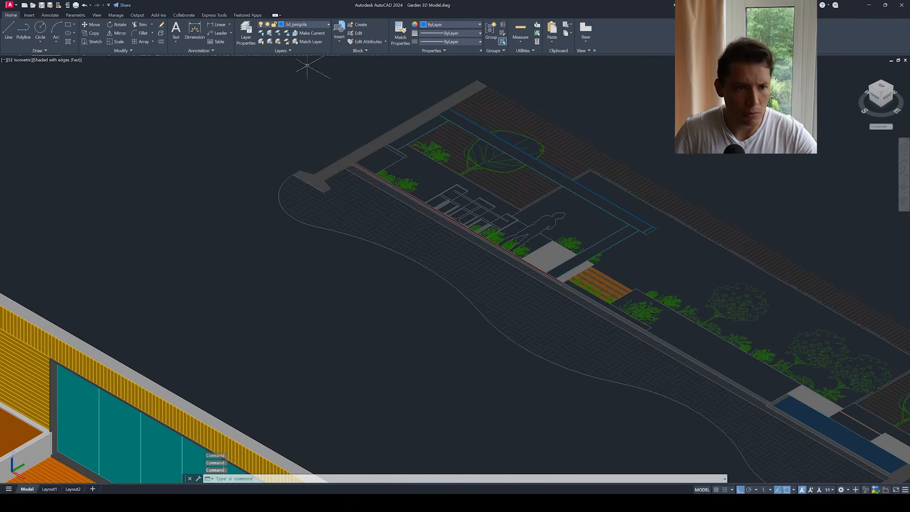
{"action": "left_click", "coordinate": [22, 60]}
{"action": "left_click", "coordinate": [33, 80]}
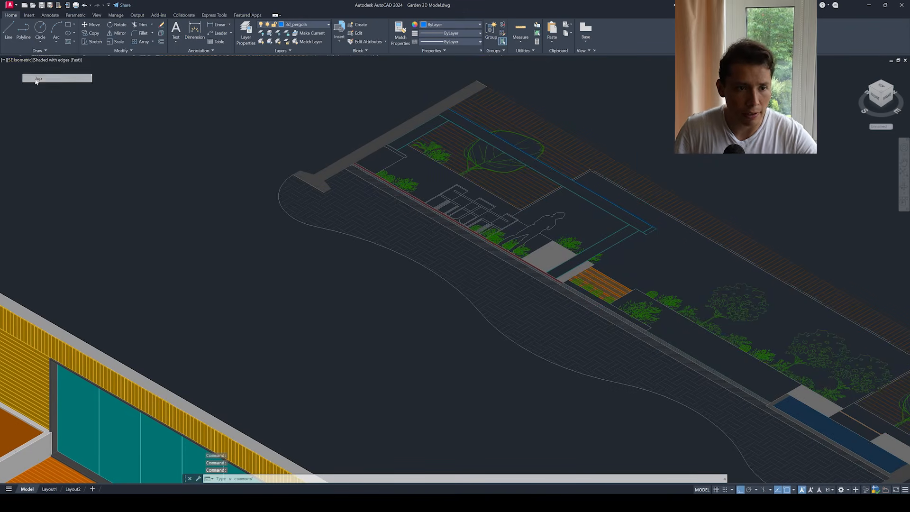
{"action": "middle_click_drag", "start_coordinate": [376, 122], "coordinate": [386, 196]}
{"action": "scroll", "coordinate": [397, 166], "scroll_direction": "up", "scroll_amount": 4}
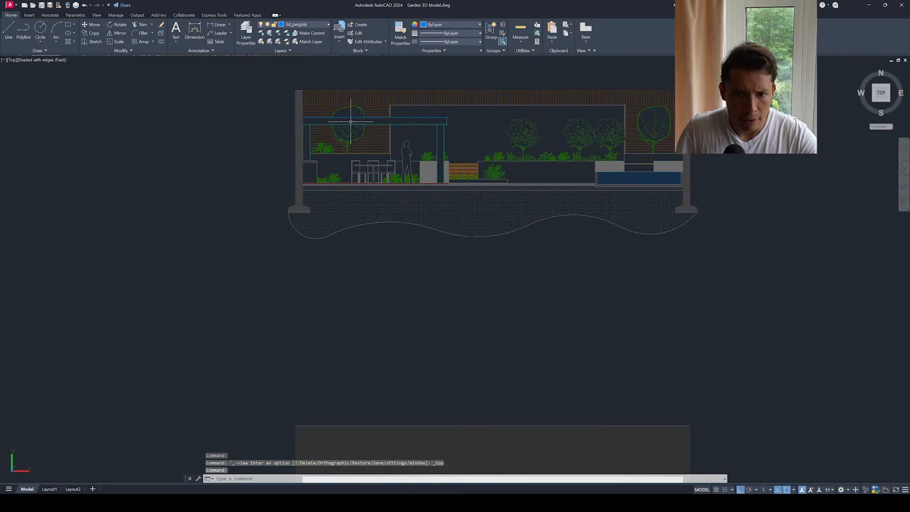
- Set the visual style to 2D Wireframe and frame the pergola in the section drawing
{"action": "left_click", "coordinate": [37, 60]}
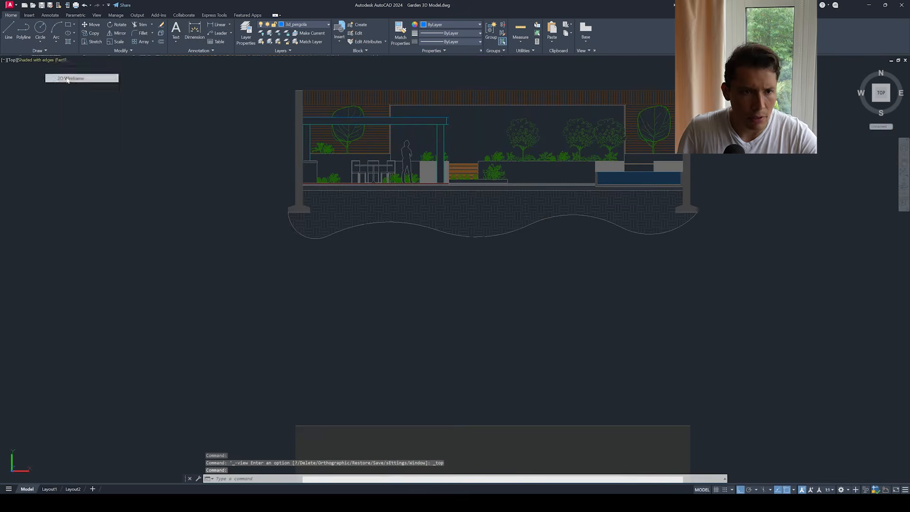
{"action": "left_click", "coordinate": [61, 78]}
{"action": "scroll", "coordinate": [441, 140], "scroll_direction": "up", "scroll_amount": 3}
{"action": "middle_click_drag", "start_coordinate": [442, 141], "coordinate": [449, 169]}
{"action": "scroll", "coordinate": [431, 156], "scroll_direction": "up", "scroll_amount": 2}
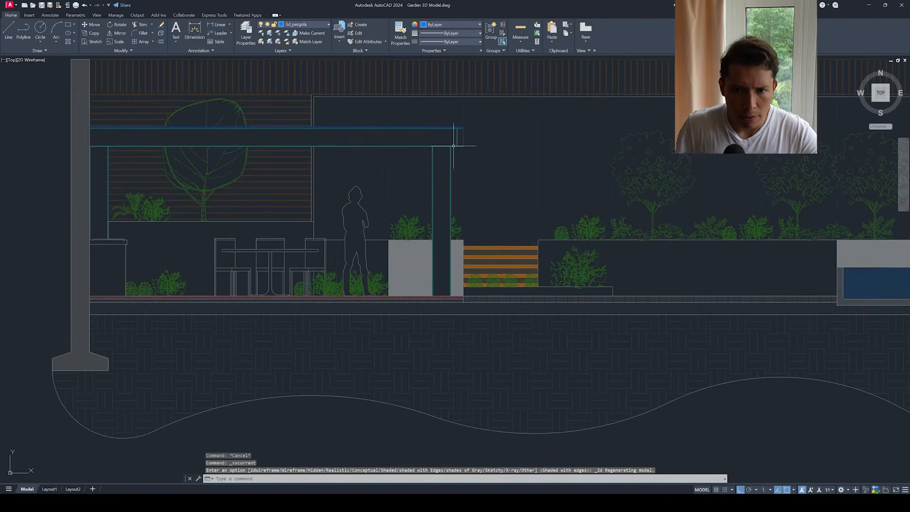
- Measure the pergola's overall height in the section, from the roof's outer upper corner to the floor
{"action": "key", "text": "Escape"}
{"action": "key", "text": "Escape"}
{"action": "type", "text": "dist"}
{"action": "key", "text": "Return"}
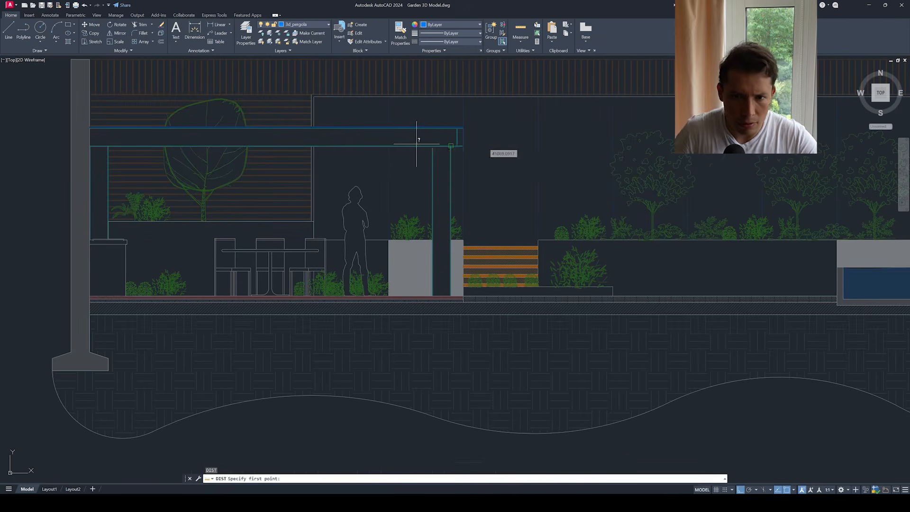
{"action": "scroll", "coordinate": [416, 142], "scroll_direction": "up", "scroll_amount": 5}
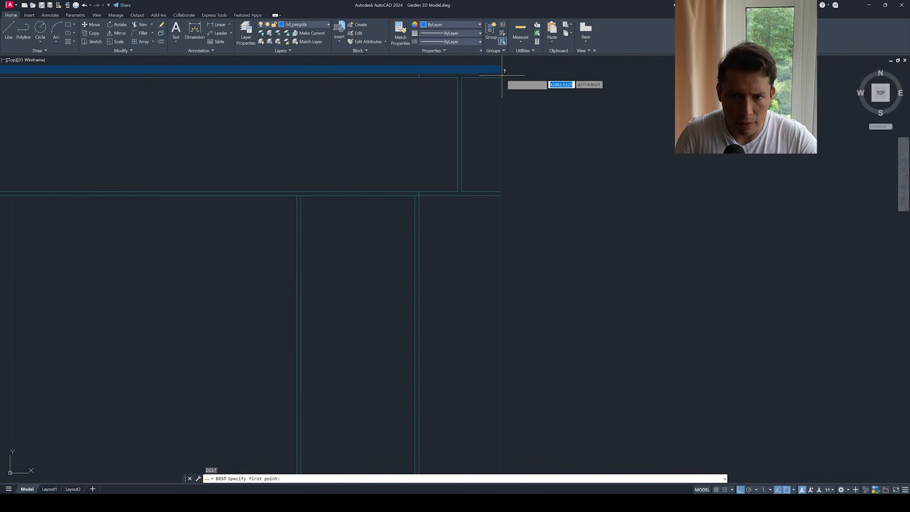
{"action": "left_click", "coordinate": [502, 74]}
{"action": "scroll", "coordinate": [500, 76], "scroll_direction": "down", "scroll_amount": 5}
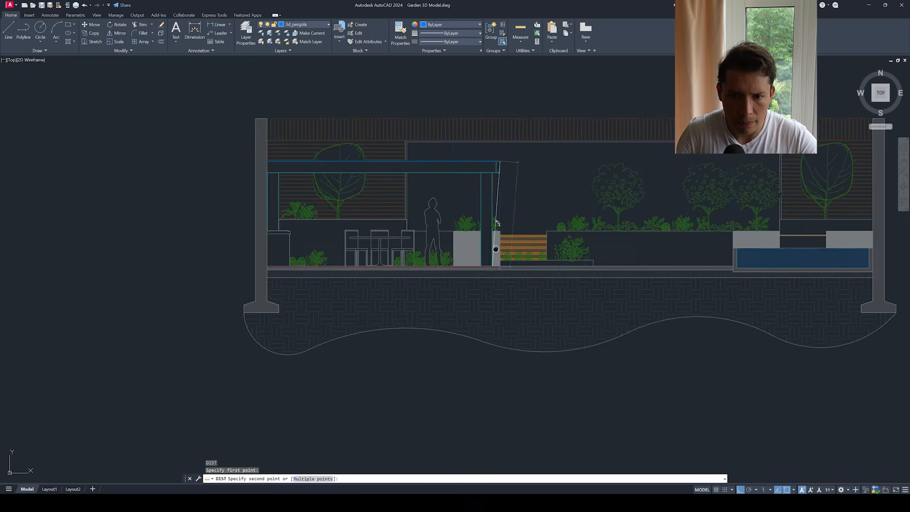
{"action": "scroll", "coordinate": [497, 256], "scroll_direction": "up", "scroll_amount": 4}
{"action": "scroll", "coordinate": [512, 319], "scroll_direction": "down", "scroll_amount": 3}
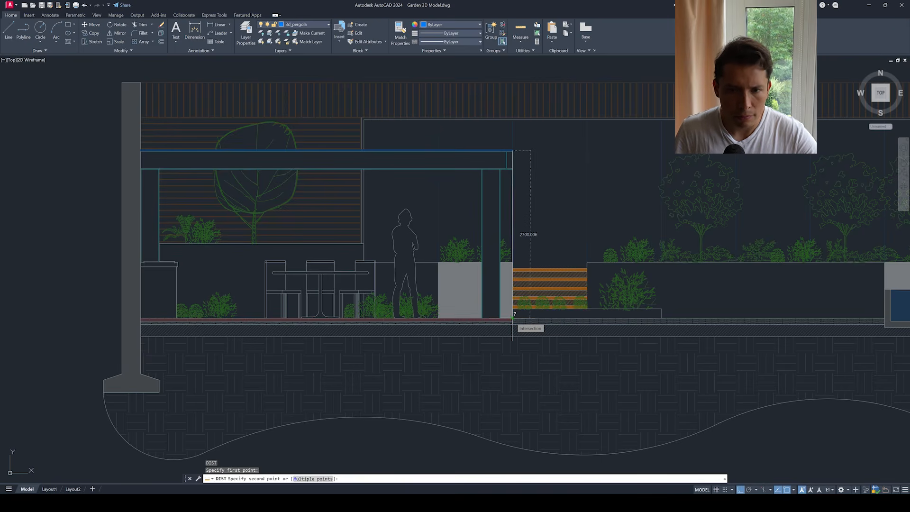
{"action": "scroll", "coordinate": [513, 294], "scroll_direction": "down", "scroll_amount": 3}
{"action": "middle_click_drag", "start_coordinate": [507, 287], "coordinate": [510, 201]}
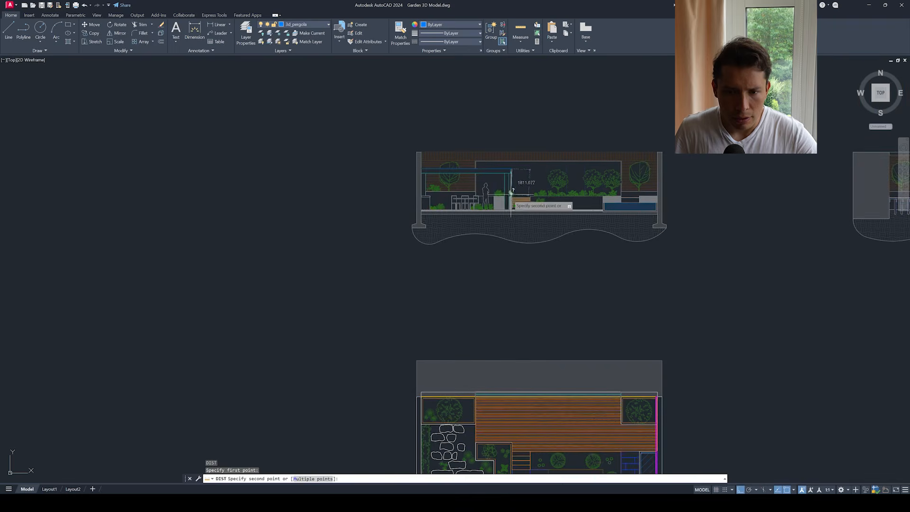
{"action": "key", "text": "Escape"}
- Compare the pergola area in the plan with its posts and beams in the section drawing
{"action": "scroll", "coordinate": [509, 190], "scroll_direction": "up", "scroll_amount": 5}
{"action": "scroll", "coordinate": [522, 144], "scroll_direction": "down", "scroll_amount": 6}
{"action": "middle_click_drag", "start_coordinate": [520, 363], "coordinate": [504, 331]}
{"action": "scroll", "coordinate": [504, 332], "scroll_direction": "up", "scroll_amount": 4}
{"action": "middle_click_drag", "start_coordinate": [520, 407], "coordinate": [512, 331]}
{"action": "scroll", "coordinate": [525, 319], "scroll_direction": "up", "scroll_amount": 2}
{"action": "scroll", "coordinate": [522, 327], "scroll_direction": "down", "scroll_amount": 8}
{"action": "scroll", "coordinate": [520, 280], "scroll_direction": "up", "scroll_amount": 6}
{"action": "scroll", "coordinate": [519, 279], "scroll_direction": "up", "scroll_amount": 2}
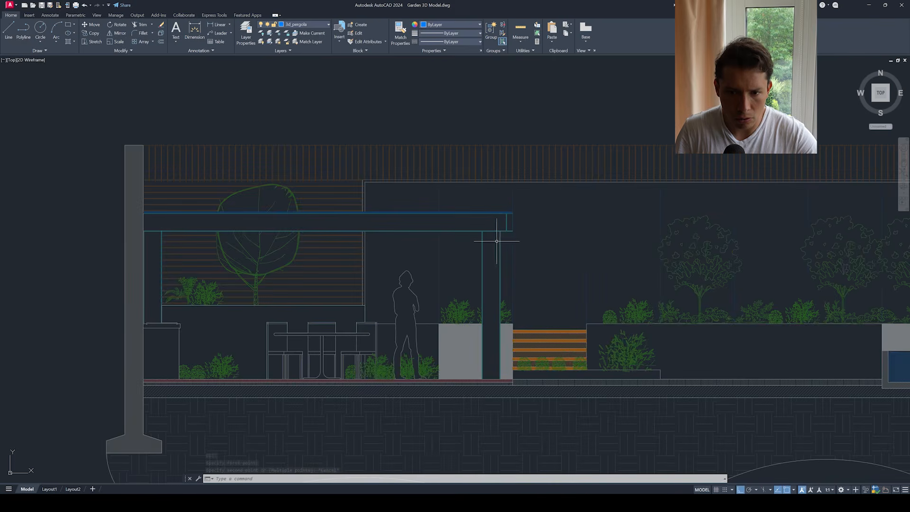
{"action": "scroll", "coordinate": [497, 230], "scroll_direction": "up", "scroll_amount": 5}
{"action": "scroll", "coordinate": [522, 237], "scroll_direction": "down", "scroll_amount": 4}
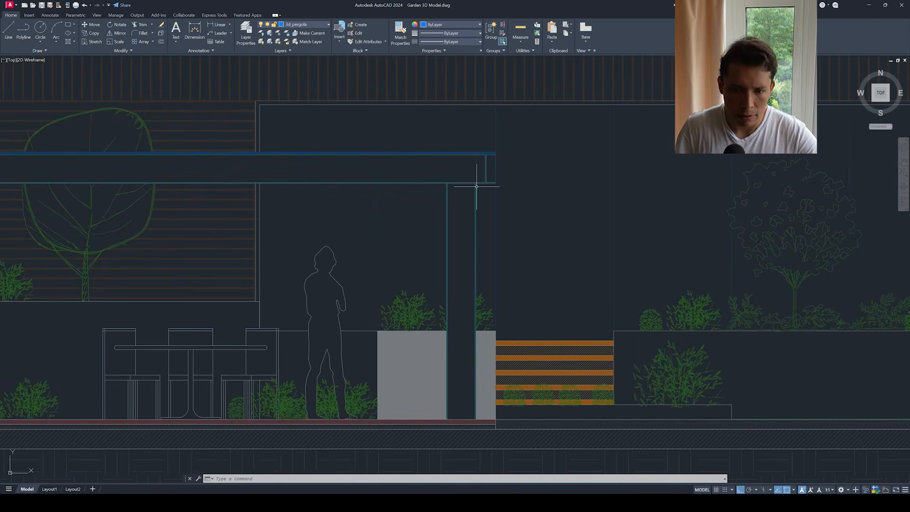
- Measure the pergola post's height in the section, from the beam's underside to the floor
{"action": "type", "text": "dist"}
{"action": "key", "text": "Return"}
{"action": "scroll", "coordinate": [477, 183], "scroll_direction": "up", "scroll_amount": 5}
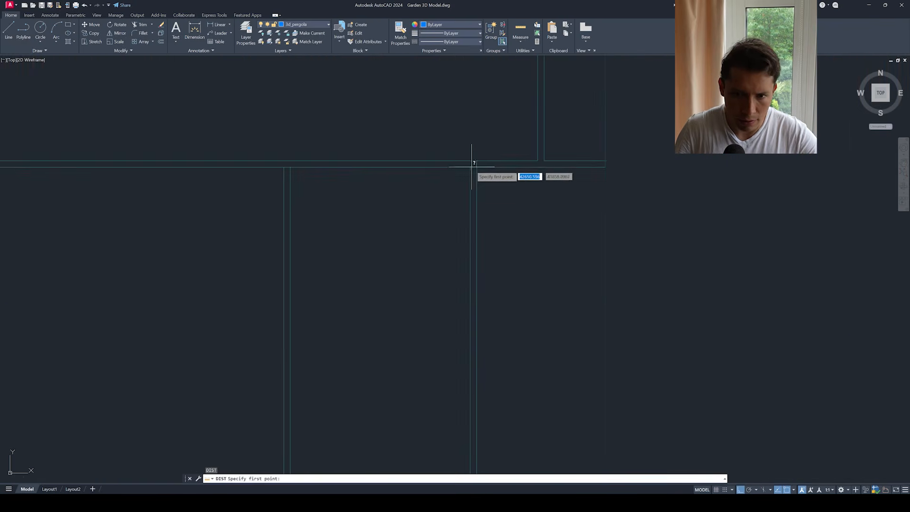
{"action": "left_click", "coordinate": [478, 163]}
{"action": "scroll", "coordinate": [478, 163], "scroll_direction": "down", "scroll_amount": 5}
{"action": "scroll", "coordinate": [484, 366], "scroll_direction": "up", "scroll_amount": 6}
{"action": "scroll", "coordinate": [464, 301], "scroll_direction": "down", "scroll_amount": 2}
{"action": "scroll", "coordinate": [464, 319], "scroll_direction": "up", "scroll_amount": 2}
{"action": "scroll", "coordinate": [462, 307], "scroll_direction": "down", "scroll_amount": 2}
{"action": "scroll", "coordinate": [462, 308], "scroll_direction": "down", "scroll_amount": 4}
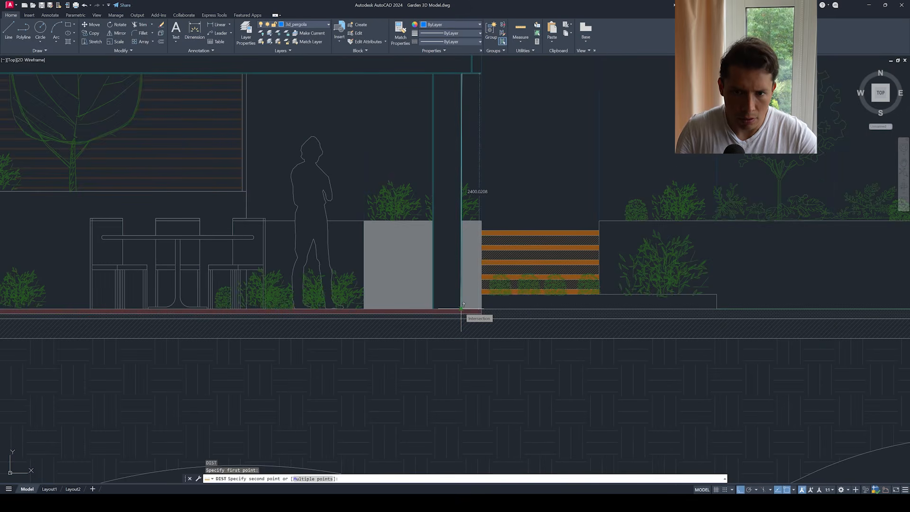
{"action": "scroll", "coordinate": [461, 309], "scroll_direction": "down", "scroll_amount": 6}
{"action": "key", "text": "Escape"}
- Switch the model to the SW Isometric view
{"action": "scroll", "coordinate": [62, 95], "scroll_direction": "down", "scroll_amount": 5}
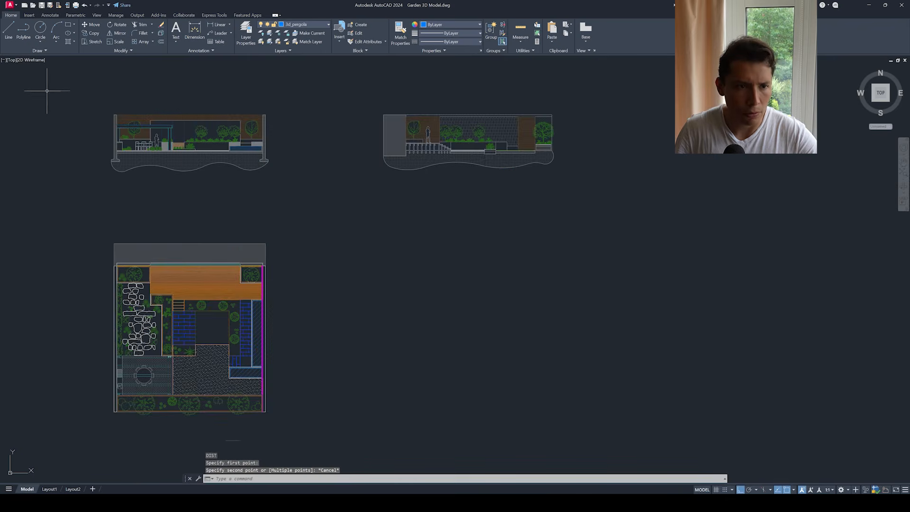
{"action": "key", "text": "Escape"}
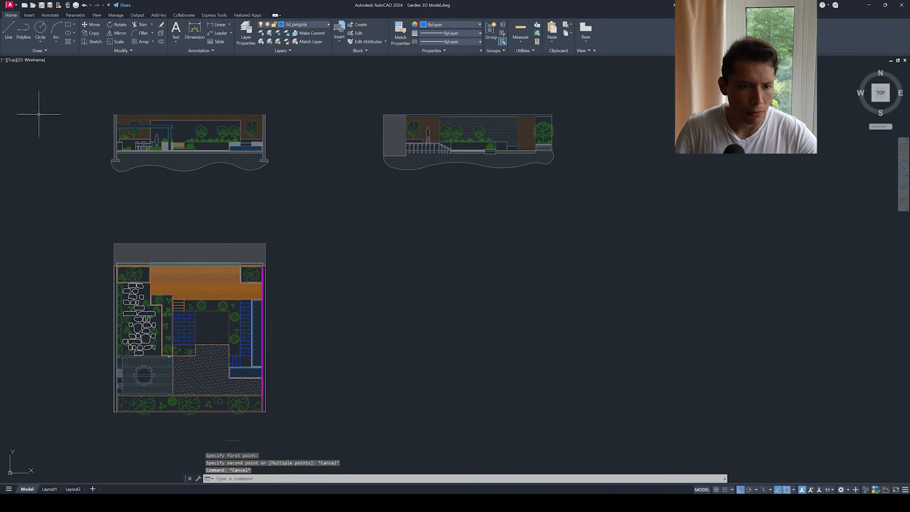
{"action": "middle_click_drag", "start_coordinate": [74, 121], "coordinate": [116, 62]}
{"action": "left_click", "coordinate": [15, 59]}
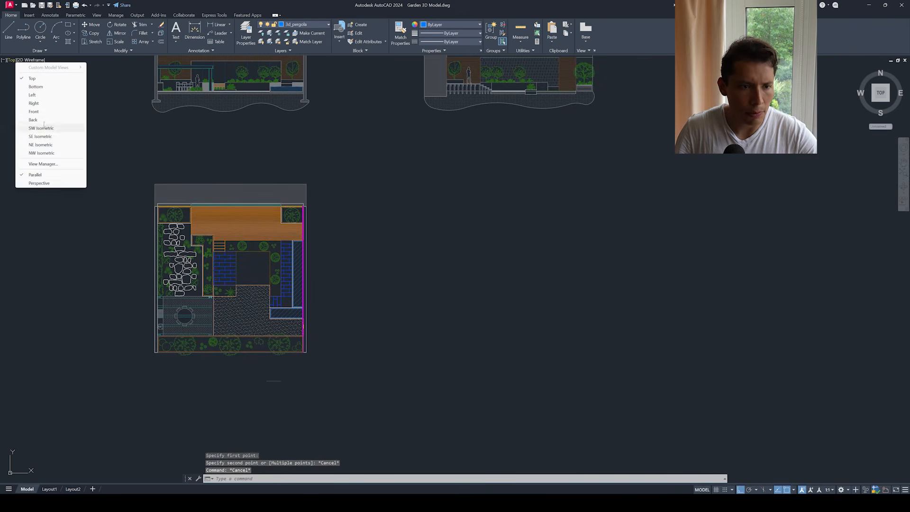
{"action": "left_click", "coordinate": [46, 129]}
- Extrude the I-shaped post profile beside the raised planter's corner to a height of 2400
{"action": "scroll", "coordinate": [426, 350], "scroll_direction": "up", "scroll_amount": 10}
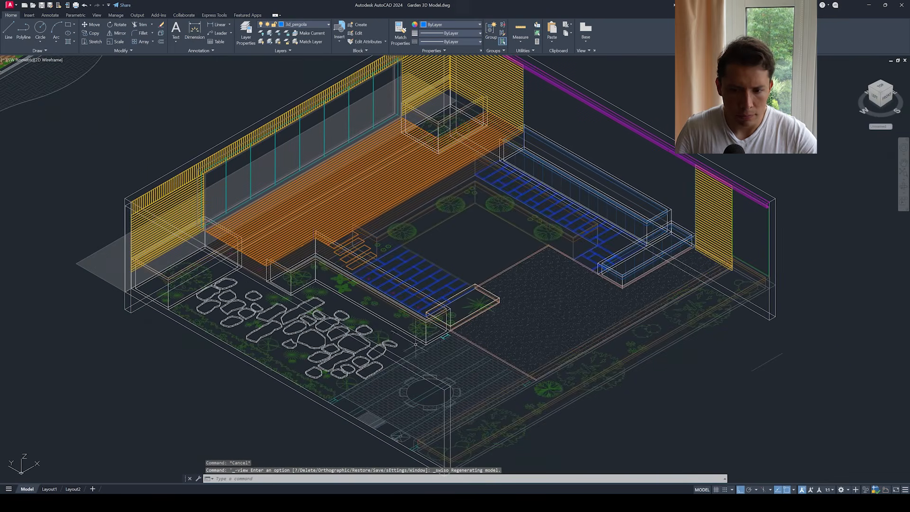
{"action": "middle_click_drag", "start_coordinate": [426, 351], "coordinate": [404, 333]}
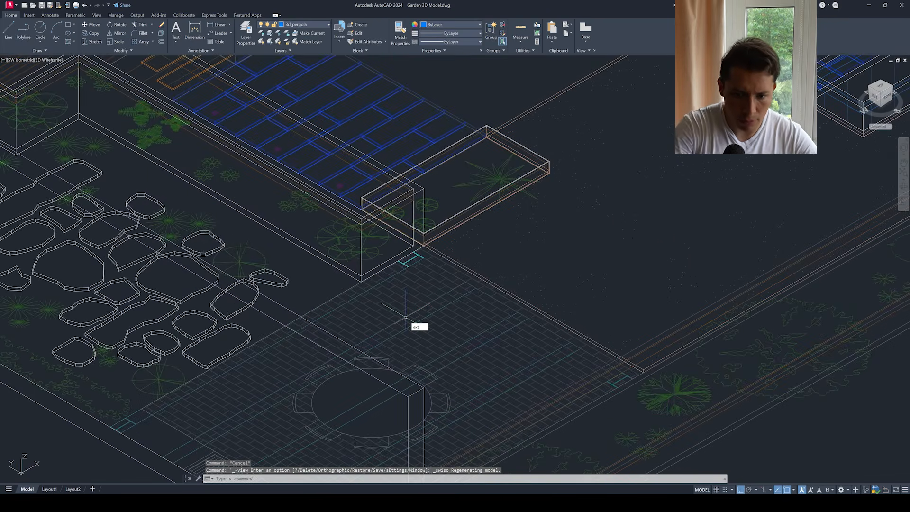
{"action": "key", "text": "Return"}
{"action": "scroll", "coordinate": [406, 308], "scroll_direction": "up", "scroll_amount": 5}
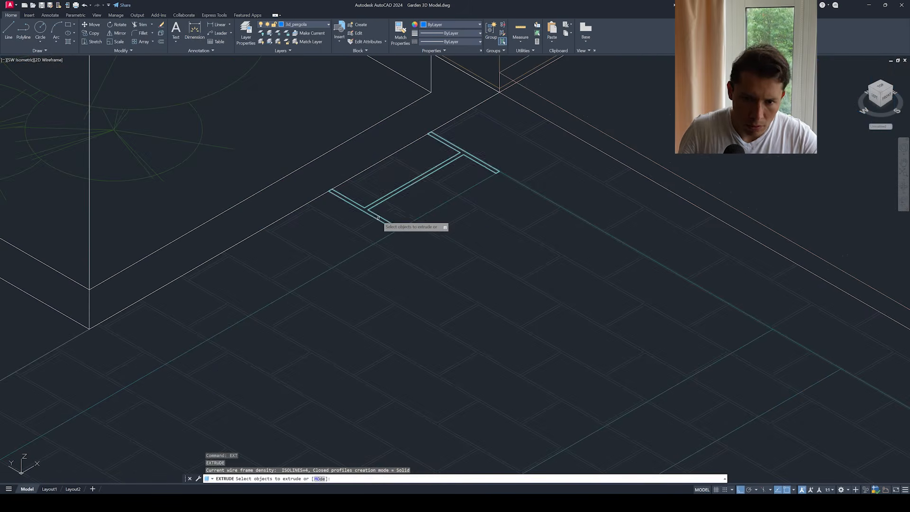
{"action": "left_click", "coordinate": [379, 218]}
{"action": "right_click", "coordinate": [379, 217]}
{"action": "left_click", "coordinate": [386, 221]}
{"action": "scroll", "coordinate": [382, 183], "scroll_direction": "down", "scroll_amount": 3}
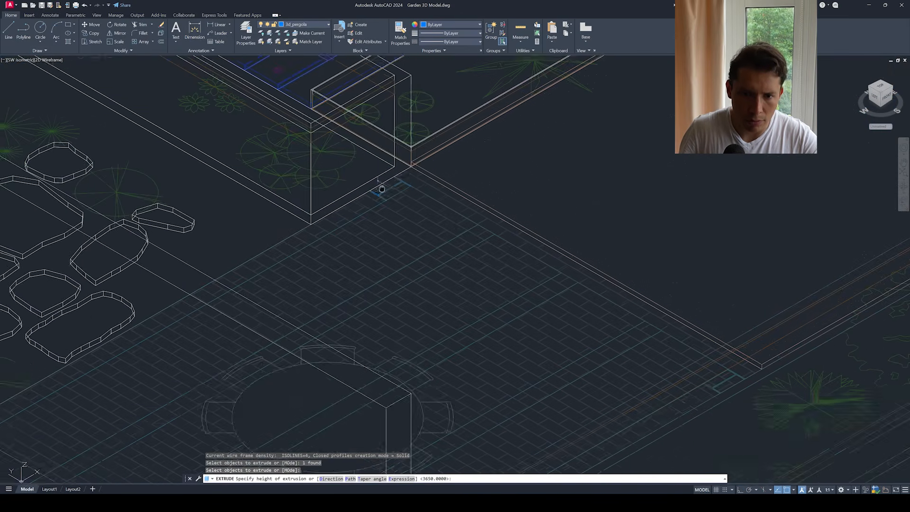
{"action": "middle_click_drag", "start_coordinate": [382, 183], "coordinate": [378, 279]}
{"action": "type", "text": "2"}
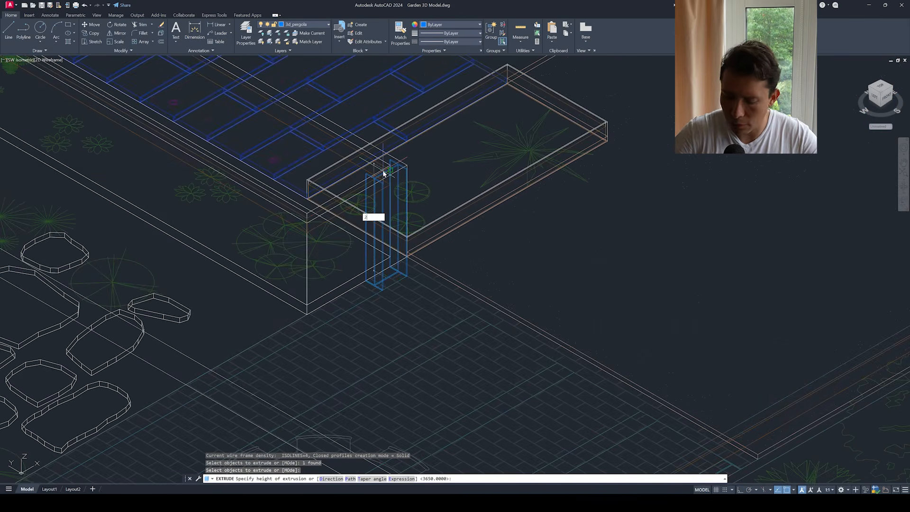
{"action": "type", "text": "40"}
{"action": "key", "text": "Return"}
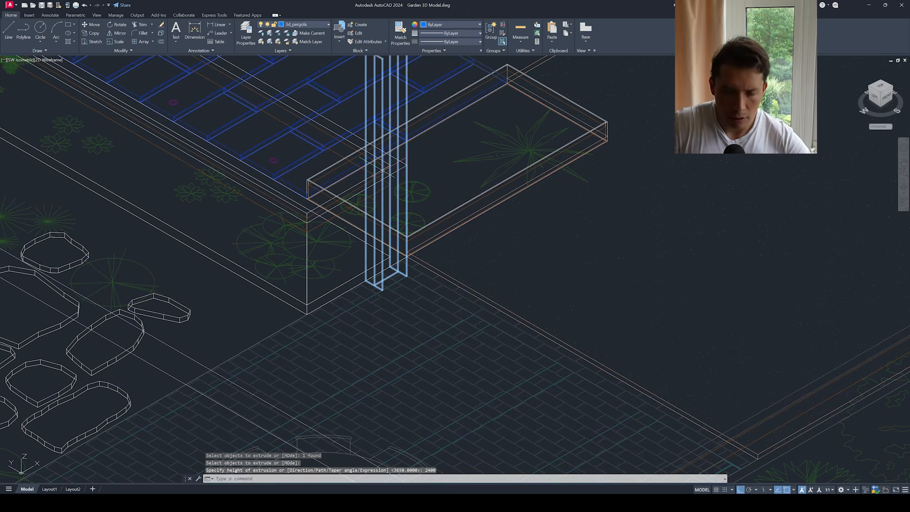
- Copy the extruded post onto the matching post outline near the front planter, using its lower outer corner as base point
{"action": "scroll", "coordinate": [398, 174], "scroll_direction": "down", "scroll_amount": 4}
{"action": "type", "text": "co"}
{"action": "key", "text": "Return"}
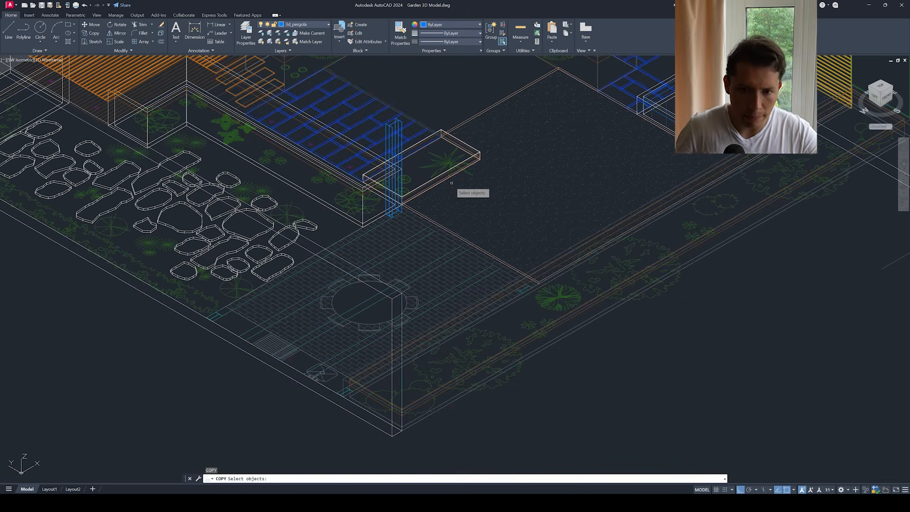
{"action": "scroll", "coordinate": [408, 203], "scroll_direction": "up", "scroll_amount": 4}
{"action": "left_click", "coordinate": [381, 235]}
{"action": "scroll", "coordinate": [423, 263], "scroll_direction": "up", "scroll_amount": 3}
{"action": "key", "text": "Return"}
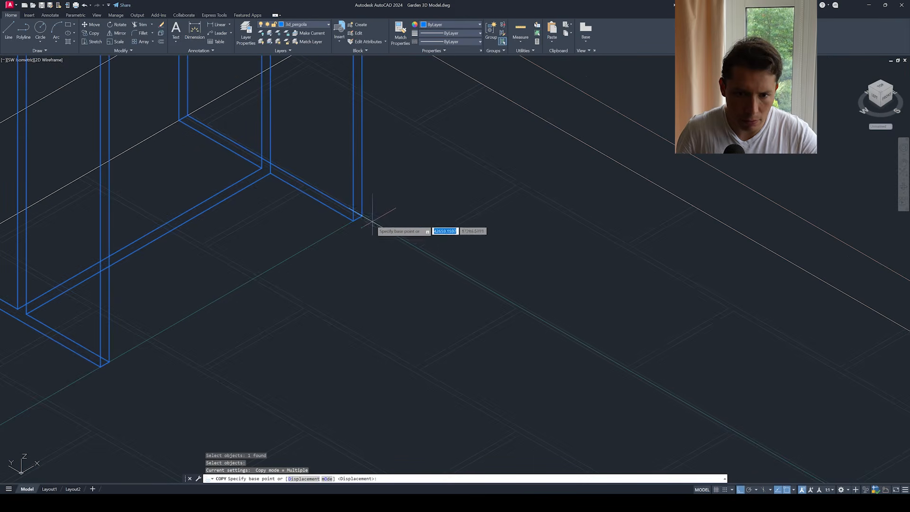
{"action": "left_click", "coordinate": [360, 216]}
{"action": "scroll", "coordinate": [365, 212], "scroll_direction": "down", "scroll_amount": 5}
{"action": "scroll", "coordinate": [583, 320], "scroll_direction": "up", "scroll_amount": 6}
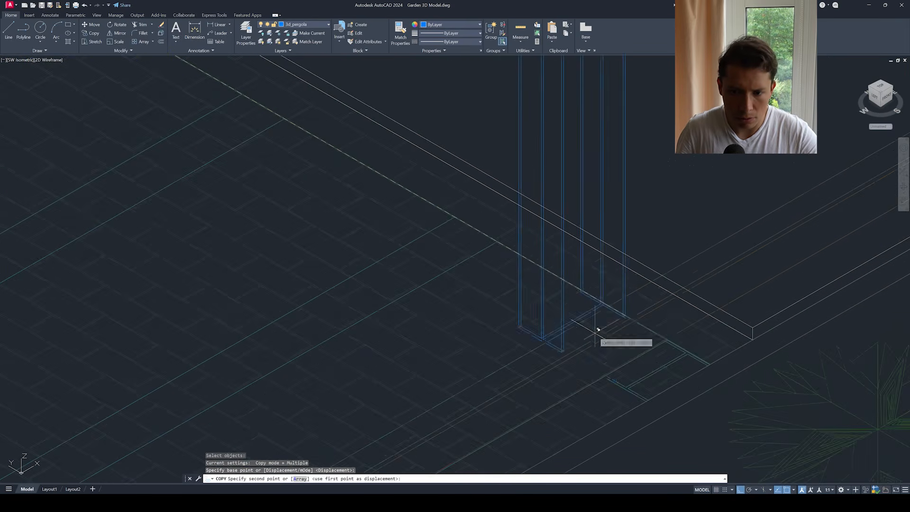
{"action": "left_click", "coordinate": [706, 312]}
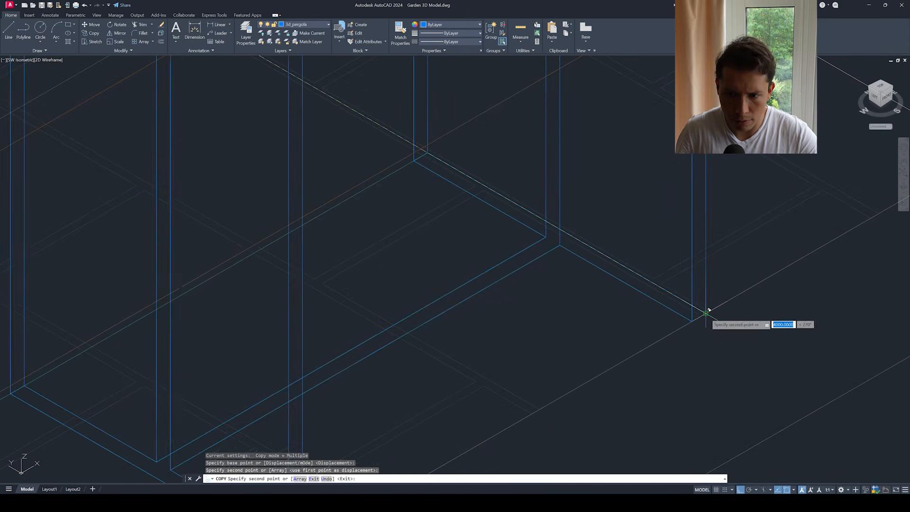
{"action": "scroll", "coordinate": [617, 301], "scroll_direction": "down", "scroll_amount": 8}
{"action": "key", "text": "Escape"}
- Copy both extruded pergola posts together onto the two remaining post outlines on the patio's side along the boundary wall
{"action": "scroll", "coordinate": [619, 290], "scroll_direction": "up", "scroll_amount": 5}
{"action": "mouse_move", "coordinate": [620, 290]}
{"action": "middle_mouse_down"}
{"action": "mouse_move", "coordinate": [574, 266]}
{"action": "mouse_move", "coordinate": [521, 214]}
{"action": "middle_mouse_up"}
{"action": "scroll", "coordinate": [539, 252], "scroll_direction": "up", "scroll_amount": 2}
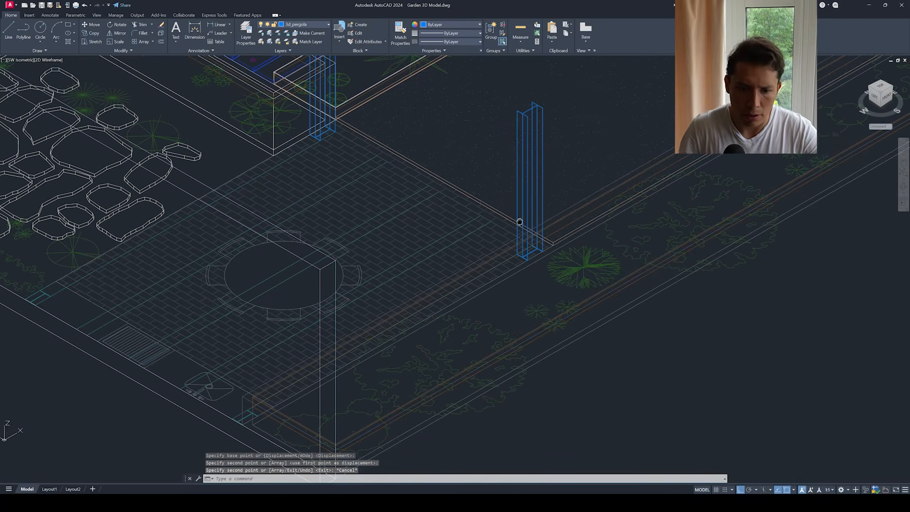
{"action": "key", "text": "Return"}
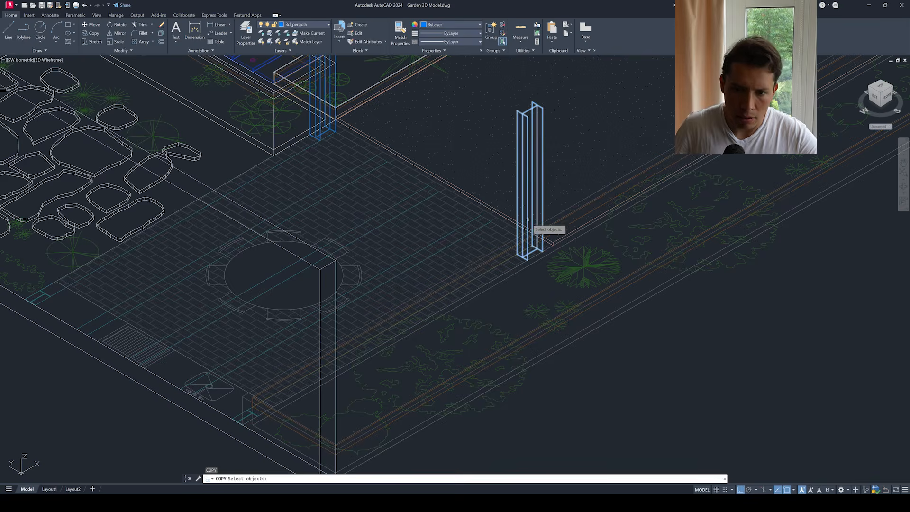
{"action": "scroll", "coordinate": [528, 225], "scroll_direction": "up", "scroll_amount": 8}
{"action": "left_click", "coordinate": [525, 374]}
{"action": "scroll", "coordinate": [379, 252], "scroll_direction": "down", "scroll_amount": 8}
{"action": "scroll", "coordinate": [340, 255], "scroll_direction": "up", "scroll_amount": 6}
{"action": "left_click", "coordinate": [340, 255]}
{"action": "key", "text": "Return"}
{"action": "scroll", "coordinate": [340, 256], "scroll_direction": "down", "scroll_amount": 6}
{"action": "scroll", "coordinate": [349, 261], "scroll_direction": "up", "scroll_amount": 9}
{"action": "scroll", "coordinate": [512, 245], "scroll_direction": "up", "scroll_amount": 5}
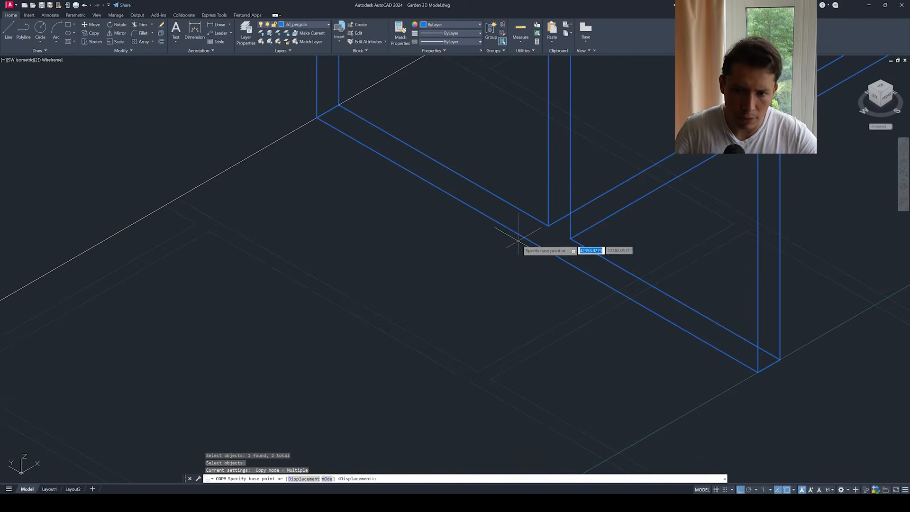
{"action": "left_click", "coordinate": [525, 239]}
{"action": "scroll", "coordinate": [545, 241], "scroll_direction": "down", "scroll_amount": 8}
{"action": "scroll", "coordinate": [475, 291], "scroll_direction": "up", "scroll_amount": 6}
{"action": "scroll", "coordinate": [436, 310], "scroll_direction": "up", "scroll_amount": 5}
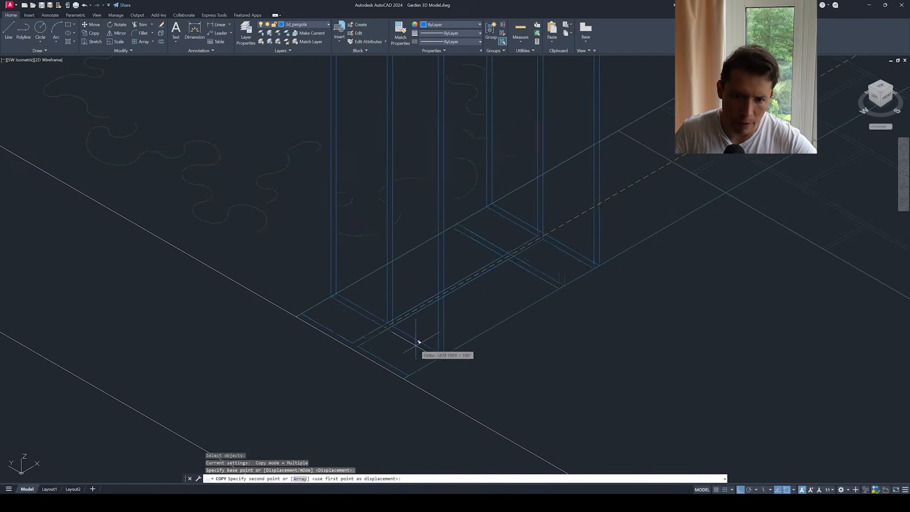
{"action": "left_click", "coordinate": [350, 343]}
{"action": "scroll", "coordinate": [350, 344], "scroll_direction": "down", "scroll_amount": 8}
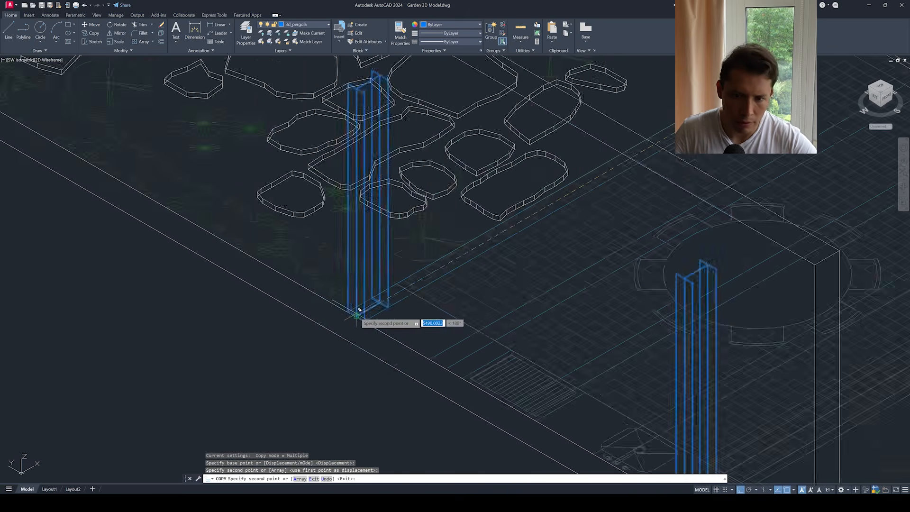
{"action": "key", "text": "Escape"}
- Display the model in the Shaded with edges visual style
{"action": "left_click", "coordinate": [32, 61]}
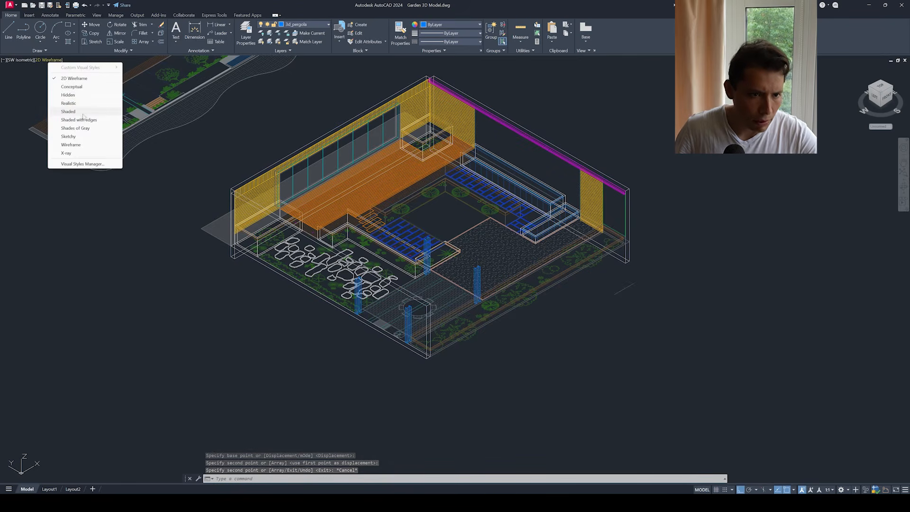
{"action": "left_click", "coordinate": [78, 120]}
{"action": "scroll", "coordinate": [359, 271], "scroll_direction": "up", "scroll_amount": 5}
{"action": "scroll", "coordinate": [413, 287], "scroll_direction": "down", "scroll_amount": 3}
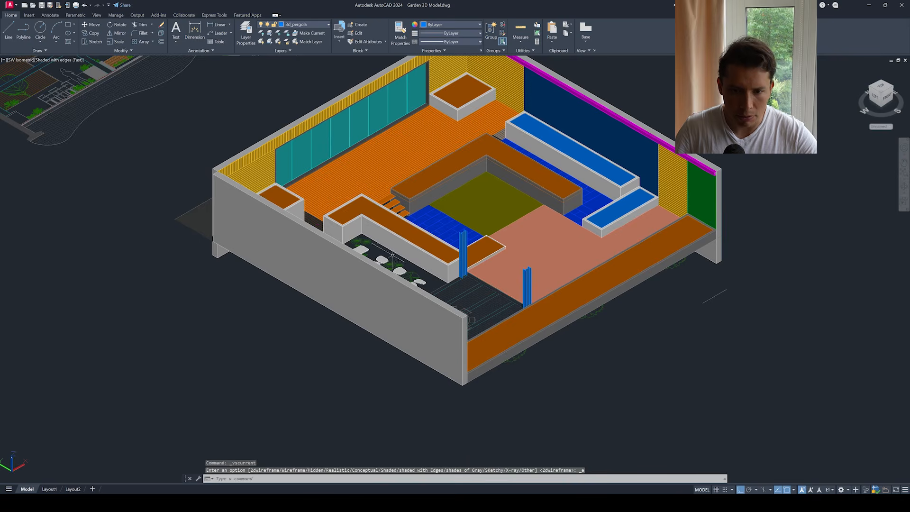
- Hide the grey boundary wall that blocks the view of the patio and pergola posts
{"action": "left_click", "coordinate": [419, 298]}
{"action": "right_click", "coordinate": [419, 297]}
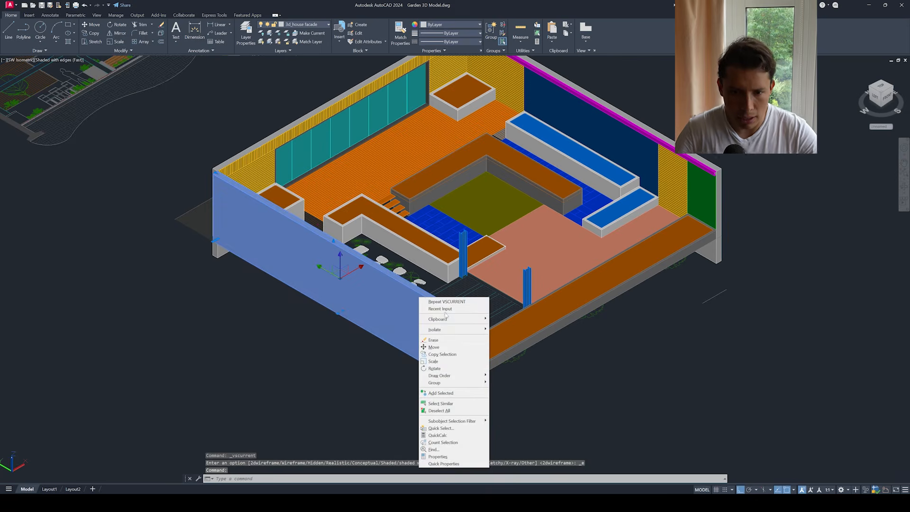
{"action": "mouse_move", "coordinate": [449, 330]}
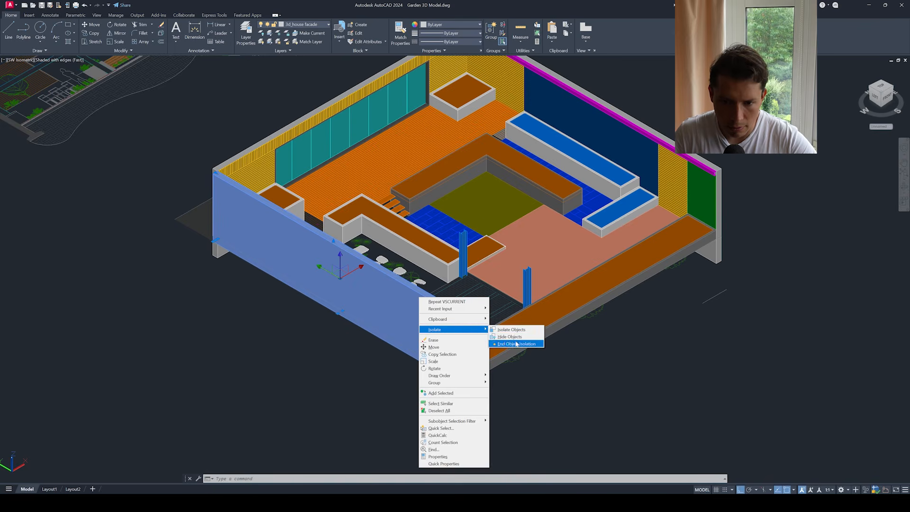
{"action": "left_click", "coordinate": [504, 338]}
{"action": "scroll", "coordinate": [465, 351], "scroll_direction": "up", "scroll_amount": 3}
{"action": "key", "text": "Escape"}
{"action": "middle_click_drag", "start_coordinate": [475, 346], "coordinate": [395, 285]}
{"action": "scroll", "coordinate": [449, 328], "scroll_direction": "up", "scroll_amount": 2}
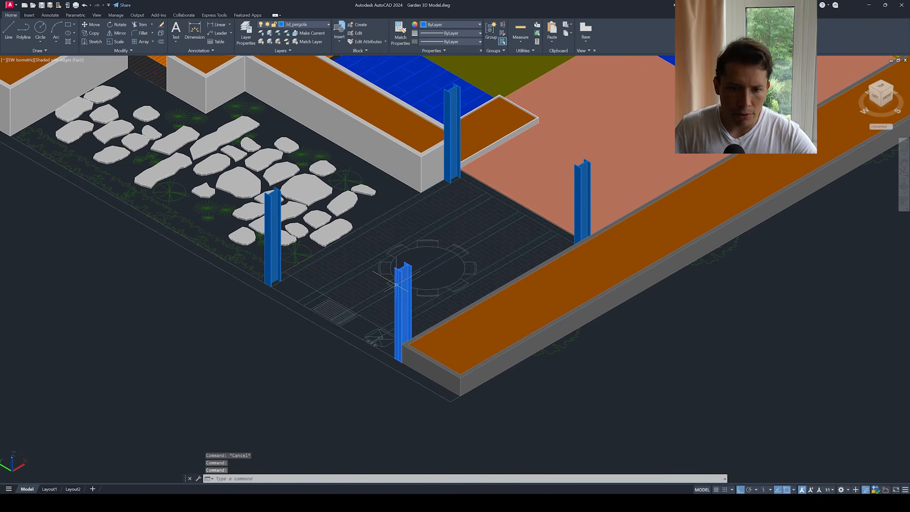
- Copy the pergola post at the front planter's end to an empty spot outside the garden
{"action": "left_click", "coordinate": [397, 285]}
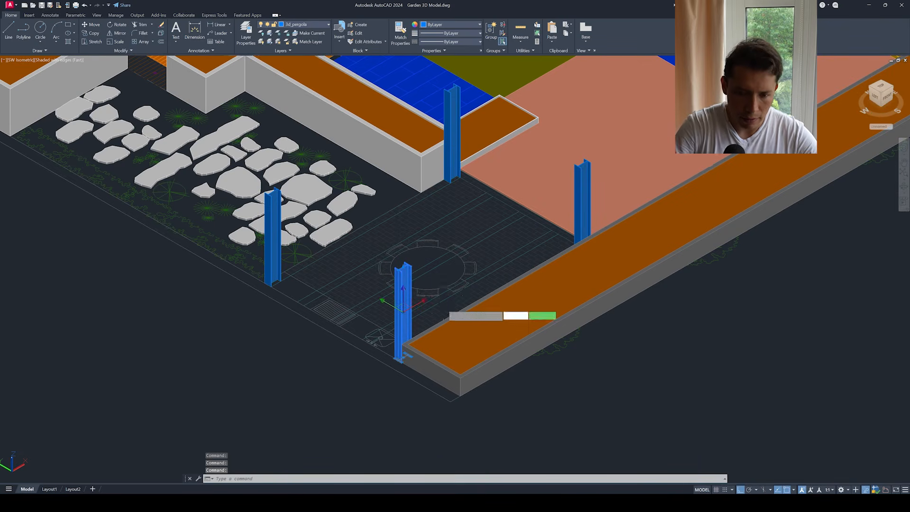
{"action": "type", "text": "co"}
{"action": "key", "text": "Return"}
{"action": "middle_click_drag", "start_coordinate": [420, 202], "coordinate": [426, 161]}
{"action": "left_click", "coordinate": [606, 325]}
{"action": "scroll", "coordinate": [588, 318], "scroll_direction": "down", "scroll_amount": 3}
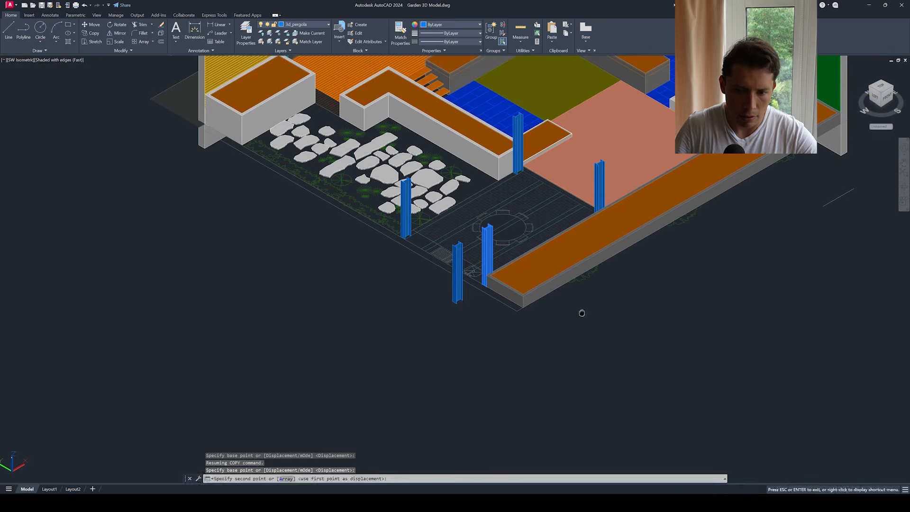
{"action": "left_click", "coordinate": [522, 348]}
{"action": "key", "text": "Escape"}
{"action": "key", "text": "Escape"}
{"action": "key", "text": "Escape"}
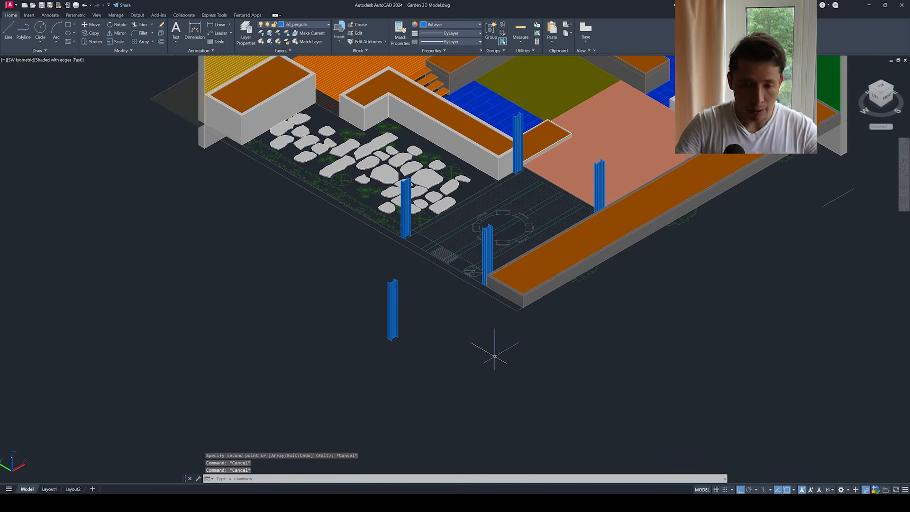
- Rotate the spare post copy 90 degrees with 3DROTATE so it lies horizontally, parallel to the front planter
{"action": "type", "text": "3drotate"}
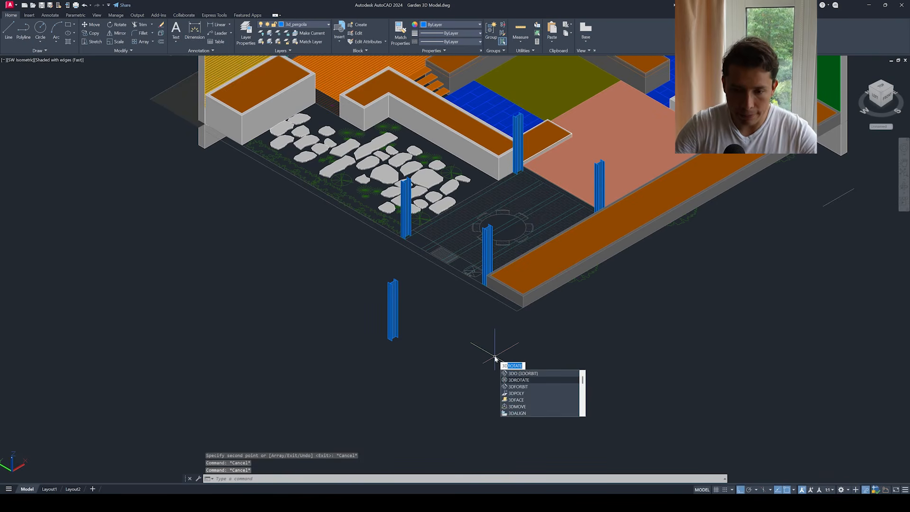
{"action": "key", "text": "Return"}
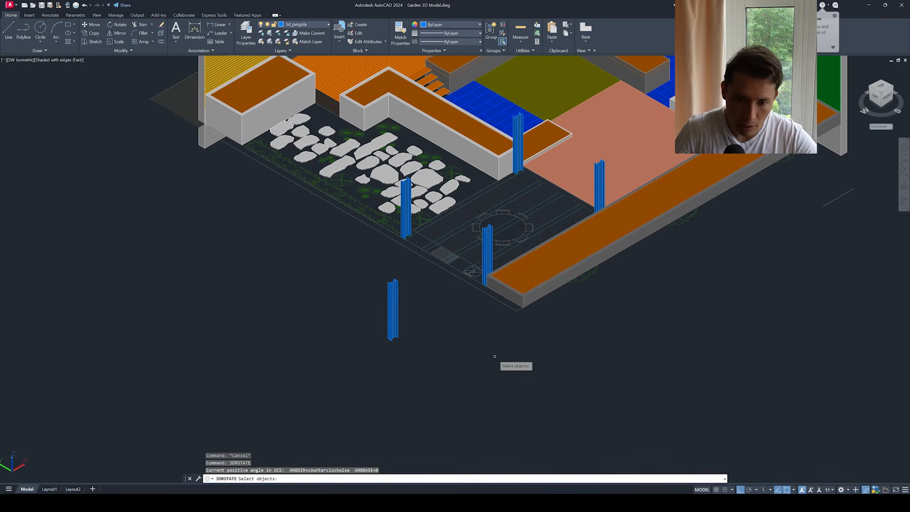
{"action": "left_click", "coordinate": [393, 306]}
{"action": "scroll", "coordinate": [392, 306], "scroll_direction": "up", "scroll_amount": 3}
{"action": "key", "text": "Return"}
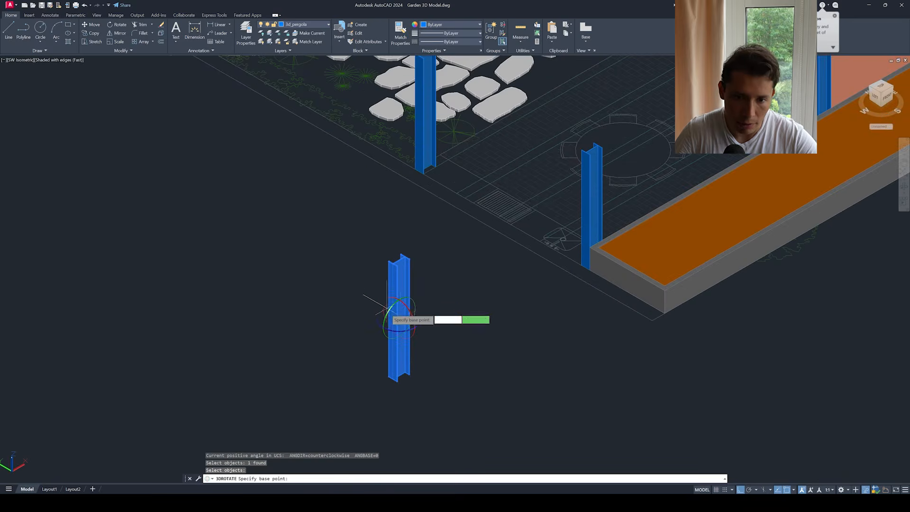
{"action": "left_click", "coordinate": [385, 338]}
{"action": "left_click", "coordinate": [386, 315]}
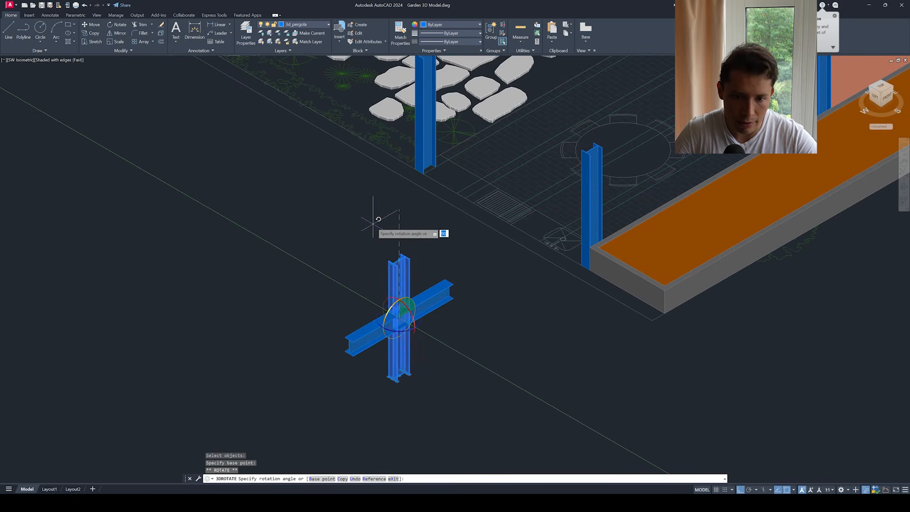
{"action": "left_click", "coordinate": [373, 224]}
{"action": "key", "text": "Escape"}
{"action": "key", "text": "Escape"}
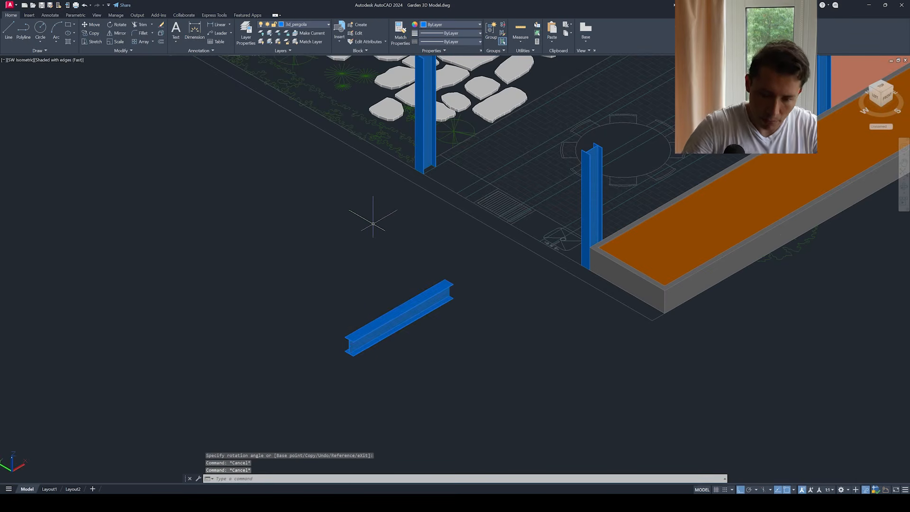
- Move the horizontal beam by its lower end corner onto the outer top corner of the far post beside the front planter
{"action": "scroll", "coordinate": [405, 317], "scroll_direction": "down", "scroll_amount": 2}
{"action": "middle_click_drag", "start_coordinate": [582, 197], "coordinate": [546, 225]}
{"action": "left_click", "coordinate": [373, 345]}
{"action": "key", "text": "Escape"}
{"action": "type", "text": "m"}
{"action": "key", "text": "Return"}
{"action": "left_click", "coordinate": [382, 339]}
{"action": "scroll", "coordinate": [375, 344], "scroll_direction": "up", "scroll_amount": 5}
{"action": "left_click", "coordinate": [353, 347]}
{"action": "key", "text": "Return"}
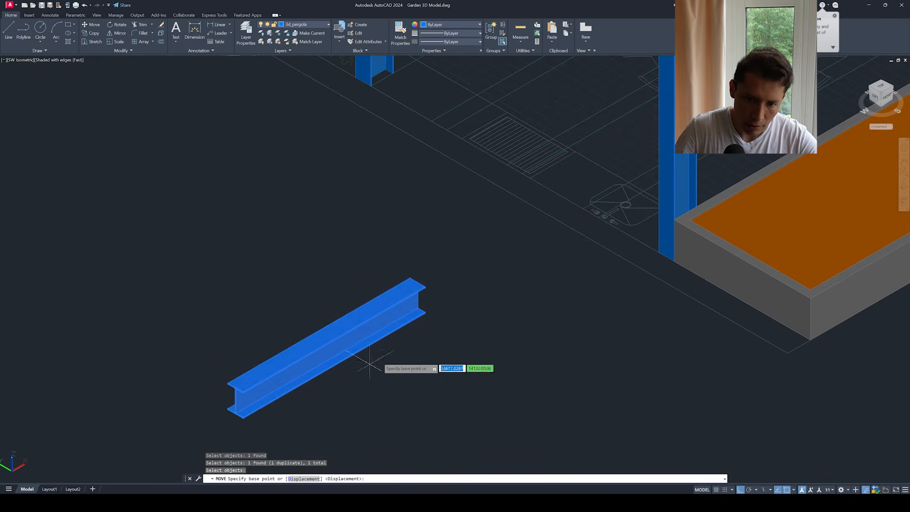
{"action": "scroll", "coordinate": [429, 303], "scroll_direction": "up", "scroll_amount": 4}
{"action": "scroll", "coordinate": [426, 299], "scroll_direction": "down", "scroll_amount": 4}
{"action": "scroll", "coordinate": [425, 297], "scroll_direction": "up", "scroll_amount": 6}
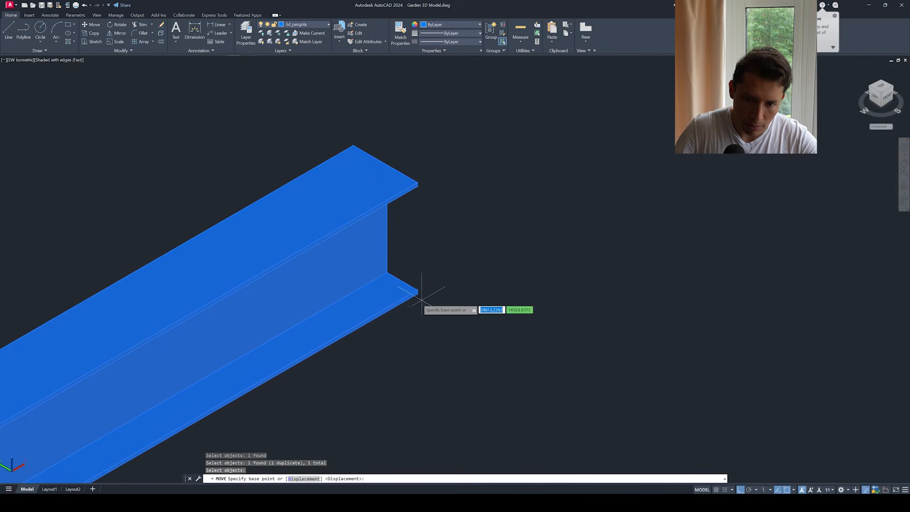
{"action": "left_click", "coordinate": [417, 294]}
{"action": "scroll", "coordinate": [475, 256], "scroll_direction": "down", "scroll_amount": 8}
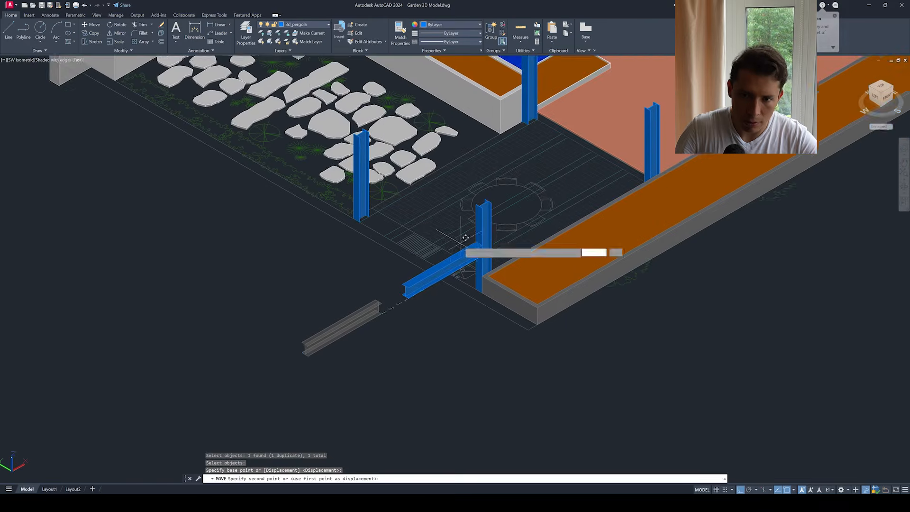
{"action": "scroll", "coordinate": [522, 218], "scroll_direction": "up", "scroll_amount": 5}
{"action": "scroll", "coordinate": [583, 142], "scroll_direction": "up", "scroll_amount": 8}
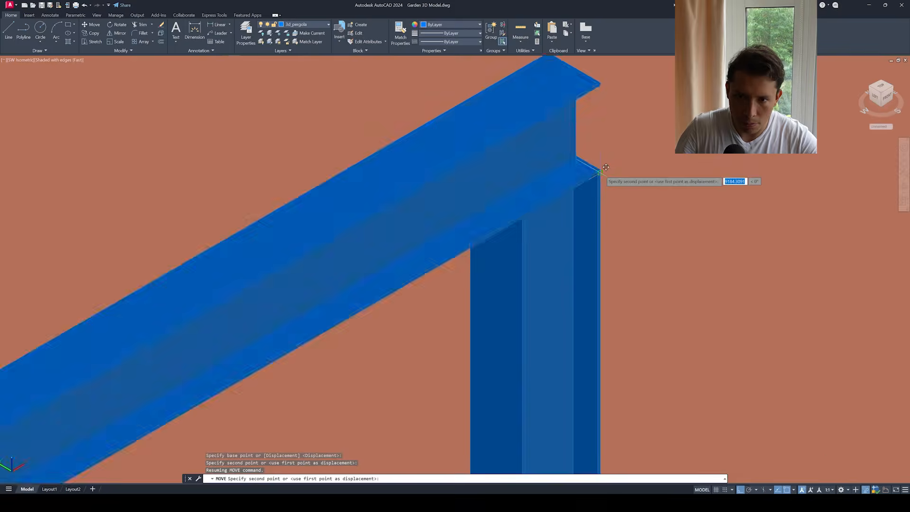
{"action": "left_click", "coordinate": [601, 176]}
{"action": "scroll", "coordinate": [601, 175], "scroll_direction": "down", "scroll_amount": 12}
{"action": "key", "text": "Escape"}
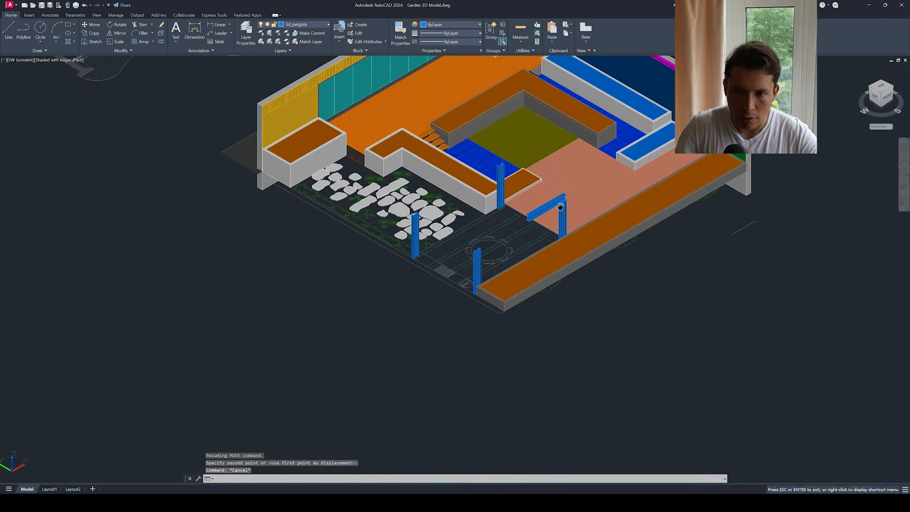
- Check the beam in the section drawing and stretch its free end to the outer top edge of the opposite post beside the front planter
{"action": "scroll", "coordinate": [406, 196], "scroll_direction": "up", "scroll_amount": 10}
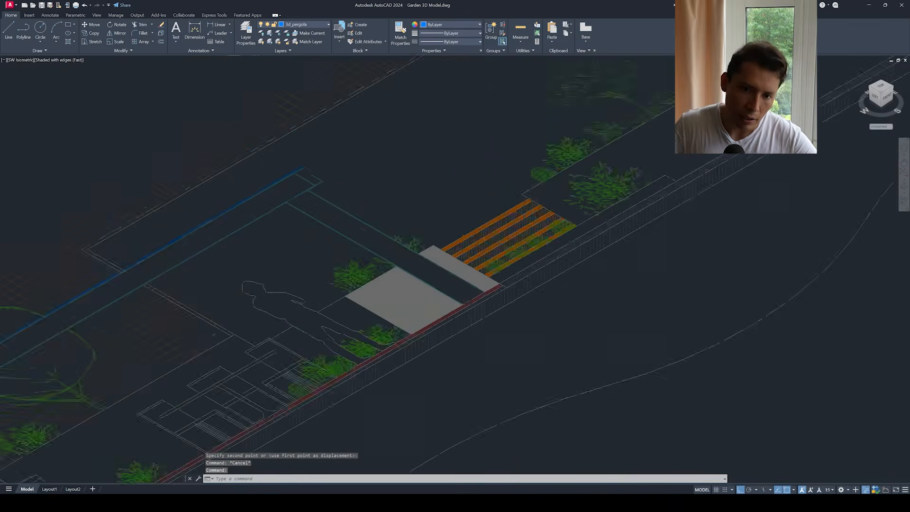
{"action": "scroll", "coordinate": [308, 183], "scroll_direction": "up", "scroll_amount": 3}
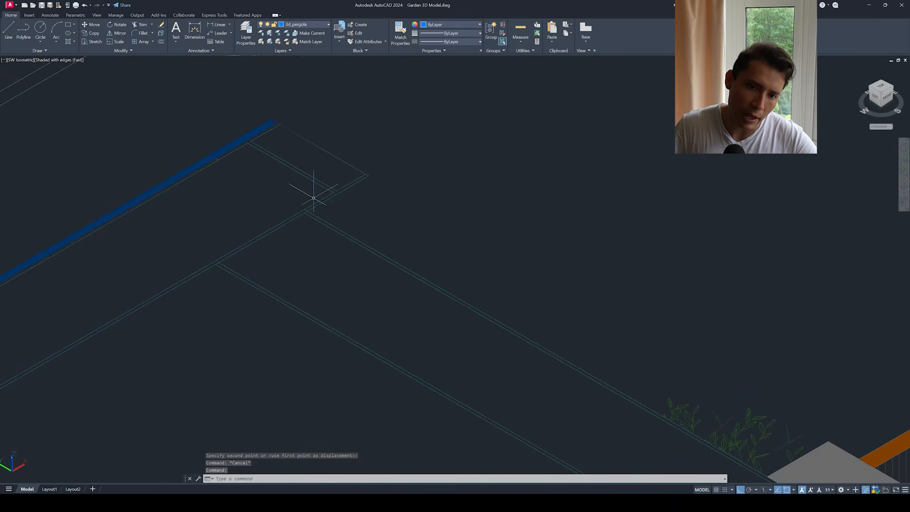
{"action": "scroll", "coordinate": [320, 201], "scroll_direction": "down", "scroll_amount": 3}
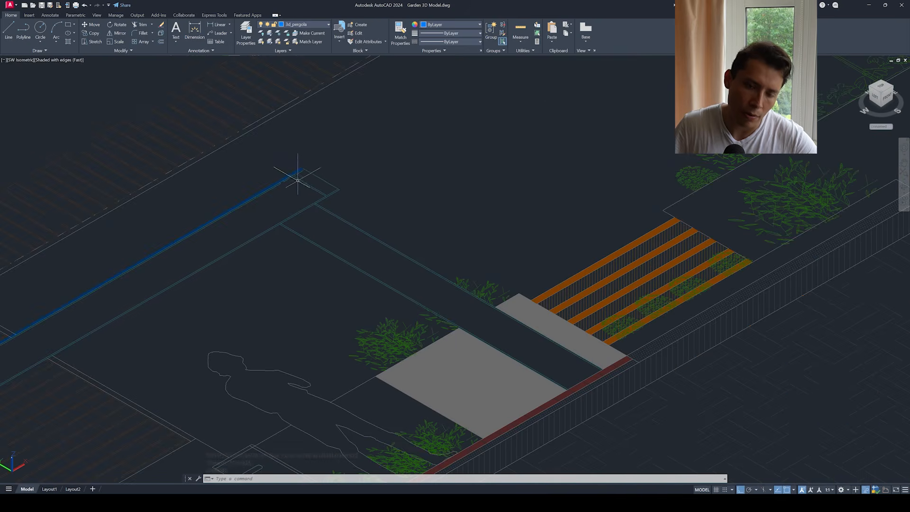
{"action": "scroll", "coordinate": [298, 180], "scroll_direction": "down", "scroll_amount": 10}
{"action": "scroll", "coordinate": [723, 349], "scroll_direction": "up", "scroll_amount": 8}
{"action": "middle_click_drag", "start_coordinate": [723, 350], "coordinate": [640, 310]}
{"action": "left_click", "coordinate": [601, 301]}
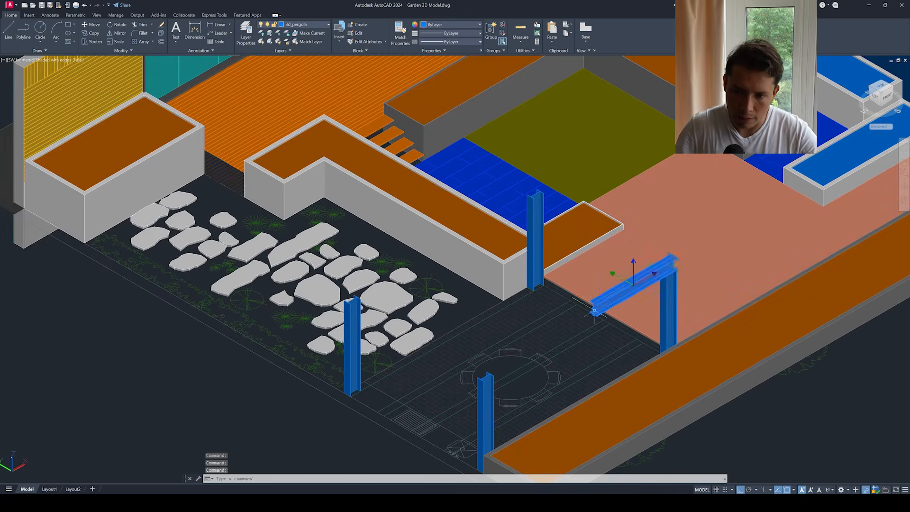
{"action": "scroll", "coordinate": [599, 303], "scroll_direction": "up", "scroll_amount": 3}
{"action": "scroll", "coordinate": [587, 310], "scroll_direction": "up", "scroll_amount": 5}
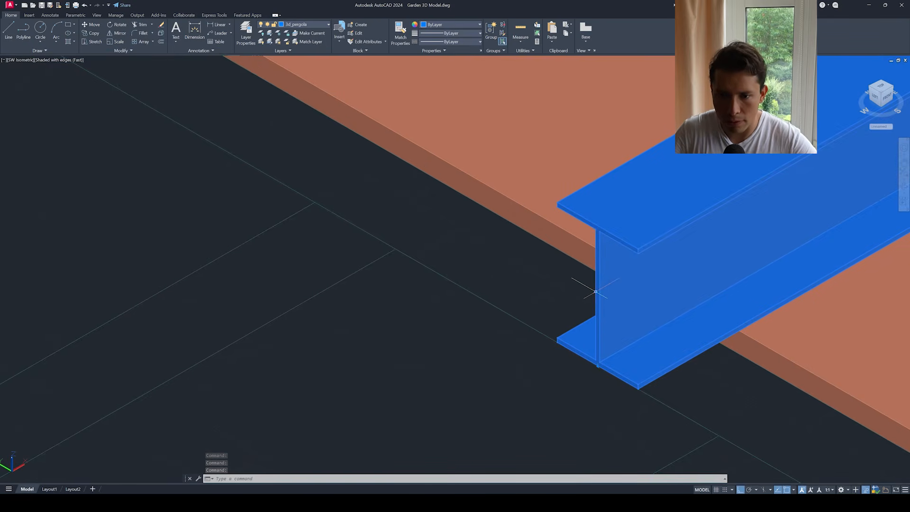
{"action": "left_click", "coordinate": [595, 291]}
{"action": "scroll", "coordinate": [595, 291], "scroll_direction": "down", "scroll_amount": 8}
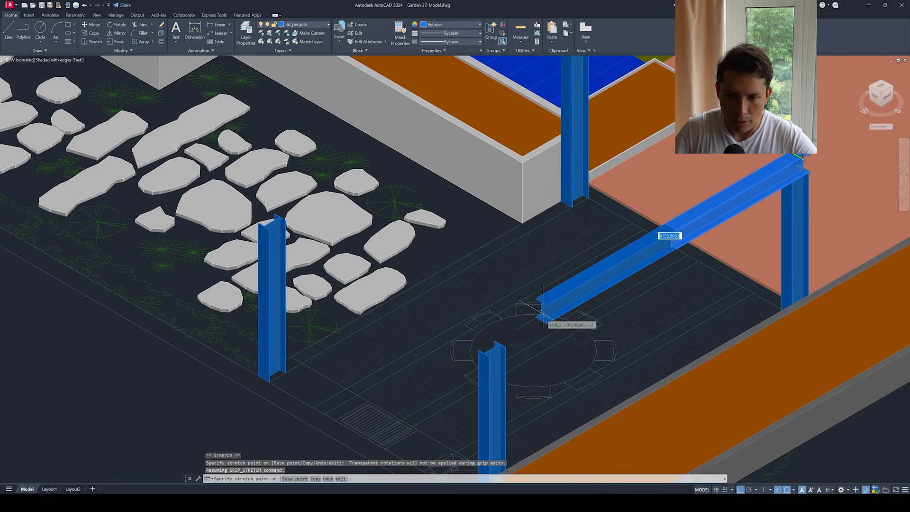
{"action": "scroll", "coordinate": [474, 365], "scroll_direction": "up", "scroll_amount": 8}
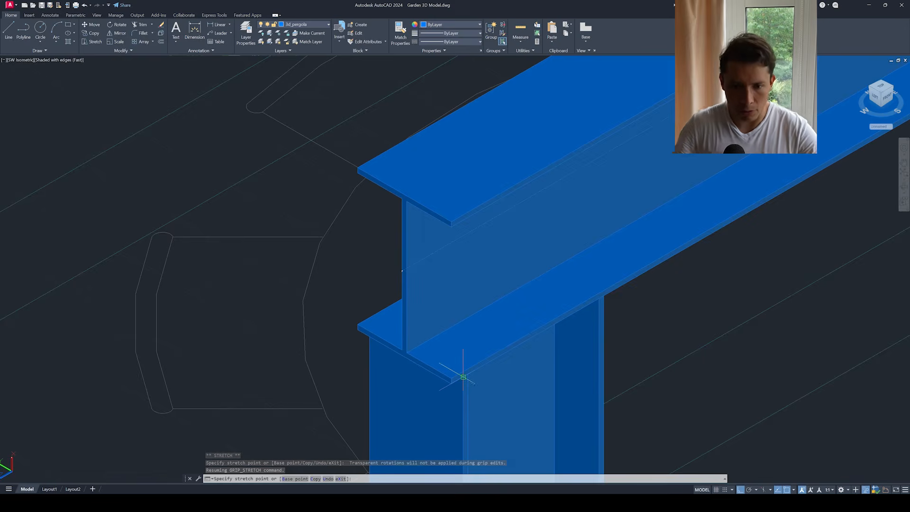
{"action": "scroll", "coordinate": [463, 377], "scroll_direction": "down", "scroll_amount": 10}
{"action": "key", "text": "Escape"}
{"action": "key", "text": "Escape"}
- Copy the stretched beam onto the other pair of posts beside the stepping stones, using its lower end corner as base point
{"action": "type", "text": "co"}
{"action": "key", "text": "Return"}
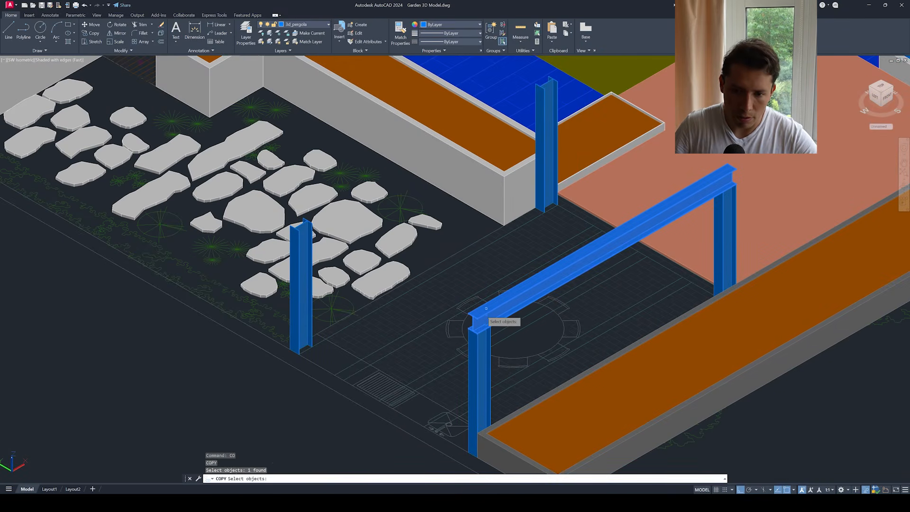
{"action": "scroll", "coordinate": [486, 308], "scroll_direction": "up", "scroll_amount": 6}
{"action": "key", "text": "Return"}
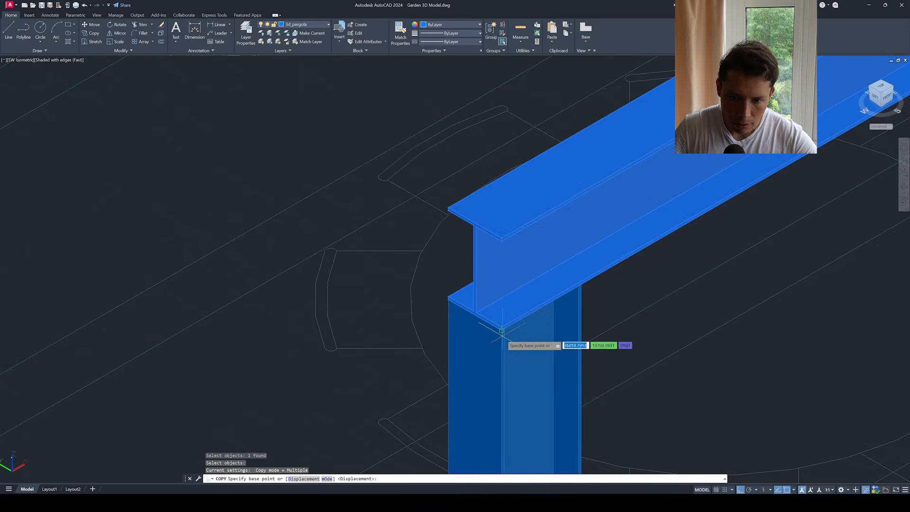
{"action": "left_click", "coordinate": [502, 331]}
{"action": "scroll", "coordinate": [502, 330], "scroll_direction": "down", "scroll_amount": 6}
{"action": "scroll", "coordinate": [366, 260], "scroll_direction": "up", "scroll_amount": 8}
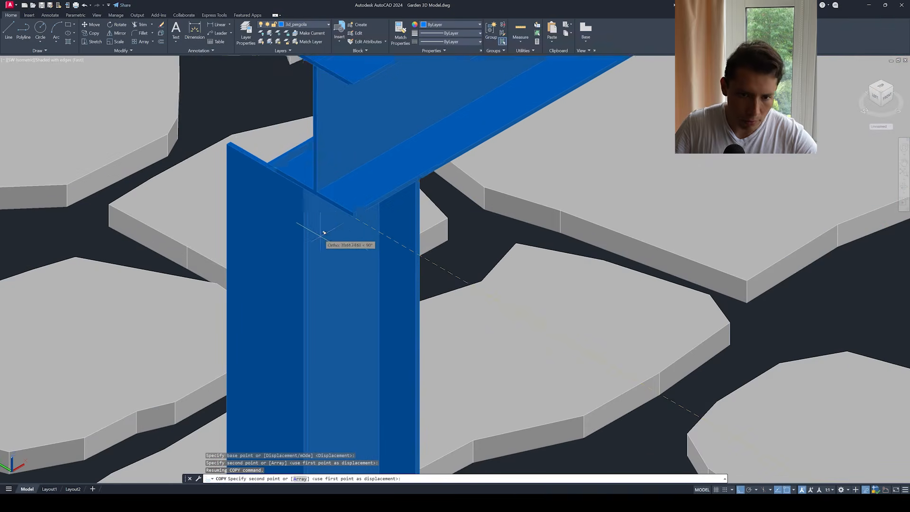
{"action": "left_click", "coordinate": [304, 192]}
{"action": "scroll", "coordinate": [306, 208], "scroll_direction": "down", "scroll_amount": 8}
{"action": "key", "text": "Escape"}
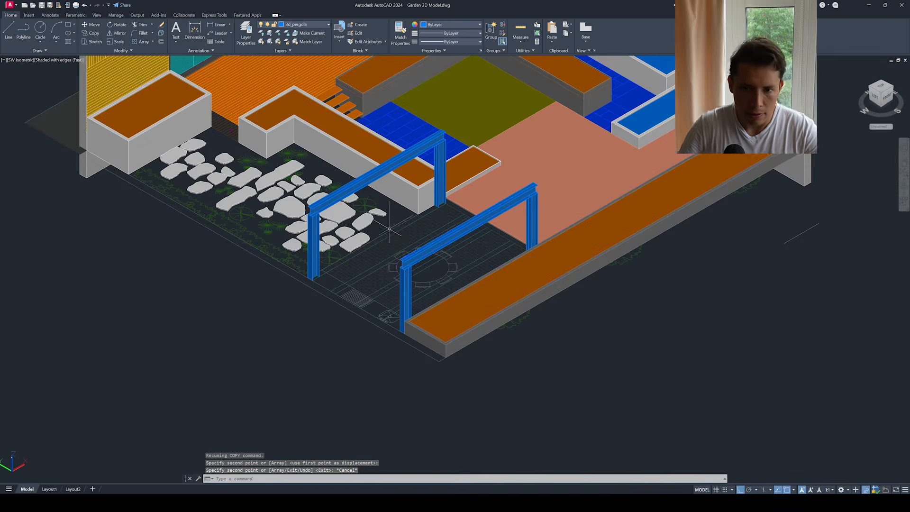
{"action": "scroll", "coordinate": [417, 246], "scroll_direction": "up", "scroll_amount": 5}
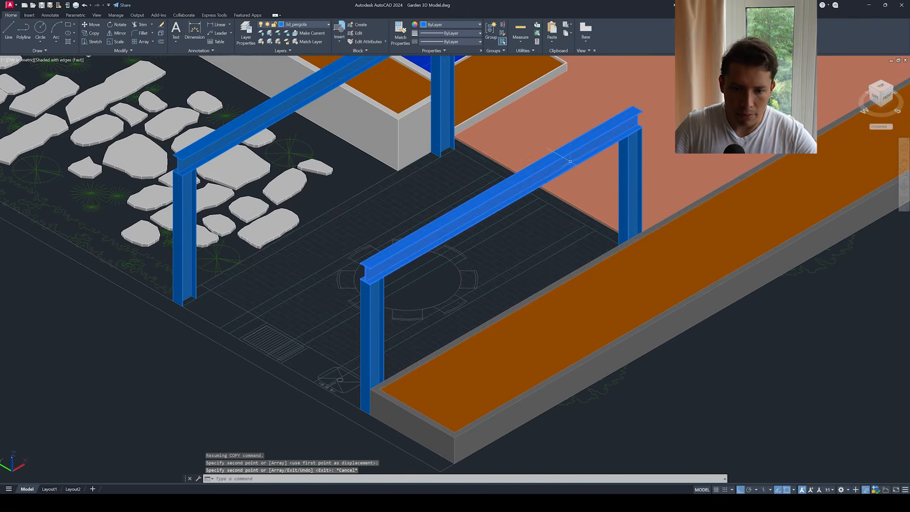
- Copy the beam beside the front planter onto the nearest intermediate beam line in the plan, using the post's outer bottom corner as base point
{"action": "key", "text": "Escape"}
{"action": "left_click", "coordinate": [390, 264]}
{"action": "type", "text": "co"}
{"action": "key", "text": "Return"}
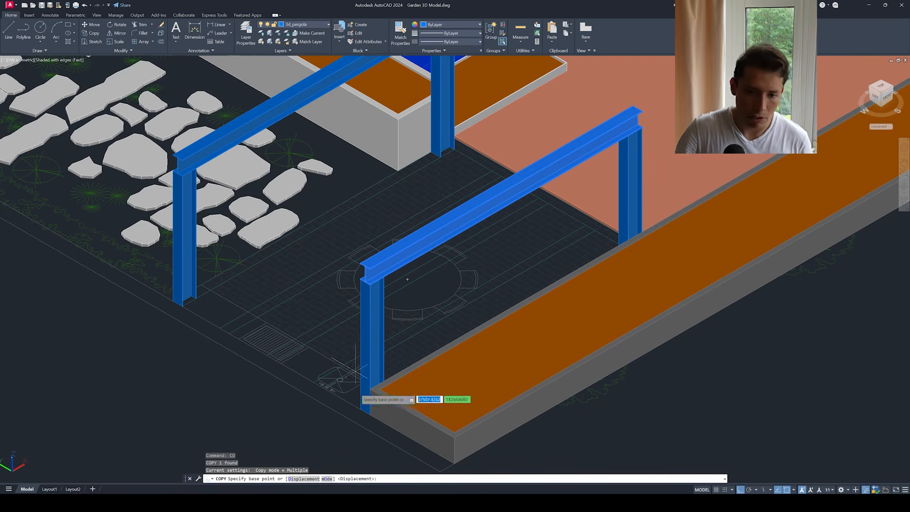
{"action": "scroll", "coordinate": [339, 422], "scroll_direction": "up", "scroll_amount": 2}
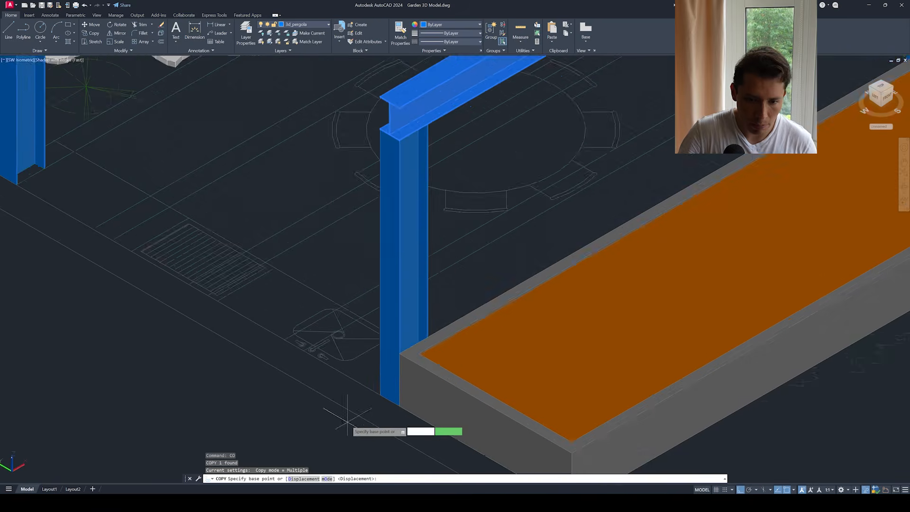
{"action": "scroll", "coordinate": [349, 414], "scroll_direction": "down", "scroll_amount": 2}
{"action": "middle_click_drag", "start_coordinate": [365, 386], "coordinate": [396, 285]}
{"action": "scroll", "coordinate": [405, 310], "scroll_direction": "up", "scroll_amount": 2}
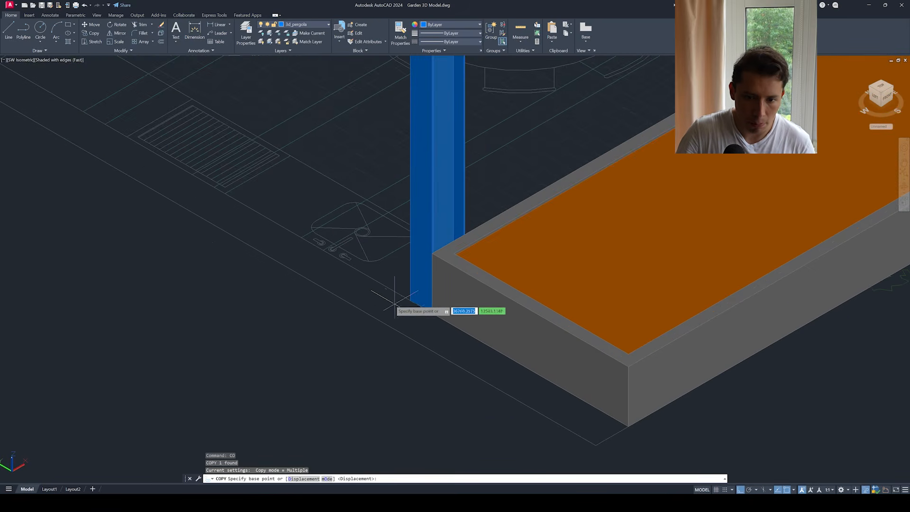
{"action": "left_click", "coordinate": [410, 301]}
{"action": "scroll", "coordinate": [393, 285], "scroll_direction": "down", "scroll_amount": 2}
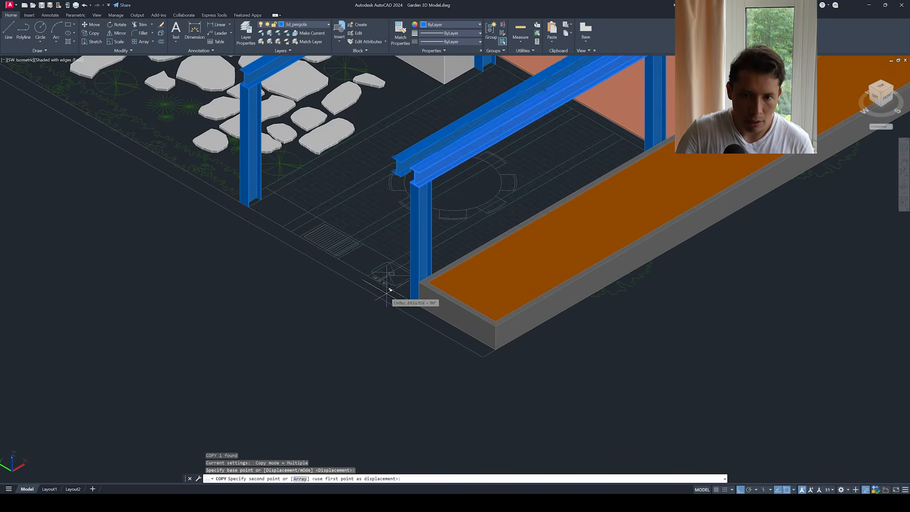
{"action": "scroll", "coordinate": [386, 266], "scroll_direction": "up", "scroll_amount": 2}
{"action": "scroll", "coordinate": [364, 274], "scroll_direction": "up", "scroll_amount": 3}
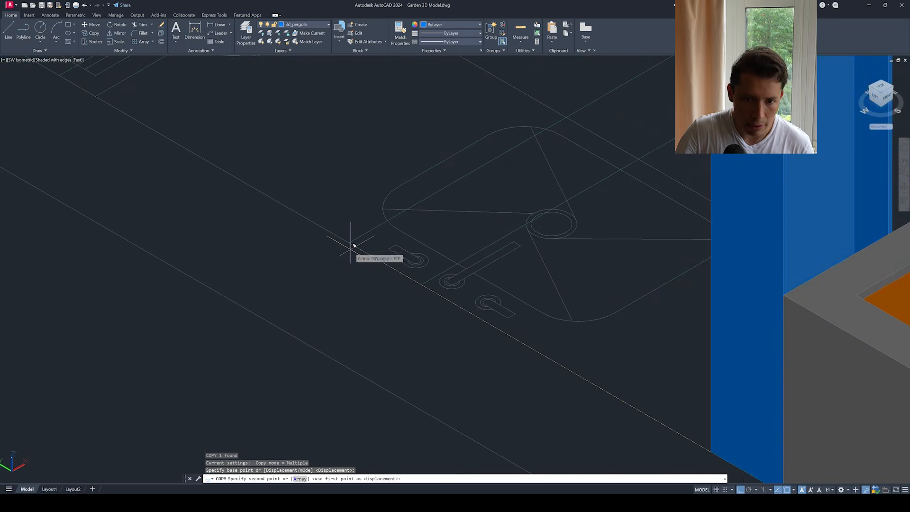
{"action": "left_click", "coordinate": [348, 243]}
{"action": "scroll", "coordinate": [351, 265], "scroll_direction": "down", "scroll_amount": 5}
{"action": "middle_click_drag", "start_coordinate": [320, 251], "coordinate": [408, 296]}
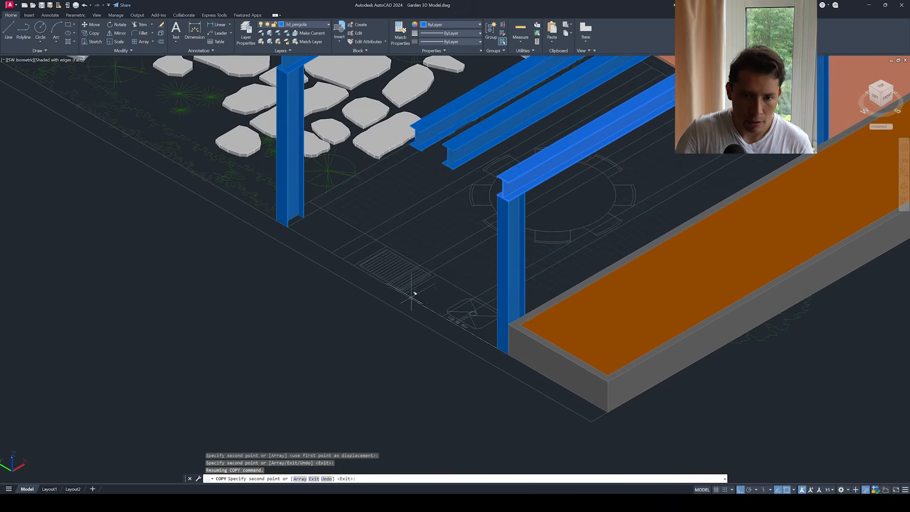
- Place two more beam copies on the remaining intermediate beam lines in the plan, towards the stepping stones
{"action": "scroll", "coordinate": [394, 288], "scroll_direction": "up", "scroll_amount": 4}
{"action": "scroll", "coordinate": [394, 285], "scroll_direction": "up", "scroll_amount": 3}
{"action": "left_click", "coordinate": [339, 265]}
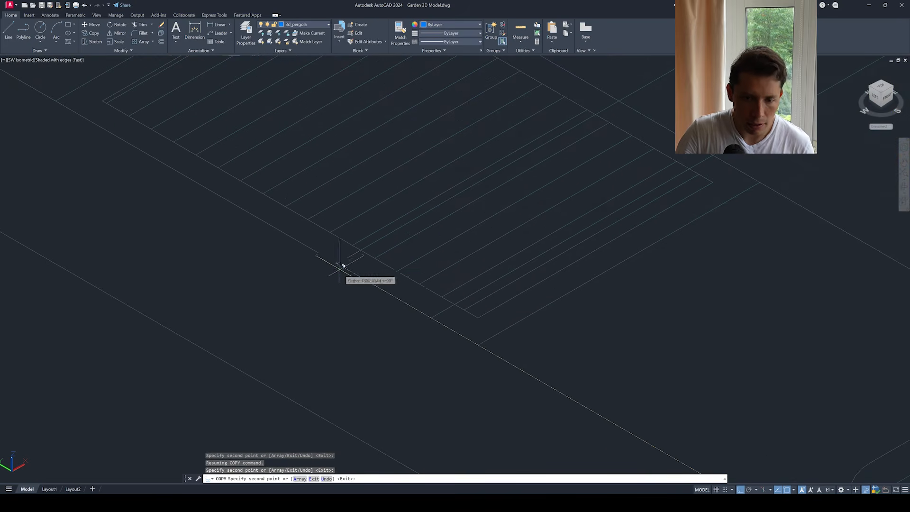
{"action": "scroll", "coordinate": [342, 282], "scroll_direction": "down", "scroll_amount": 4}
{"action": "middle_click_drag", "start_coordinate": [284, 258], "coordinate": [386, 316]}
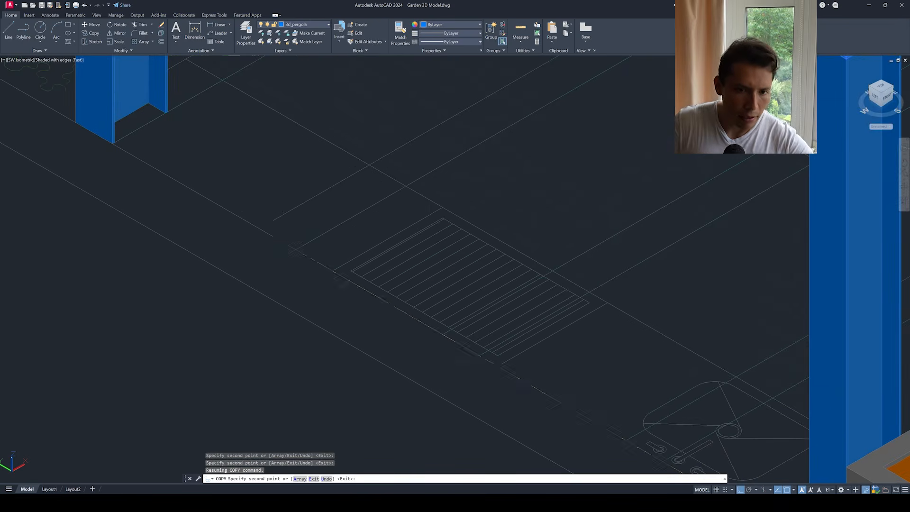
{"action": "scroll", "coordinate": [275, 246], "scroll_direction": "down", "scroll_amount": 6}
{"action": "scroll", "coordinate": [332, 237], "scroll_direction": "up", "scroll_amount": 3}
{"action": "key", "text": "Escape"}
{"action": "scroll", "coordinate": [360, 203], "scroll_direction": "down", "scroll_amount": 2}
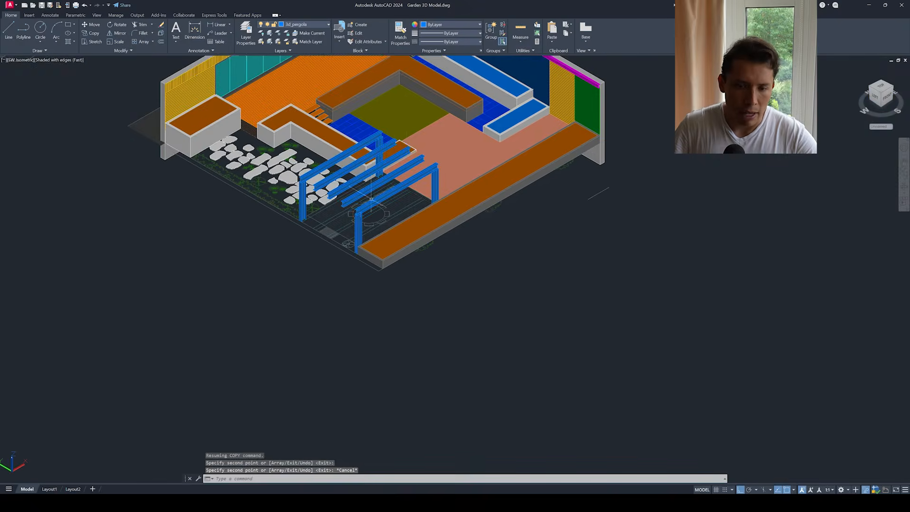
{"action": "key", "text": "Escape"}
- Copy the beam beside the front planter to the empty area outside the garden as a spare for the cross beam
{"action": "scroll", "coordinate": [415, 193], "scroll_direction": "up", "scroll_amount": 5}
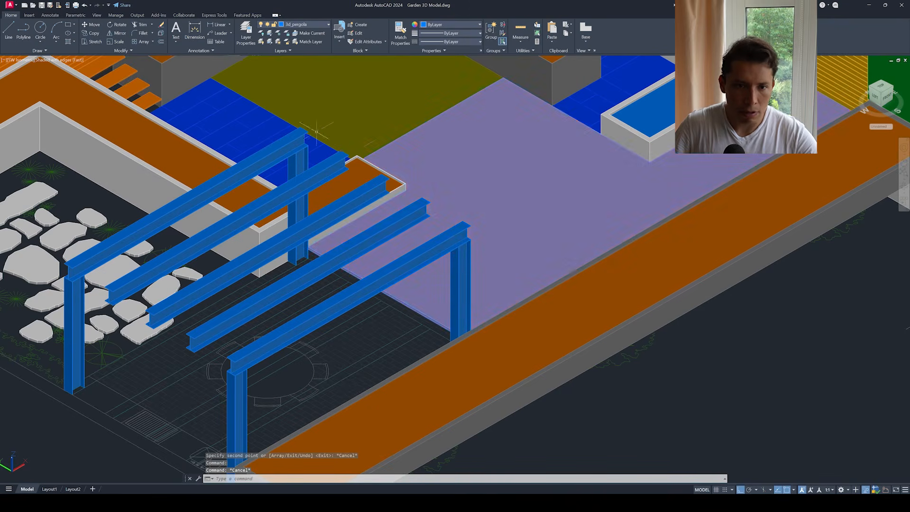
{"action": "scroll", "coordinate": [408, 215], "scroll_direction": "down", "scroll_amount": 5}
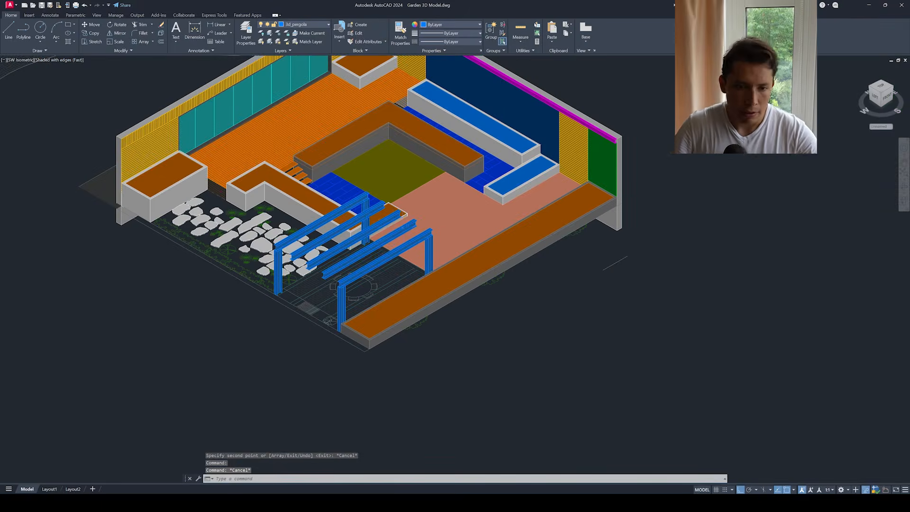
{"action": "scroll", "coordinate": [362, 231], "scroll_direction": "up", "scroll_amount": 3}
{"action": "scroll", "coordinate": [386, 222], "scroll_direction": "up", "scroll_amount": 2}
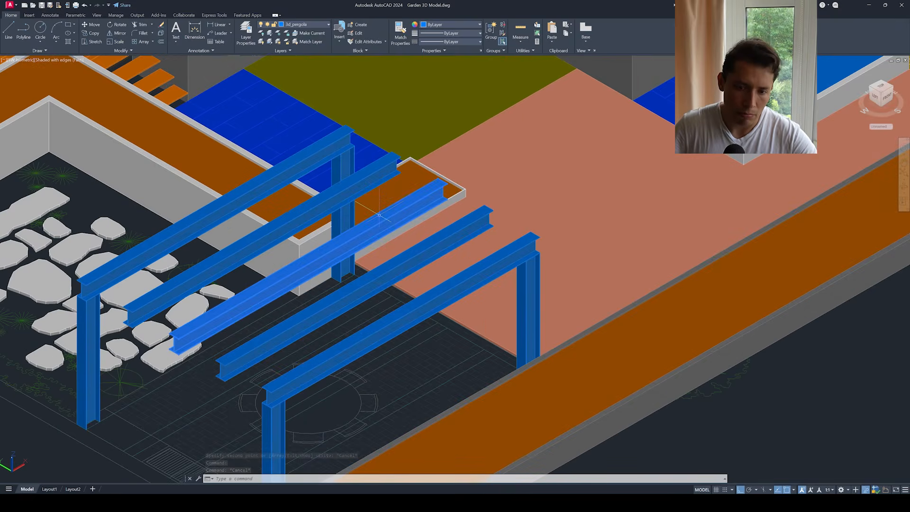
{"action": "scroll", "coordinate": [379, 214], "scroll_direction": "down", "scroll_amount": 3}
{"action": "left_click", "coordinate": [406, 229]}
{"action": "type", "text": "co"}
{"action": "key", "text": "Return"}
{"action": "left_click", "coordinate": [406, 232]}
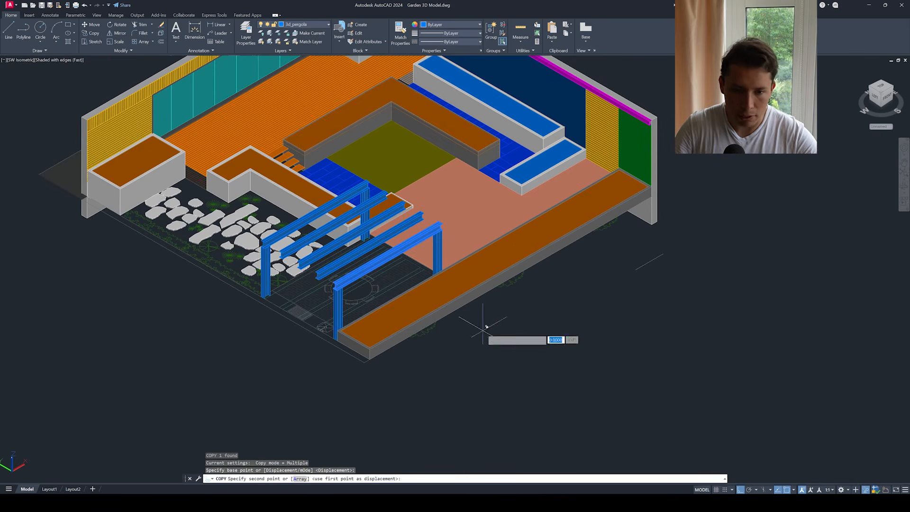
{"action": "left_click", "coordinate": [679, 379]}
{"action": "key", "text": "Escape"}
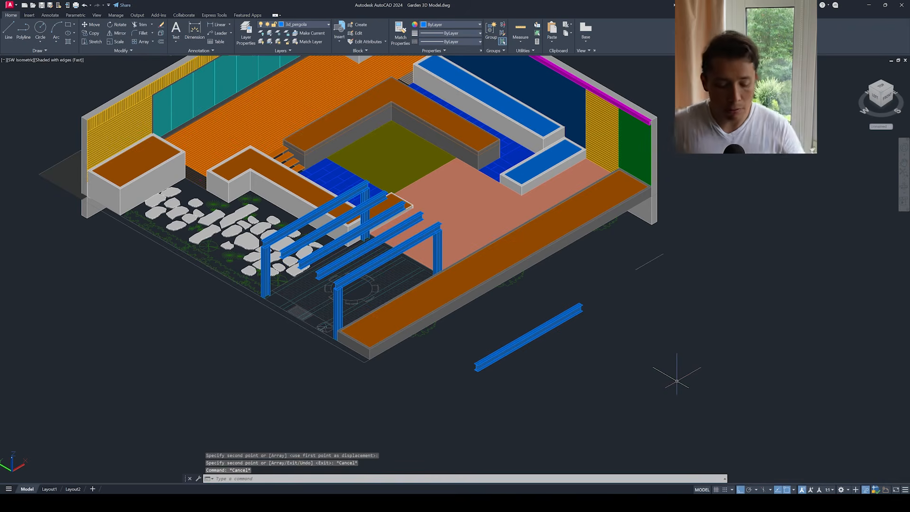
- Rotate the spare beam 90 degrees about the vertical axis with 3DROTATE so it runs perpendicular to the pergola beams
{"action": "type", "text": "3drotate"}
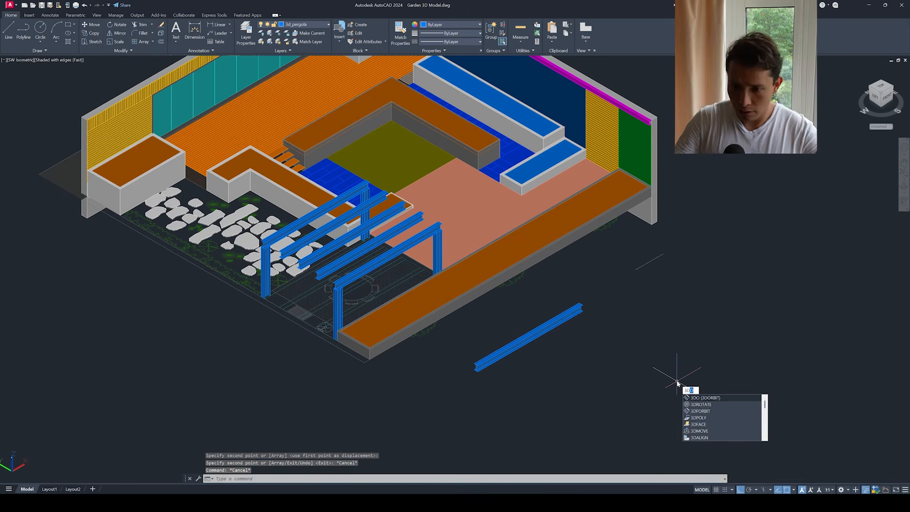
{"action": "key", "text": "Return"}
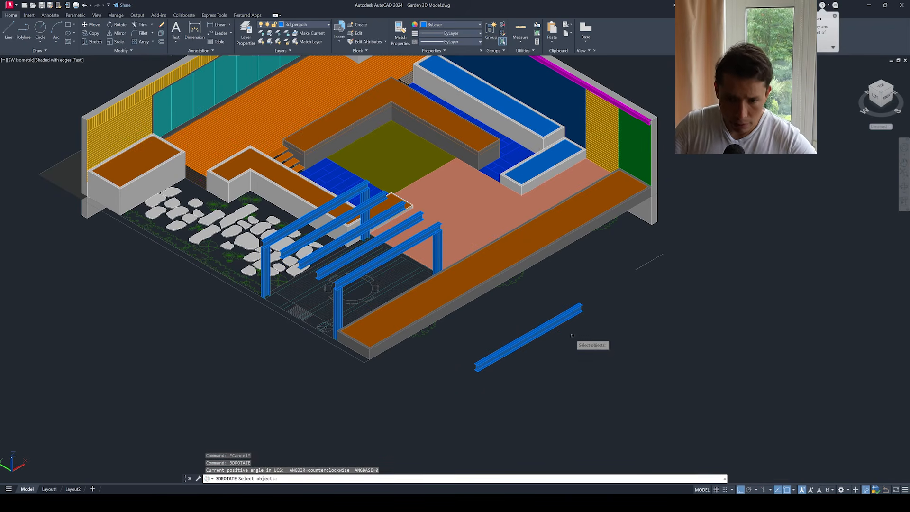
{"action": "left_click", "coordinate": [528, 339]}
{"action": "key", "text": "Return"}
{"action": "scroll", "coordinate": [546, 357], "scroll_direction": "up", "scroll_amount": 3}
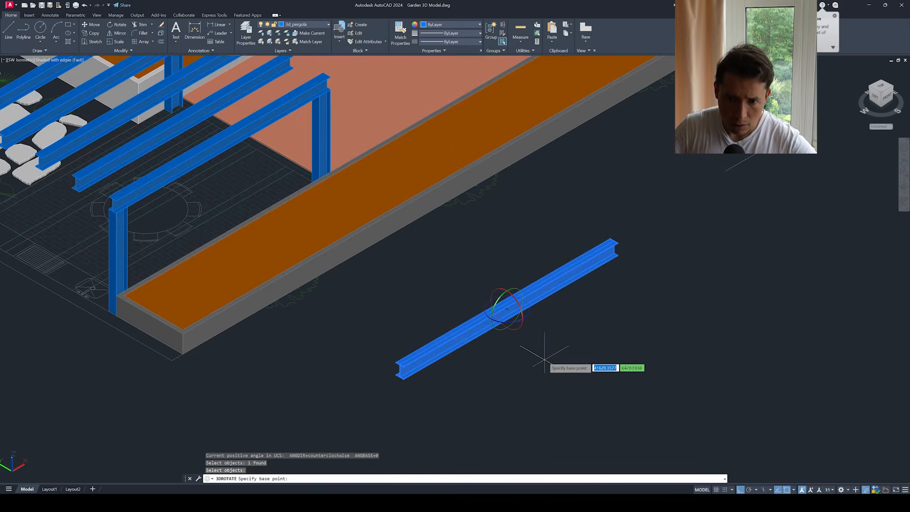
{"action": "left_click", "coordinate": [528, 318]}
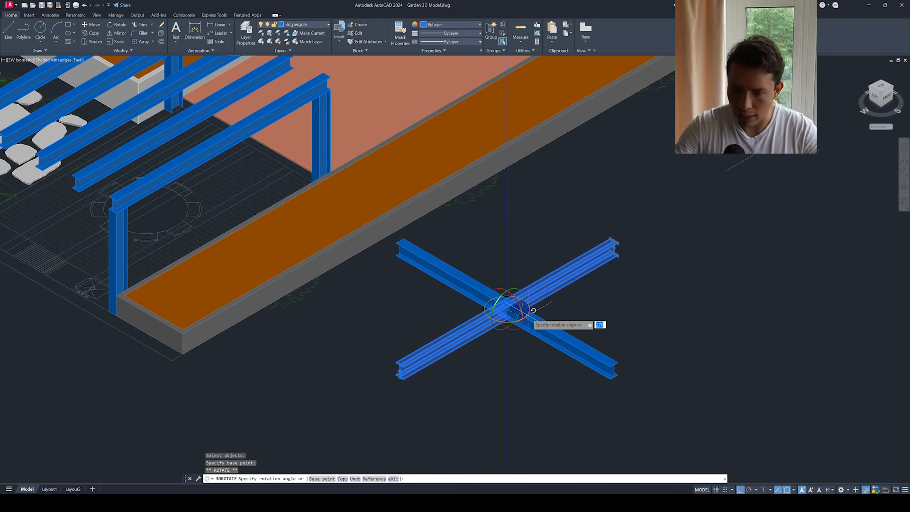
{"action": "key", "text": "Return"}
{"action": "type", "text": "m"}
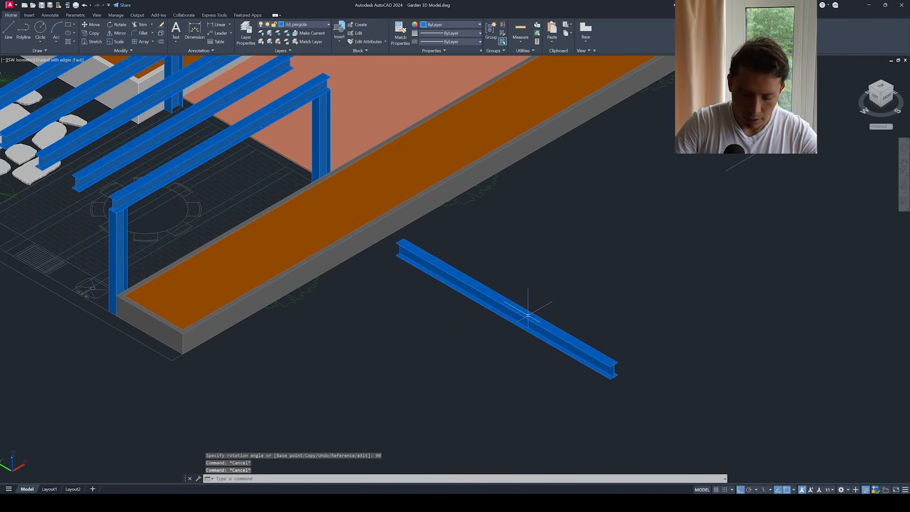
{"action": "key", "text": "Return"}
{"action": "left_click", "coordinate": [528, 316]}
{"action": "key", "text": "Return"}
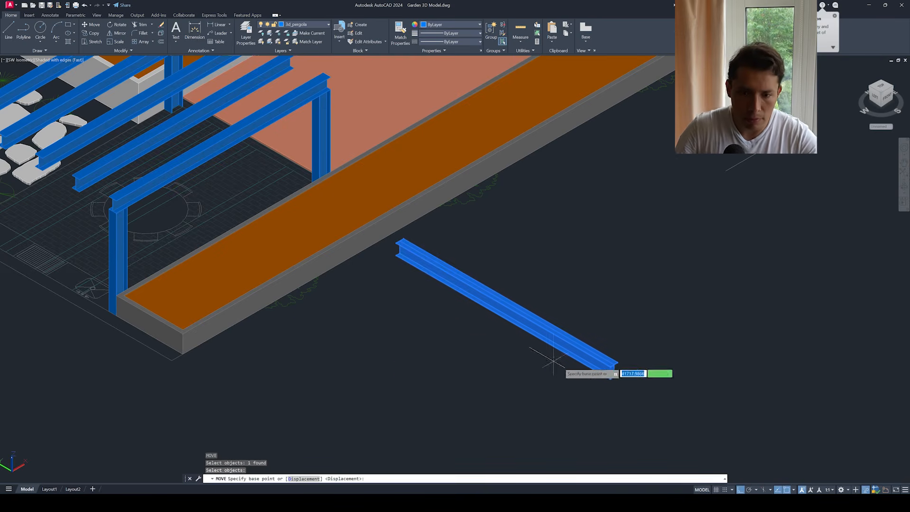
{"action": "key", "text": "Escape"}
- Move the rotated beam by its upper end corner onto the outer top corner of the front planter beam, at its end over the paved terrace
{"action": "left_click", "coordinate": [409, 264]}
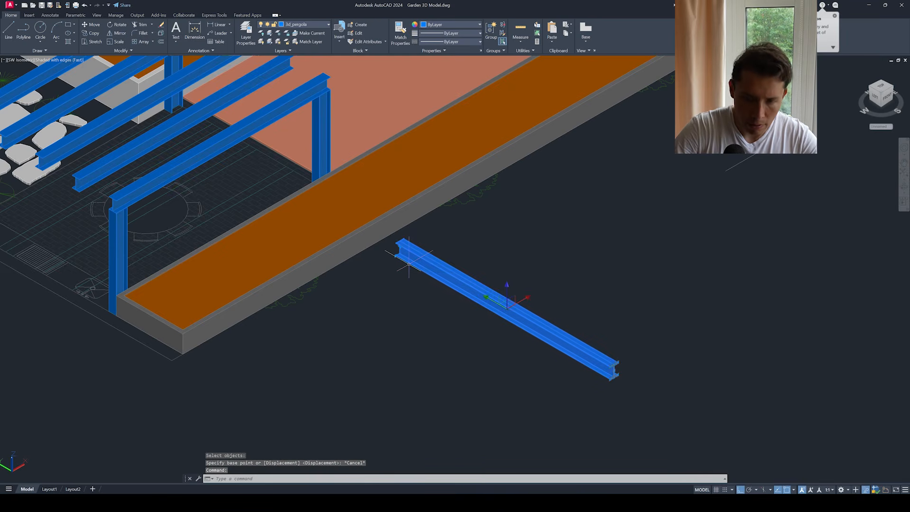
{"action": "type", "text": "m"}
{"action": "key", "text": "Return"}
{"action": "scroll", "coordinate": [616, 379], "scroll_direction": "up", "scroll_amount": 6}
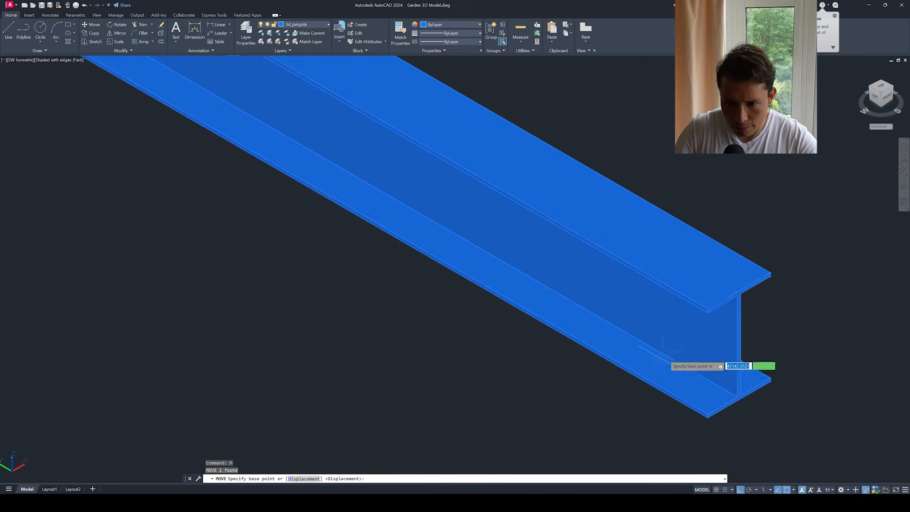
{"action": "scroll", "coordinate": [708, 308], "scroll_direction": "up", "scroll_amount": 2}
{"action": "left_click", "coordinate": [709, 314]}
{"action": "scroll", "coordinate": [637, 276], "scroll_direction": "down", "scroll_amount": 4}
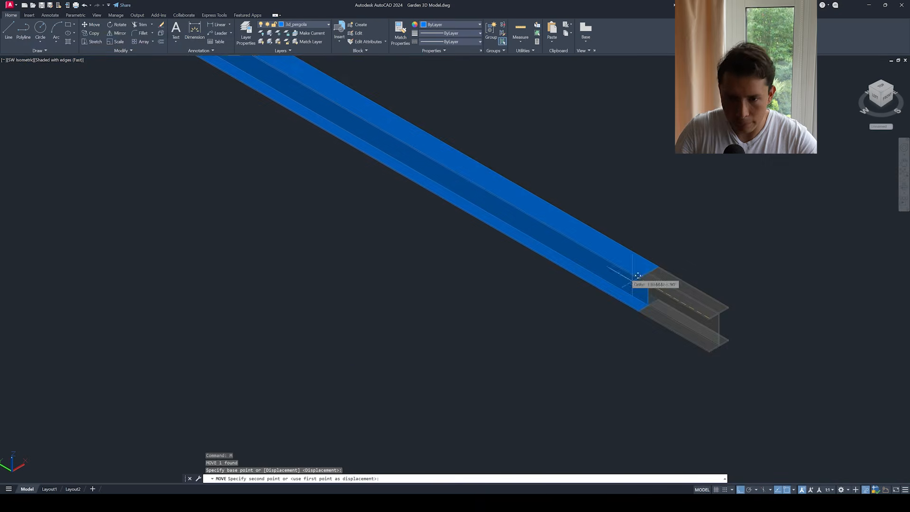
{"action": "scroll", "coordinate": [582, 240], "scroll_direction": "down", "scroll_amount": 1}
{"action": "middle_click_drag", "start_coordinate": [582, 239], "coordinate": [605, 298]}
{"action": "scroll", "coordinate": [606, 299], "scroll_direction": "down", "scroll_amount": 3}
{"action": "middle_click_drag", "start_coordinate": [442, 162], "coordinate": [494, 205]}
{"action": "scroll", "coordinate": [494, 205], "scroll_direction": "up", "scroll_amount": 3}
{"action": "scroll", "coordinate": [427, 146], "scroll_direction": "up", "scroll_amount": 1}
{"action": "middle_click_drag", "start_coordinate": [426, 147], "coordinate": [417, 139]}
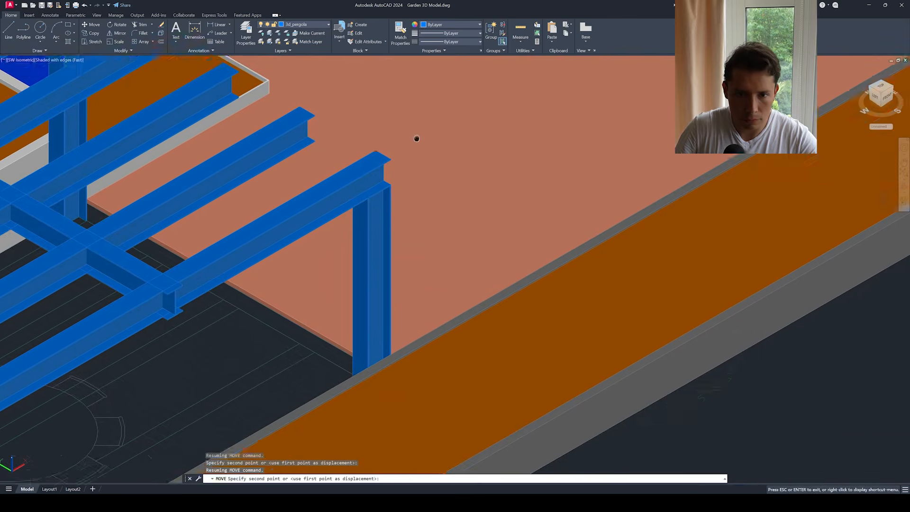
{"action": "scroll", "coordinate": [433, 189], "scroll_direction": "up", "scroll_amount": 2}
{"action": "scroll", "coordinate": [447, 264], "scroll_direction": "up", "scroll_amount": 5}
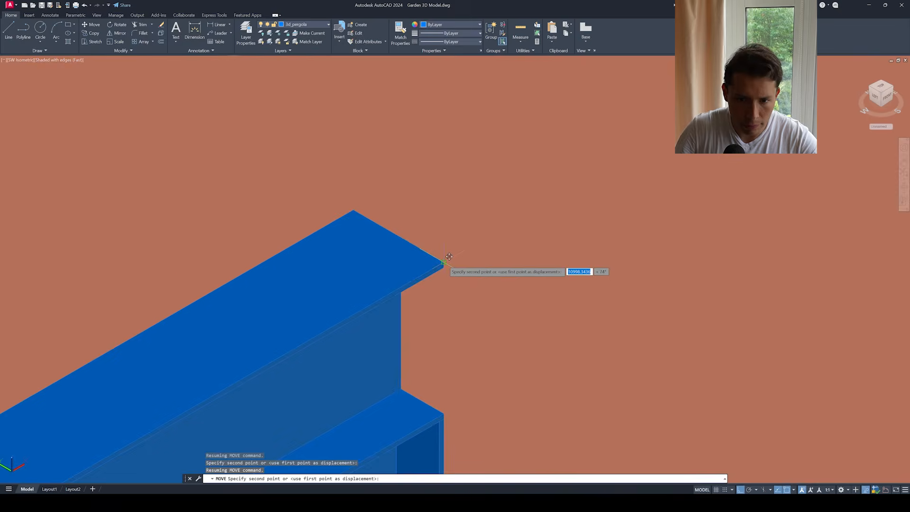
{"action": "left_click", "coordinate": [449, 257]}
{"action": "scroll", "coordinate": [449, 256], "scroll_direction": "down", "scroll_amount": 6}
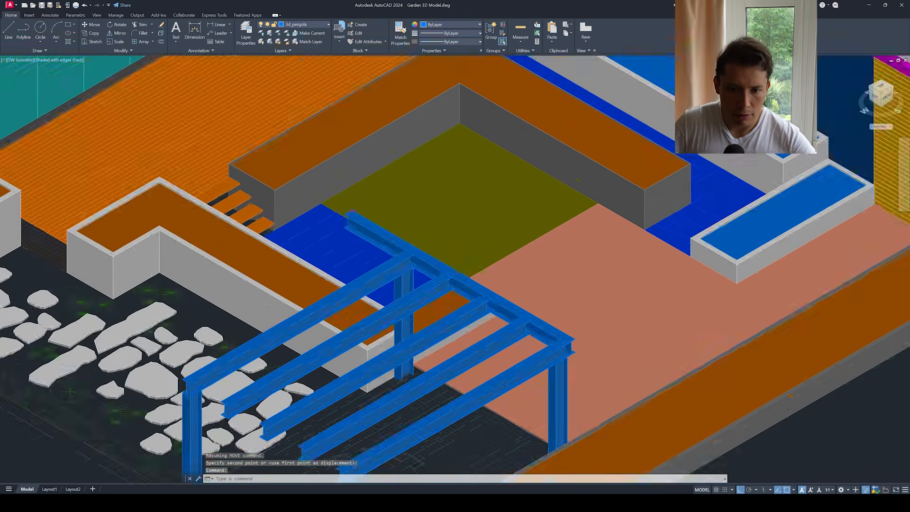
- Stretch the cross beam's overhanging end back to the outer top edge of the pergola beam beside the stepping stones
{"action": "scroll", "coordinate": [351, 212], "scroll_direction": "up", "scroll_amount": 3}
{"action": "key", "text": "Escape"}
{"action": "scroll", "coordinate": [325, 206], "scroll_direction": "up", "scroll_amount": 4}
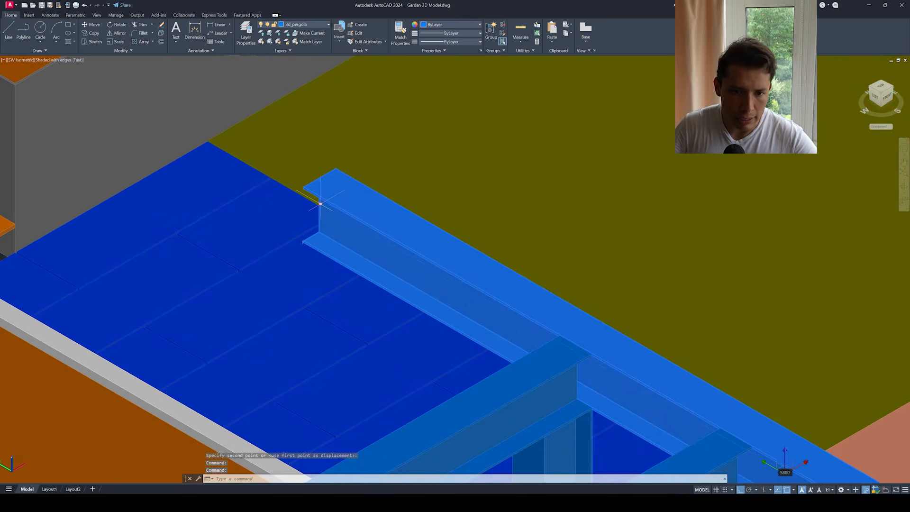
{"action": "left_click", "coordinate": [320, 203]}
{"action": "scroll", "coordinate": [535, 275], "scroll_direction": "up", "scroll_amount": 2}
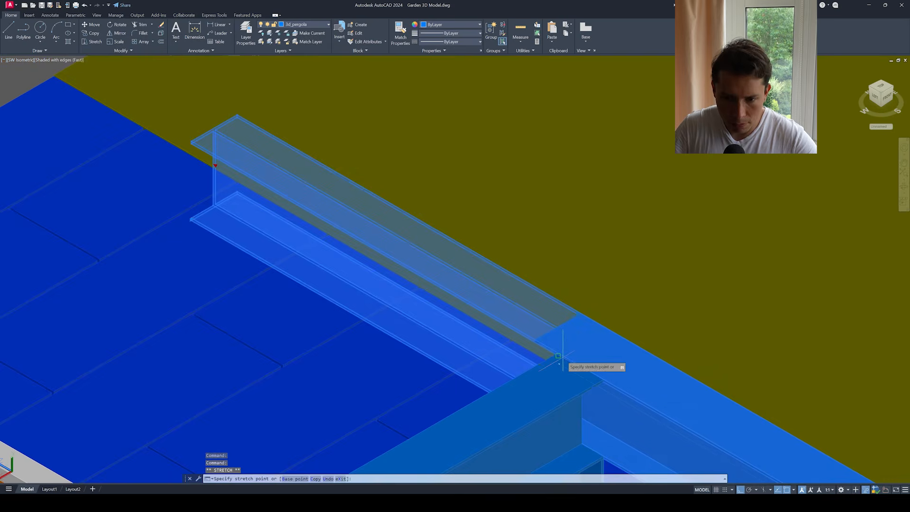
{"action": "key", "text": "Escape"}
{"action": "key", "text": "Escape"}
- Orbit around the pergola and examine how the cross beam meets the ends of the parallel beams and the posts
{"action": "scroll", "coordinate": [496, 249], "scroll_direction": "down", "scroll_amount": 5}
{"action": "type", "text": "orb"}
{"action": "key", "text": "Return"}
{"action": "scroll", "coordinate": [493, 249], "scroll_direction": "down", "scroll_amount": 2}
{"action": "left_click_drag", "start_coordinate": [494, 249], "coordinate": [265, 259]}
{"action": "scroll", "coordinate": [254, 221], "scroll_direction": "up", "scroll_amount": 3}
{"action": "scroll", "coordinate": [262, 220], "scroll_direction": "down", "scroll_amount": 4}
{"action": "scroll", "coordinate": [215, 267], "scroll_direction": "up", "scroll_amount": 2}
{"action": "scroll", "coordinate": [215, 267], "scroll_direction": "down", "scroll_amount": 3}
{"action": "scroll", "coordinate": [254, 315], "scroll_direction": "up", "scroll_amount": 4}
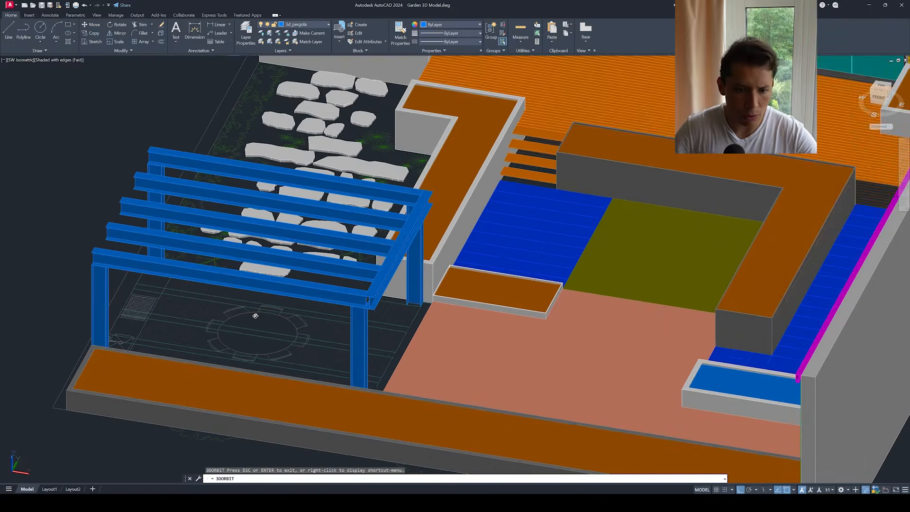
{"action": "scroll", "coordinate": [340, 369], "scroll_direction": "up", "scroll_amount": 3}
{"action": "scroll", "coordinate": [376, 329], "scroll_direction": "down", "scroll_amount": 4}
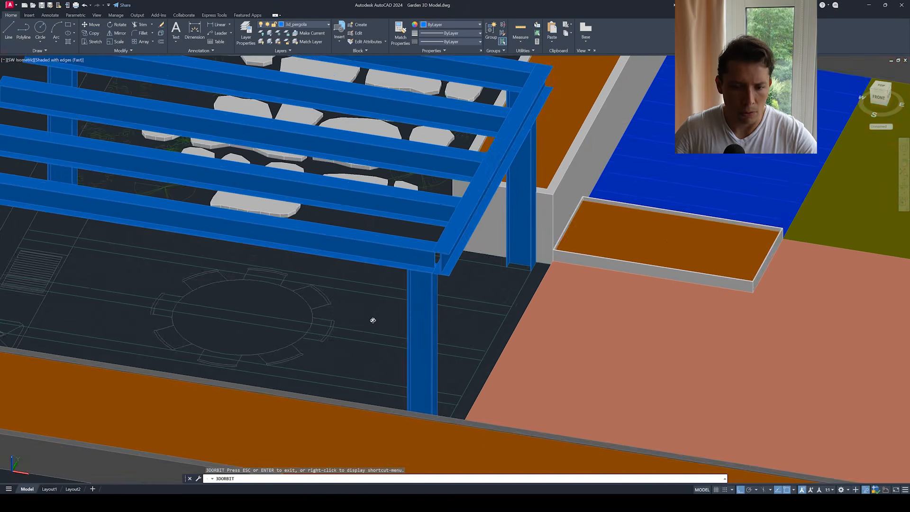
{"action": "key", "text": "Escape"}
{"action": "right_click", "coordinate": [354, 275]}
{"action": "key", "text": "Escape"}
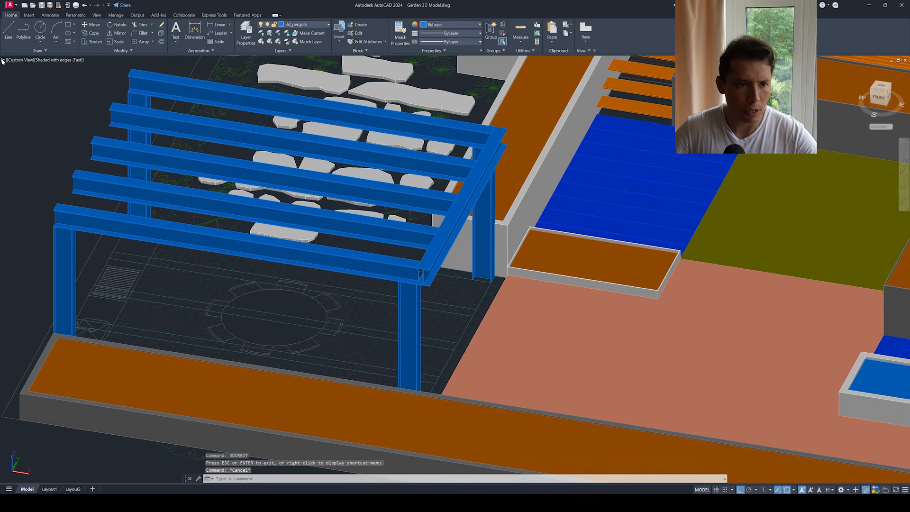
- Display the model from the Top view in the 2D Wireframe visual style
{"action": "left_click", "coordinate": [16, 61]}
{"action": "left_click", "coordinate": [29, 78]}
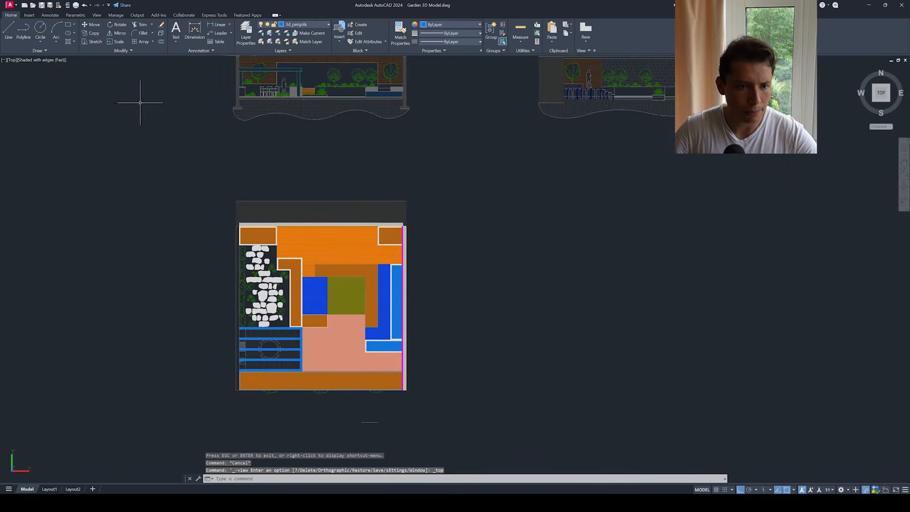
{"action": "left_click", "coordinate": [41, 59]}
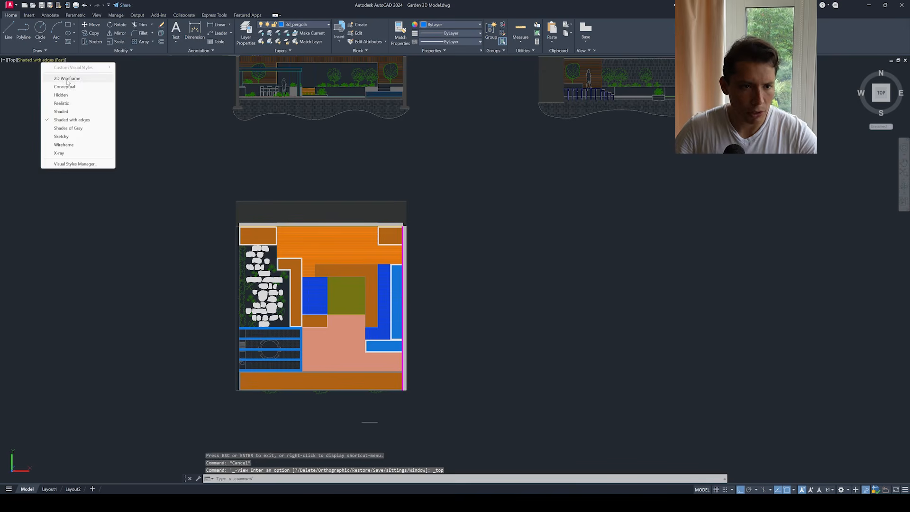
{"action": "left_click", "coordinate": [68, 81]}
- Examine from above how the pergola beams, posts and cross beam line up with the block paving of the terrace
{"action": "scroll", "coordinate": [272, 342], "scroll_direction": "up", "scroll_amount": 4}
{"action": "scroll", "coordinate": [272, 341], "scroll_direction": "down", "scroll_amount": 1}
{"action": "middle_click_drag", "start_coordinate": [272, 342], "coordinate": [334, 274]}
{"action": "scroll", "coordinate": [374, 308], "scroll_direction": "up", "scroll_amount": 3}
{"action": "middle_click_drag", "start_coordinate": [375, 308], "coordinate": [435, 242]}
{"action": "scroll", "coordinate": [435, 242], "scroll_direction": "down", "scroll_amount": 5}
{"action": "scroll", "coordinate": [493, 294], "scroll_direction": "up", "scroll_amount": 5}
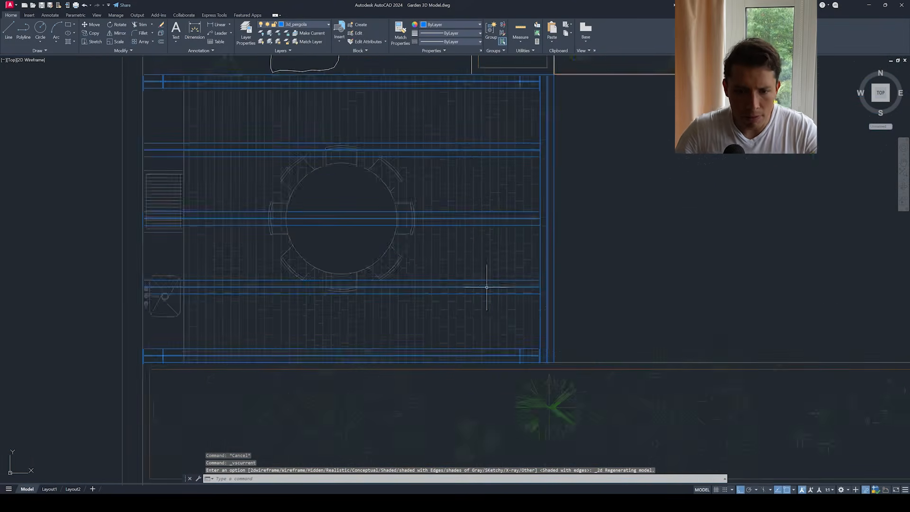
{"action": "scroll", "coordinate": [533, 336], "scroll_direction": "down", "scroll_amount": 4}
{"action": "scroll", "coordinate": [527, 239], "scroll_direction": "up", "scroll_amount": 6}
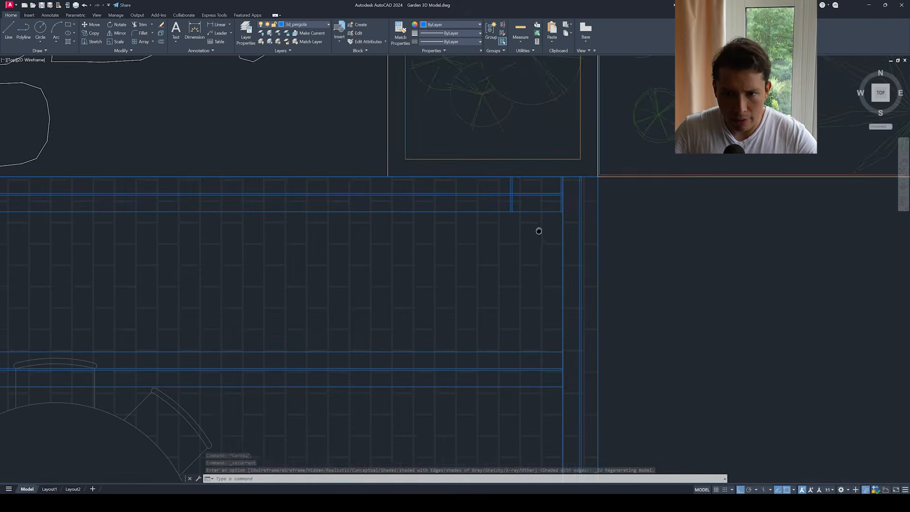
{"action": "scroll", "coordinate": [546, 157], "scroll_direction": "down", "scroll_amount": 3}
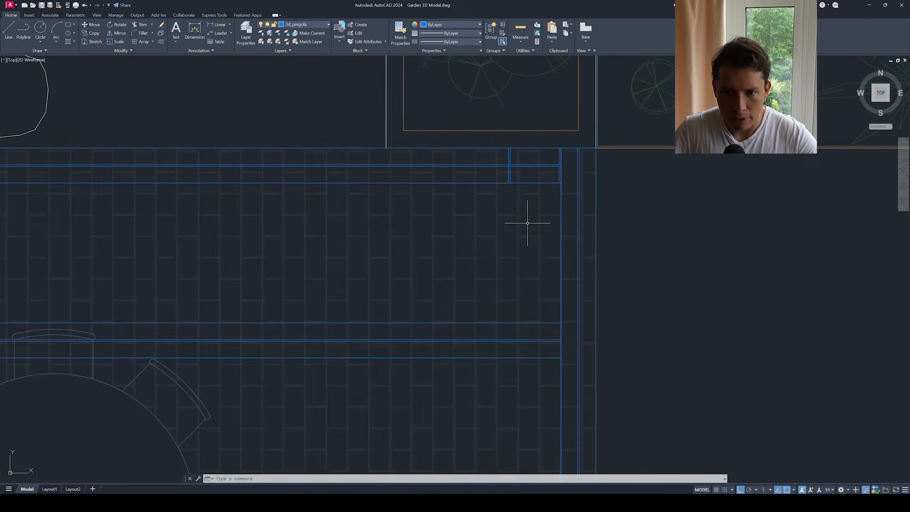
{"action": "scroll", "coordinate": [508, 235], "scroll_direction": "down", "scroll_amount": 6}
{"action": "scroll", "coordinate": [468, 254], "scroll_direction": "up", "scroll_amount": 8}
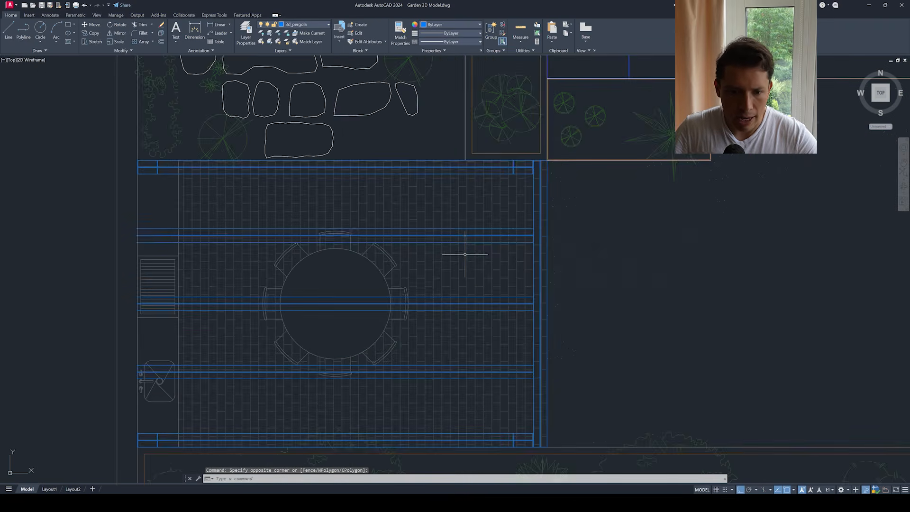
{"action": "scroll", "coordinate": [560, 177], "scroll_direction": "up", "scroll_amount": 2}
{"action": "key", "text": "Escape"}
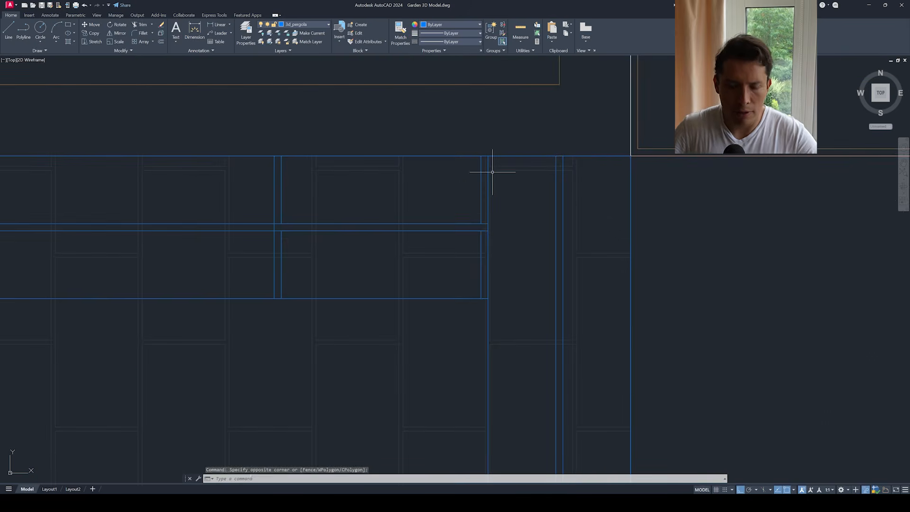
- Create a layer named 3d_block paving with the true colour 255,168,82 and make it current
{"action": "type", "text": "la"}
{"action": "key", "text": "Return"}
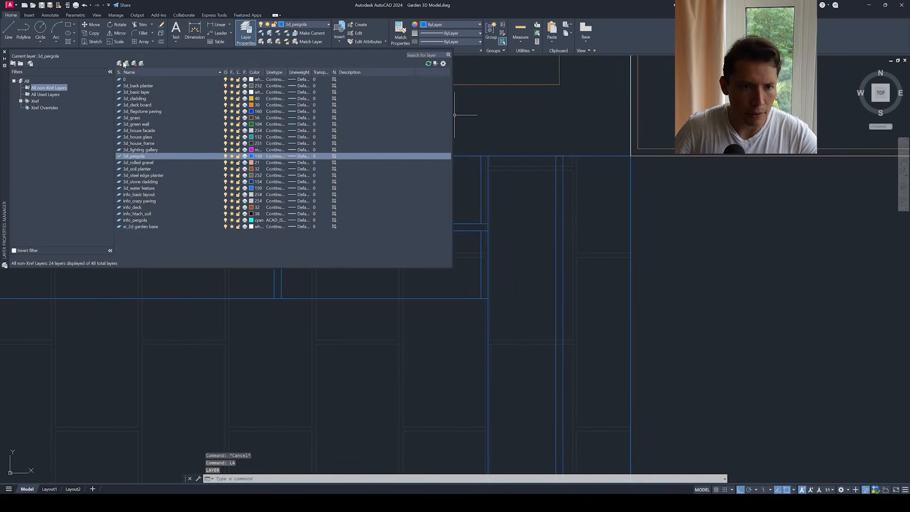
{"action": "key", "text": "alt+n"}
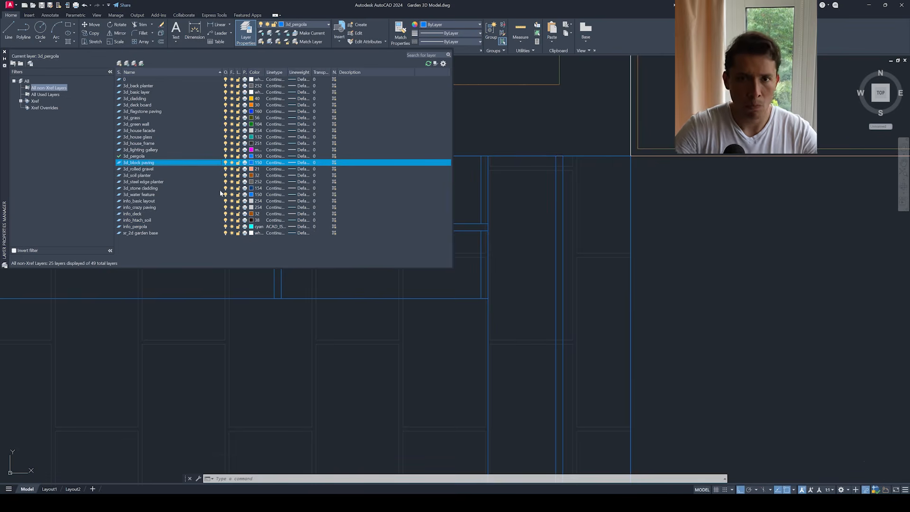
{"action": "left_click", "coordinate": [252, 163]}
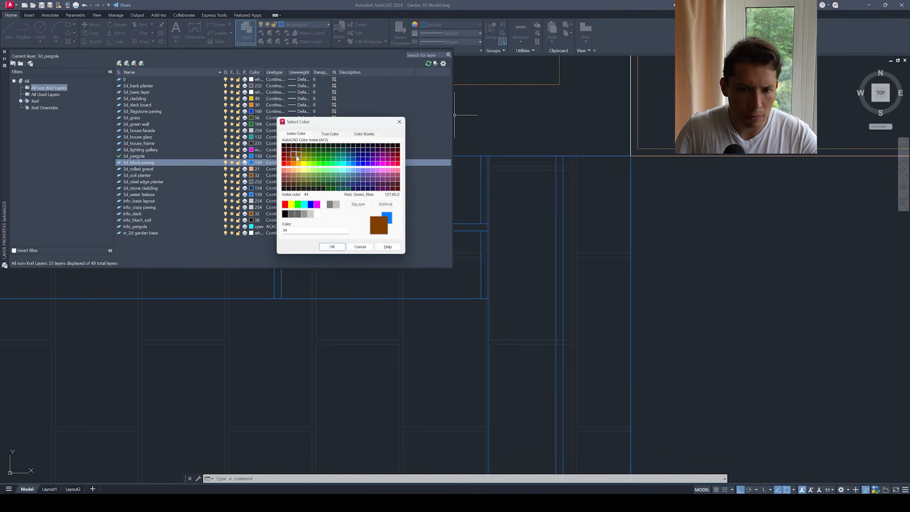
{"action": "left_click", "coordinate": [327, 135]}
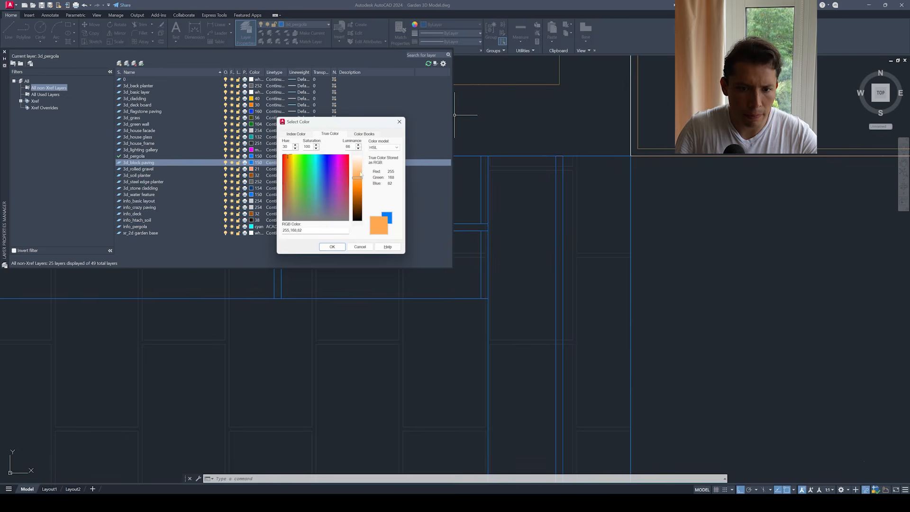
{"action": "left_click", "coordinate": [333, 247]}
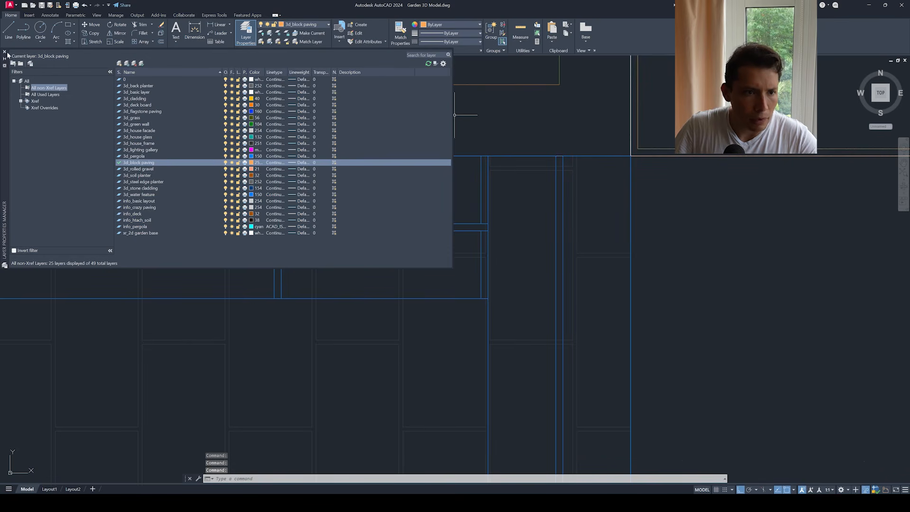
{"action": "left_click", "coordinate": [4, 52]}
- Isolate the 2D garden base reference and erase one leftover object from the isolated view
{"action": "scroll", "coordinate": [307, 155], "scroll_direction": "down", "scroll_amount": 6}
{"action": "middle_click_drag", "start_coordinate": [268, 178], "coordinate": [383, 169]}
{"action": "left_click", "coordinate": [353, 212]}
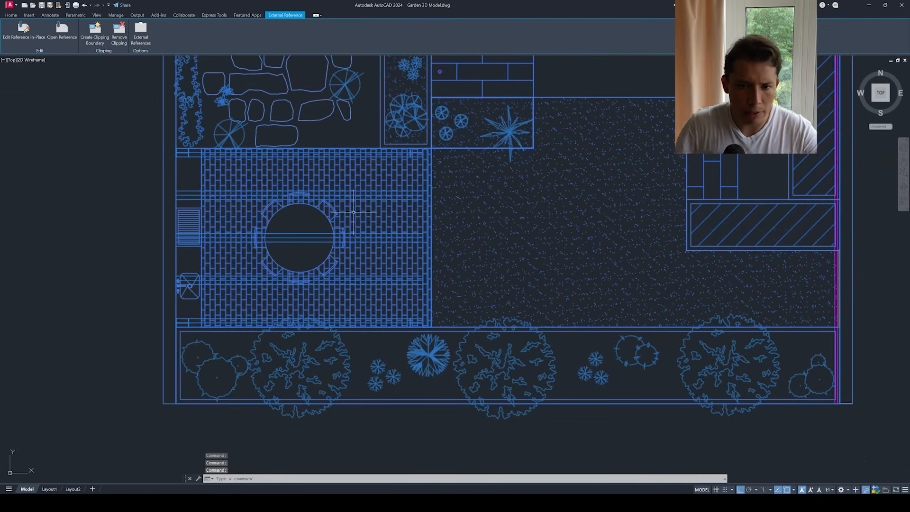
{"action": "right_click", "coordinate": [353, 212]}
{"action": "mouse_move", "coordinate": [379, 268]}
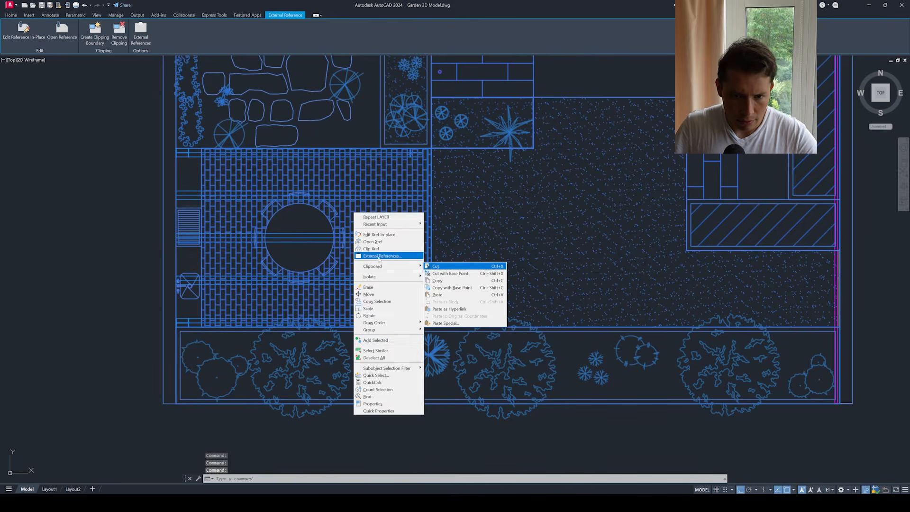
{"action": "left_click", "coordinate": [452, 278]}
{"action": "middle_click_drag", "start_coordinate": [341, 242], "coordinate": [416, 242]}
{"action": "scroll", "coordinate": [313, 182], "scroll_direction": "up", "scroll_amount": 3}
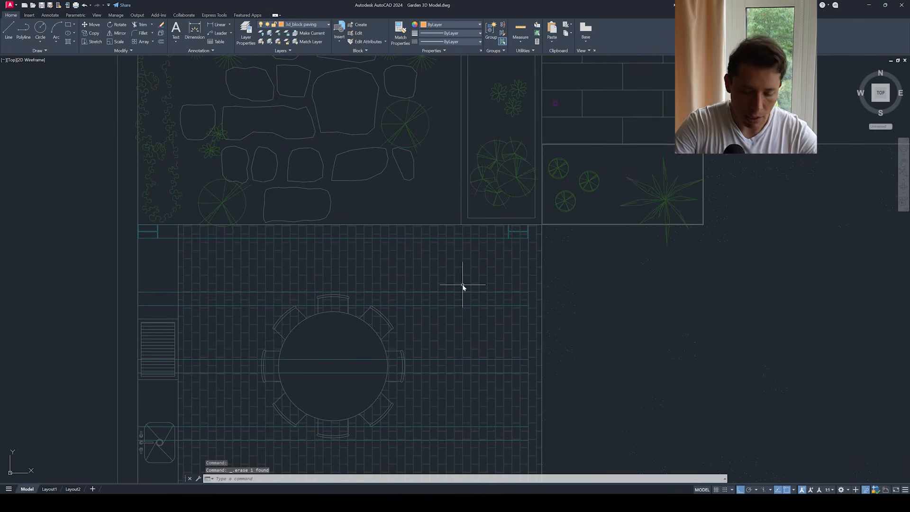
{"action": "key", "text": "Delete"}
- Copy the terrace's block paving hatch out of the 2D garden base reference with NCOPY
{"action": "type", "text": "n"}
{"action": "key", "text": "Return"}
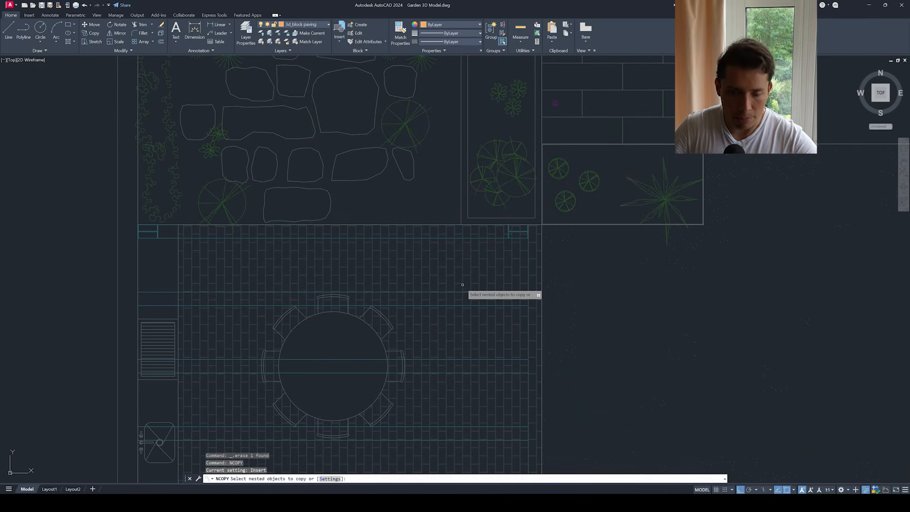
{"action": "left_click", "coordinate": [464, 278]}
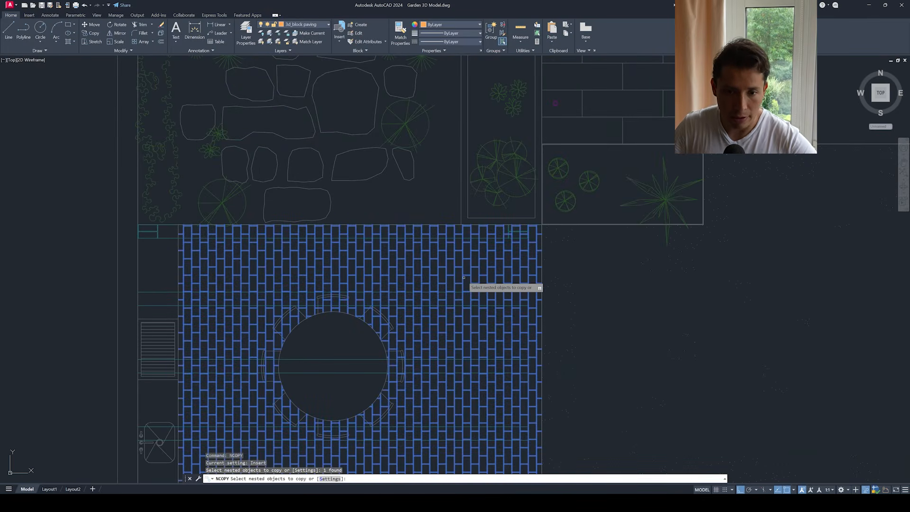
{"action": "scroll", "coordinate": [464, 278], "scroll_direction": "down", "scroll_amount": 4}
{"action": "scroll", "coordinate": [453, 259], "scroll_direction": "up", "scroll_amount": 3}
{"action": "scroll", "coordinate": [440, 263], "scroll_direction": "up", "scroll_amount": 2}
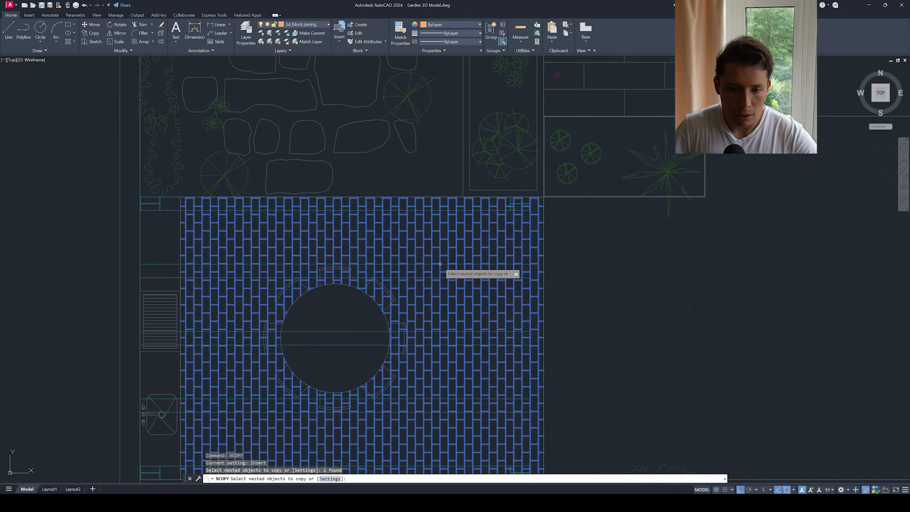
{"action": "key", "text": "Escape"}
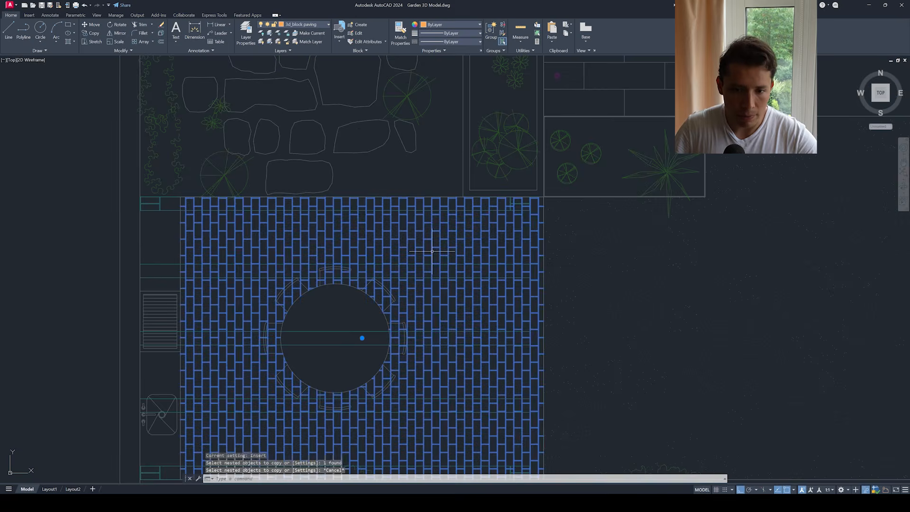
- Isolate the copied block paving hatch from the 2D garden base
{"action": "left_click", "coordinate": [432, 252]}
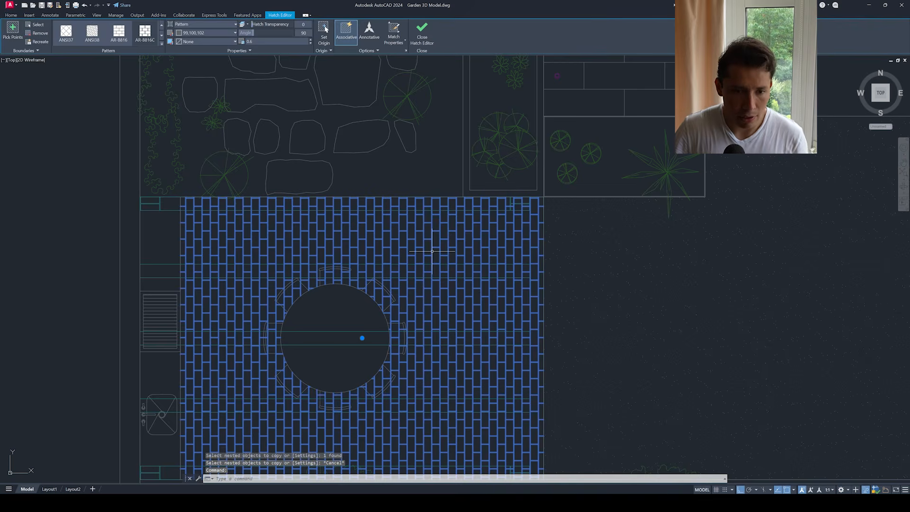
{"action": "right_click", "coordinate": [432, 251]}
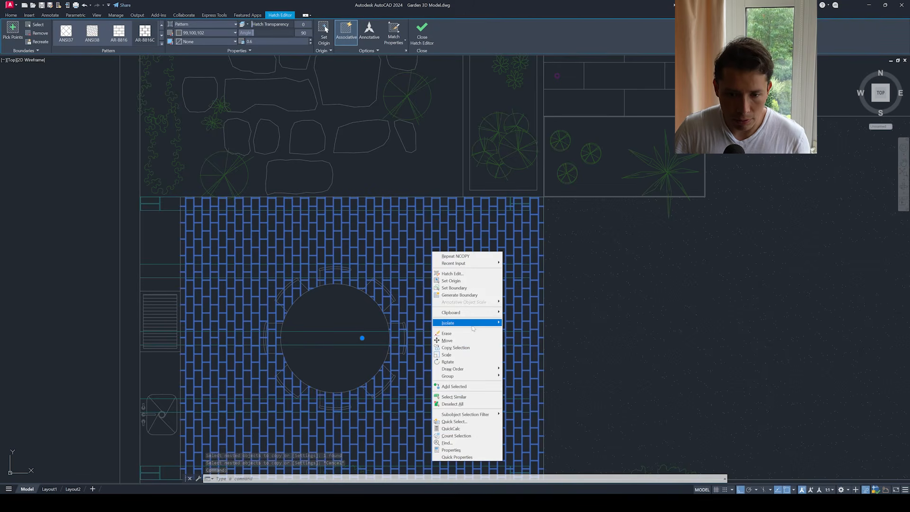
{"action": "mouse_move", "coordinate": [472, 324]}
{"action": "left_click", "coordinate": [522, 323]}
{"action": "scroll", "coordinate": [503, 290], "scroll_direction": "down", "scroll_amount": 4}
{"action": "scroll", "coordinate": [430, 321], "scroll_direction": "up", "scroll_amount": 6}
{"action": "scroll", "coordinate": [430, 321], "scroll_direction": "down", "scroll_amount": 2}
{"action": "middle_click_drag", "start_coordinate": [430, 321], "coordinate": [404, 269]}
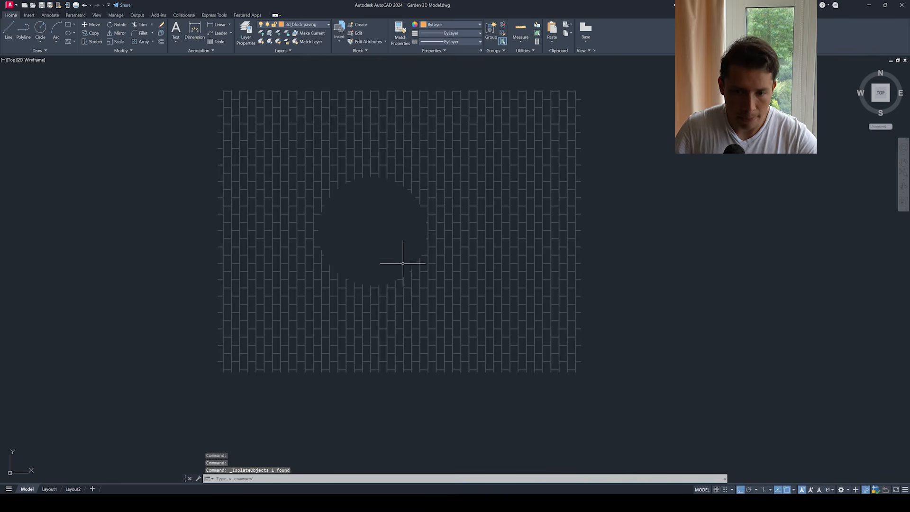
- Generate the boundary of the paving hatch and delete the circle around the table opening, keeping the rectangular outline
{"action": "left_click", "coordinate": [427, 275]}
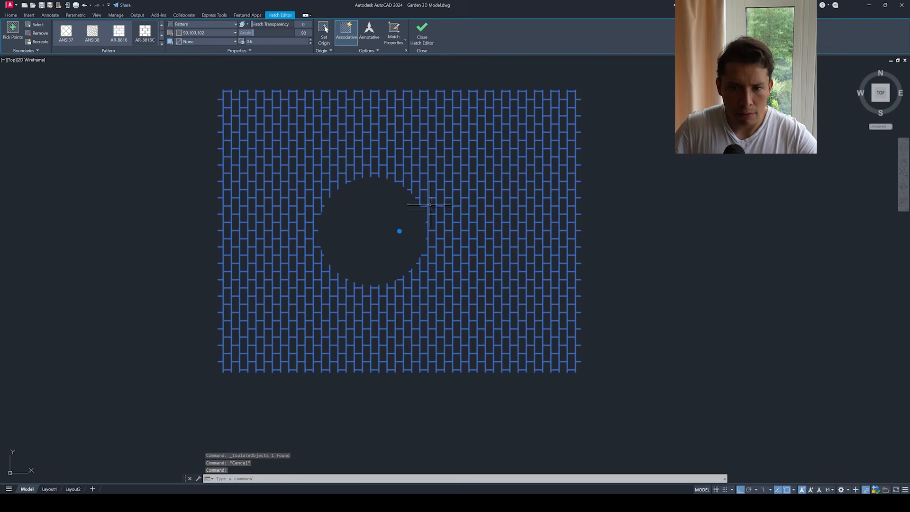
{"action": "right_click", "coordinate": [471, 168]}
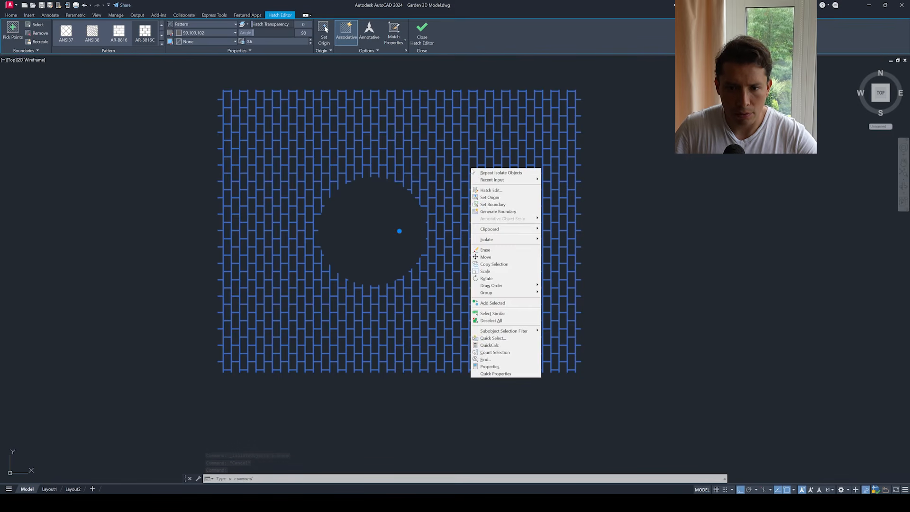
{"action": "left_click", "coordinate": [498, 212]}
{"action": "key", "text": "Escape"}
{"action": "key", "text": "Escape"}
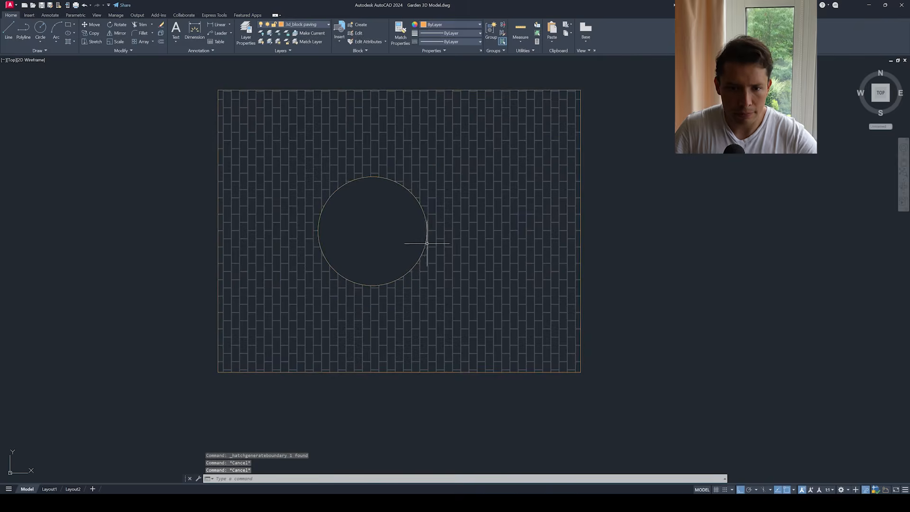
{"action": "left_click", "coordinate": [425, 246]}
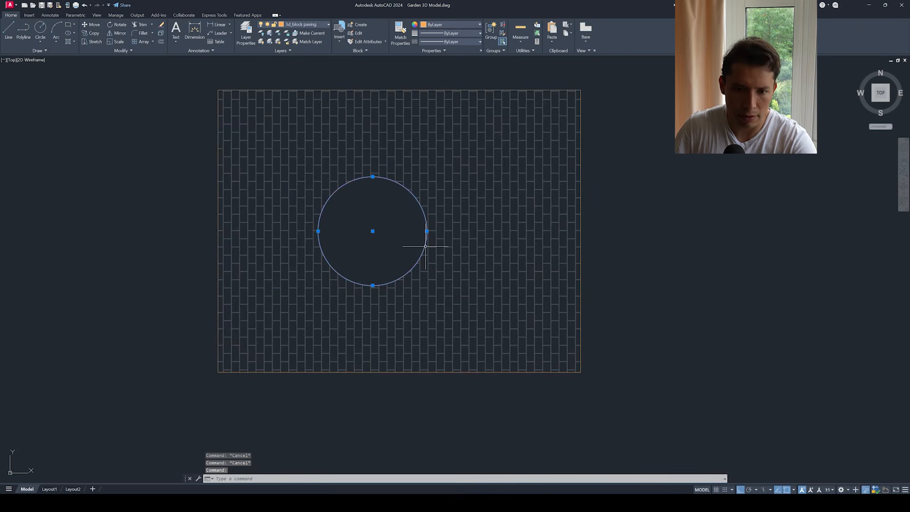
{"action": "key", "text": "Delete"}
- Copy the paving hatch horizontally to the left of the original, clear of its rectangular outline
{"action": "scroll", "coordinate": [426, 246], "scroll_direction": "down", "scroll_amount": 4}
{"action": "left_click", "coordinate": [432, 248]}
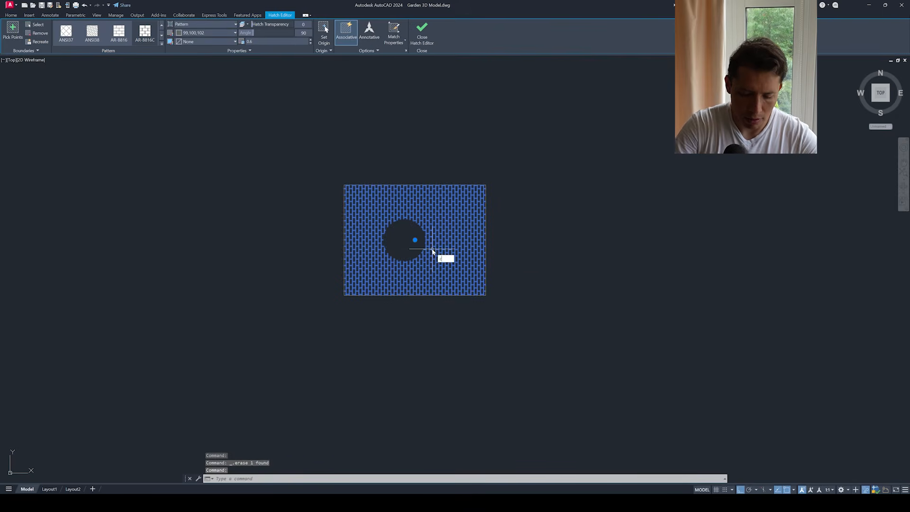
{"action": "type", "text": "o"}
{"action": "key", "text": "Return"}
{"action": "left_click", "coordinate": [433, 249]}
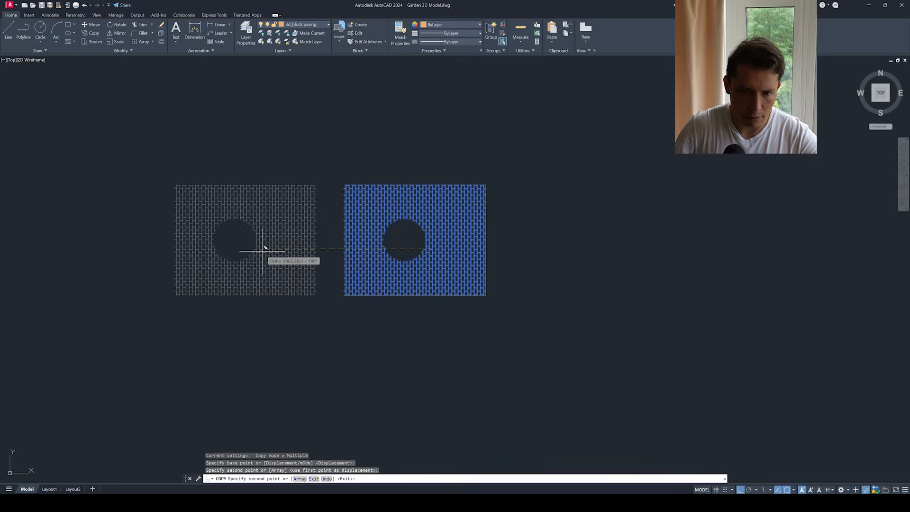
{"action": "key", "text": "Escape"}
- Delete the original hatch with the round opening and fill the whole rectangular outline with a new hatch
{"action": "scroll", "coordinate": [332, 241], "scroll_direction": "up", "scroll_amount": 2}
{"action": "left_click", "coordinate": [366, 245]}
{"action": "left_click", "coordinate": [363, 224]}
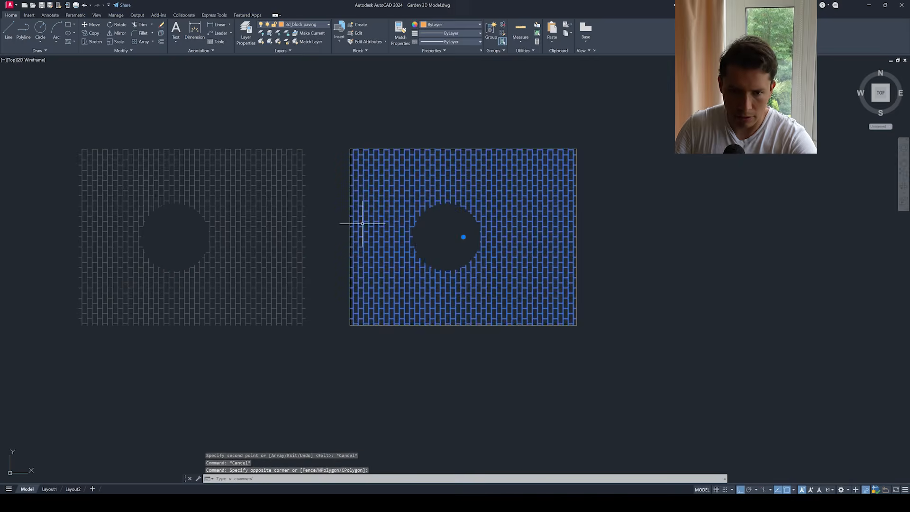
{"action": "key", "text": "Delete"}
{"action": "type", "text": "h"}
{"action": "key", "text": "Return"}
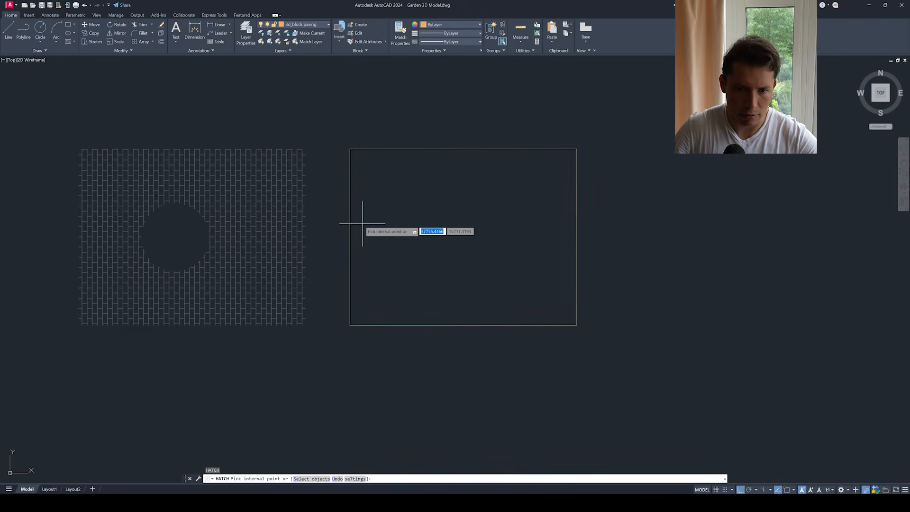
{"action": "left_click", "coordinate": [426, 221]}
{"action": "key", "text": "Escape"}
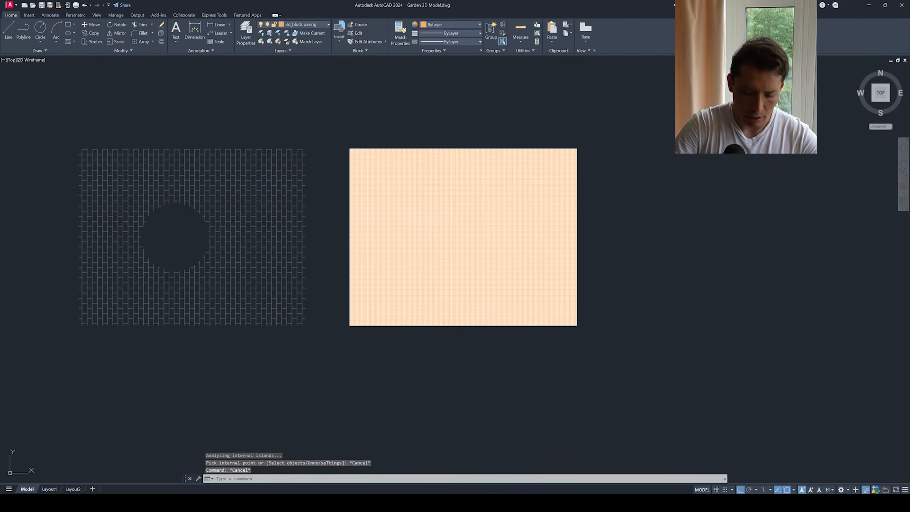
- Match the new hatch's properties to the copied brick paving hatch, and erase the copy
{"action": "type", "text": "ma"}
{"action": "key", "text": "Return"}
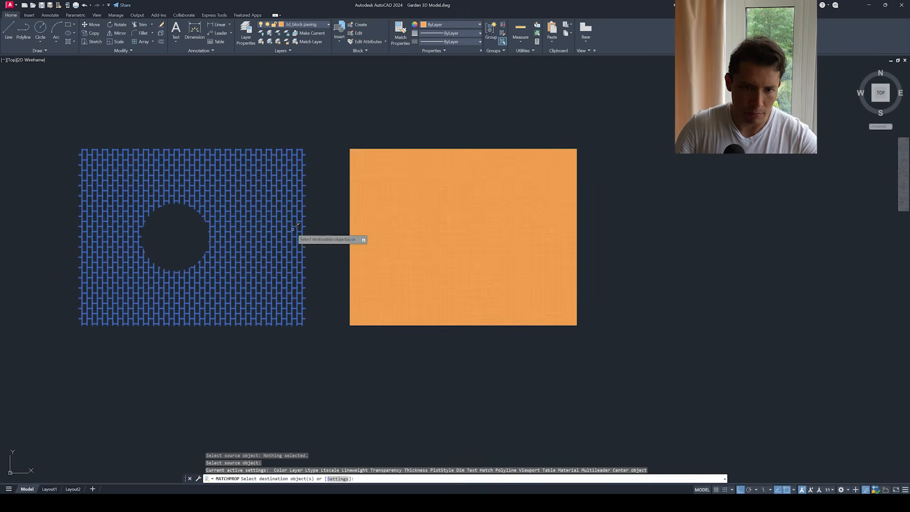
{"action": "left_click", "coordinate": [301, 233]}
{"action": "left_click", "coordinate": [396, 242]}
{"action": "key", "text": "Return"}
{"action": "left_click", "coordinate": [326, 258]}
{"action": "left_click", "coordinate": [188, 236]}
{"action": "key", "text": "Delete"}
- Explode the brick paving hatch inside the rectangular outline into separate lines
{"action": "scroll", "coordinate": [562, 170], "scroll_direction": "up", "scroll_amount": 4}
{"action": "scroll", "coordinate": [563, 169], "scroll_direction": "down", "scroll_amount": 2}
{"action": "scroll", "coordinate": [548, 141], "scroll_direction": "up", "scroll_amount": 8}
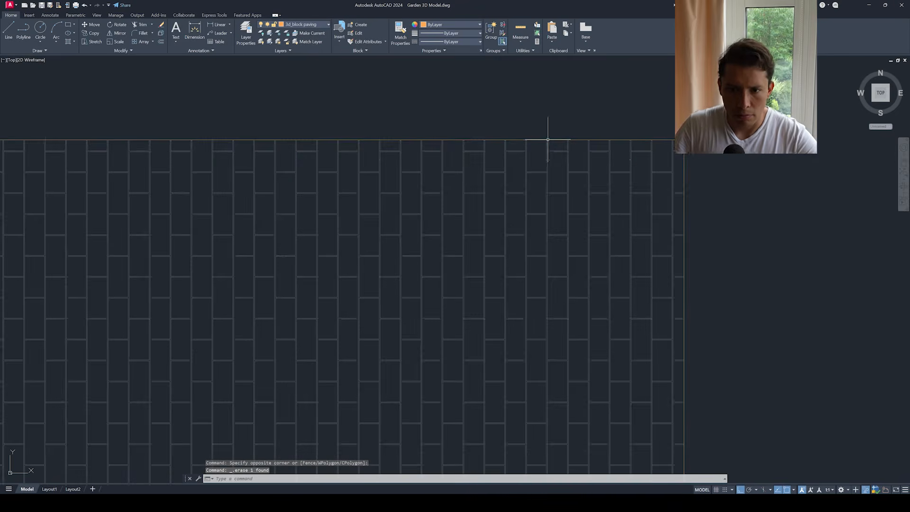
{"action": "scroll", "coordinate": [548, 140], "scroll_direction": "down", "scroll_amount": 13}
{"action": "scroll", "coordinate": [342, 323], "scroll_direction": "up", "scroll_amount": 5}
{"action": "scroll", "coordinate": [342, 323], "scroll_direction": "up", "scroll_amount": 8}
{"action": "scroll", "coordinate": [336, 324], "scroll_direction": "down", "scroll_amount": 8}
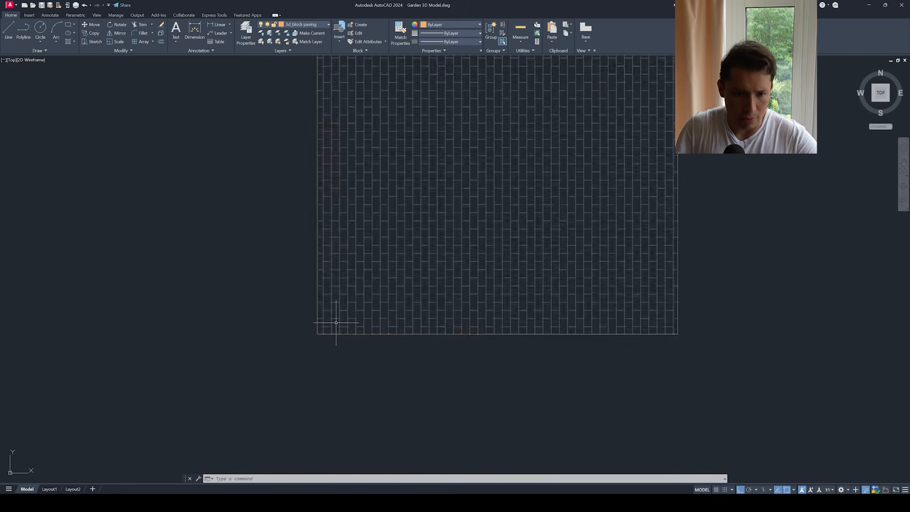
{"action": "middle_click_drag", "start_coordinate": [401, 242], "coordinate": [382, 290]}
{"action": "left_click", "coordinate": [362, 262]}
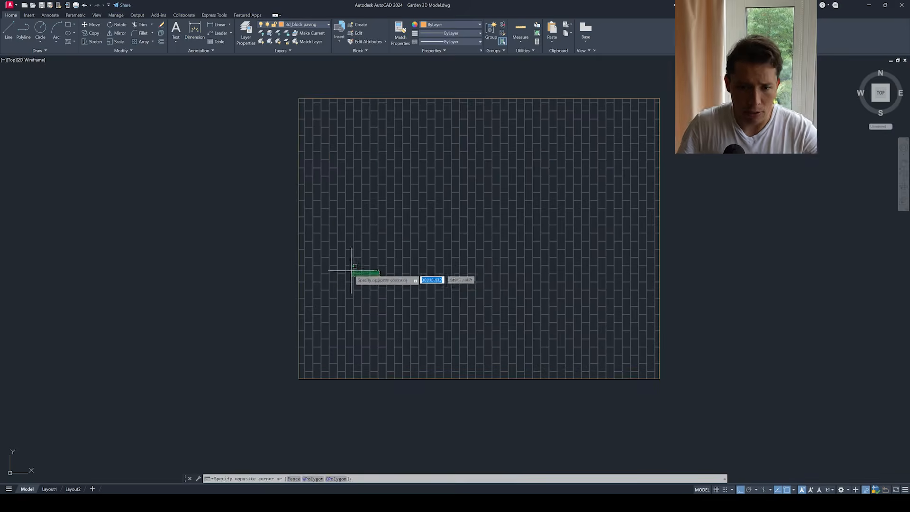
{"action": "left_click", "coordinate": [345, 268]}
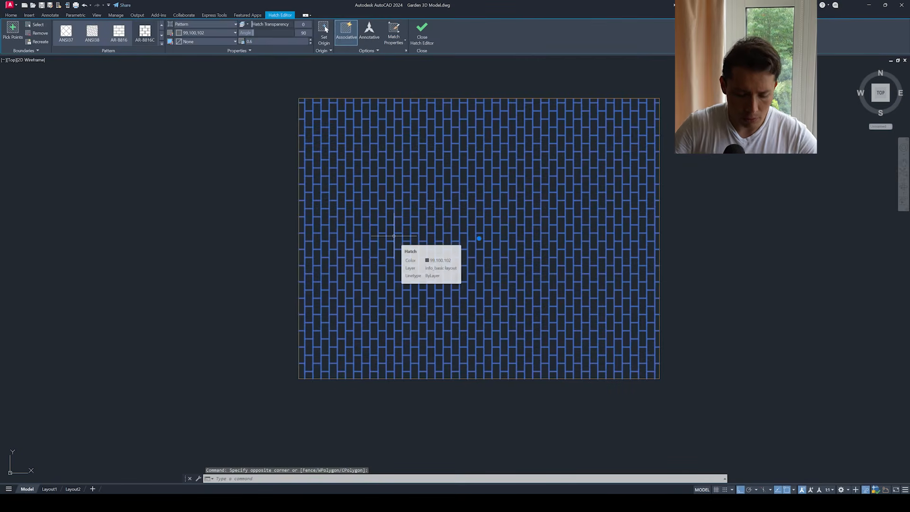
{"action": "type", "text": "x"}
{"action": "key", "text": "Return"}
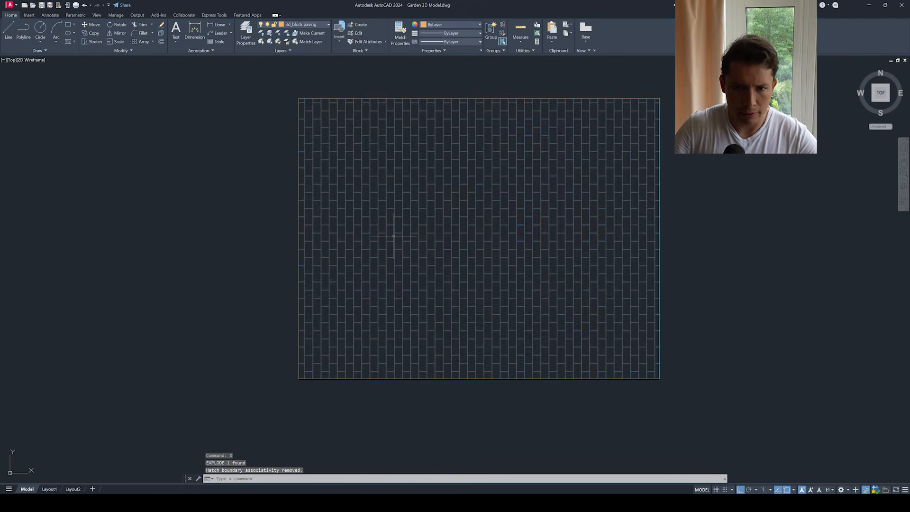
- Match the properties of the exploded paving lines to those of the orange rectangular outline
{"action": "middle_click_drag", "start_coordinate": [378, 146], "coordinate": [381, 175]}
{"action": "key", "text": "Escape"}
{"action": "type", "text": "m"}
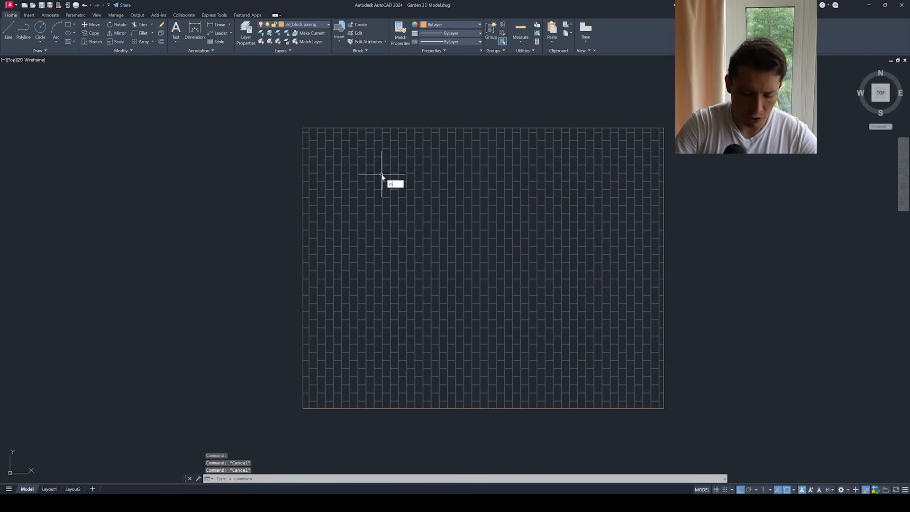
{"action": "type", "text": "a"}
{"action": "key", "text": "Return"}
{"action": "left_click", "coordinate": [390, 136]}
{"action": "scroll", "coordinate": [395, 131], "scroll_direction": "down", "scroll_amount": 4}
{"action": "left_click", "coordinate": [303, 106]}
{"action": "left_click", "coordinate": [572, 270]}
{"action": "scroll", "coordinate": [439, 178], "scroll_direction": "up", "scroll_amount": 4}
{"action": "key", "text": "Escape"}
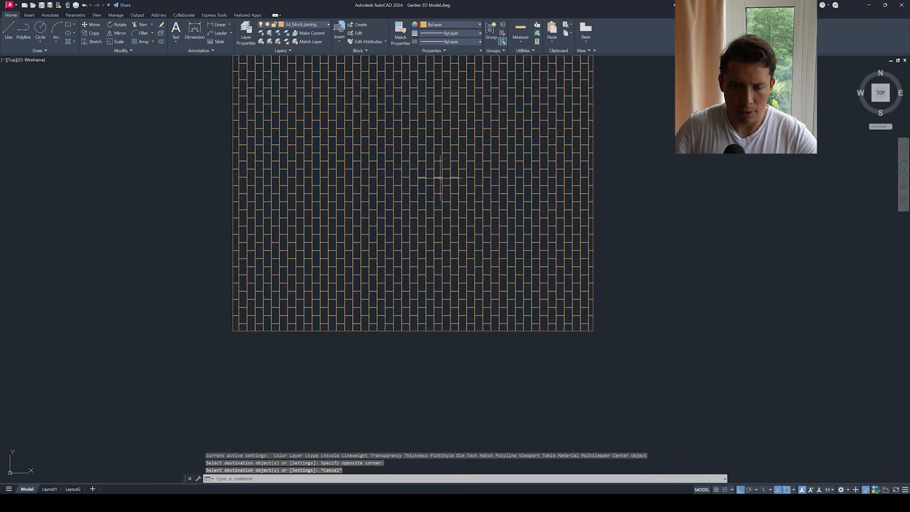
- Trim the paving outline's upper edge across the first brick joints, starting near the upper-right corner
{"action": "scroll", "coordinate": [606, 135], "scroll_direction": "up", "scroll_amount": 14}
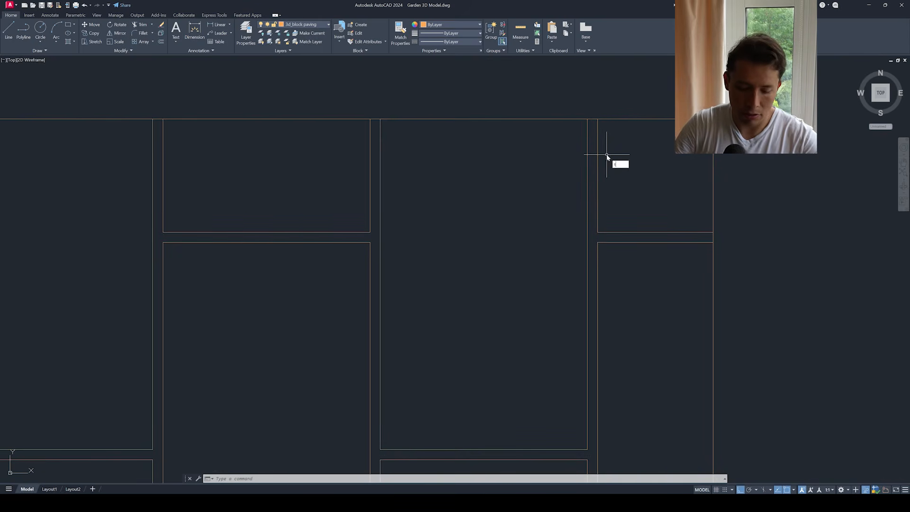
{"action": "type", "text": "r"}
{"action": "key", "text": "Return"}
{"action": "scroll", "coordinate": [598, 134], "scroll_direction": "up", "scroll_amount": 3}
{"action": "left_click", "coordinate": [587, 108]}
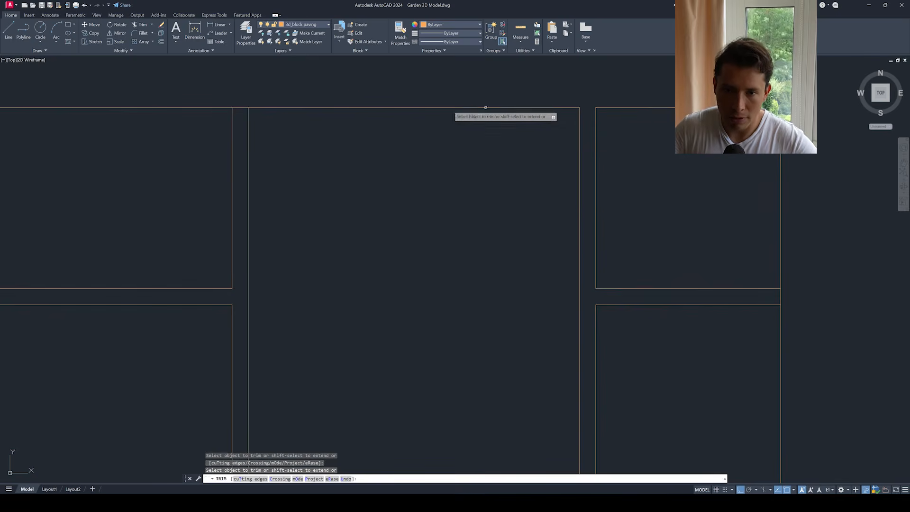
{"action": "left_click", "coordinate": [243, 109]}
{"action": "scroll", "coordinate": [280, 157], "scroll_direction": "down", "scroll_amount": 8}
{"action": "scroll", "coordinate": [362, 156], "scroll_direction": "up", "scroll_amount": 4}
{"action": "middle_click_drag", "start_coordinate": [221, 127], "coordinate": [355, 152]}
{"action": "scroll", "coordinate": [356, 152], "scroll_direction": "up", "scroll_amount": 2}
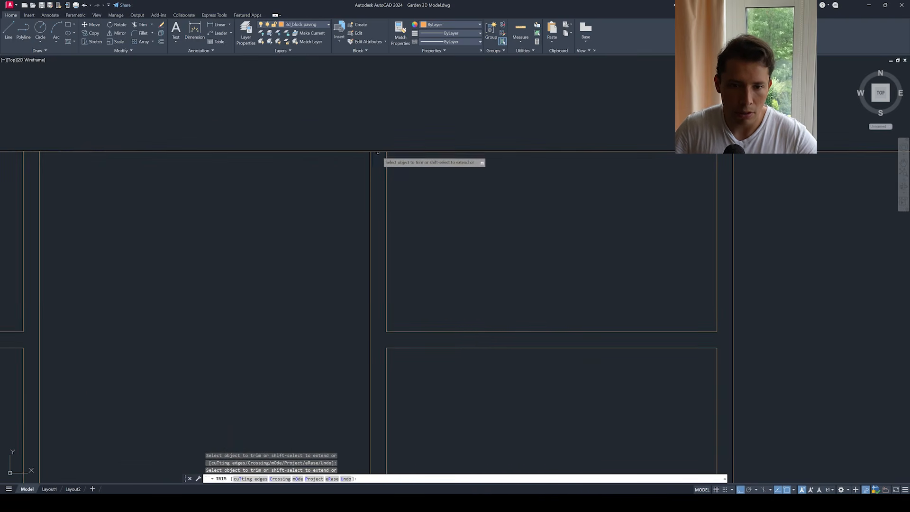
{"action": "left_click", "coordinate": [378, 156]}
{"action": "left_click", "coordinate": [378, 149]}
- Trim the rest of the outline's upper edge across the brick joints, working towards the upper-left corner
{"action": "scroll", "coordinate": [378, 149], "scroll_direction": "down", "scroll_amount": 2}
{"action": "mouse_move", "coordinate": [295, 153]}
{"action": "middle_mouse_down"}
{"action": "mouse_move", "coordinate": [451, 168]}
{"action": "mouse_move", "coordinate": [299, 166]}
{"action": "mouse_move", "coordinate": [295, 191]}
{"action": "middle_mouse_up"}
{"action": "scroll", "coordinate": [398, 169], "scroll_direction": "up", "scroll_amount": 2}
{"action": "left_click", "coordinate": [304, 164]}
{"action": "middle_click_drag", "start_coordinate": [509, 191], "coordinate": [396, 175]}
{"action": "middle_click_drag", "start_coordinate": [612, 175], "coordinate": [298, 188]}
{"action": "middle_click_drag", "start_coordinate": [514, 188], "coordinate": [702, 185]}
{"action": "middle_click_drag", "start_coordinate": [53, 186], "coordinate": [534, 186]}
{"action": "middle_click_drag", "start_coordinate": [322, 183], "coordinate": [591, 197]}
{"action": "left_click_drag", "start_coordinate": [374, 189], "coordinate": [372, 206]}
{"action": "left_click", "coordinate": [158, 197]}
{"action": "middle_click_drag", "start_coordinate": [157, 197], "coordinate": [678, 194]}
{"action": "left_click_drag", "start_coordinate": [462, 187], "coordinate": [460, 199]}
{"action": "middle_click_drag", "start_coordinate": [460, 199], "coordinate": [574, 189]}
- Trim the outline segments that cross the brick joints along the remaining edges of the paving
{"action": "scroll", "coordinate": [288, 326], "scroll_direction": "down", "scroll_amount": 6}
{"action": "scroll", "coordinate": [454, 321], "scroll_direction": "up", "scroll_amount": 10}
{"action": "scroll", "coordinate": [384, 349], "scroll_direction": "down", "scroll_amount": 4}
{"action": "scroll", "coordinate": [384, 298], "scroll_direction": "up", "scroll_amount": 1}
{"action": "left_click_drag", "start_coordinate": [350, 280], "coordinate": [369, 281]}
{"action": "scroll", "coordinate": [368, 281], "scroll_direction": "down", "scroll_amount": 2}
{"action": "middle_click_drag", "start_coordinate": [631, 332], "coordinate": [266, 295]}
{"action": "scroll", "coordinate": [441, 292], "scroll_direction": "up", "scroll_amount": 1}
{"action": "middle_click_drag", "start_coordinate": [550, 296], "coordinate": [515, 276]}
{"action": "scroll", "coordinate": [567, 266], "scroll_direction": "up", "scroll_amount": 2}
{"action": "left_click_drag", "start_coordinate": [437, 280], "coordinate": [431, 293]}
{"action": "scroll", "coordinate": [446, 259], "scroll_direction": "down", "scroll_amount": 2}
{"action": "scroll", "coordinate": [592, 268], "scroll_direction": "up", "scroll_amount": 2}
{"action": "left_click_drag", "start_coordinate": [540, 262], "coordinate": [540, 278]}
{"action": "middle_click_drag", "start_coordinate": [541, 278], "coordinate": [155, 272]}
{"action": "left_click_drag", "start_coordinate": [488, 261], "coordinate": [488, 272]}
{"action": "mouse_move", "coordinate": [488, 272]}
{"action": "middle_mouse_down"}
{"action": "mouse_move", "coordinate": [570, 283]}
{"action": "mouse_move", "coordinate": [729, 329]}
{"action": "middle_mouse_up"}
{"action": "scroll", "coordinate": [624, 309], "scroll_direction": "down", "scroll_amount": 4}
{"action": "scroll", "coordinate": [590, 160], "scroll_direction": "up", "scroll_amount": 4}
{"action": "scroll", "coordinate": [582, 234], "scroll_direction": "down", "scroll_amount": 7}
- Examine the trimmed paving linework for leftover segments across the joints, and end the Trim command
{"action": "key", "text": "Return"}
{"action": "scroll", "coordinate": [587, 219], "scroll_direction": "up", "scroll_amount": 7}
{"action": "scroll", "coordinate": [538, 282], "scroll_direction": "down", "scroll_amount": 4}
{"action": "scroll", "coordinate": [540, 294], "scroll_direction": "up", "scroll_amount": 4}
{"action": "scroll", "coordinate": [575, 235], "scroll_direction": "down", "scroll_amount": 6}
{"action": "scroll", "coordinate": [553, 190], "scroll_direction": "up", "scroll_amount": 6}
{"action": "scroll", "coordinate": [557, 141], "scroll_direction": "down", "scroll_amount": 2}
{"action": "scroll", "coordinate": [550, 145], "scroll_direction": "down", "scroll_amount": 10}
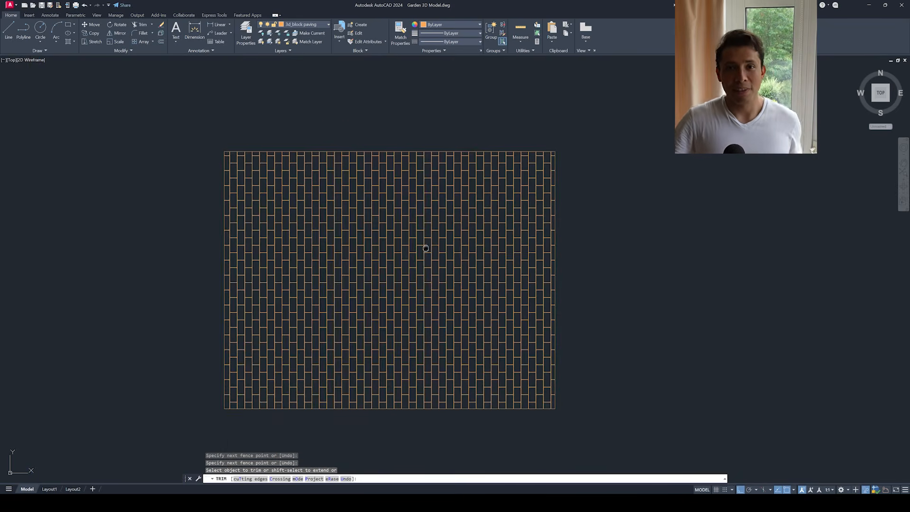
{"action": "middle_click_drag", "start_coordinate": [426, 247], "coordinate": [460, 221]}
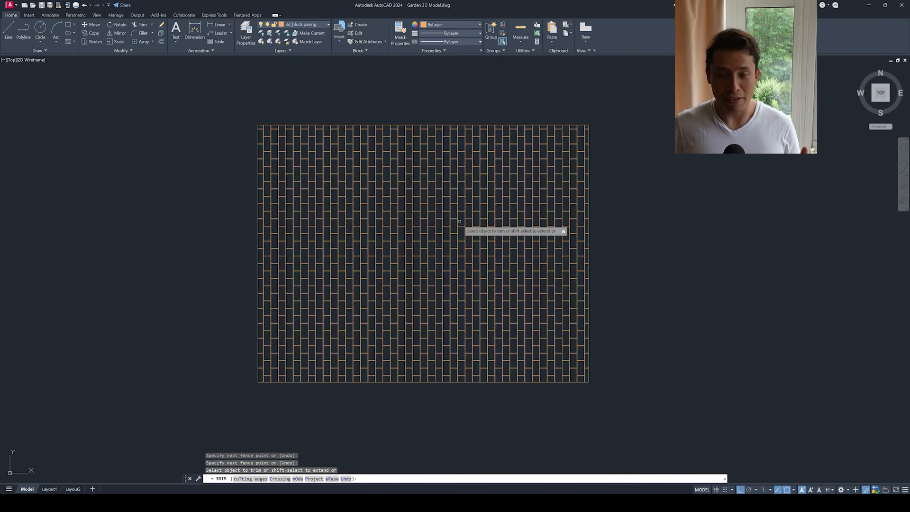
{"action": "scroll", "coordinate": [430, 81], "scroll_direction": "up", "scroll_amount": 10}
{"action": "scroll", "coordinate": [418, 142], "scroll_direction": "up", "scroll_amount": 2}
{"action": "scroll", "coordinate": [275, 206], "scroll_direction": "down", "scroll_amount": 5}
{"action": "scroll", "coordinate": [300, 194], "scroll_direction": "up", "scroll_amount": 8}
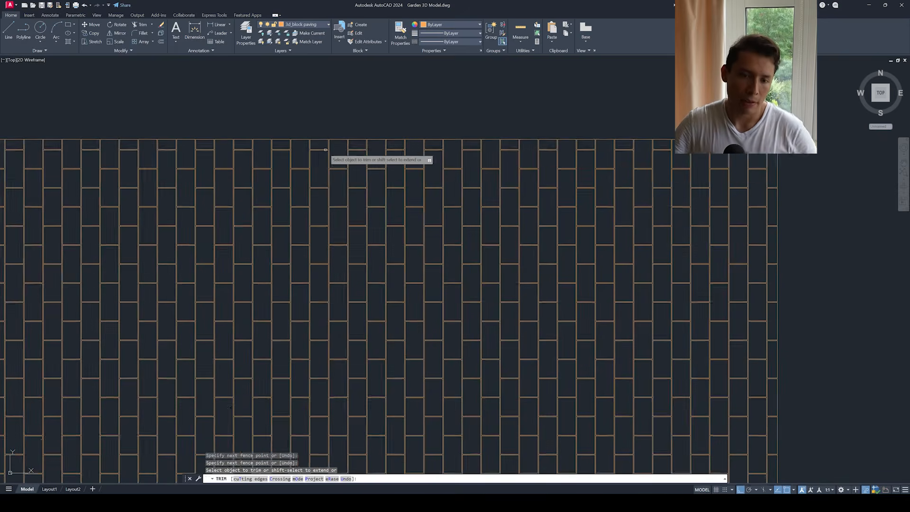
{"action": "scroll", "coordinate": [308, 105], "scroll_direction": "down", "scroll_amount": 10}
{"action": "key", "text": "Escape"}
{"action": "scroll", "coordinate": [338, 126], "scroll_direction": "up", "scroll_amount": 4}
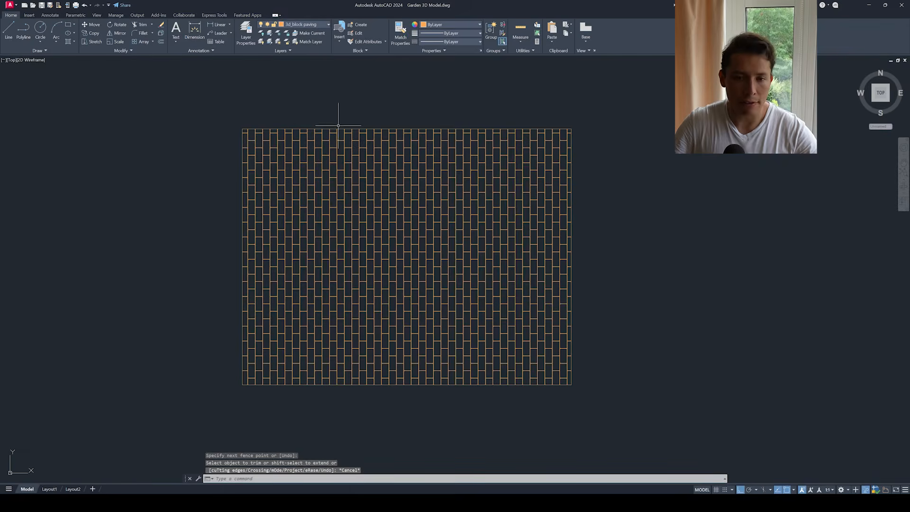
- Join all the paving lines and outline pieces into polylines
{"action": "left_click", "coordinate": [218, 105]}
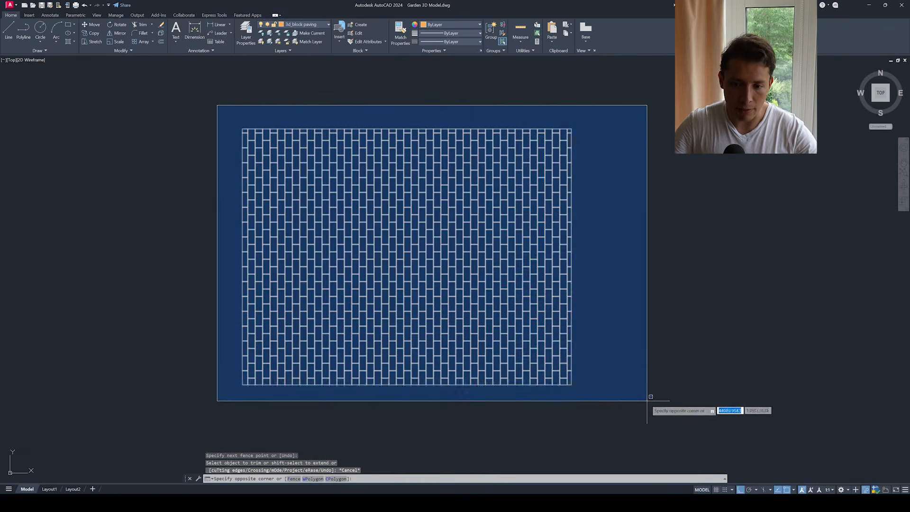
{"action": "left_click", "coordinate": [648, 407]}
{"action": "type", "text": "jo"}
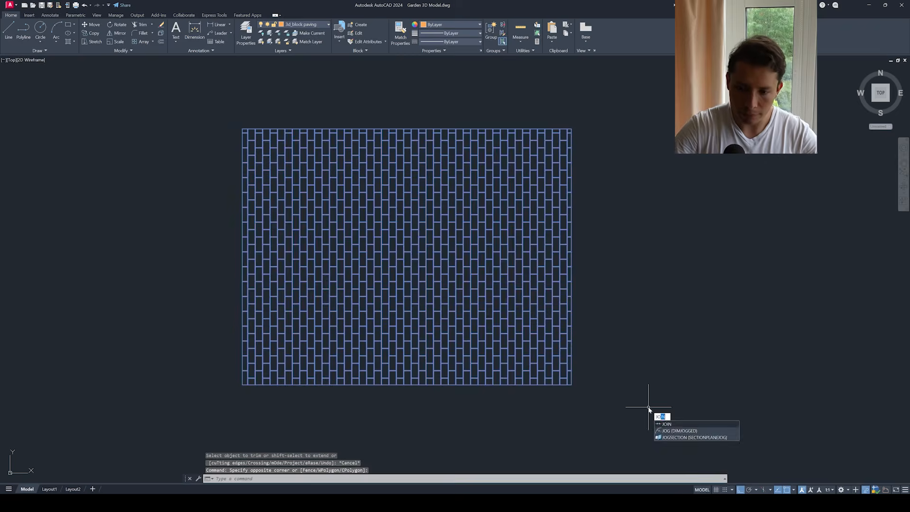
{"action": "key", "text": "Return"}
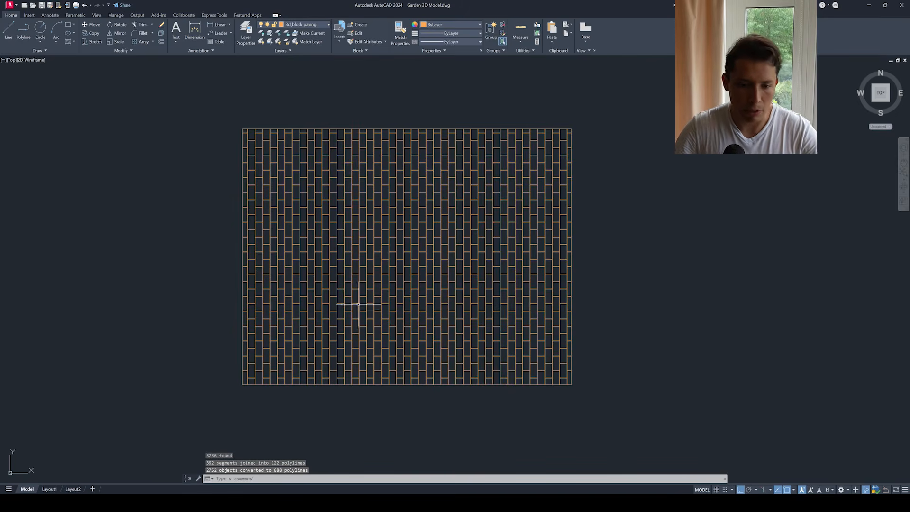
- Check in the object properties whether all the joined paving polylines are closed, and clear the selection
{"action": "key", "text": "Return"}
{"action": "left_click", "coordinate": [214, 108]}
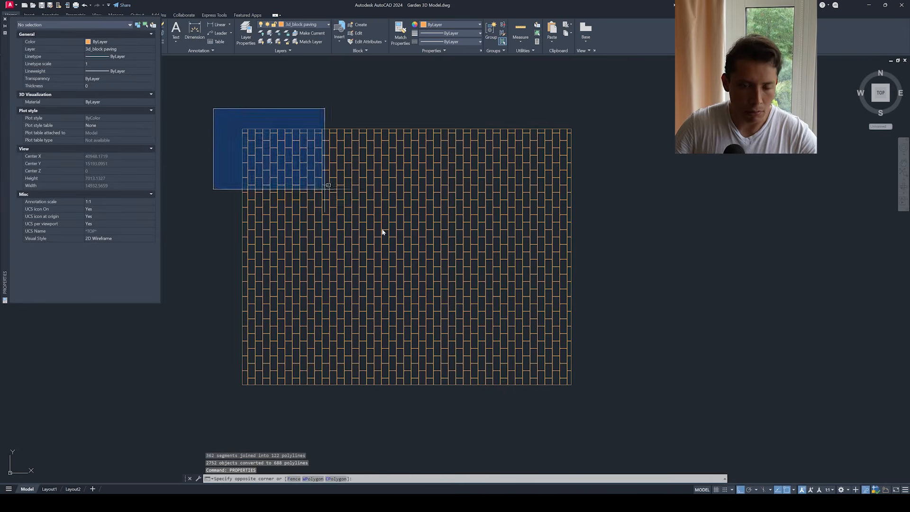
{"action": "left_click", "coordinate": [611, 407]}
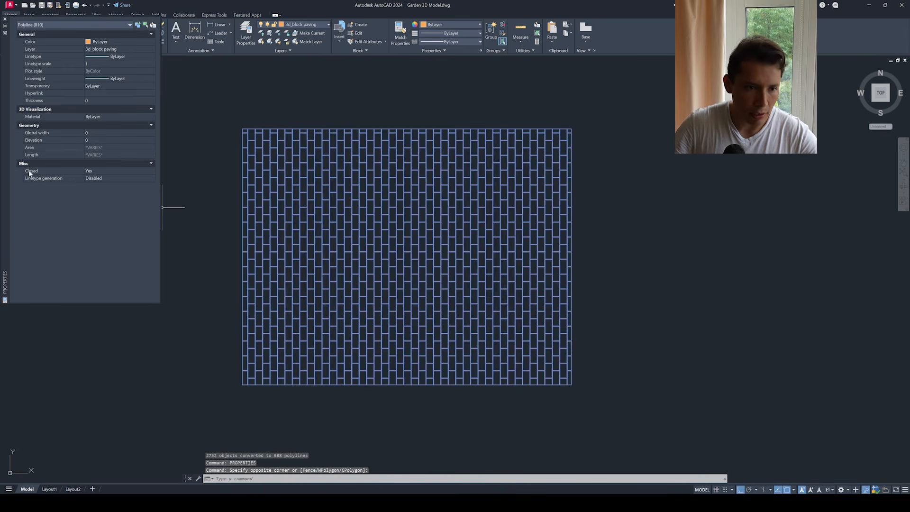
{"action": "left_click", "coordinate": [5, 19]}
{"action": "scroll", "coordinate": [204, 171], "scroll_direction": "down", "scroll_amount": 5}
{"action": "key", "text": "Escape"}
{"action": "left_click", "coordinate": [223, 166]}
{"action": "key", "text": "Escape"}
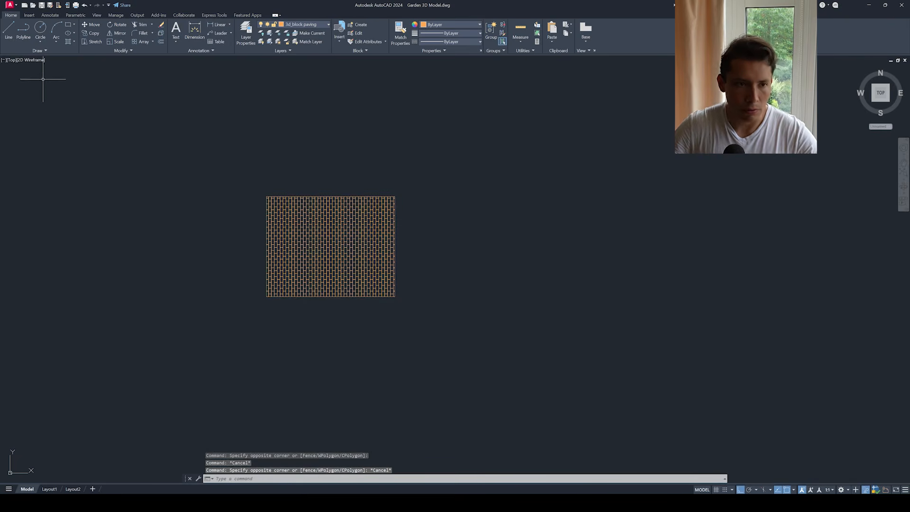
- Extrude all the paving polylines to a height of 50 in the SW Isometric view
{"action": "left_click", "coordinate": [12, 60]}
{"action": "left_click", "coordinate": [38, 128]}
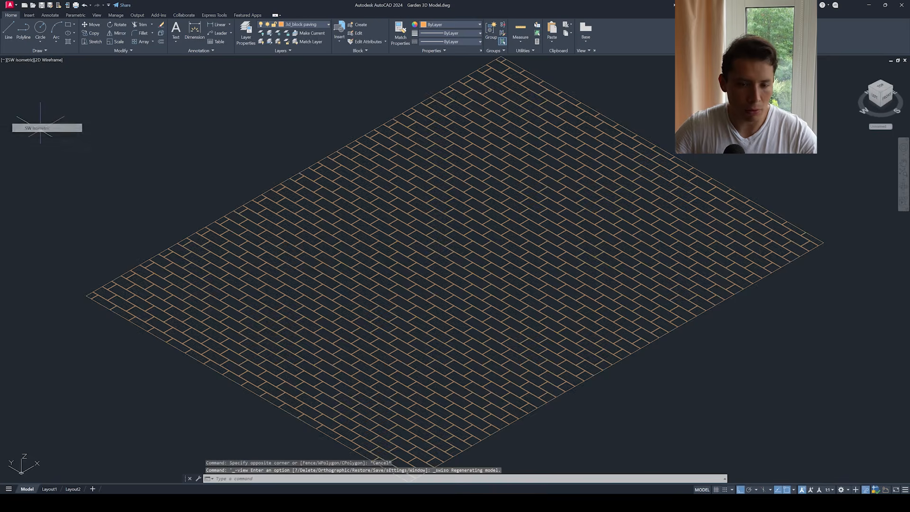
{"action": "type", "text": "ext"}
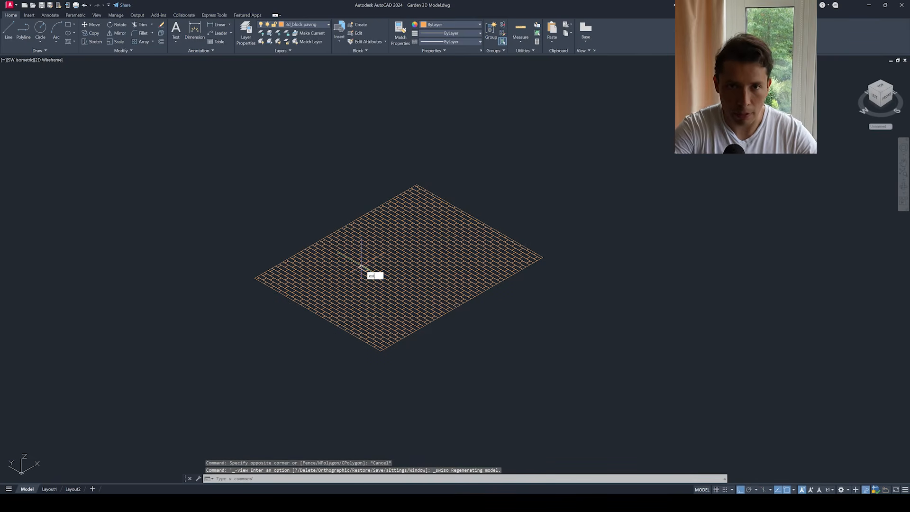
{"action": "key", "text": "Return"}
{"action": "left_click", "coordinate": [237, 157]}
{"action": "left_click", "coordinate": [586, 377]}
{"action": "right_click", "coordinate": [563, 307]}
{"action": "left_click", "coordinate": [570, 313]}
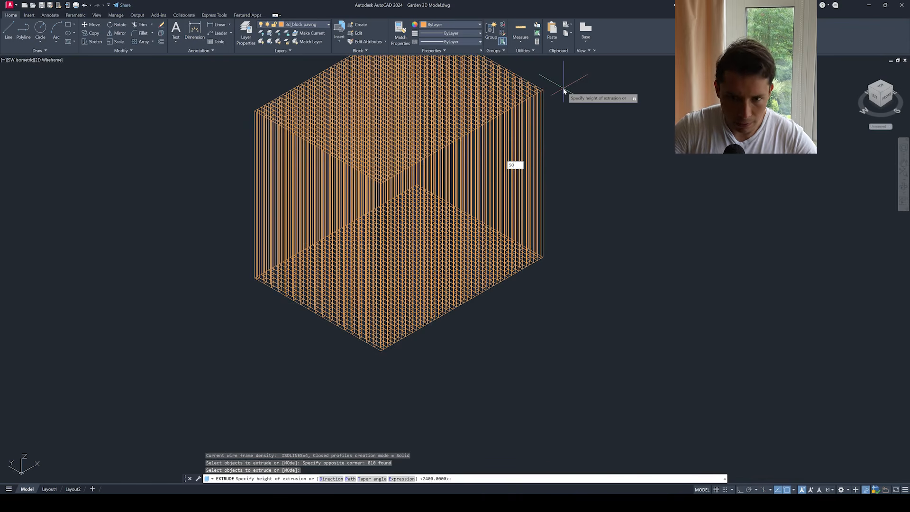
{"action": "type", "text": "50"}
{"action": "key", "text": "Return"}
{"action": "scroll", "coordinate": [467, 285], "scroll_direction": "up", "scroll_amount": 4}
{"action": "scroll", "coordinate": [601, 248], "scroll_direction": "down", "scroll_amount": 3}
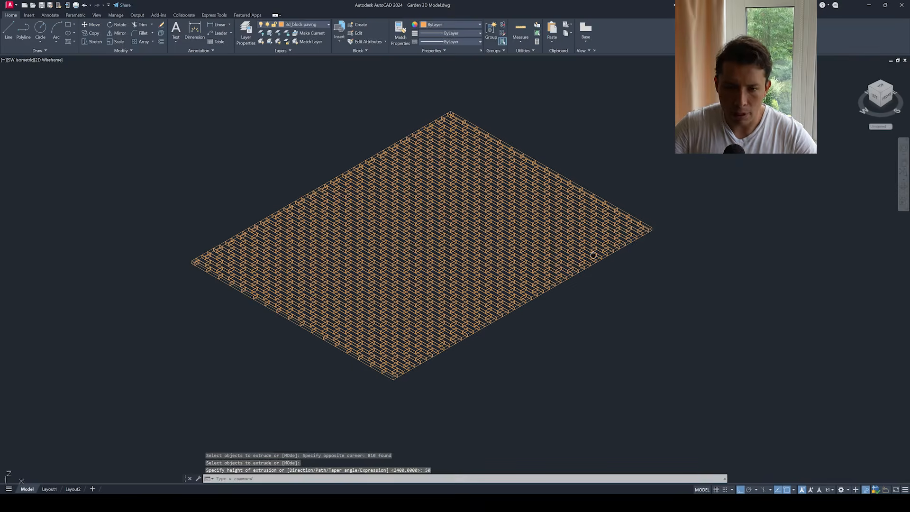
{"action": "middle_click_drag", "start_coordinate": [537, 258], "coordinate": [519, 272]}
{"action": "key", "text": "Escape"}
- Display the model in the Shaded with edges visual style and end the object isolation
{"action": "left_click", "coordinate": [29, 61]}
{"action": "left_click", "coordinate": [51, 61]}
{"action": "left_click", "coordinate": [51, 61]}
{"action": "left_click", "coordinate": [81, 120]}
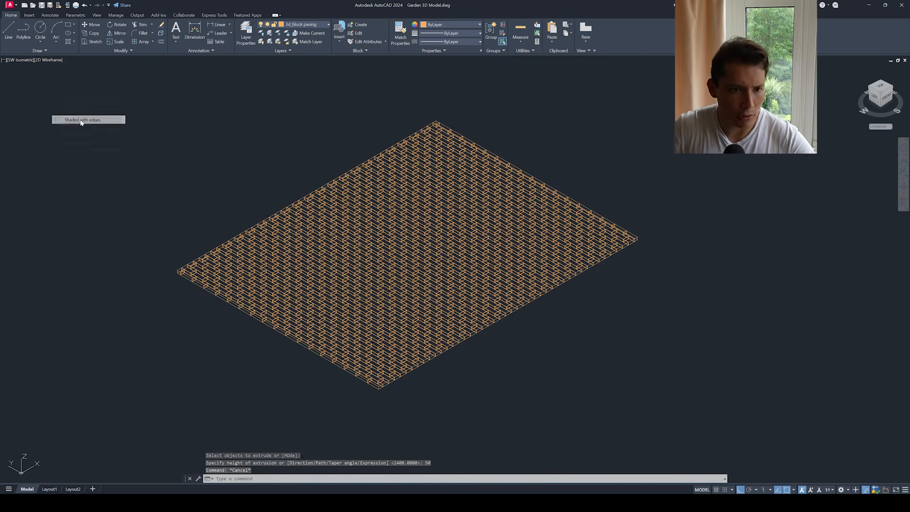
{"action": "right_click", "coordinate": [244, 162]}
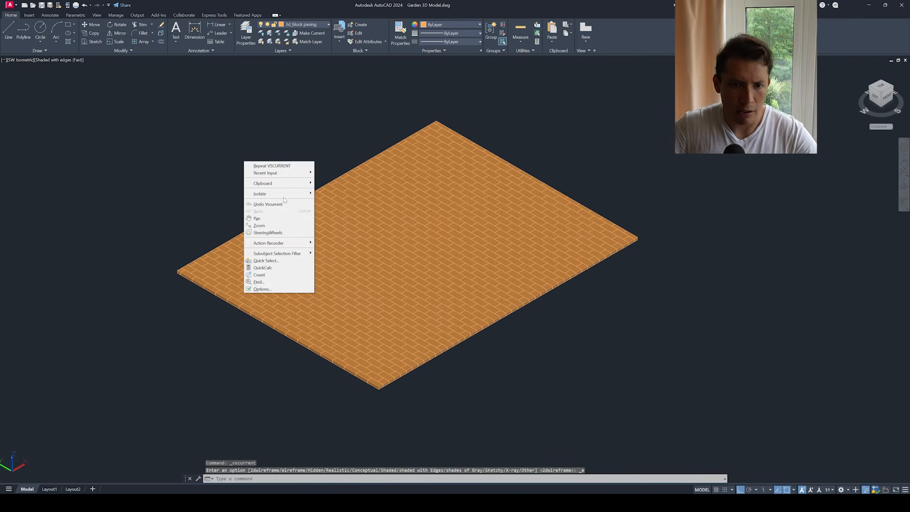
{"action": "left_click", "coordinate": [338, 208]}
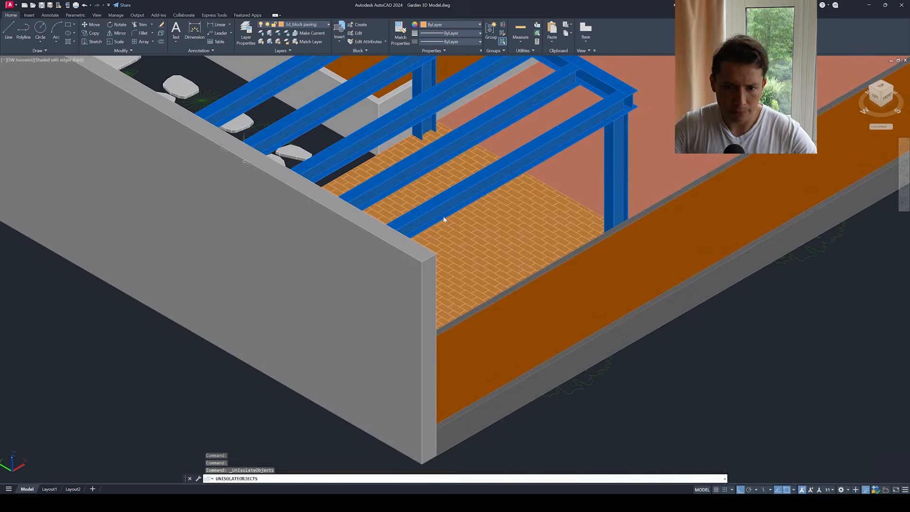
- Examine the block paving under the pergola and the irregular paving stones beside it in the full garden model
{"action": "scroll", "coordinate": [445, 242], "scroll_direction": "down", "scroll_amount": 4}
{"action": "scroll", "coordinate": [445, 250], "scroll_direction": "up", "scroll_amount": 1}
{"action": "middle_click_drag", "start_coordinate": [455, 231], "coordinate": [459, 267]}
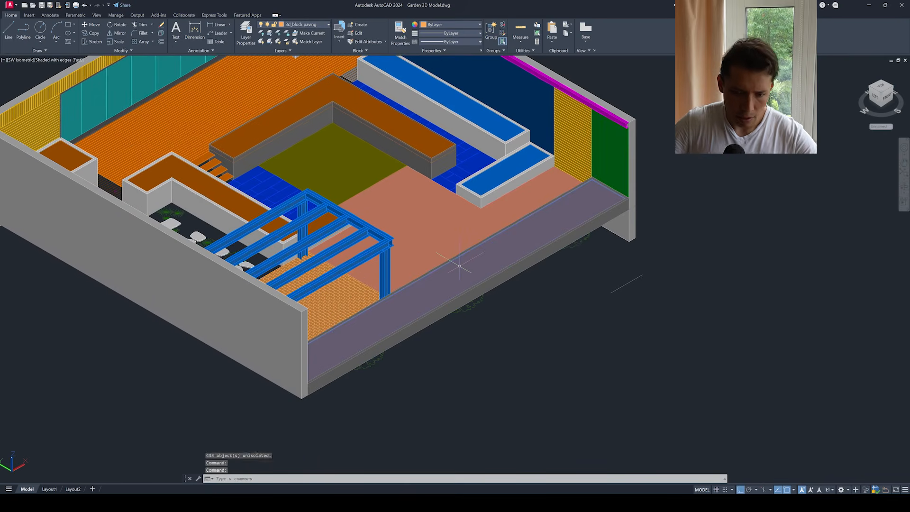
{"action": "type", "text": "t"}
{"action": "key", "text": "Return"}
{"action": "left_click_drag", "start_coordinate": [459, 264], "coordinate": [282, 286]}
{"action": "left_click_drag", "start_coordinate": [268, 217], "coordinate": [402, 166]}
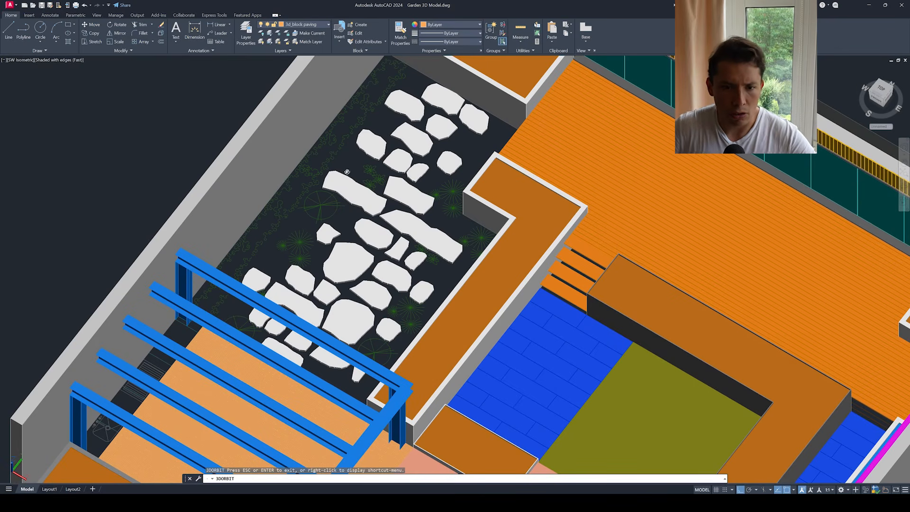
{"action": "scroll", "coordinate": [377, 174], "scroll_direction": "up", "scroll_amount": 5}
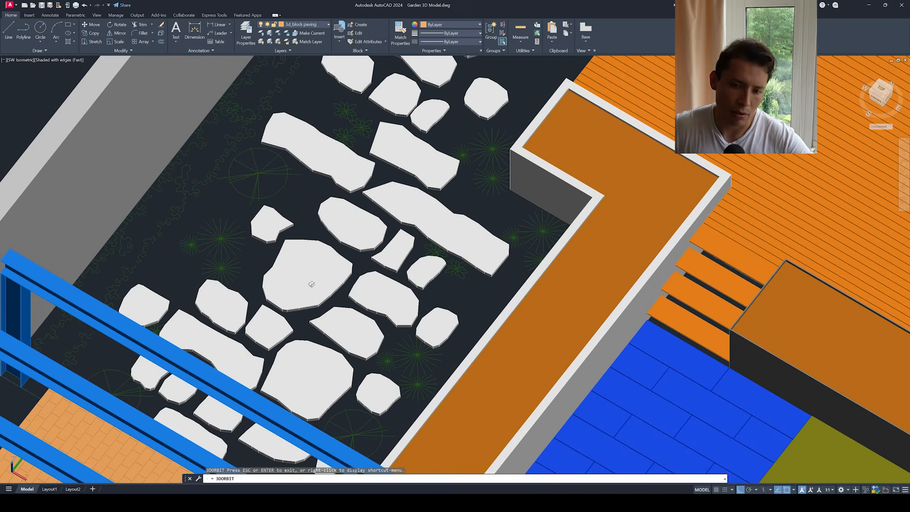
{"action": "scroll", "coordinate": [311, 284], "scroll_direction": "up", "scroll_amount": 2}
{"action": "scroll", "coordinate": [322, 284], "scroll_direction": "down", "scroll_amount": 3}
{"action": "scroll", "coordinate": [337, 276], "scroll_direction": "down", "scroll_amount": 2}
{"action": "left_click_drag", "start_coordinate": [337, 276], "coordinate": [387, 293]}
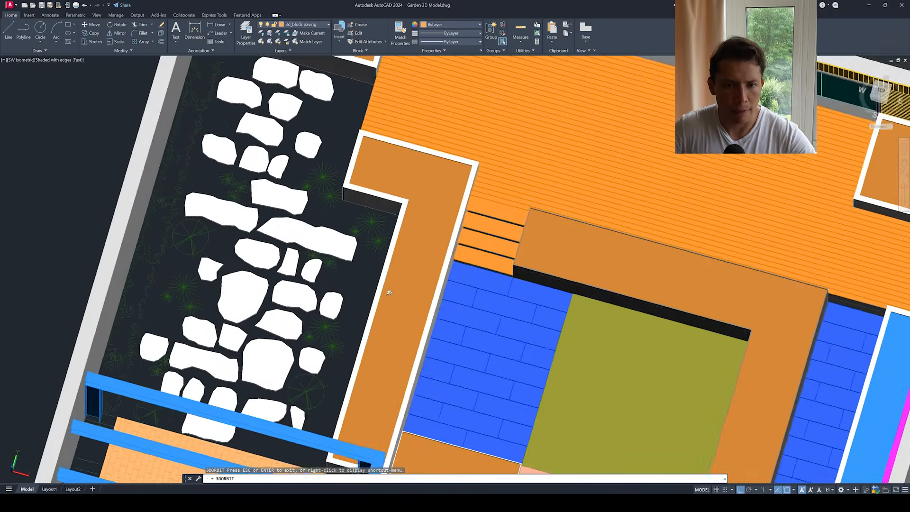
{"action": "scroll", "coordinate": [352, 262], "scroll_direction": "down", "scroll_amount": 2}
{"action": "left_click_drag", "start_coordinate": [352, 262], "coordinate": [374, 269]}
{"action": "key", "text": "Escape"}
- Return to the Top view in 2D Wireframe style, framed on the irregular paving stones area
{"action": "left_click", "coordinate": [9, 62]}
{"action": "left_click", "coordinate": [39, 73]}
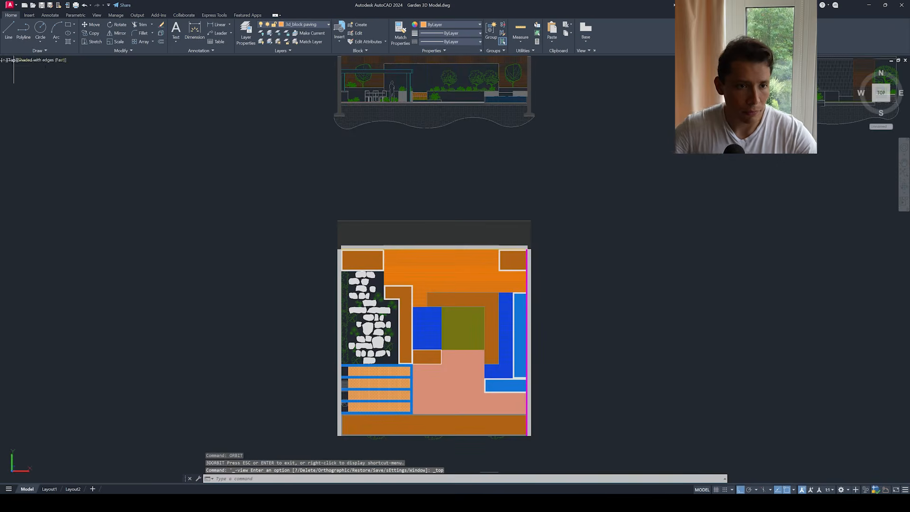
{"action": "left_click", "coordinate": [50, 60]}
{"action": "left_click", "coordinate": [76, 79]}
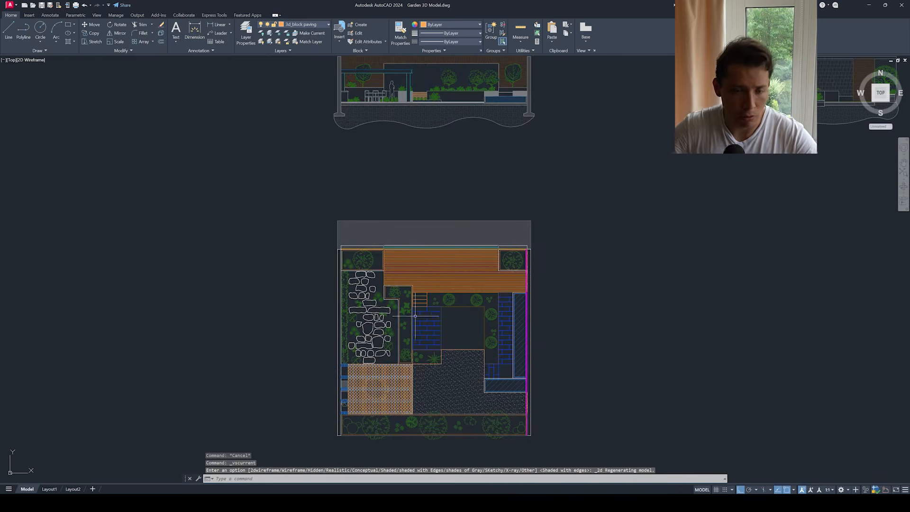
{"action": "scroll", "coordinate": [417, 283], "scroll_direction": "up", "scroll_amount": 5}
{"action": "scroll", "coordinate": [417, 283], "scroll_direction": "up", "scroll_amount": 4}
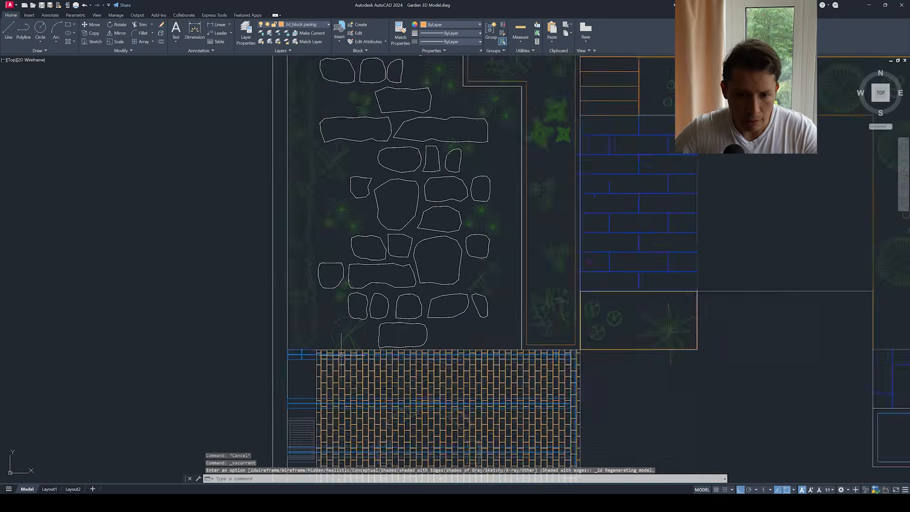
- Create a new layer named 3d_soil floor
{"action": "key", "text": "Escape"}
{"action": "type", "text": "la"}
{"action": "key", "text": "Return"}
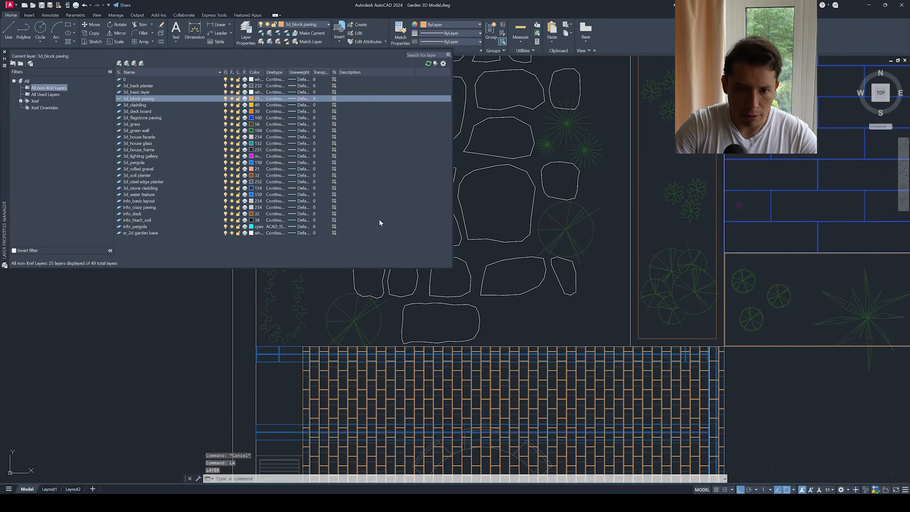
{"action": "left_click", "coordinate": [119, 64]}
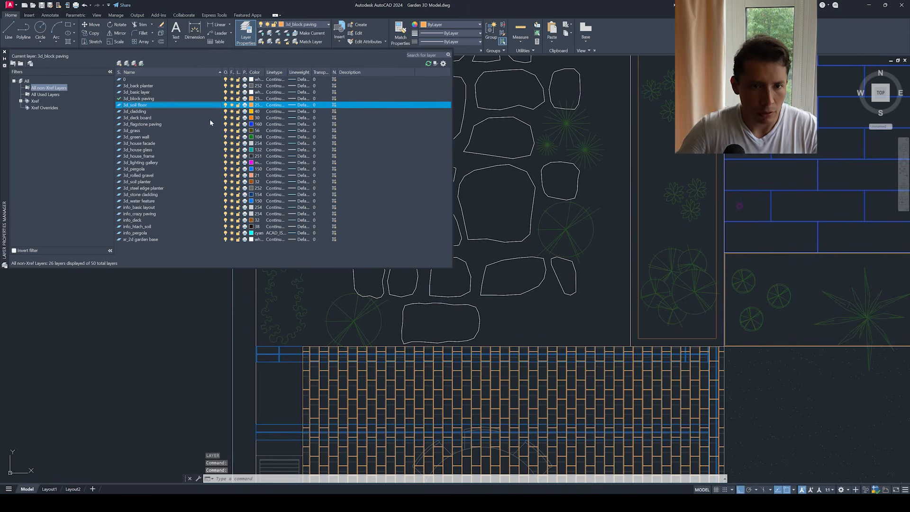
- Give the 3d_soil floor layer a brownish color from the DIC COLOR GUIDE color book and make the layer current
{"action": "left_click", "coordinate": [251, 107]}
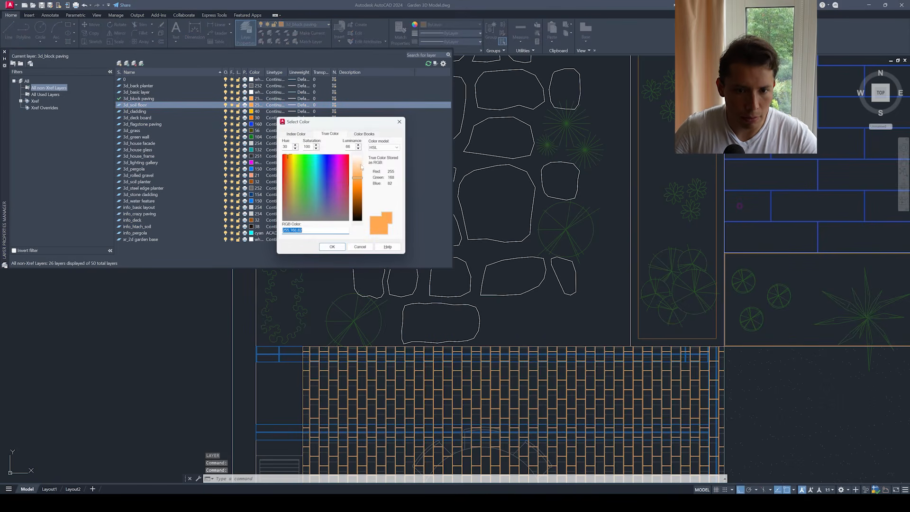
{"action": "left_click", "coordinate": [363, 134]}
{"action": "scroll", "coordinate": [357, 178], "scroll_direction": "down", "scroll_amount": 20}
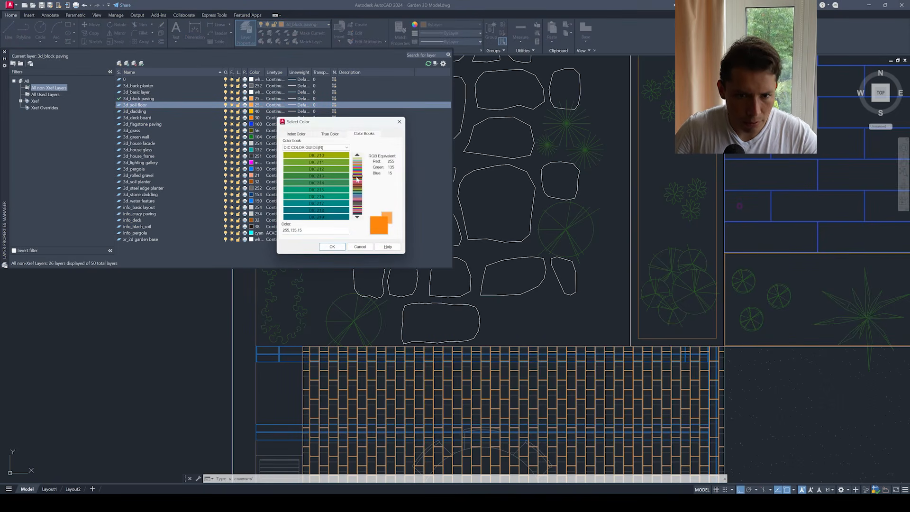
{"action": "scroll", "coordinate": [355, 179], "scroll_direction": "up", "scroll_amount": 10}
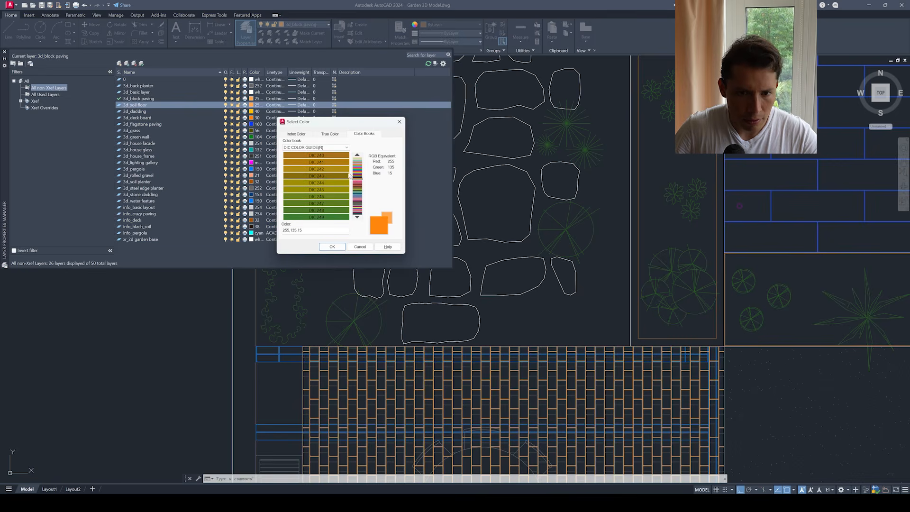
{"action": "left_click", "coordinate": [332, 246]}
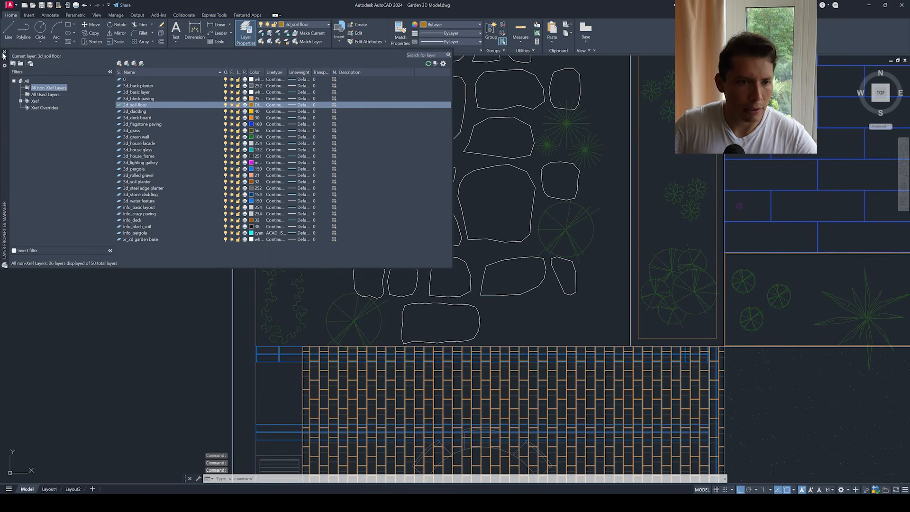
- Start a polyline around the irregular paving stones area, running along the edge of the planter above the stones
{"action": "left_click", "coordinate": [4, 54]}
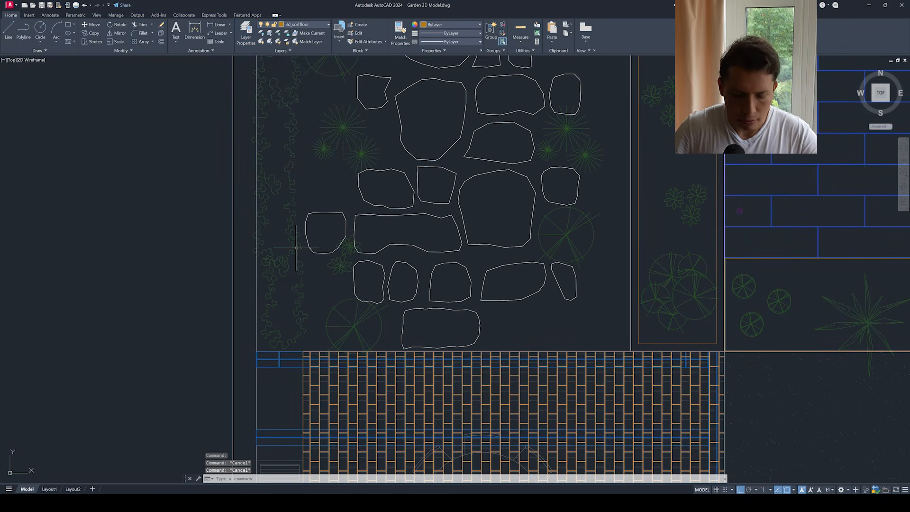
{"action": "type", "text": "pl"}
{"action": "key", "text": "Return"}
{"action": "scroll", "coordinate": [299, 246], "scroll_direction": "down", "scroll_amount": 5}
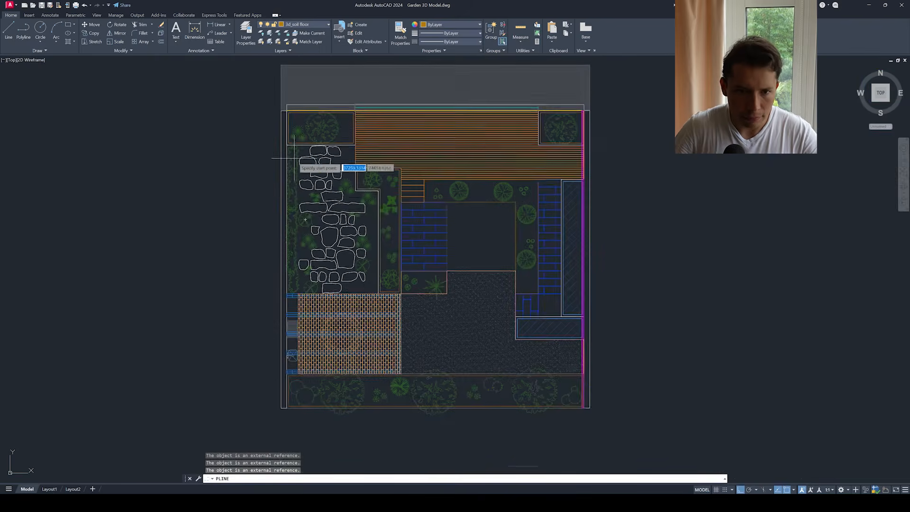
{"action": "scroll", "coordinate": [281, 127], "scroll_direction": "up", "scroll_amount": 6}
{"action": "left_click", "coordinate": [255, 122]}
{"action": "scroll", "coordinate": [706, 125], "scroll_direction": "up", "scroll_amount": 4}
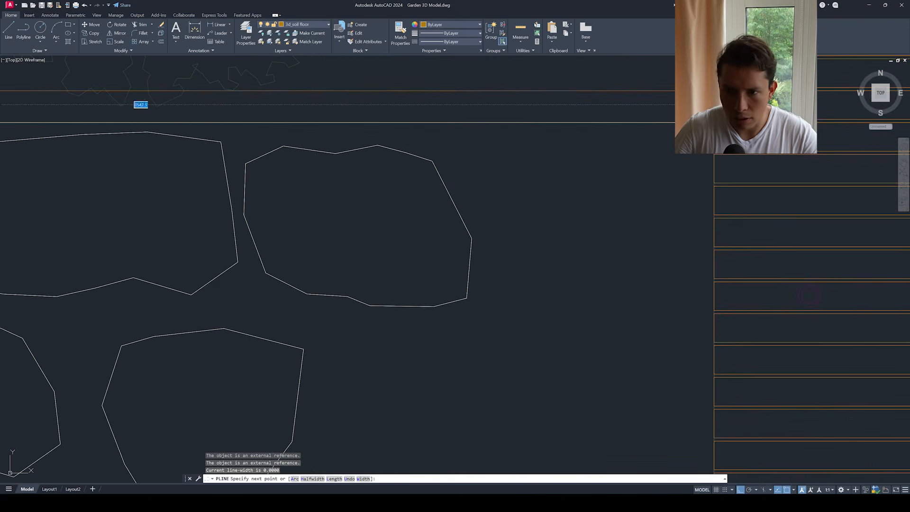
{"action": "scroll", "coordinate": [707, 125], "scroll_direction": "down", "scroll_amount": 6}
{"action": "middle_click_drag", "start_coordinate": [630, 265], "coordinate": [460, 220]}
{"action": "scroll", "coordinate": [461, 221], "scroll_direction": "up", "scroll_amount": 1}
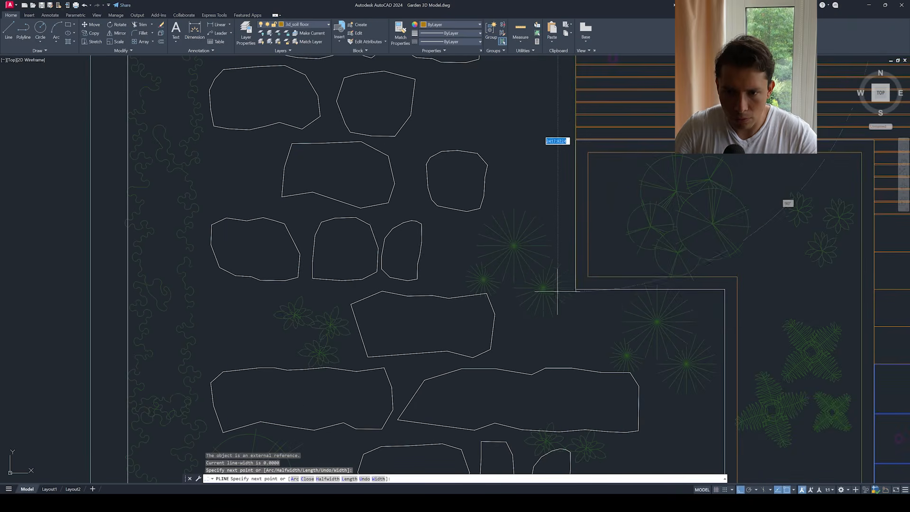
- Continue the polyline along the L-shaped planter, the block paving edge and the boundary wall, and close it into a soil outline
{"action": "left_click", "coordinate": [581, 288]}
{"action": "middle_click_drag", "start_coordinate": [677, 305], "coordinate": [518, 229]}
{"action": "left_click", "coordinate": [567, 216]}
{"action": "scroll", "coordinate": [566, 215], "scroll_direction": "down", "scroll_amount": 3}
{"action": "middle_click_drag", "start_coordinate": [566, 309], "coordinate": [550, 235]}
{"action": "scroll", "coordinate": [553, 303], "scroll_direction": "up", "scroll_amount": 6}
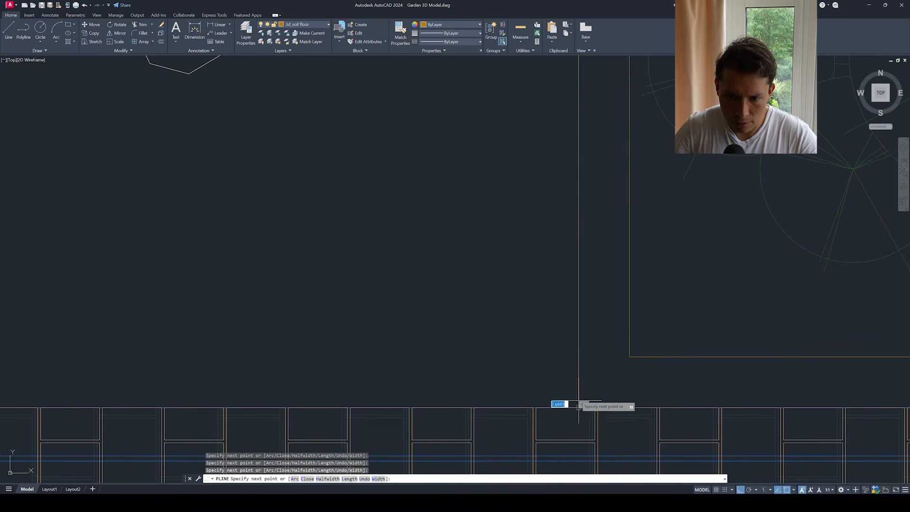
{"action": "scroll", "coordinate": [580, 406], "scroll_direction": "down", "scroll_amount": 3}
{"action": "scroll", "coordinate": [673, 362], "scroll_direction": "down", "scroll_amount": 2}
{"action": "scroll", "coordinate": [385, 337], "scroll_direction": "up", "scroll_amount": 5}
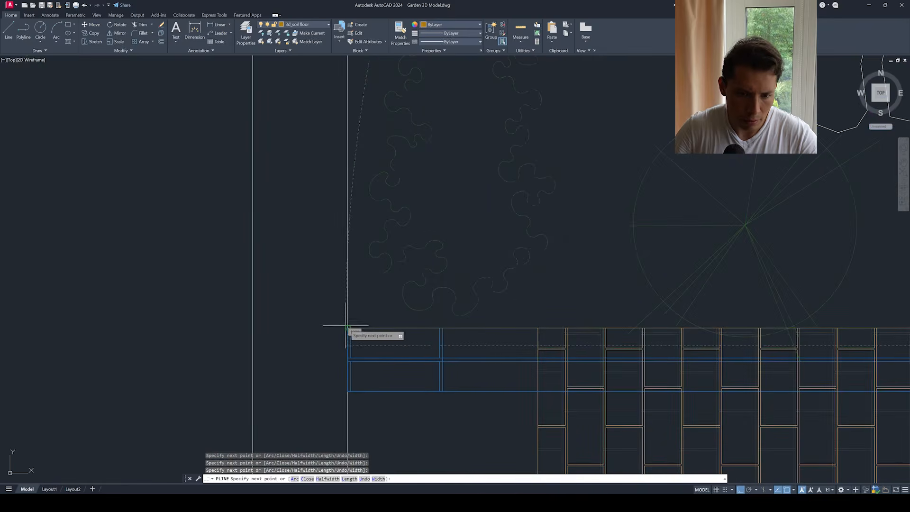
{"action": "scroll", "coordinate": [347, 328], "scroll_direction": "down", "scroll_amount": 8}
{"action": "scroll", "coordinate": [354, 329], "scroll_direction": "up", "scroll_amount": 4}
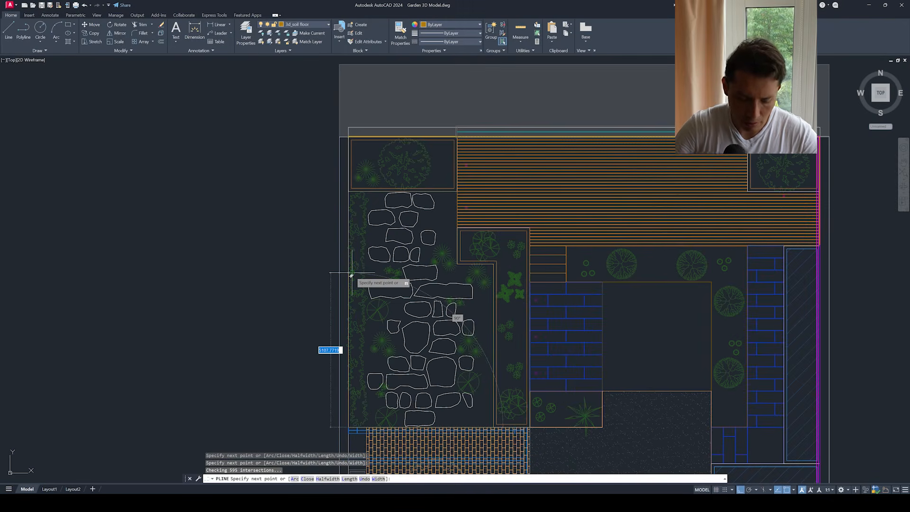
{"action": "type", "text": "l"}
{"action": "key", "text": "Return"}
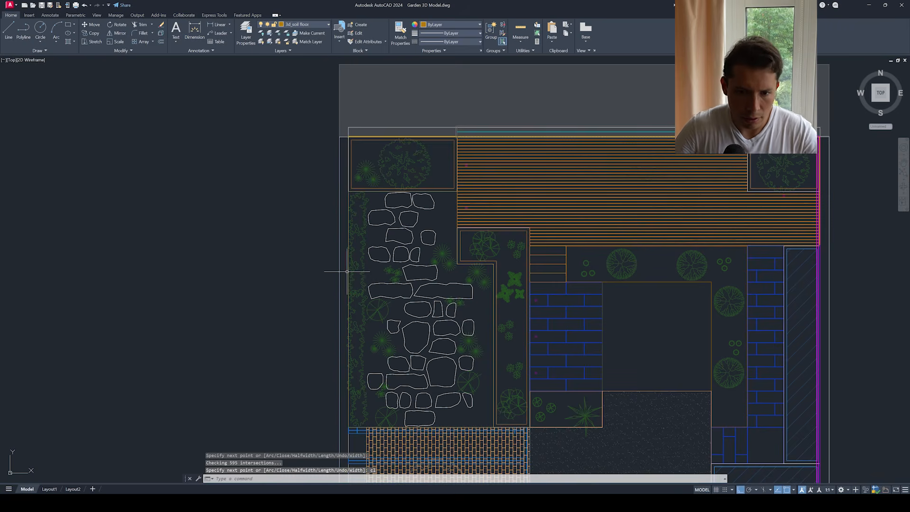
- Isolate the soil outline together with the paving stones and all objects similar to them
{"action": "left_click", "coordinate": [348, 271]}
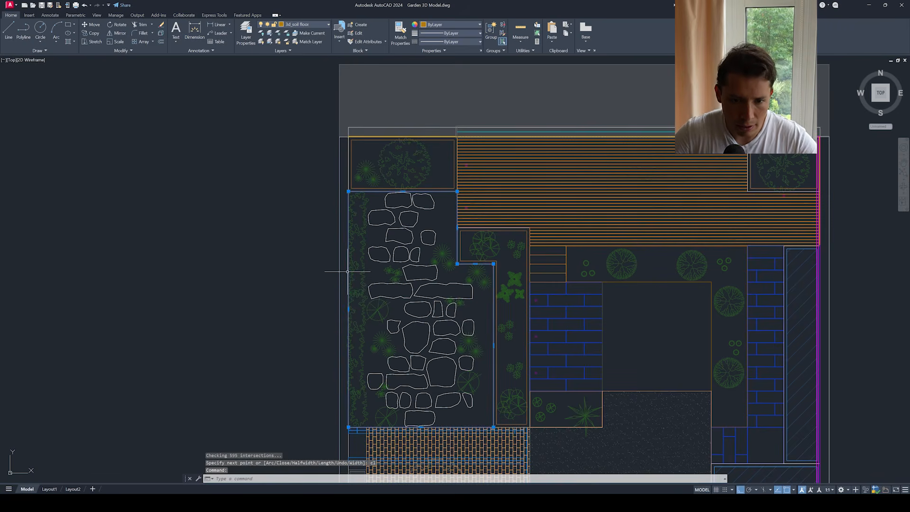
{"action": "left_click", "coordinate": [414, 290]}
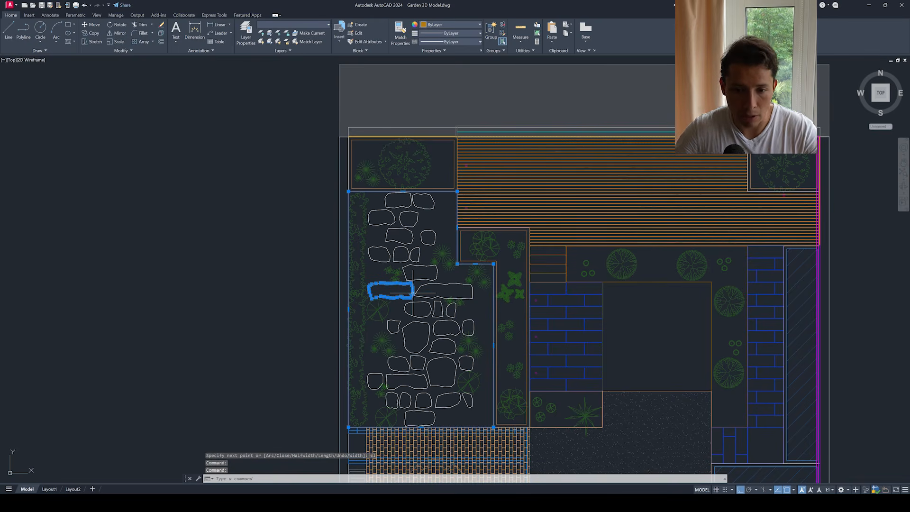
{"action": "right_click", "coordinate": [413, 294]}
{"action": "left_click", "coordinate": [443, 389]}
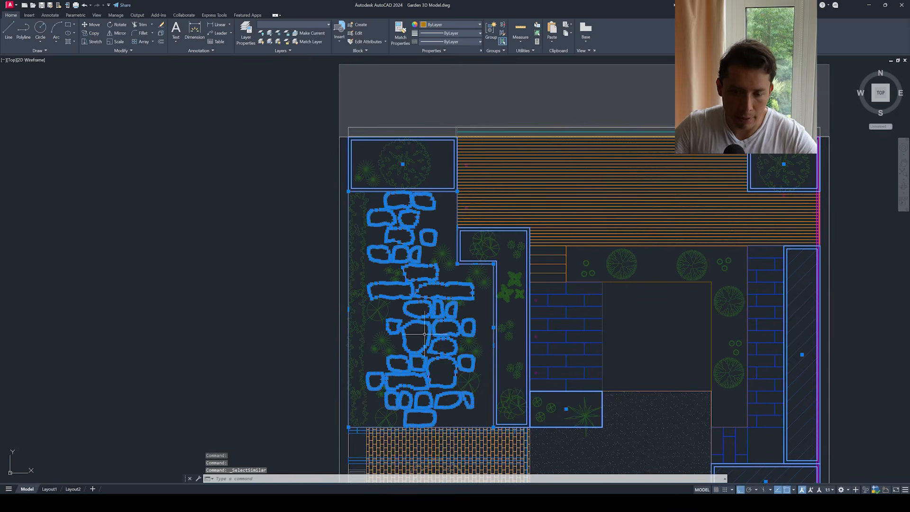
{"action": "right_click", "coordinate": [326, 260]}
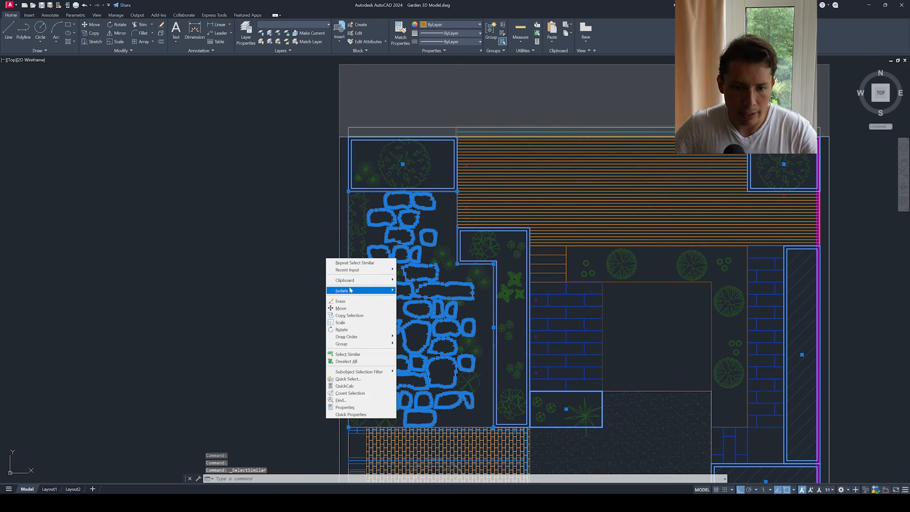
{"action": "mouse_move", "coordinate": [365, 290]}
{"action": "left_click", "coordinate": [419, 291]}
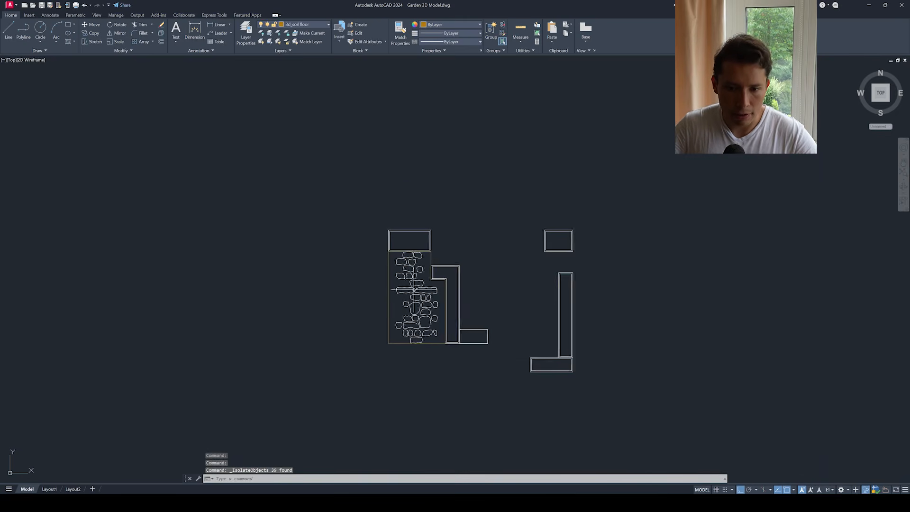
{"action": "key", "text": "Escape"}
{"action": "key", "text": "Escape"}
- Show the isolated objects in the SW Isometric view with the Shaded with edges visual style
{"action": "left_click", "coordinate": [10, 59]}
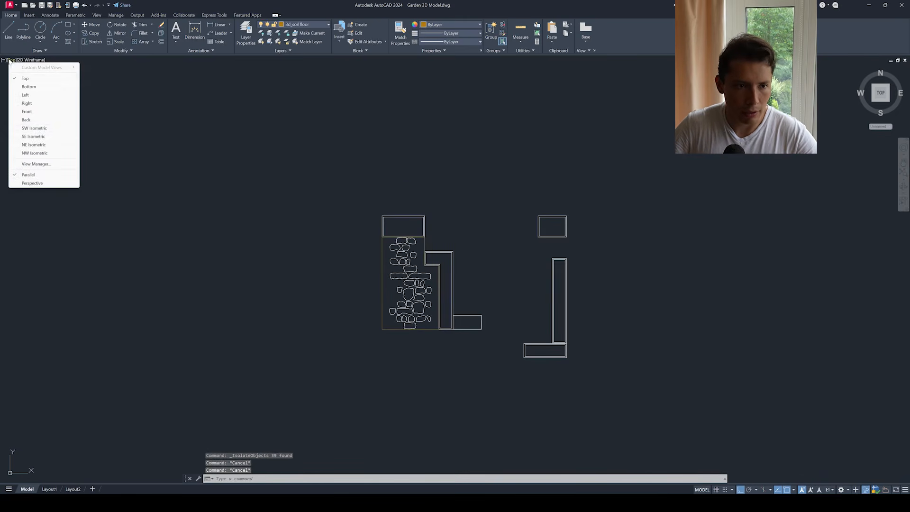
{"action": "left_click", "coordinate": [34, 129]}
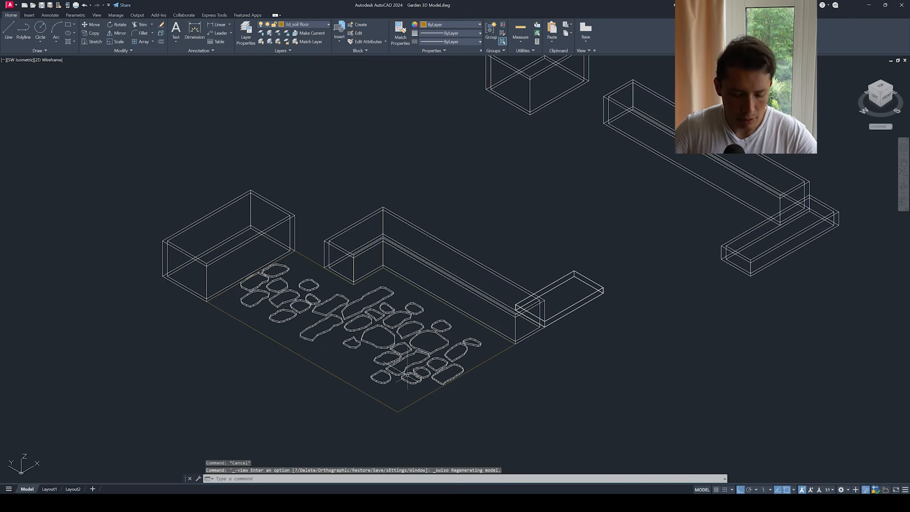
{"action": "left_click", "coordinate": [52, 60]}
{"action": "left_click", "coordinate": [87, 120]}
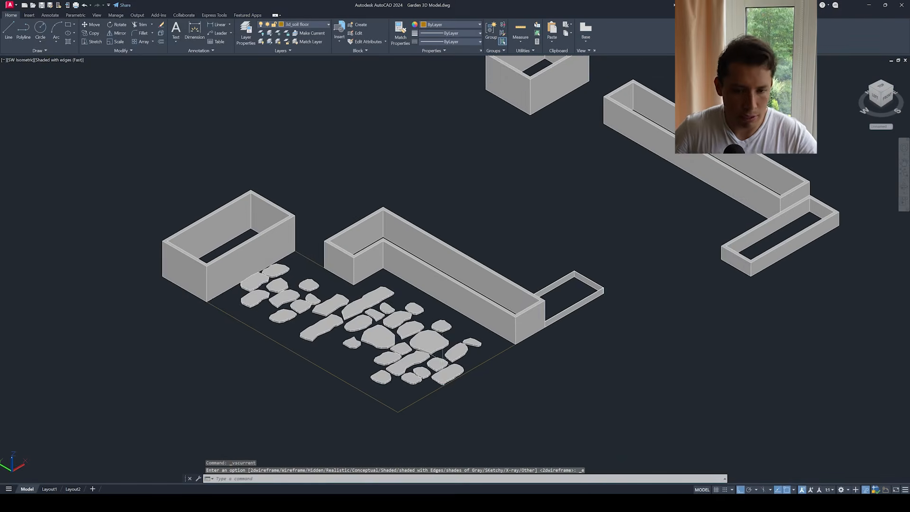
{"action": "scroll", "coordinate": [467, 427], "scroll_direction": "up", "scroll_amount": 2}
- Extrude the closed soil outline around the paving stones to a height of 20
{"action": "key", "text": "Escape"}
{"action": "key", "text": "Escape"}
{"action": "type", "text": "ext"}
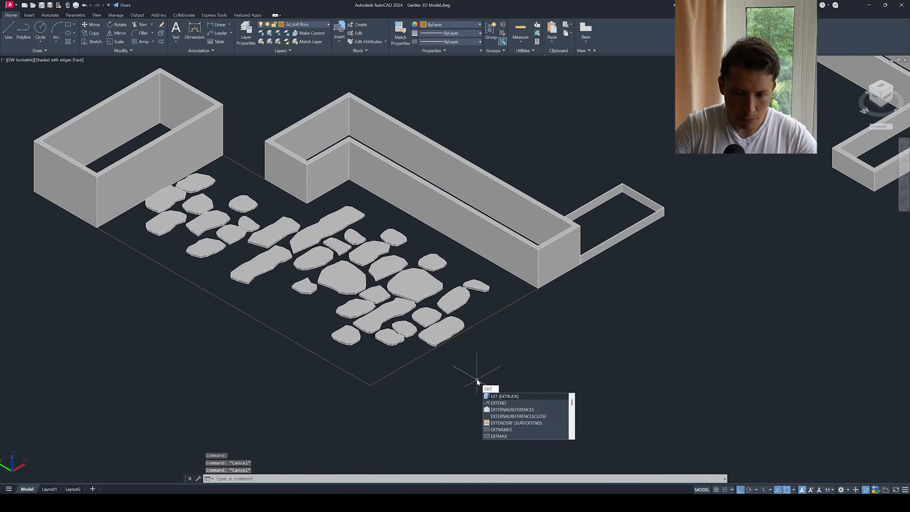
{"action": "key", "text": "Return"}
{"action": "left_click", "coordinate": [491, 307]}
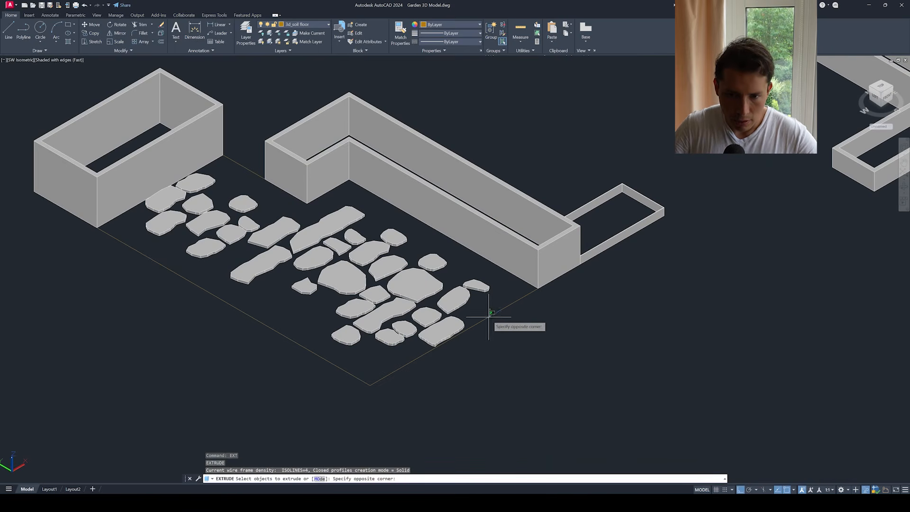
{"action": "left_click", "coordinate": [489, 316]}
{"action": "right_click", "coordinate": [491, 336]}
{"action": "left_click", "coordinate": [504, 341]}
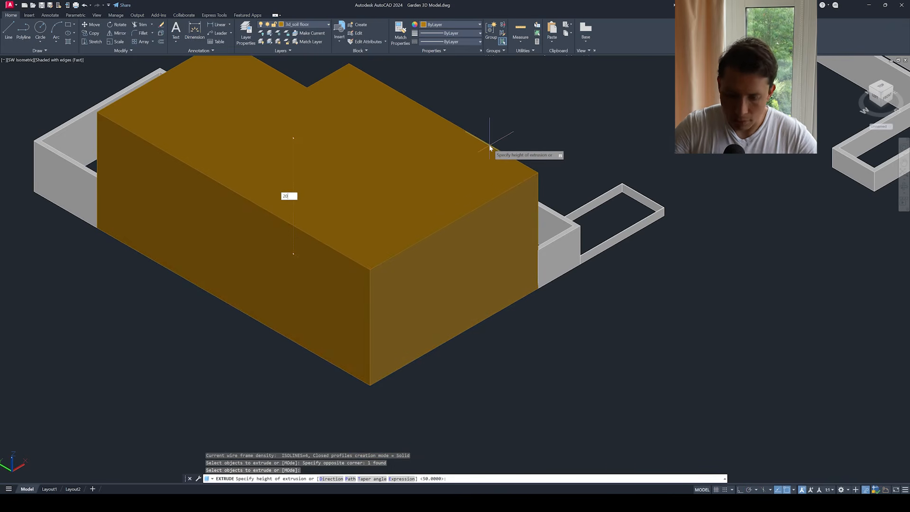
{"action": "type", "text": "20"}
{"action": "key", "text": "Return"}
- Check the soil slab against the paving stones and end the object isolation to restore the whole garden model
{"action": "scroll", "coordinate": [452, 226], "scroll_direction": "up", "scroll_amount": 5}
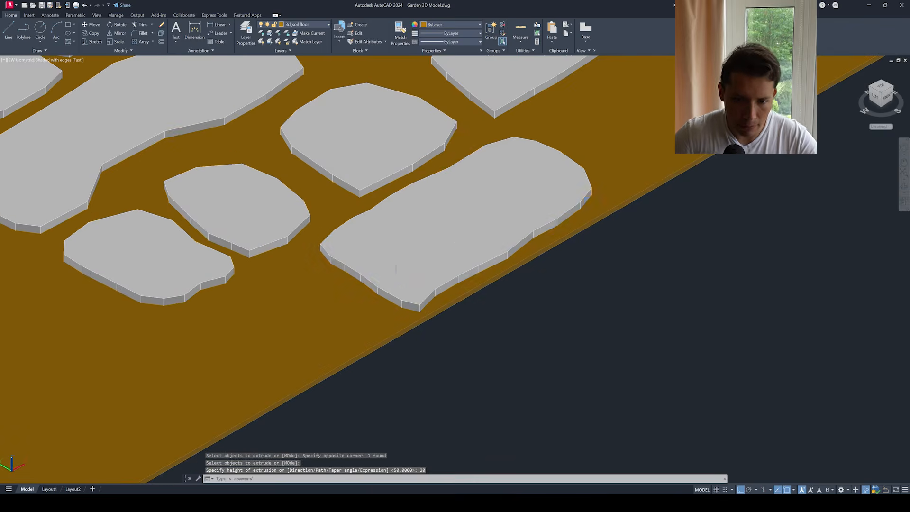
{"action": "scroll", "coordinate": [341, 271], "scroll_direction": "down", "scroll_amount": 5}
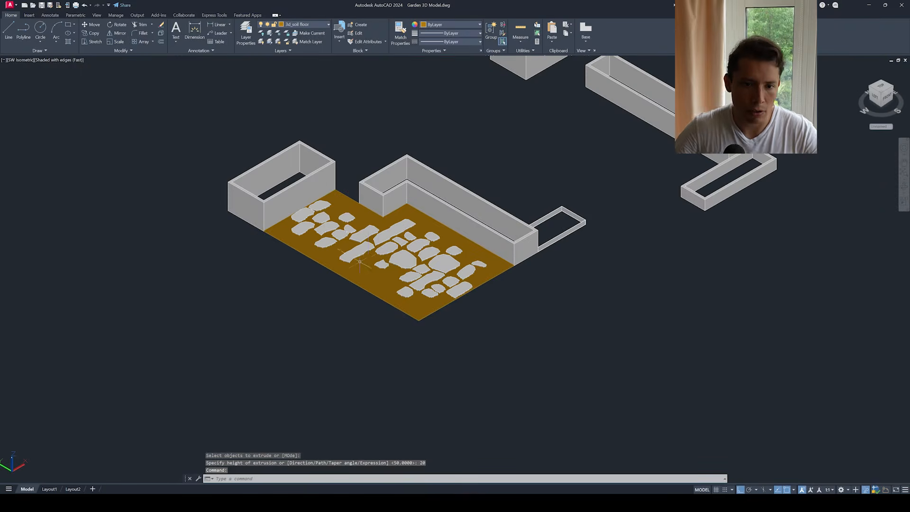
{"action": "scroll", "coordinate": [336, 270], "scroll_direction": "up", "scroll_amount": 3}
{"action": "scroll", "coordinate": [335, 269], "scroll_direction": "down", "scroll_amount": 3}
{"action": "key", "text": "Escape"}
{"action": "right_click", "coordinate": [346, 169]}
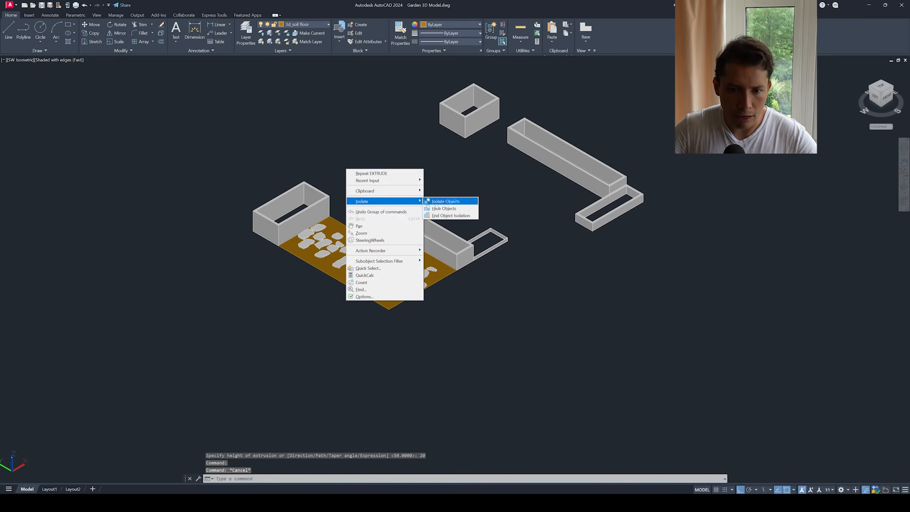
{"action": "left_click", "coordinate": [444, 216]}
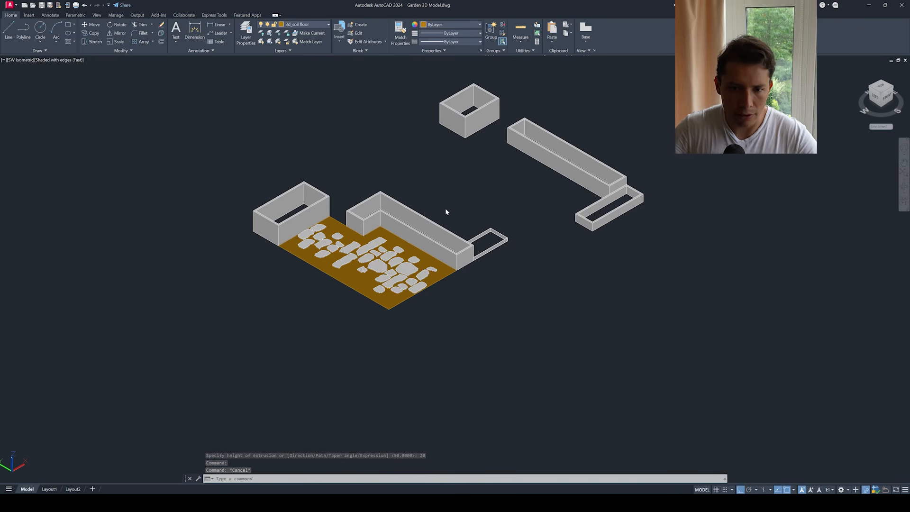
- Orbit the full model to examine the soil floor, the paving stones and the area under the pergola
{"action": "scroll", "coordinate": [445, 239], "scroll_direction": "up", "scroll_amount": 2}
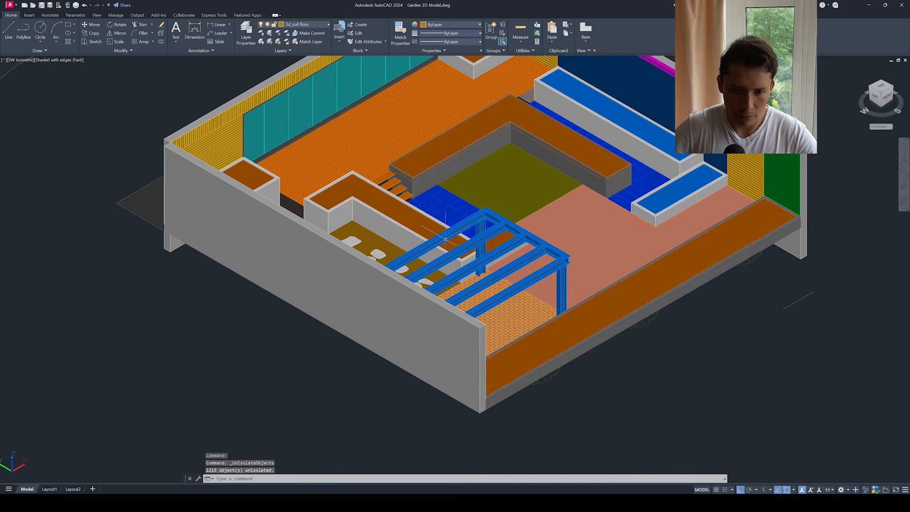
{"action": "type", "text": "3dorbit"}
{"action": "key", "text": "Return"}
{"action": "left_click_drag", "start_coordinate": [445, 239], "coordinate": [324, 239]}
{"action": "scroll", "coordinate": [361, 225], "scroll_direction": "up", "scroll_amount": 3}
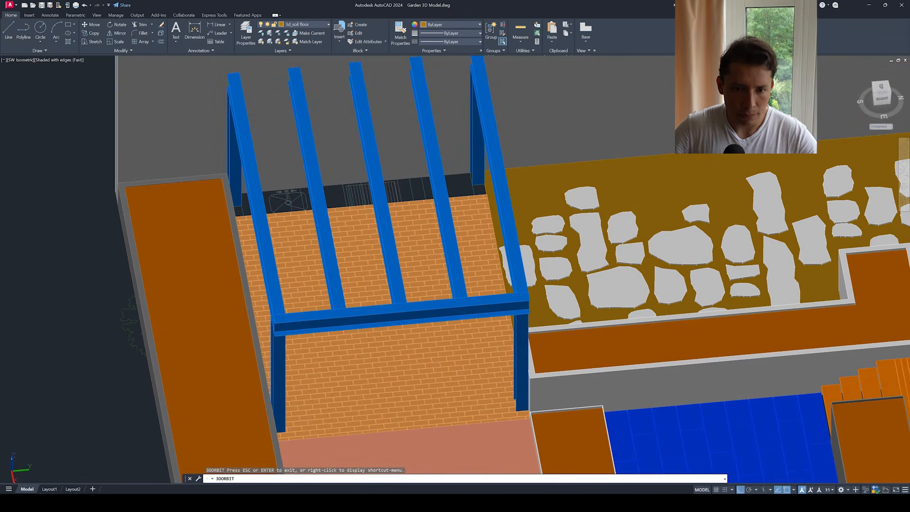
{"action": "left_click_drag", "start_coordinate": [347, 197], "coordinate": [345, 227]}
{"action": "key", "text": "Escape"}
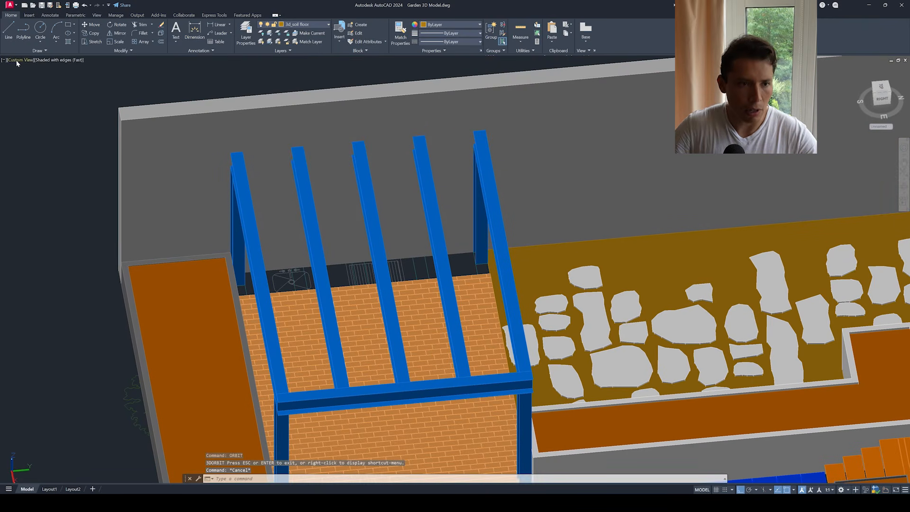
- Return to the Top view in 2D Wireframe style, framed on the block paving and kitchen area
{"action": "left_click", "coordinate": [21, 61]}
{"action": "left_click", "coordinate": [36, 79]}
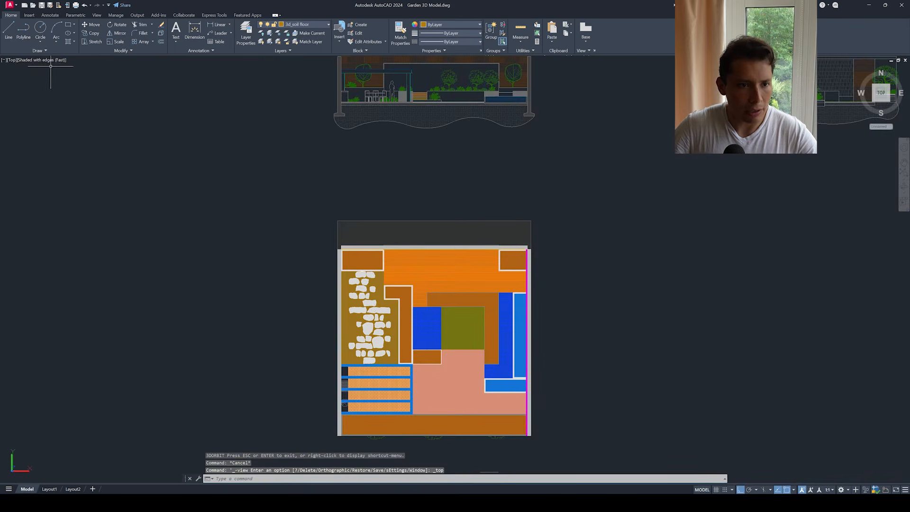
{"action": "left_click", "coordinate": [52, 61]}
{"action": "left_click", "coordinate": [71, 73]}
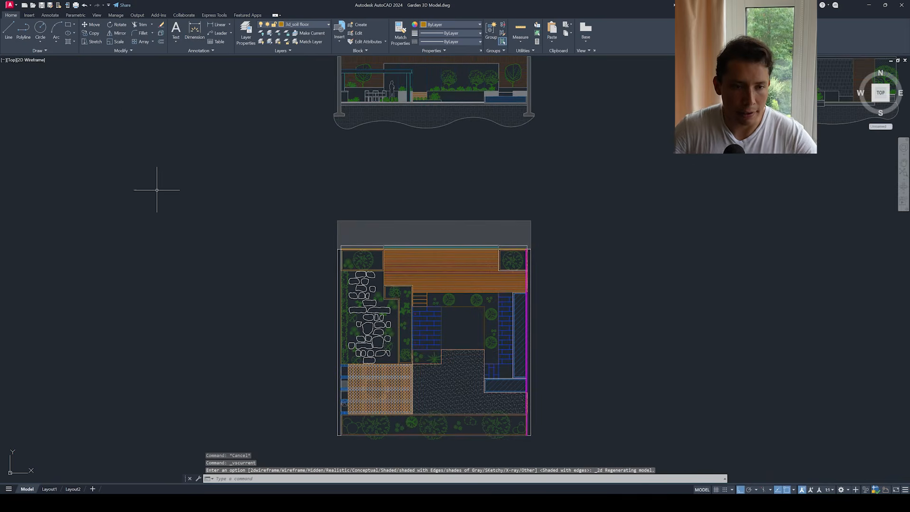
{"action": "mouse_move", "coordinate": [367, 321]}
{"action": "middle_mouse_down"}
{"action": "mouse_move", "coordinate": [411, 289]}
{"action": "mouse_move", "coordinate": [374, 288]}
{"action": "middle_mouse_up"}
{"action": "scroll", "coordinate": [382, 290], "scroll_direction": "up", "scroll_amount": 2}
{"action": "key", "text": "Escape"}
{"action": "key", "text": "Escape"}
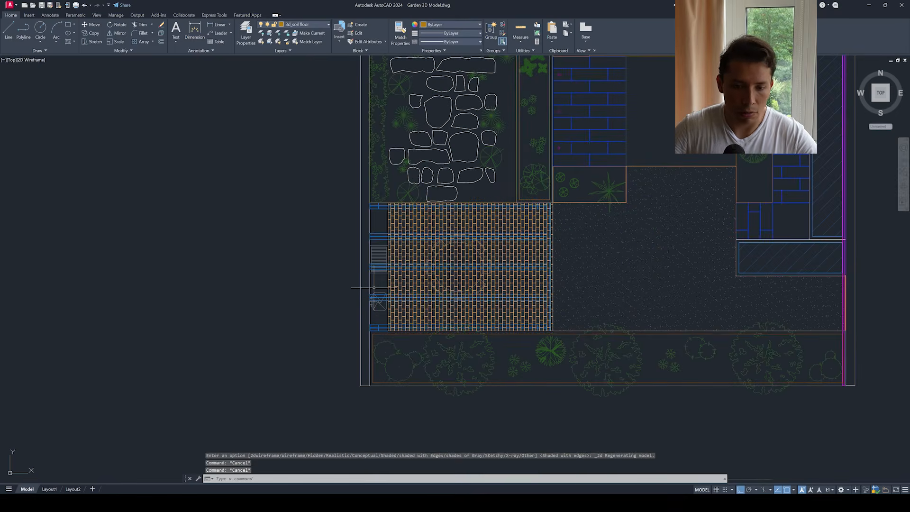
{"action": "key", "text": "Escape"}
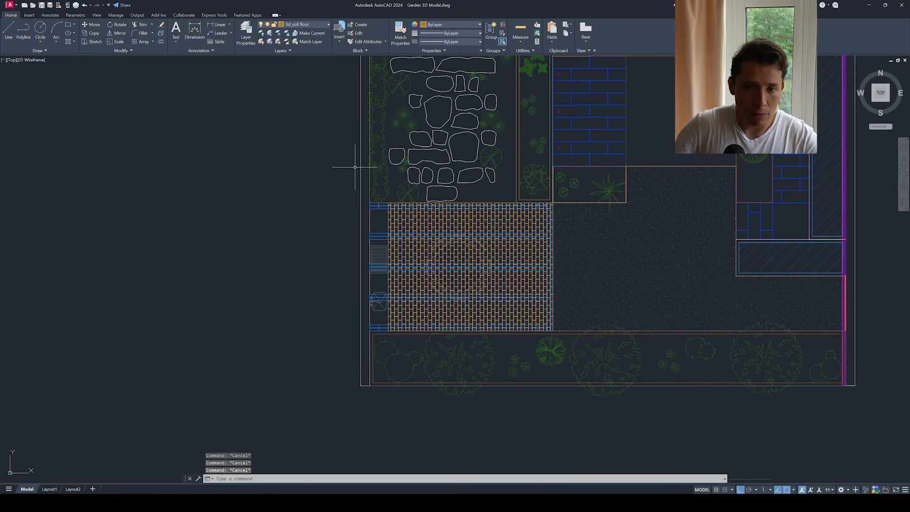
- Create a new layer named 3d_kitchen volume
{"action": "type", "text": "la"}
{"action": "key", "text": "Return"}
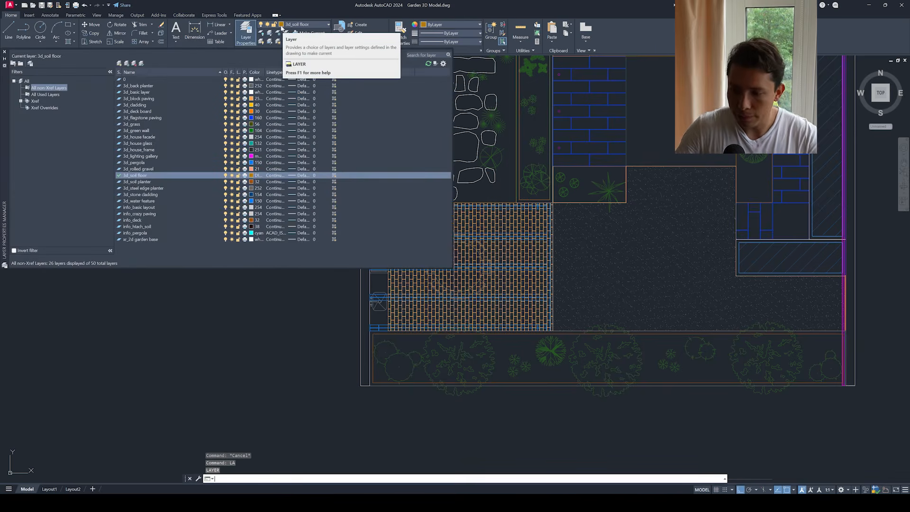
{"action": "left_click", "coordinate": [119, 63]}
{"action": "type", "text": "3d_kitchen volume"}
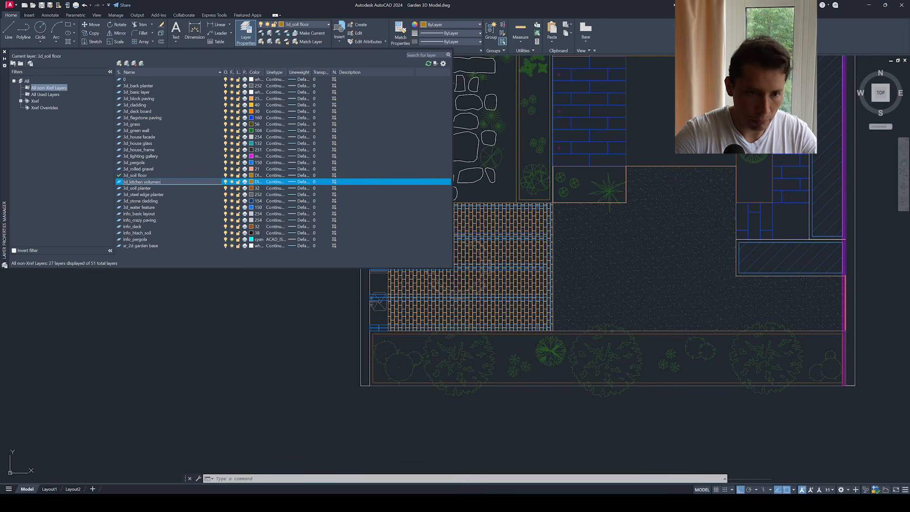
- Give the 3d_kitchen volume layer index color 253 and make it the current layer
{"action": "left_click", "coordinate": [251, 182]}
{"action": "left_click", "coordinate": [296, 134]}
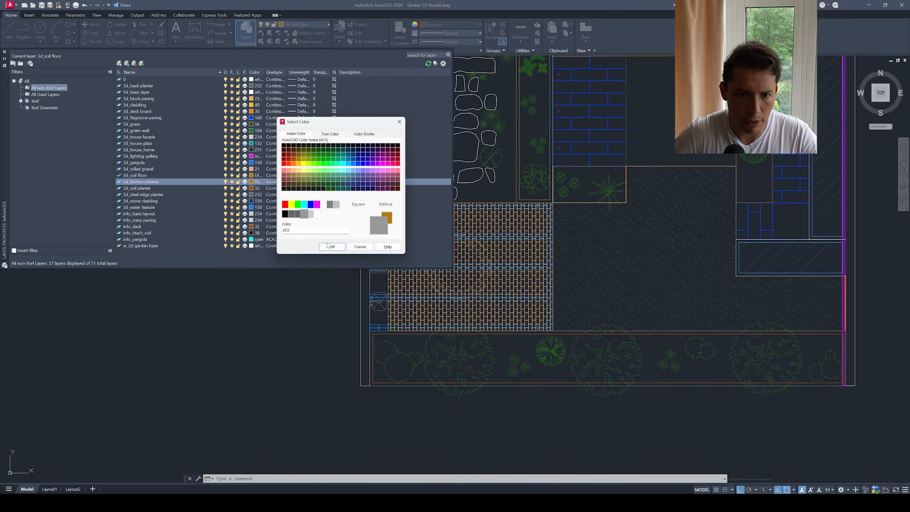
{"action": "left_click", "coordinate": [331, 246]}
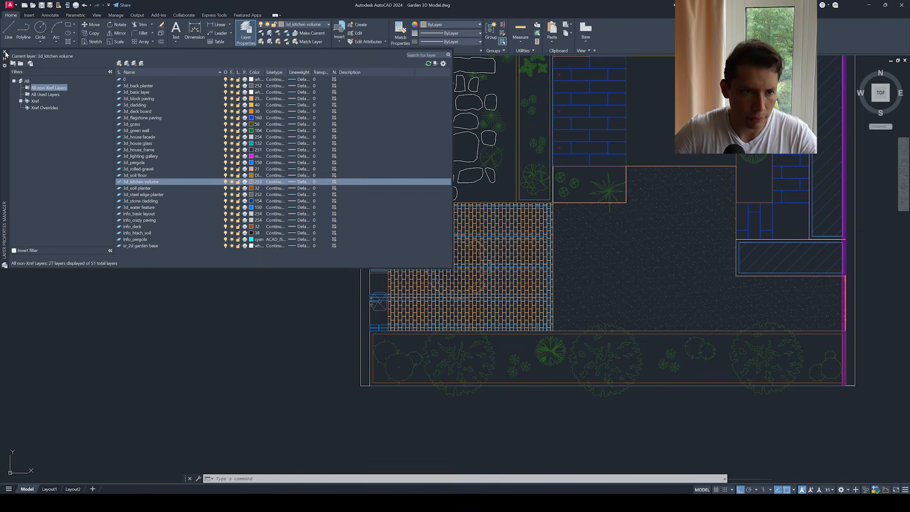
{"action": "left_click", "coordinate": [5, 54]}
- Draw a rectangle tracing the kitchen counter strip alongside the block paving, between the pergola's end posts
{"action": "type", "text": "rec"}
{"action": "key", "text": "Return"}
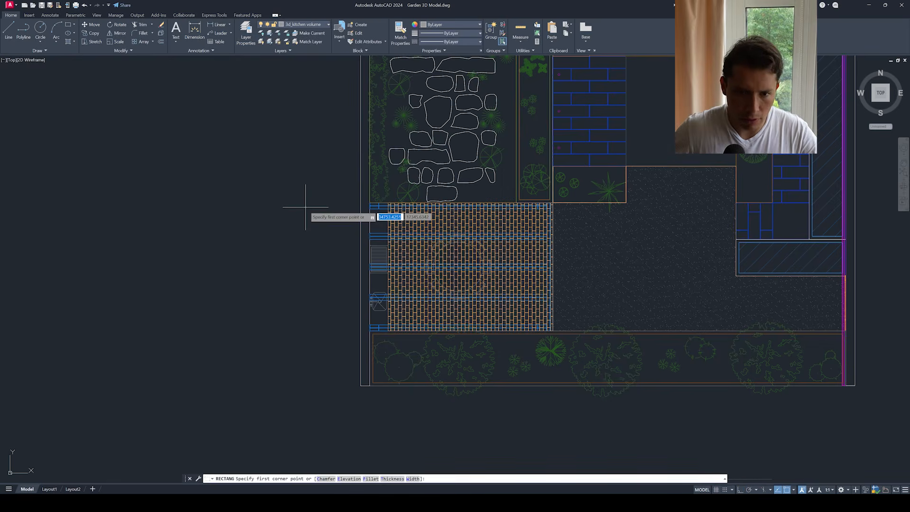
{"action": "scroll", "coordinate": [309, 211], "scroll_direction": "up", "scroll_amount": 10}
{"action": "scroll", "coordinate": [242, 119], "scroll_direction": "down", "scroll_amount": 6}
{"action": "scroll", "coordinate": [304, 400], "scroll_direction": "up", "scroll_amount": 10}
{"action": "left_click", "coordinate": [304, 402]}
{"action": "scroll", "coordinate": [304, 402], "scroll_direction": "down", "scroll_amount": 10}
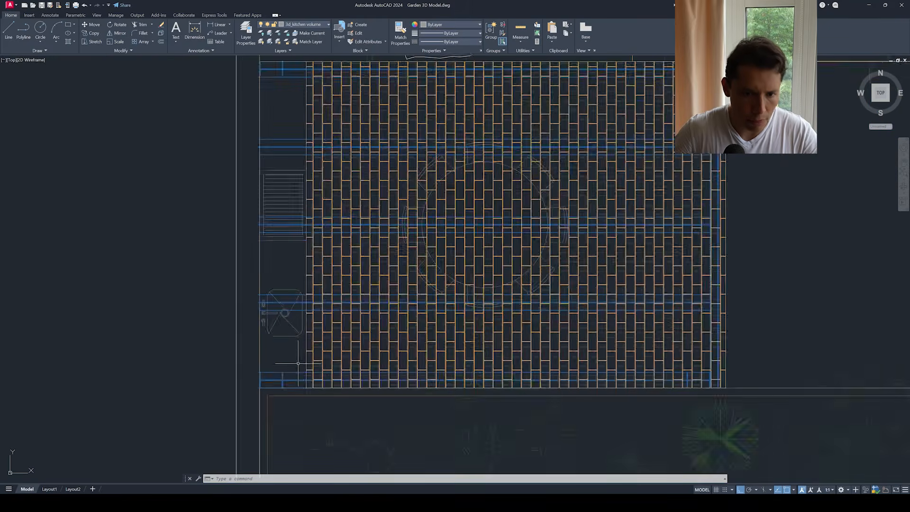
{"action": "scroll", "coordinate": [100, 142], "scroll_direction": "up", "scroll_amount": 4}
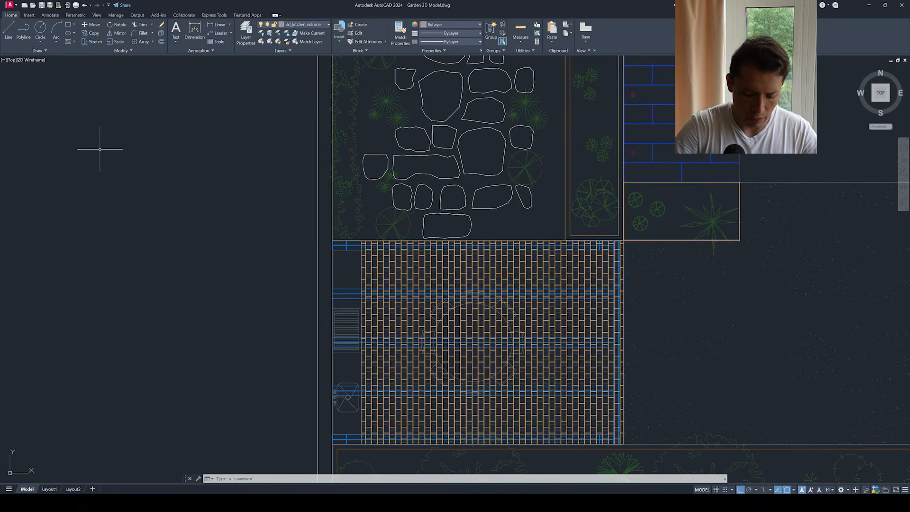
- Extrude the kitchen counter rectangle to a height of 900 in a 3D view
{"action": "scroll", "coordinate": [252, 223], "scroll_direction": "down", "scroll_amount": 2}
{"action": "middle_click_drag", "start_coordinate": [252, 223], "coordinate": [280, 183], "text": "shift"}
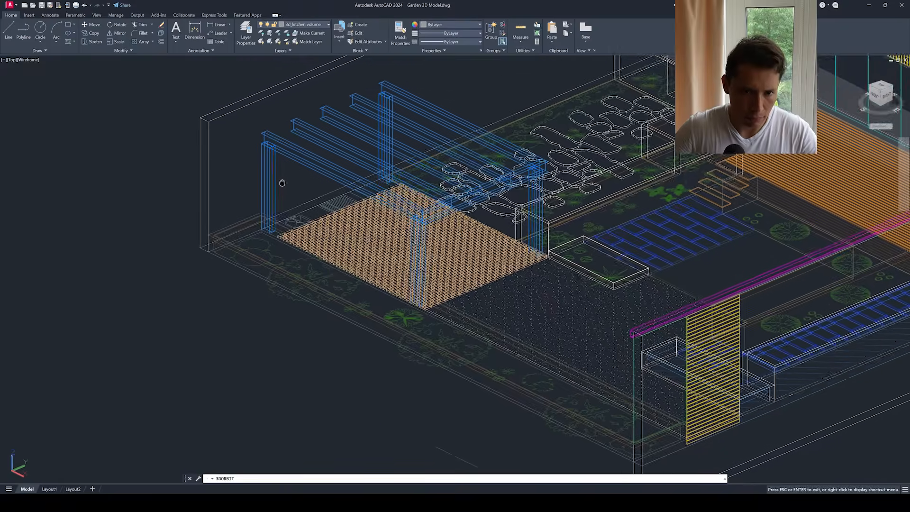
{"action": "scroll", "coordinate": [291, 223], "scroll_direction": "up", "scroll_amount": 4}
{"action": "type", "text": "ext"}
{"action": "key", "text": "Return"}
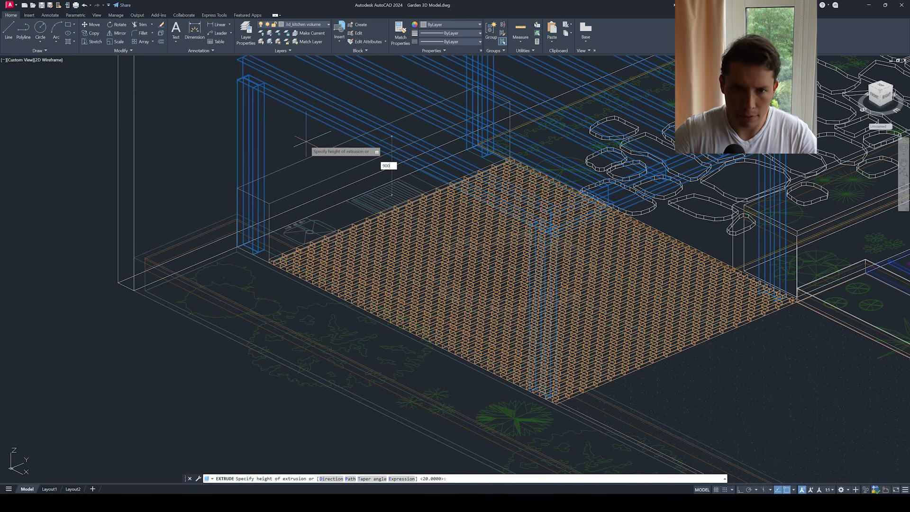
{"action": "key", "text": "Return"}
- Isolate the garden's 3D model objects, leaving out the 2D base and the separate elevation drawings
{"action": "scroll", "coordinate": [306, 141], "scroll_direction": "down", "scroll_amount": 5}
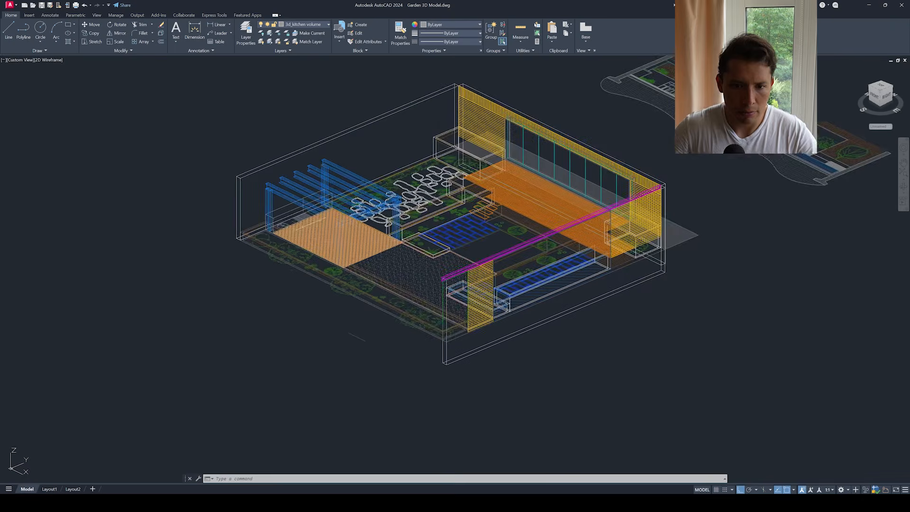
{"action": "scroll", "coordinate": [299, 258], "scroll_direction": "down", "scroll_amount": 5}
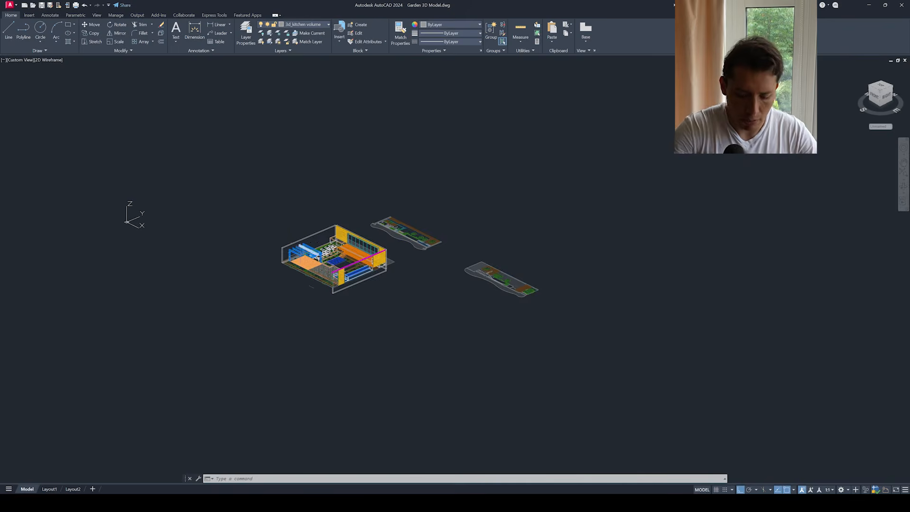
{"action": "scroll", "coordinate": [275, 208], "scroll_direction": "up", "scroll_amount": 3}
{"action": "left_click", "coordinate": [237, 204]}
{"action": "left_click", "coordinate": [559, 424]}
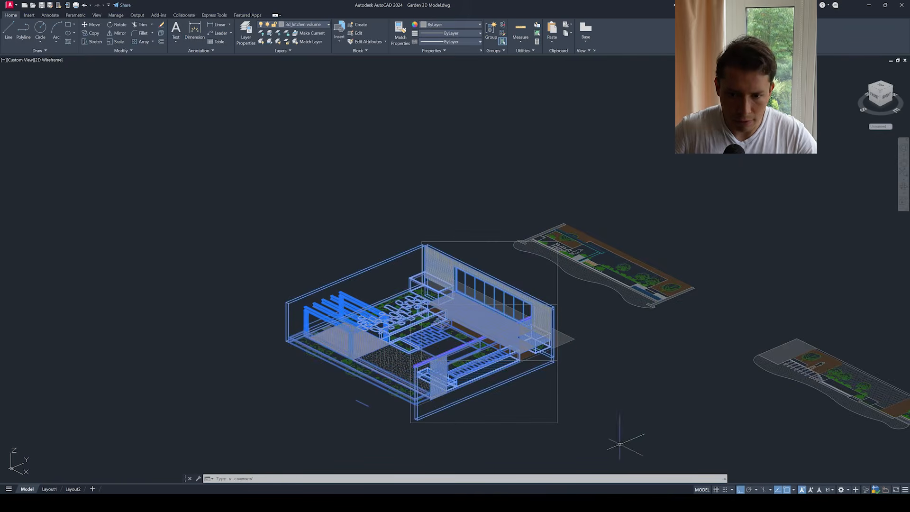
{"action": "right_click", "coordinate": [375, 208]}
{"action": "mouse_move", "coordinate": [417, 239]}
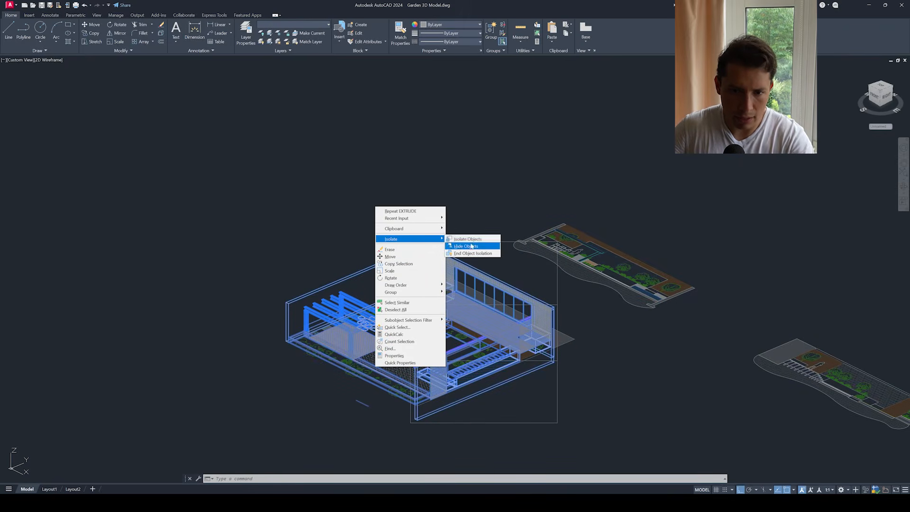
{"action": "left_click", "coordinate": [469, 239]}
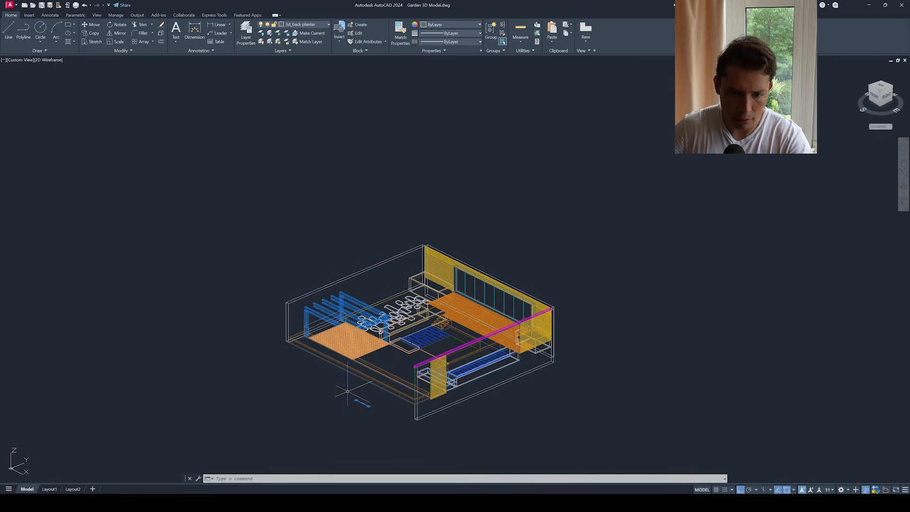
{"action": "scroll", "coordinate": [366, 384], "scroll_direction": "up", "scroll_amount": 3}
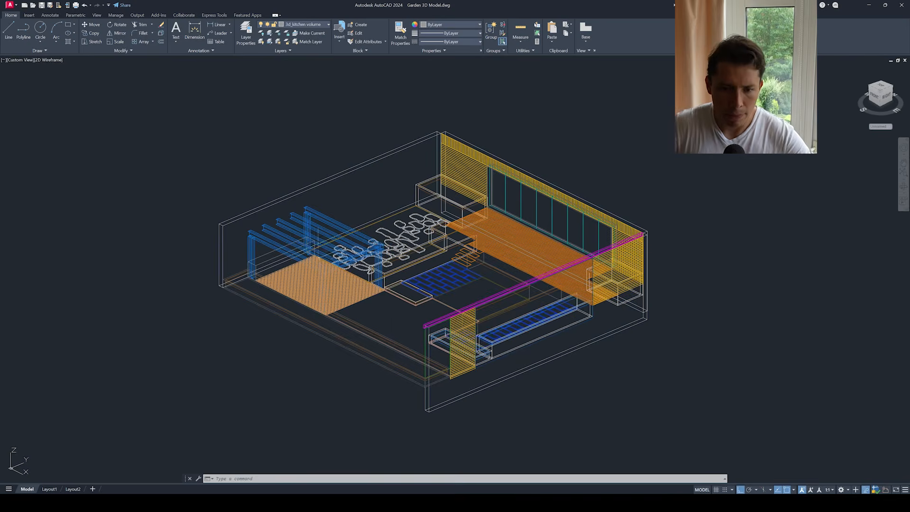
- Display the isolated garden model in the Shaded with edges visual style
{"action": "left_click", "coordinate": [49, 59]}
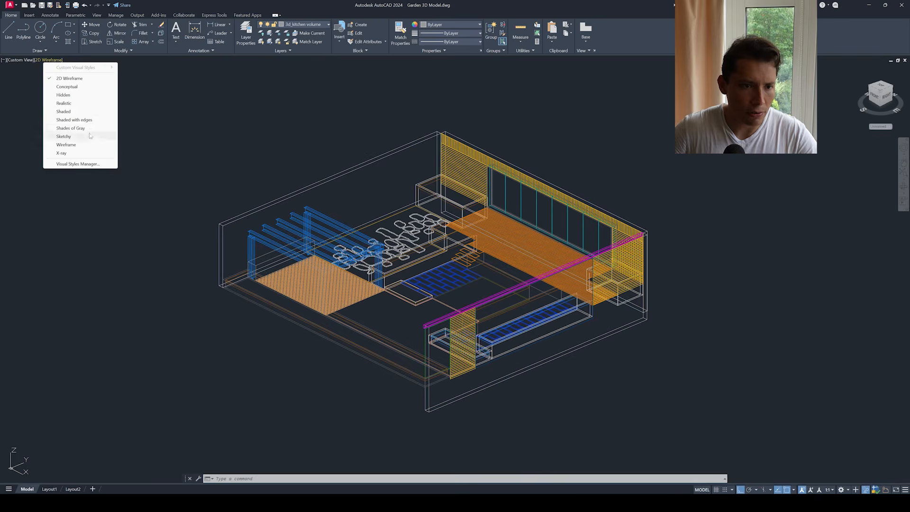
{"action": "left_click", "coordinate": [90, 122]}
{"action": "scroll", "coordinate": [253, 183], "scroll_direction": "up", "scroll_amount": 2}
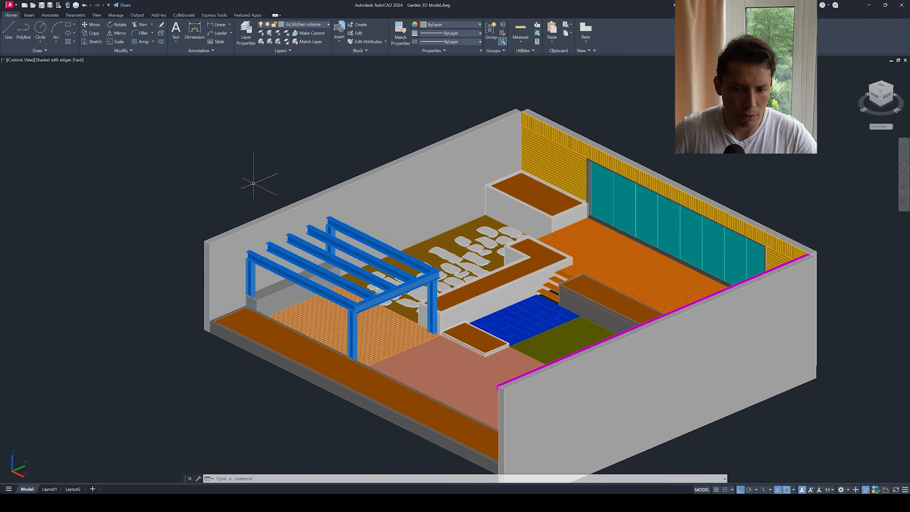
- Switch the view to perspective projection and orbit the garden model to examine it from the pergola side
{"action": "type", "text": "o"}
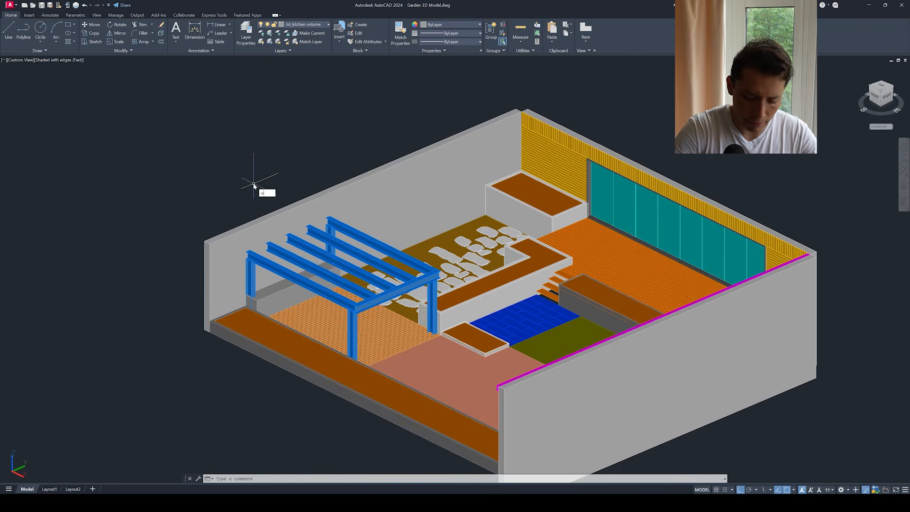
{"action": "type", "text": "rb"}
{"action": "key", "text": "Return"}
{"action": "right_click", "coordinate": [294, 189]}
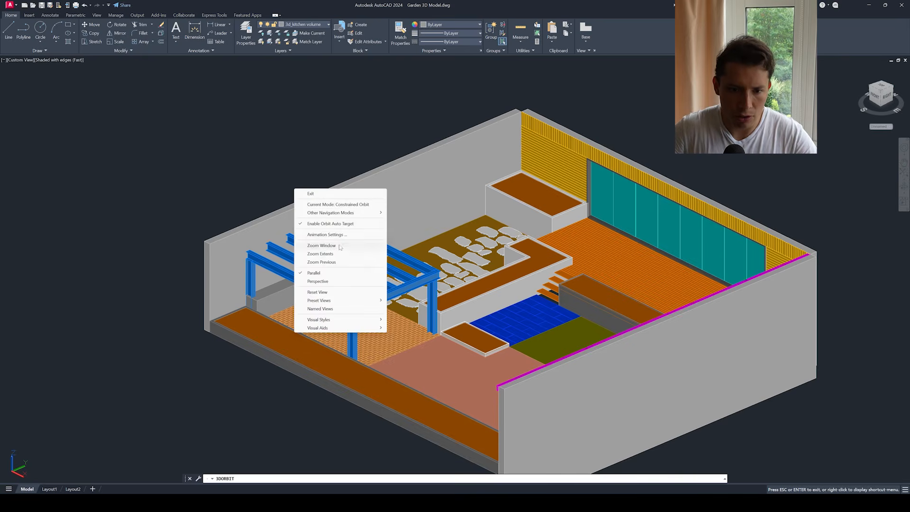
{"action": "left_click", "coordinate": [325, 281]}
{"action": "left_click_drag", "start_coordinate": [389, 274], "coordinate": [378, 259]}
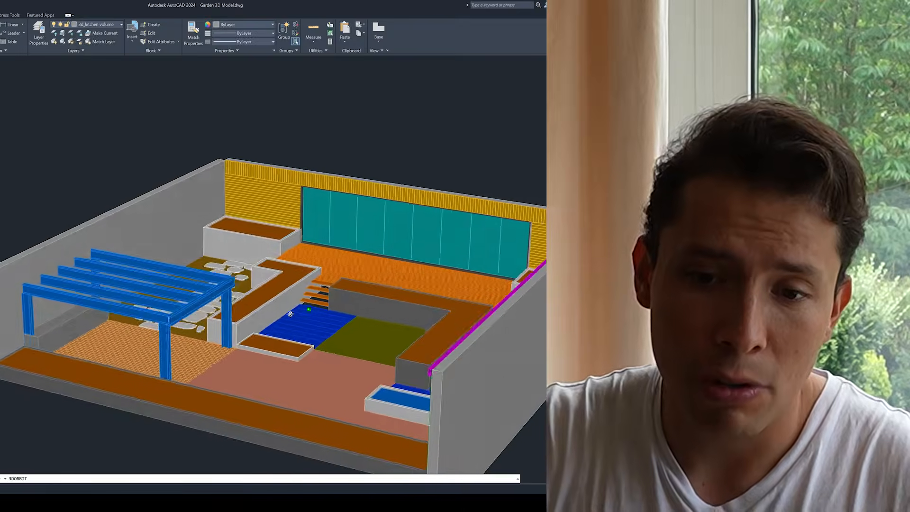
{"action": "middle_click_drag", "start_coordinate": [299, 285], "coordinate": [258, 314], "text": "shift"}
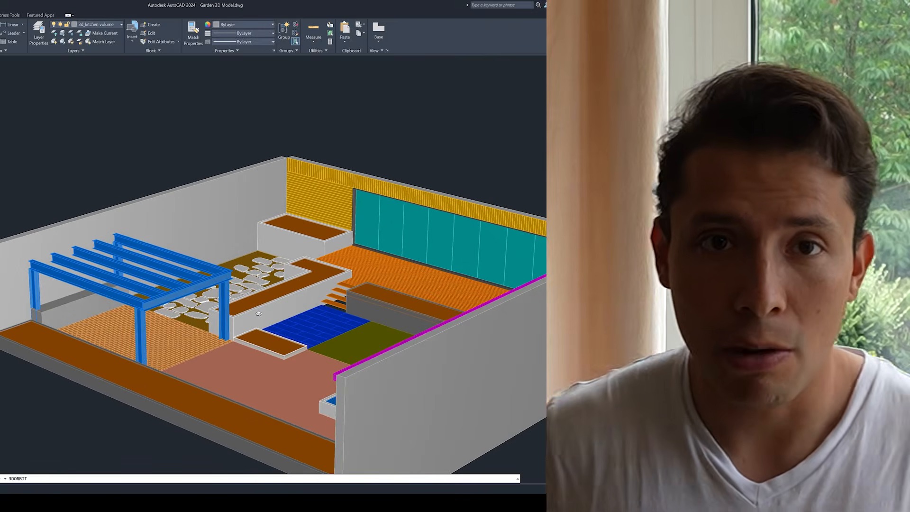